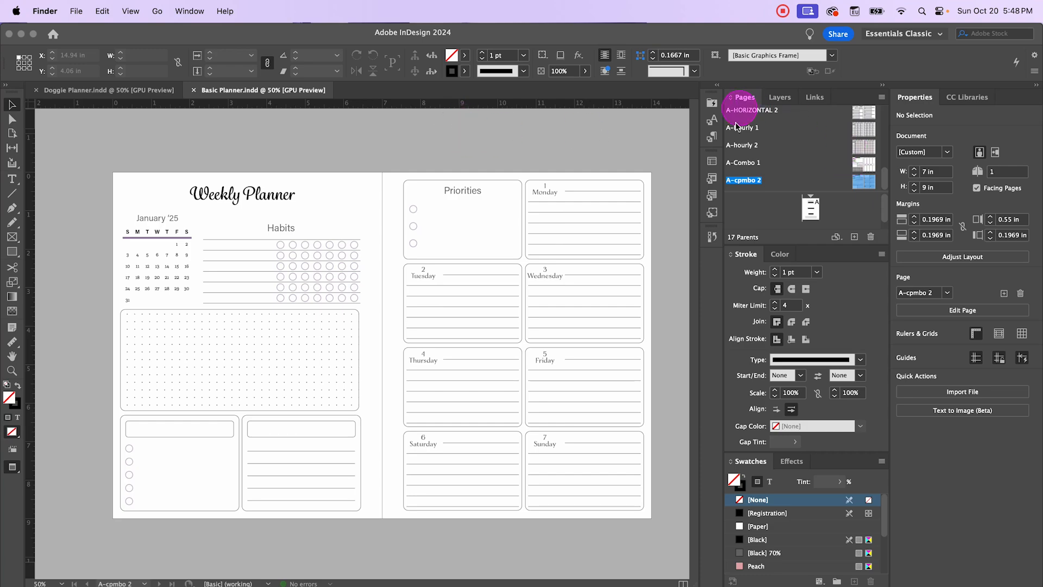
- Create a new two-page parent spread and name it "daily 1"
left_click(857, 239)
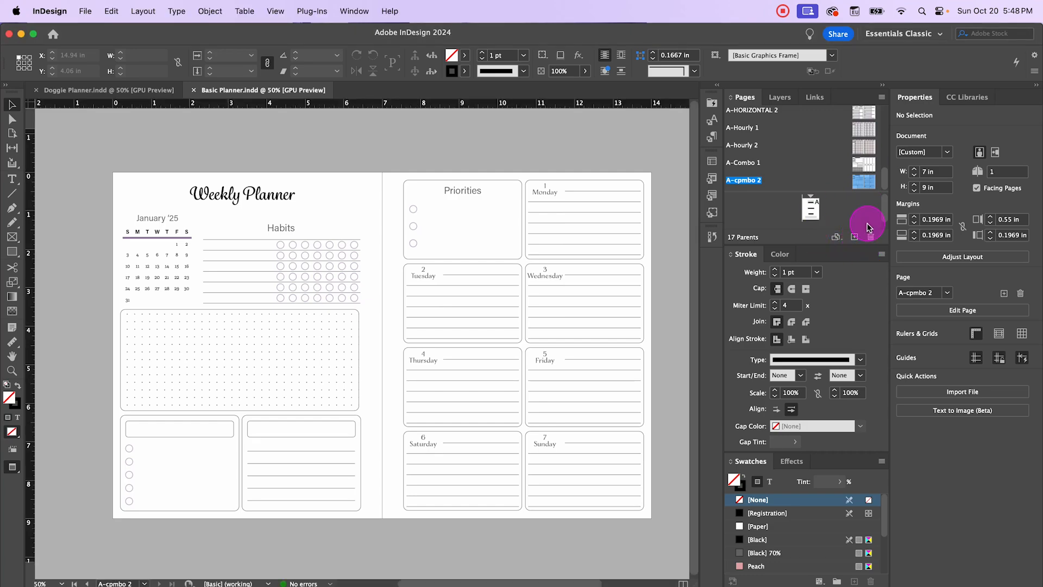
left_click(855, 237)
right_click(740, 180)
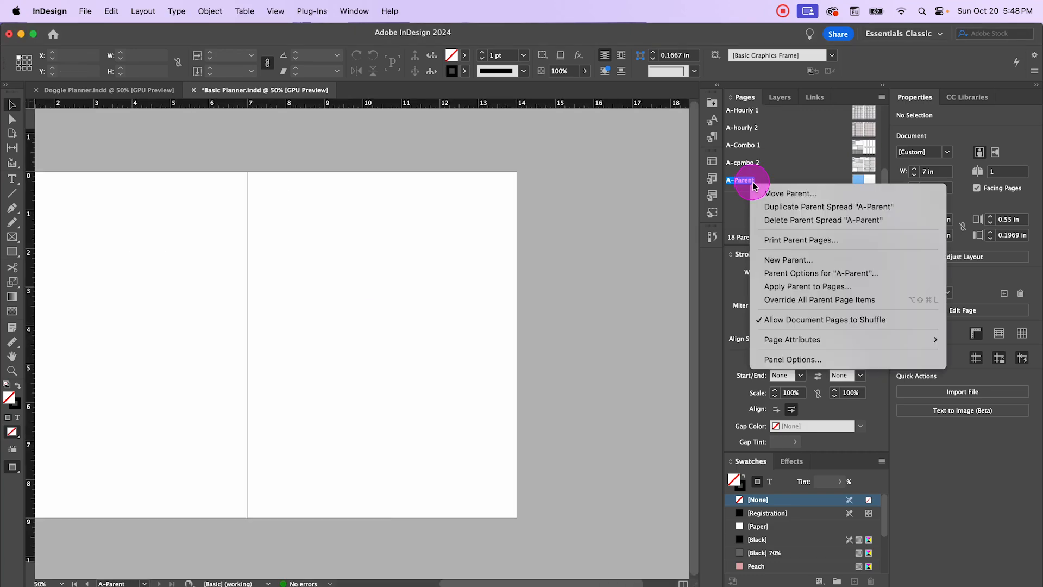
left_click(818, 273)
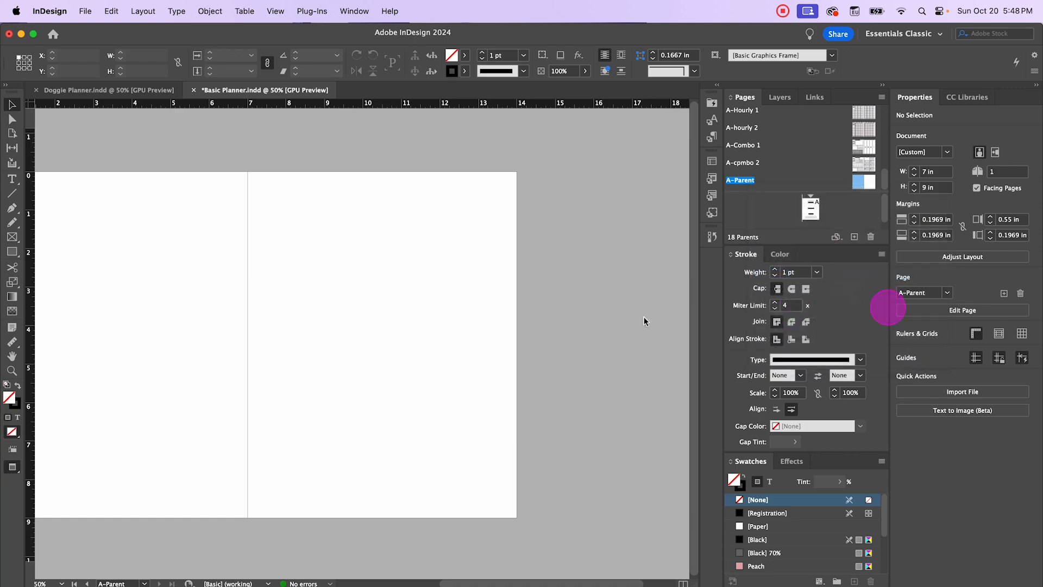
double_click(481, 338)
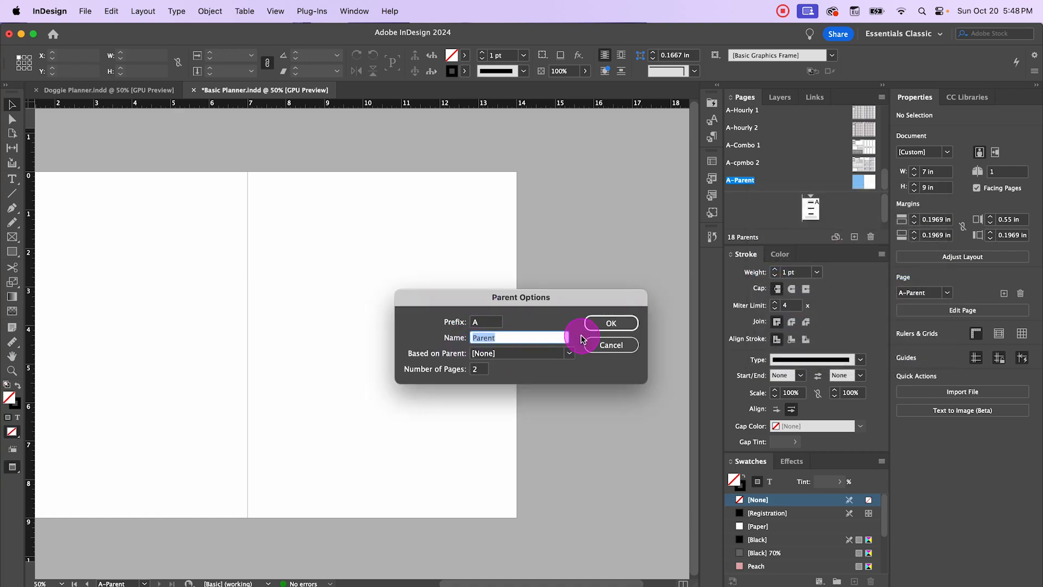
type("daily 1")
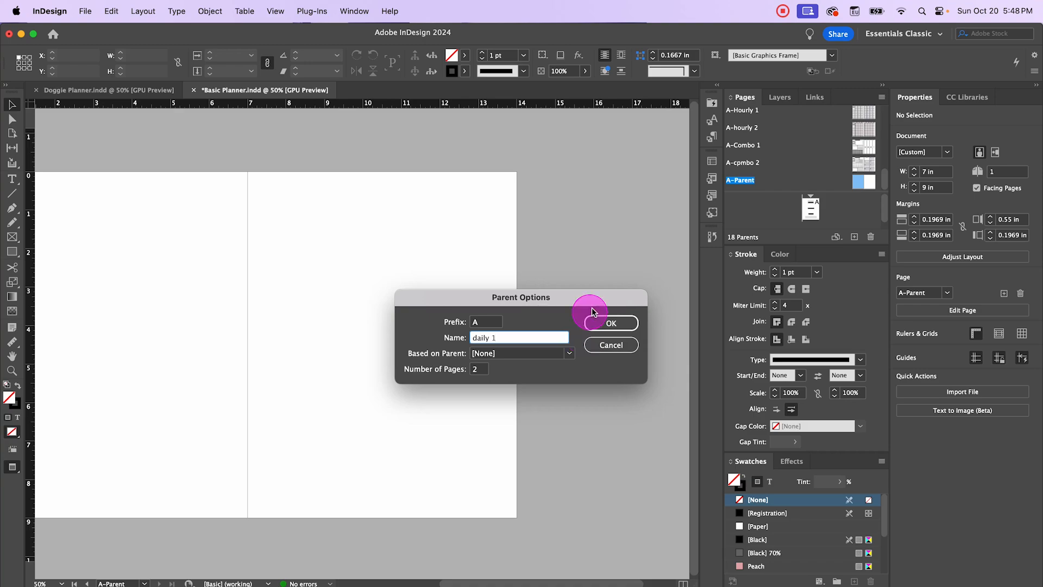
left_click(610, 323)
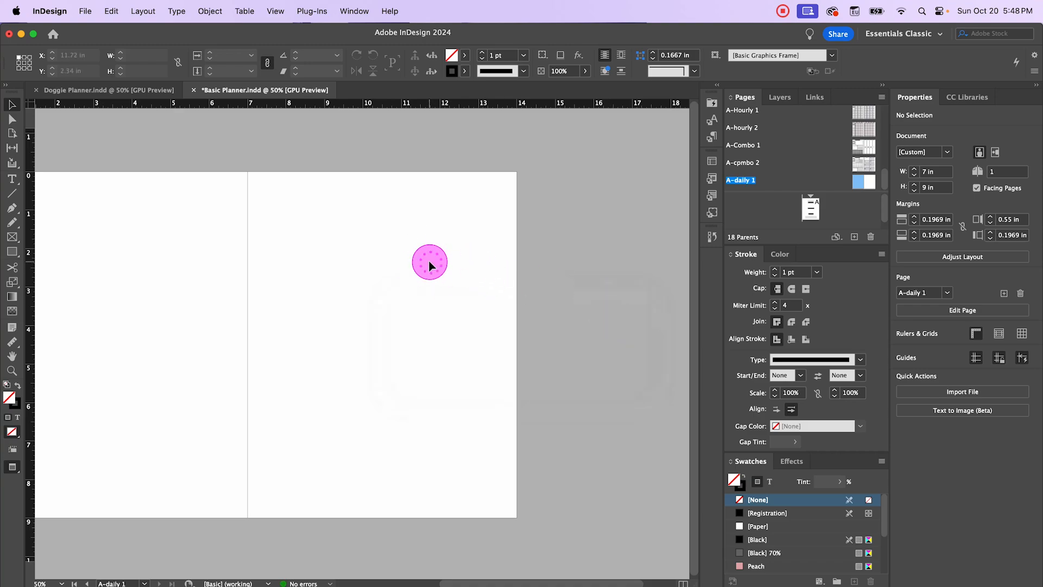
- Create a table with 34 body rows and one column, about 3.06 in wide, spanning the first page's full margin height
left_click_drag(356, 268, 495, 273)
key("super+0")
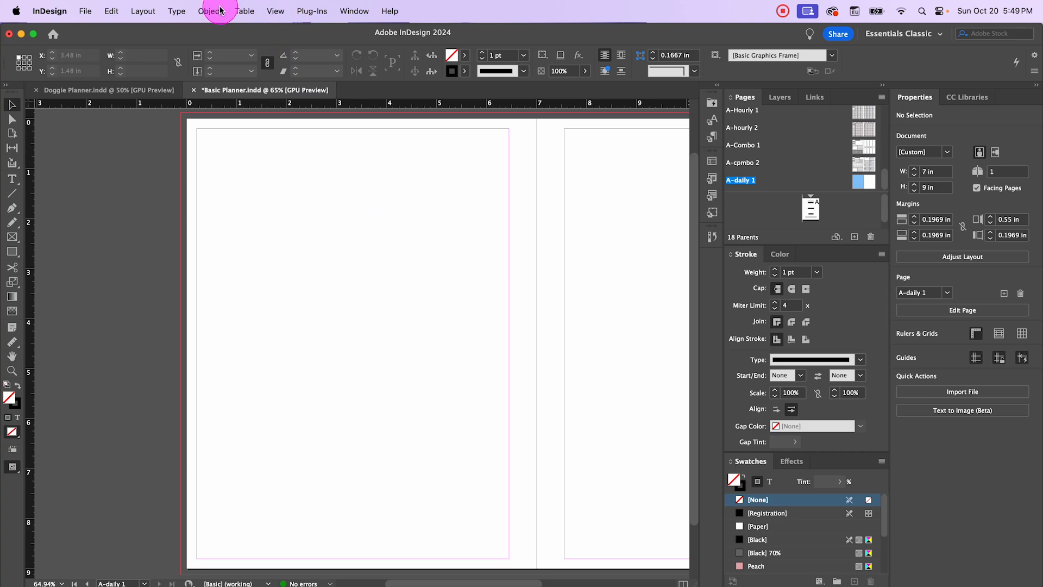
left_click(247, 12)
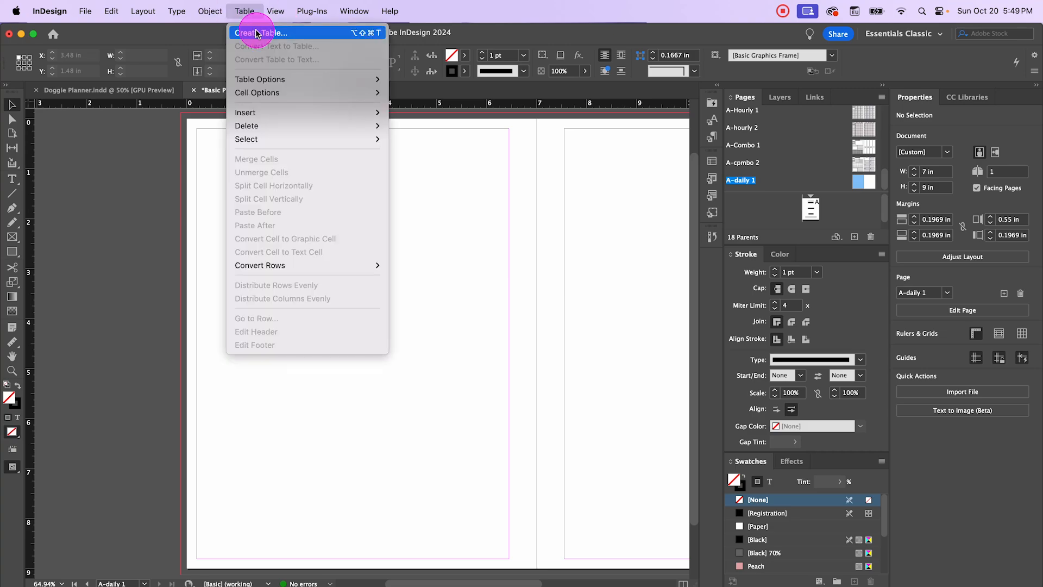
left_click(253, 32)
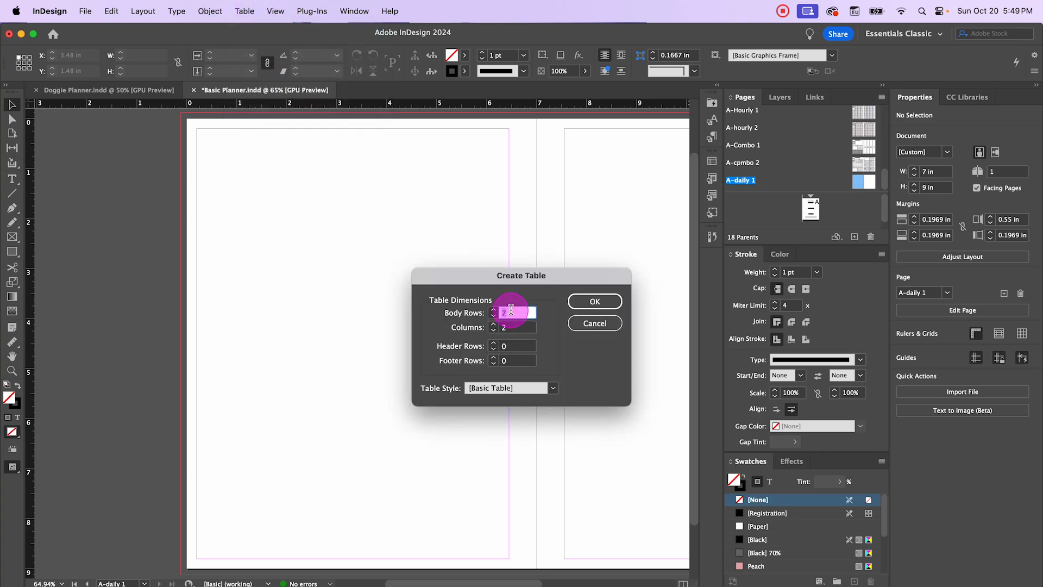
type("4")
key("BackSpace")
type("34")
key("Tab")
type("1")
left_click(603, 303)
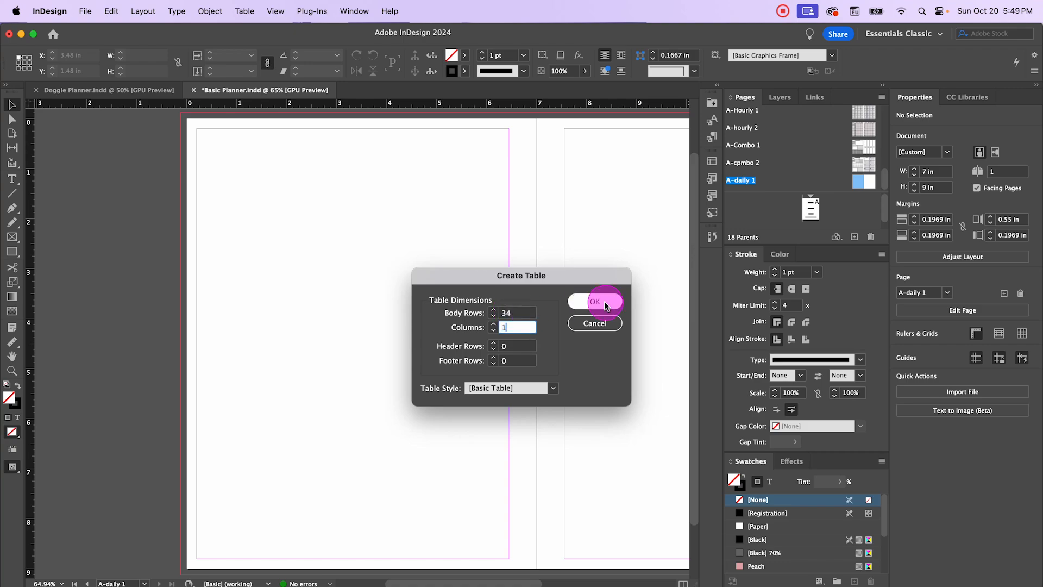
left_click(605, 304)
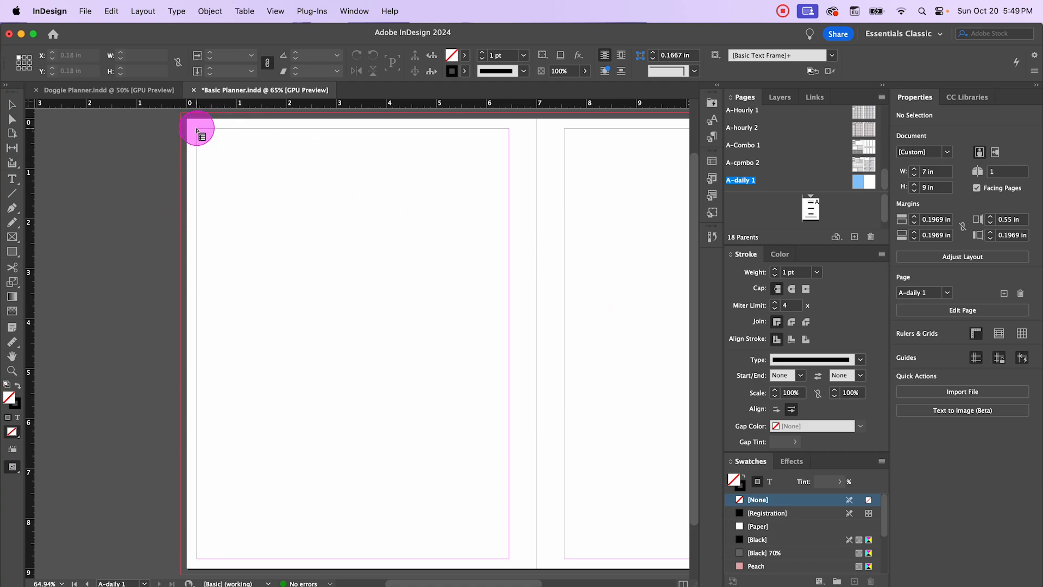
left_click_drag(197, 130, 350, 557)
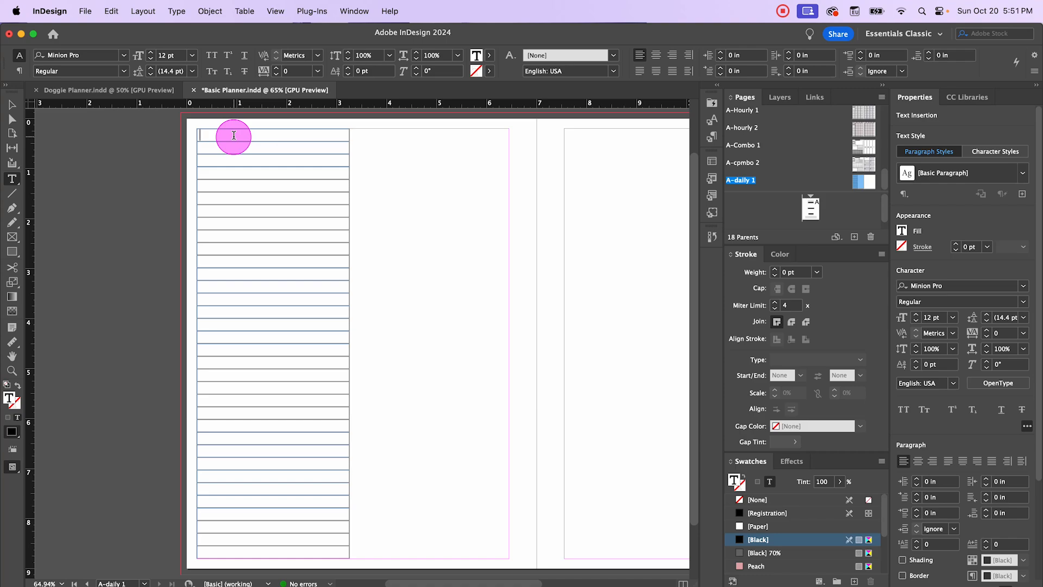
- Select the whole table and try to set its font to Adorn Roman
type("6")
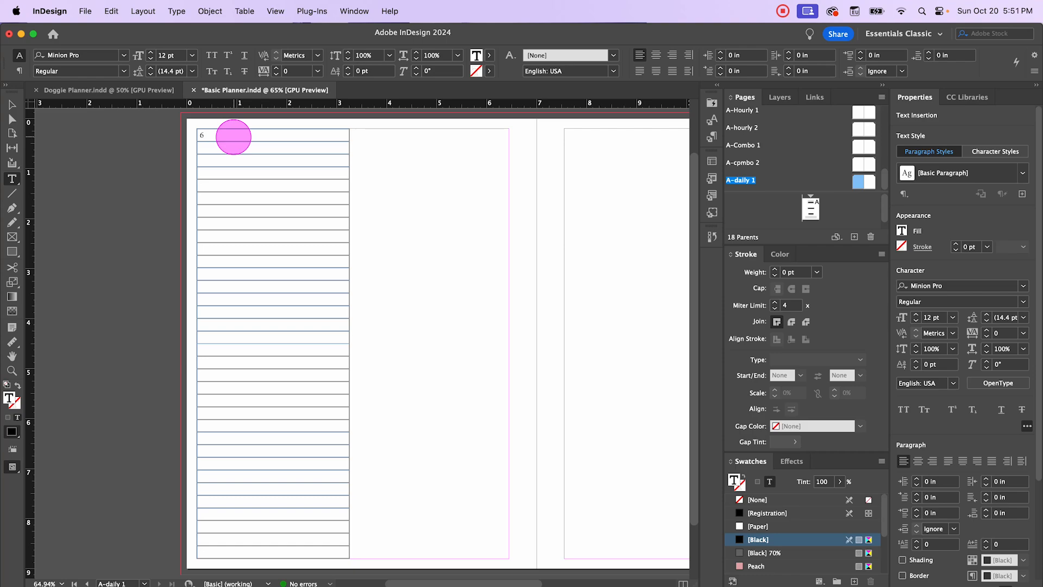
key("BackSpace")
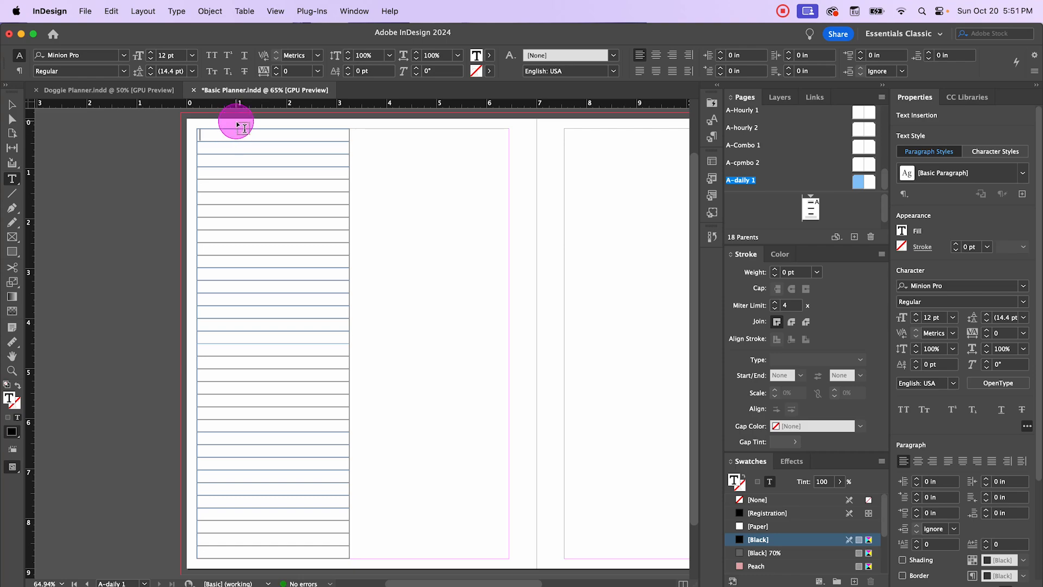
left_click(242, 124)
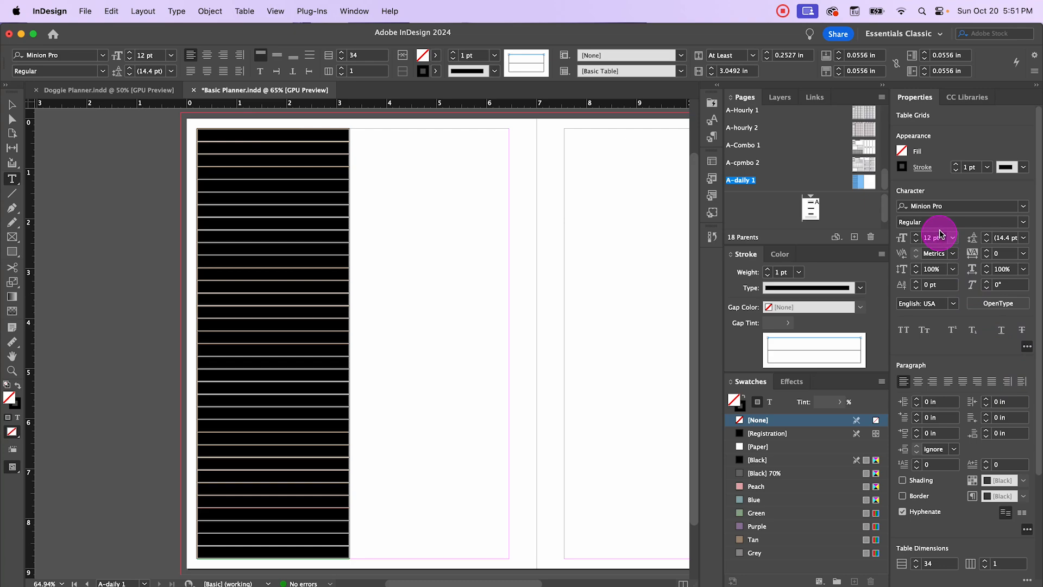
left_click(1024, 206)
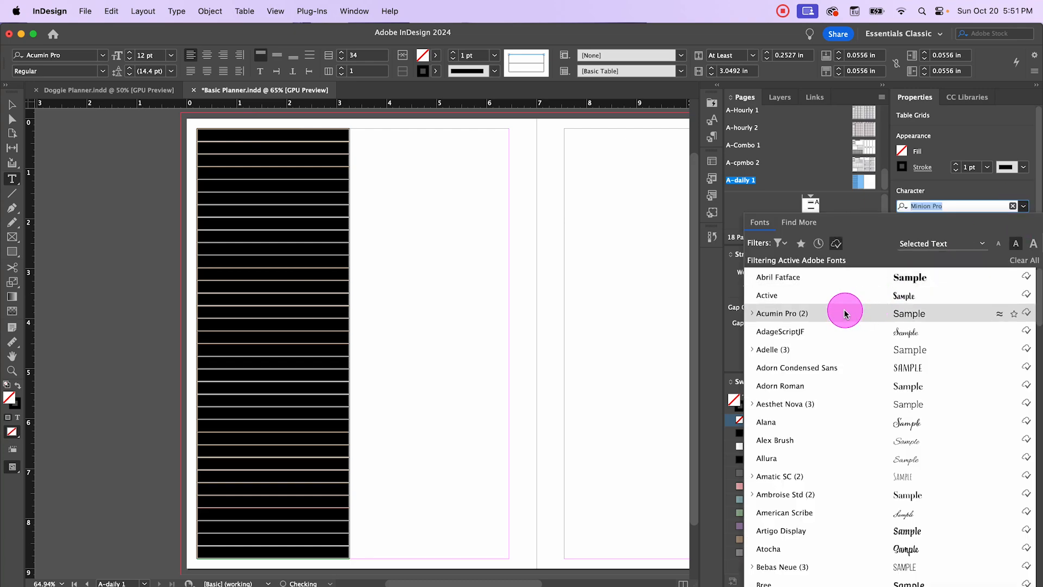
left_click(840, 386)
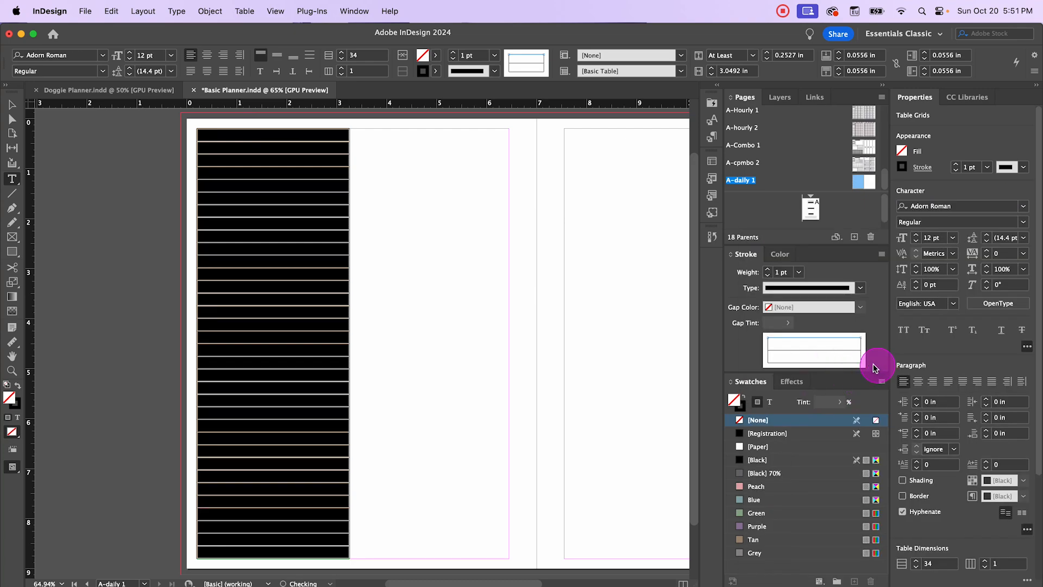
- Set the vertical justification of all the table's cells to Align Center
right_click(275, 136)
mouse_move(305, 157)
left_click(424, 158)
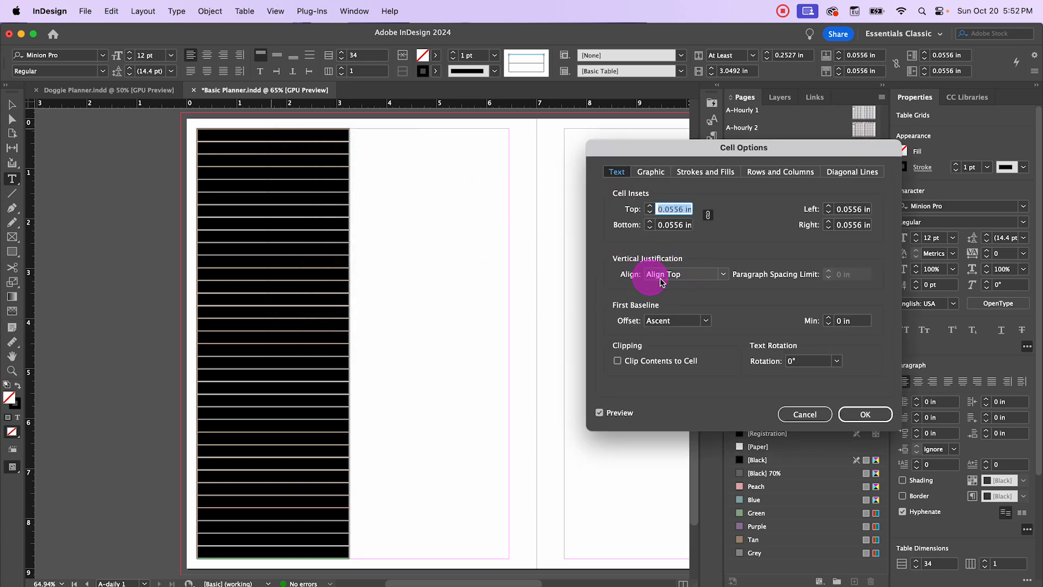
left_click(720, 275)
left_click(713, 297)
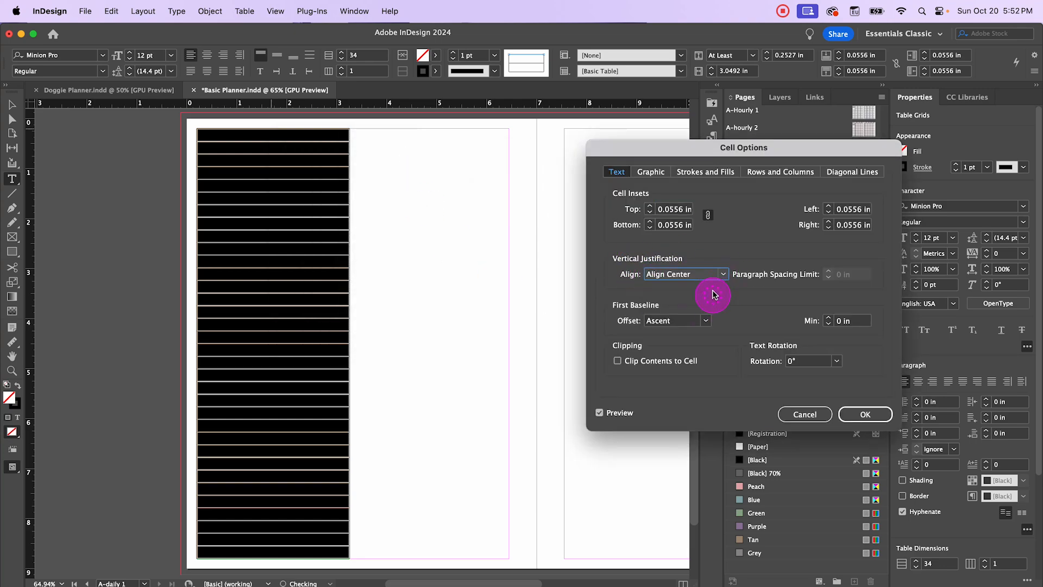
left_click(865, 414)
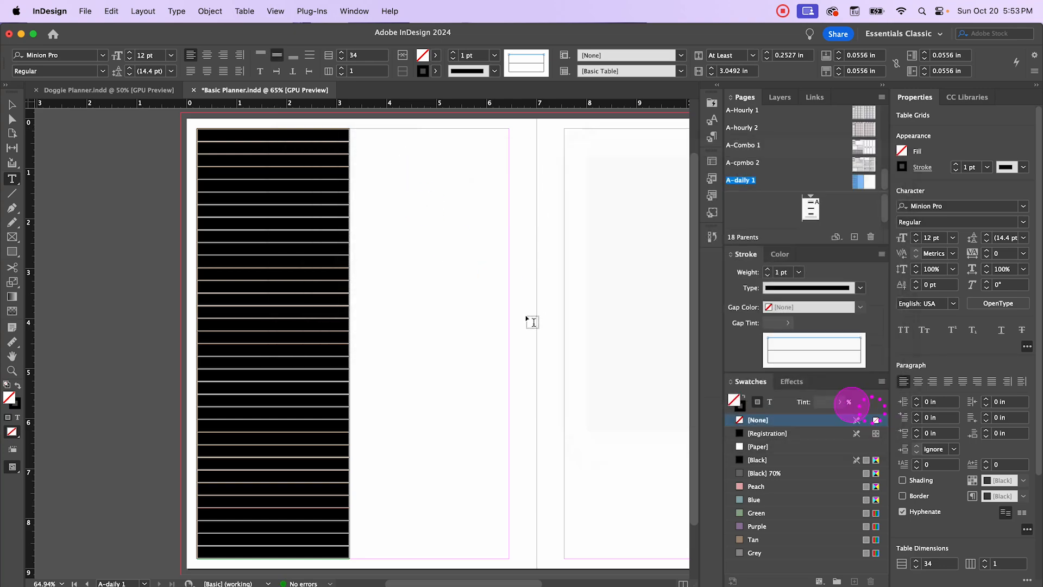
- Enter the hour labels 6 through 12 in every second table row, starting with the first row
left_click(217, 133)
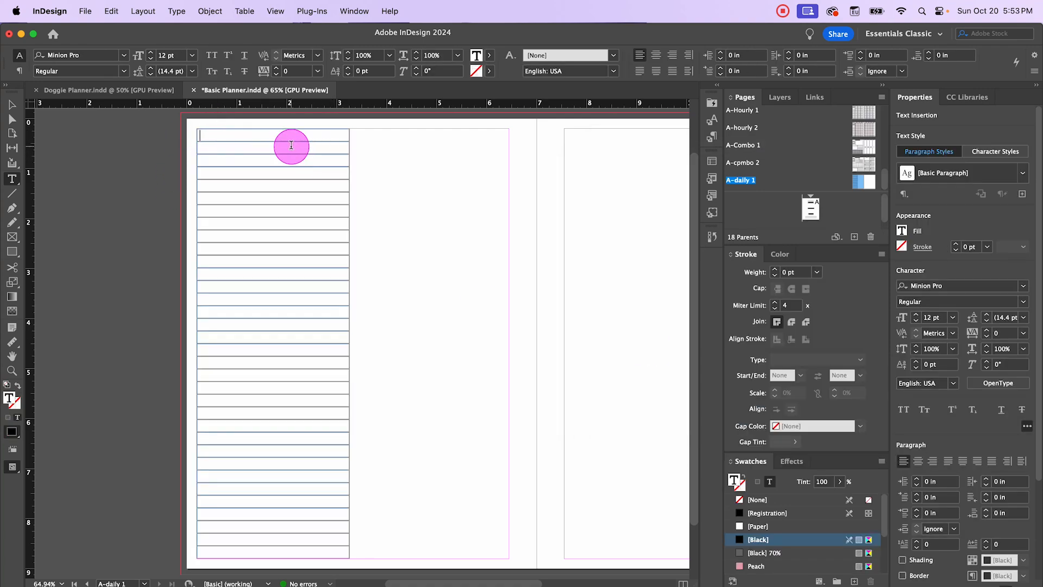
type("6")
key("Down")
key("Down")
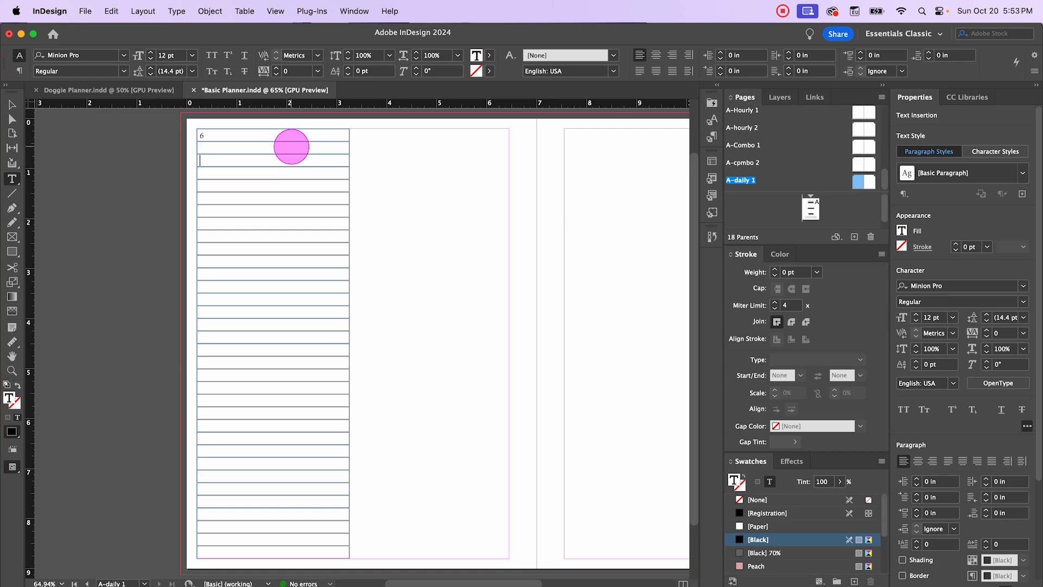
type("7")
key("Down")
key("Down")
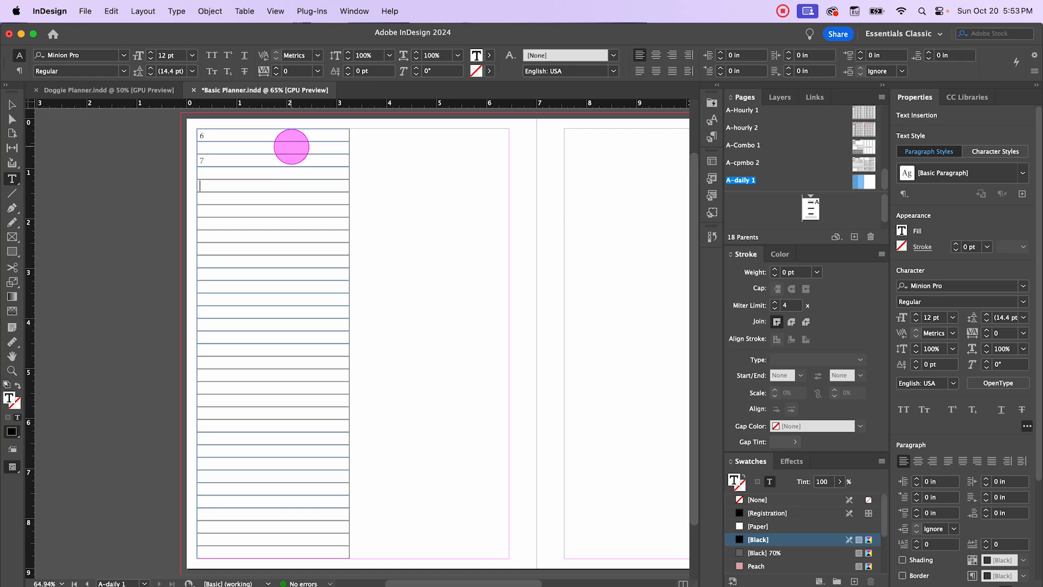
type("8")
key("Down")
key("Down")
type("9")
key("Down")
key("Down")
type("10")
key("Down")
key("Down")
type("11")
key("Down")
key("Down")
type("12")
key("Down")
key("Down")
- Enter the hour labels 1 through 9 in every second row below the 12 label
type("1")
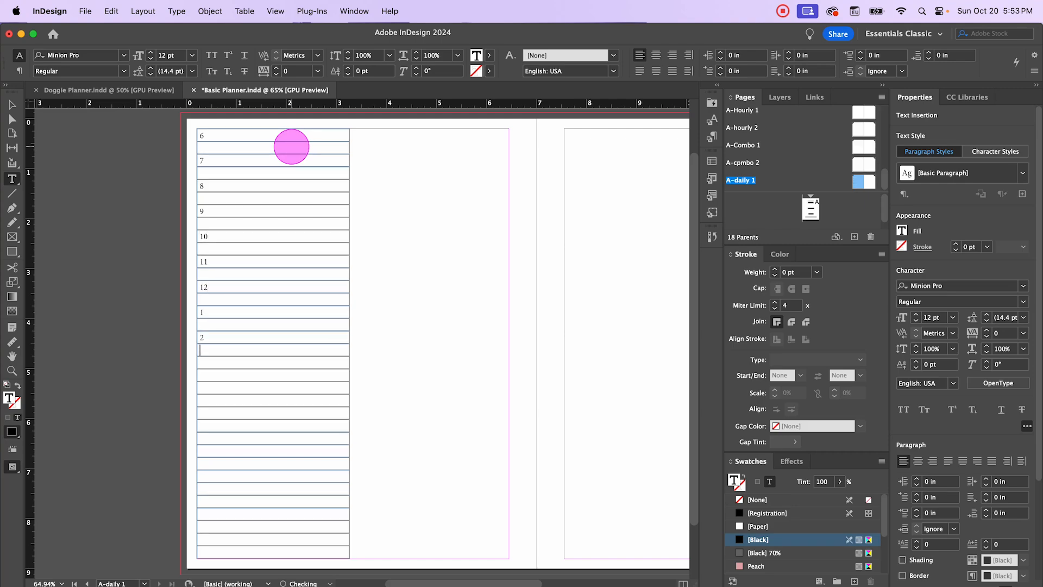
key("Down")
type("9")
key("Down")
key("Down")
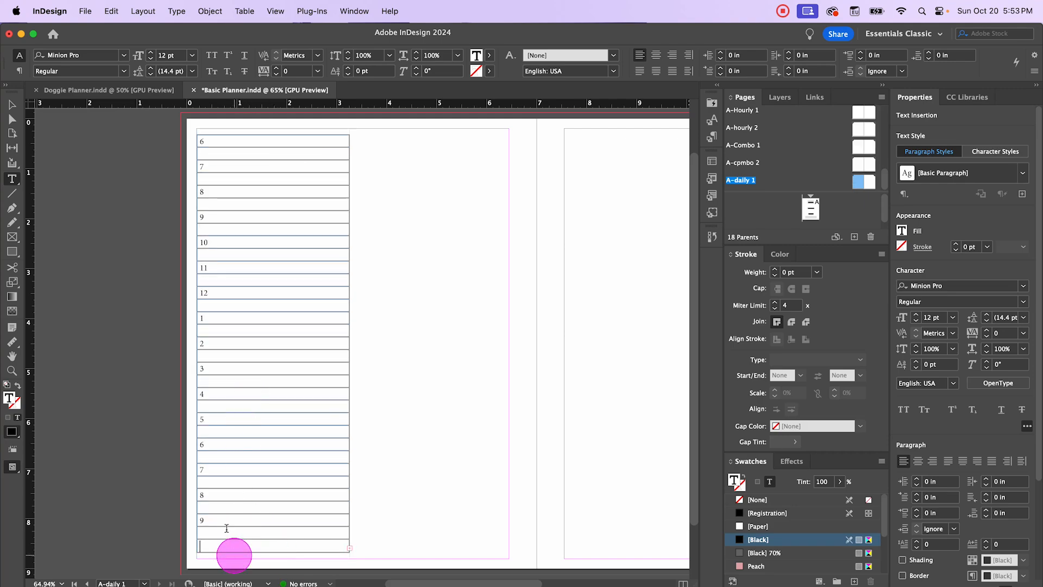
- Extend the table frame's lower edge past the bottom margin to a frame height of about 8.74 in
left_click(12, 104)
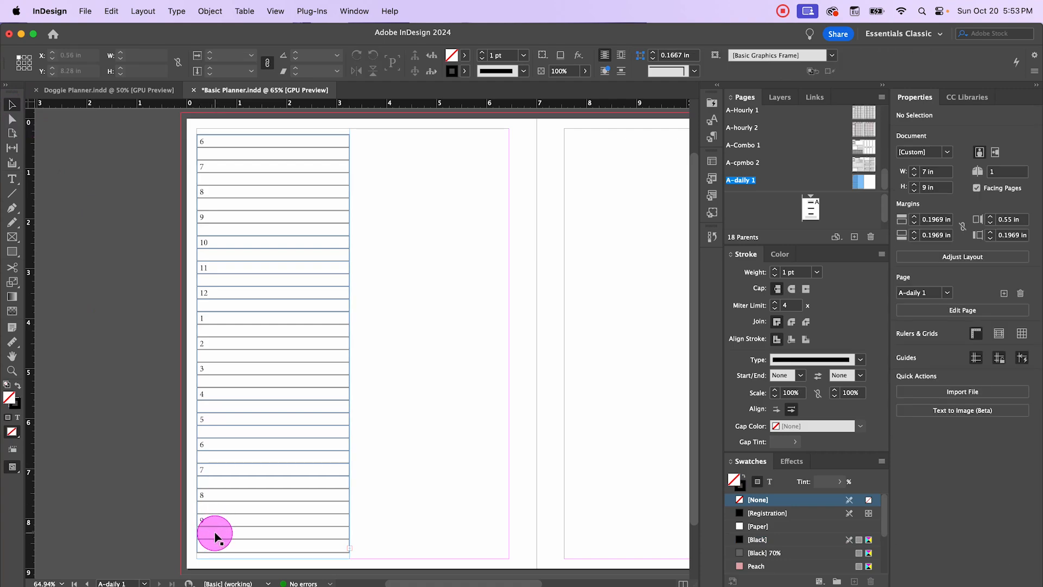
left_click(216, 539)
left_click_drag(272, 559, 274, 566)
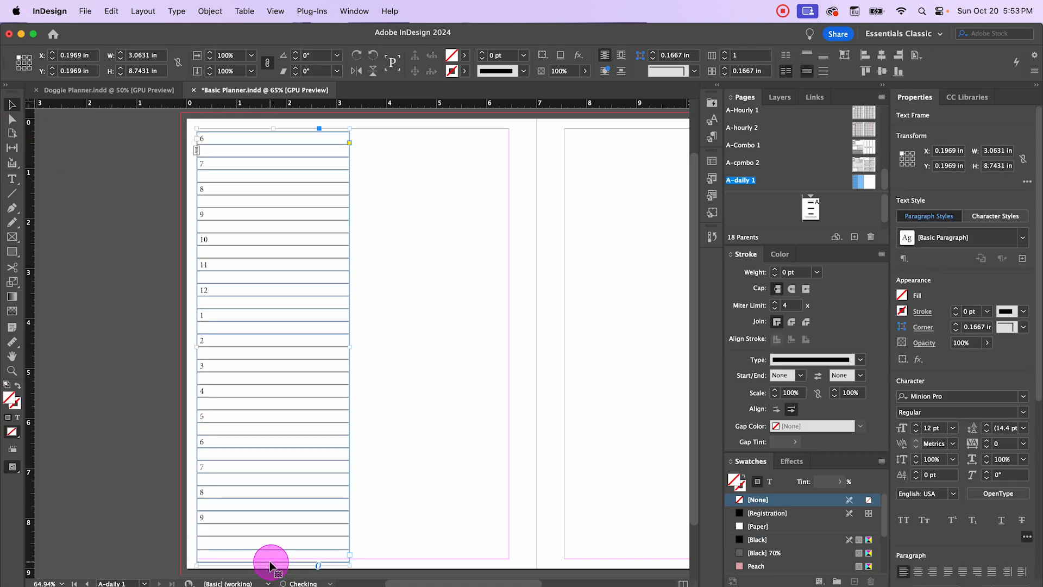
- Delete the last two empty rows at the end of the hourly table
double_click(198, 542)
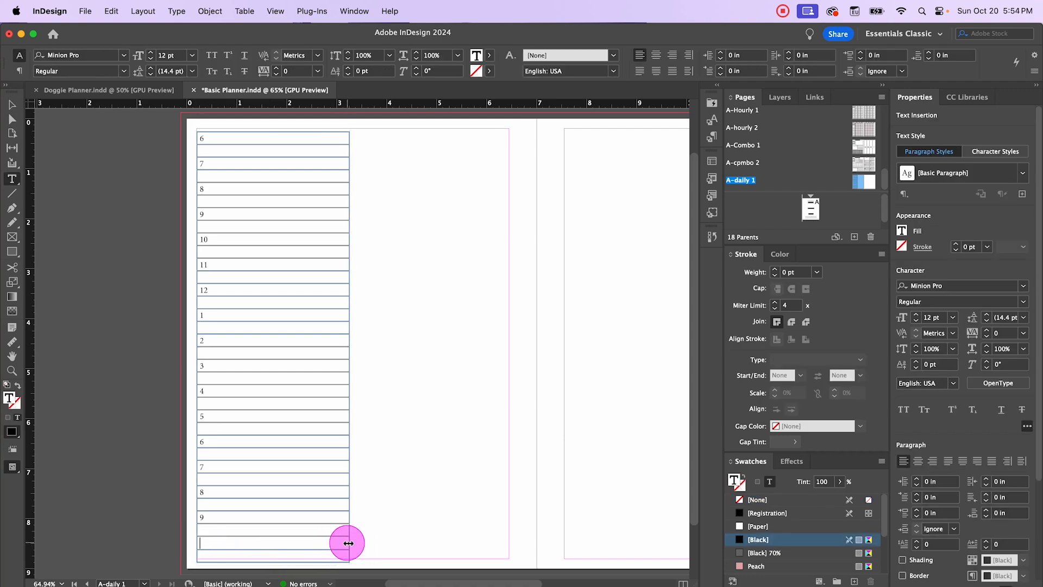
left_click_drag(195, 541, 190, 552)
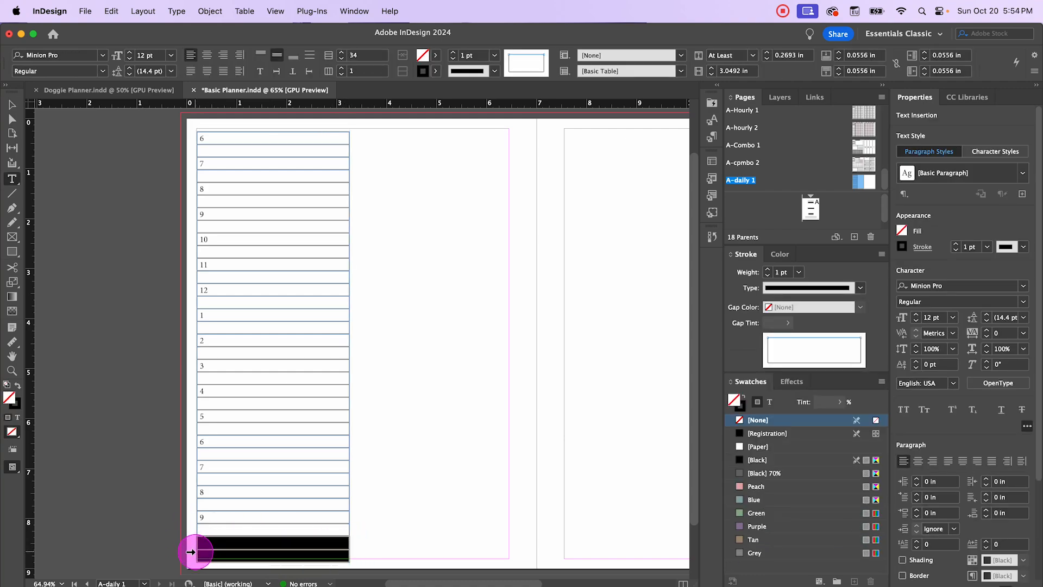
right_click(217, 552)
mouse_move(254, 459)
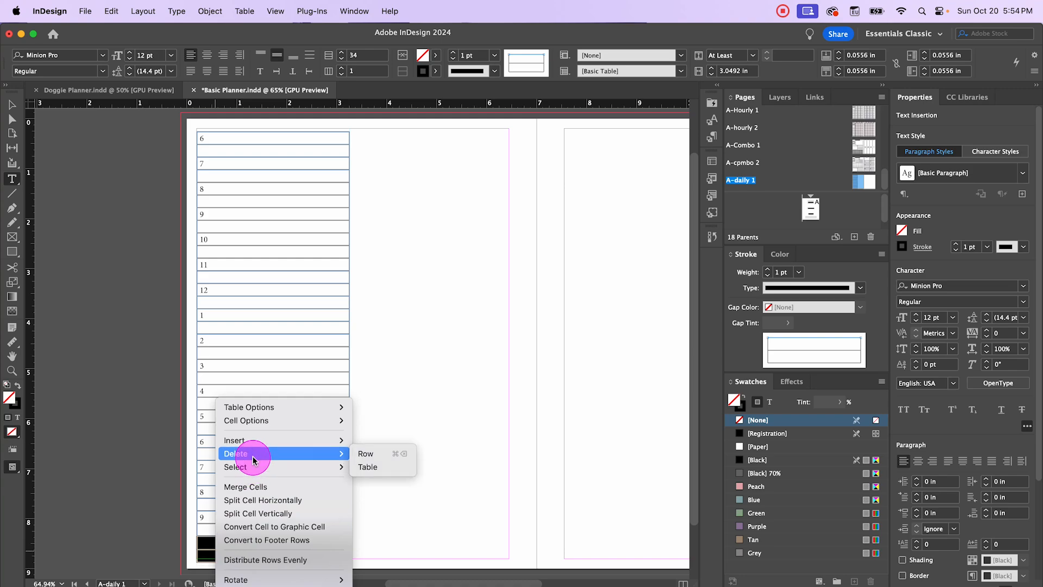
left_click(365, 453)
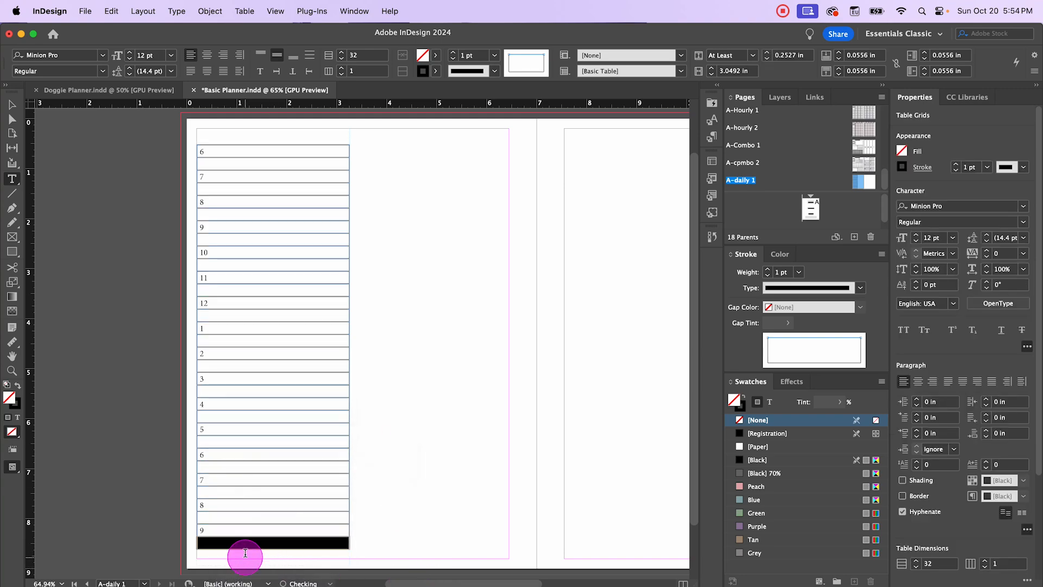
- Enlarge the table's frame to 9 in high, with its upper edge at Y -0.125 in
scroll(258, 503, "up", 1)
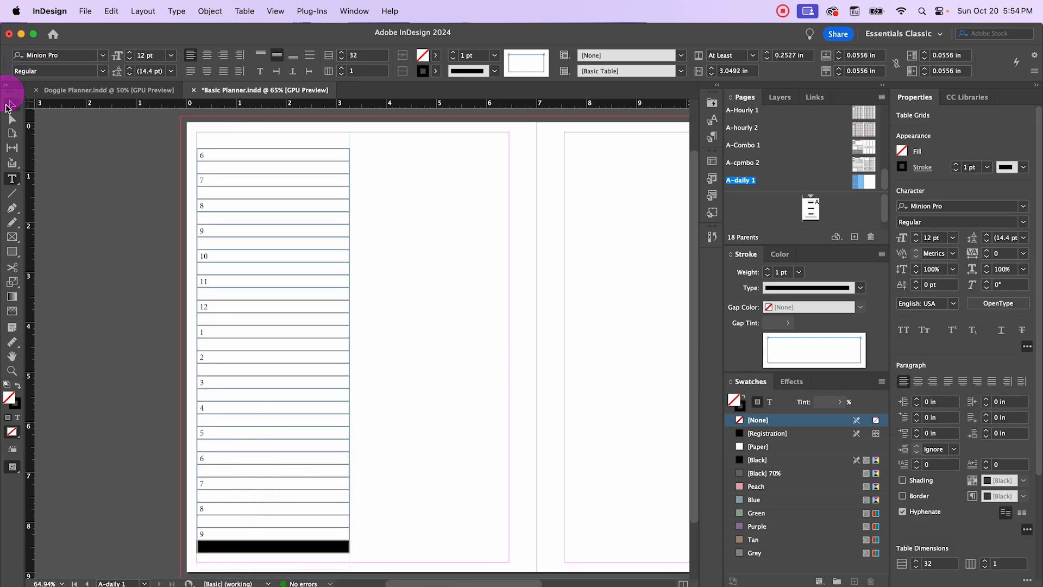
left_click(8, 107)
mouse_move(272, 549)
left_mouse_down()
mouse_move(285, 554)
mouse_move(275, 563)
left_mouse_up()
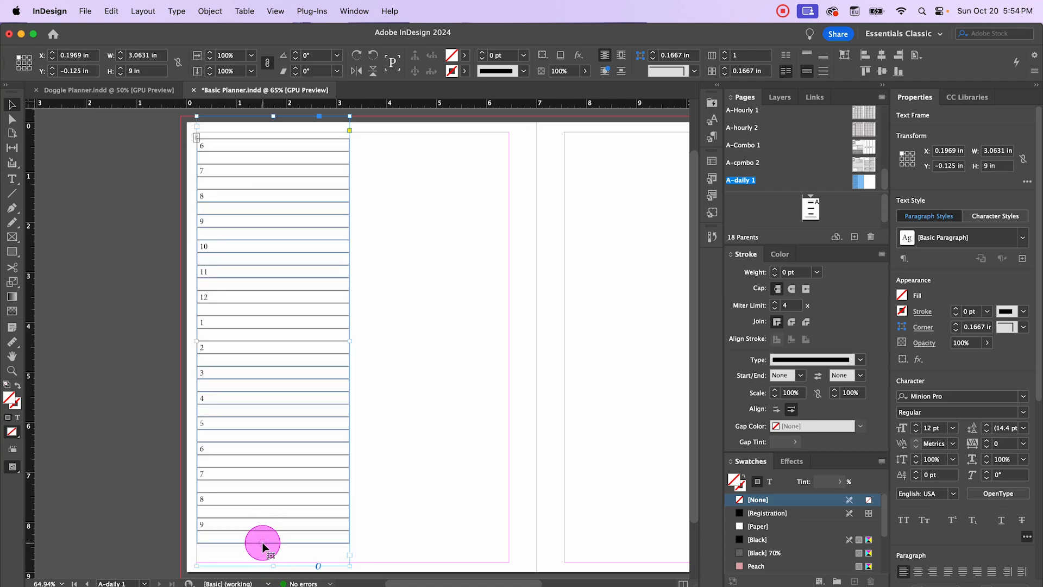
- Stretch the table's lower border toward the bottom margin so all rows grow evenly, and reselect its frame
double_click(264, 544)
left_click_drag(264, 544, 268, 565)
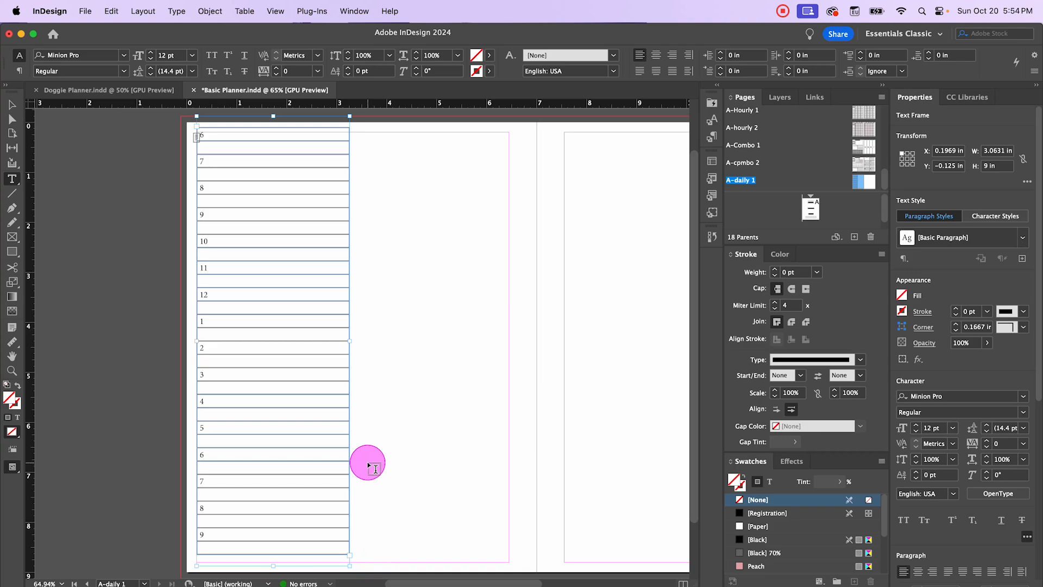
left_click(11, 104)
left_click(88, 181)
left_click(249, 182)
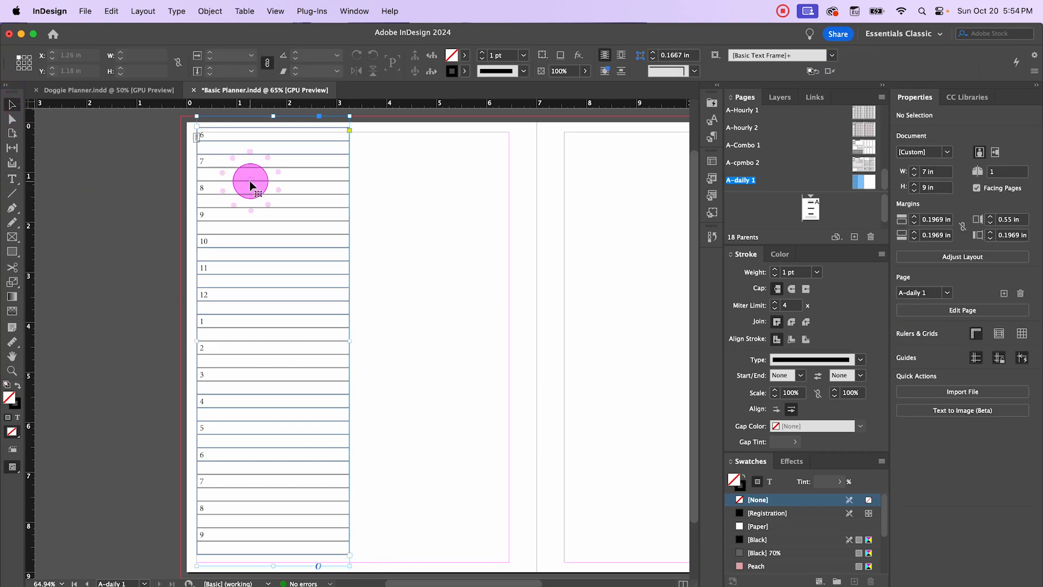
- Nudge the hourly table's frame down to Y 0 in and deselect it
key("Down")
key("Down")
key("Down")
key("Down")
key("Down")
key("Down")
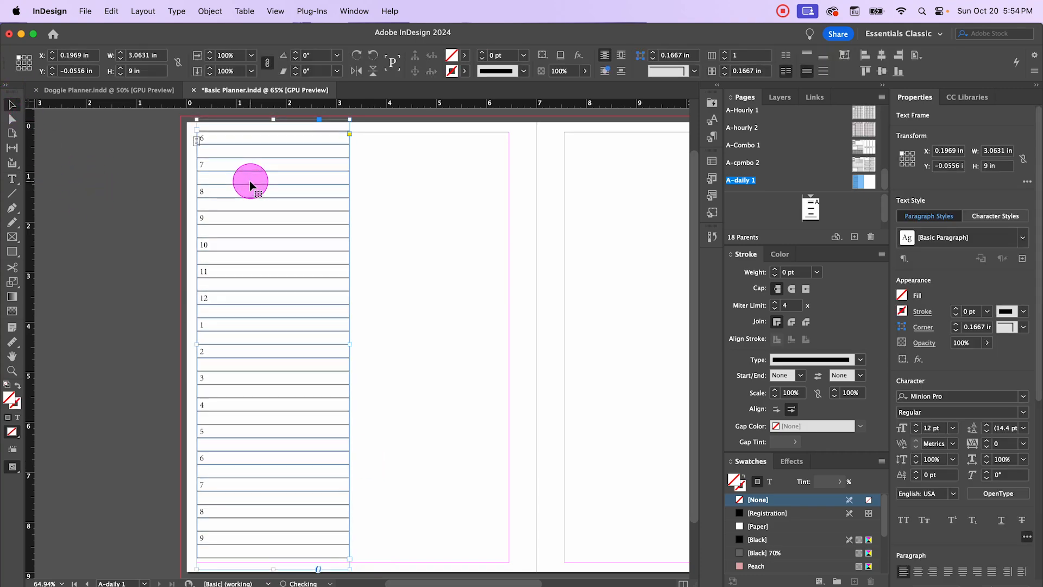
key("Down")
key("Down")
key("Down")
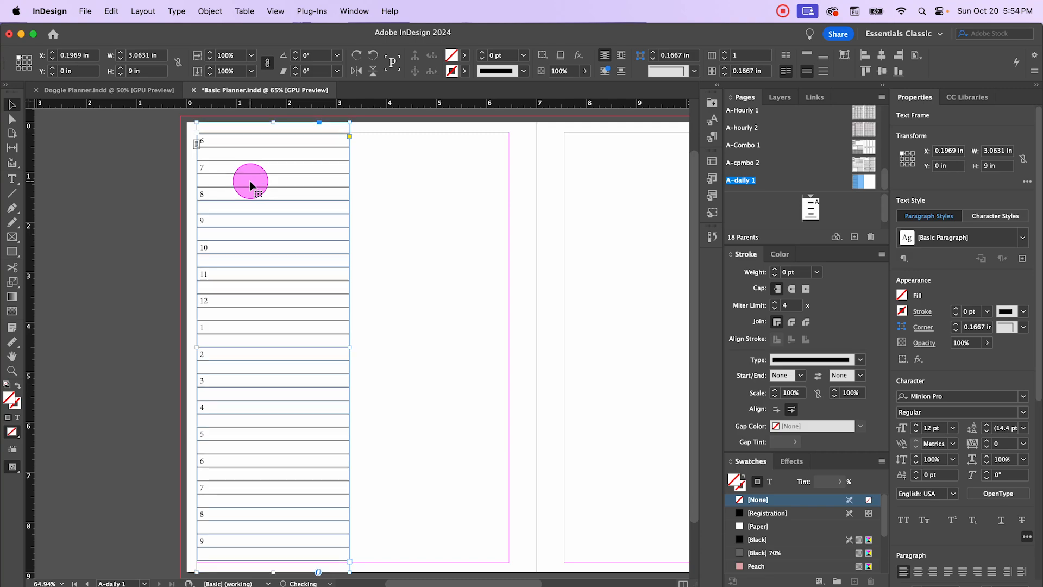
left_click(113, 151)
left_click(148, 220)
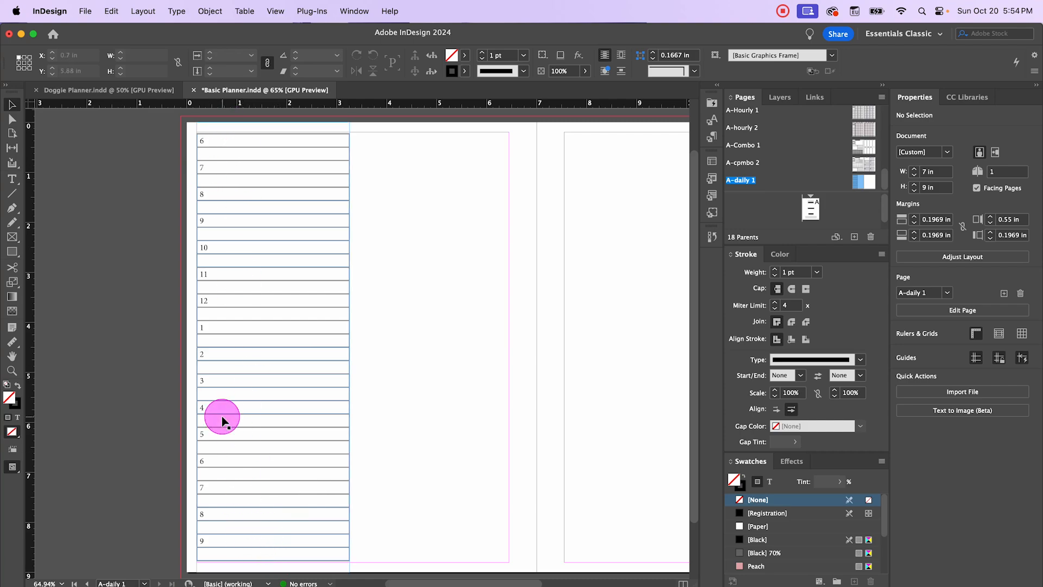
- Check the height of the empty row beneath the 6 o'clock row
left_click(247, 152)
double_click(247, 152)
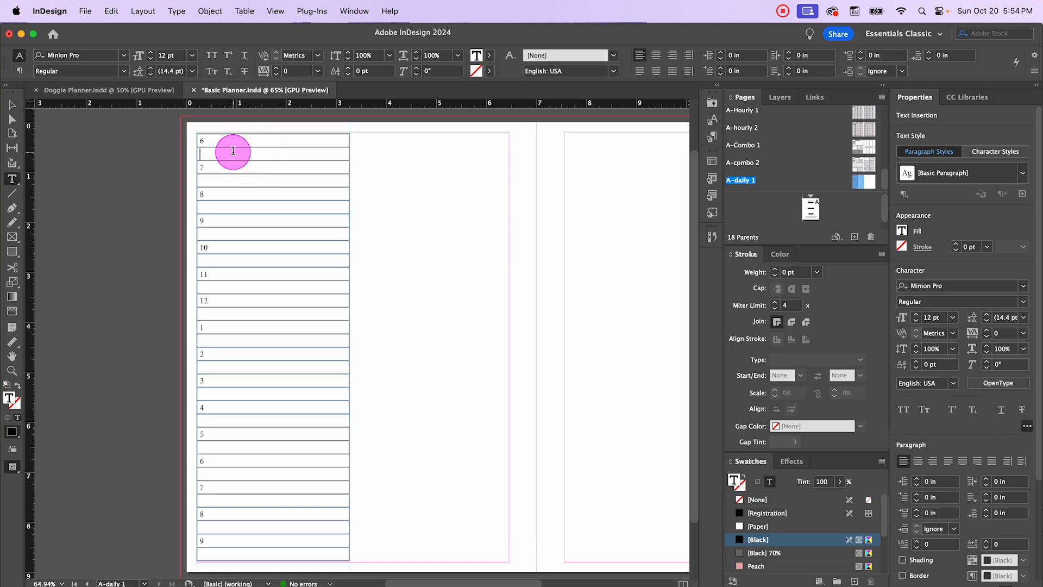
left_click_drag(233, 151, 333, 153)
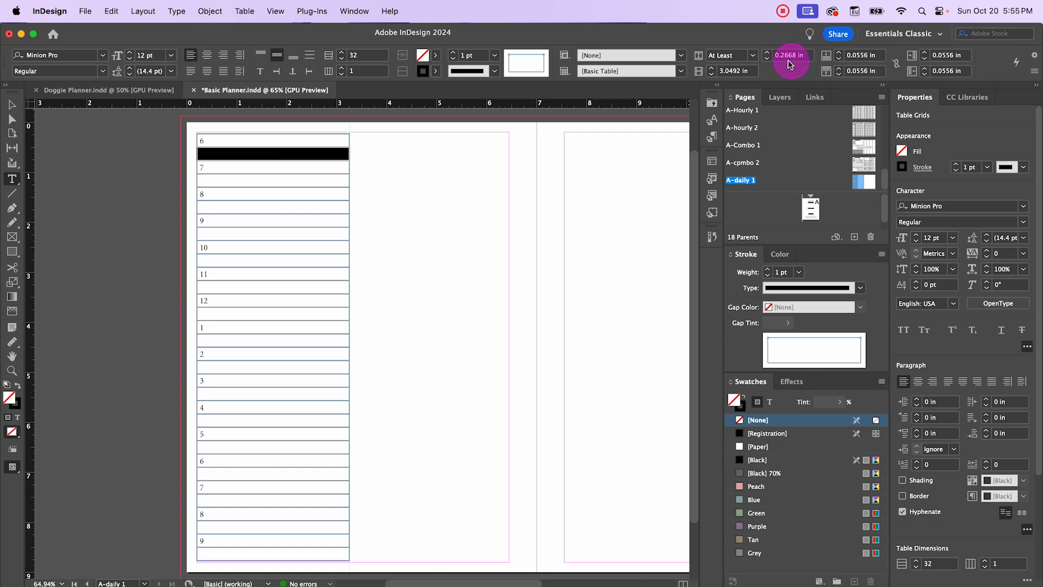
left_click(9, 105)
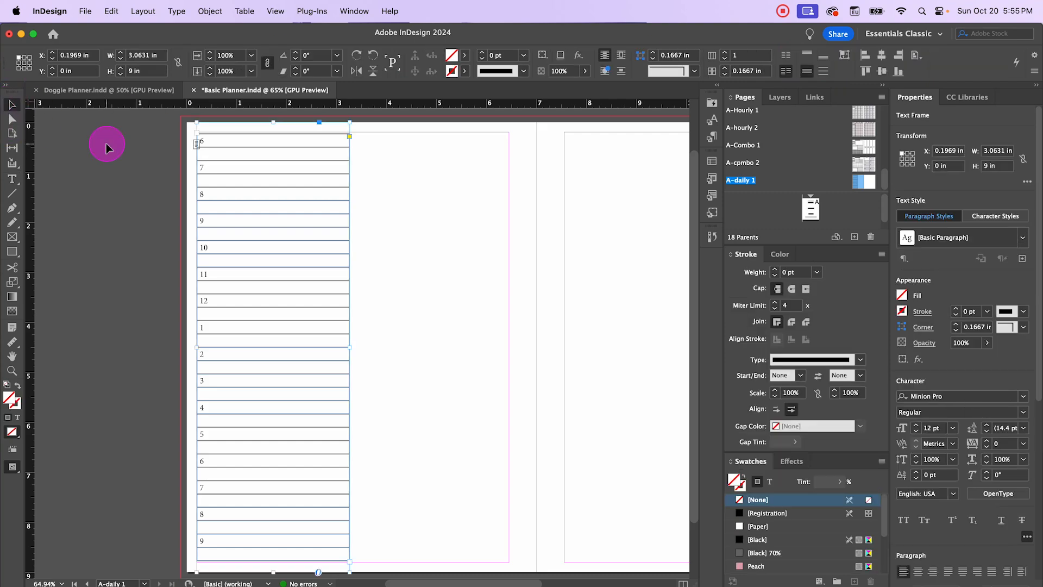
left_click(177, 210)
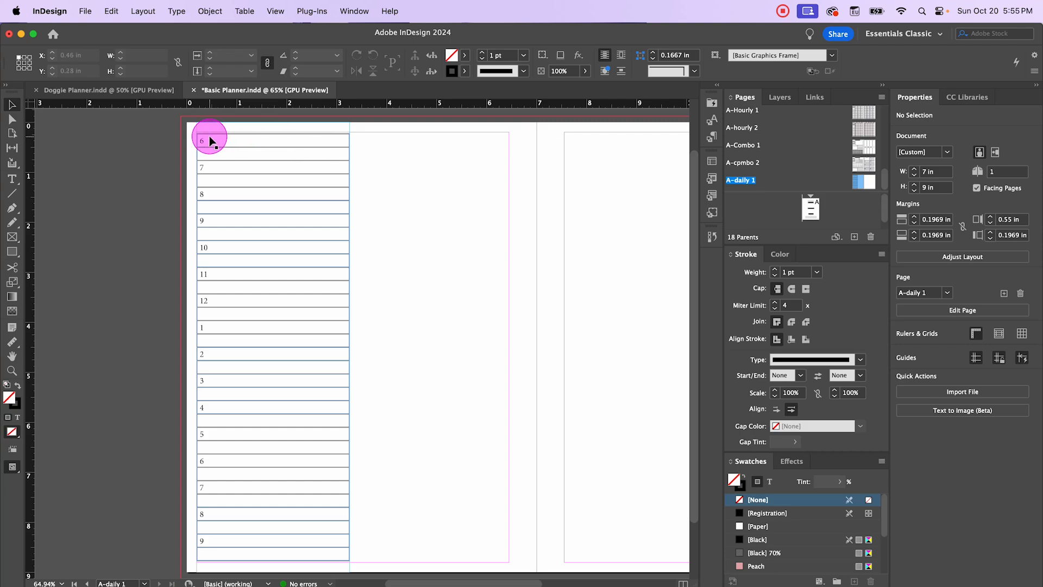
- Select all rows of the hourly table and set their alternating row stroke pattern to Every Other Row
left_click_drag(210, 141, 221, 145)
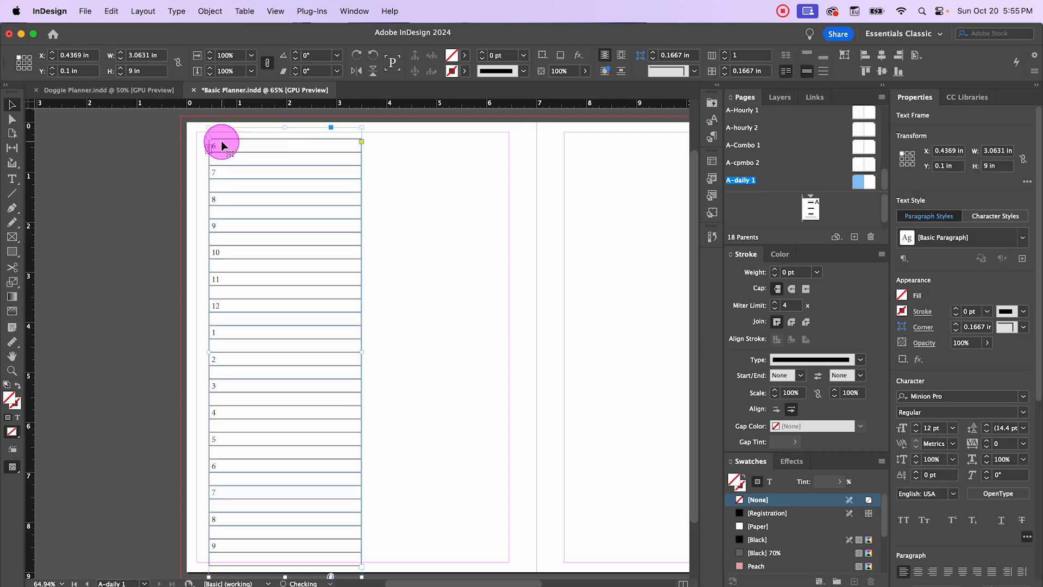
key("super+z")
double_click(240, 140)
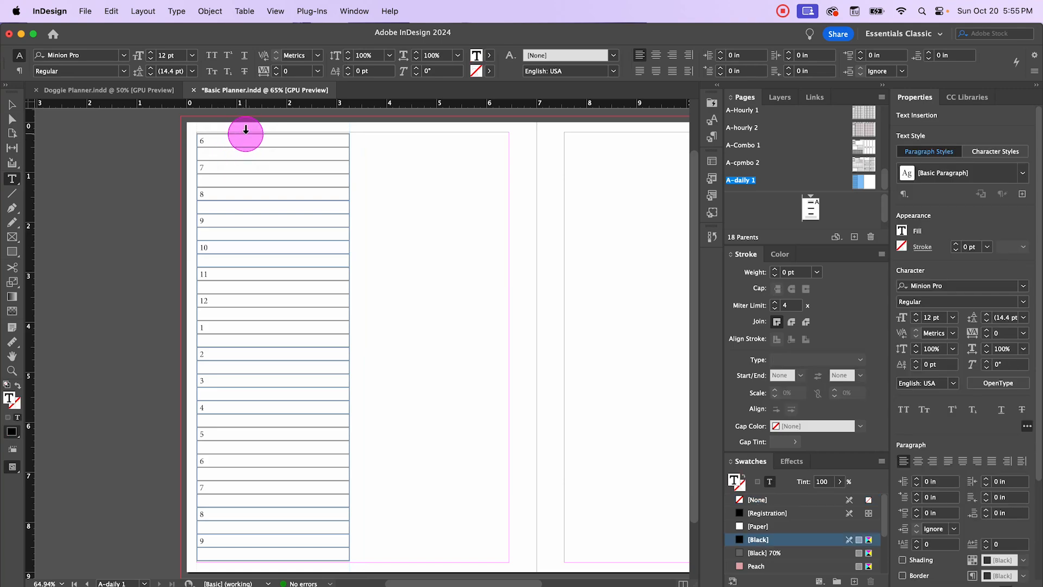
left_click(245, 133)
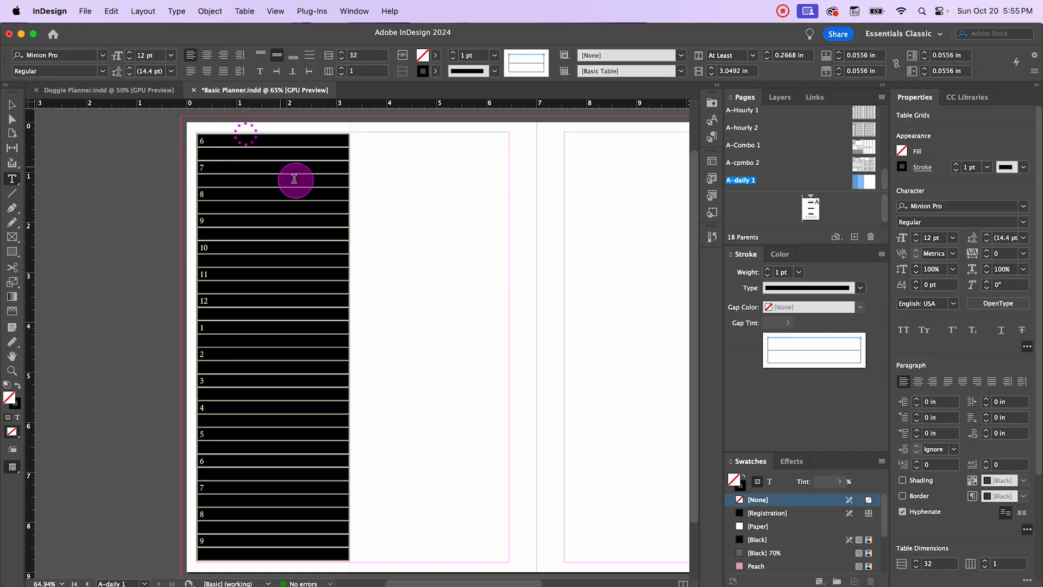
right_click(245, 145)
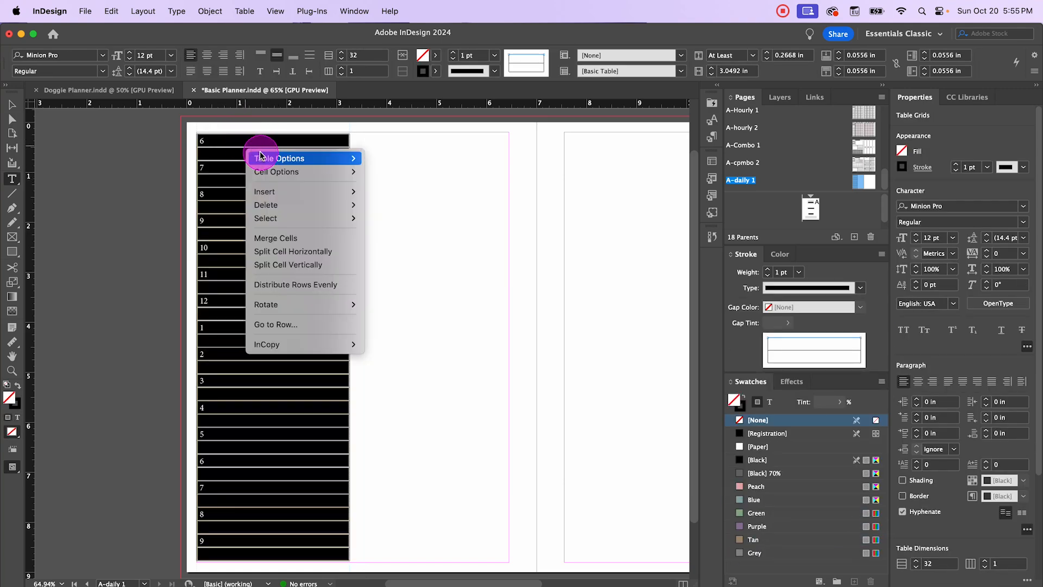
mouse_move(261, 155)
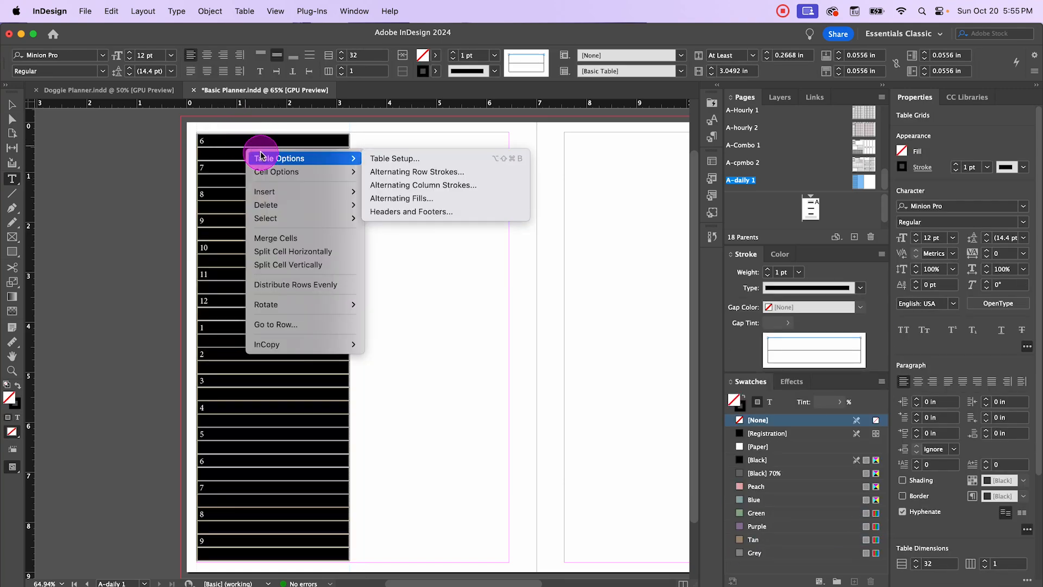
left_click(412, 175)
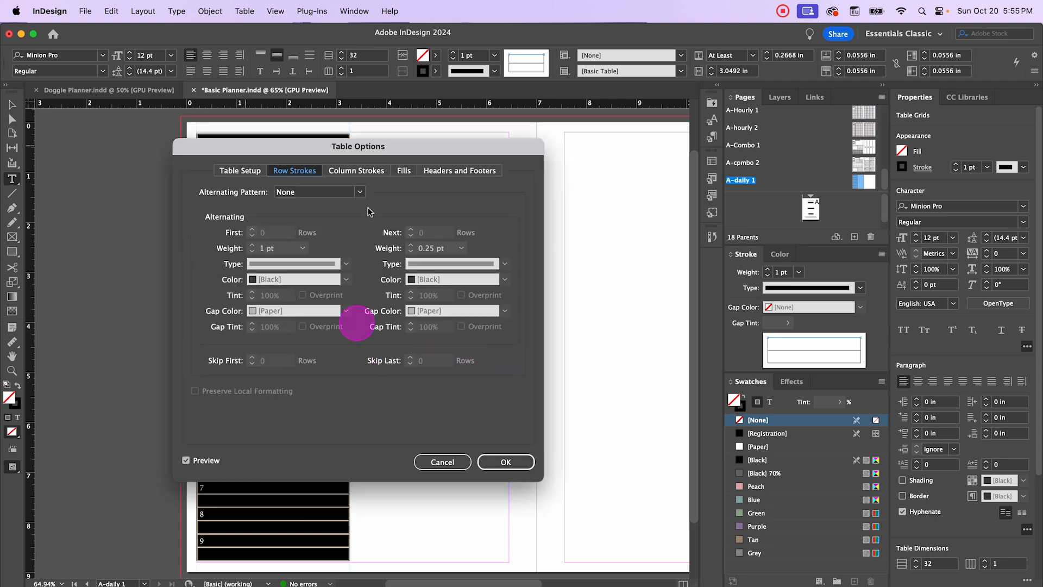
left_click(361, 192)
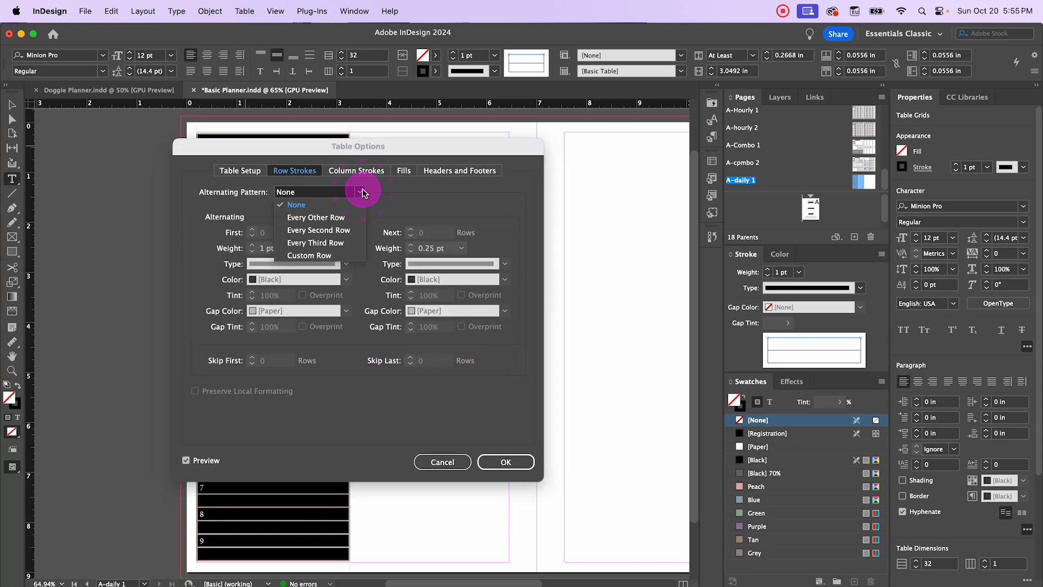
left_click(354, 218)
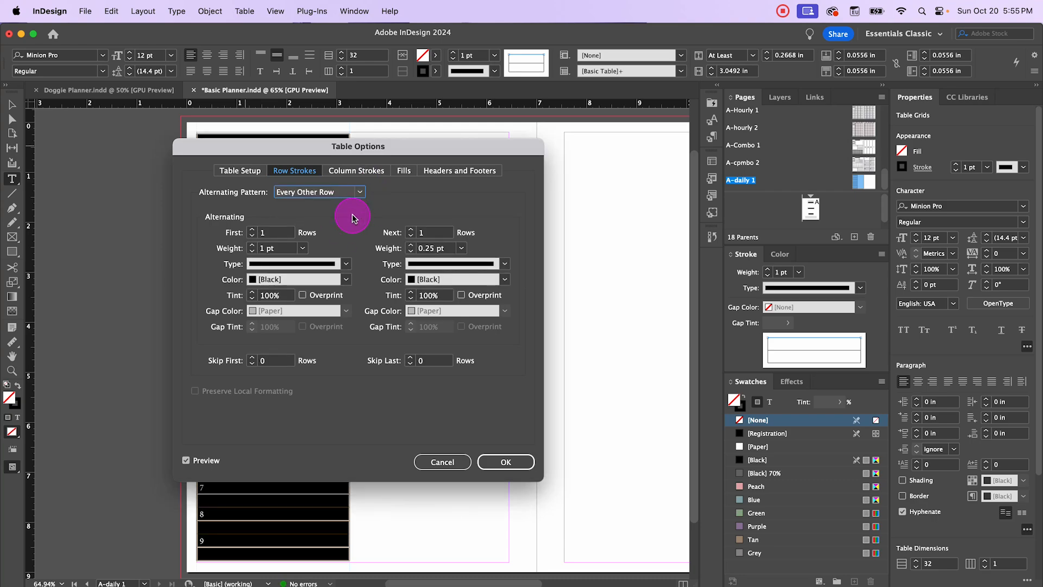
- Set the first alternating row stroke to 1.5 pt, Dotted, in [Black] 70%
left_click(302, 248)
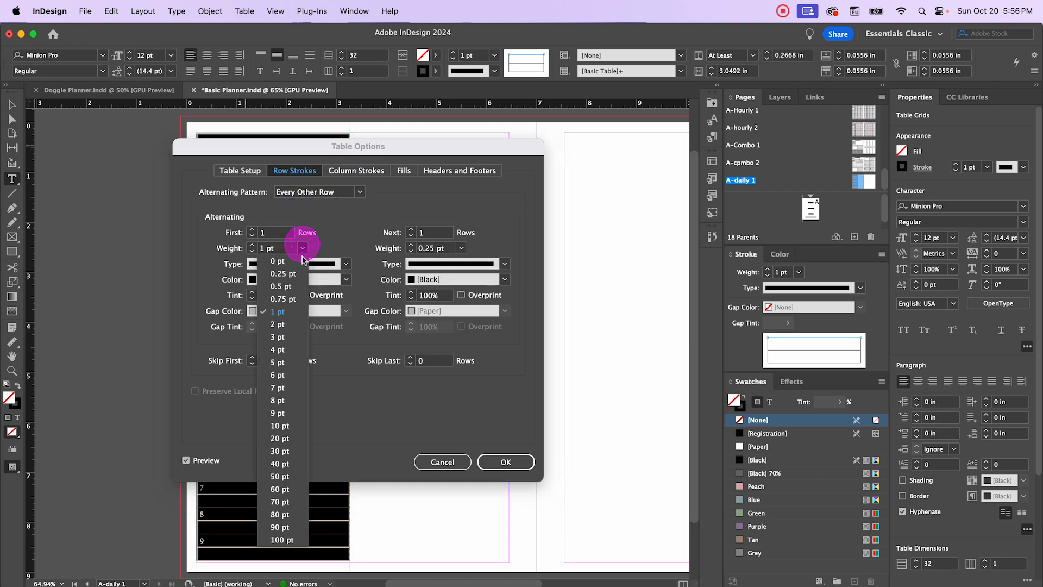
left_click(279, 248)
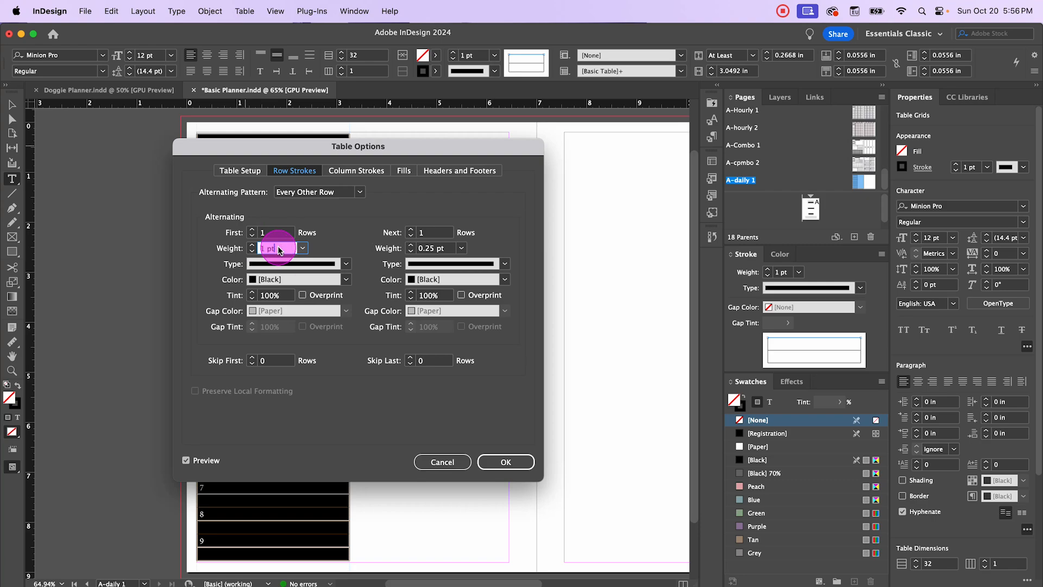
left_click(281, 233)
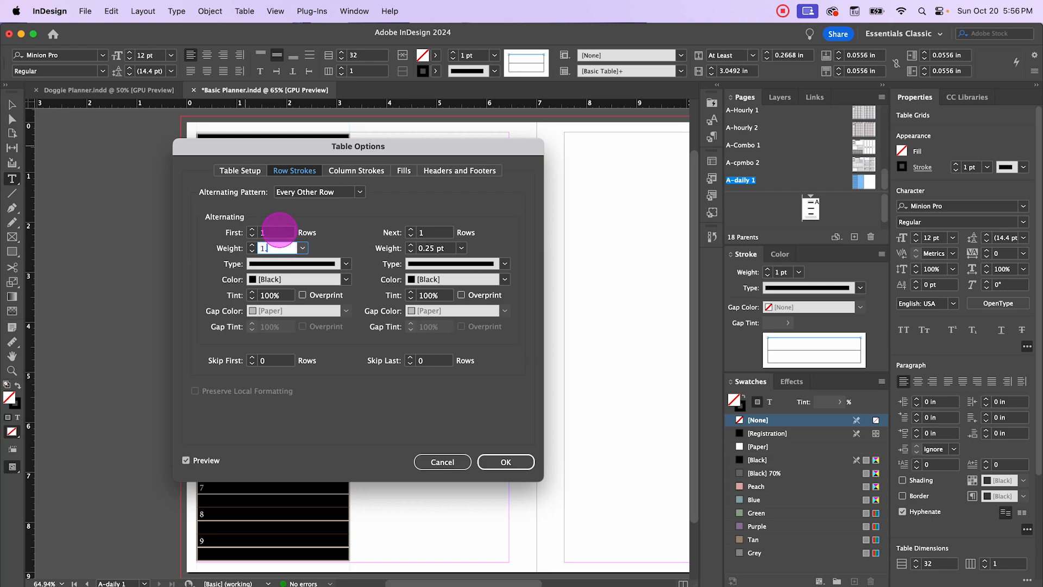
key("Tab")
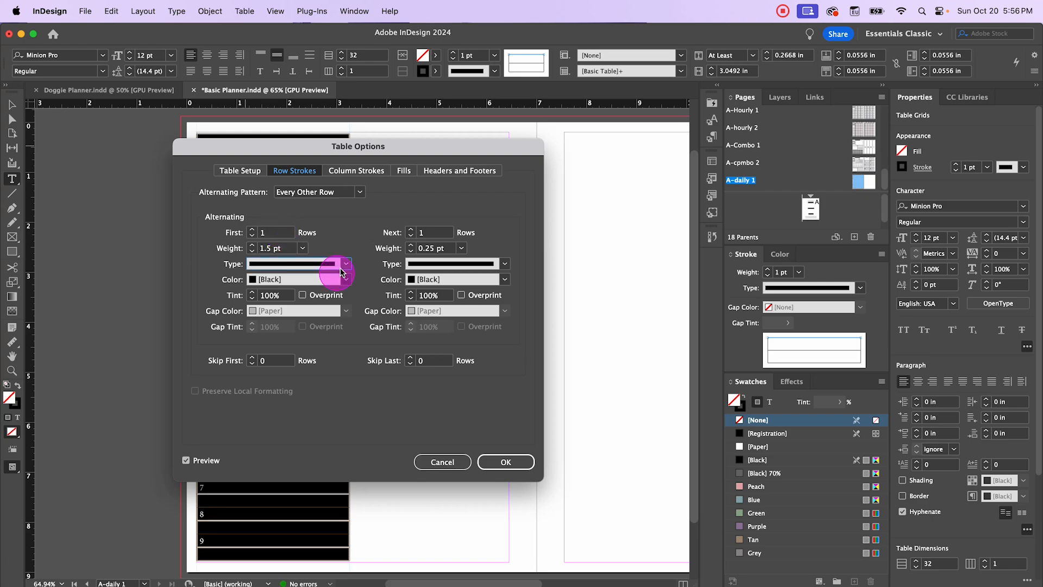
left_click(345, 265)
left_click(300, 455)
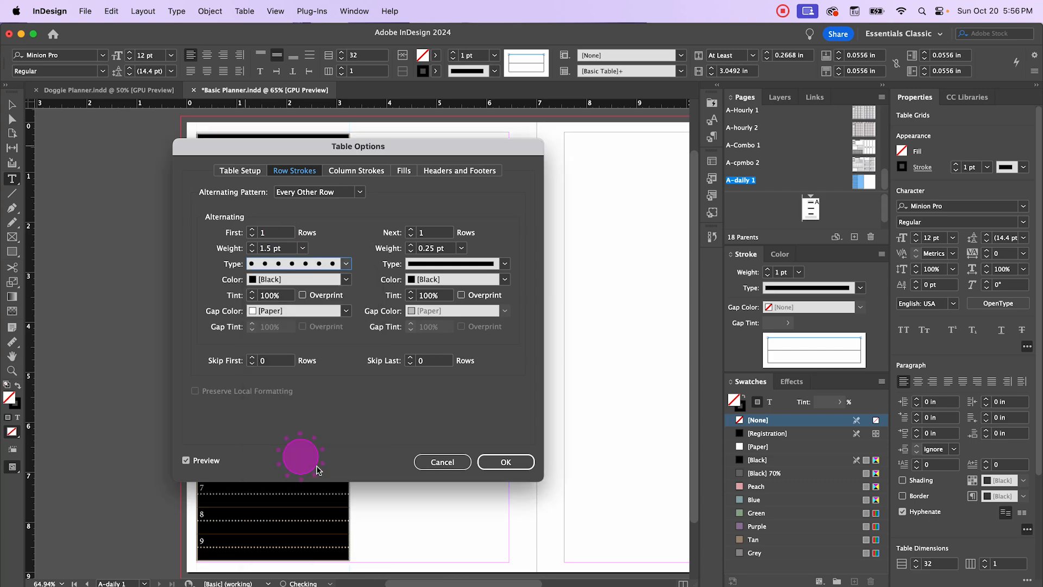
left_click(346, 279)
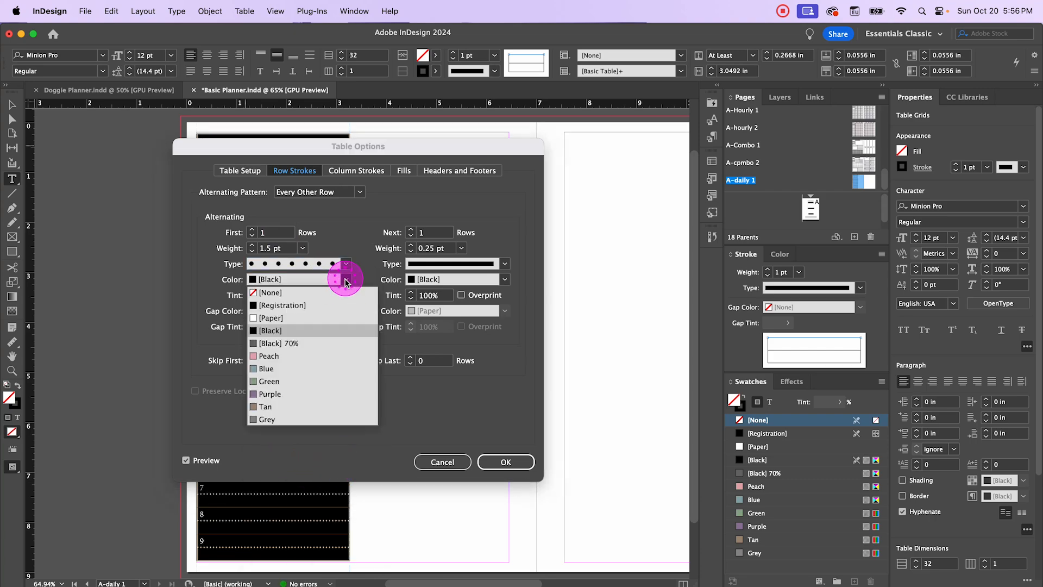
left_click(291, 345)
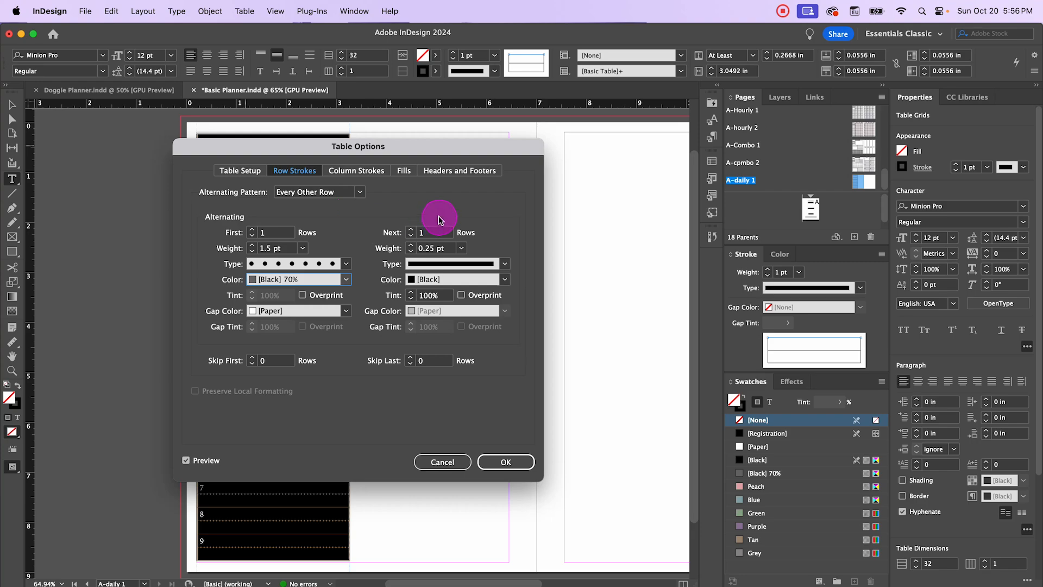
- Set the next alternating row stroke to 0.5 pt, Solid, in [Black] 70%, and apply the table options
left_click(461, 248)
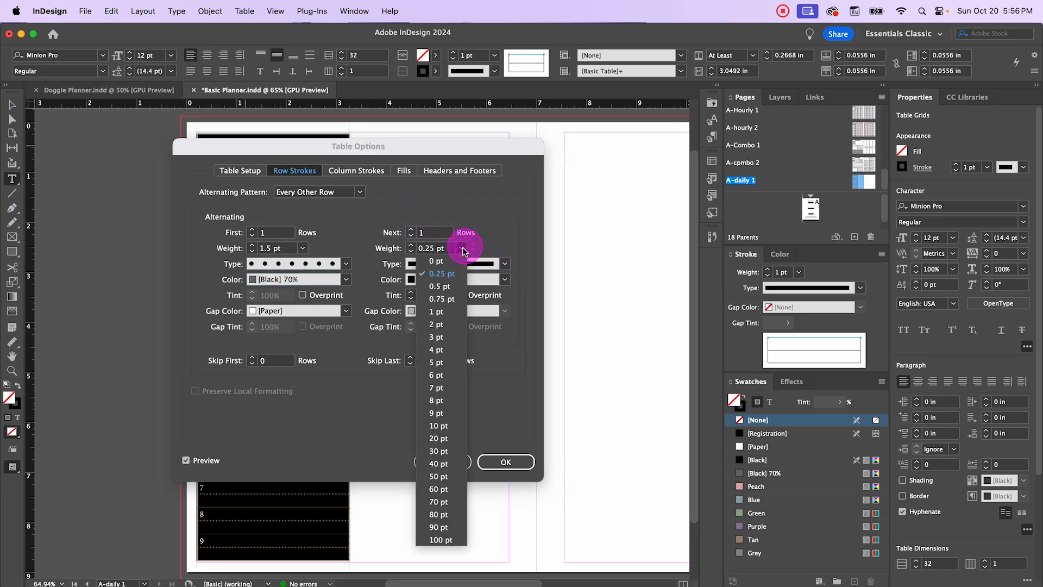
left_click(451, 286)
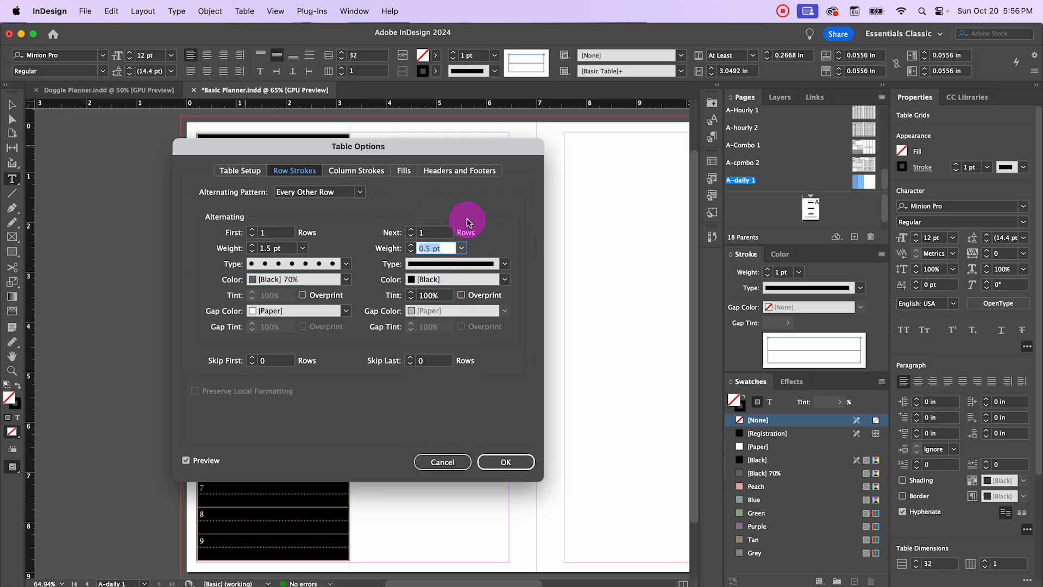
left_click(505, 264)
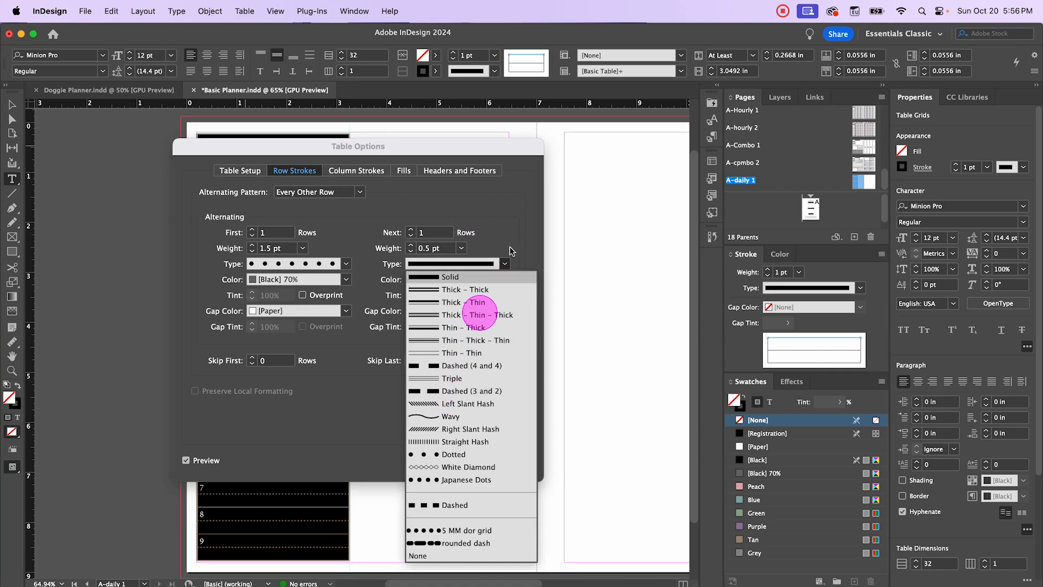
left_click(482, 280)
left_click(489, 280)
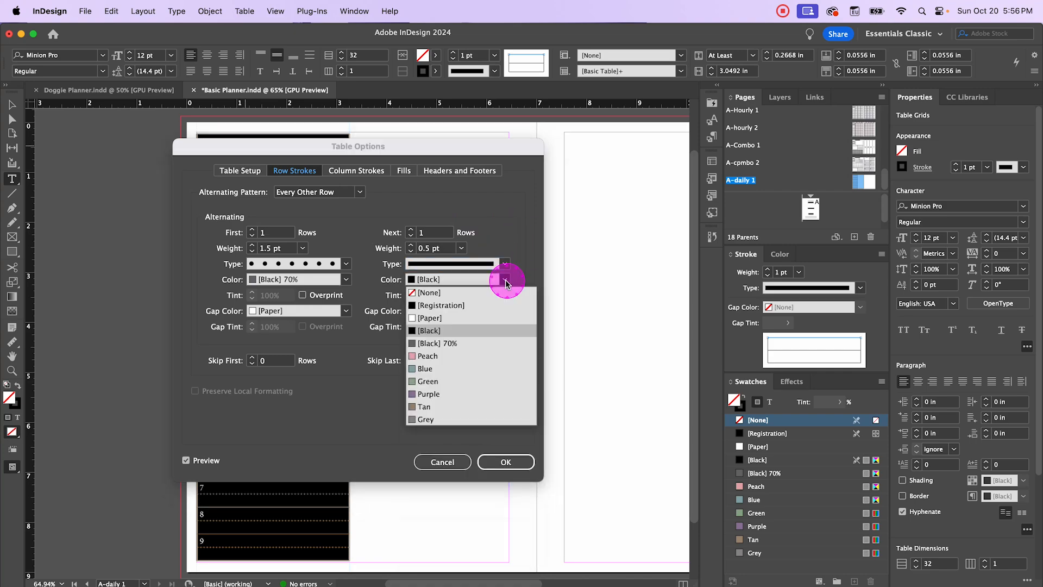
left_click(458, 346)
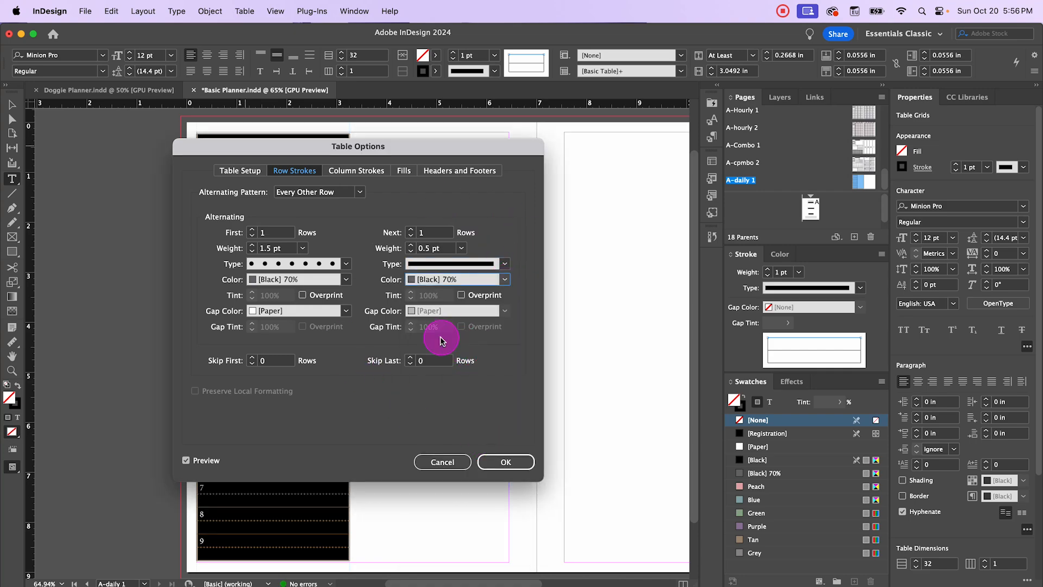
left_click_drag(419, 146, 576, 154)
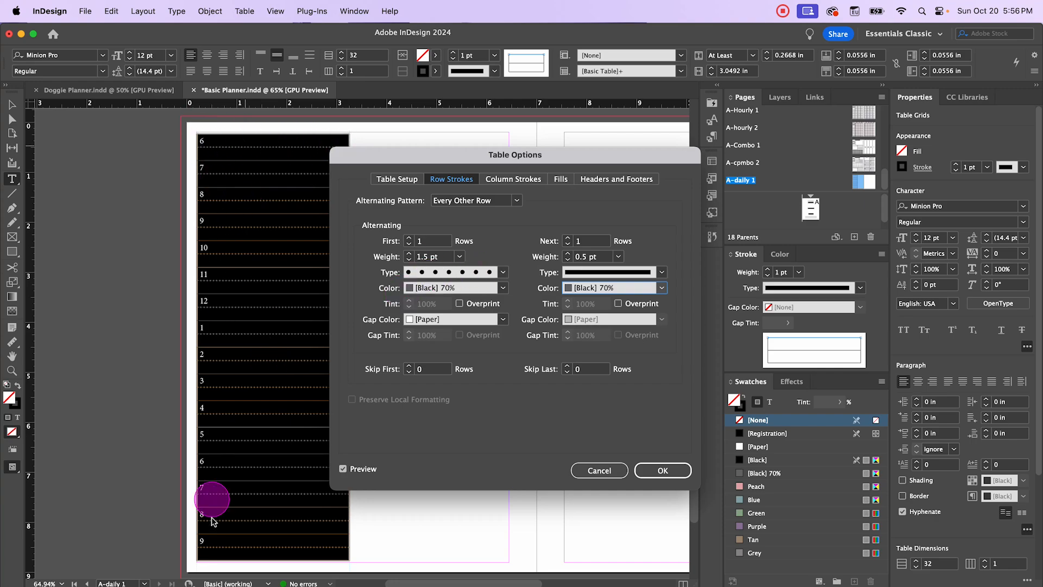
left_click(661, 471)
- Deselect the table, preview the spread without guides and frame edges, and return to the normal view
left_click(11, 104)
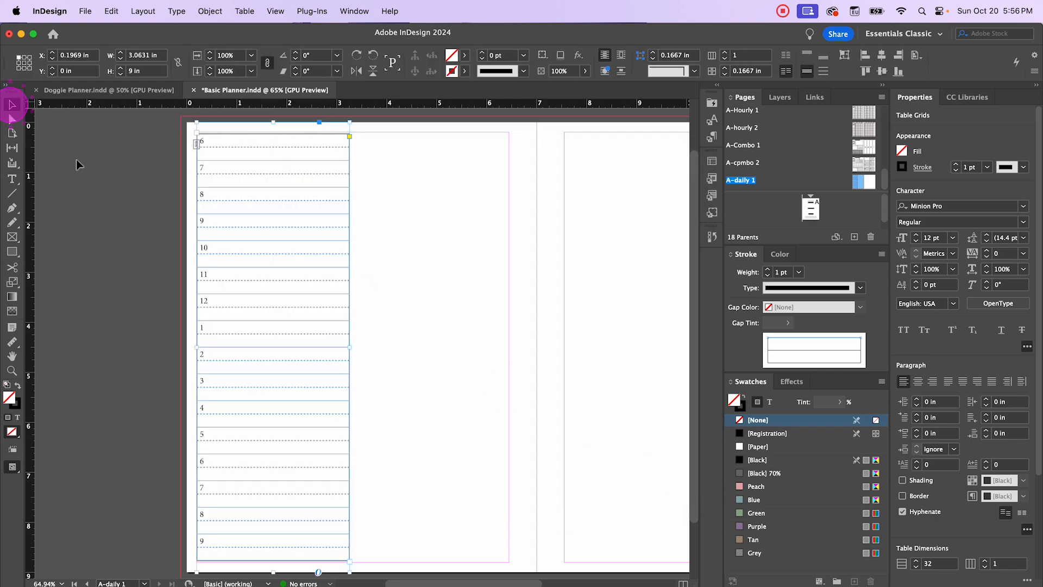
left_click(120, 197)
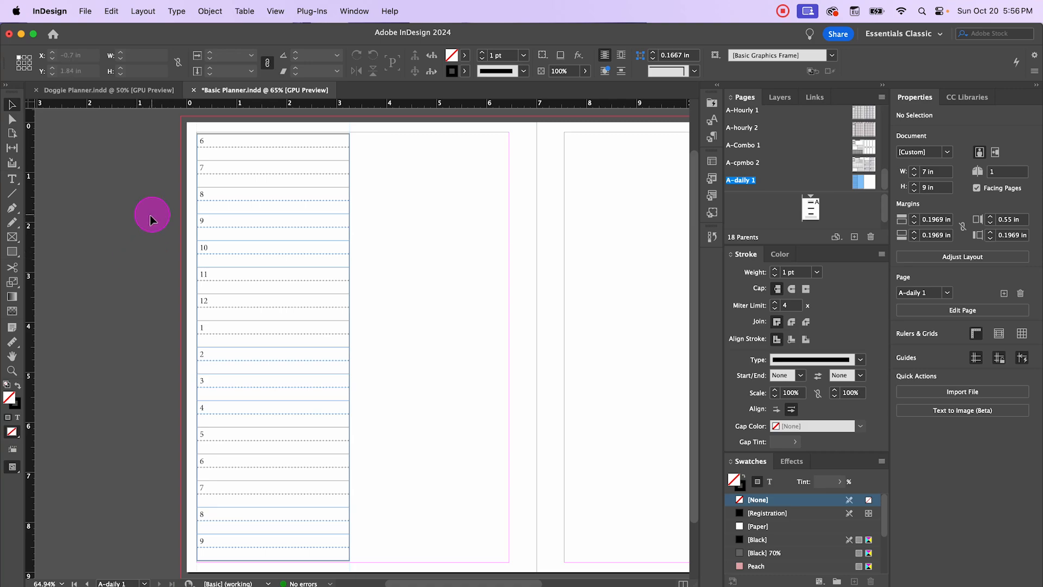
key("w")
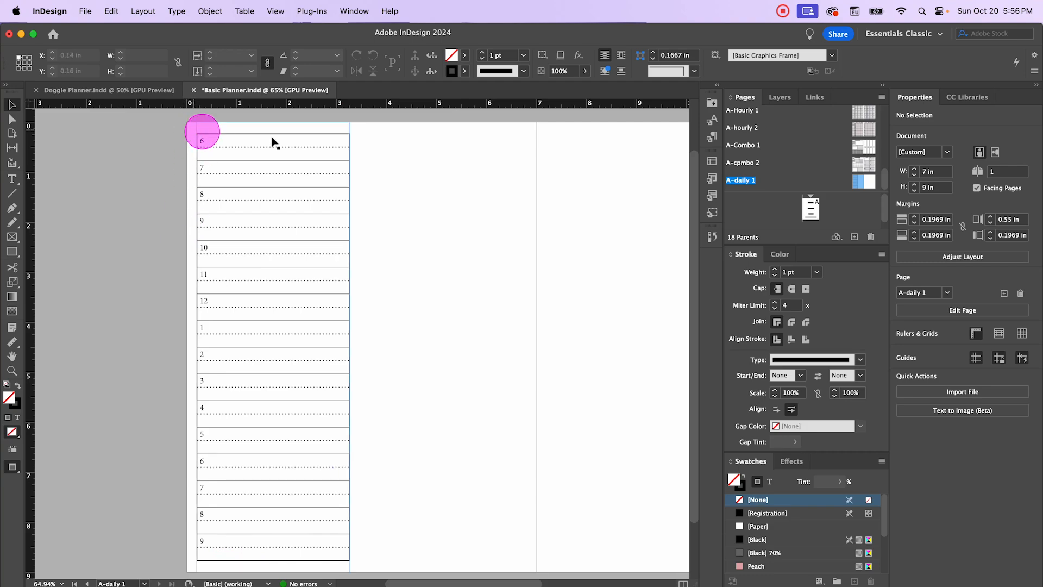
key("w")
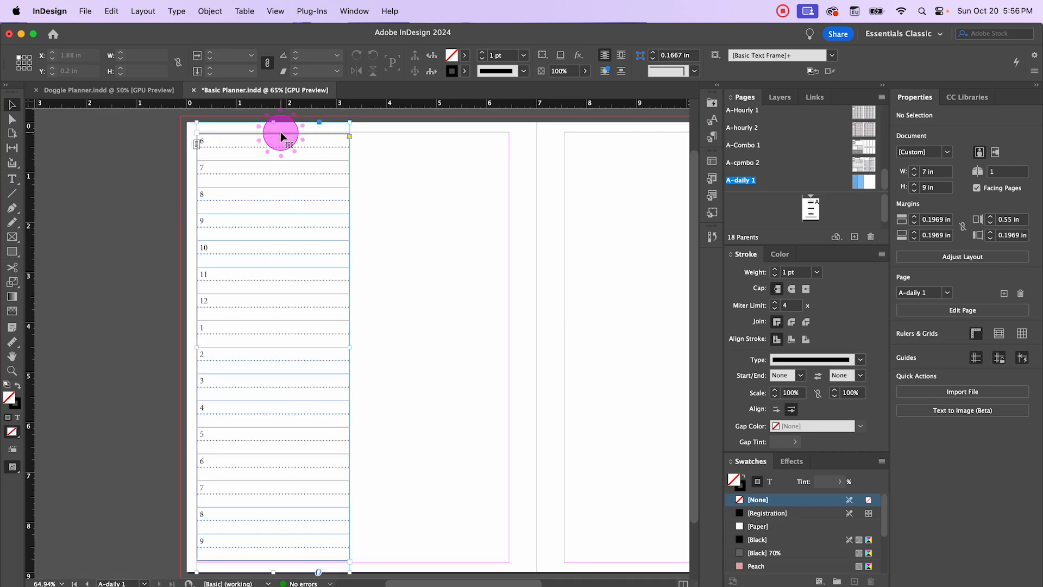
- Select the entire hourly table and set its cell stroke to 0.5 pt, Solid, in [Black] 70%
double_click(281, 135)
left_click(282, 131)
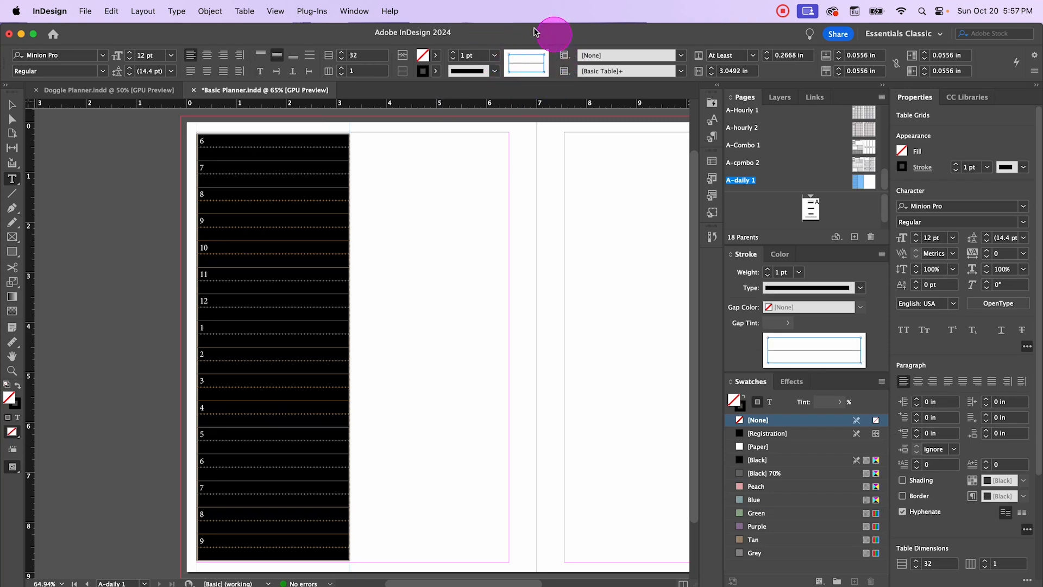
left_click(479, 71)
left_click(522, 97)
left_click(486, 73)
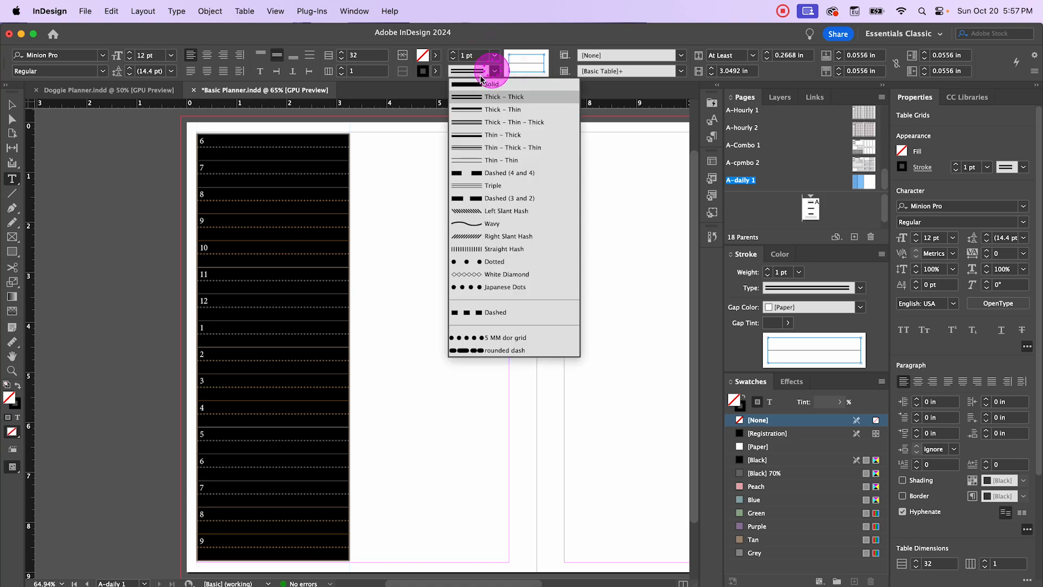
left_click(481, 83)
left_click(495, 56)
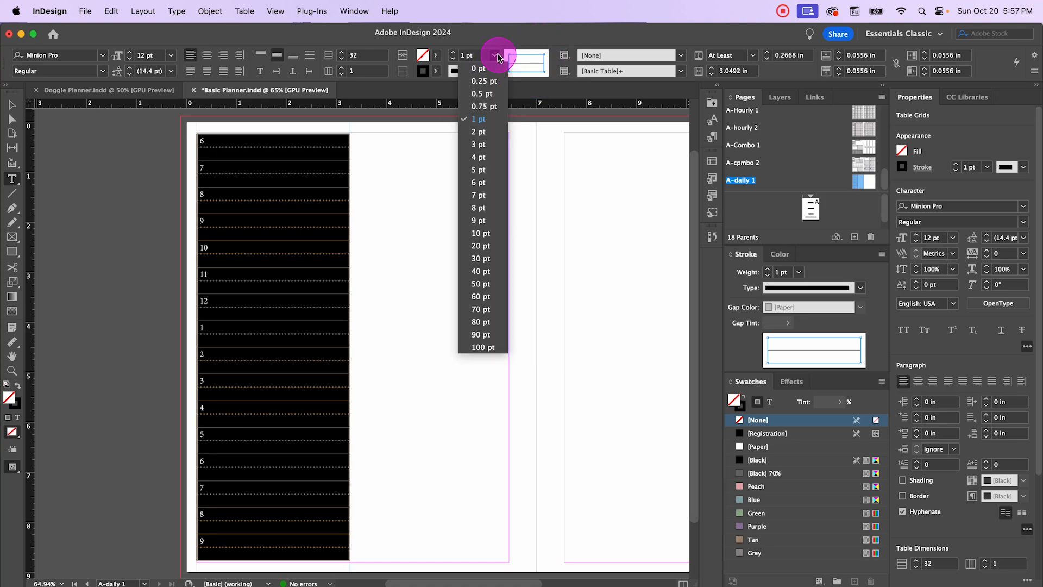
left_click(480, 93)
left_click(435, 71)
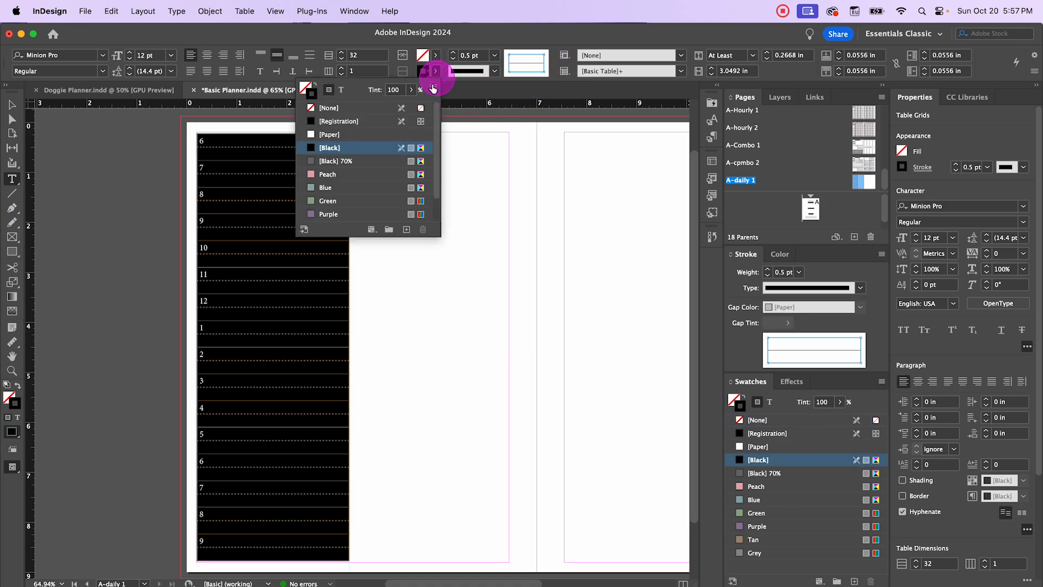
left_click(329, 161)
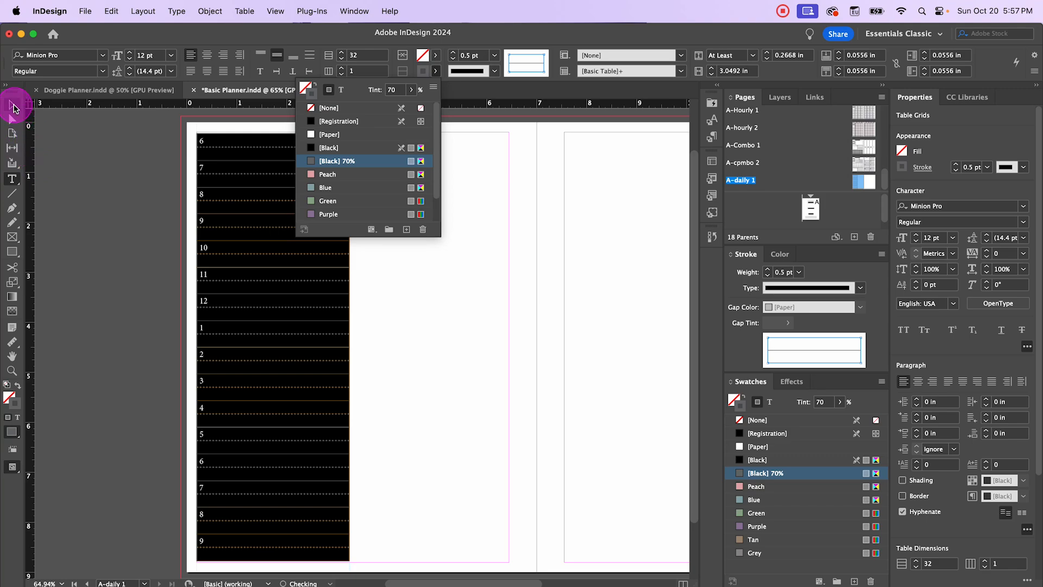
- Deselect the hourly table, check its outline in a preview without guides, and return to the normal view
left_click(13, 108)
left_click(409, 223)
key("w")
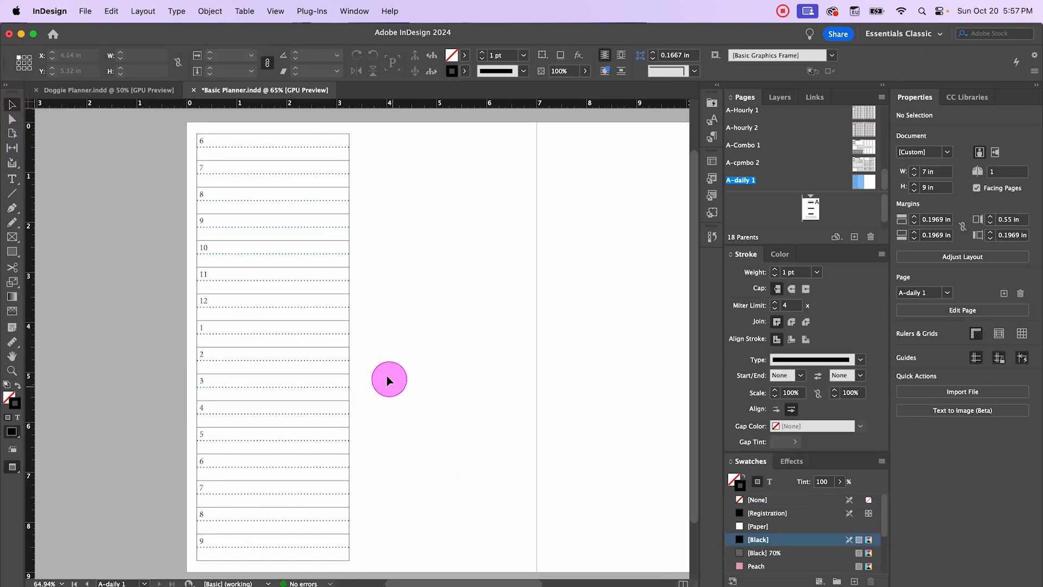
key("w")
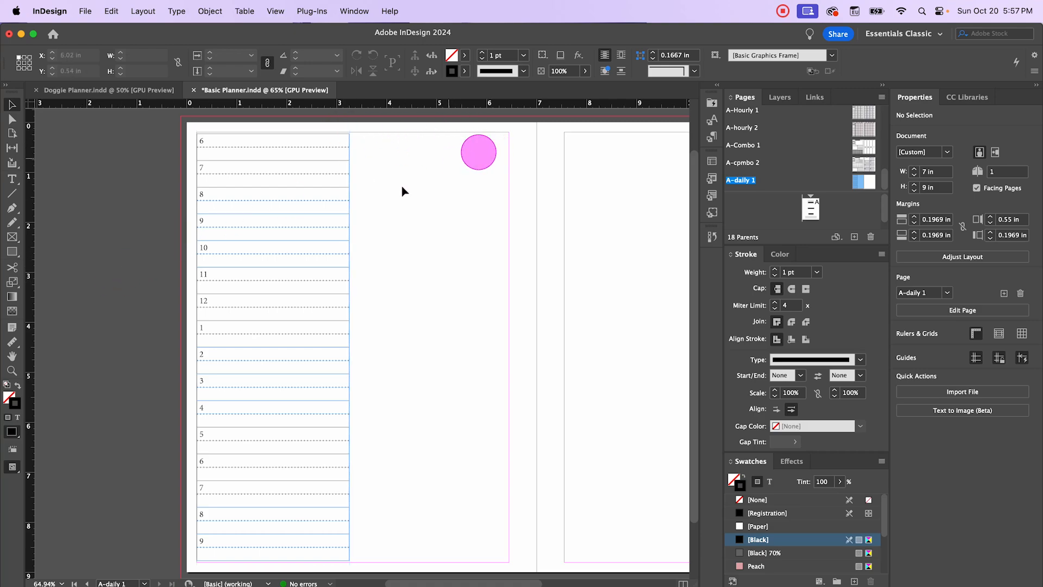
- Create a 3 in wide by 1.5 in high rectangle beside the upper part of the hourly table
left_click(11, 254)
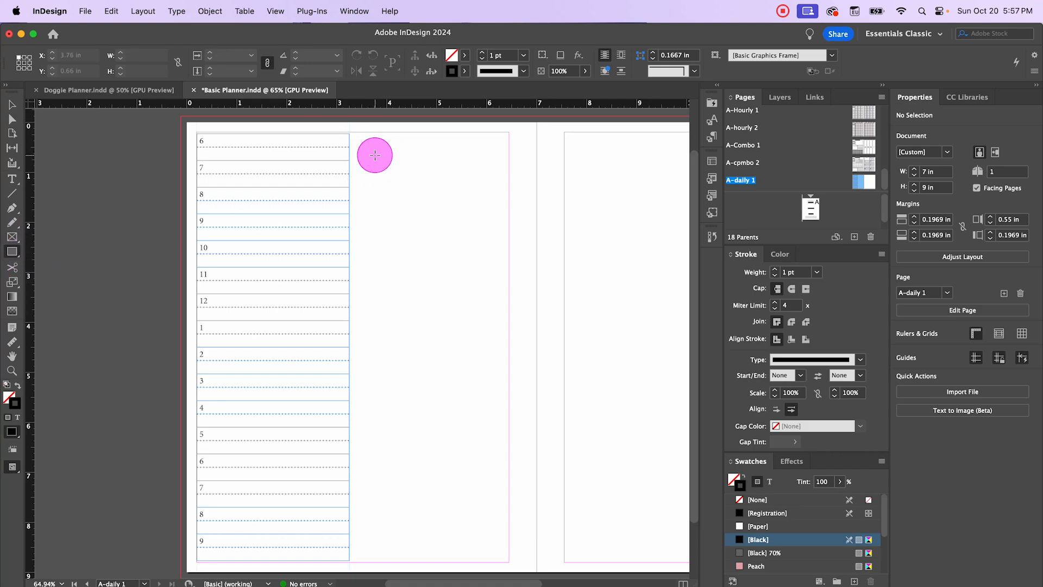
left_click(497, 290)
key("Tab")
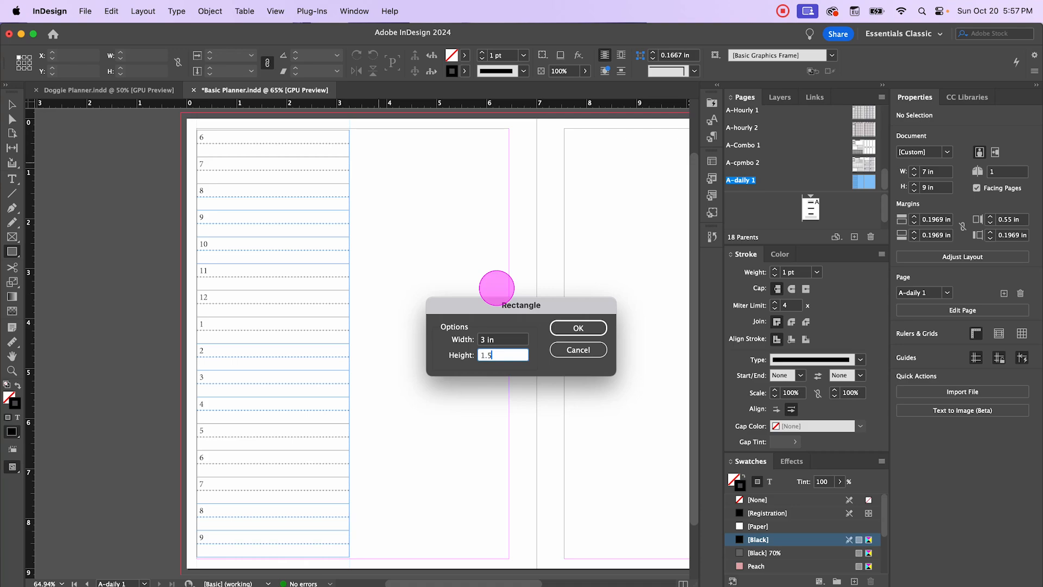
key("Tab")
left_click(578, 327)
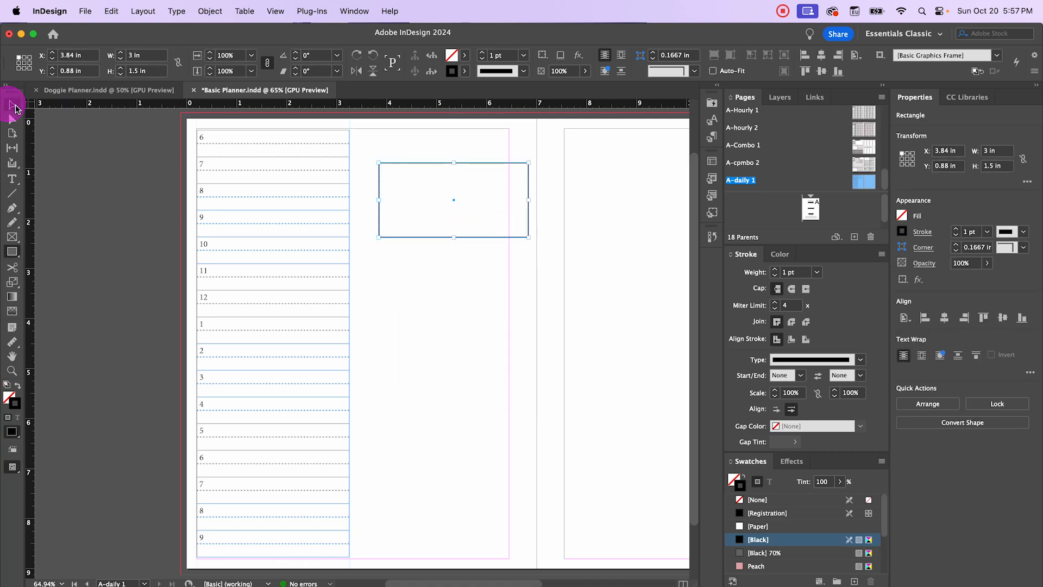
- Fit the rectangle between the hourly table and the inner margin, leaving a small gap and widening it to about 3.13 in
left_click(15, 109)
left_click_drag(456, 202, 433, 202)
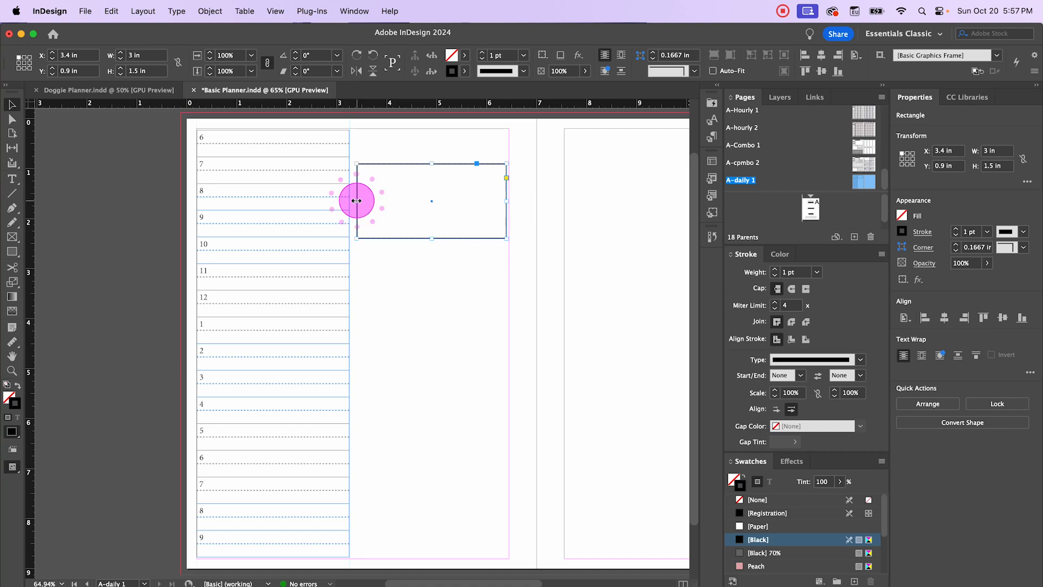
left_click_drag(356, 201, 354, 199)
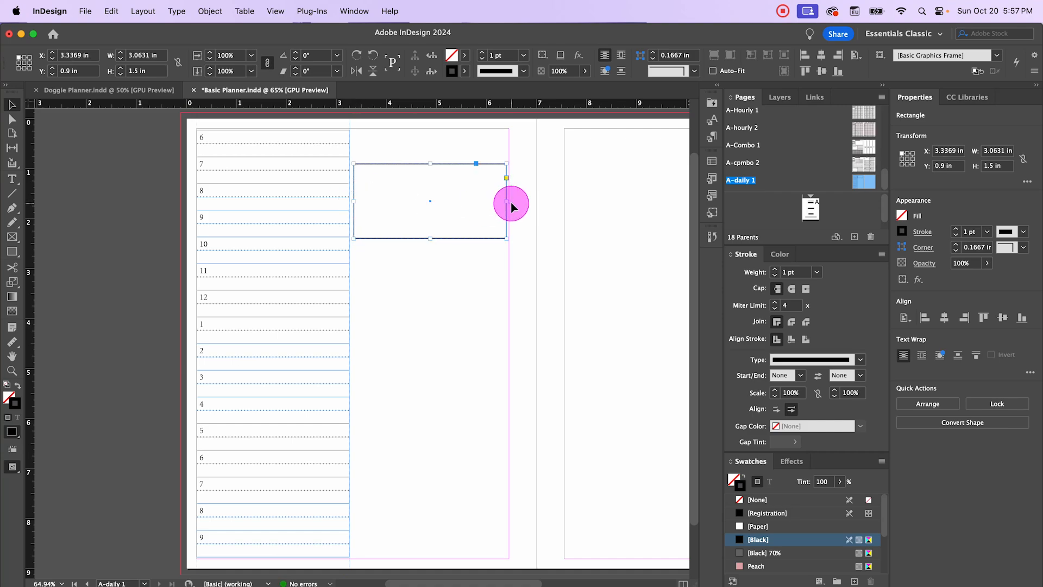
left_click_drag(511, 206, 514, 206)
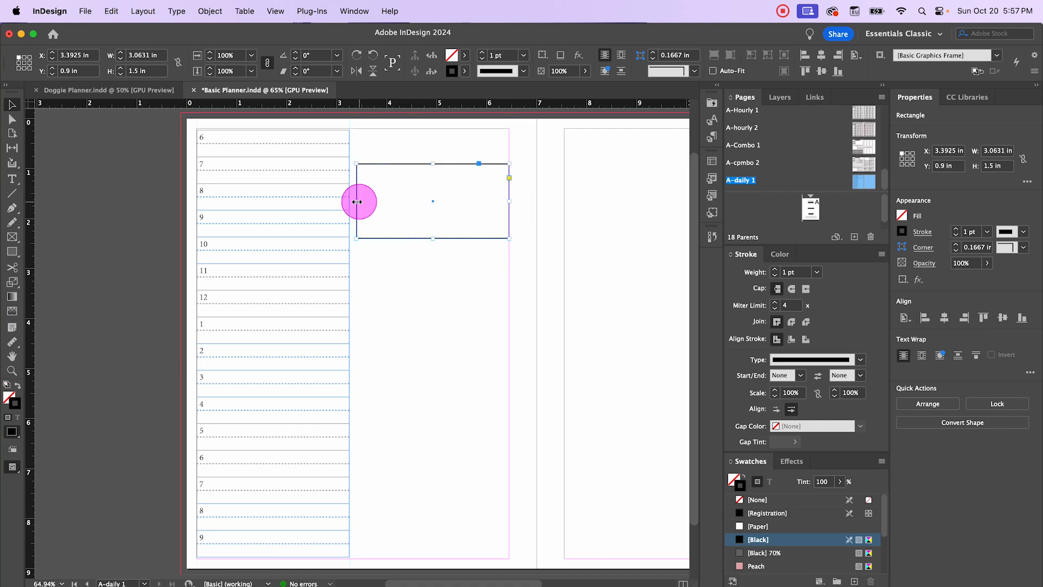
left_click_drag(357, 202, 353, 201)
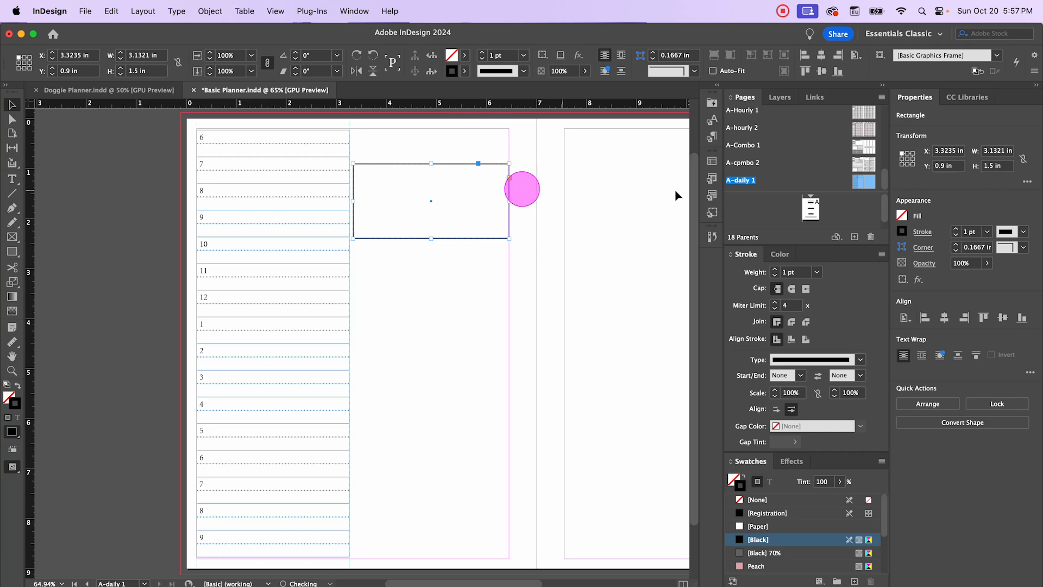
- Apply the Boxes object style to the rectangle and deselect it
left_click(712, 212)
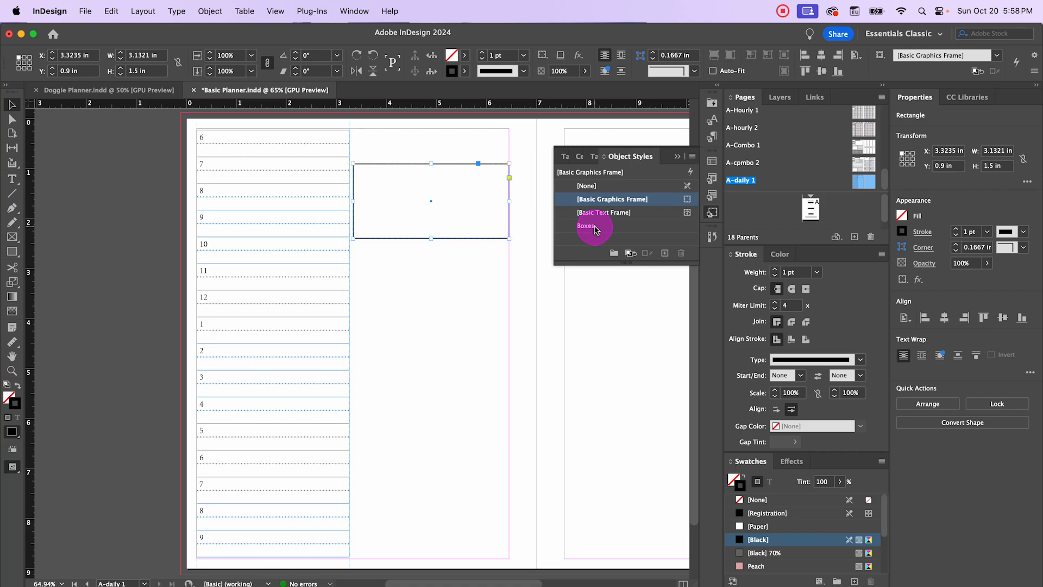
left_click(582, 226)
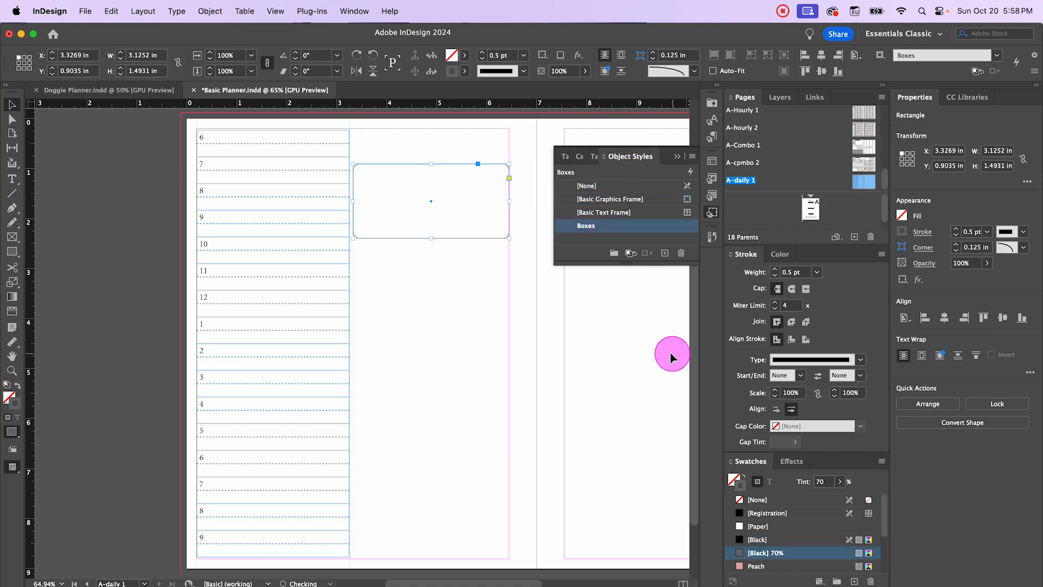
left_click(473, 278)
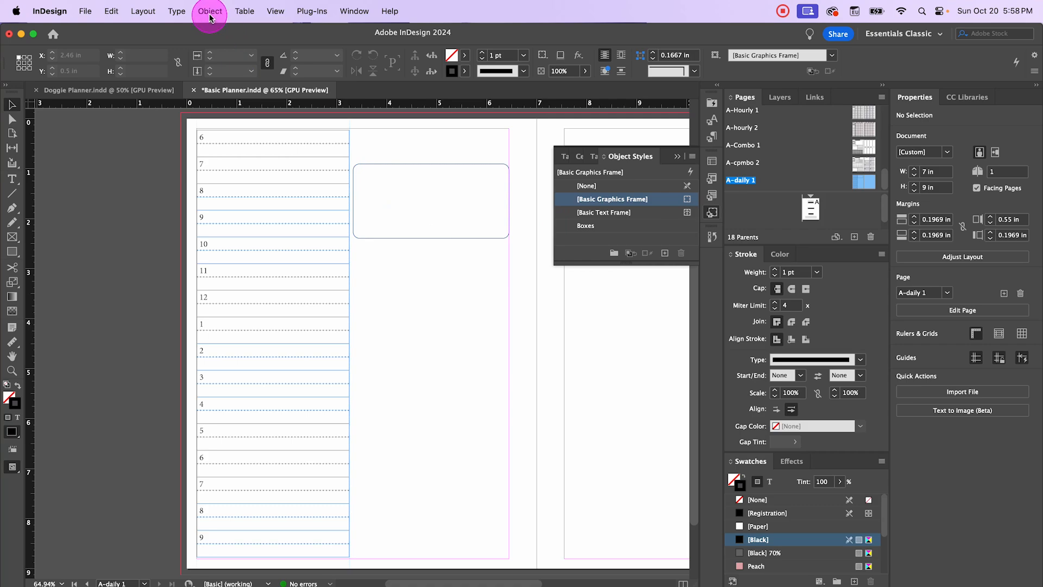
- Create a table with 2 body rows and 1 column, placed inside the rounded box at about 2.82 by 1.12 in
left_click(244, 10)
left_click(255, 31)
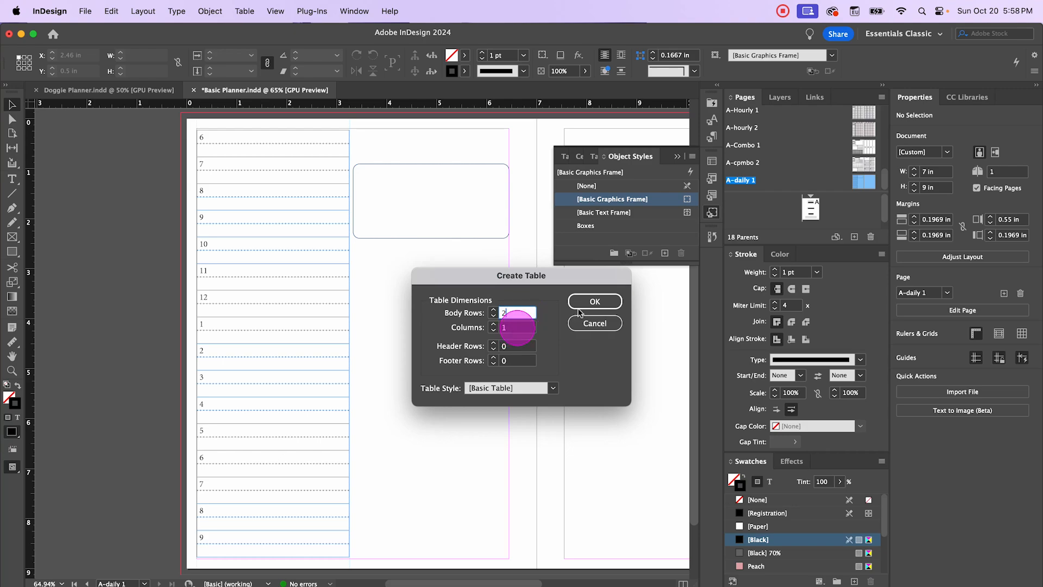
left_click(593, 302)
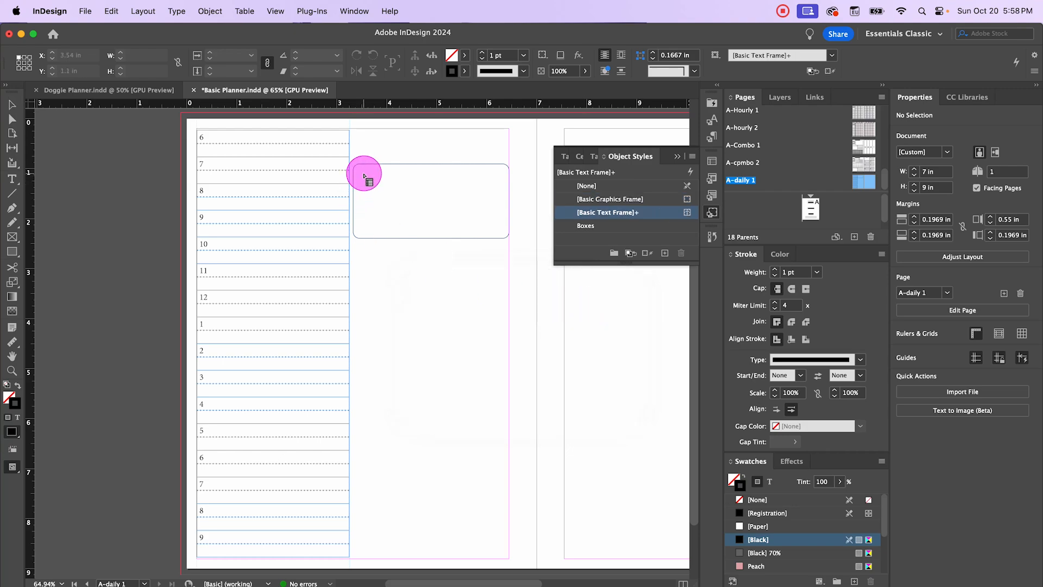
left_click_drag(363, 174, 503, 233)
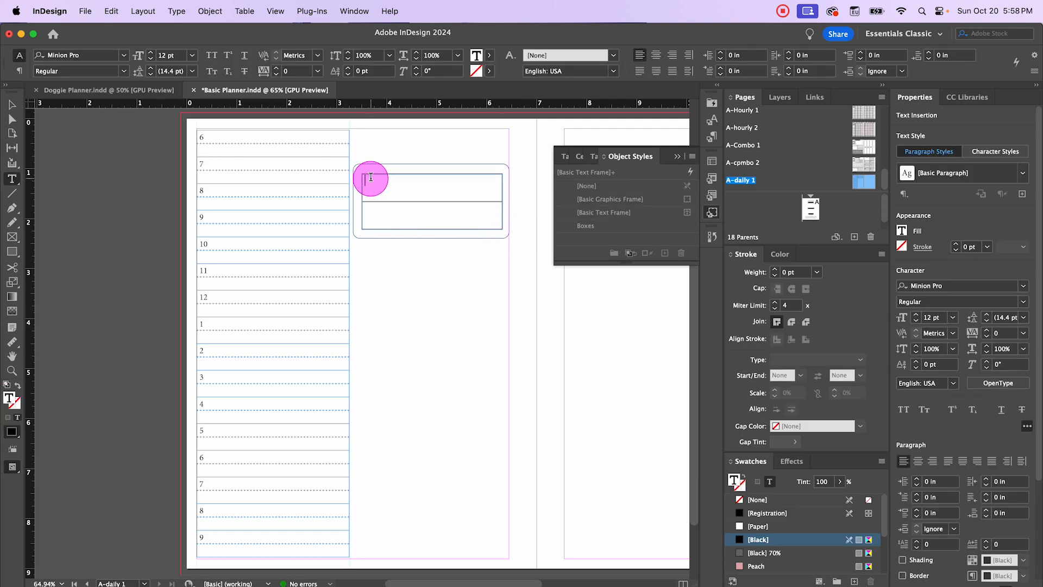
- Apply the Lines cell style to both rows of the new table in the box, and deselect it
left_click_drag(370, 177, 455, 209)
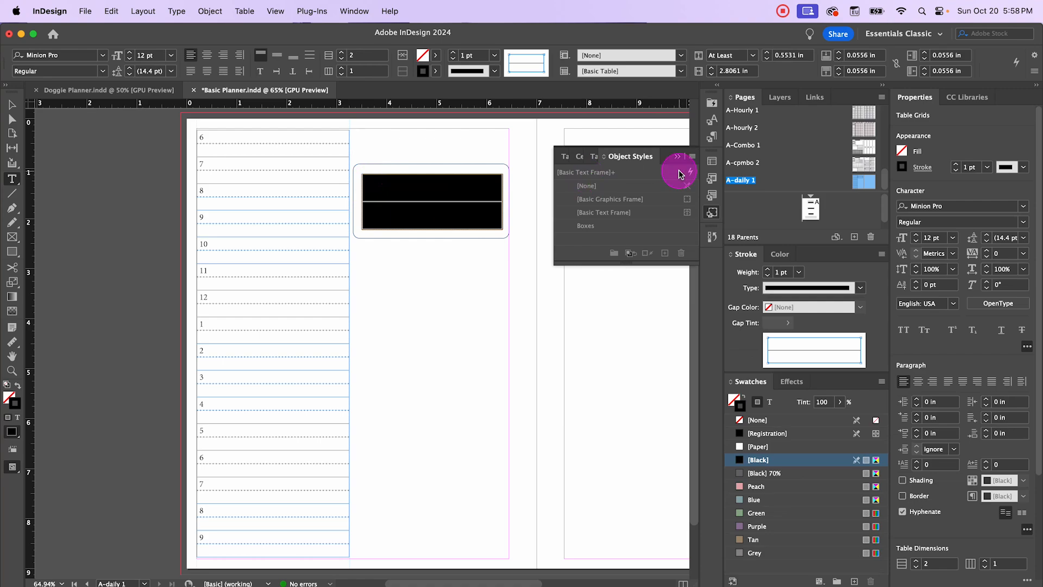
left_click(710, 164)
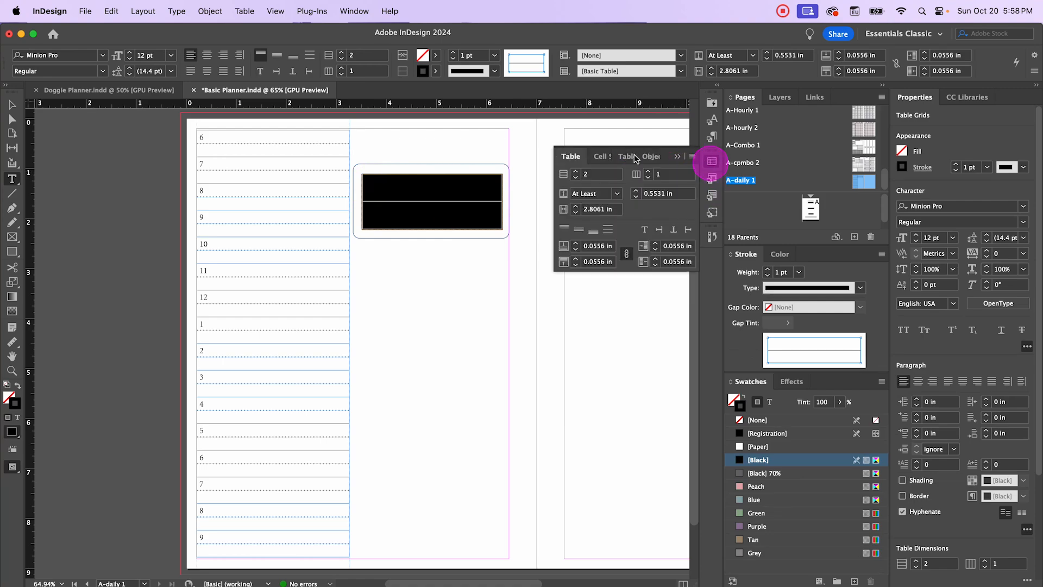
left_click(599, 157)
left_click(585, 240)
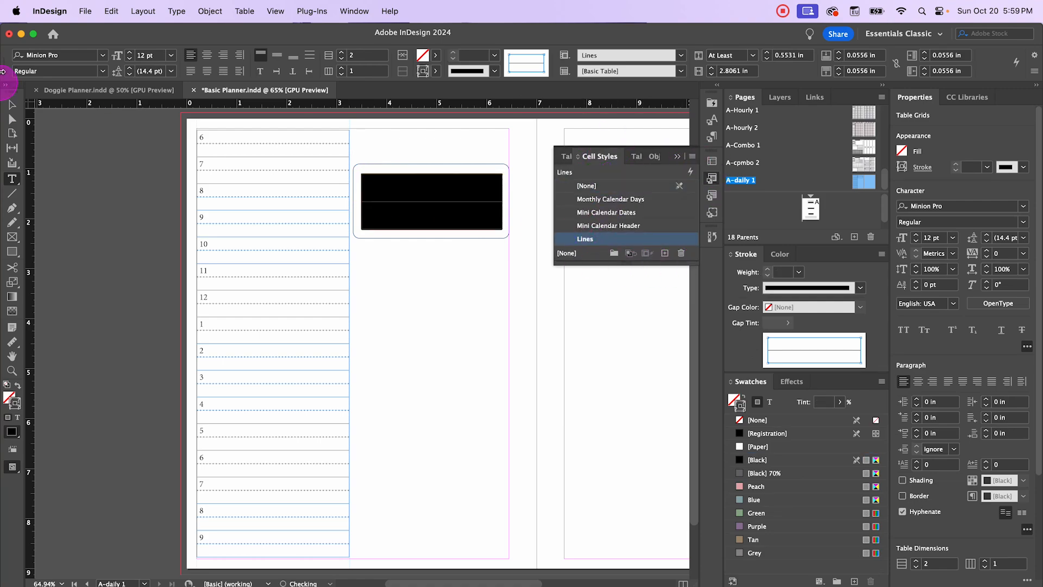
left_click(11, 105)
left_click(440, 270)
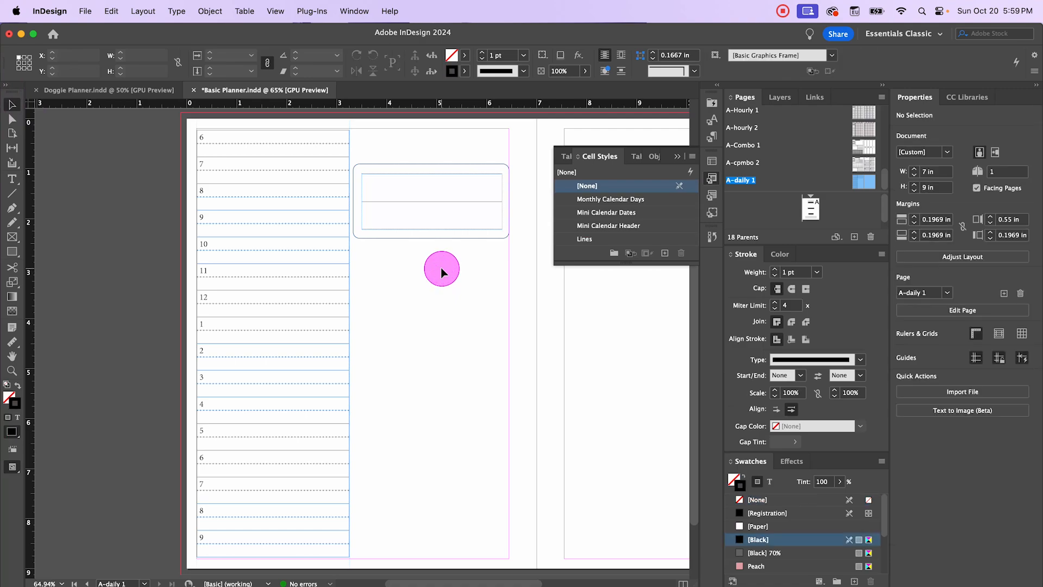
- Preview the lined table in the box without guides and frame edges, and leave it deselected
key("w")
key("w")
left_click(426, 186)
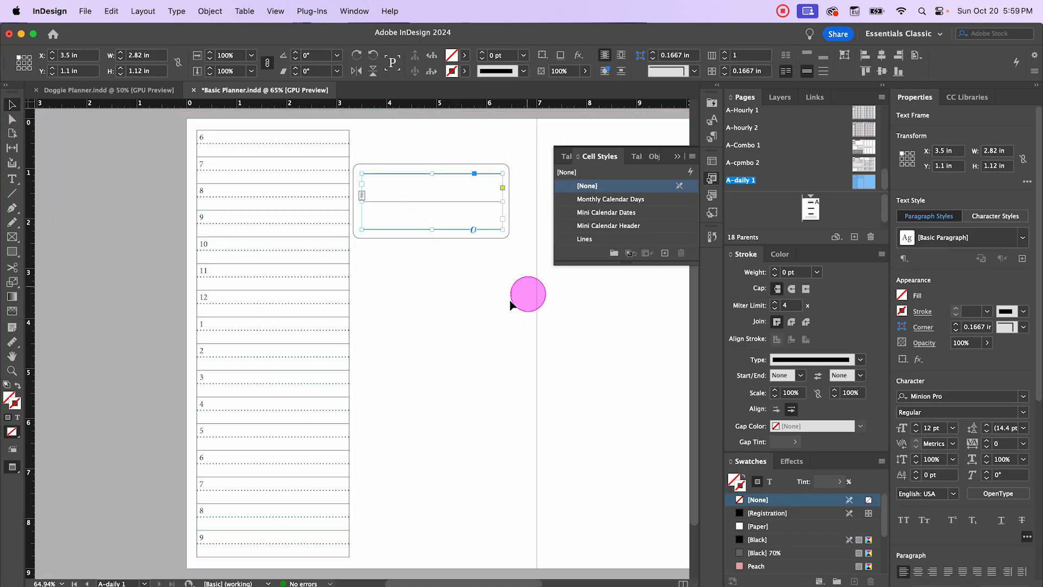
key("w")
left_click(459, 273)
left_click(410, 176)
left_click(438, 234)
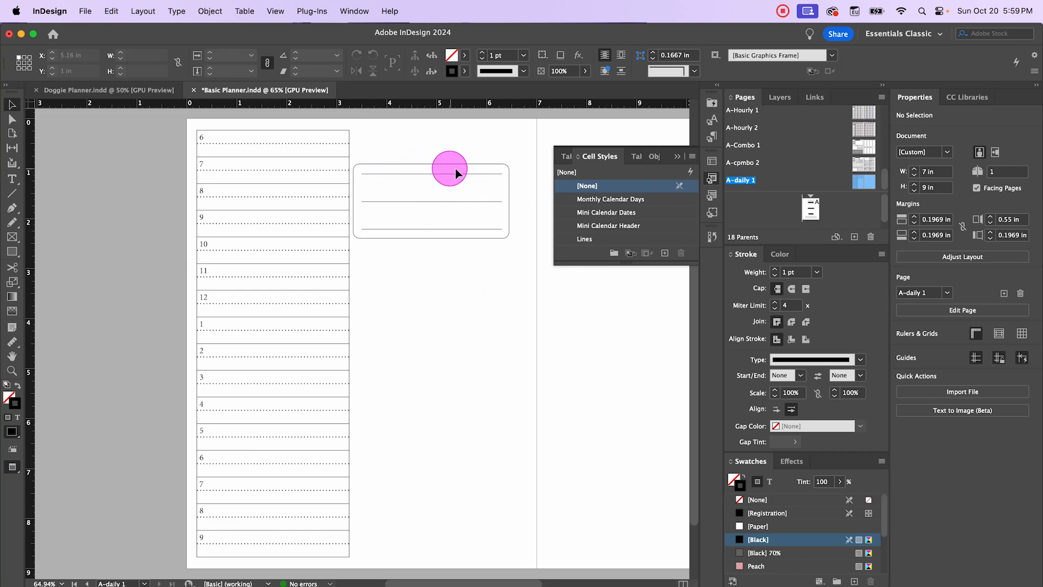
- Shorten both rows of the lined table evenly so its three lines sit closer together inside the box
left_click(434, 205)
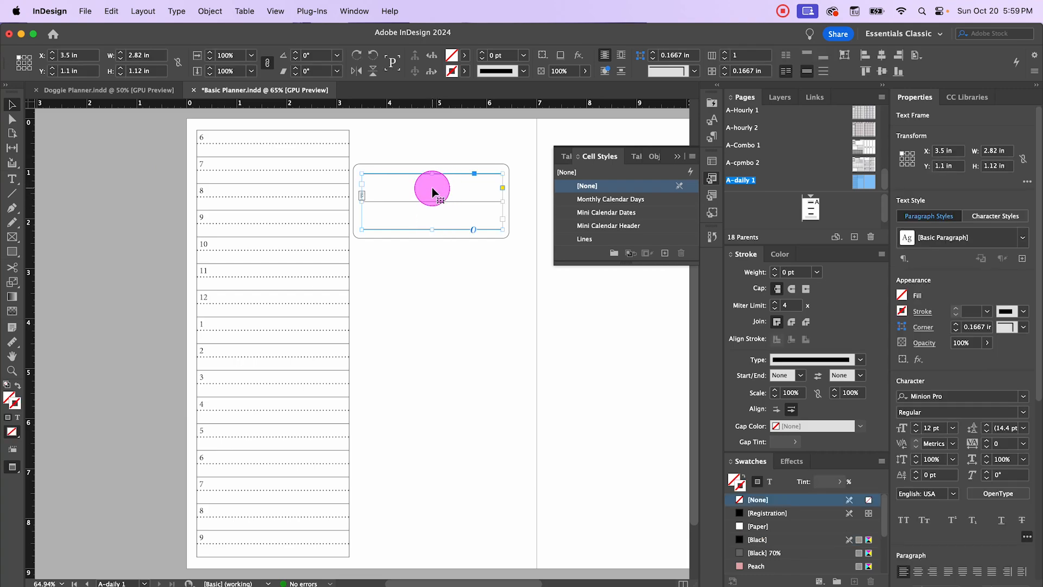
double_click(433, 186)
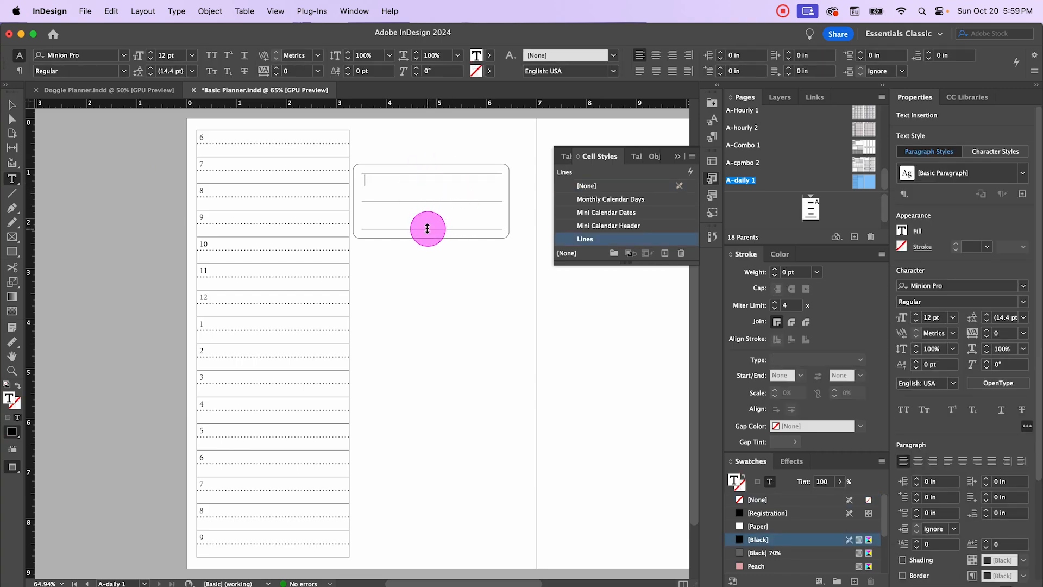
mouse_move(428, 229)
left_mouse_down()
mouse_move(434, 212)
mouse_move(433, 228)
mouse_move(437, 215)
mouse_move(442, 222)
left_mouse_up()
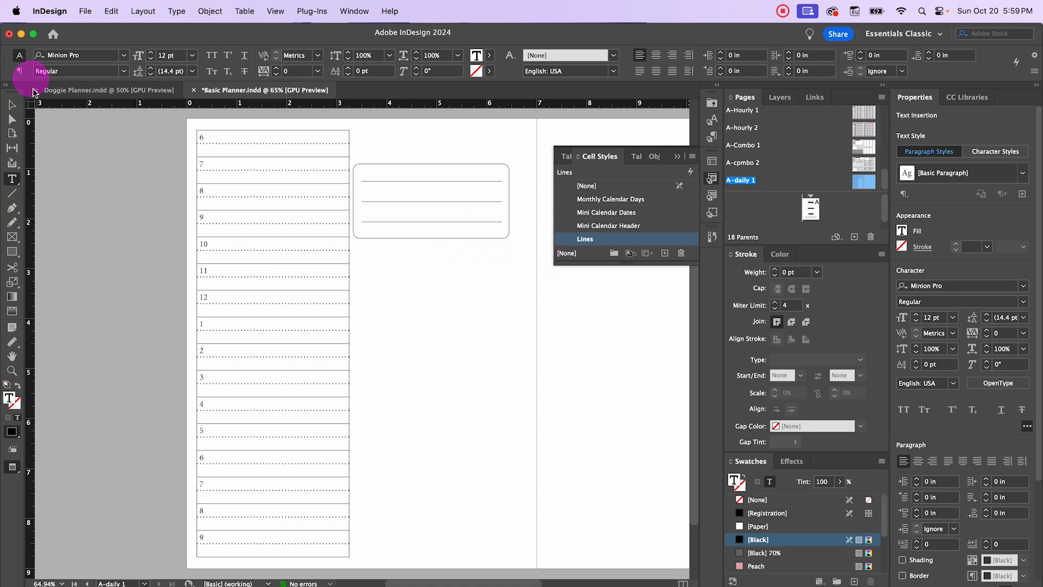
- Nudge the lined table's frame down inside the box to a Y position of about 1.2 in, and deselect it
left_click(11, 105)
left_click(477, 200)
left_click(456, 253)
left_click(441, 218)
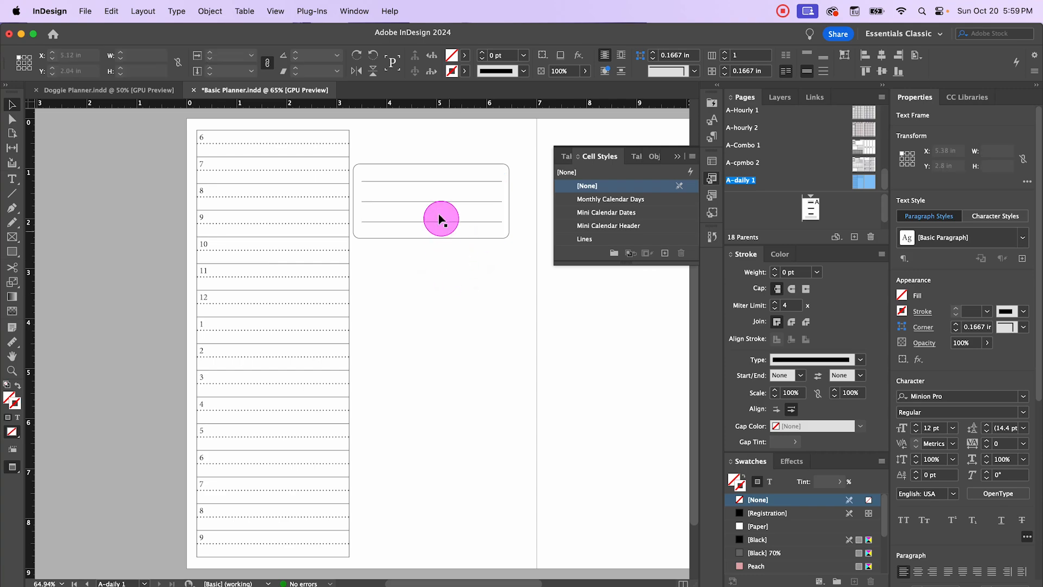
left_click(438, 204)
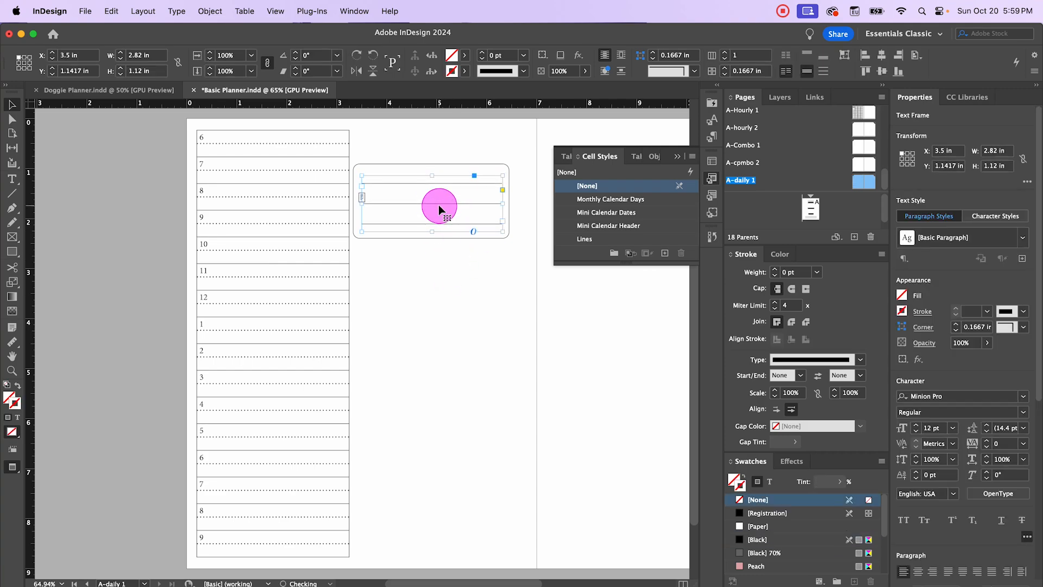
key("Down")
key("Down")
key("Down")
key("Down")
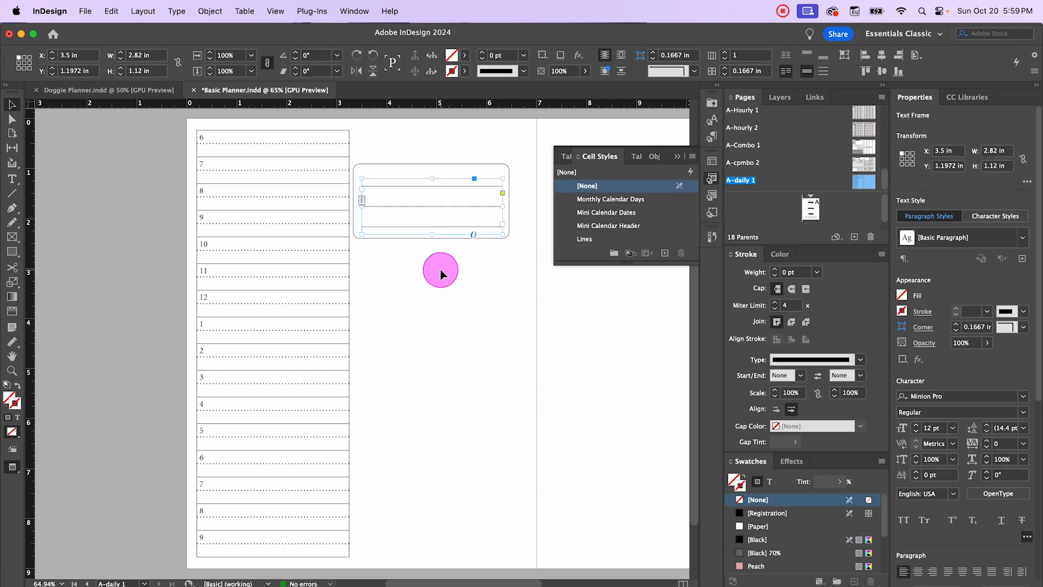
left_click(441, 273)
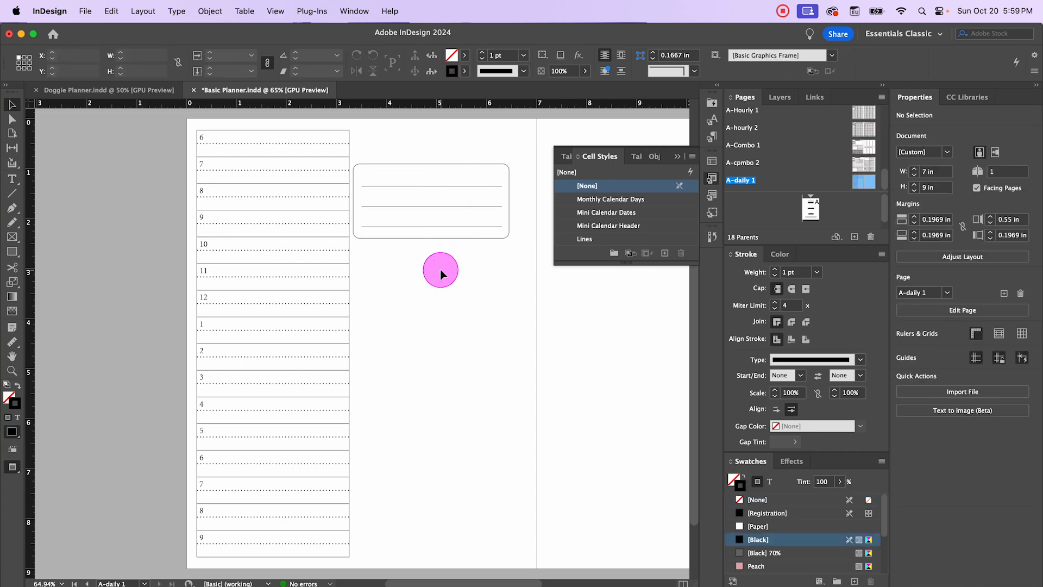
- Nudge the lined table's frame left inside the box to an X position of 3.4167 in
left_click(454, 187)
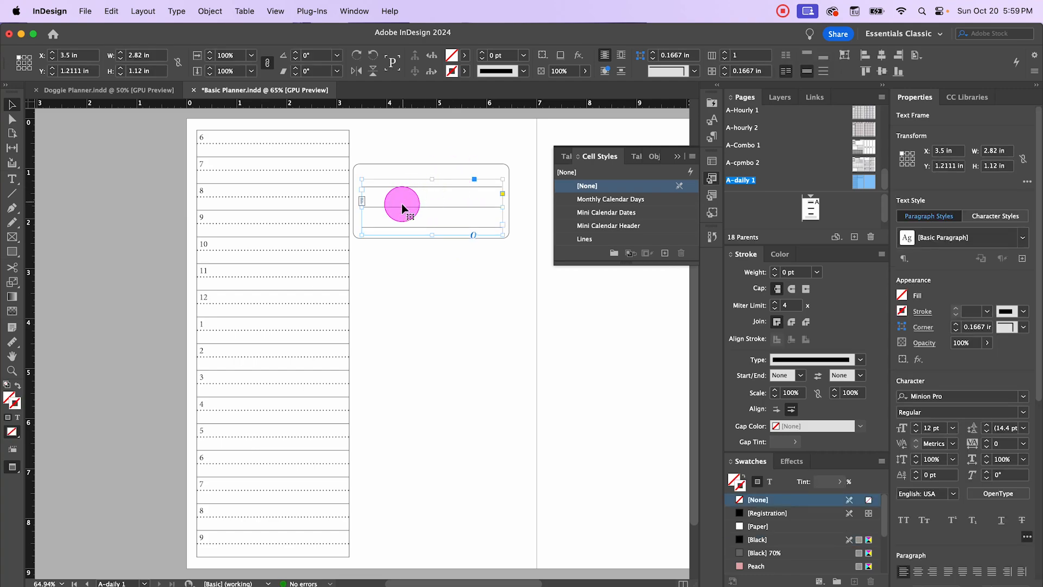
key("Left")
key("Left")
key("Left")
key("Left")
key("Left")
key("Left")
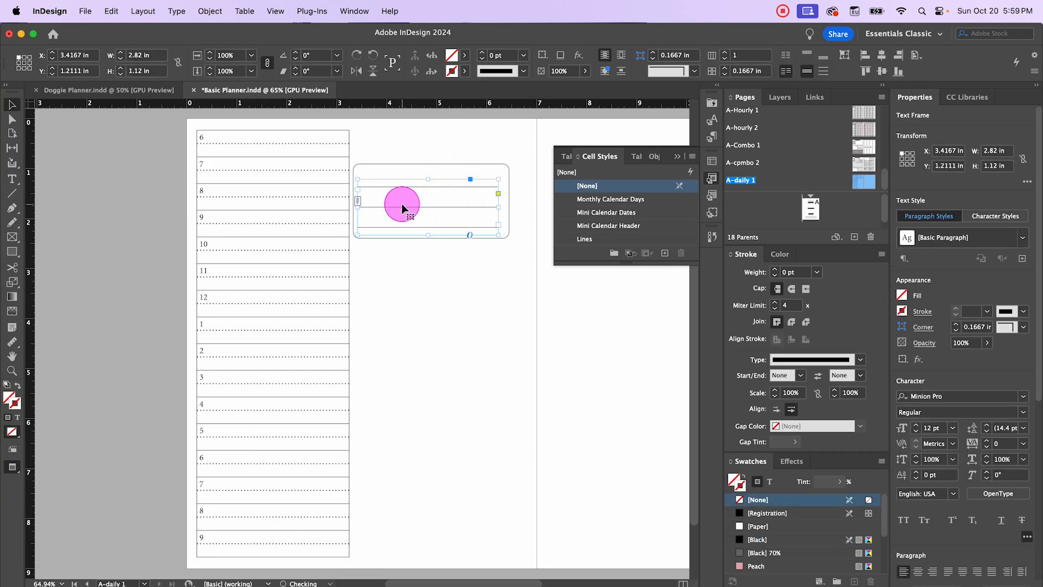
- Widen the lined table's frame to 2.9583 in and stretch the table's column to fill it, leaving everything deselected
left_click_drag(494, 205, 499, 207)
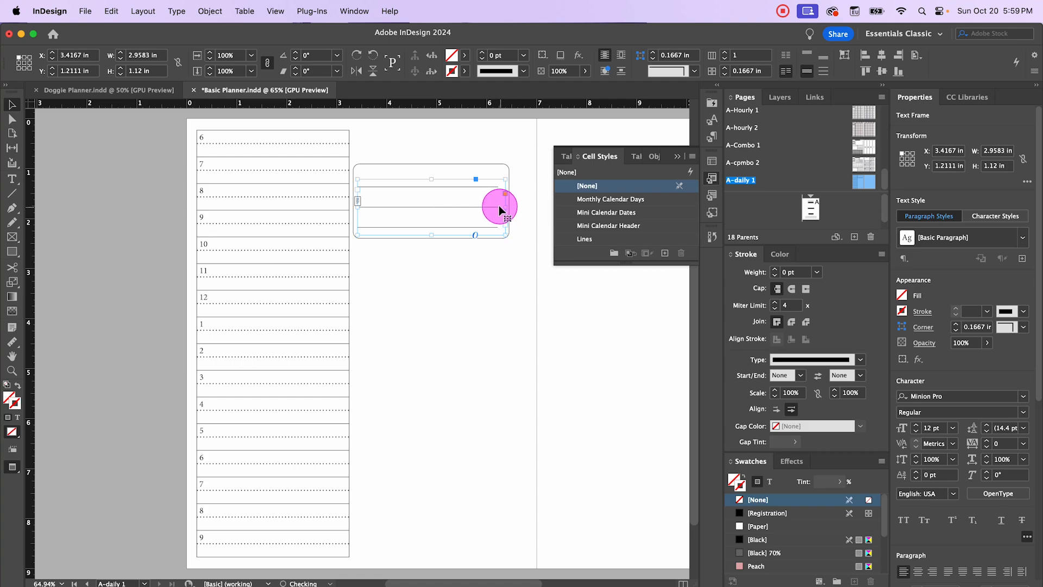
double_click(493, 204)
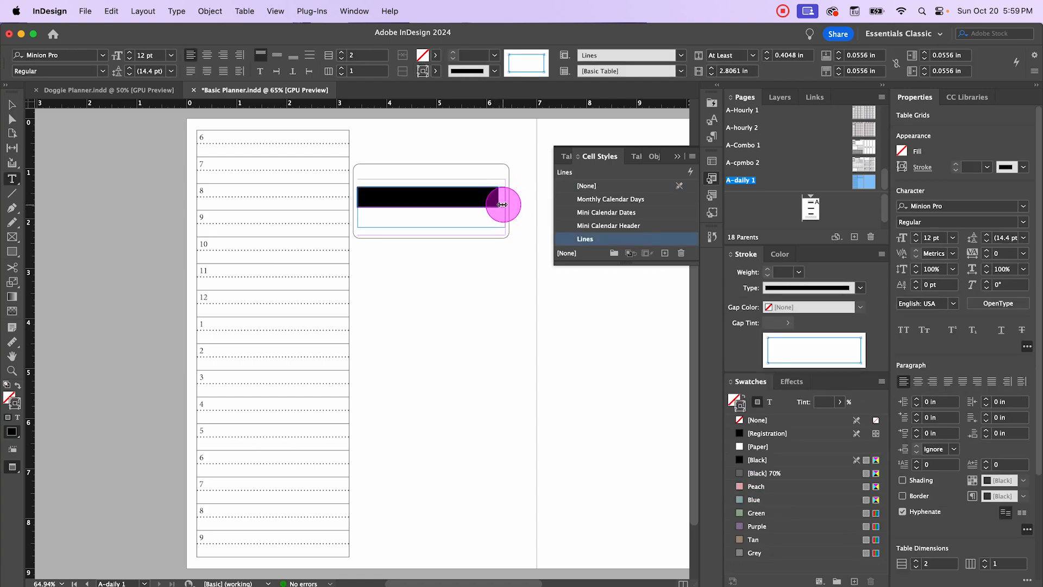
key("Escape")
left_click(530, 309)
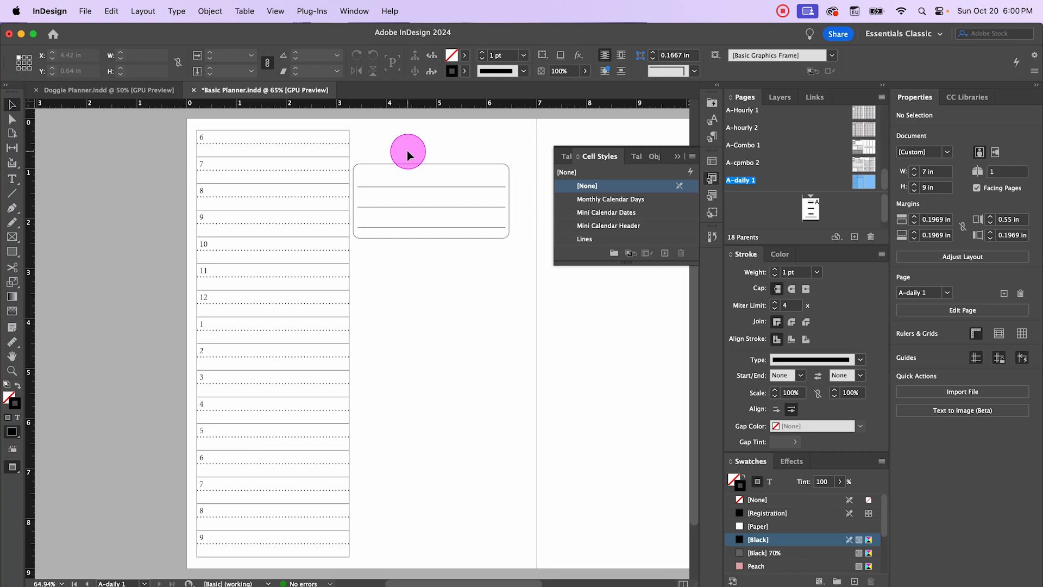
- Centre the lined table's frame horizontally on the rounded box, using the box as the key object, and deselect both
left_click_drag(408, 153, 427, 245)
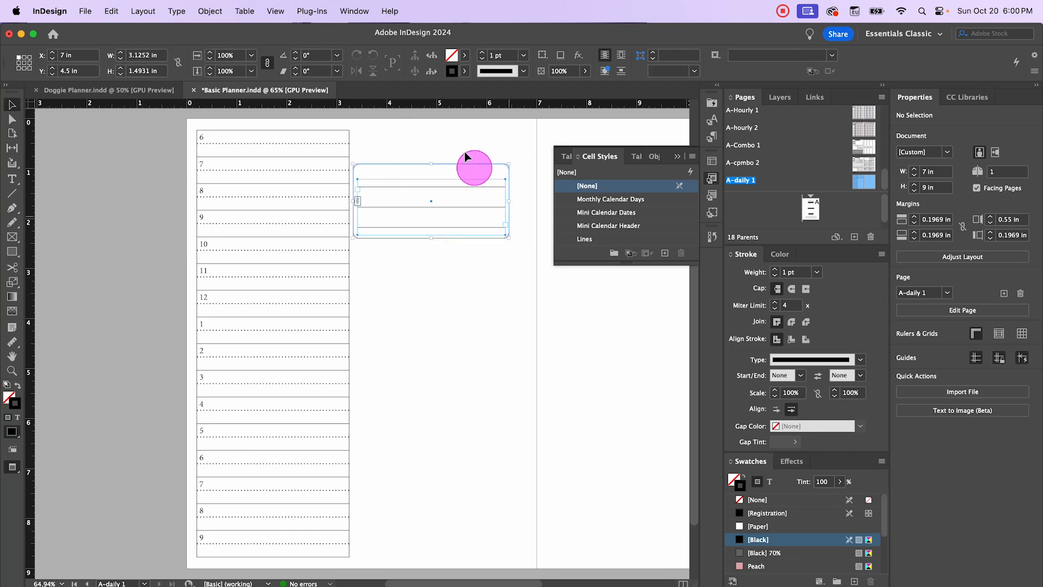
left_click(435, 255)
left_click_drag(382, 138, 429, 275)
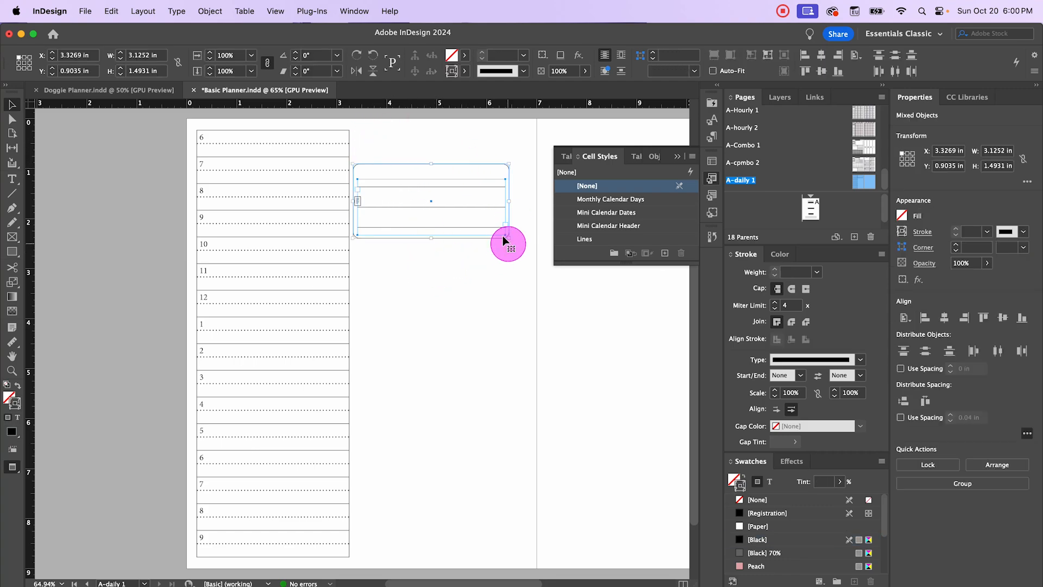
left_click(466, 163)
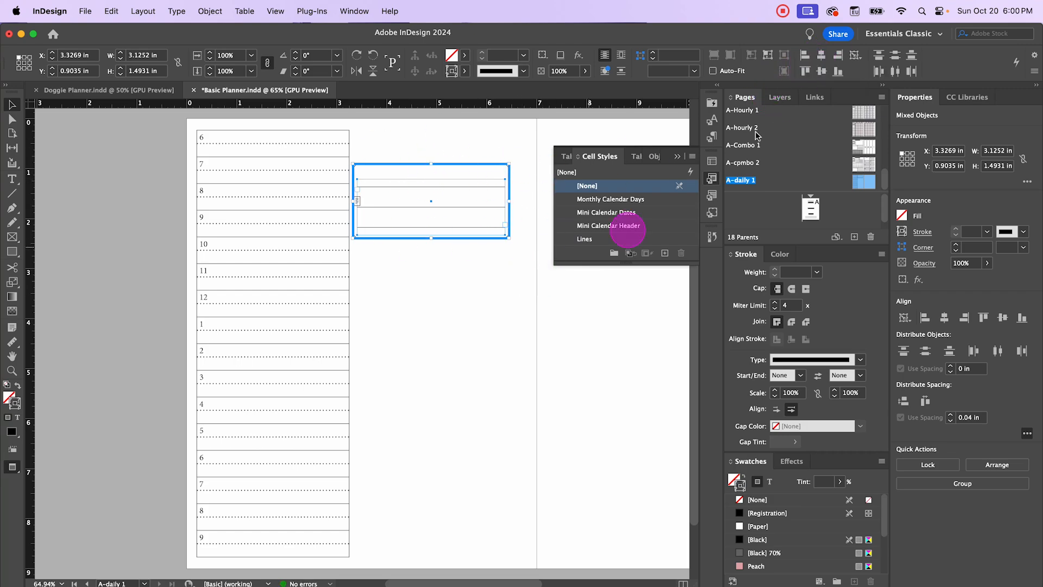
left_click(482, 268)
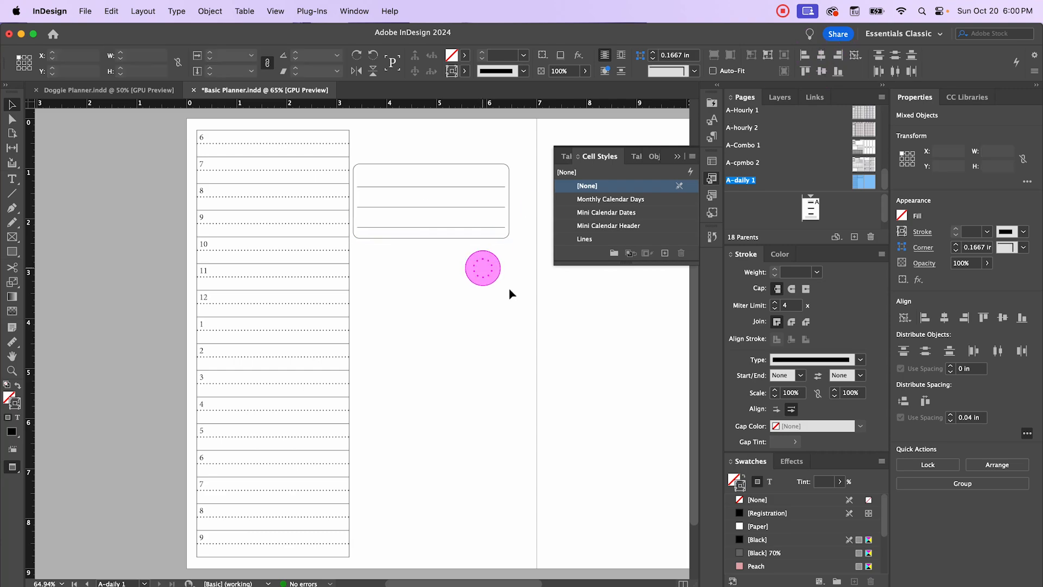
left_click(538, 323)
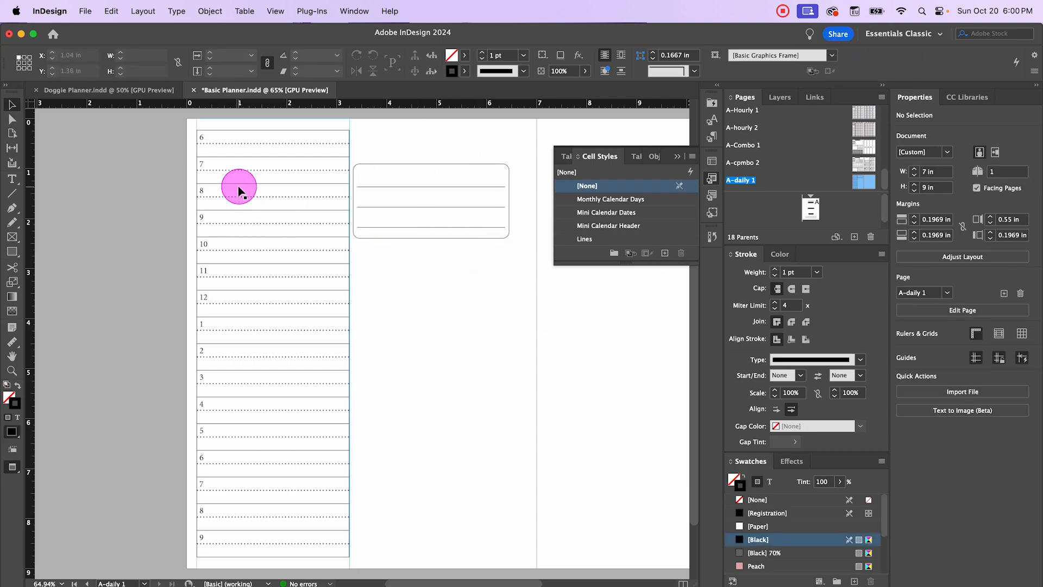
- Show the guides again and add a text frame above the rounded box reading "Top Priorities"
key("w")
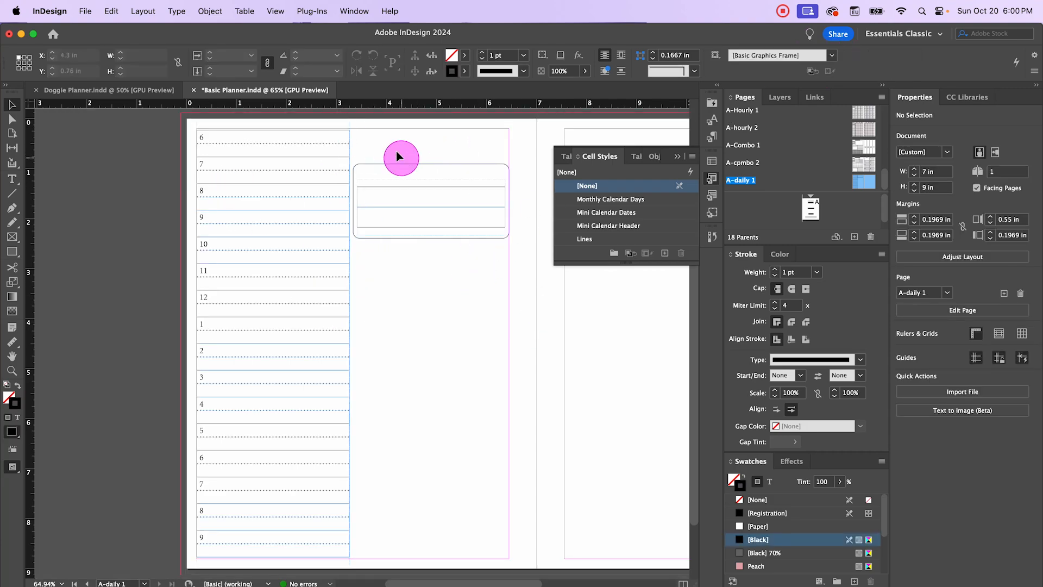
left_click(12, 179)
left_click_drag(357, 136, 506, 163)
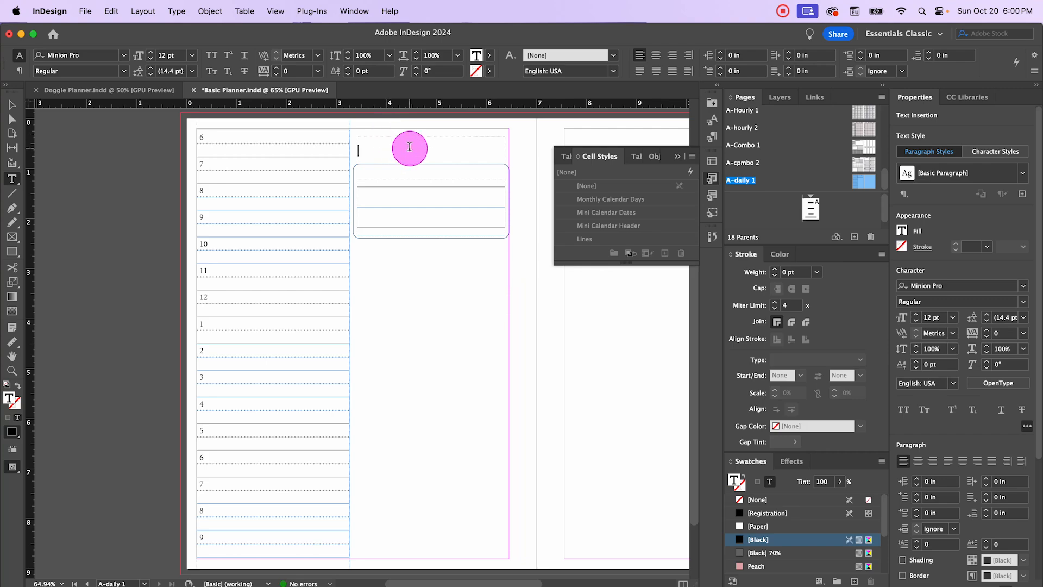
type("Priorities")
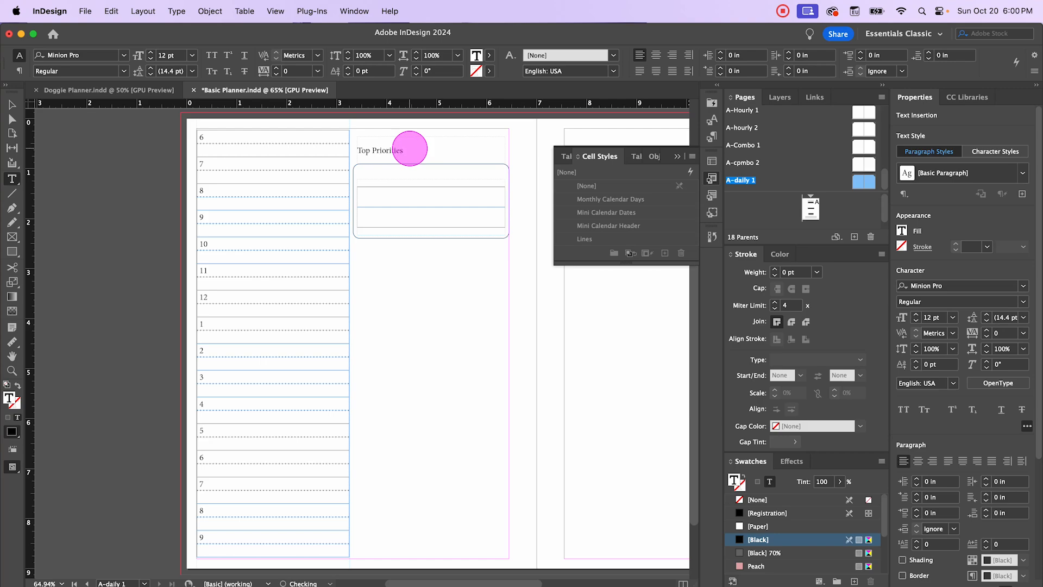
- Apply the Section Headers paragraph style to the "Top Priorities" text and deselect it
left_click_drag(406, 157, 337, 156)
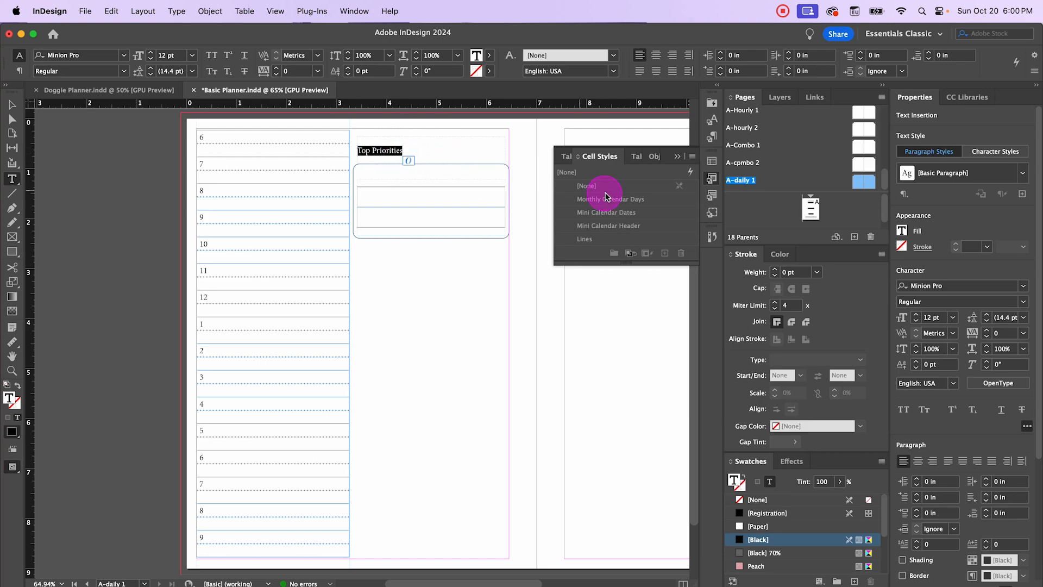
left_click(715, 142)
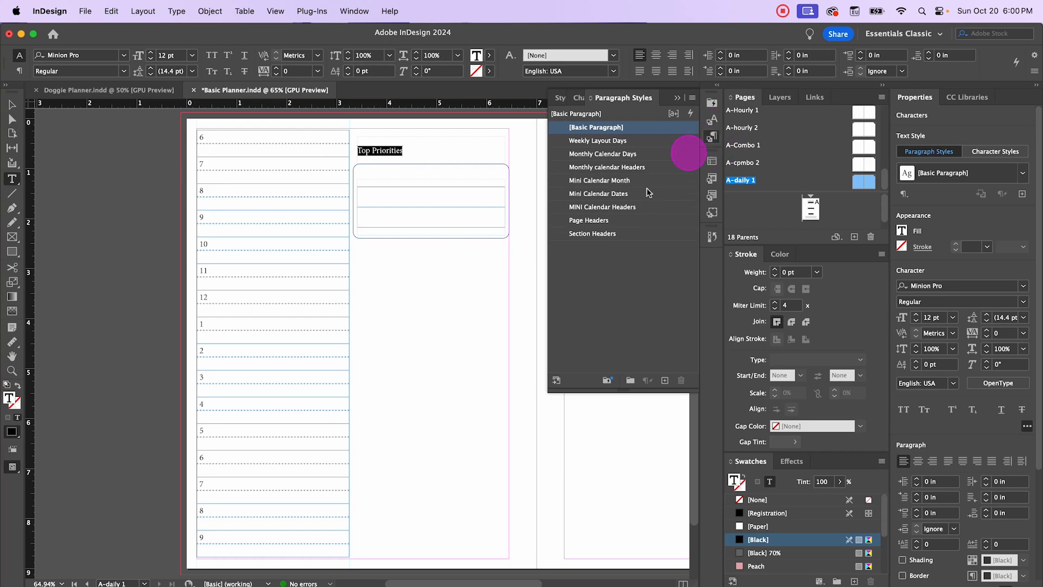
left_click(603, 235)
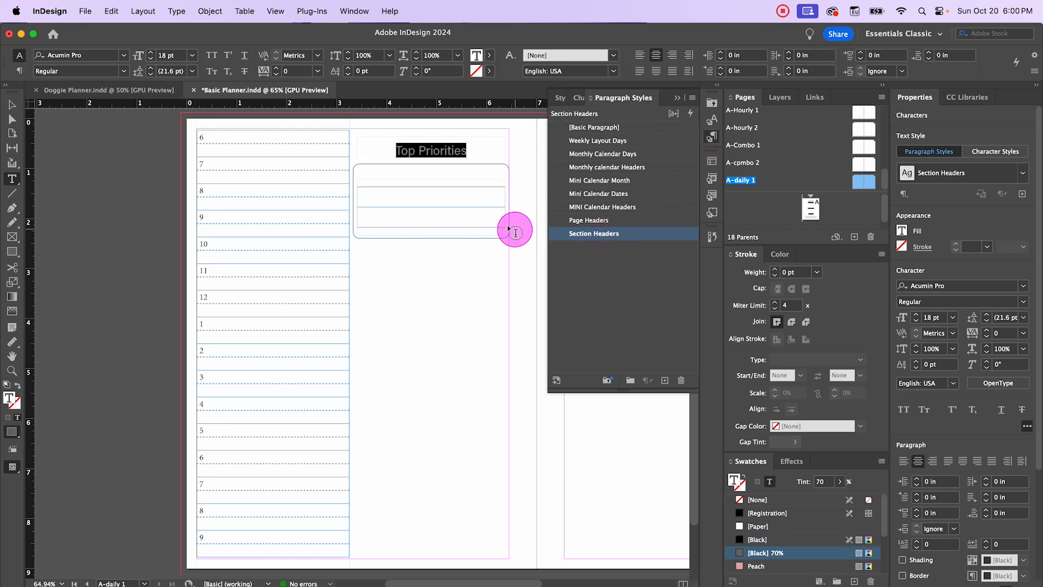
left_click(14, 104)
left_click(397, 250)
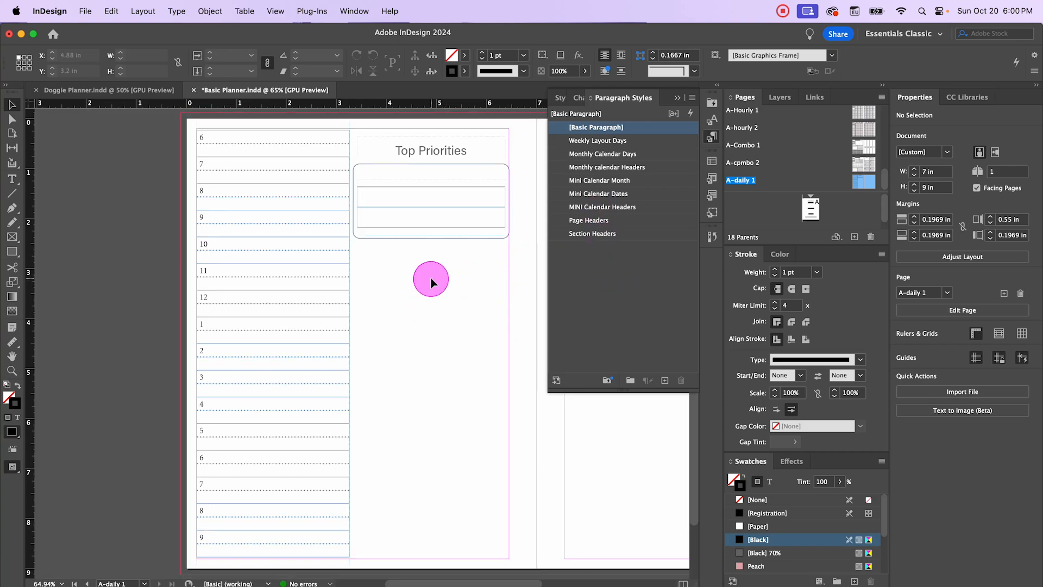
left_click(677, 98)
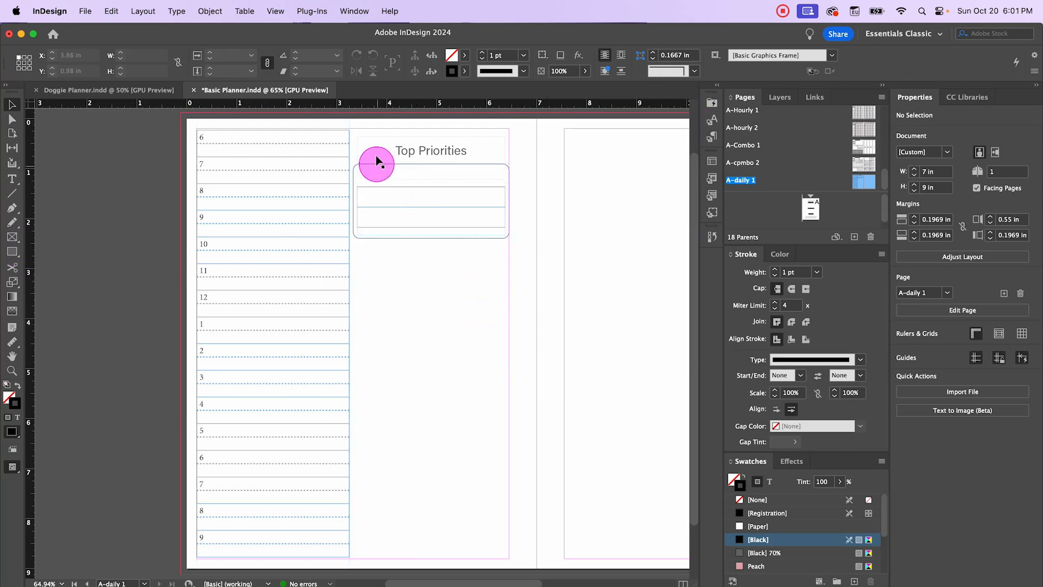
- Move the Top Priorities heading, box and lined table up together to a Y position of 0.2211 in, near the upper margin
left_click_drag(388, 127, 494, 277)
left_click(494, 277)
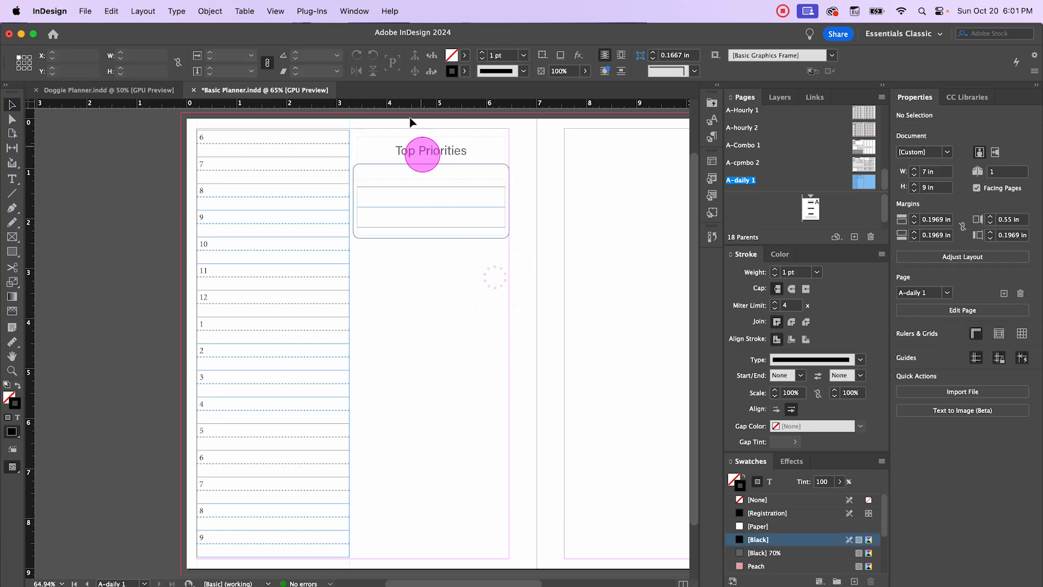
left_click_drag(407, 131, 449, 193)
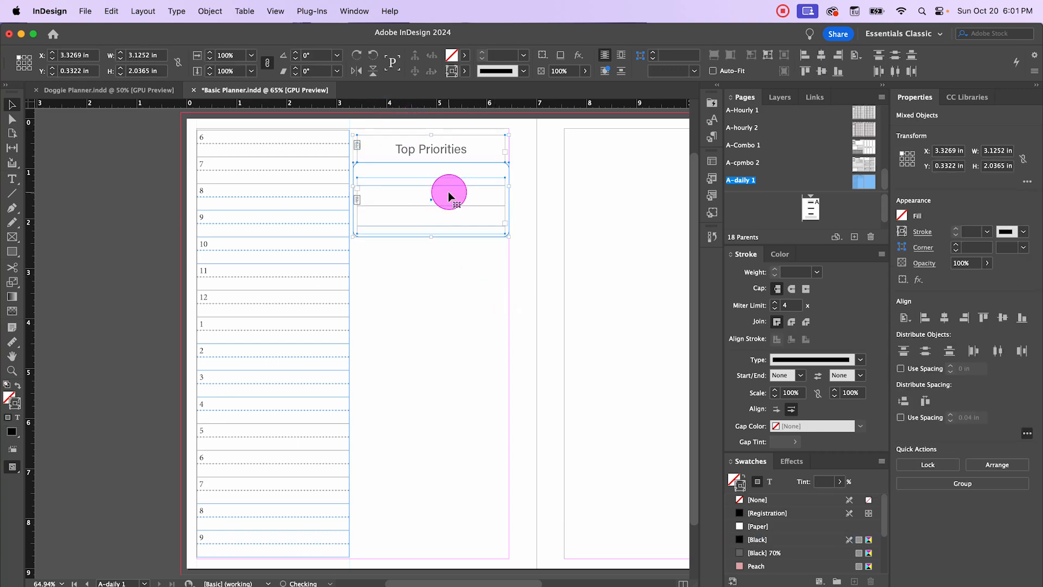
key("Up")
key("Up")
key("Up")
key("Up")
key("Up")
key("Up")
key("Up")
key("Up")
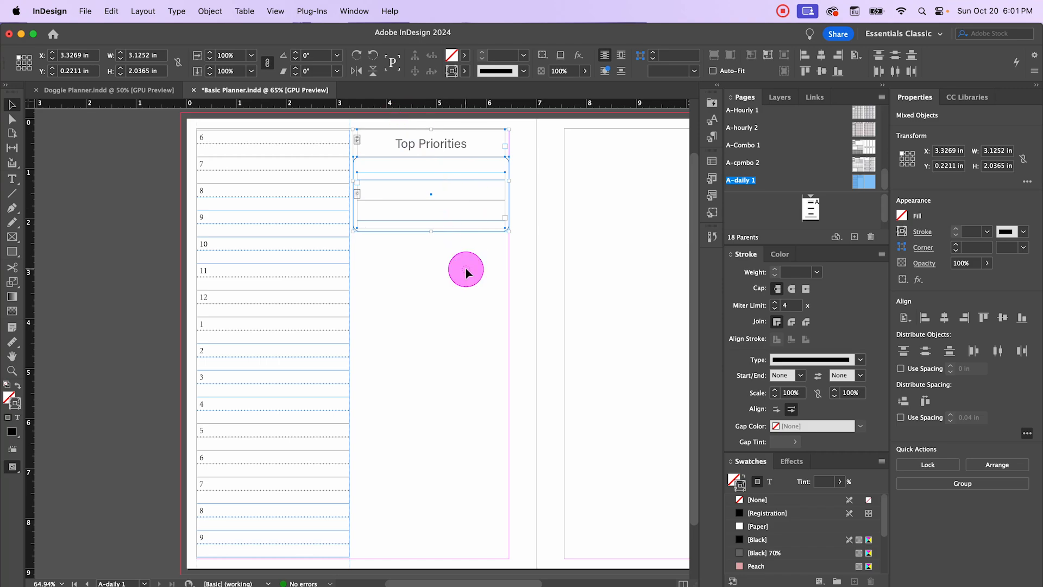
- Duplicate the Top Priorities heading, box and lines straight down to the lower margin, at a Y position of 6.7666 in
left_click_drag(394, 119, 450, 521)
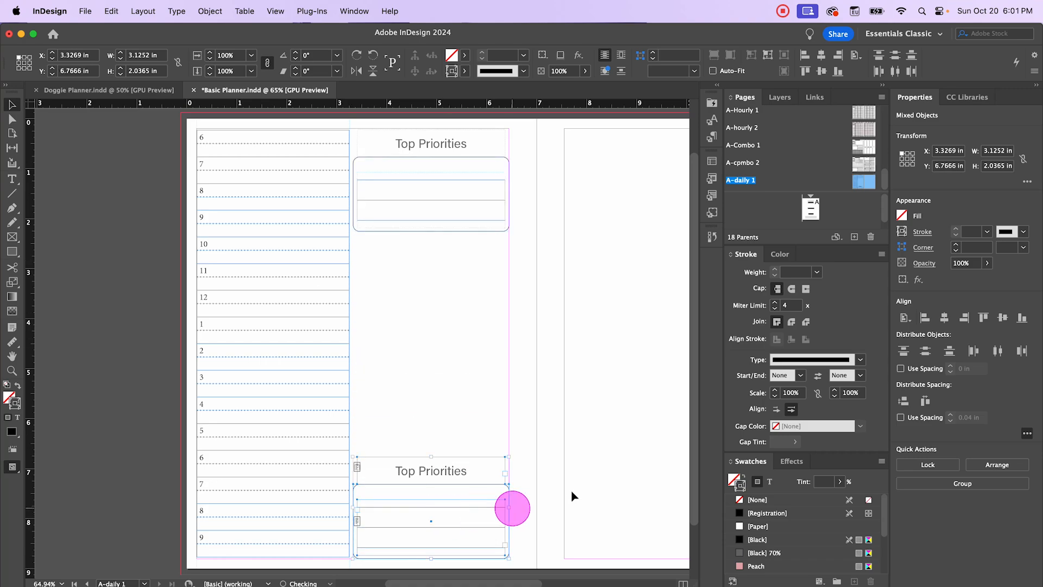
left_click(532, 462)
- Replace the lower section's heading text with "Move To Tomorrow" and leave everything deselected
key("t")
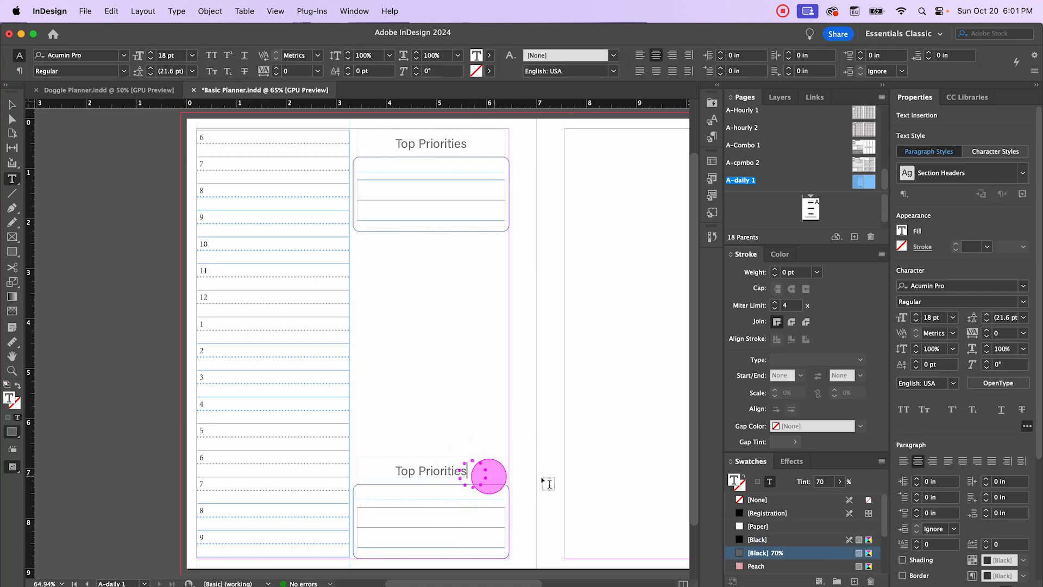
key("BackSpace")
key("BackSpace")
key("BackSpace")
key("BackSpace")
key("BackSpace")
key("BackSpace")
key("BackSpace")
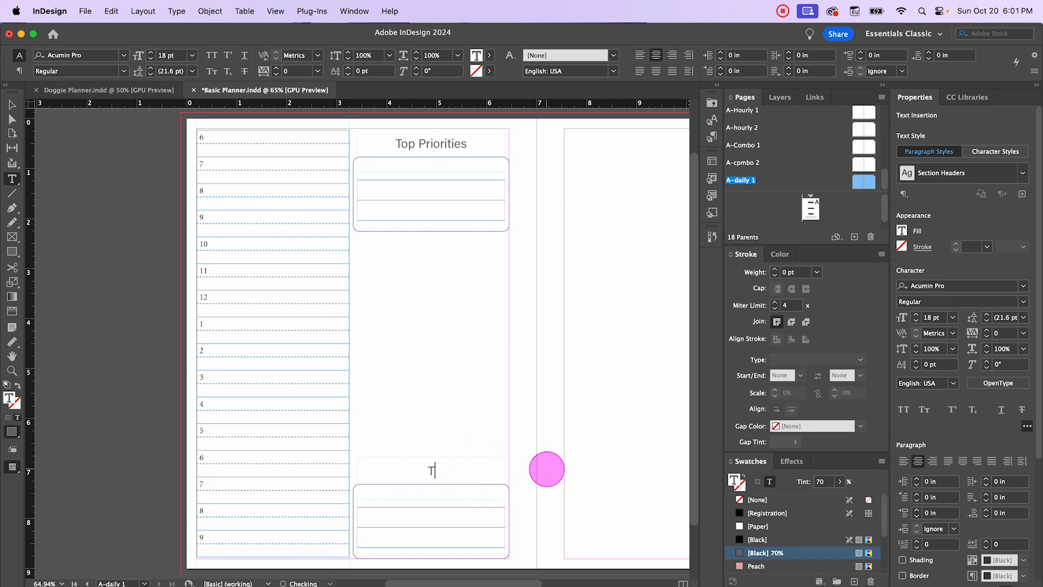
type("Move To Tomorrow")
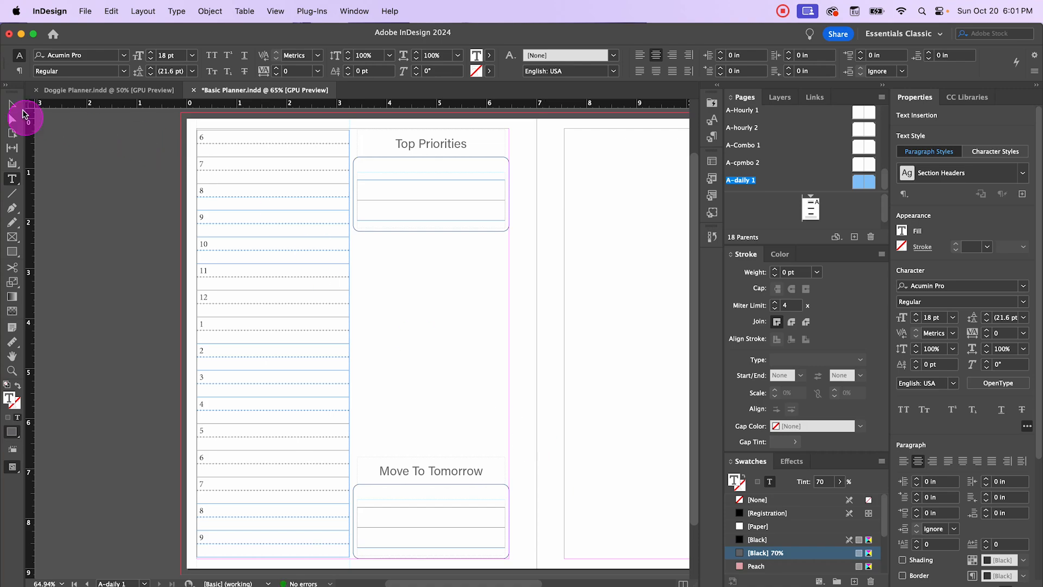
left_click(13, 106)
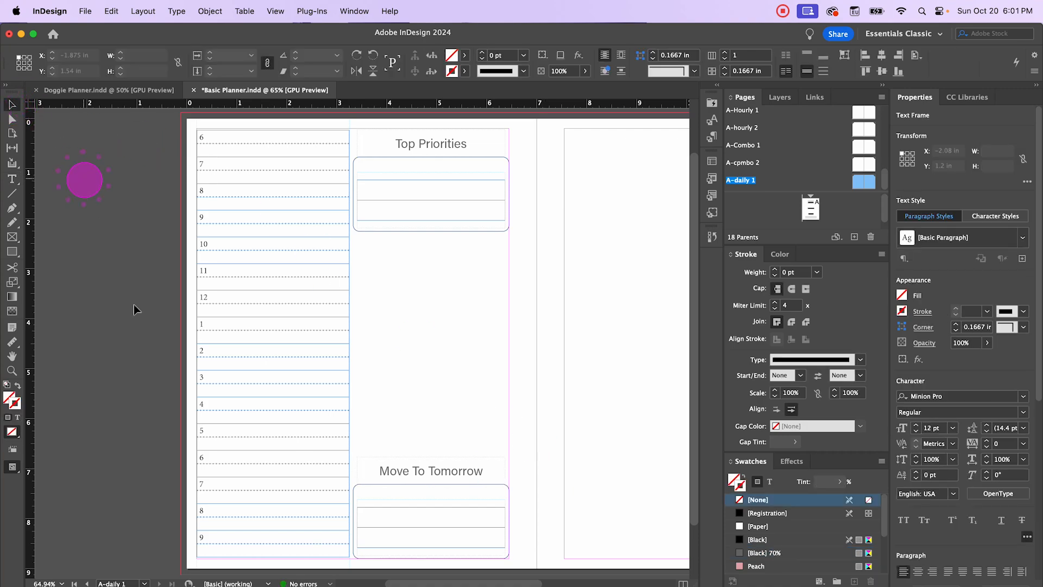
left_click(428, 511)
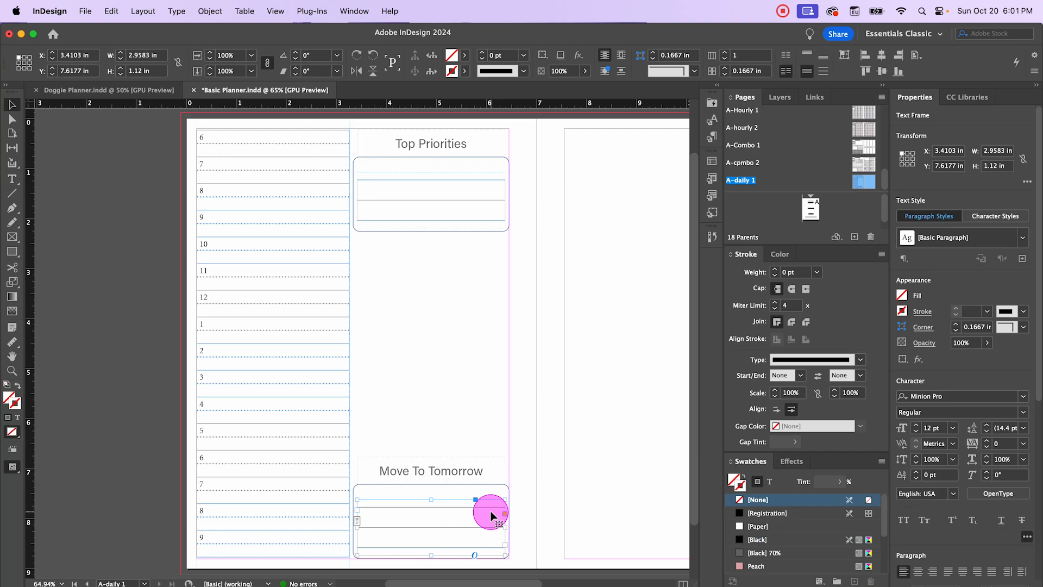
left_click(116, 255)
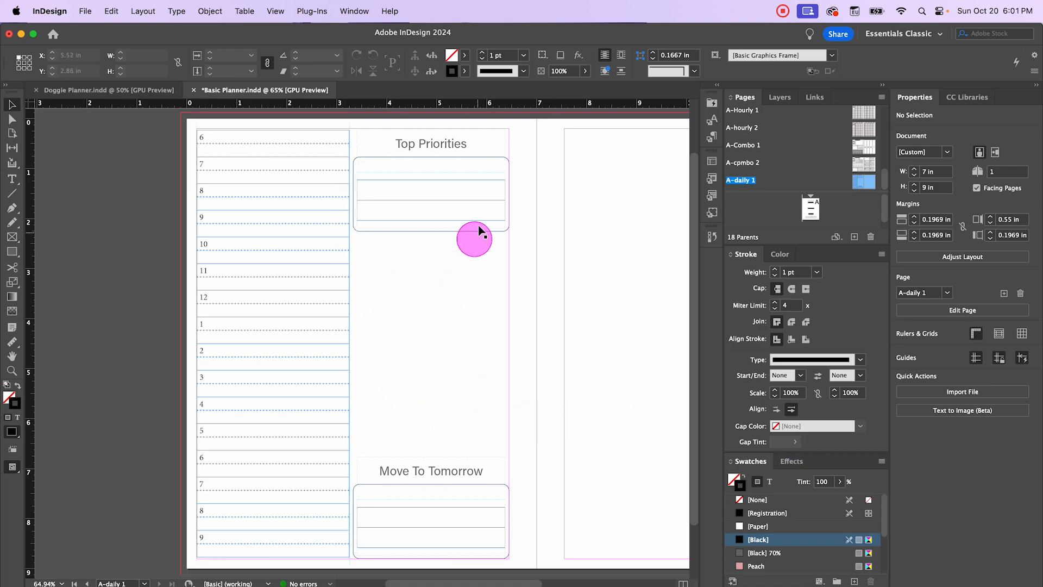
- Duplicate the complete Top Priorities section, including its lined table, straight down to just below the original
left_click_drag(414, 125, 430, 159)
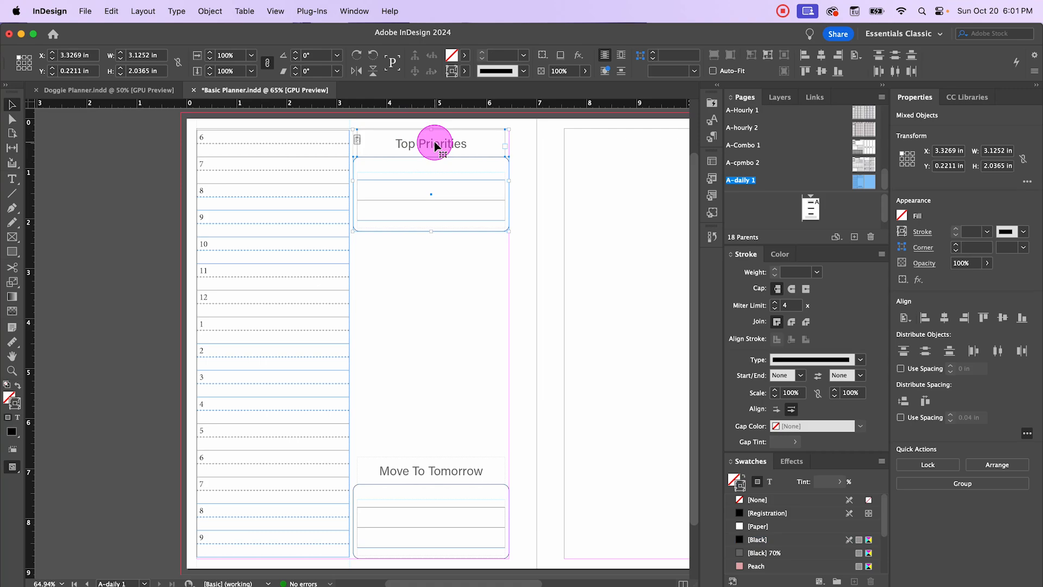
left_click_drag(422, 121, 448, 162)
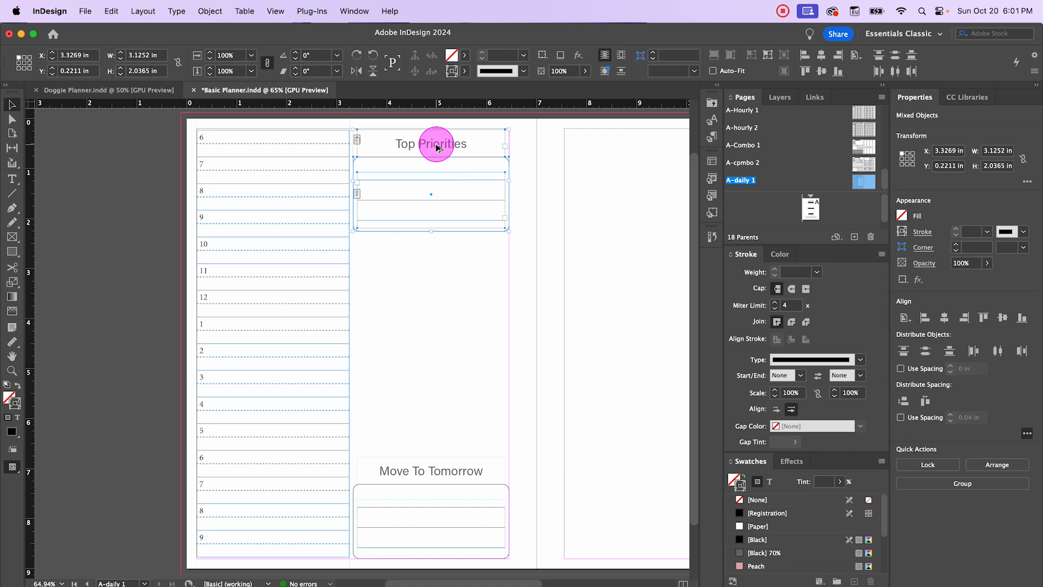
left_click_drag(437, 148, 433, 258)
left_click(524, 284)
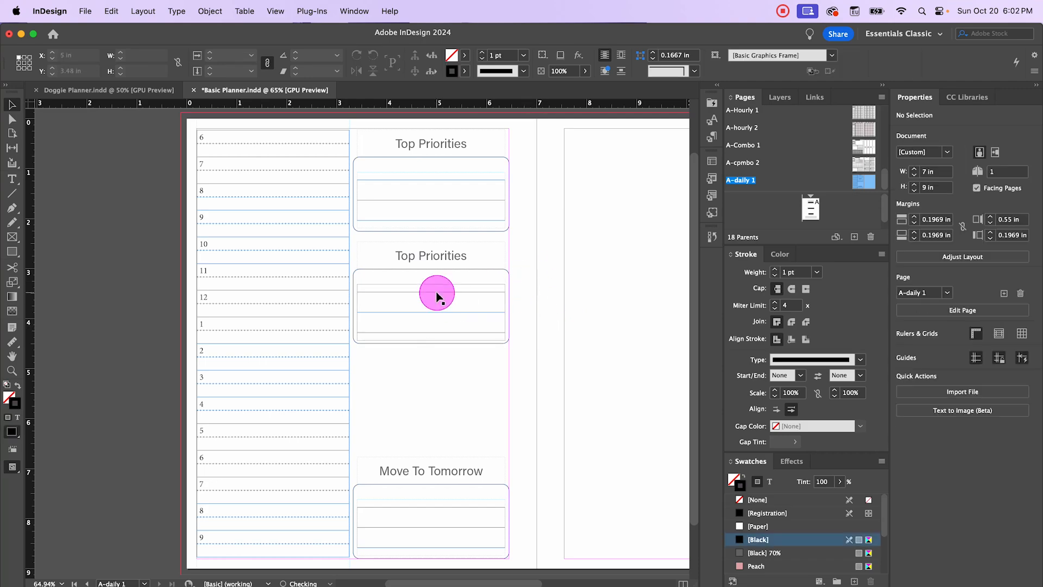
- Delete the lined table from the middle section, extend its box down to just above the Move To Tomorrow heading, and preview the page
left_click_drag(437, 296, 437, 296)
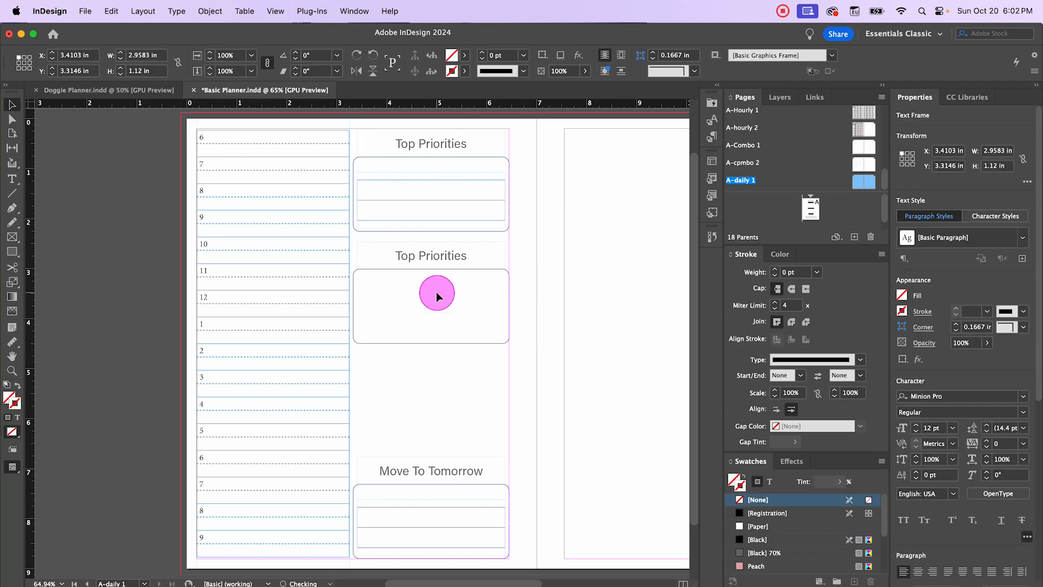
left_click(424, 344)
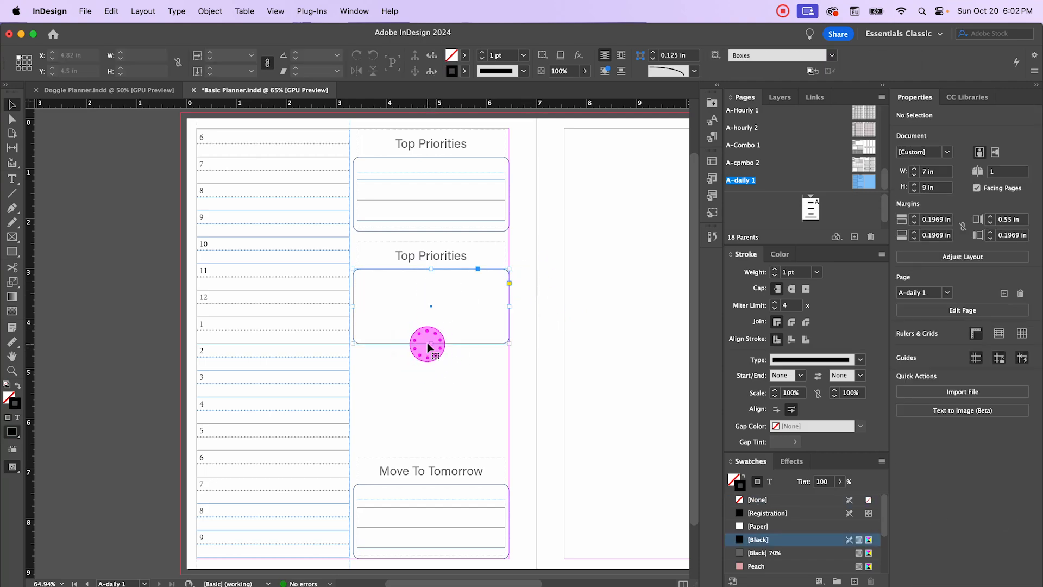
left_click_drag(430, 343, 429, 453)
left_click(598, 400)
key("w")
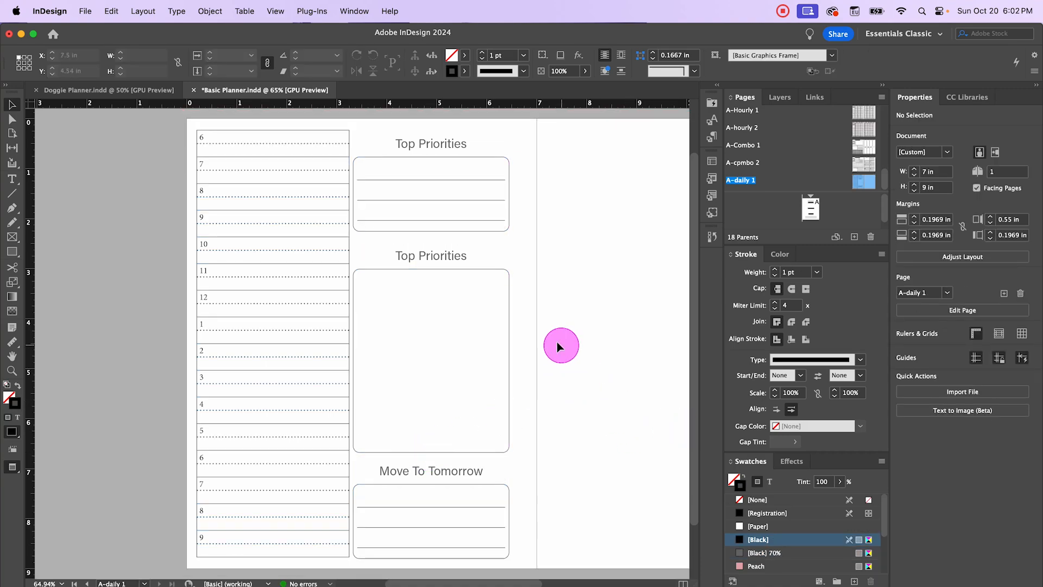
- Shift the middle section's heading and box up slightly to a Y position of 2.4357 in, and check the spacing in preview
key("w")
left_click_drag(517, 264, 422, 294)
left_click_drag(499, 274, 496, 272)
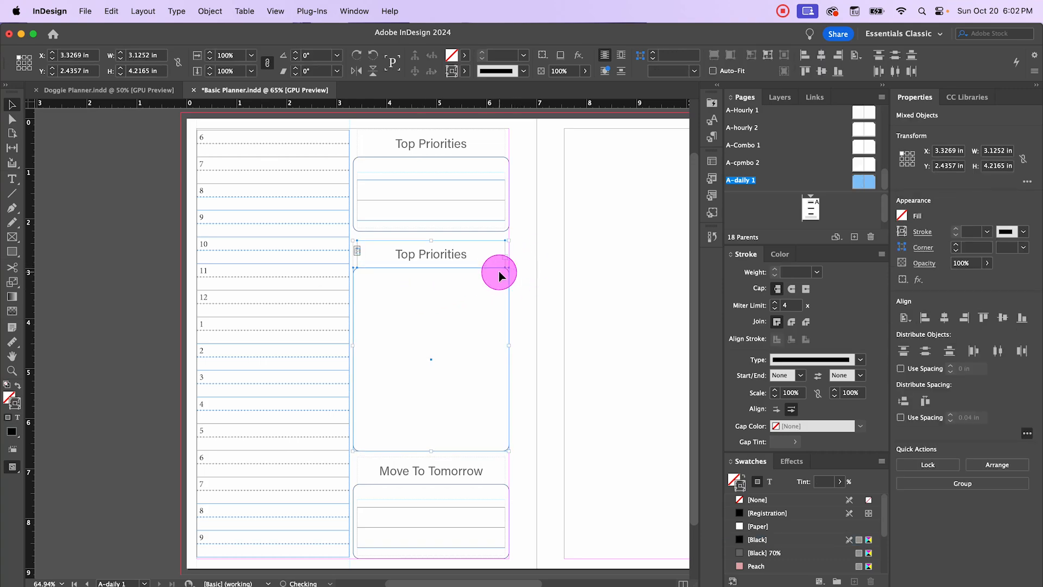
left_click(605, 294)
key("w")
left_click(609, 297)
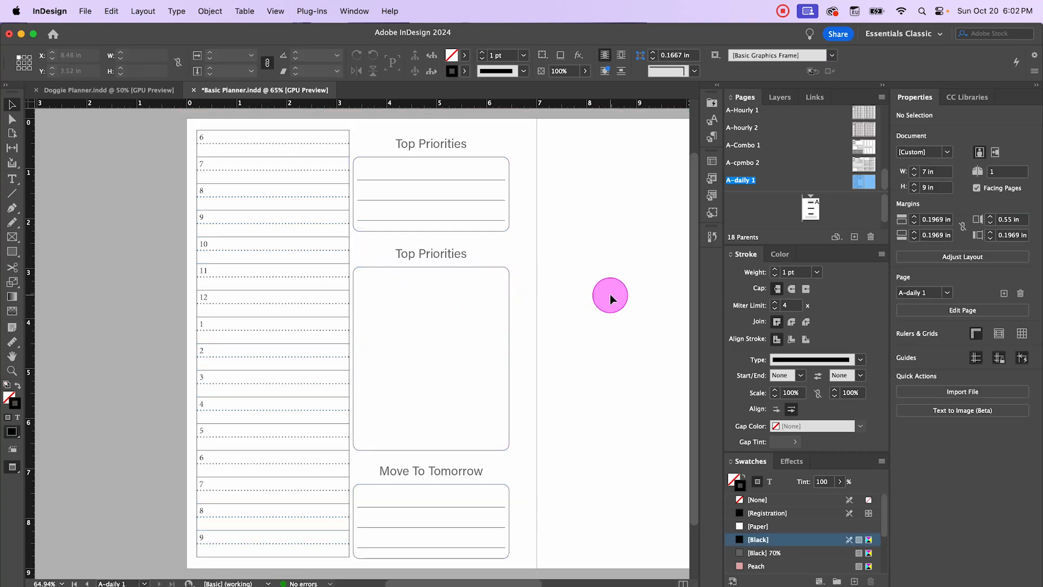
key("w")
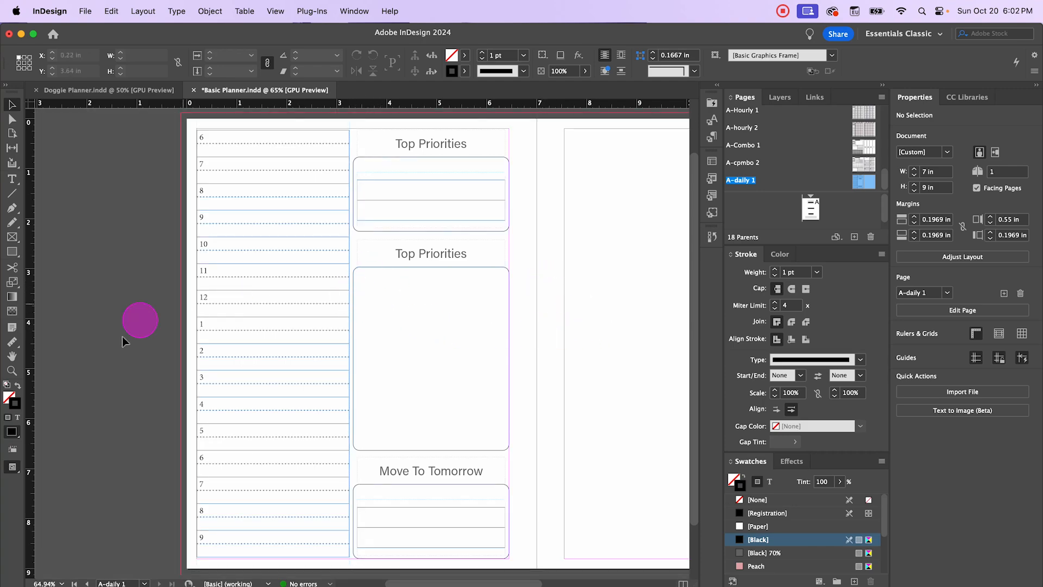
- Create a 0.25 in circle inside the empty middle box with the Ellipse tool and leave it deselected
left_click(13, 254)
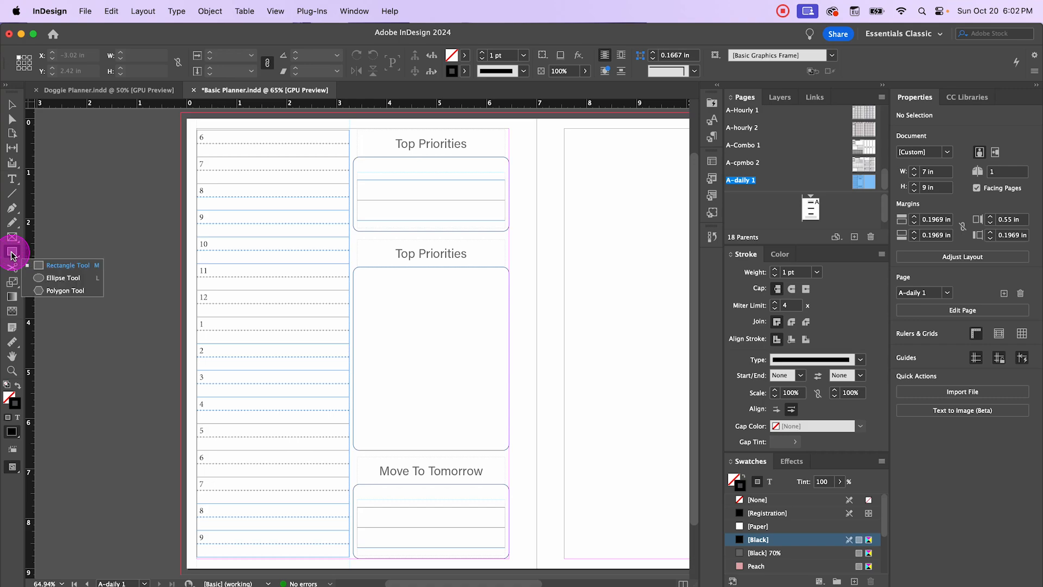
left_click(43, 279)
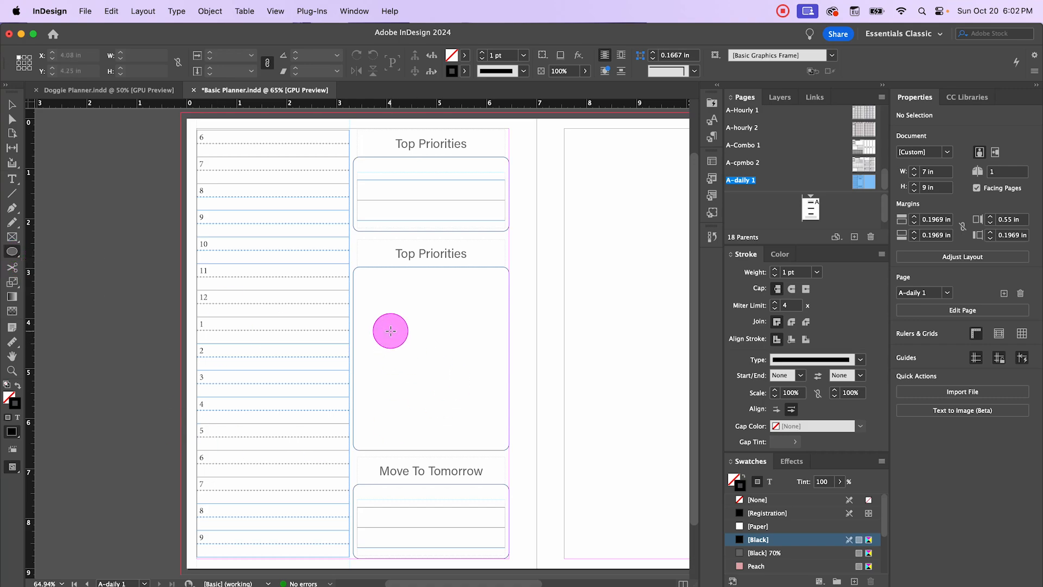
left_click_drag(391, 331, 469, 346)
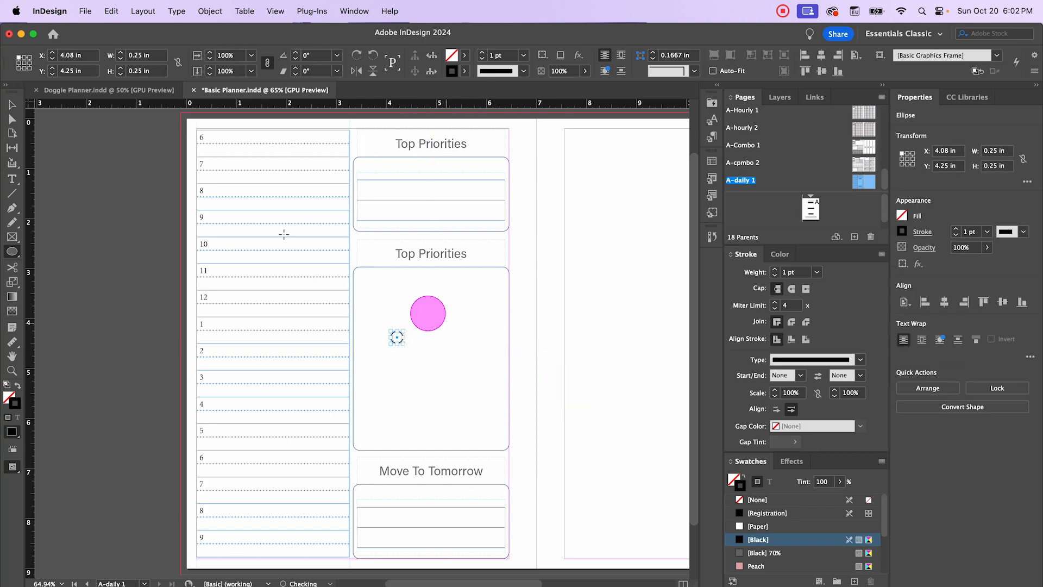
left_click(11, 104)
left_click(83, 182)
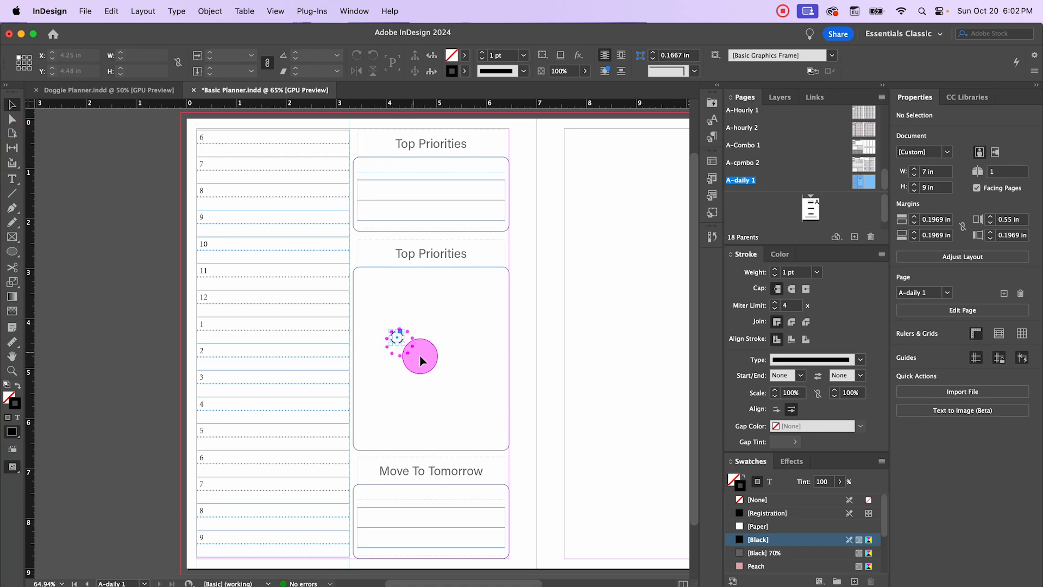
- Give the circle a 0.5 pt stroke in Black 70% and deselect it to check the result
left_click(397, 337)
left_click(987, 231)
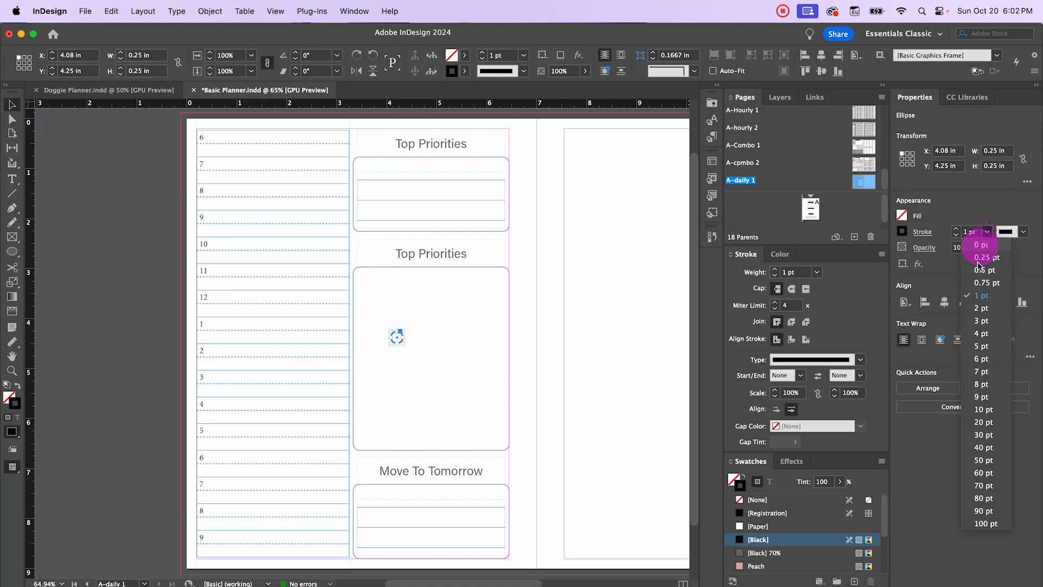
left_click(985, 269)
left_click(464, 71)
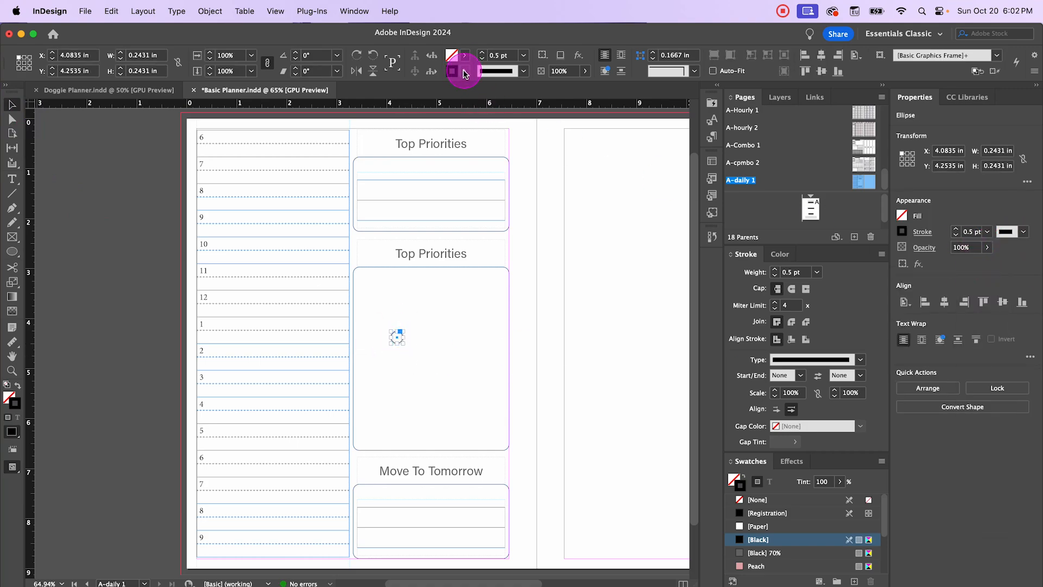
left_click(370, 164)
left_click(14, 104)
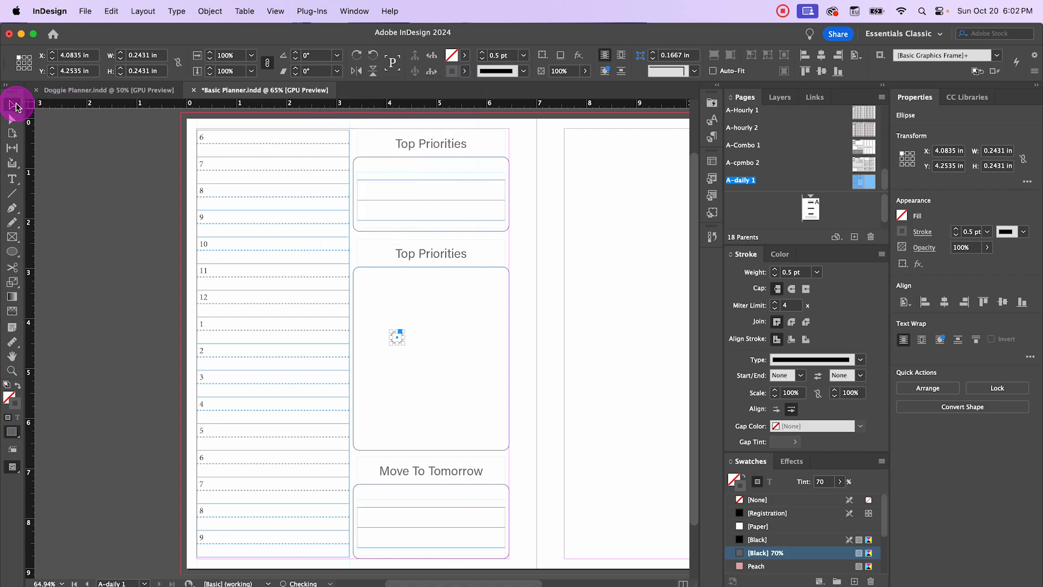
left_click(88, 158)
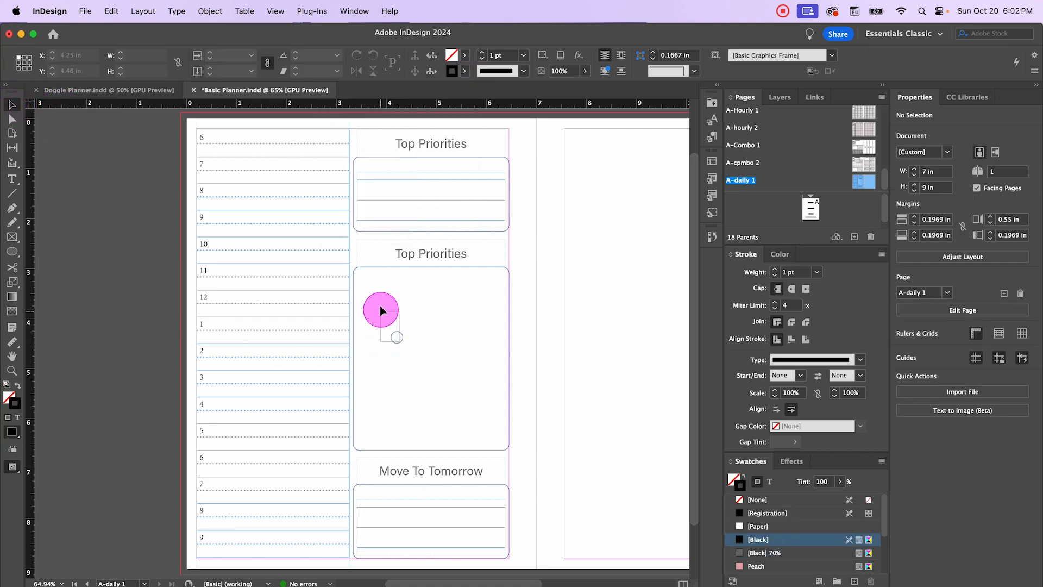
- Move the circle into the upper-left corner of the middle box at X 3.5 in, Y 3.2 in
left_click_drag(381, 310, 373, 292)
left_click(398, 315)
scroll(399, 315, "up", 3, "alt")
scroll(410, 370, "down", 3)
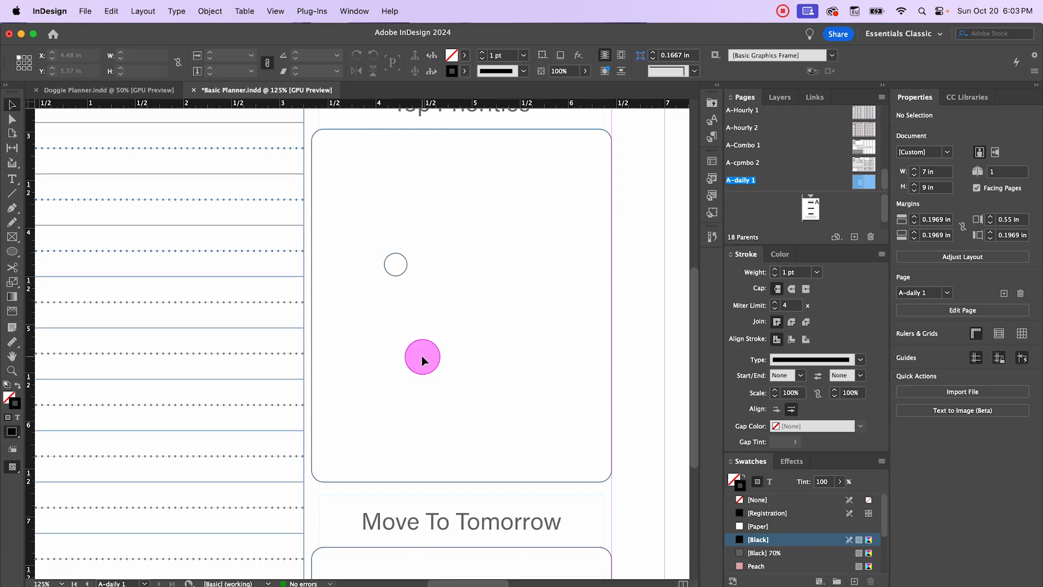
scroll(422, 357, "up", 1)
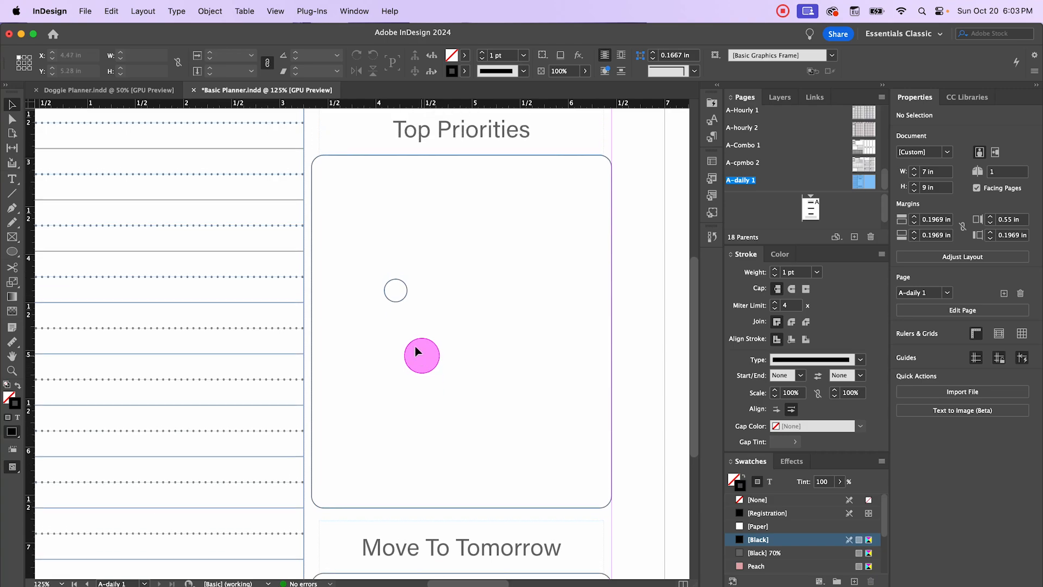
left_click(395, 293)
left_click_drag(397, 294, 340, 217)
key("super+z")
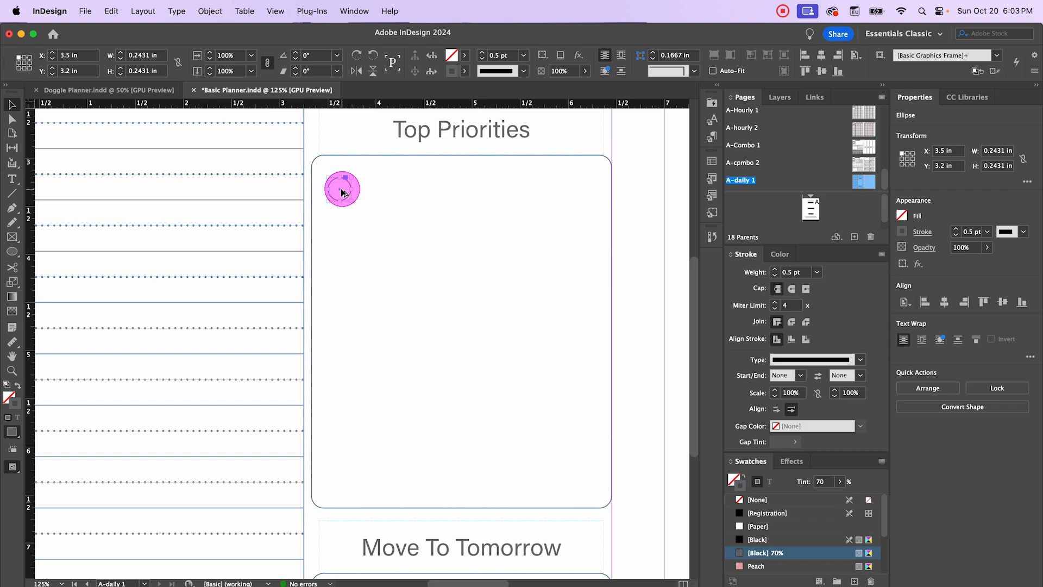
- Copy the circle straight down to Y 3.6778 in and repeat the duplication at the same spacing until the box holds seven circles
left_click_drag(340, 191, 348, 235)
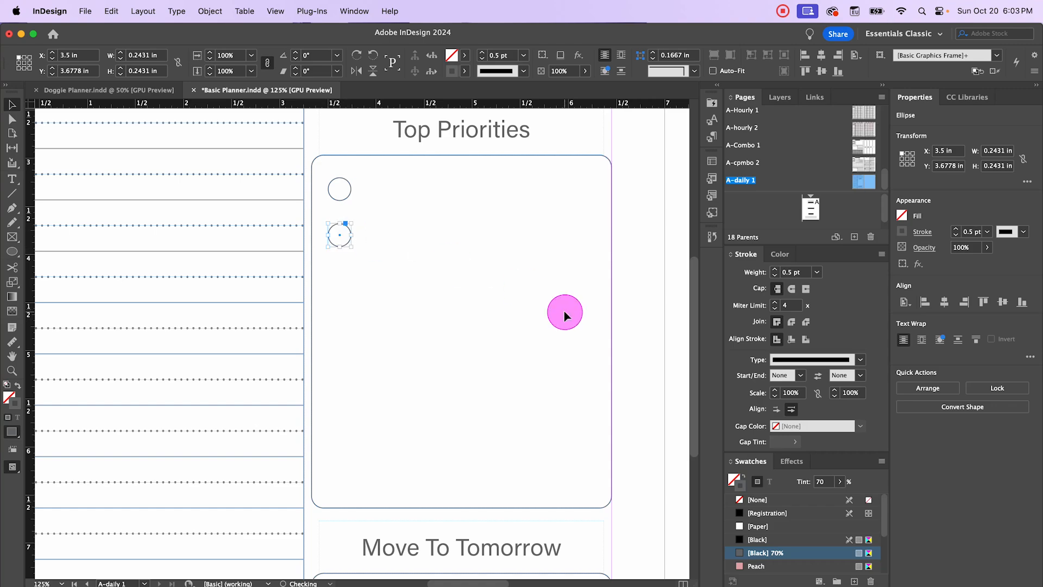
left_click(115, 18)
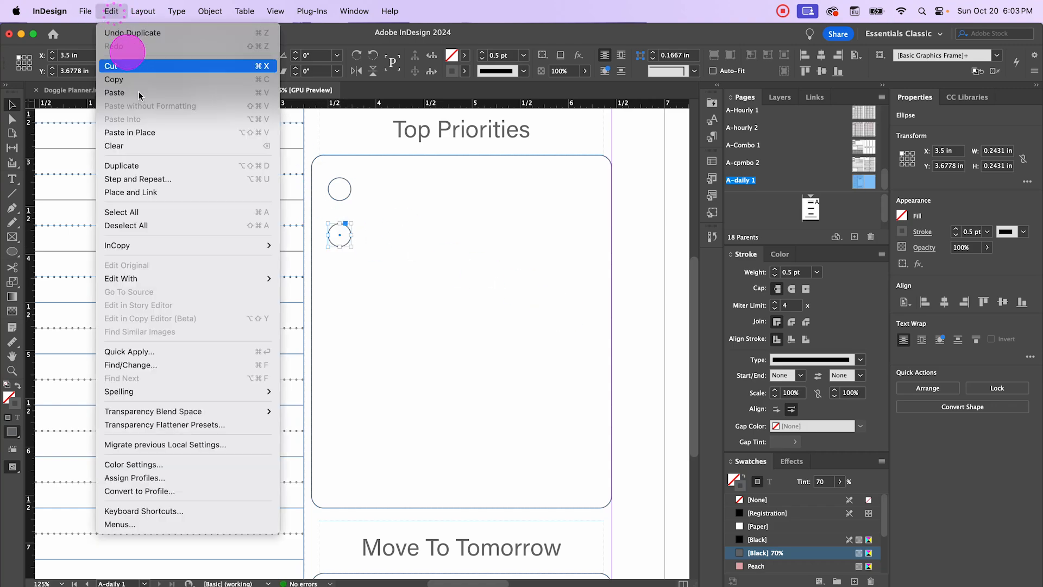
left_click(139, 163)
left_click(112, 12)
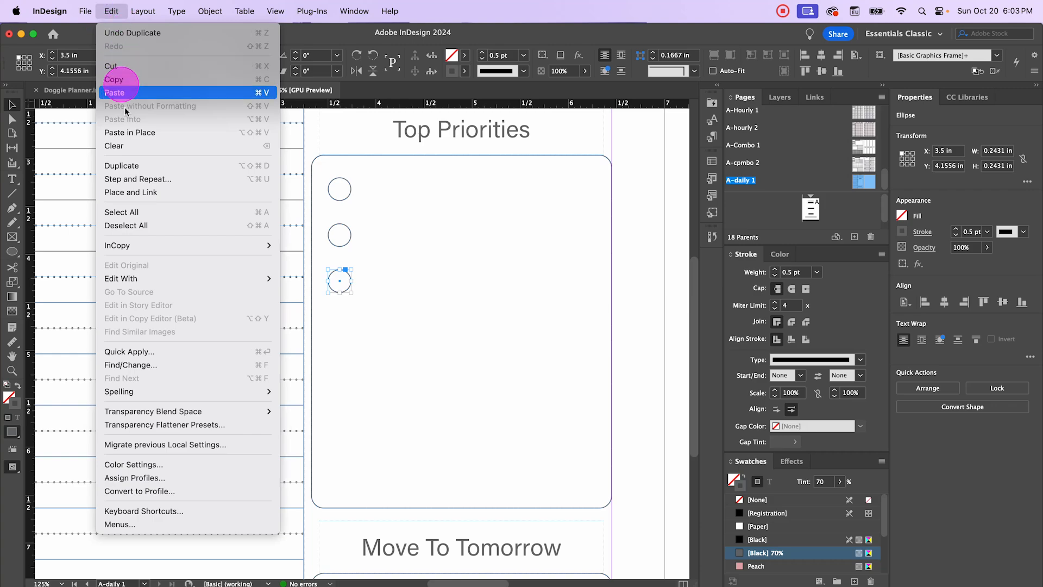
left_click(124, 165)
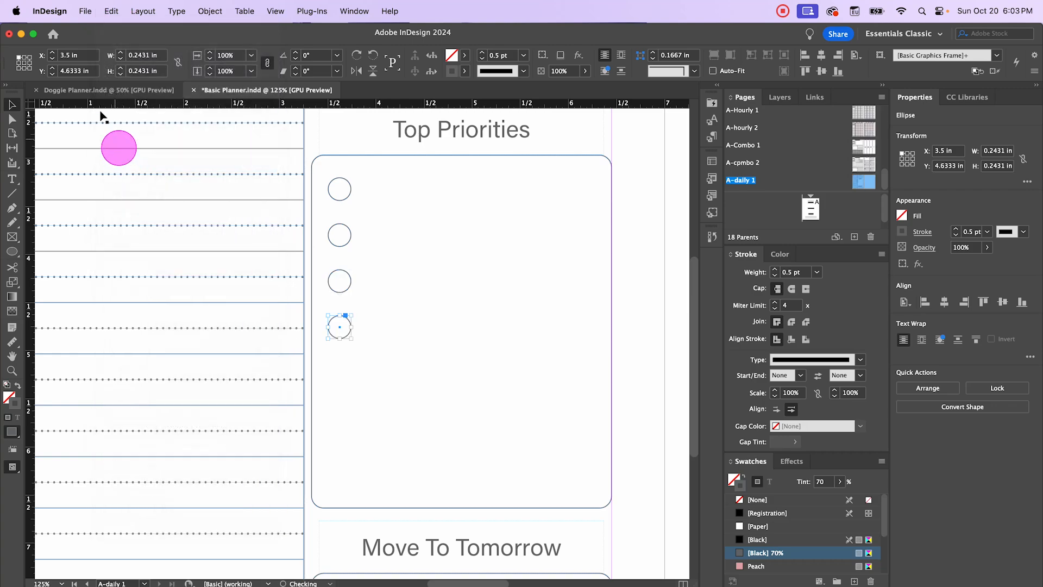
left_click(88, 12)
left_click(111, 11)
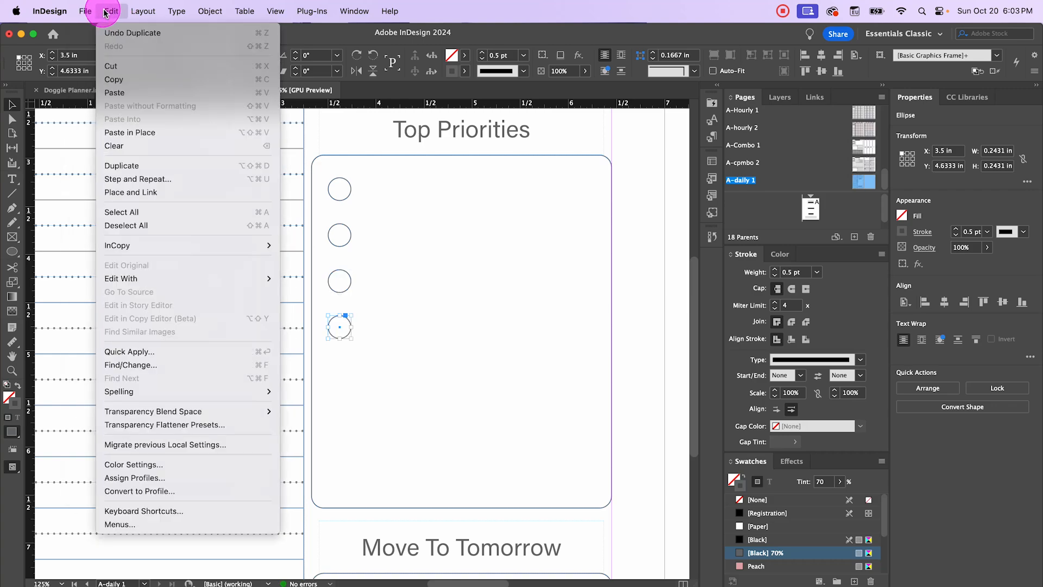
left_click(129, 161)
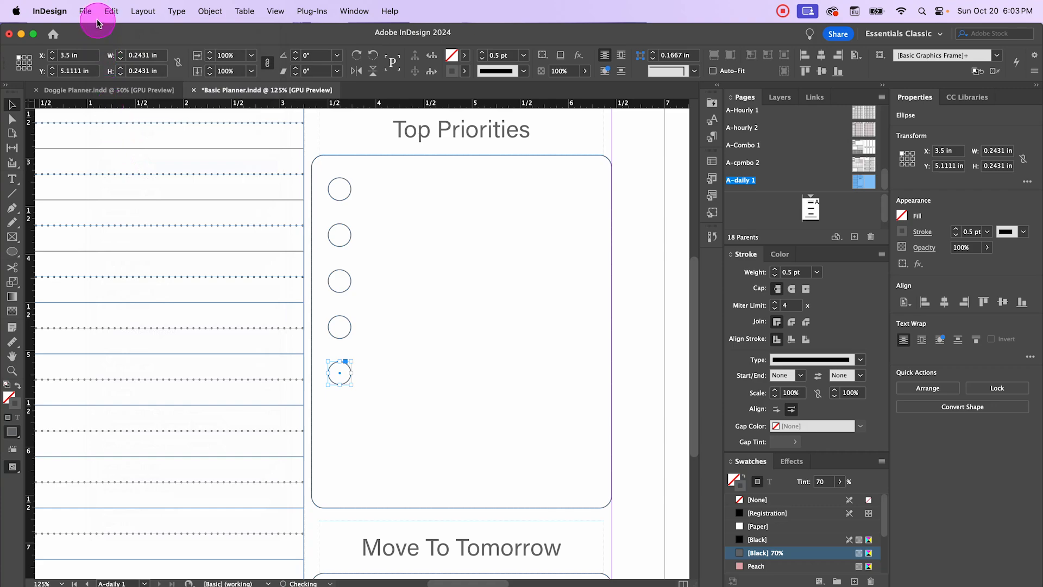
left_click(111, 12)
left_click(124, 165)
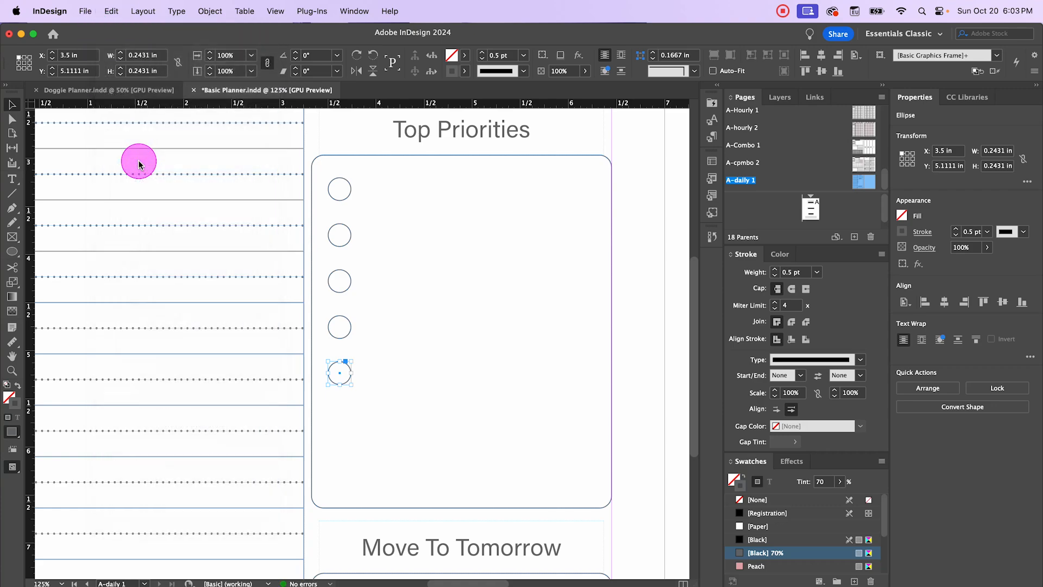
left_click(113, 12)
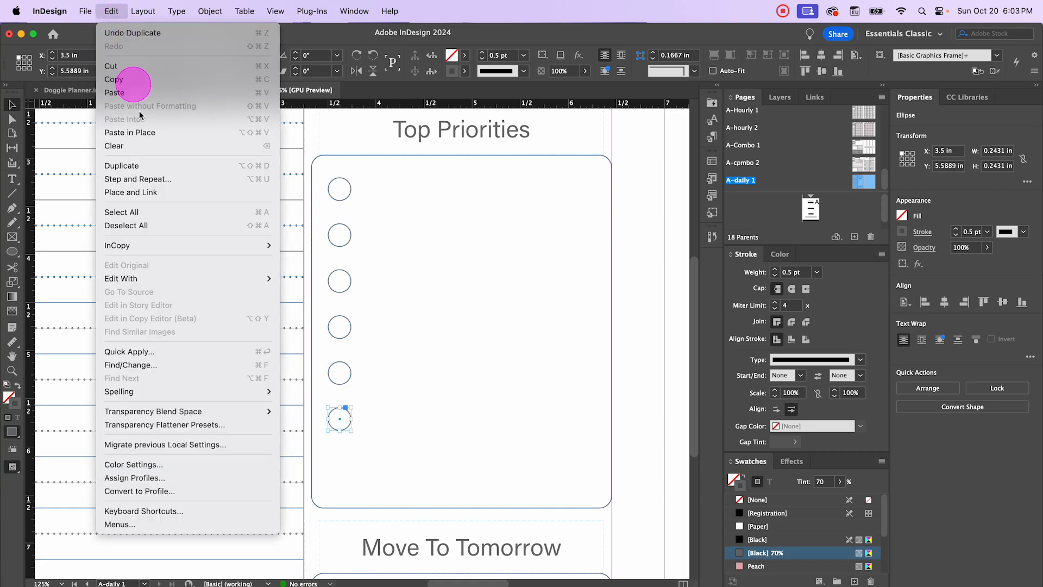
left_click(143, 166)
- Select the seven circles without the surrounding box and group them
left_click_drag(320, 167, 497, 466)
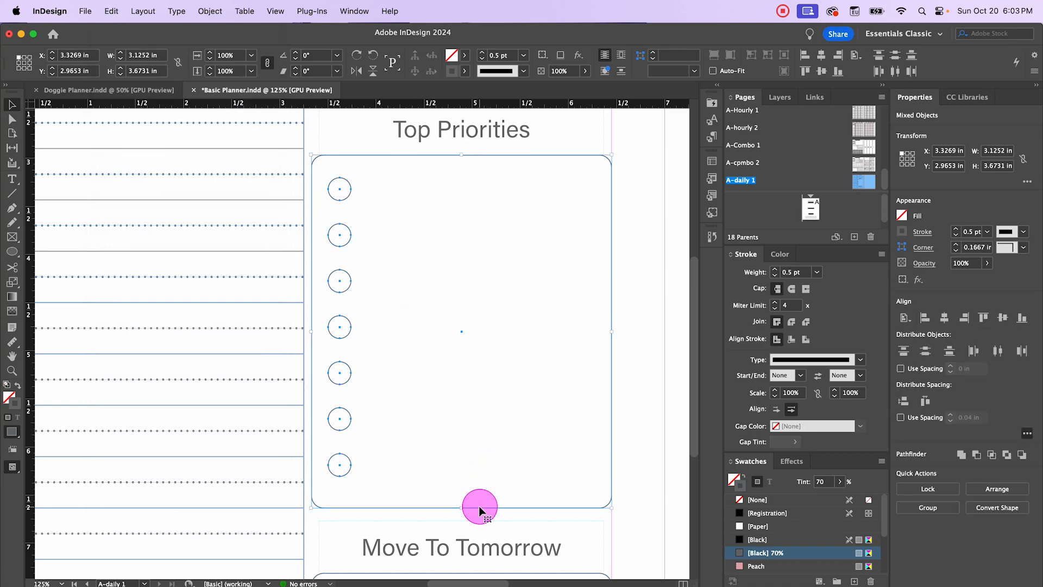
left_click(510, 485)
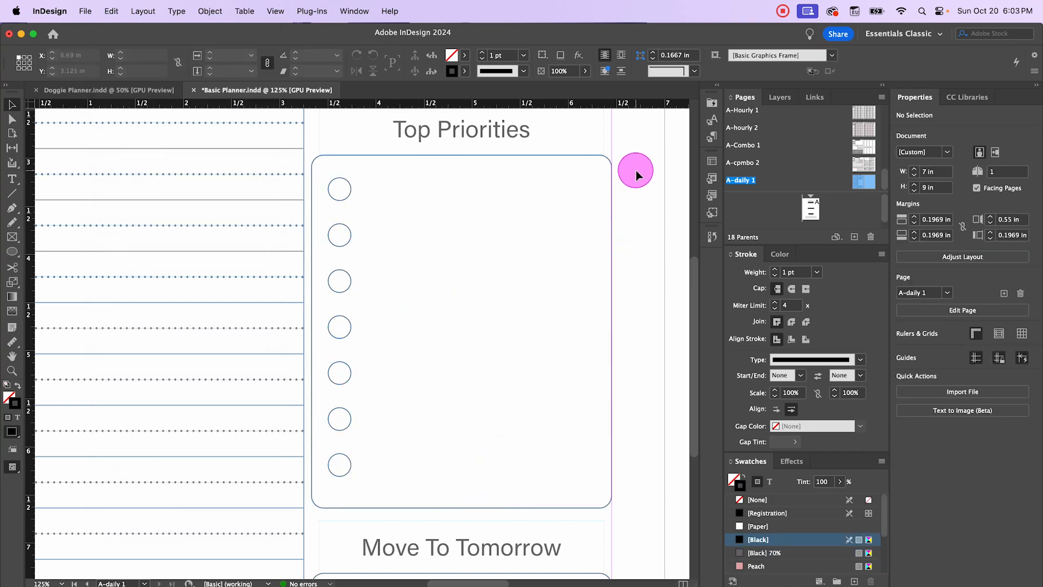
left_click_drag(637, 175, 409, 526)
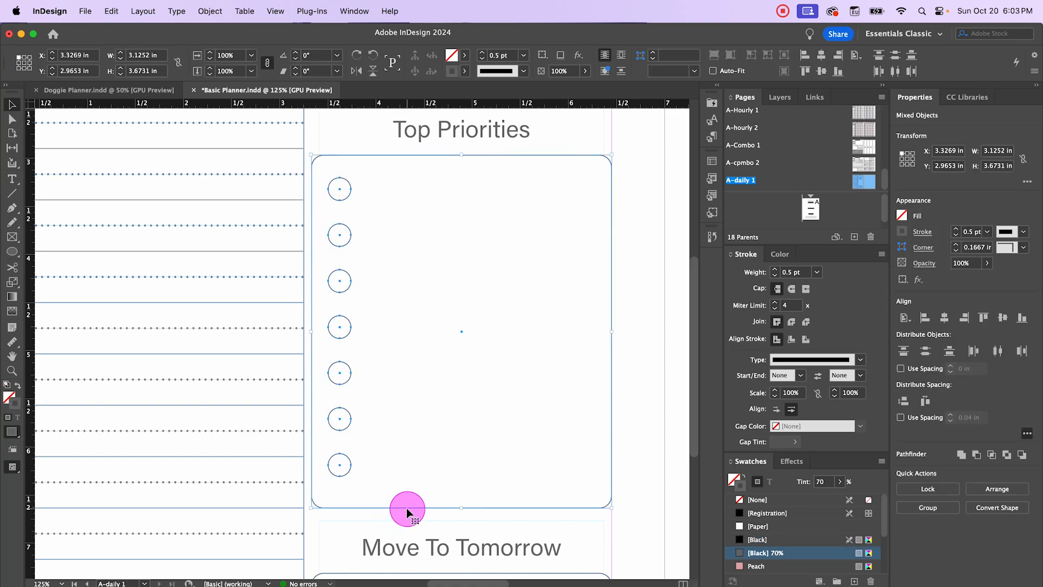
left_click(406, 507, "shift")
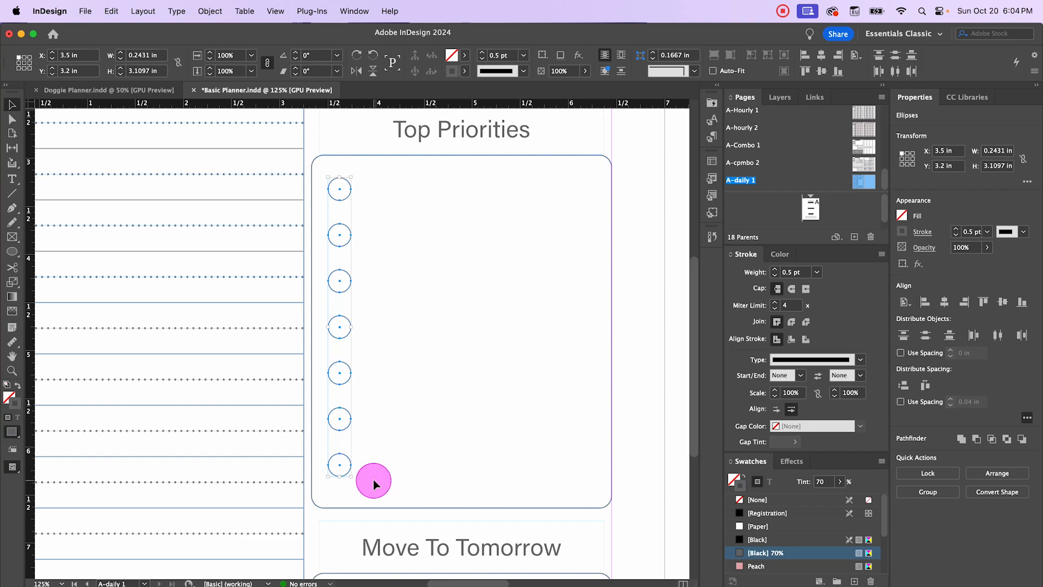
key("super+g")
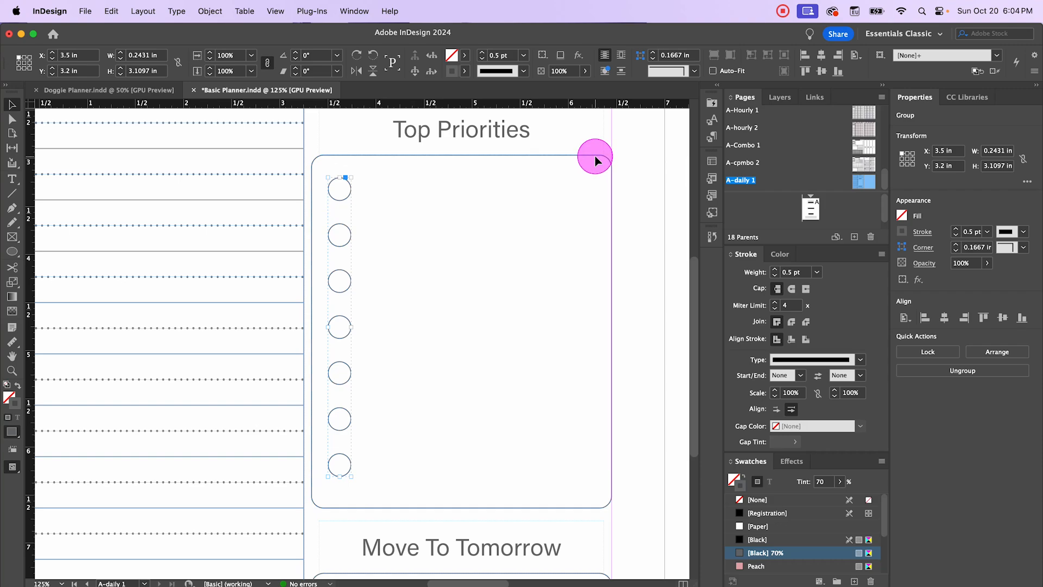
- Center the circle group vertically in the middle box with the box as key object, and check the whole page in preview
left_click(611, 192, "shift")
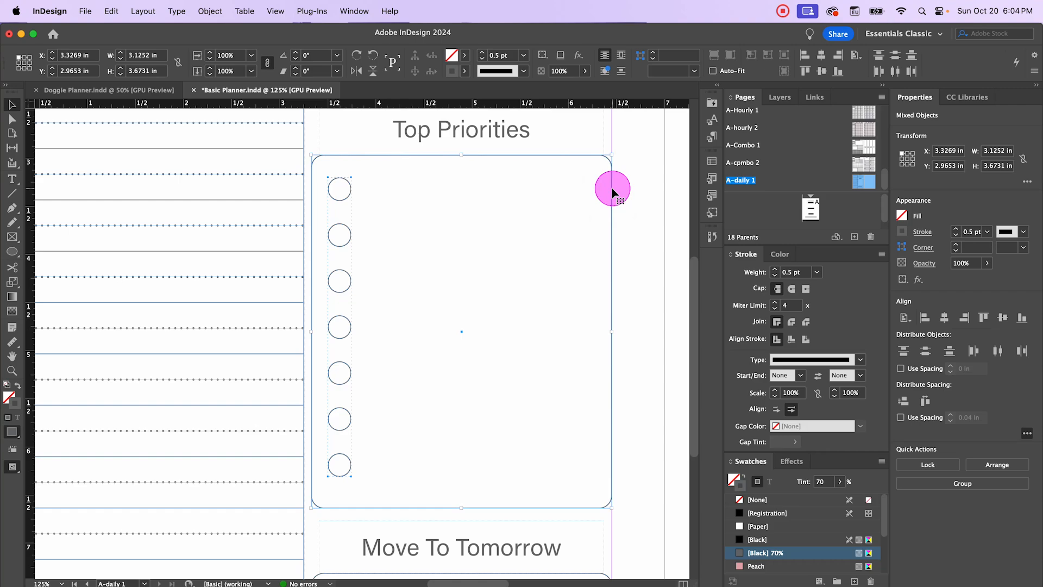
left_click(613, 192)
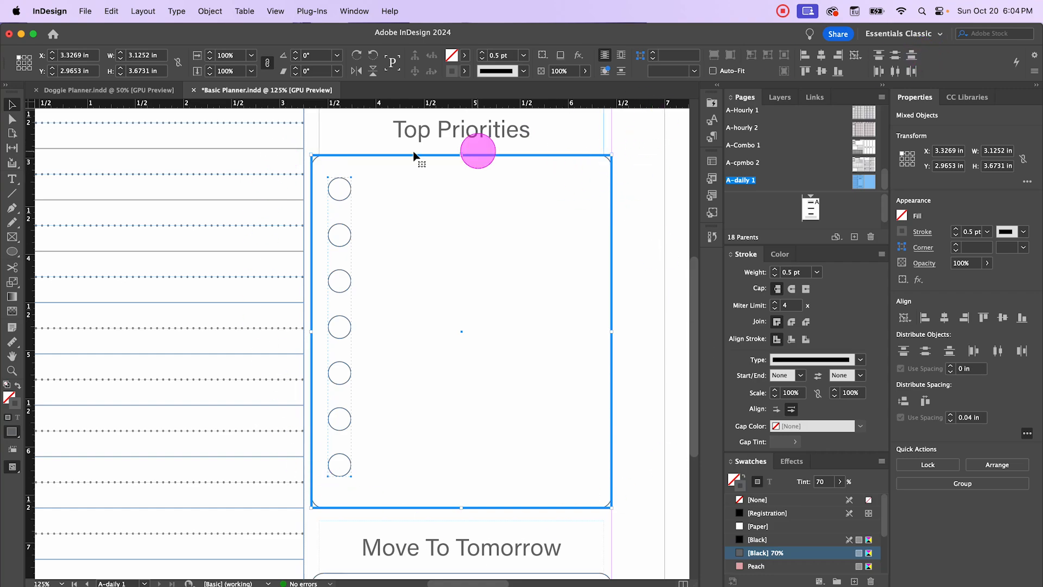
left_click(824, 74)
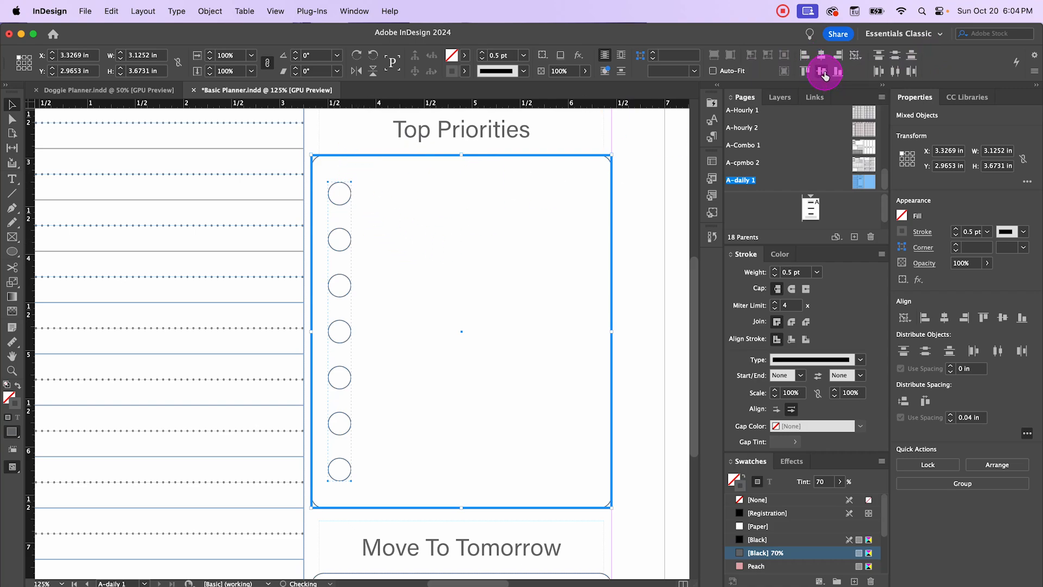
left_click(646, 234)
key("super+minus")
key("super+minus")
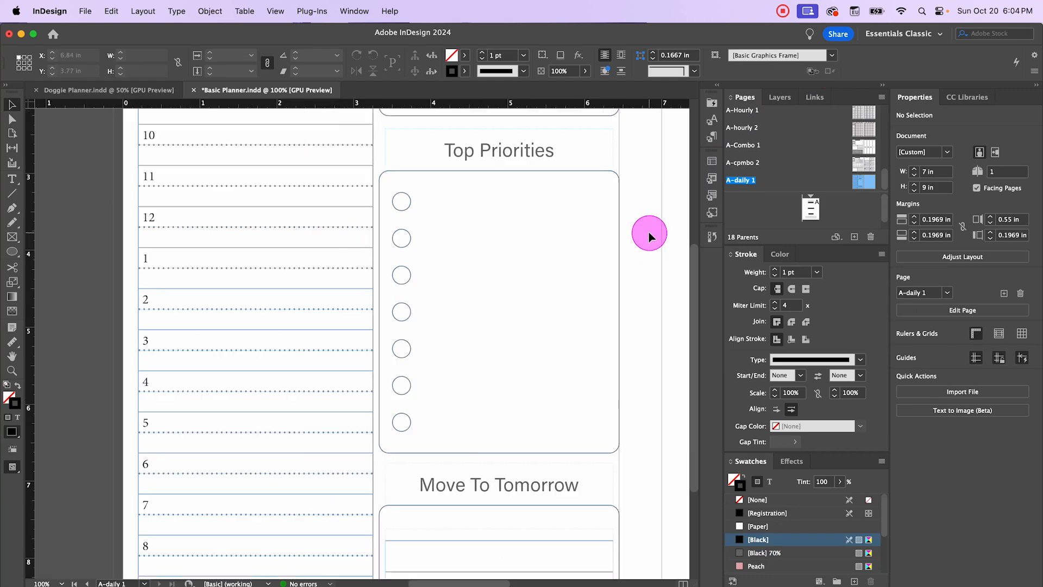
key("super+minus")
scroll(566, 279, "right", 3)
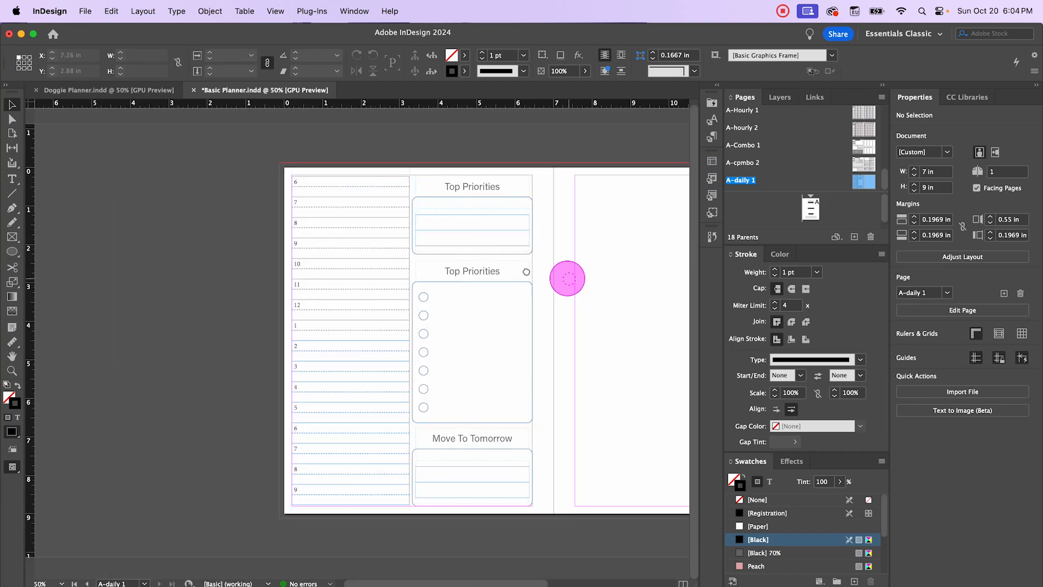
key("w")
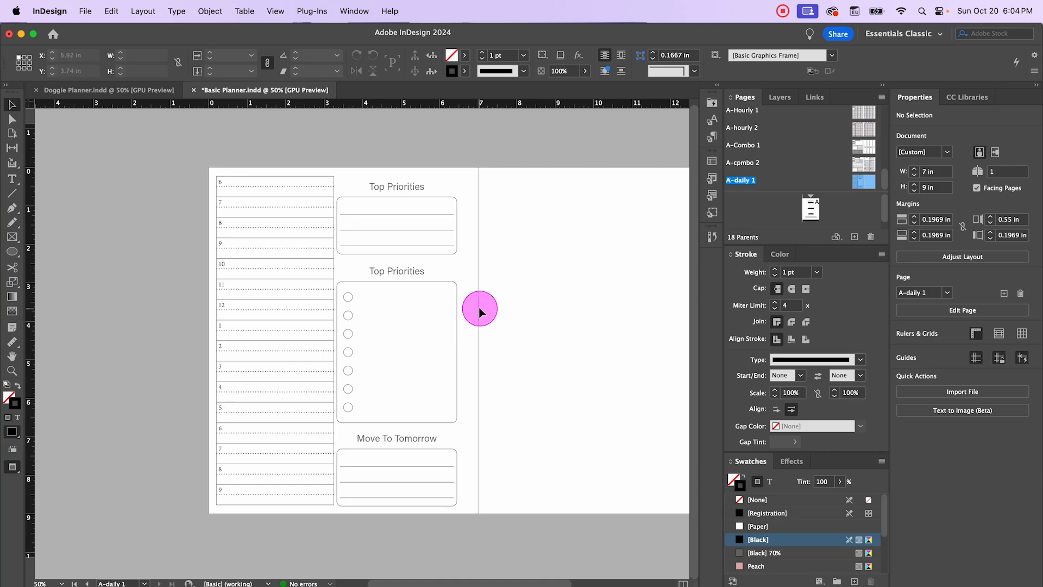
key("w")
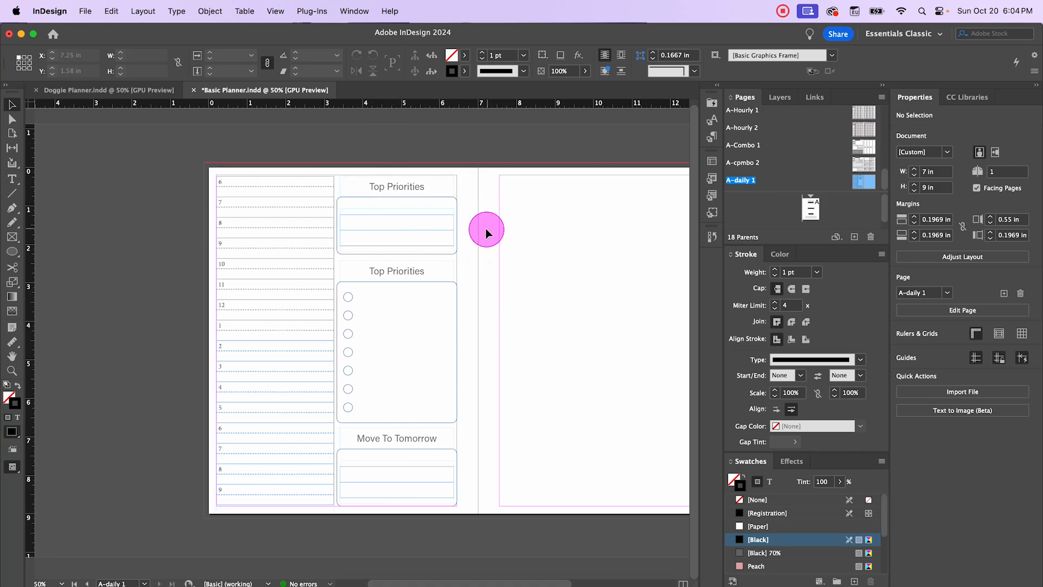
- Draw a rectangle 3 in wide and 3.25 in high on the right-hand page
scroll(559, 230, "right", 5)
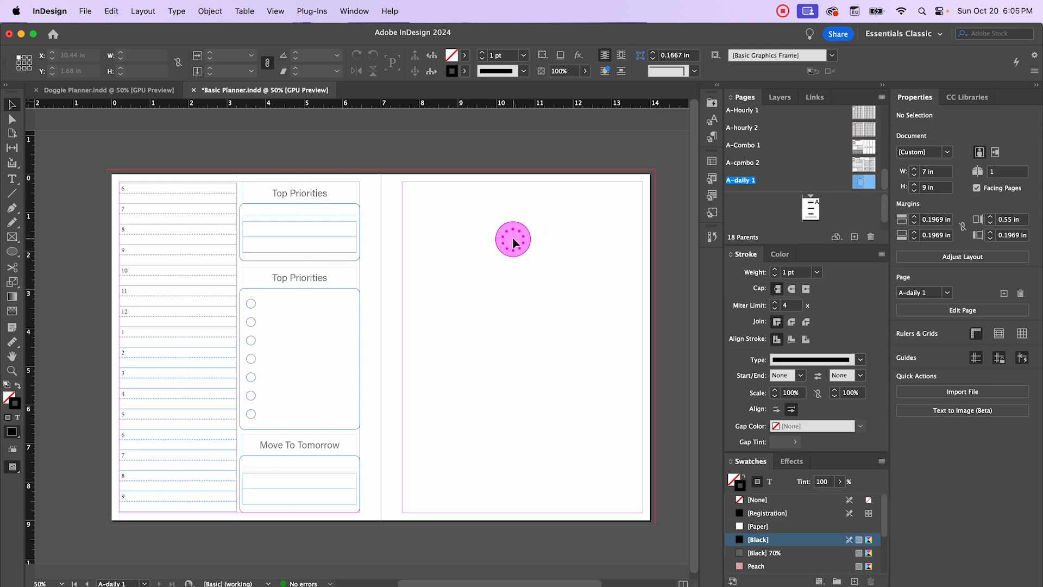
scroll(492, 255, "right", 3)
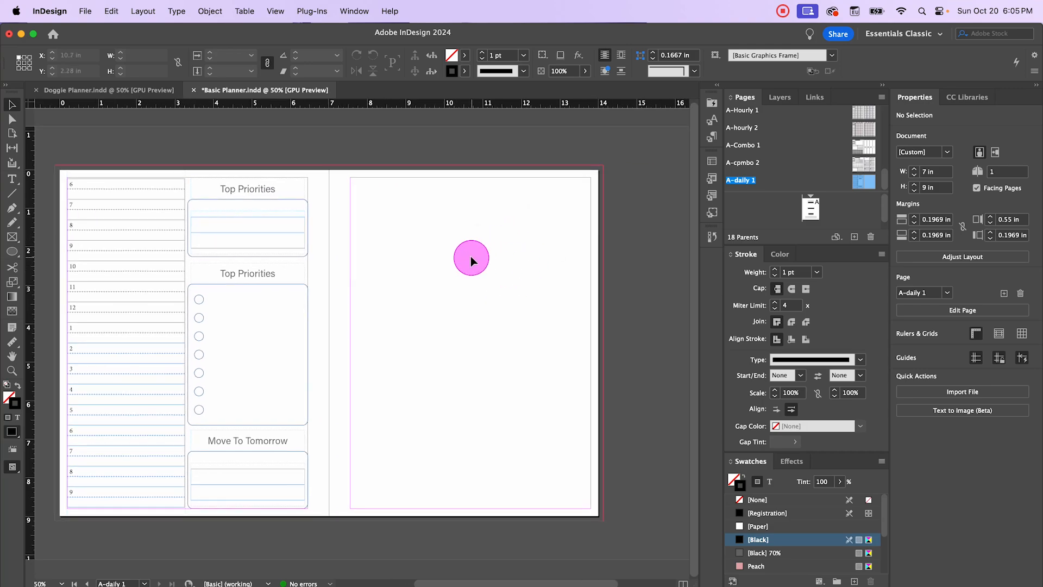
scroll(470, 257, "up", 1)
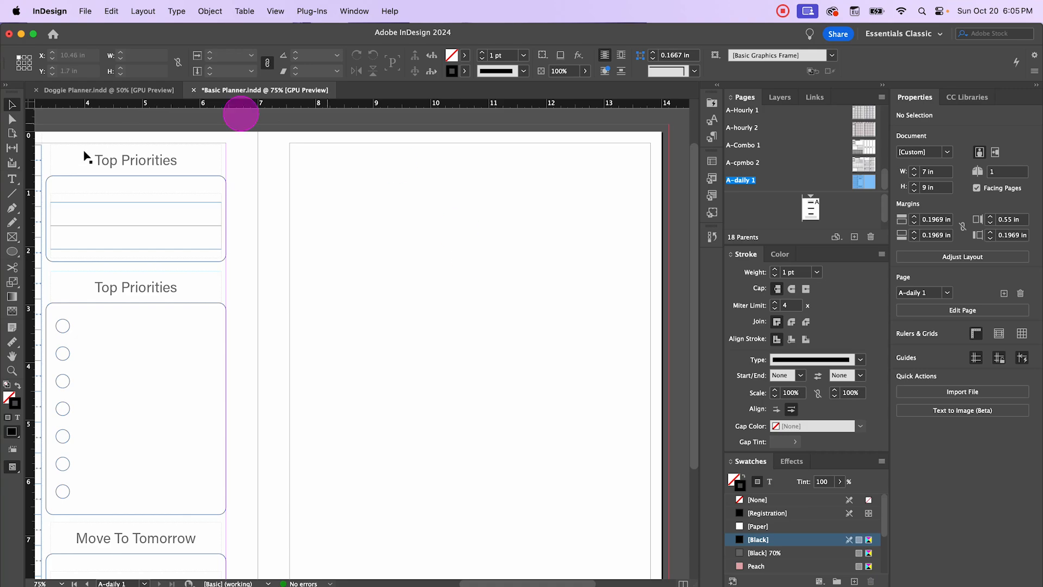
right_click(11, 253)
left_click(54, 265)
left_click(375, 199)
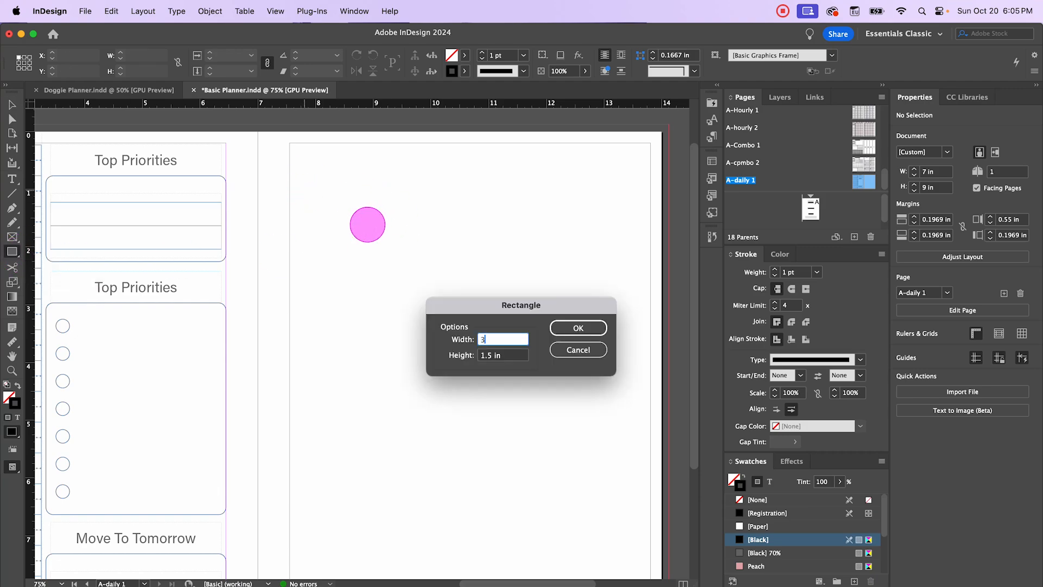
type("3")
key("Tab")
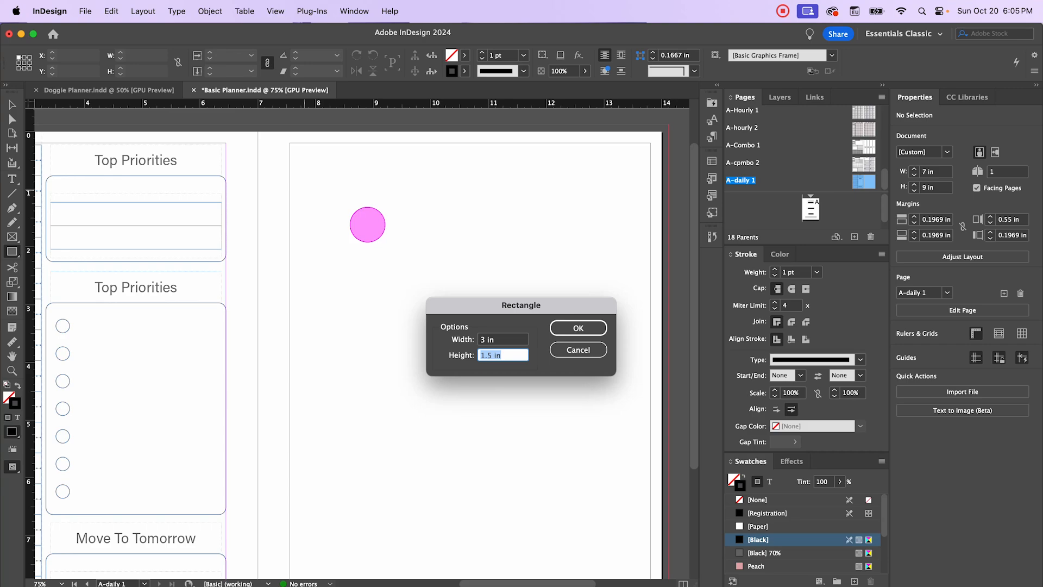
type("3.25")
left_click(578, 327)
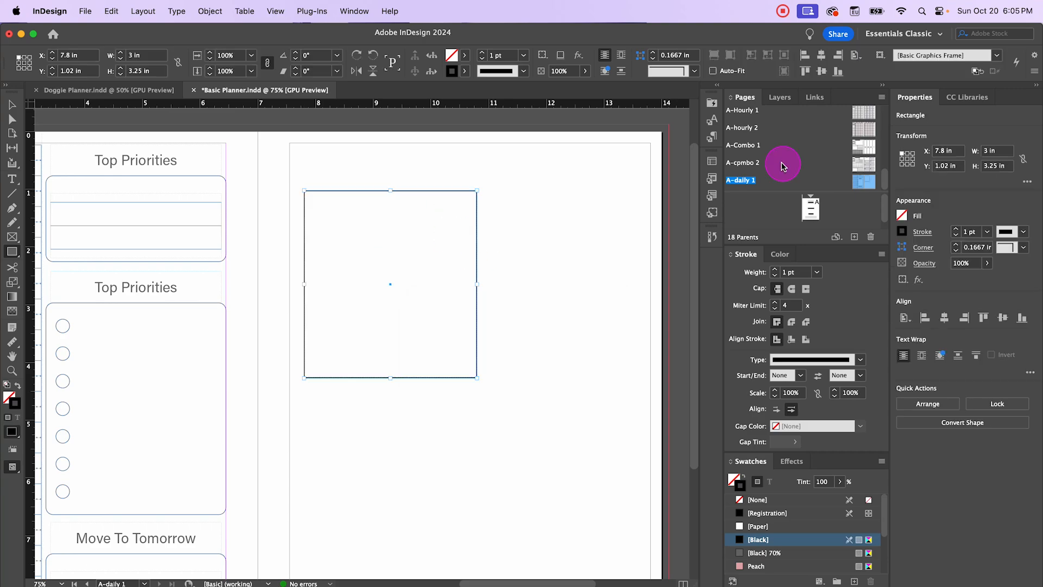
- Apply the Boxes object style to the new rectangle and move it into the upper-left margin corner of the right-hand page
left_click(715, 219)
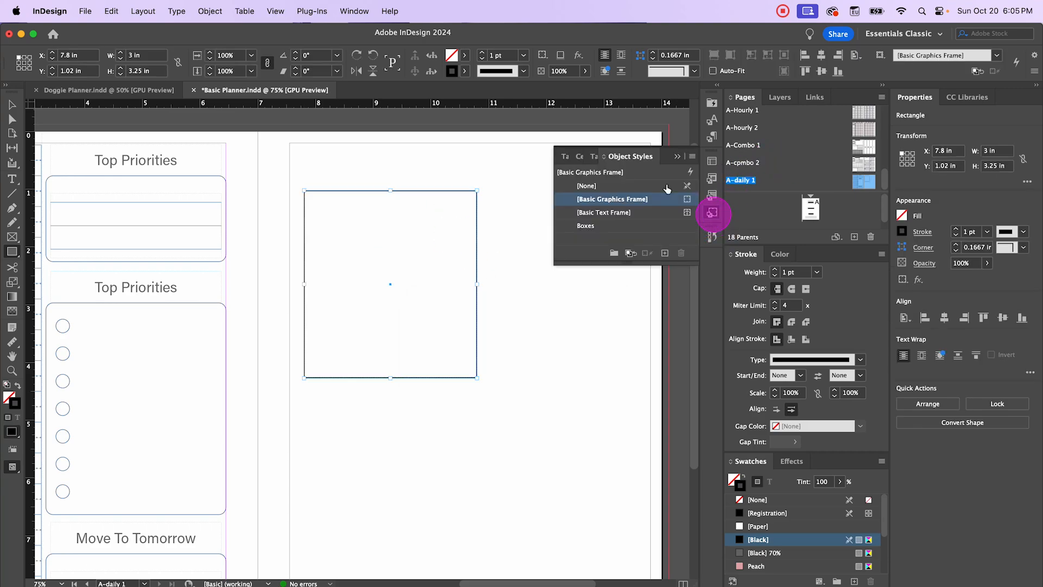
left_click(587, 226)
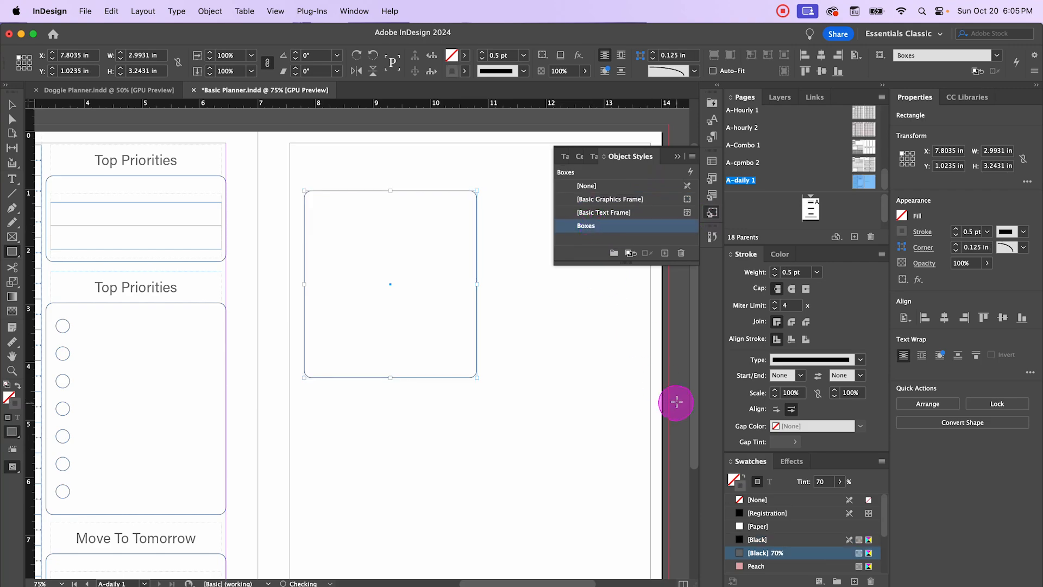
left_click(475, 282)
left_click(402, 287)
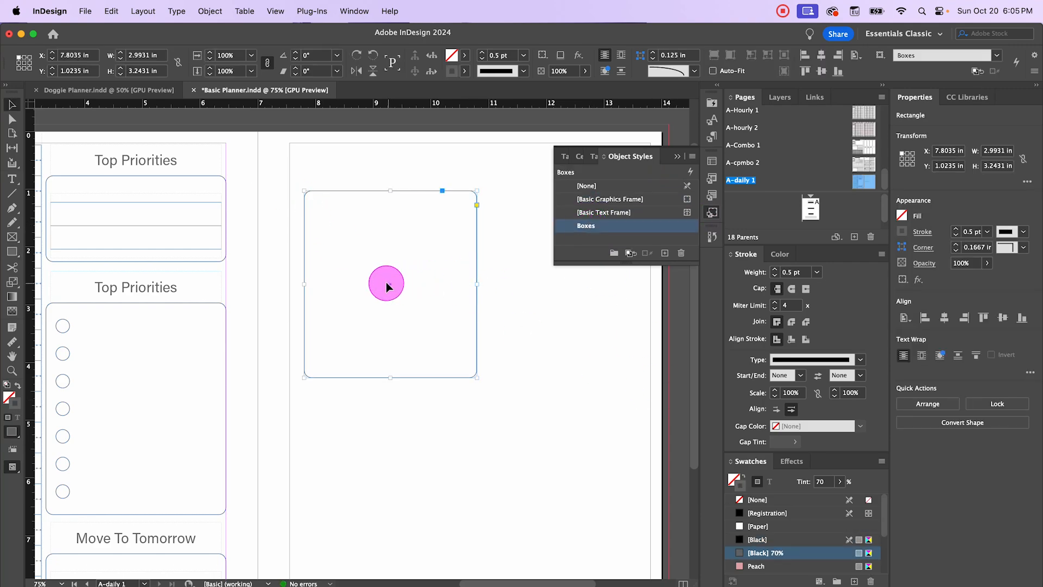
left_click_drag(392, 287, 375, 235)
left_click(521, 315)
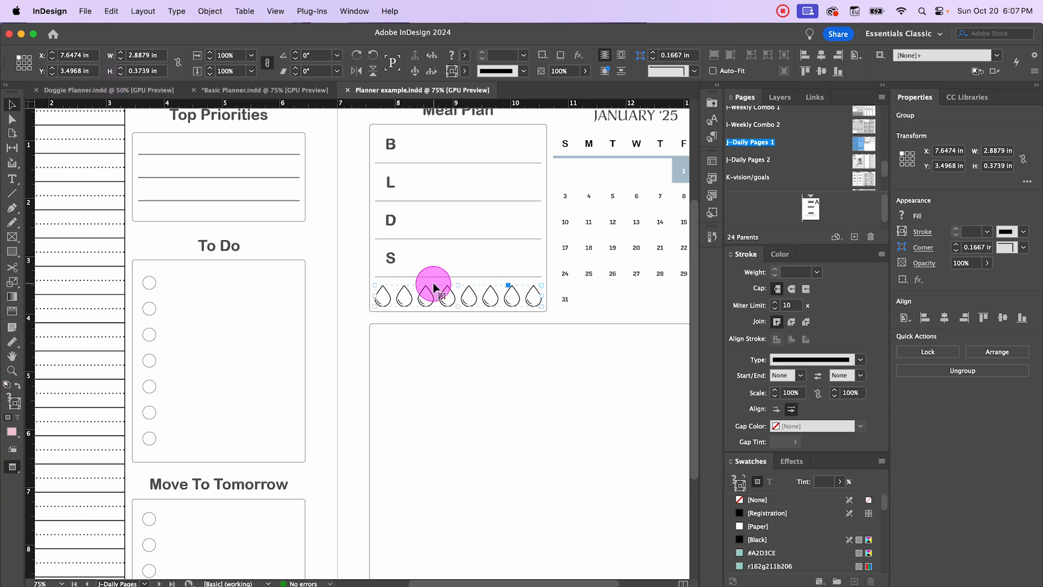
- Paste the copied water-drop row from Planner example into Basic Planner and place it along the bottom of the right-hand page's box
left_click(99, 90)
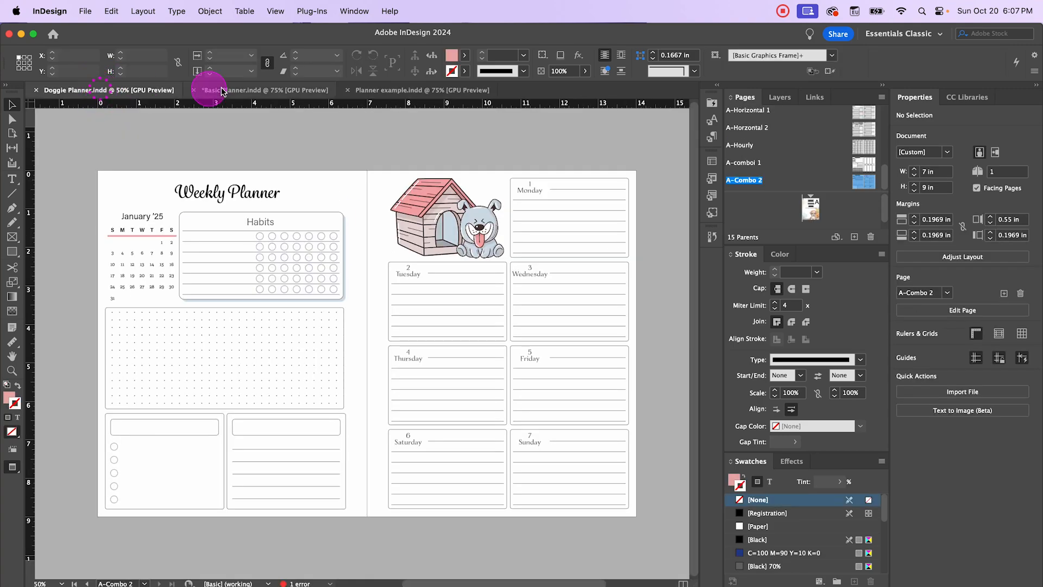
left_click(233, 90)
left_click(320, 261)
left_click(338, 323)
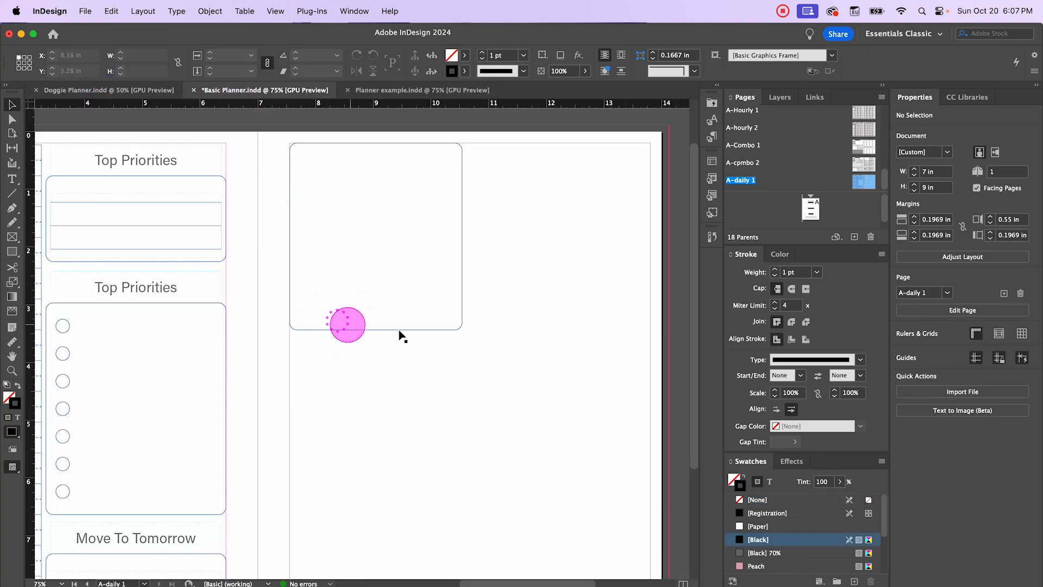
key("super+v")
left_click_drag(359, 349, 375, 321)
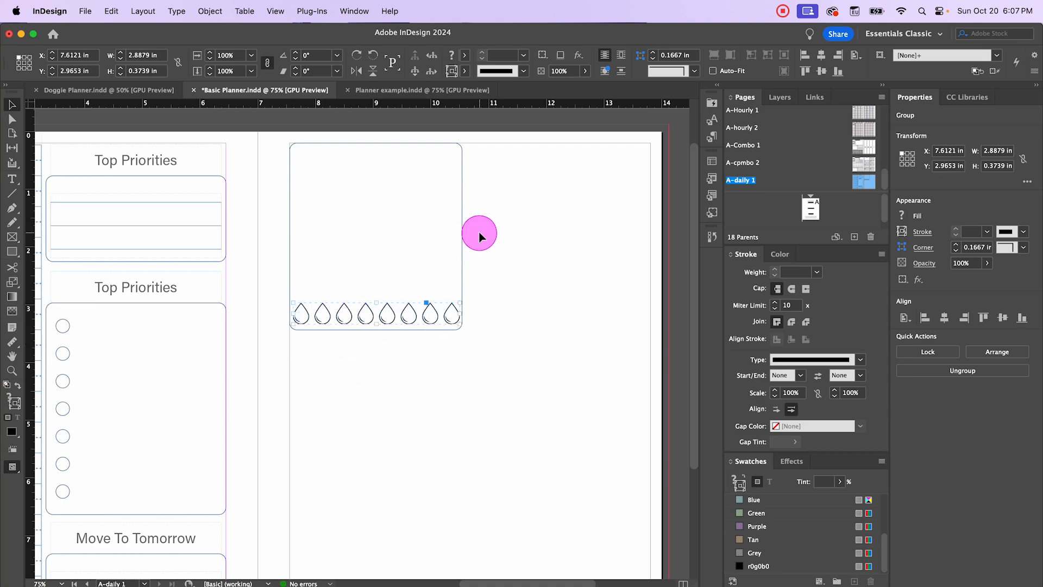
- Widen the box around the water drops to about 3.13 in, keeping its left edge on the margin
left_click(405, 387)
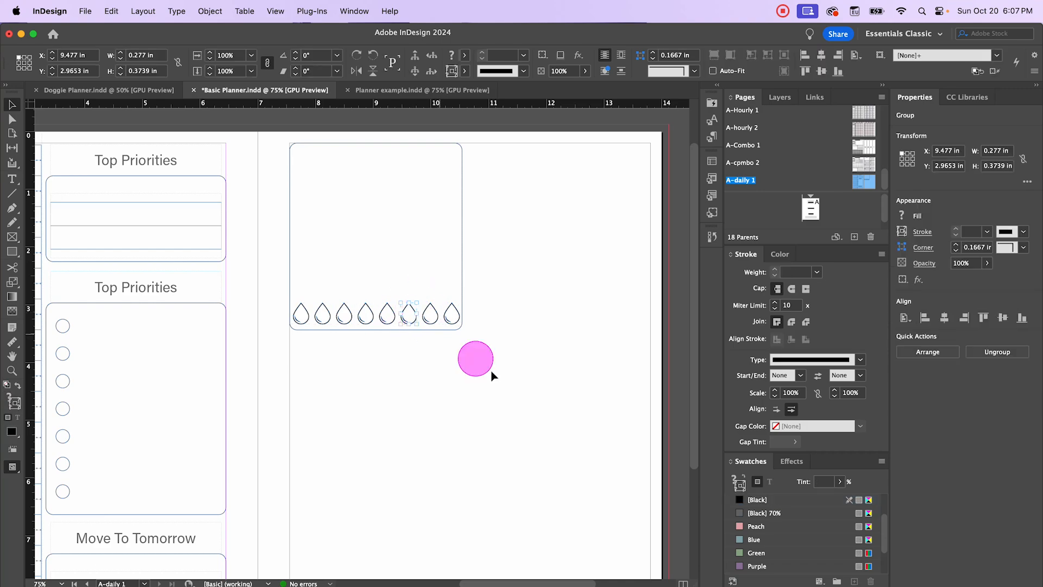
left_click(479, 363)
left_click(462, 224)
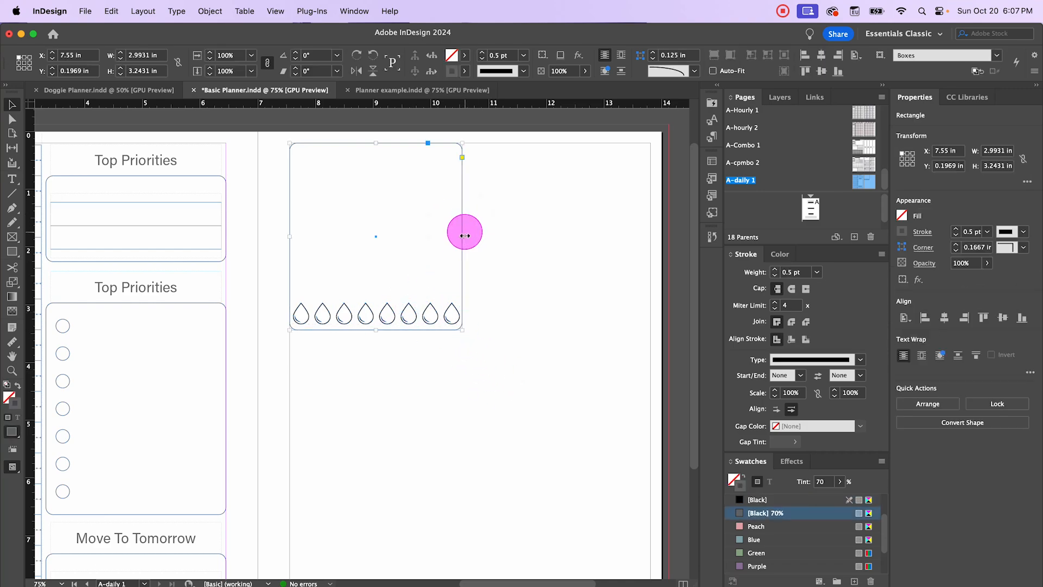
left_click_drag(463, 243, 470, 242)
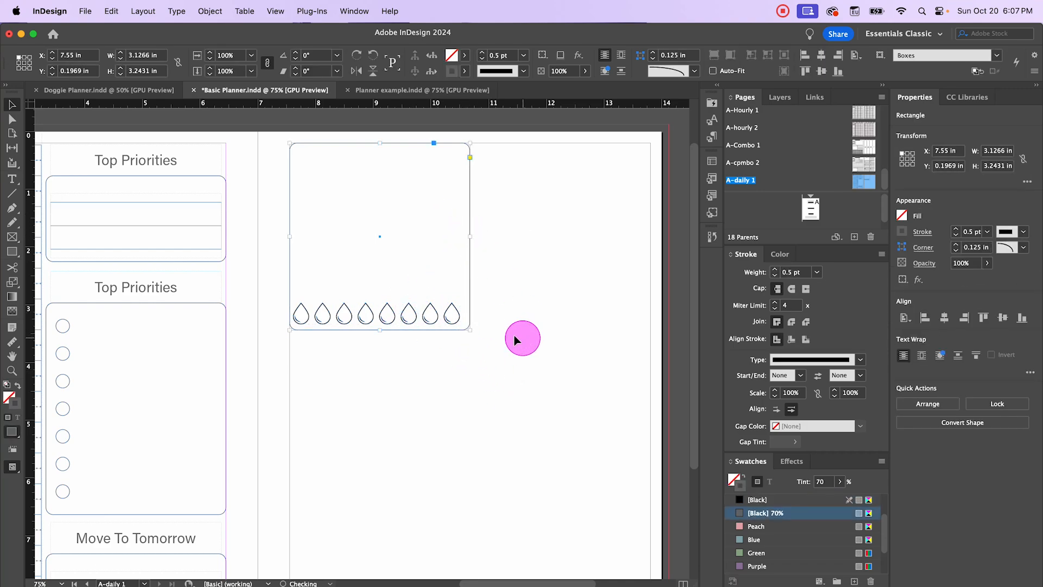
- Center the water-drop row horizontally in its box, using the box as the key object
left_click(398, 316)
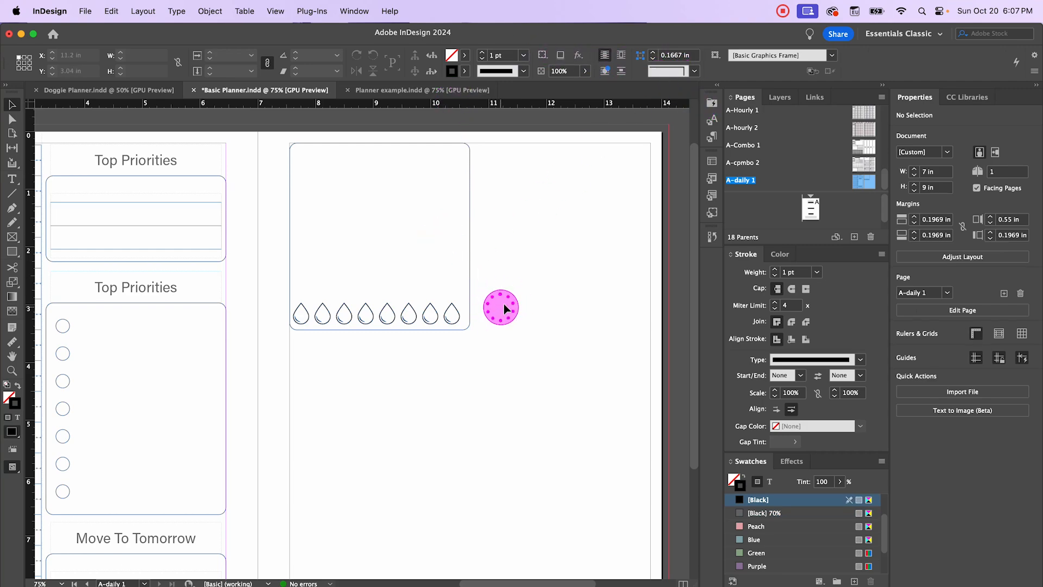
left_click_drag(504, 300, 424, 347)
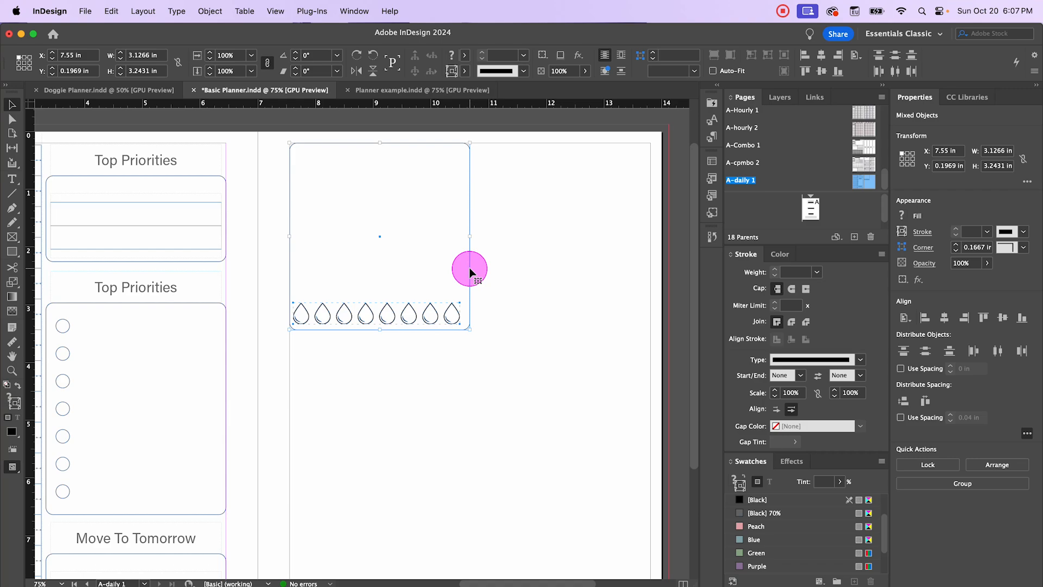
left_click(471, 272)
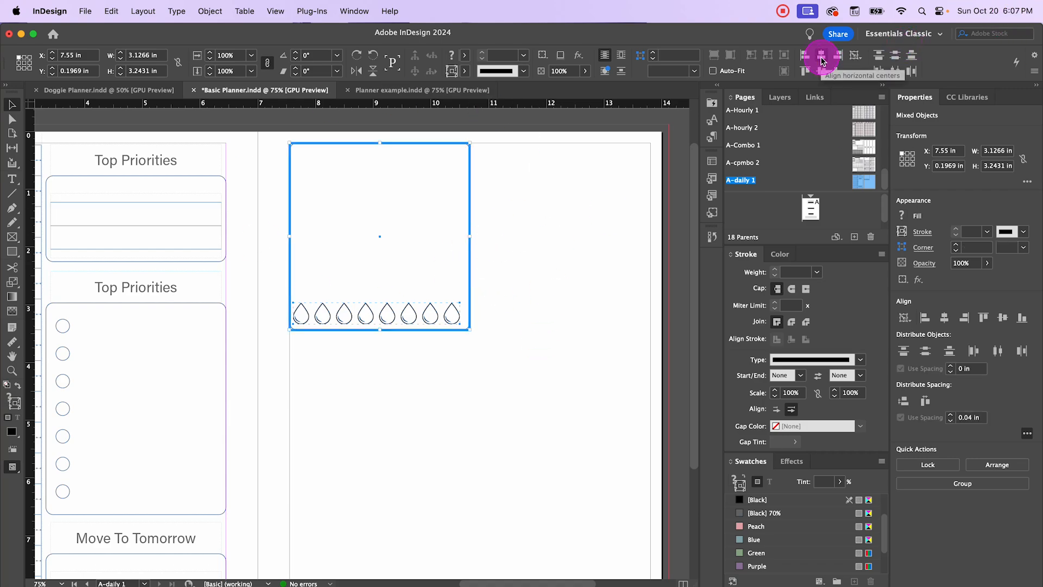
left_click(822, 61)
left_click(526, 284)
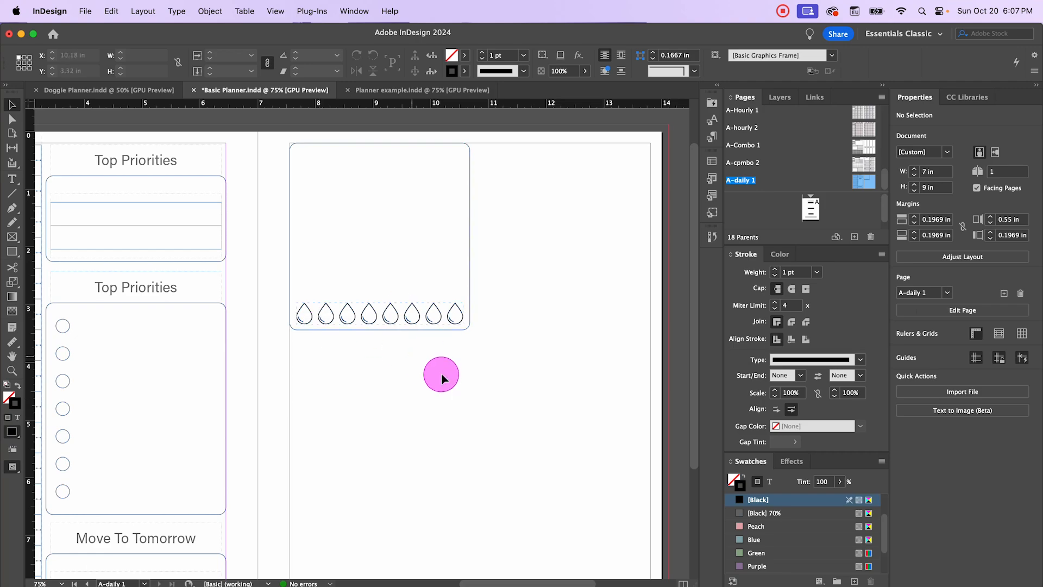
- Check the Planner example layout, and move the box and its water drops down about 0.5 in to leave heading space above
left_click(375, 89)
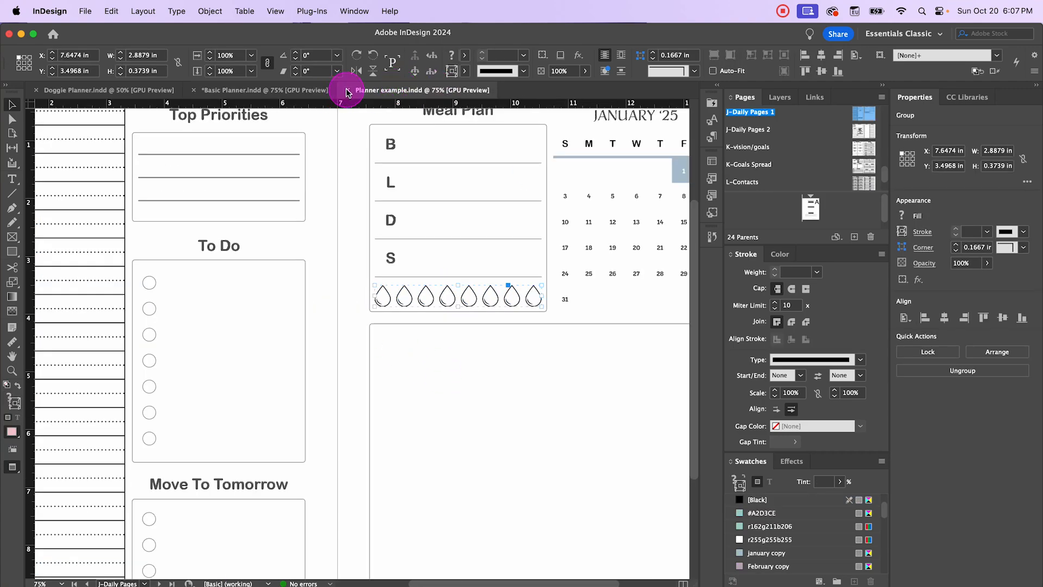
left_click(245, 90)
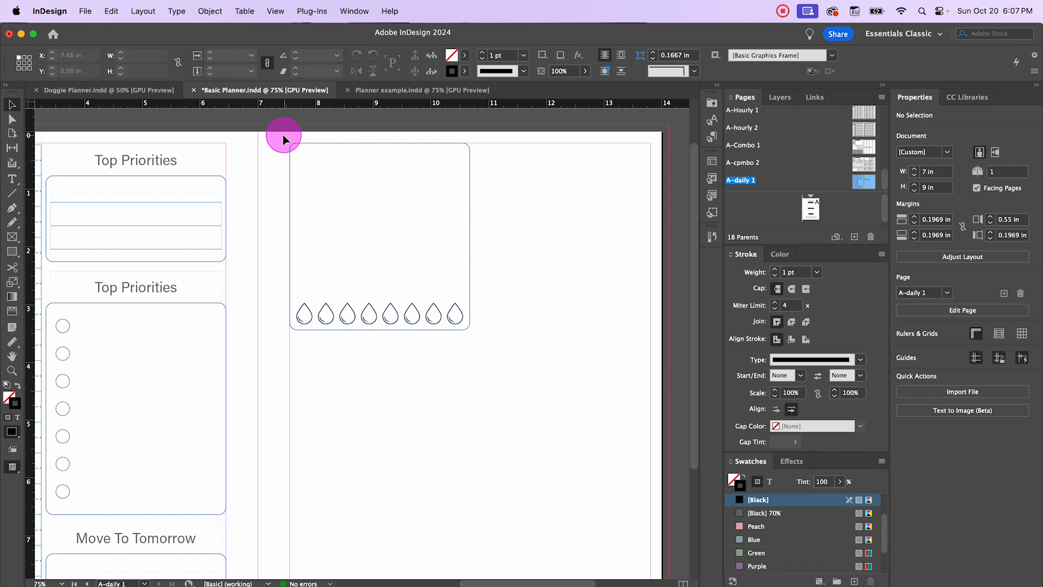
left_click_drag(283, 134, 433, 377)
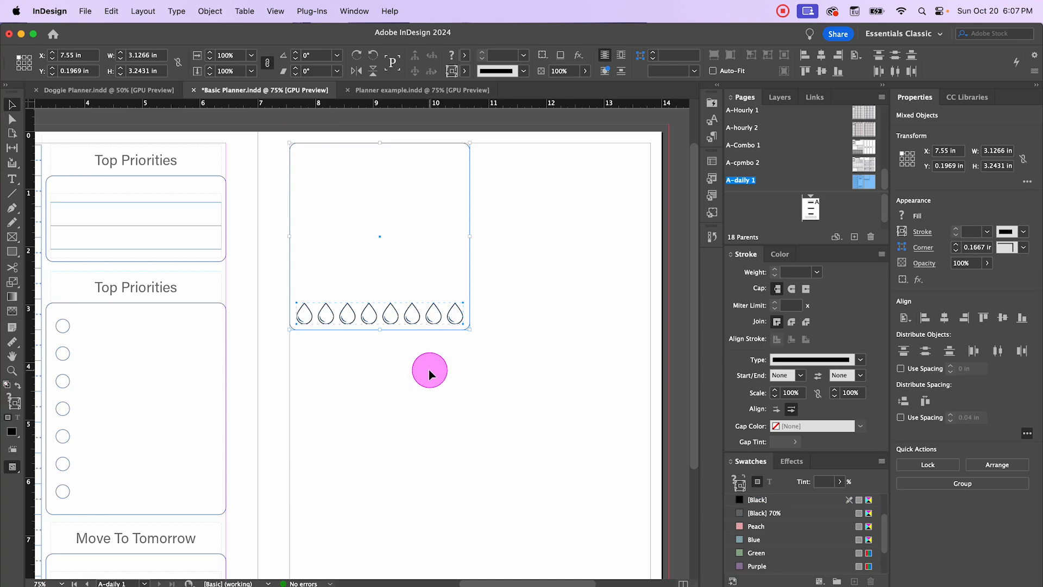
key("Down")
key("Down")
key("Down")
key("Down")
key("Down")
key("Down")
key("Down")
key("Down")
key("Down")
key("Down")
key("Down")
key("Down")
key("Down")
key("Down")
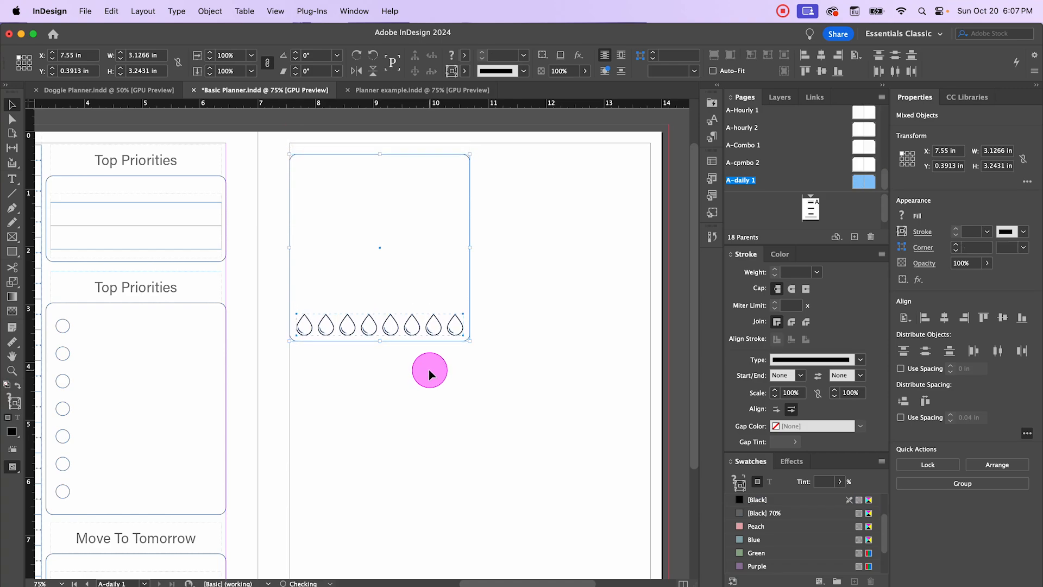
key("Down")
key("Down")
key("Down")
key("Down")
key("Down")
key("Down")
key("Down")
key("Down")
key("Down")
key("Down")
key("Down")
key("Down")
key("Down")
key("Down")
key("Down")
key("Down")
key("Down")
key("Down")
key("Down")
key("Down")
left_click(429, 370)
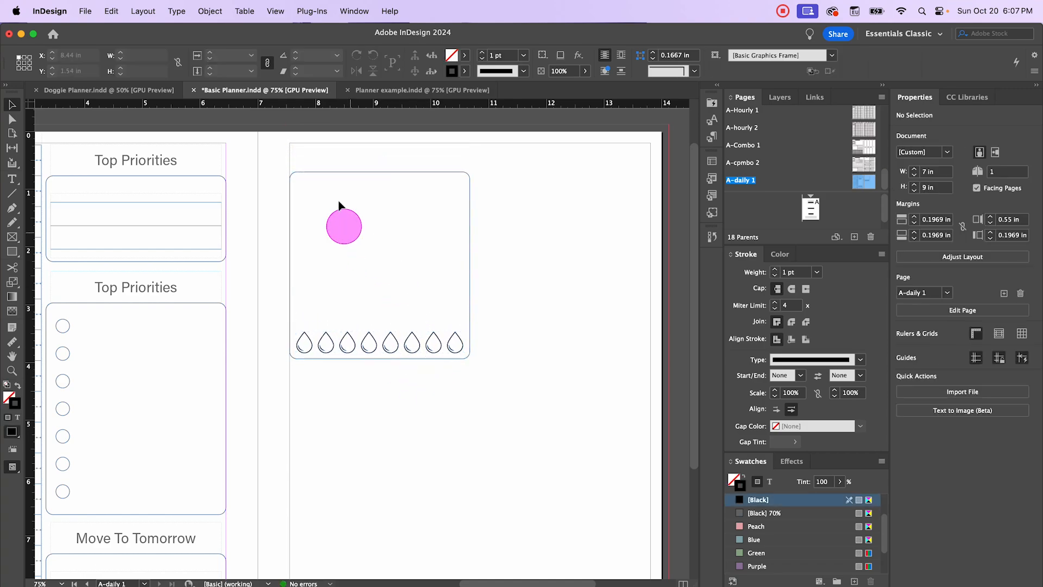
- Create a table with 4 body rows and 1 column, filling the box's space above the water drops
left_click_drag(344, 226, 340, 201)
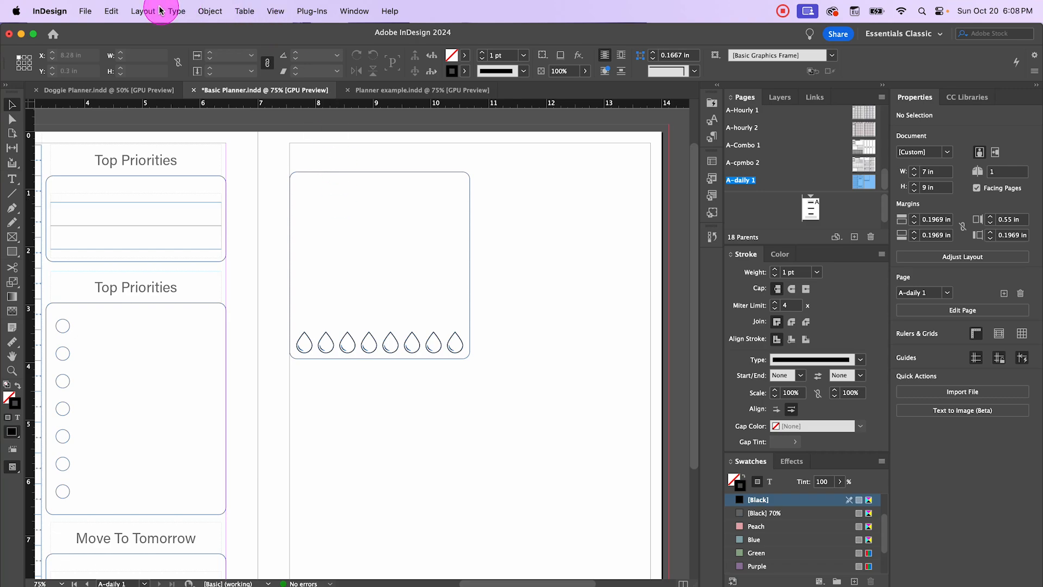
left_click(238, 11)
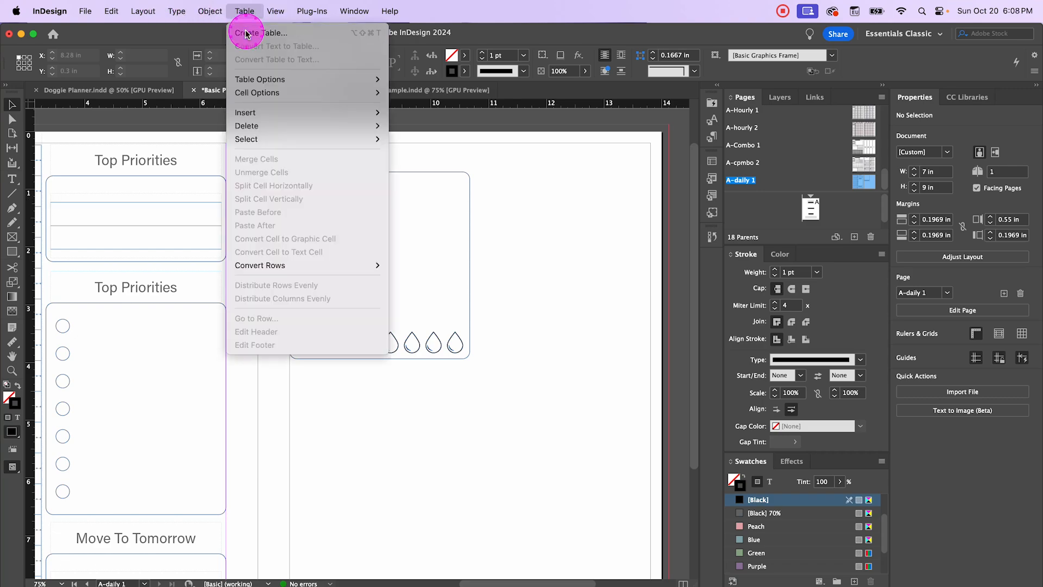
left_click(247, 33)
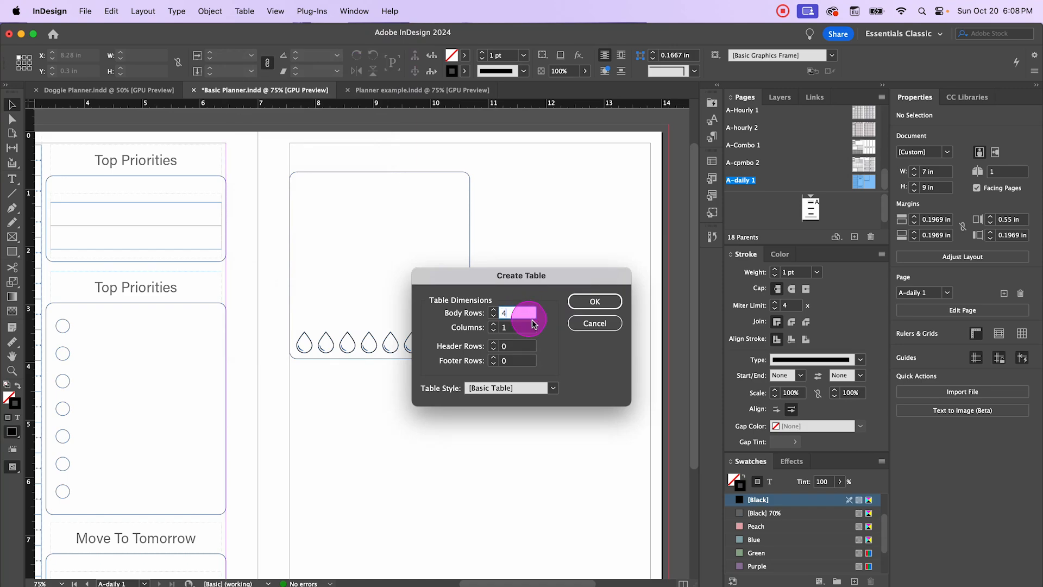
type("4")
left_click(603, 303)
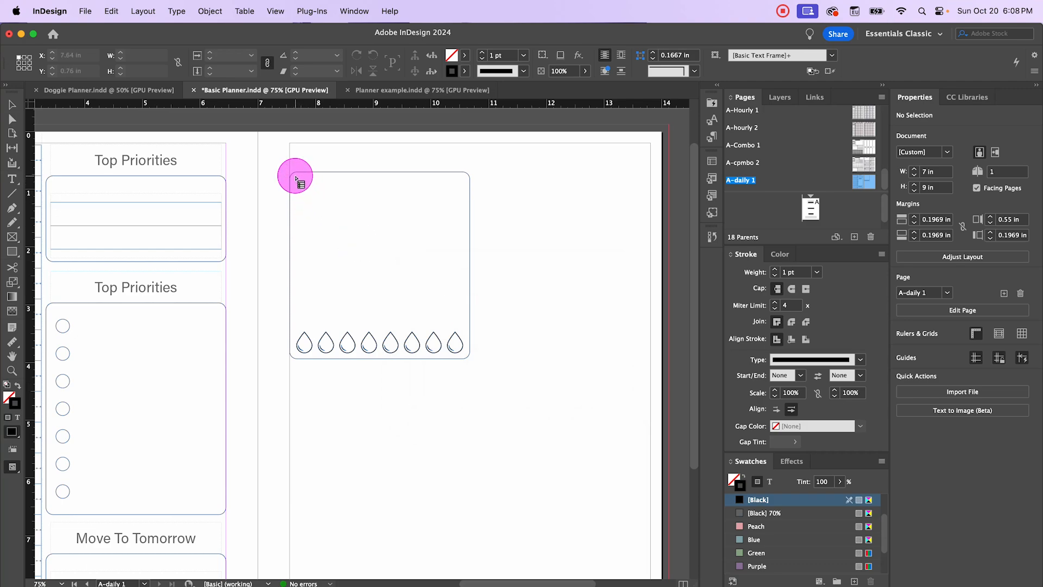
left_click_drag(296, 178, 465, 325)
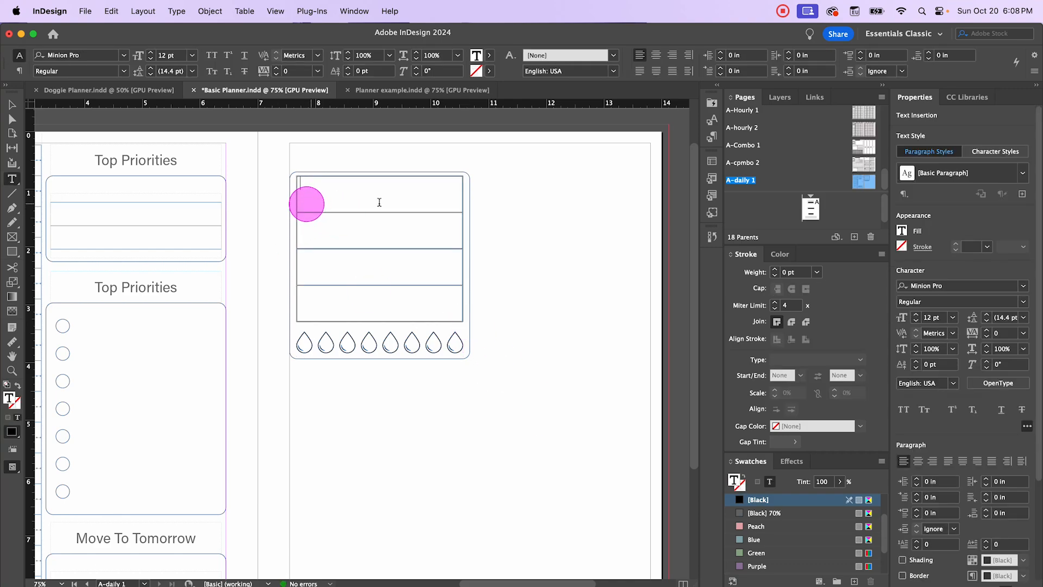
- Apply the Lines cell style to all cells of the new table
left_click(334, 173)
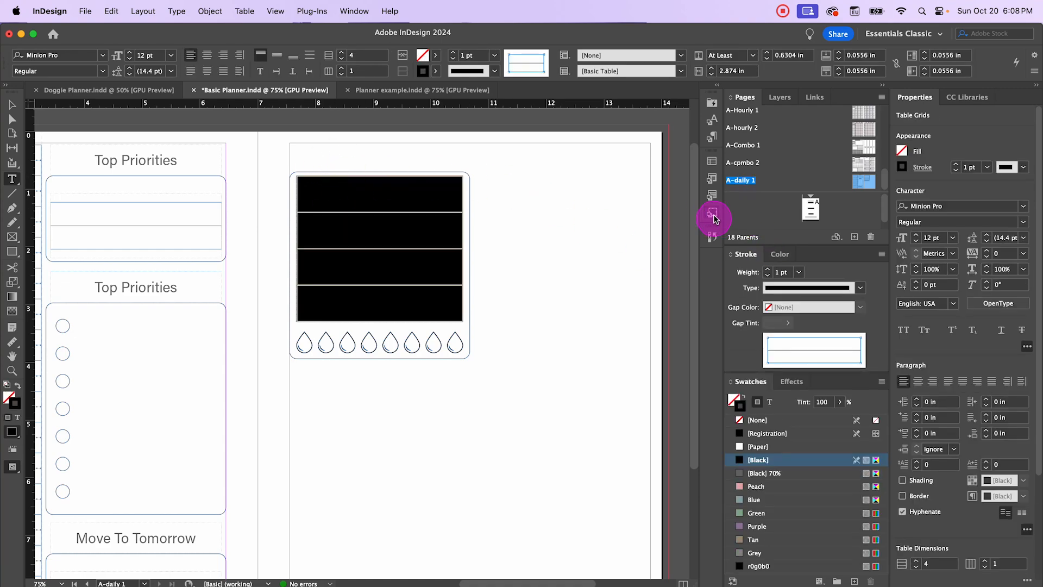
left_click(714, 167)
left_click(600, 157)
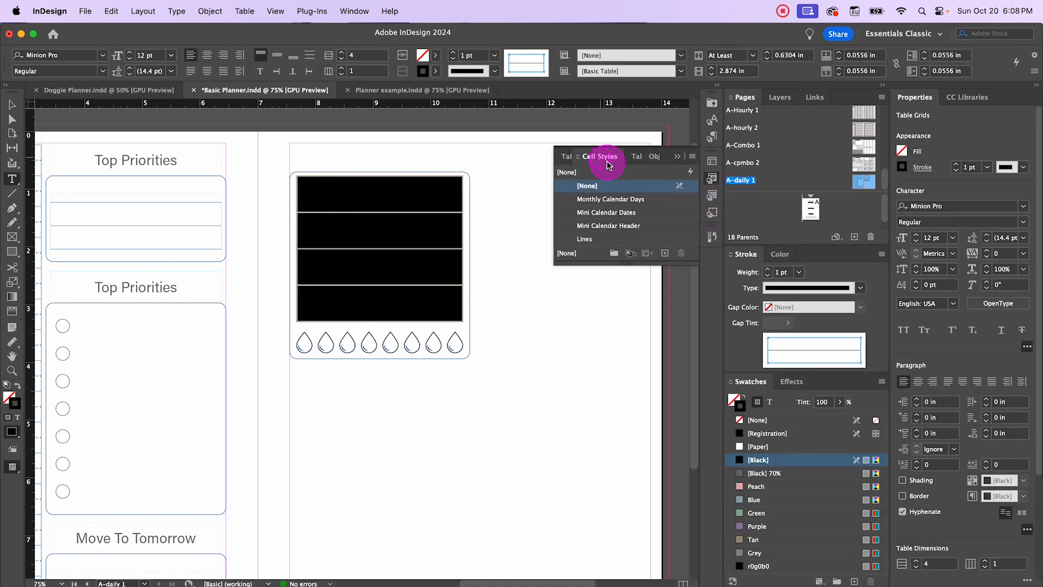
left_click(586, 241)
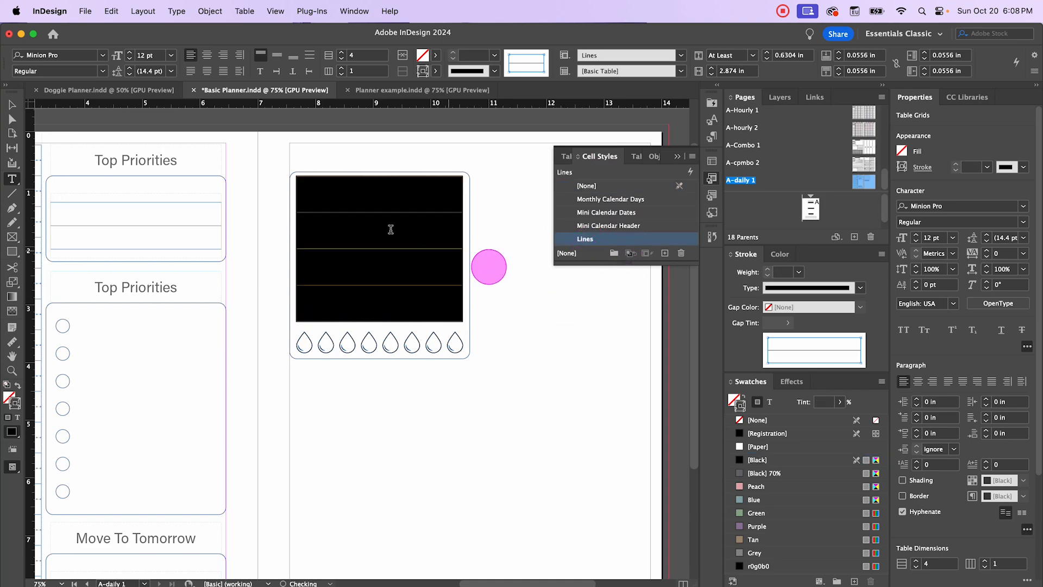
- Remove the line above the first row of the meal table by setting its top border to 0 pt
left_click(330, 192)
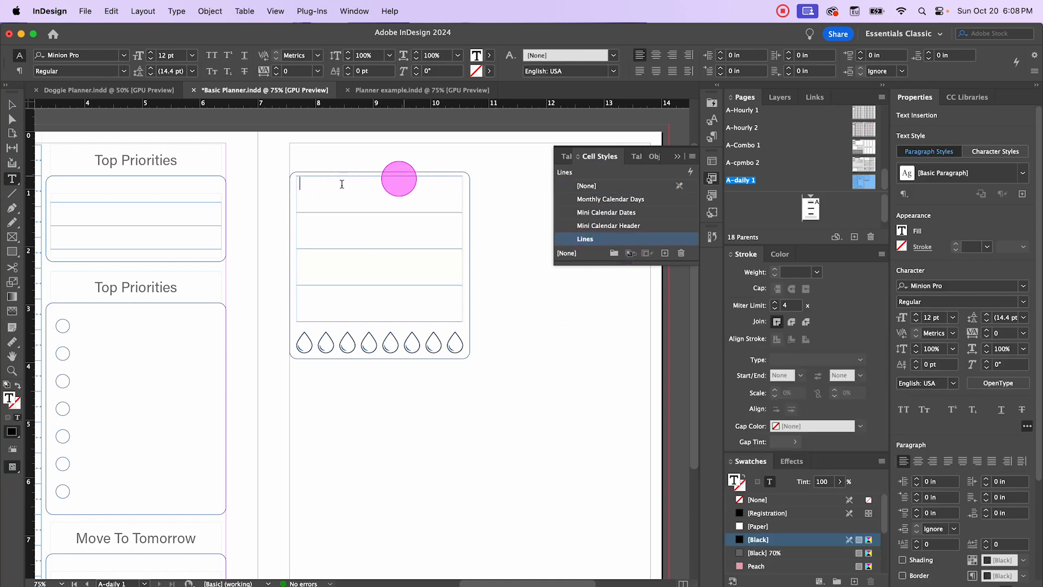
left_click_drag(307, 186, 462, 210)
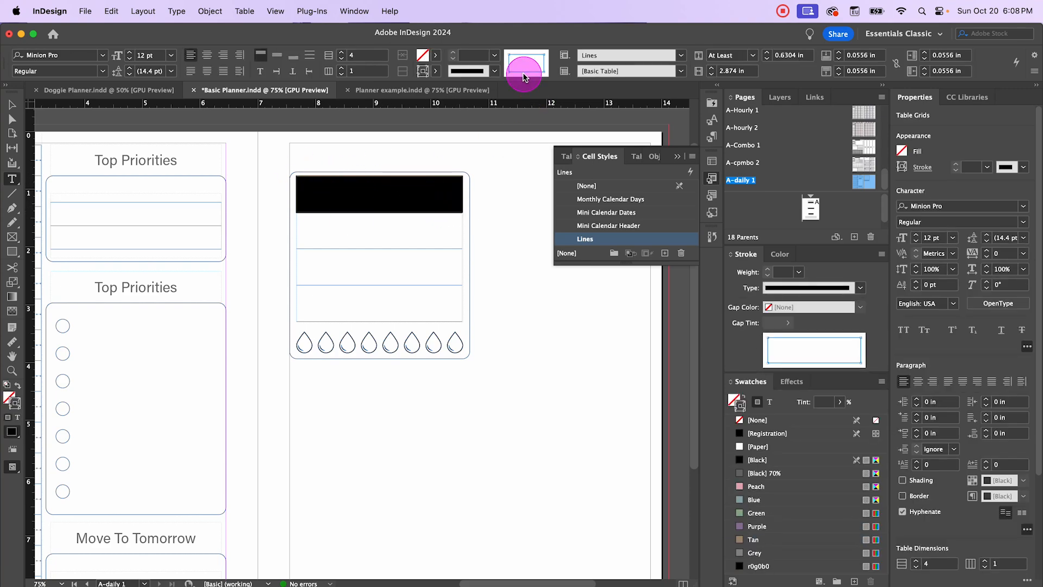
left_click(537, 52)
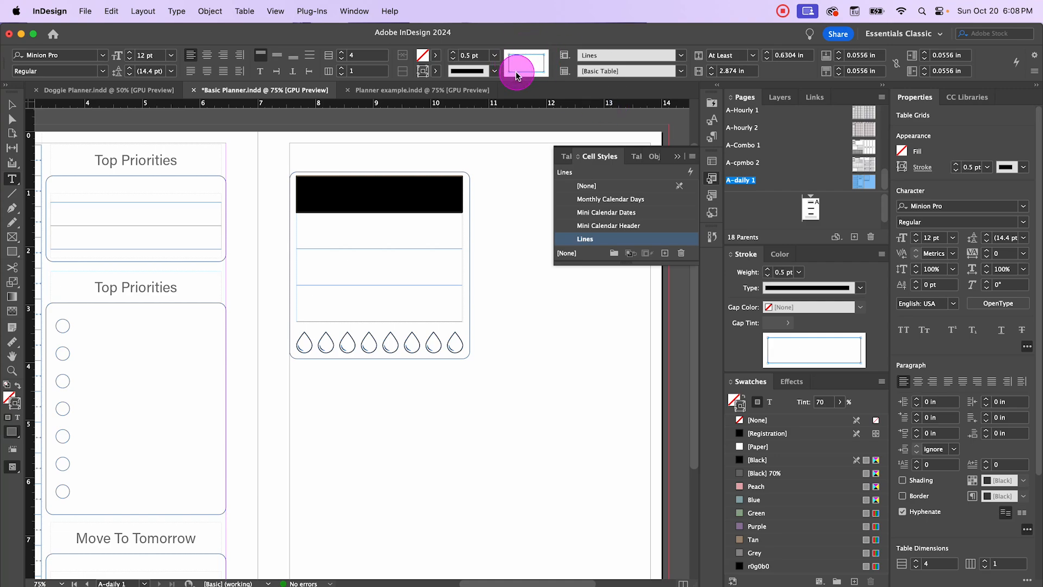
left_click(517, 74)
left_click(493, 56)
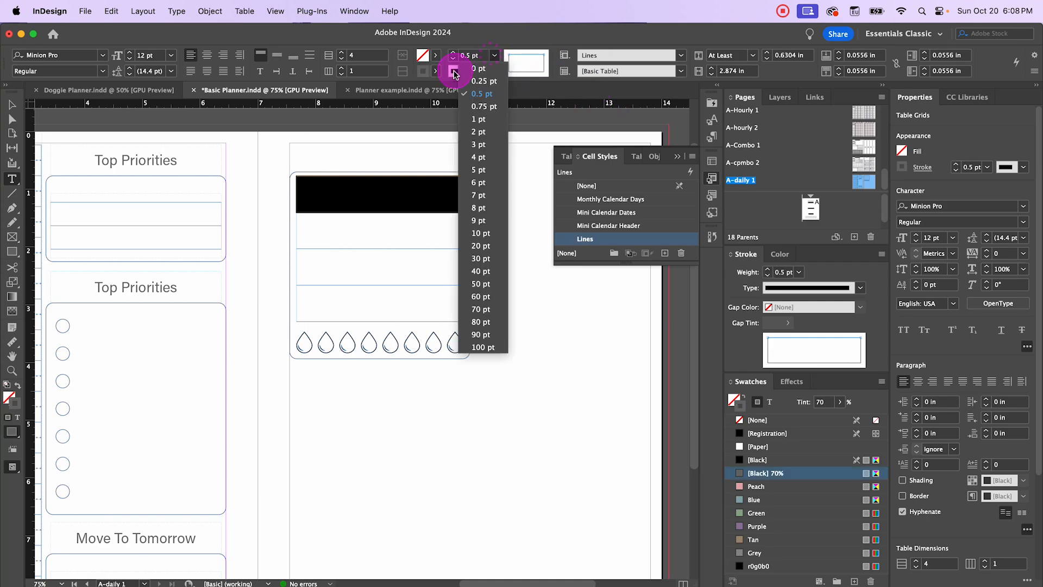
left_click(466, 69)
left_click(12, 104)
left_click(613, 350)
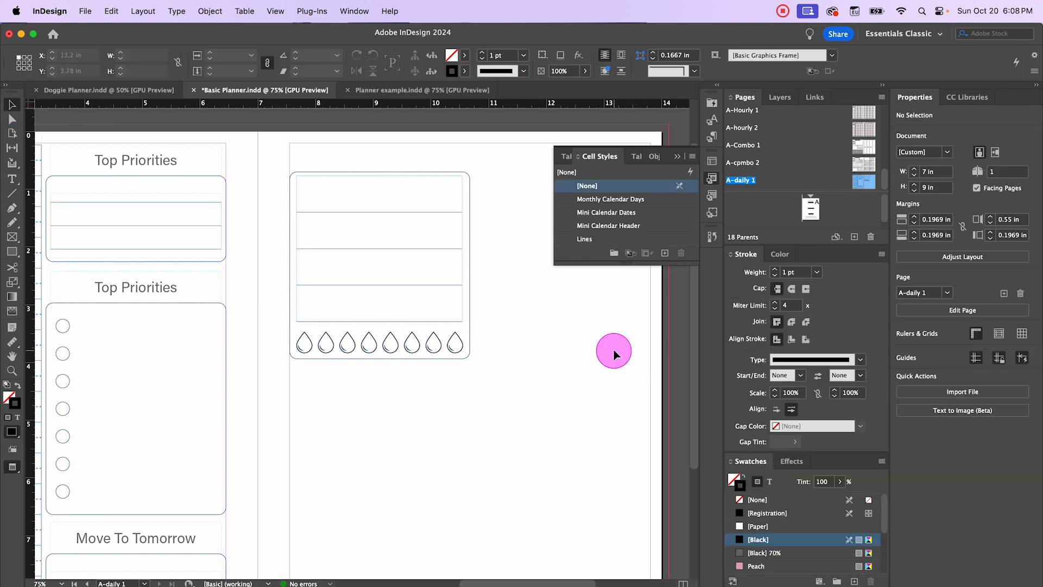
key("w")
- Nudge the lined table up slightly inside the meal plan box
left_click(375, 212)
key("Up")
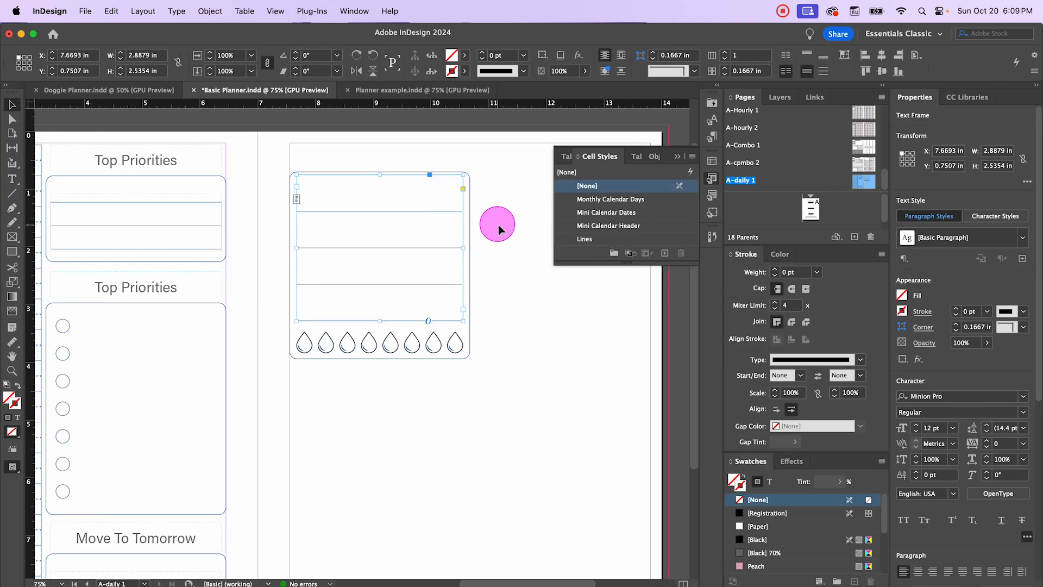
left_click(499, 225)
left_click(677, 156)
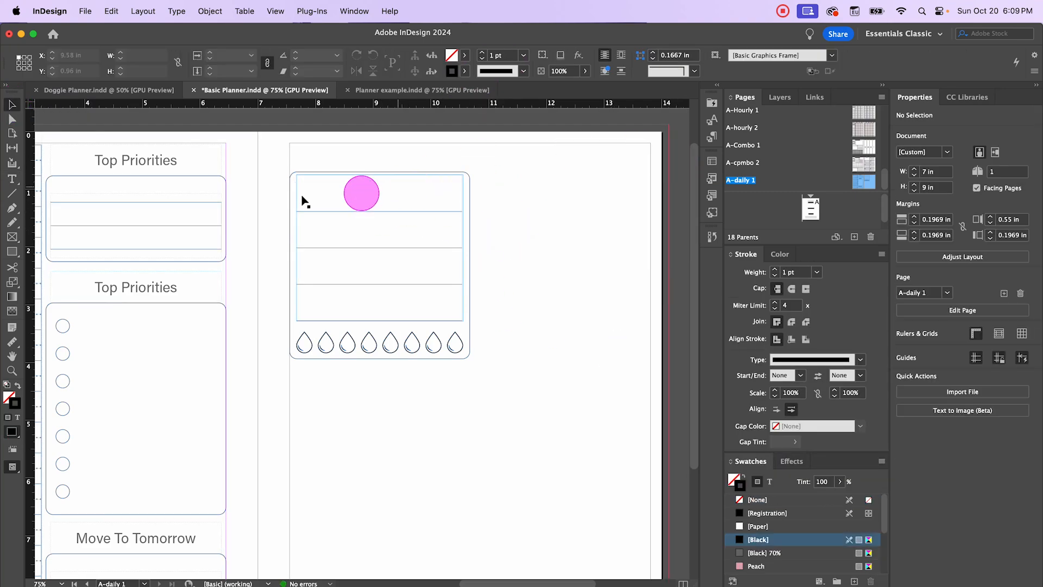
- Set the vertical justification of all four meal table cells to Align Center
double_click(323, 197)
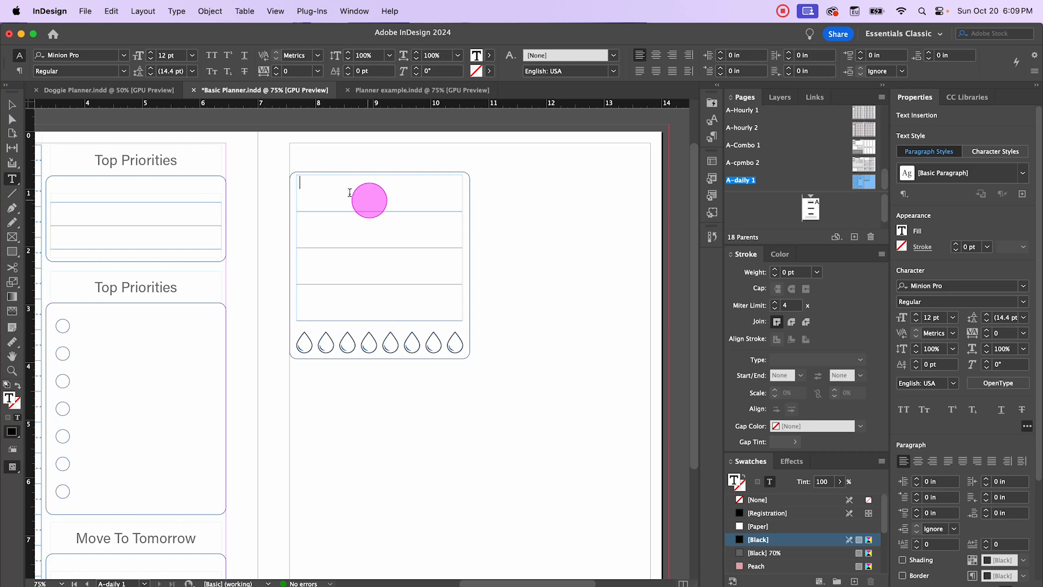
left_click_drag(326, 190, 407, 286)
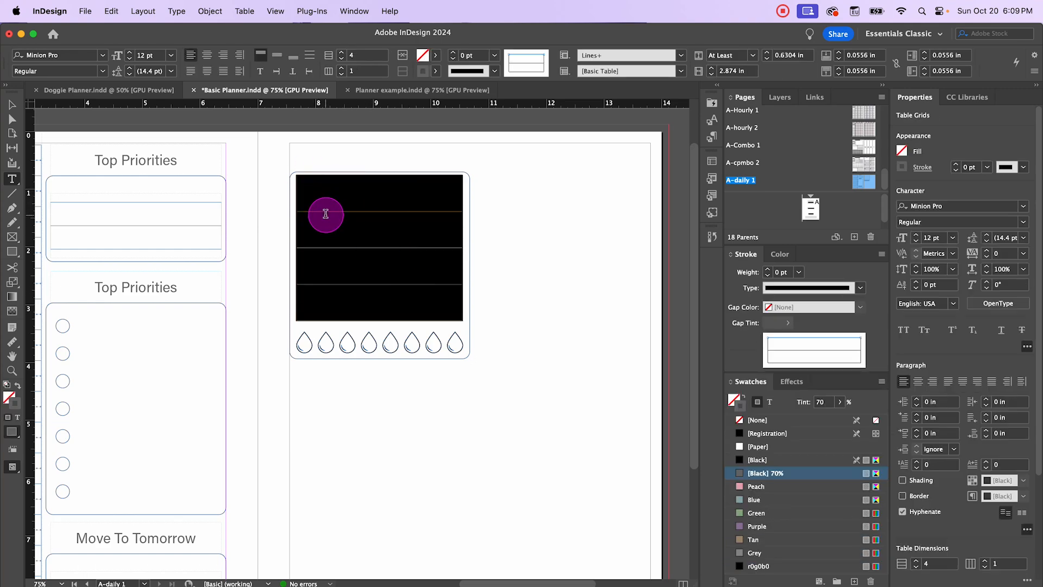
right_click(344, 193)
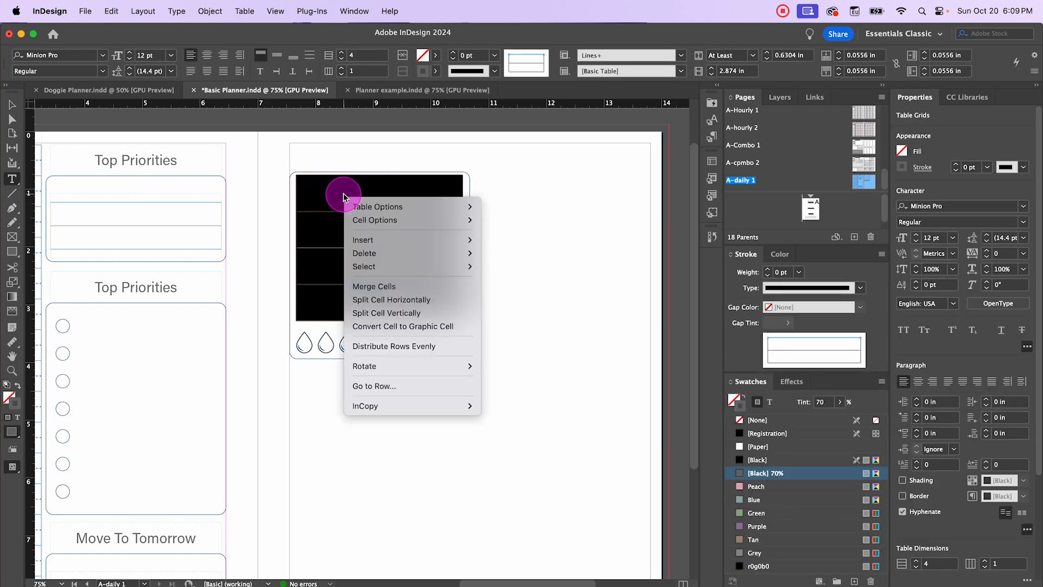
mouse_move(374, 225)
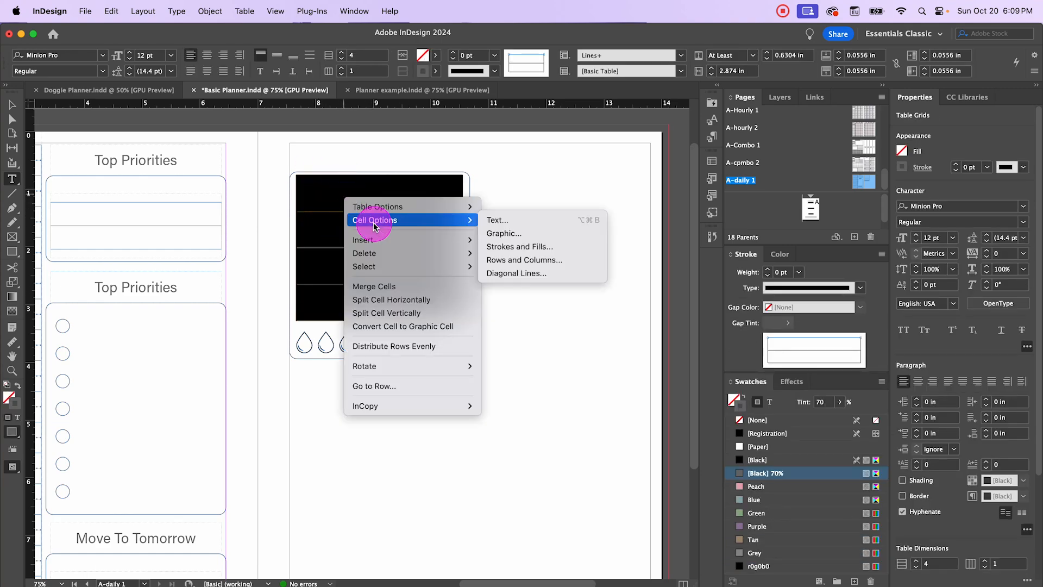
left_click(522, 227)
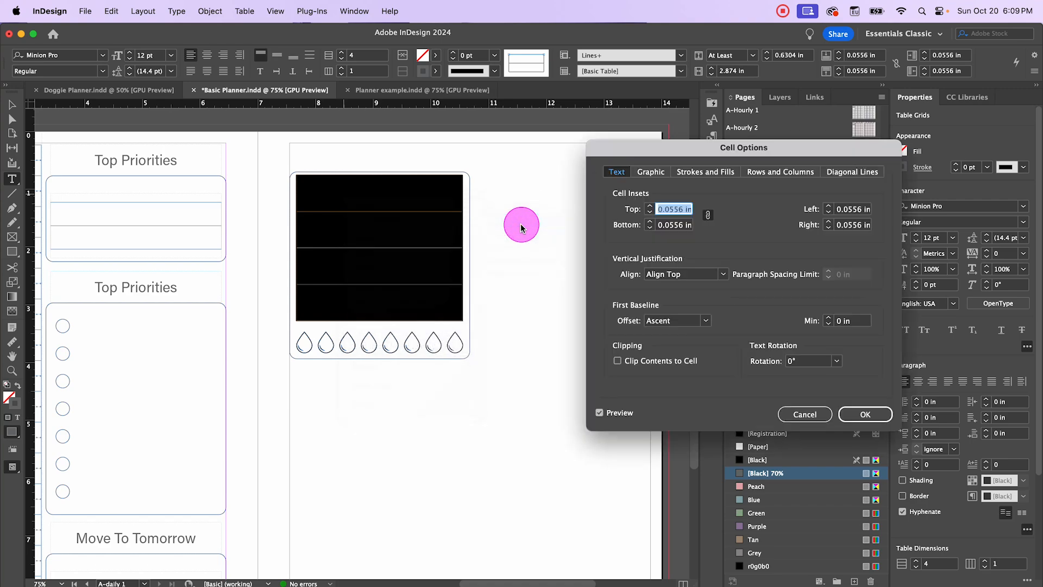
left_click(722, 272)
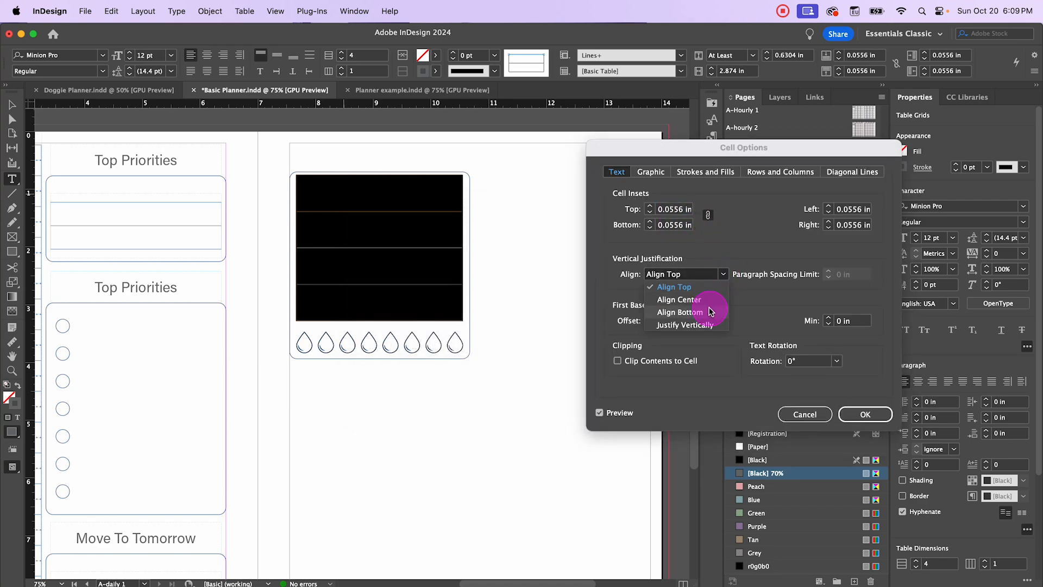
left_click(708, 300)
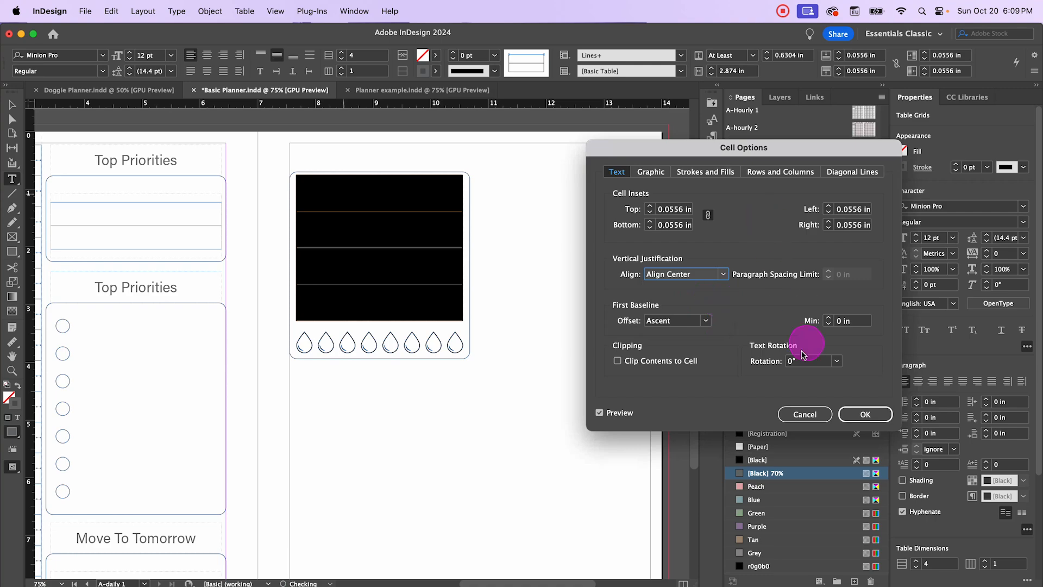
left_click(875, 414)
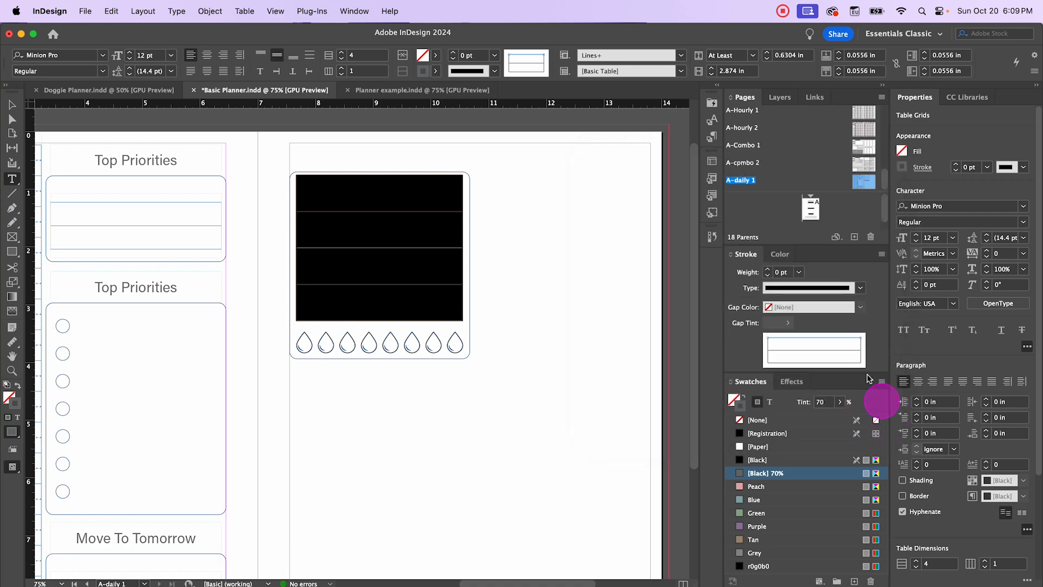
- Label the four meal table rows B, L, D and S from top to bottom
left_click(338, 195)
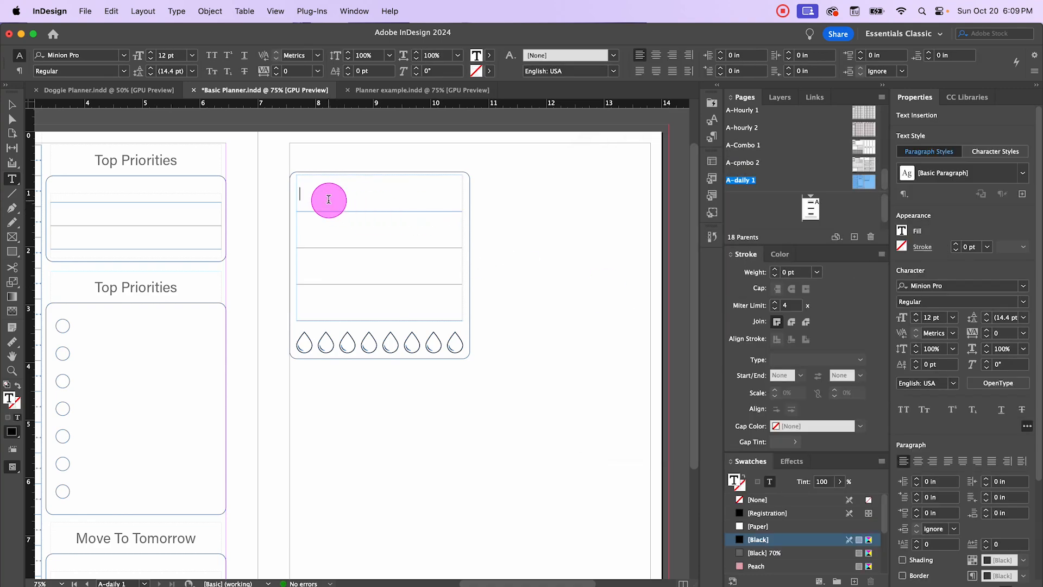
type("B")
left_click(324, 237)
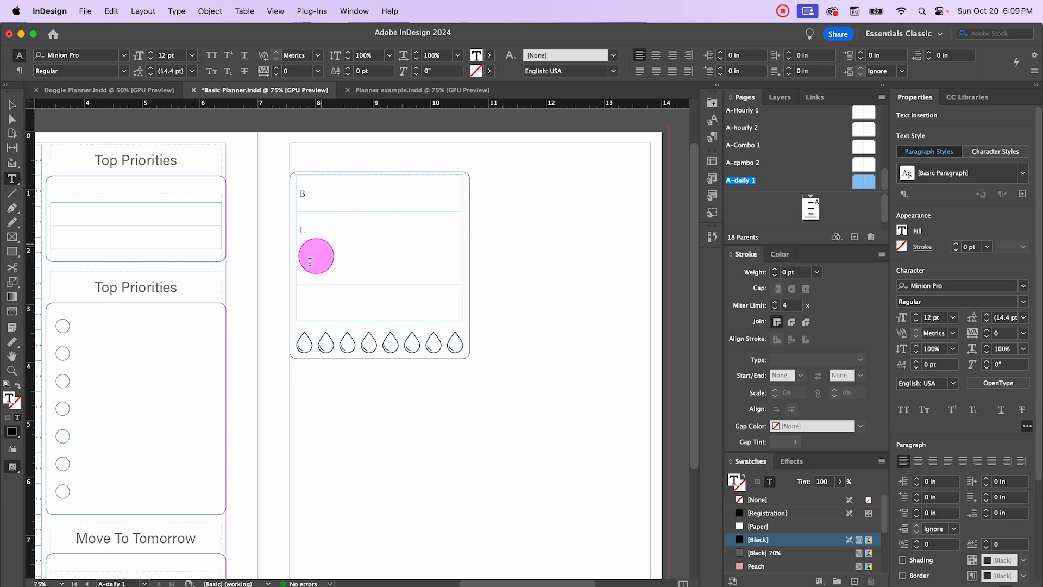
left_click(309, 265)
type("D")
left_click(320, 303)
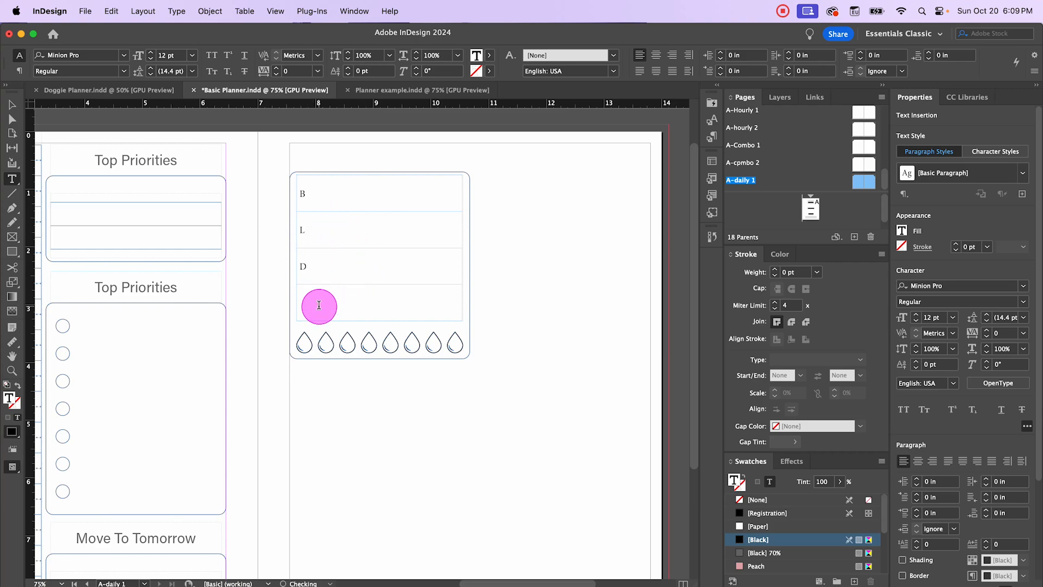
type("S")
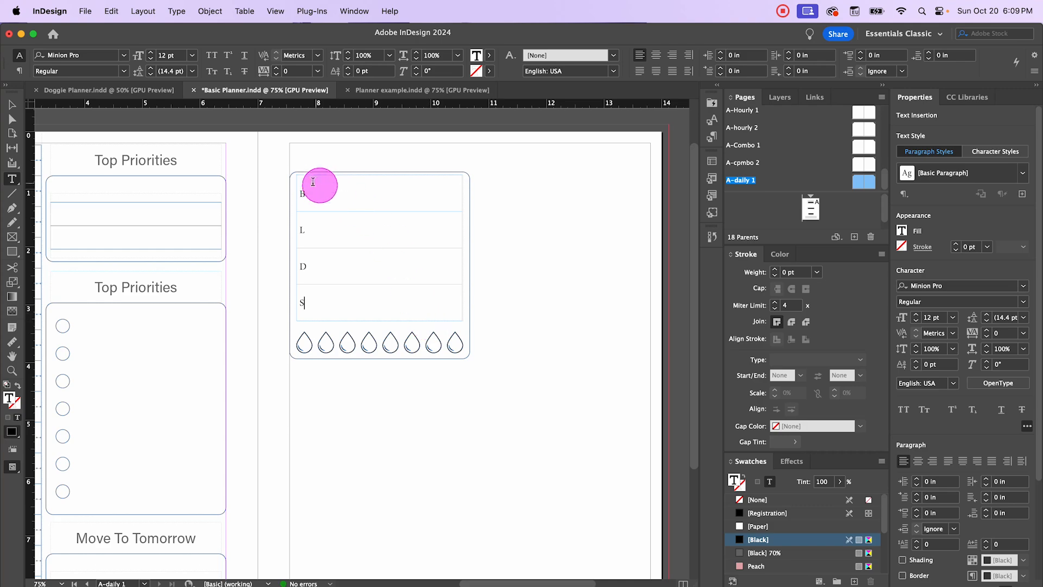
- Format the four meal labels in Adorn Roman at 17 pt
left_click_drag(309, 190, 301, 293)
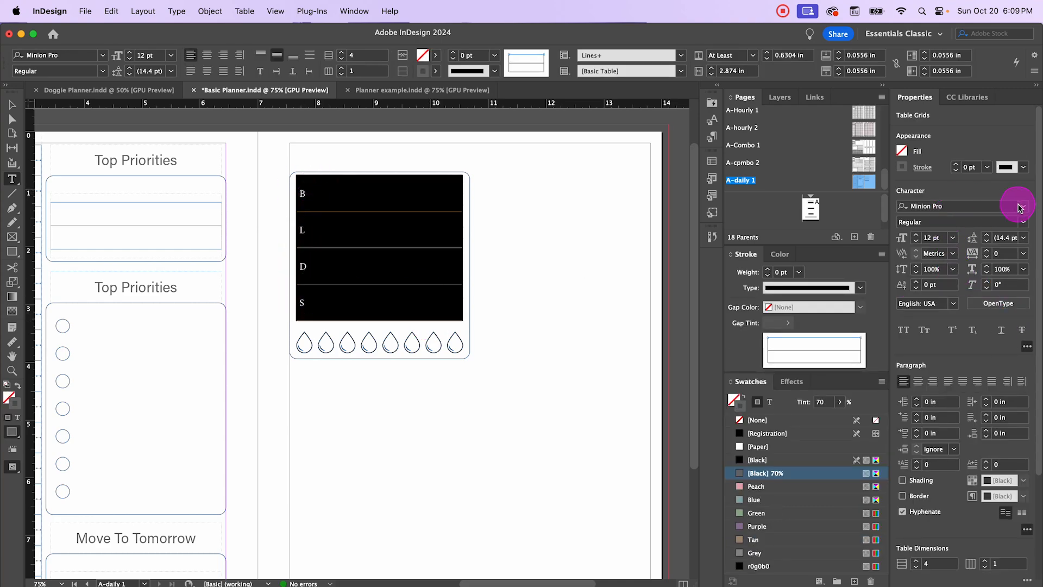
left_click(1021, 208)
left_click(858, 384)
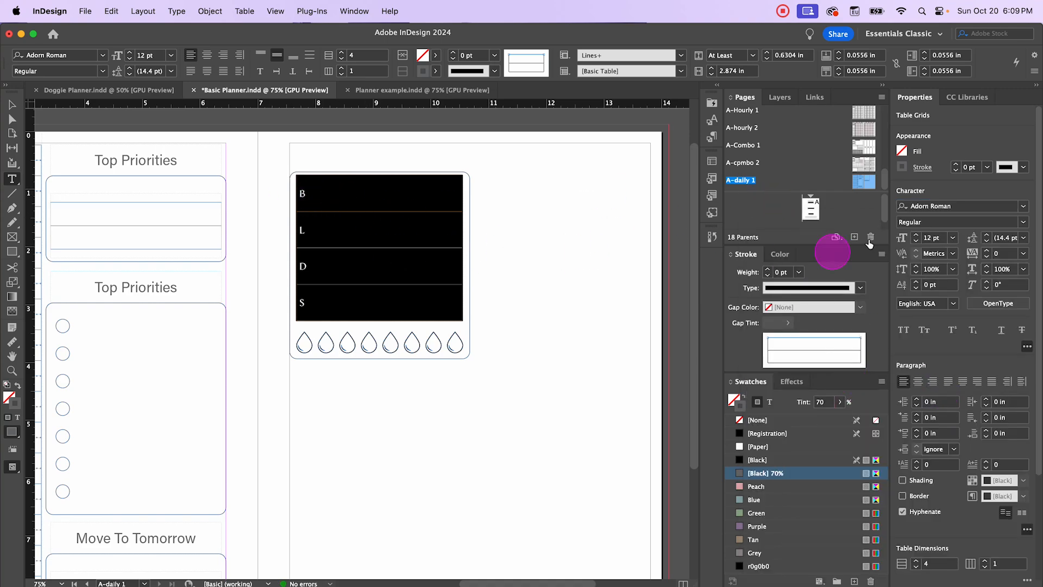
left_click(917, 235)
left_click(917, 235)
left_click(917, 235)
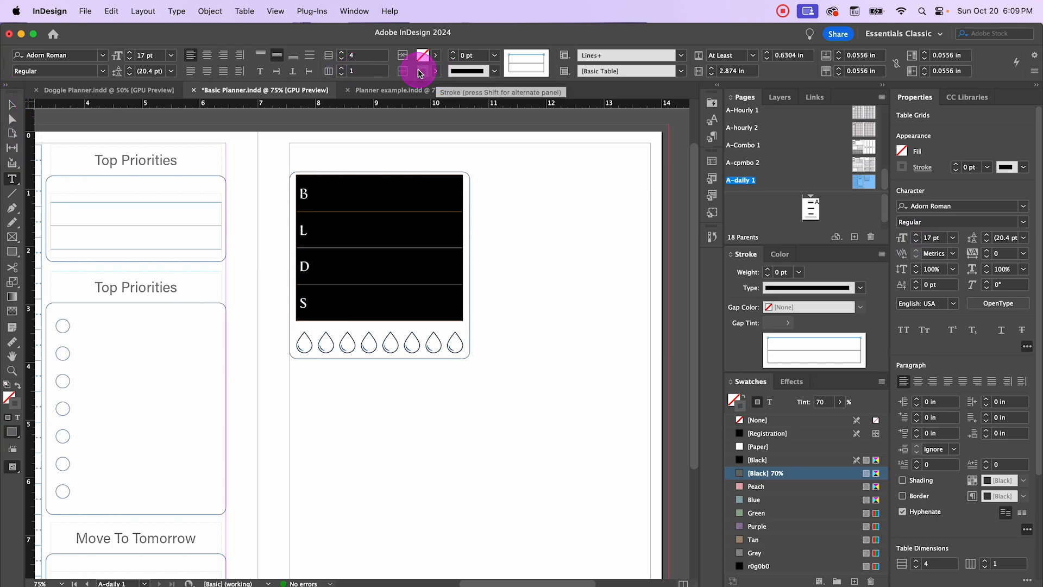
left_click(438, 73)
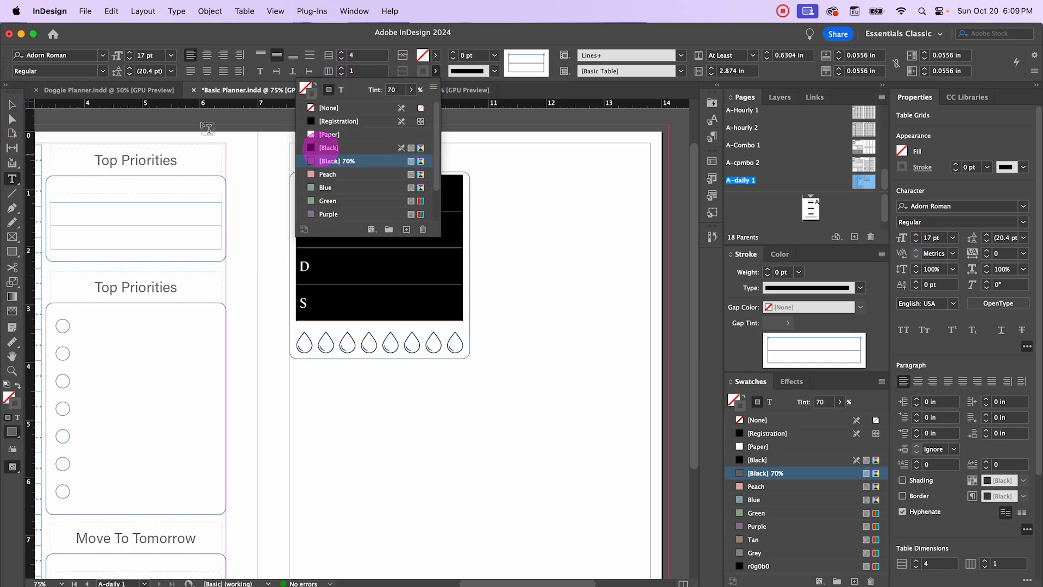
left_click(11, 105)
left_click(344, 437)
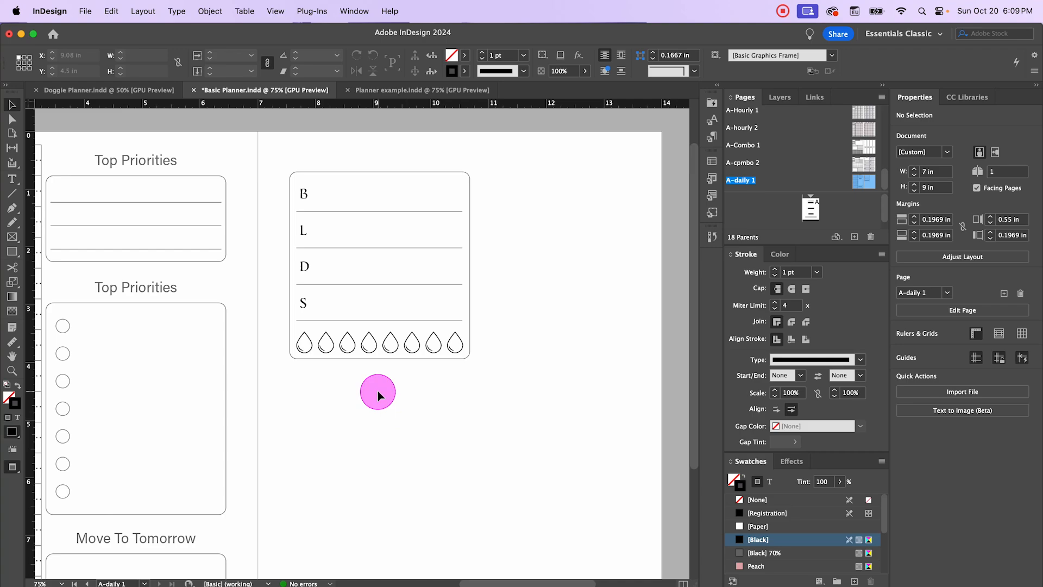
key("w")
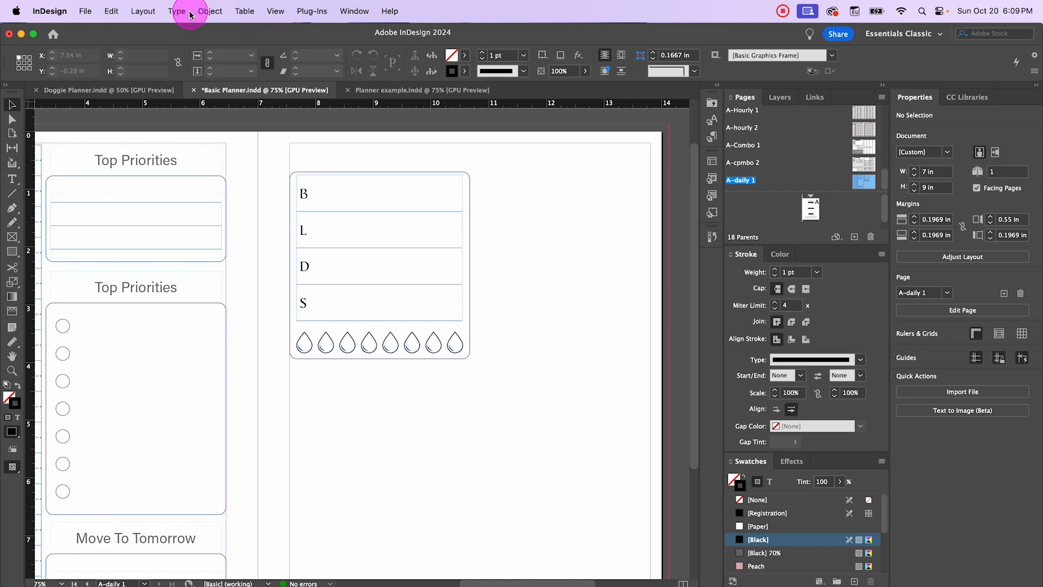
- Create a table with 7 body rows and 7 columns between the meal plan box and the right margin, matching the box's height
left_click(254, 12)
left_click(255, 31)
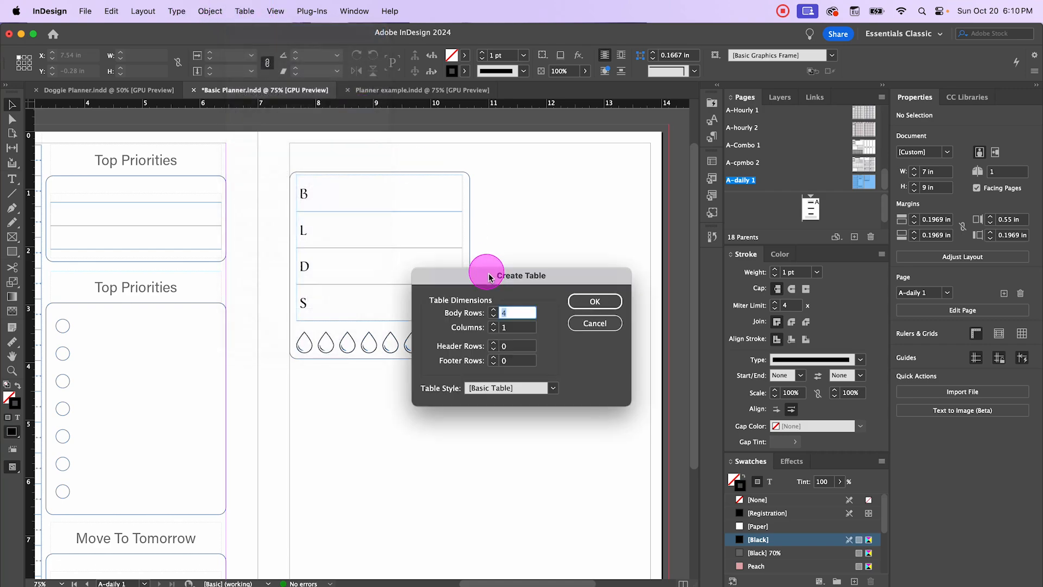
type("7")
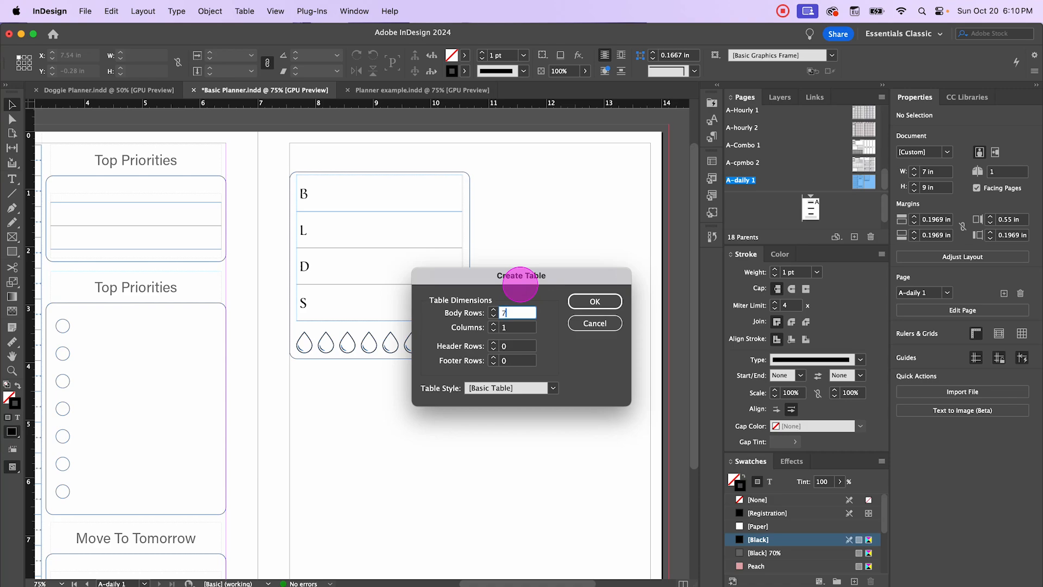
key("Tab")
type("7")
left_click(593, 301)
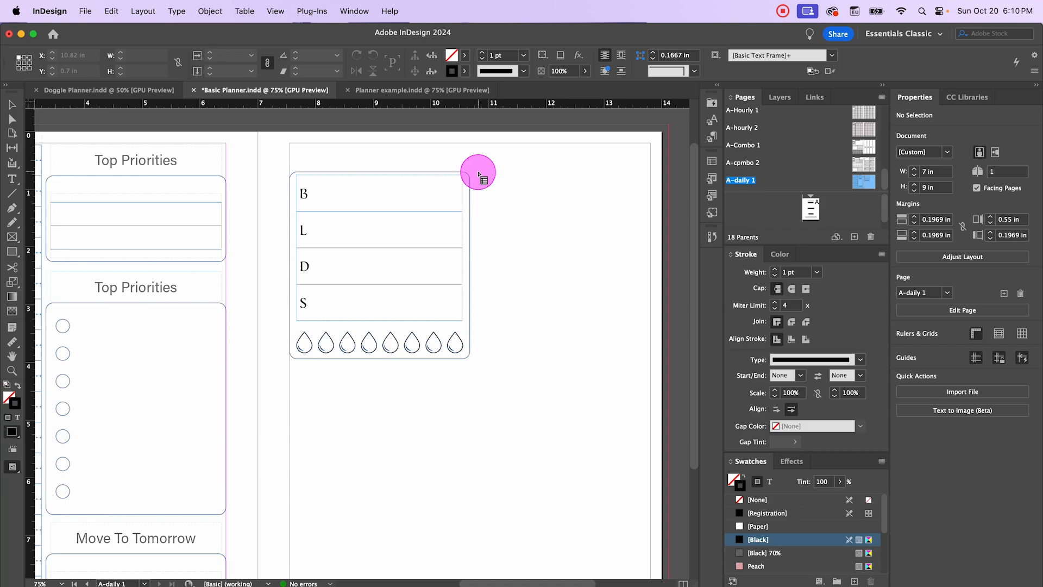
left_click_drag(479, 173, 648, 360)
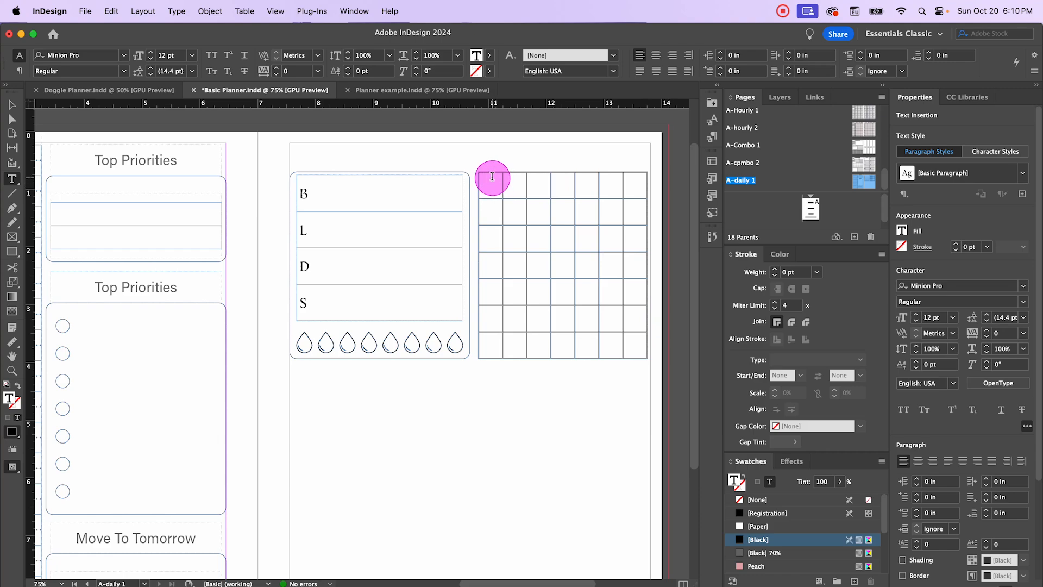
- Remove all border lines from the 7-by-7 table by setting its outer and inner cell strokes to 0 pt
key("super+alt+a")
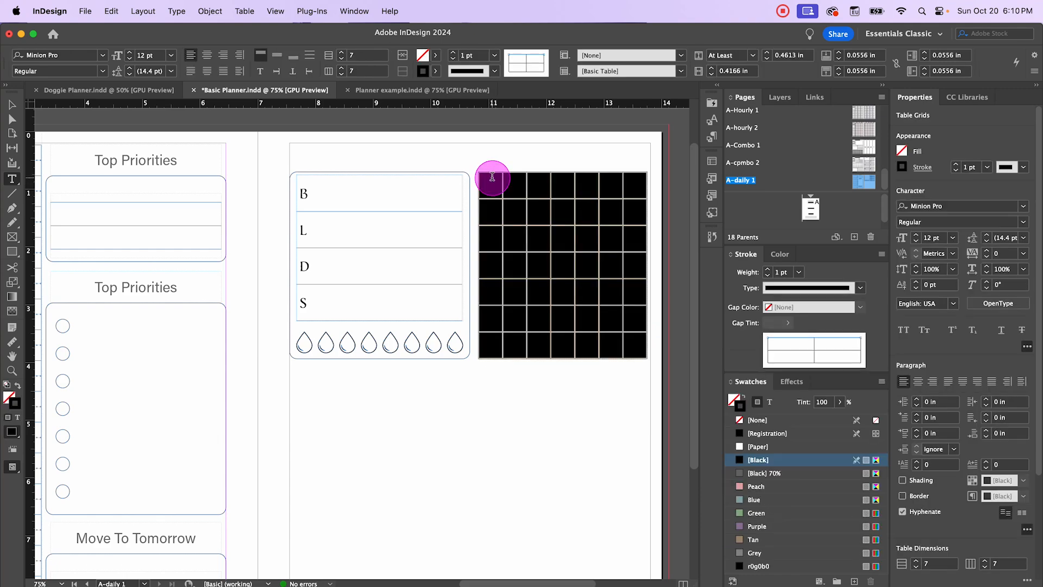
left_click(545, 66)
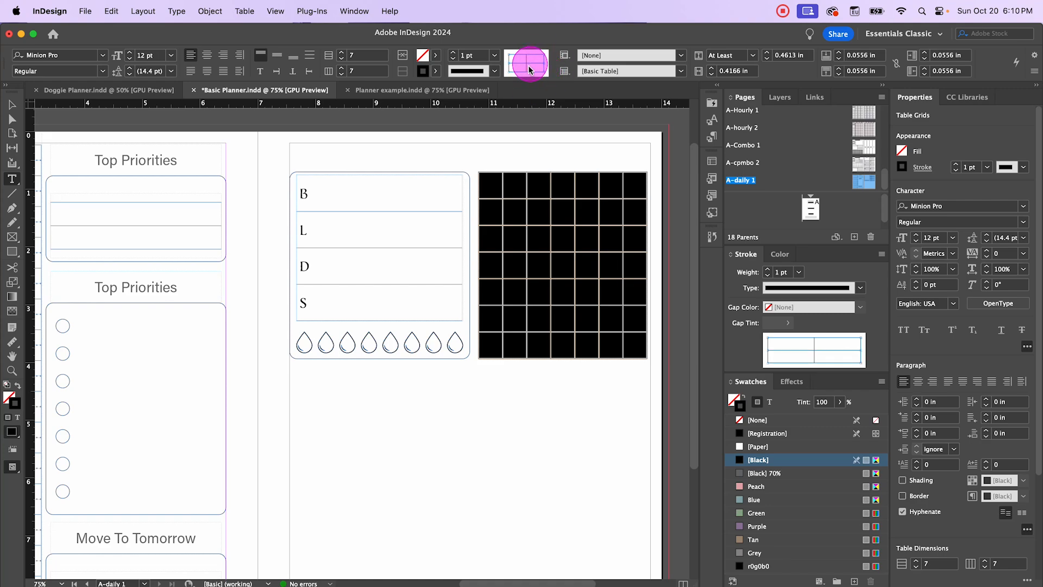
left_click(511, 70)
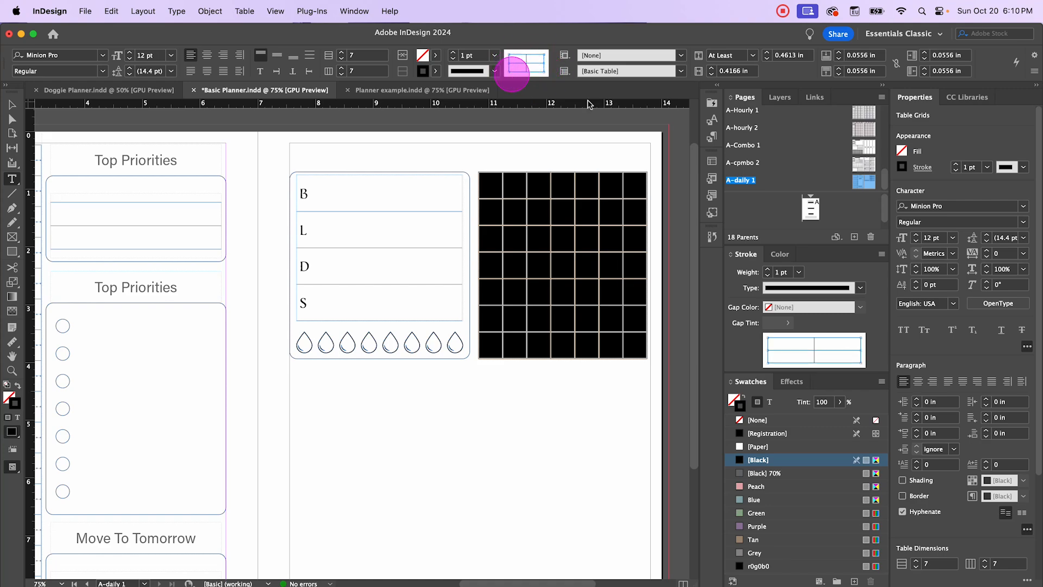
left_click(494, 54)
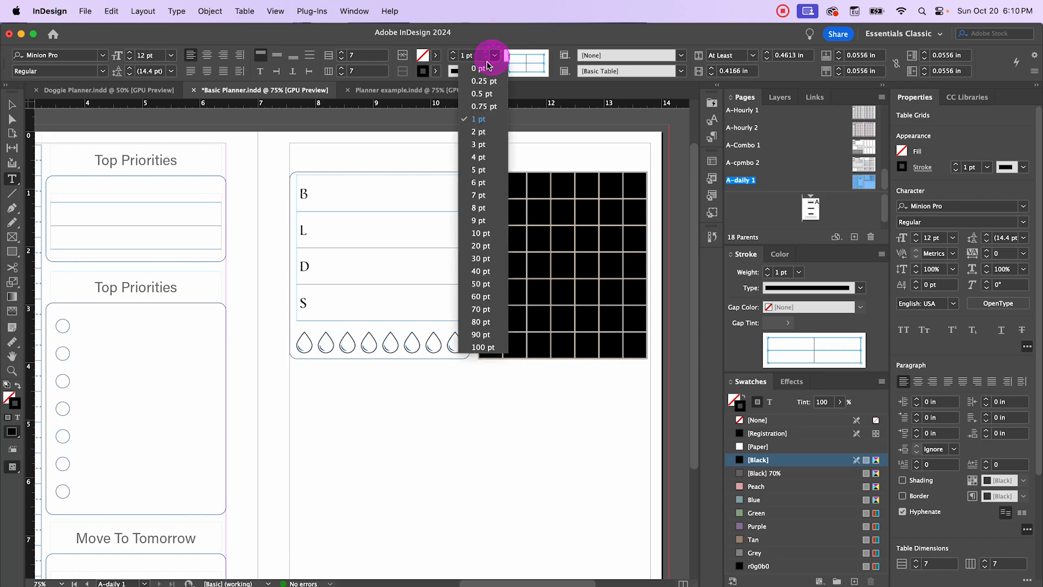
left_click(486, 67)
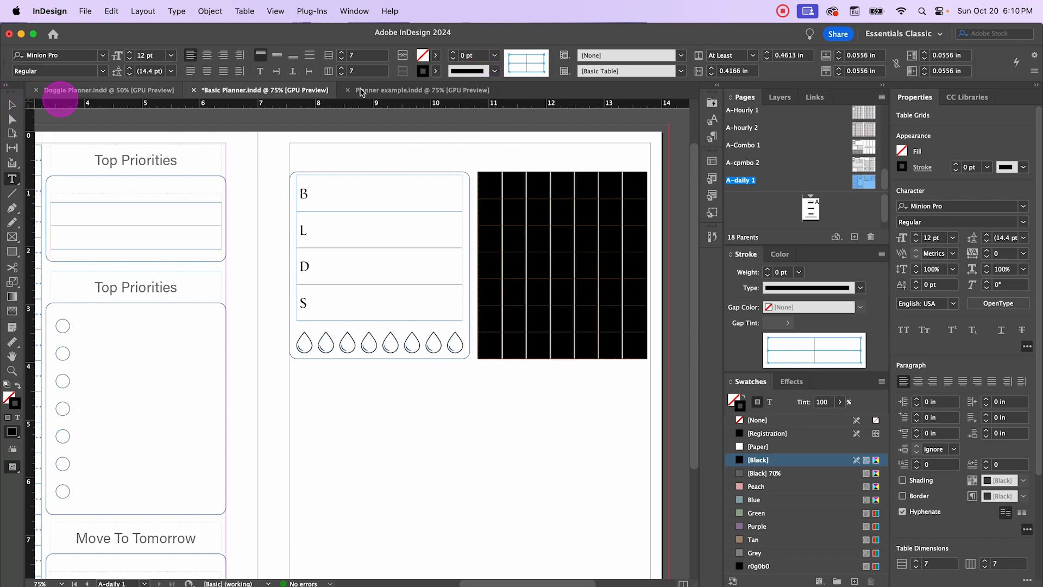
left_click(524, 64)
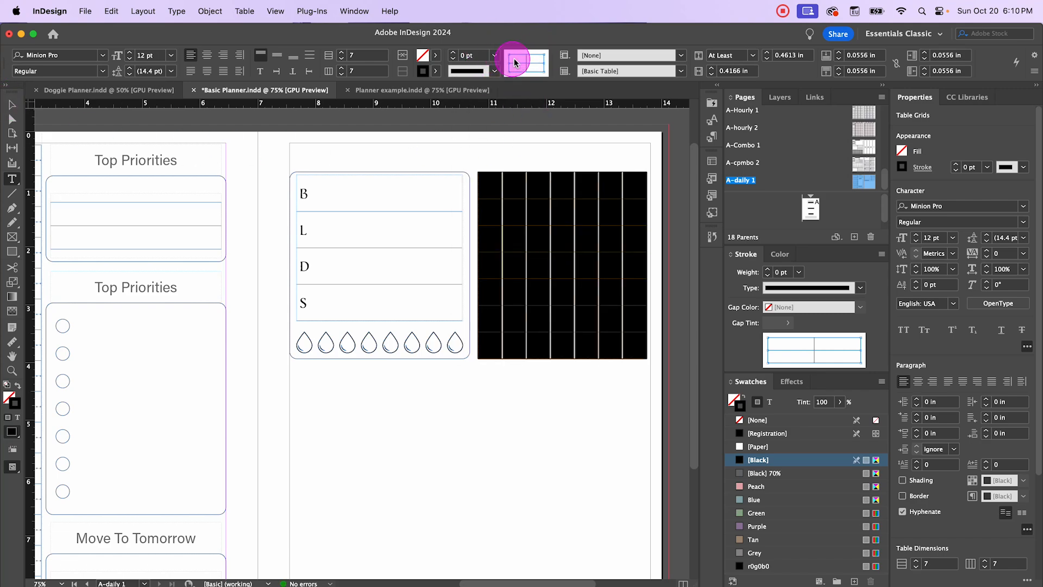
left_click(527, 61)
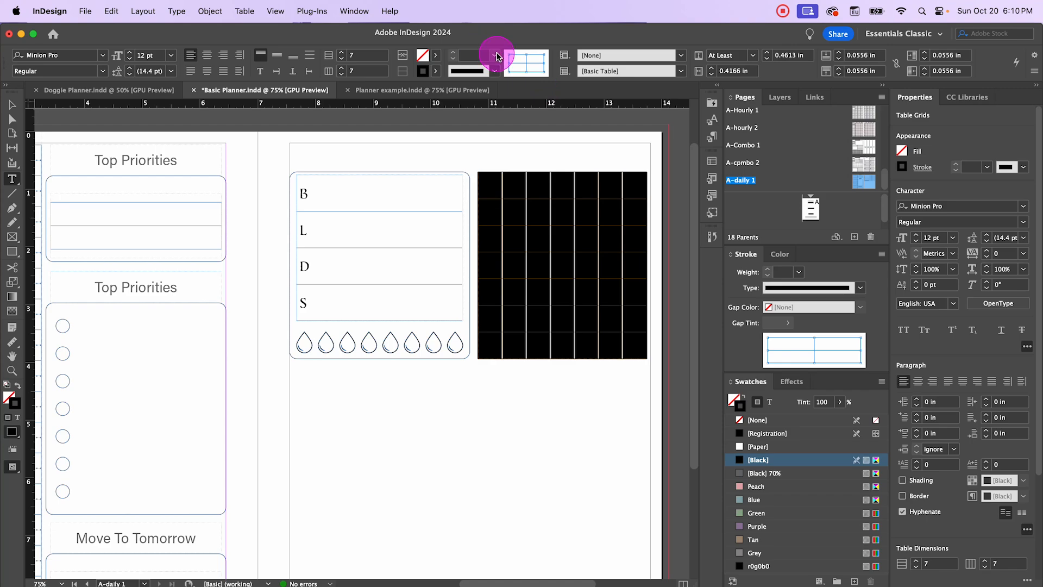
left_click(497, 57)
left_click(488, 69)
left_click(12, 105)
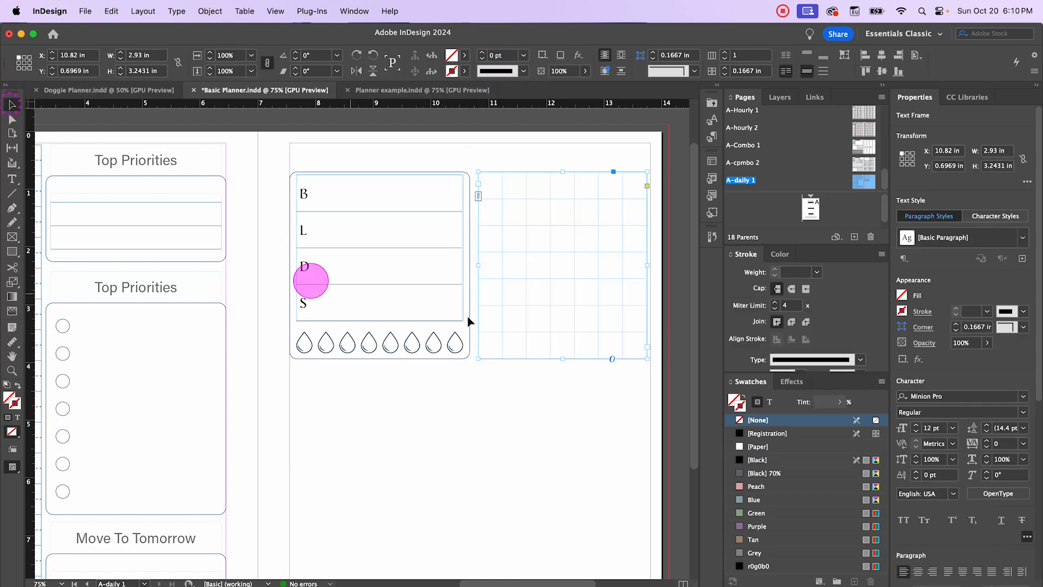
left_click(606, 399)
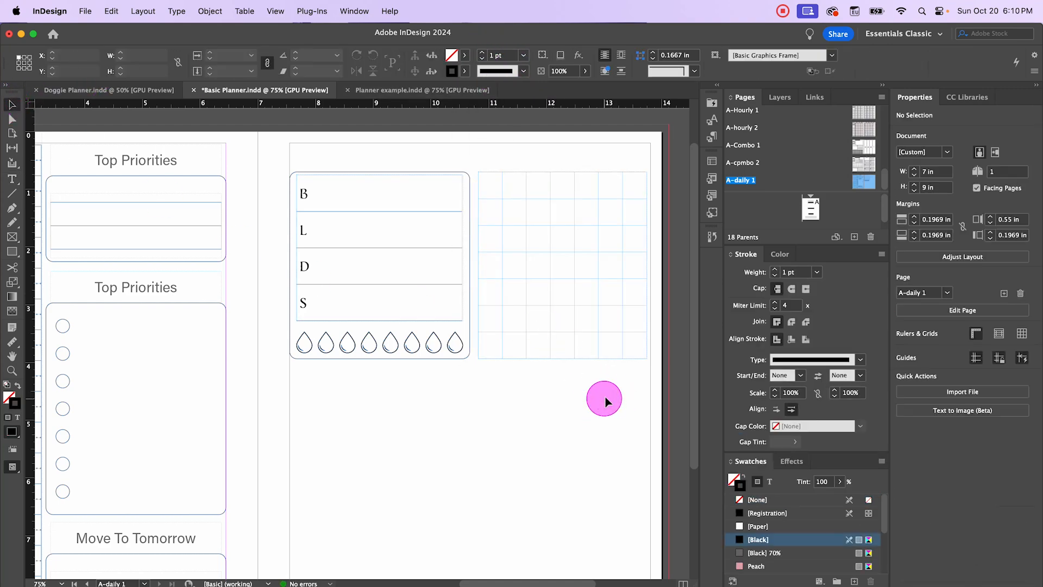
- Set the table's first row to Align Center vertical justification with 0 in cell insets on all sides
double_click(487, 186)
left_click_drag(488, 183, 628, 186)
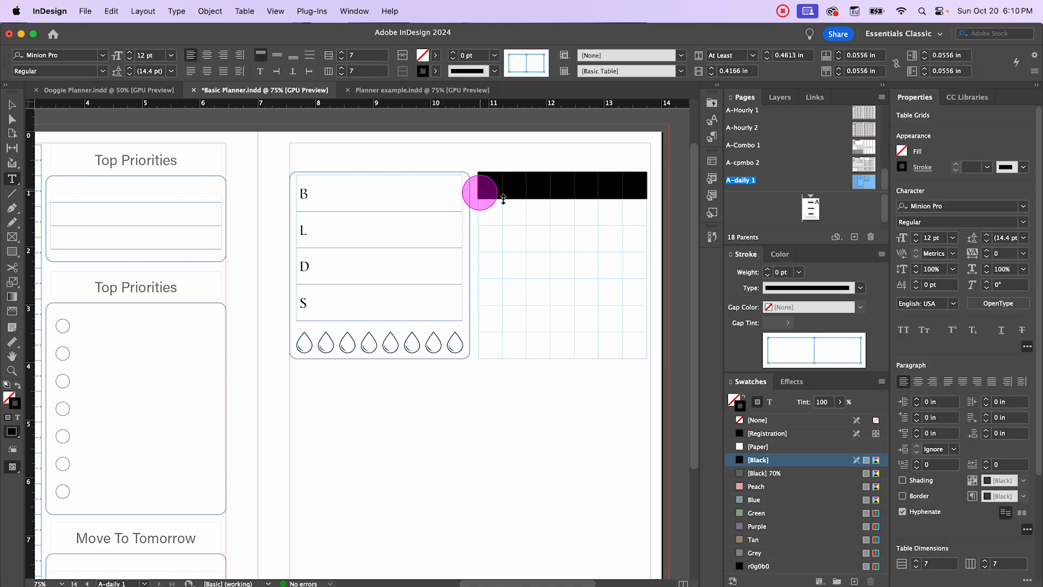
right_click(530, 177)
mouse_move(553, 207)
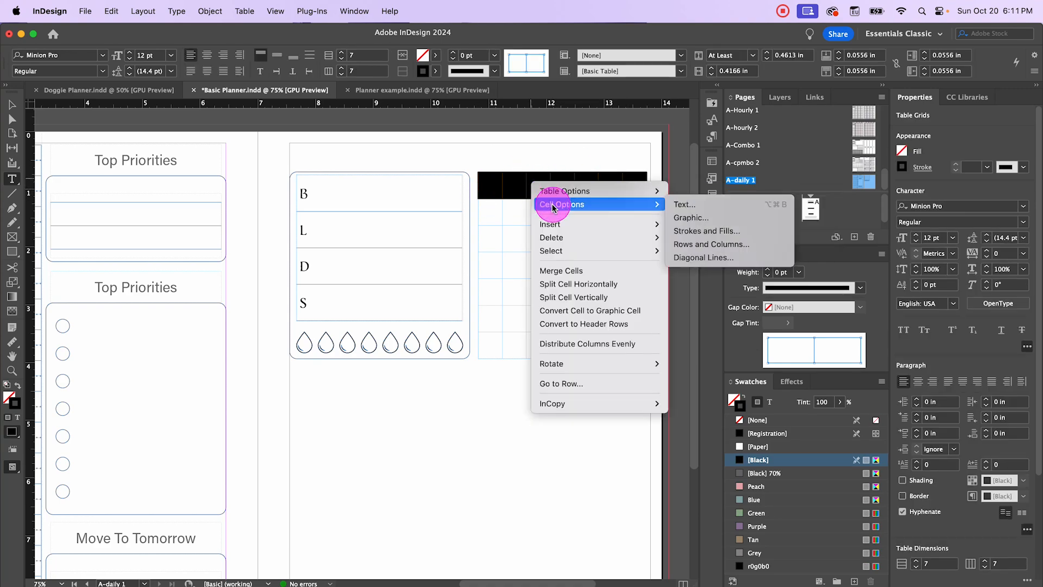
left_click(687, 210)
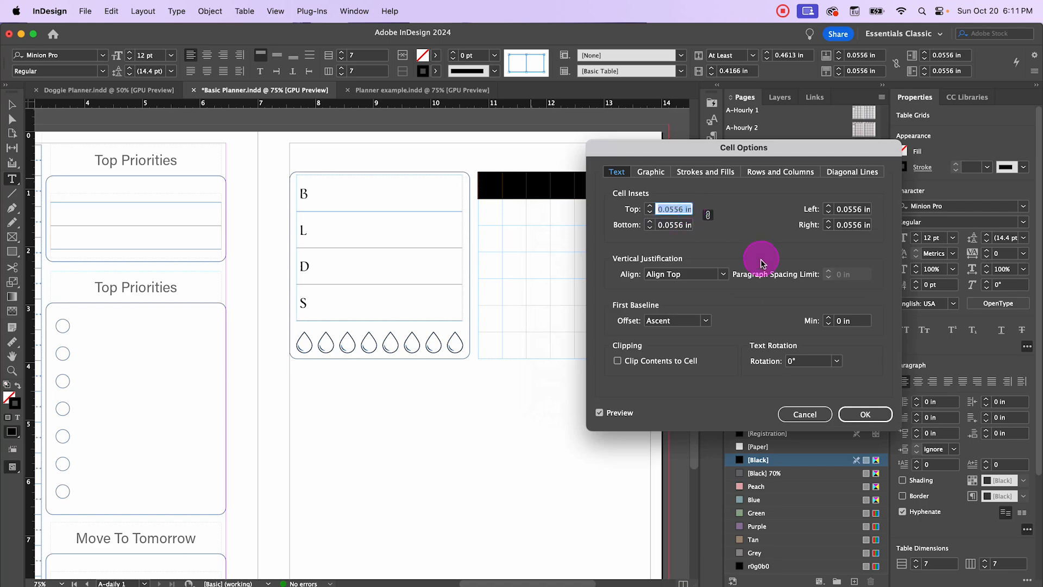
left_click(723, 275)
left_click(708, 301)
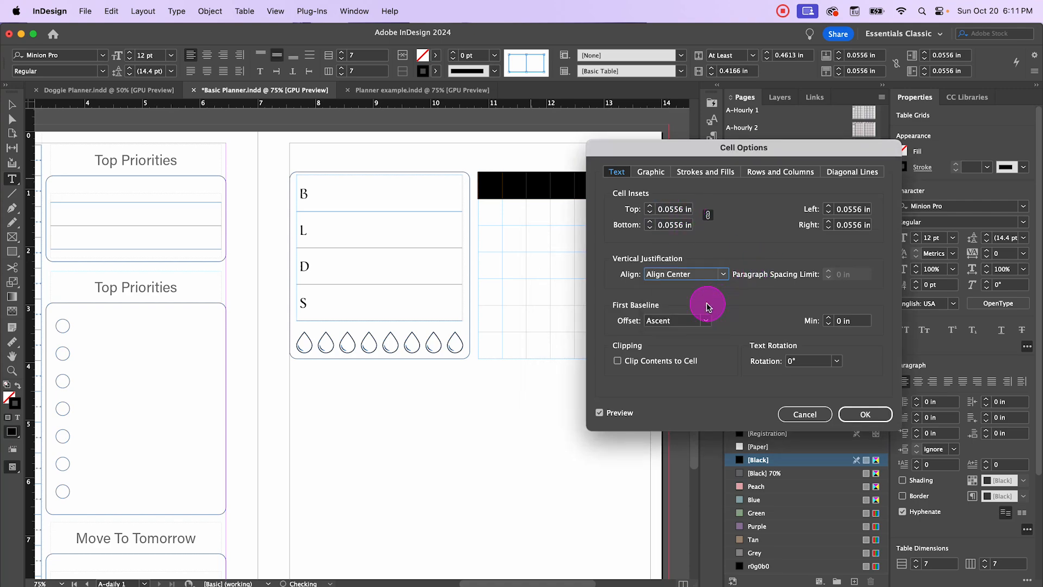
left_click(652, 228)
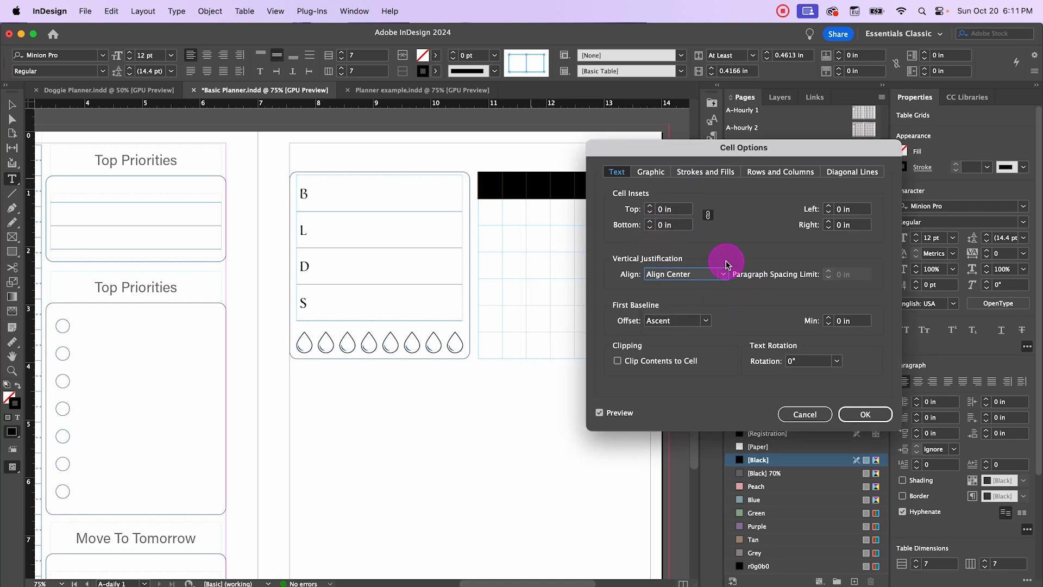
left_click(855, 413)
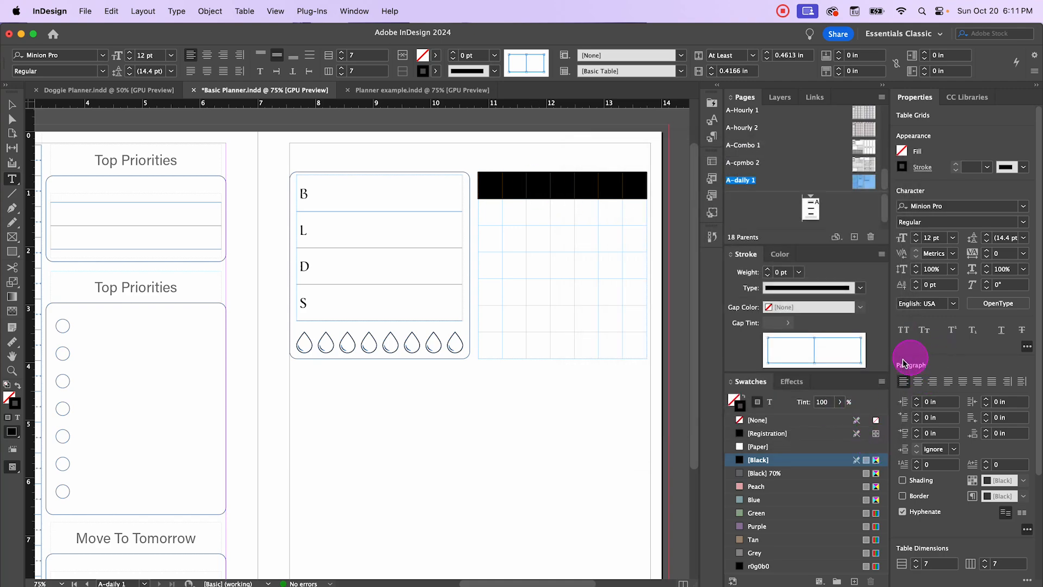
- Center the first row's text horizontally and apply the MINI Calendar Headers paragraph style
left_click(922, 382)
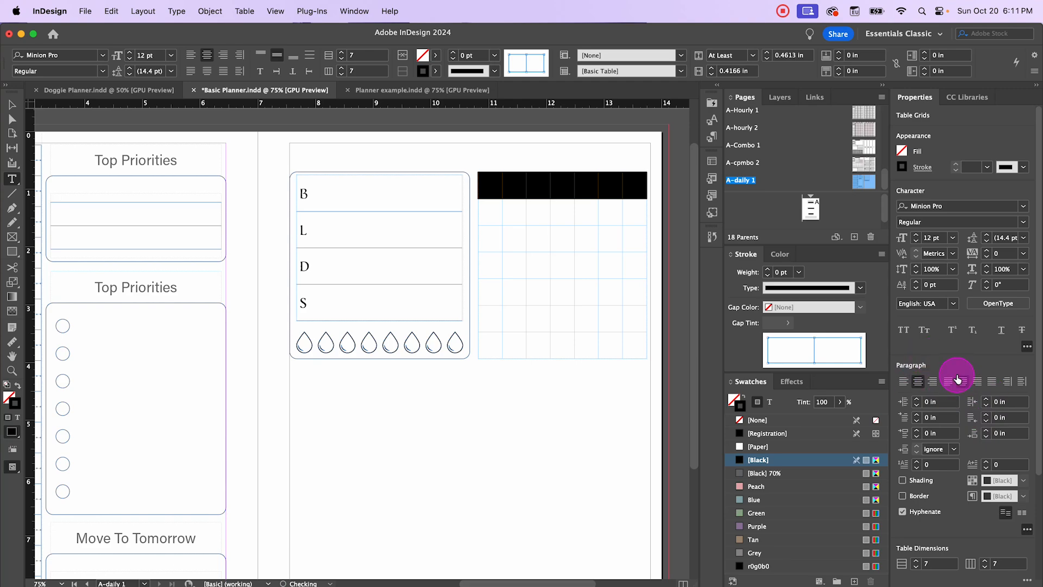
left_click(714, 140)
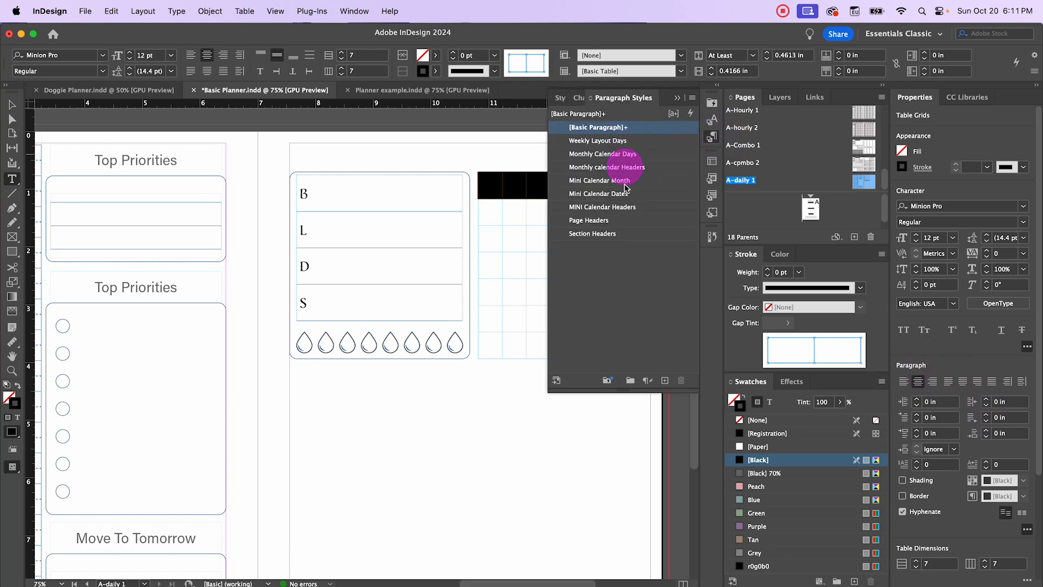
left_click(612, 208)
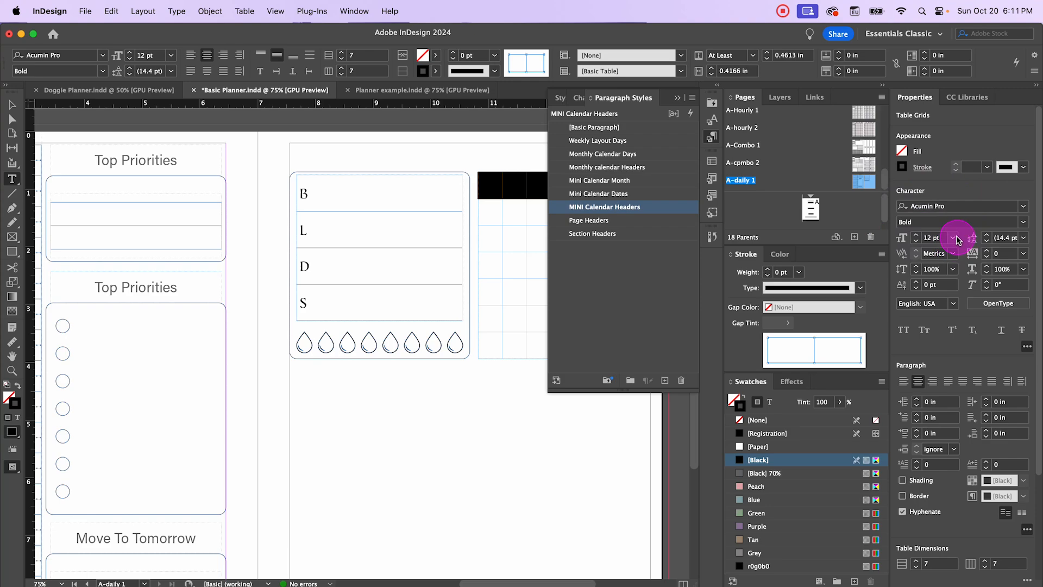
- Fill the table's first row with the weekday initials S, M, T, W, T, F and S
left_click(489, 185)
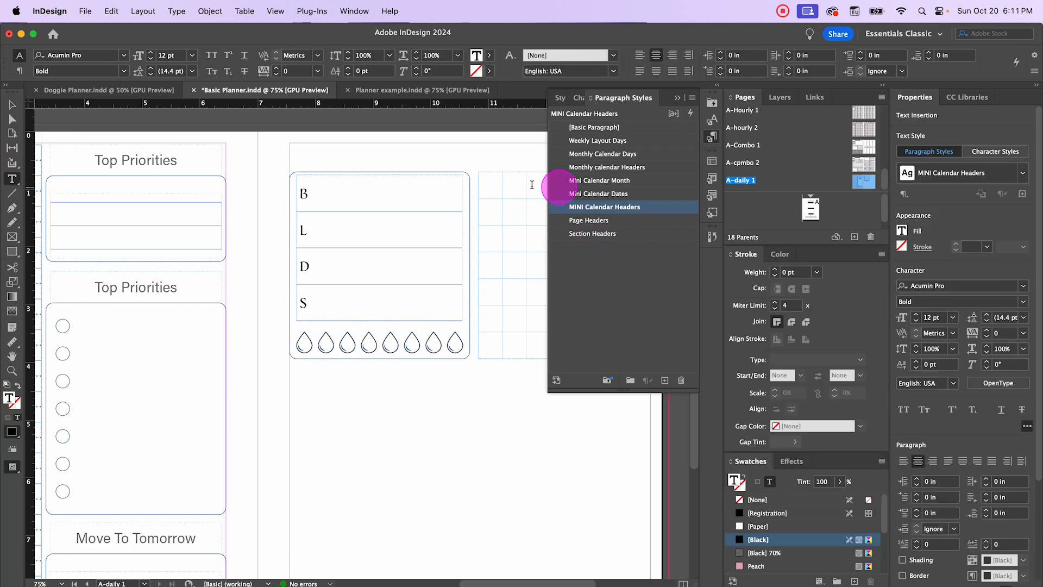
left_click(677, 98)
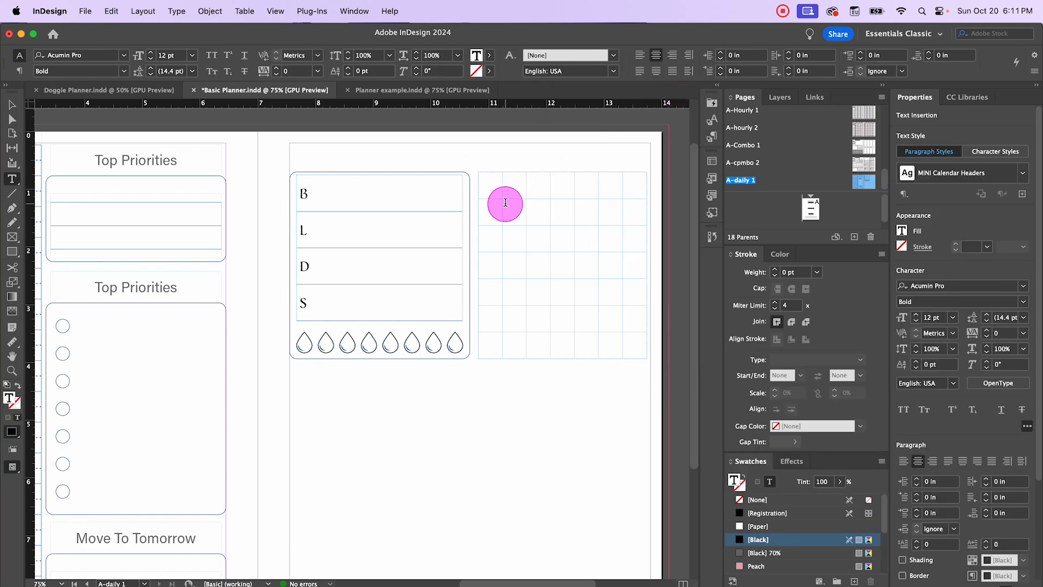
type("S")
key("Tab")
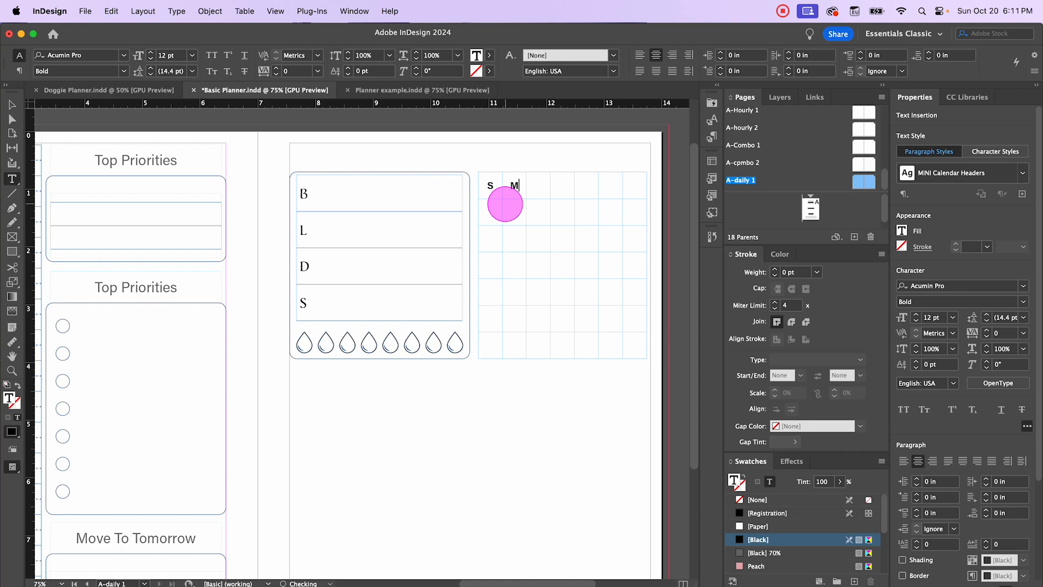
type("W T")
key("Tab")
type("S")
- Increase the weekday initials' font size to 16 pt
left_click_drag(490, 185, 626, 186)
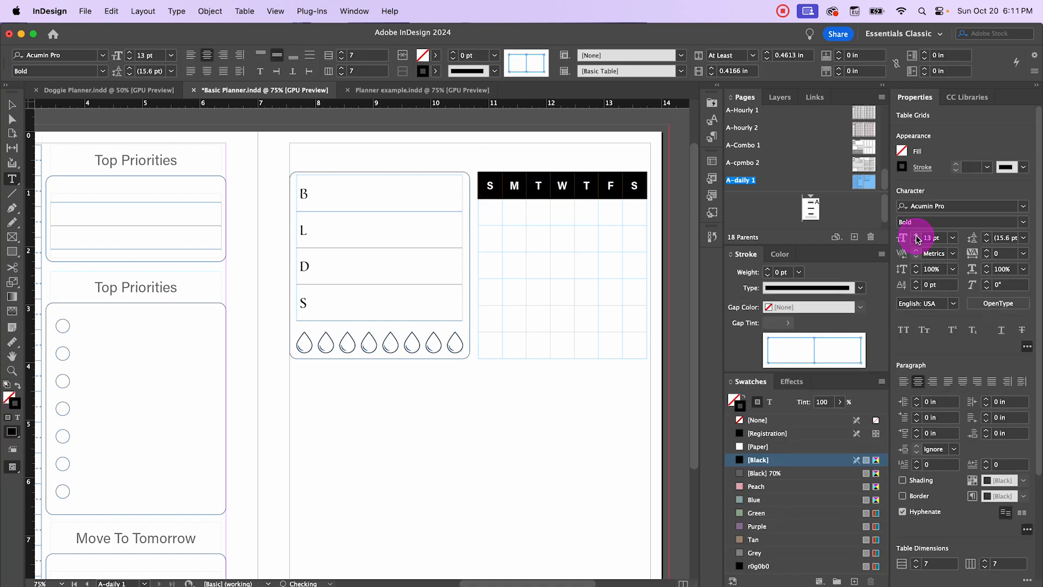
left_click(917, 237)
left_click(917, 238)
left_click(917, 238)
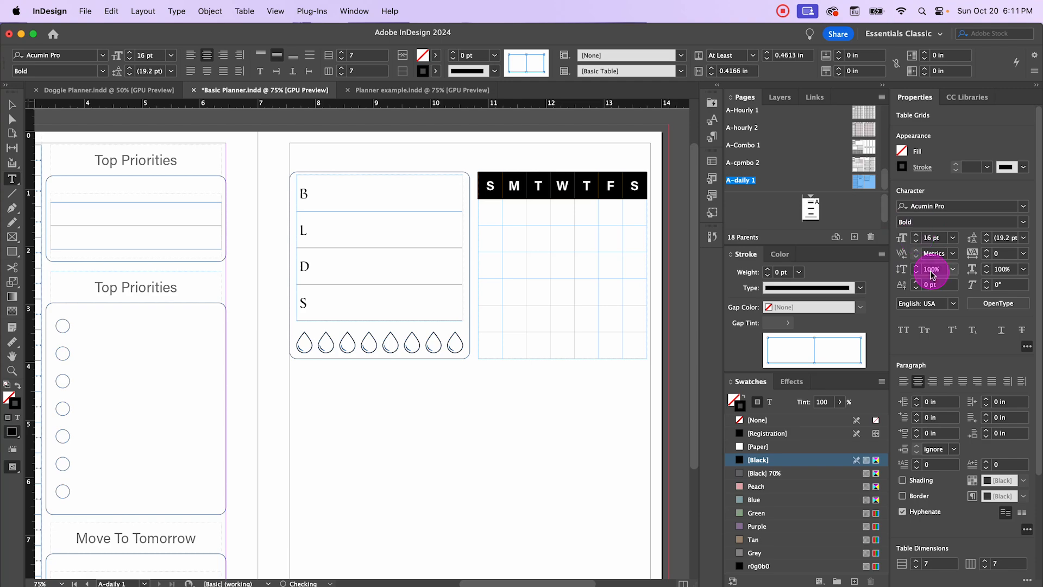
left_click(12, 104)
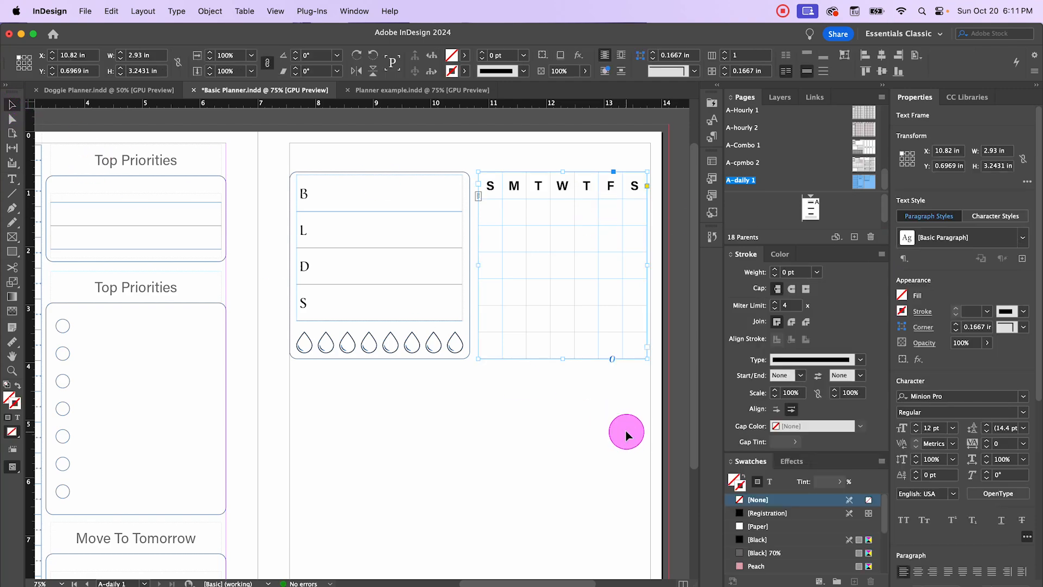
left_click(626, 433)
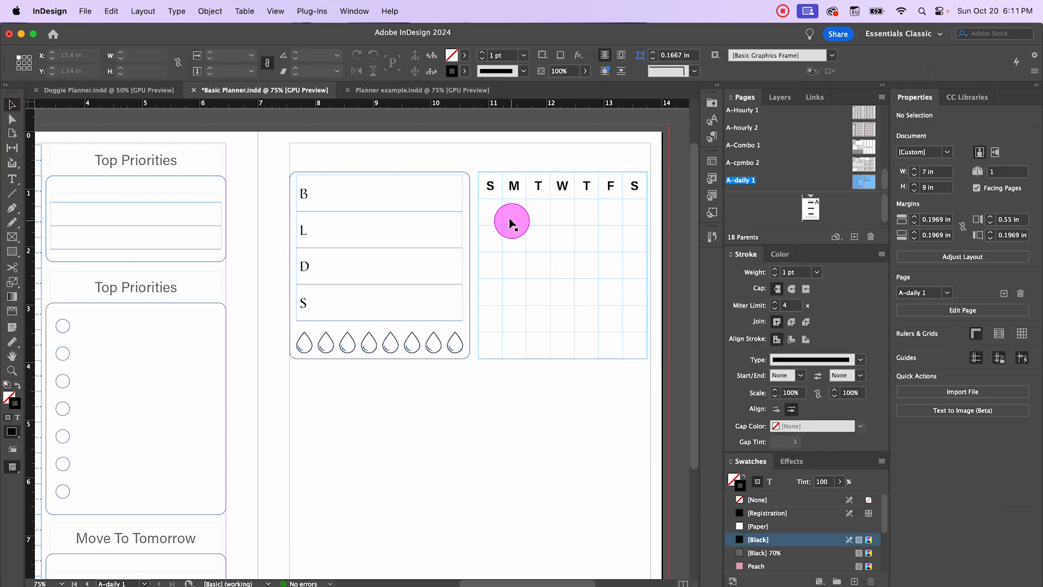
- Set the vertical justification of the six rows below the weekday initials to Align Center
double_click(493, 209)
left_click_drag(507, 216, 629, 340)
right_click(537, 225)
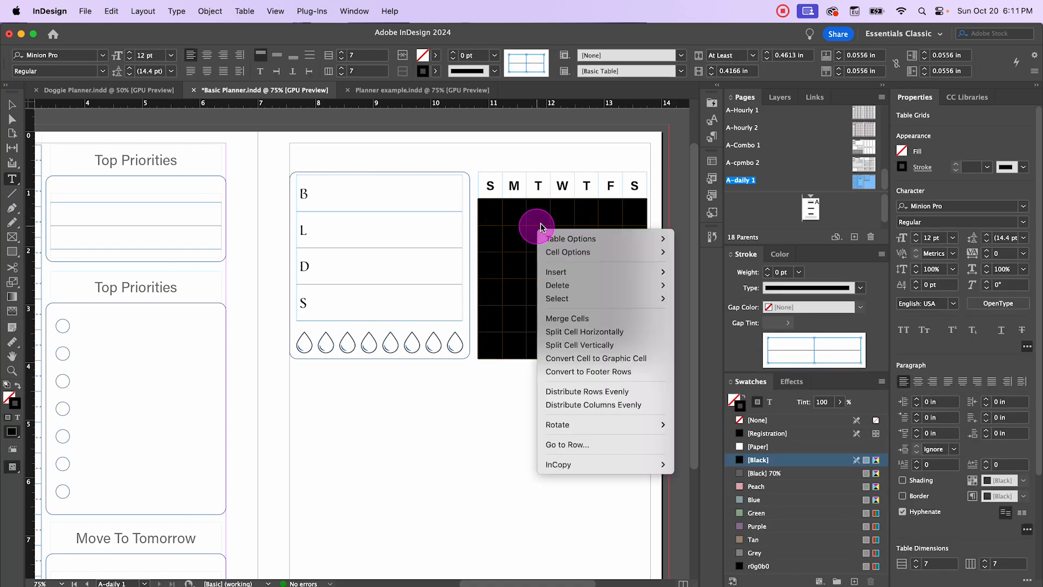
mouse_move(598, 252)
left_click(709, 253)
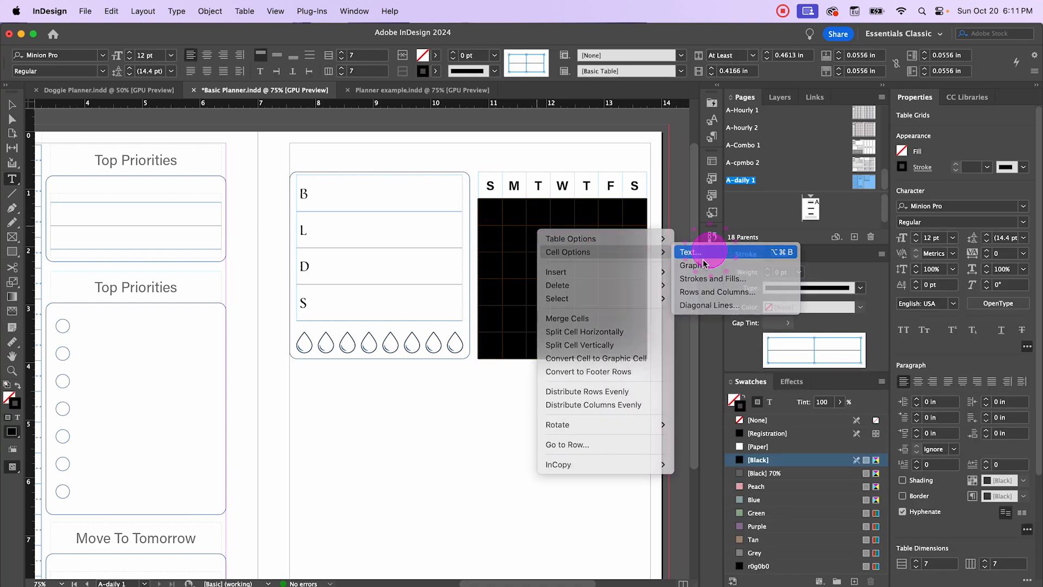
left_click(723, 274)
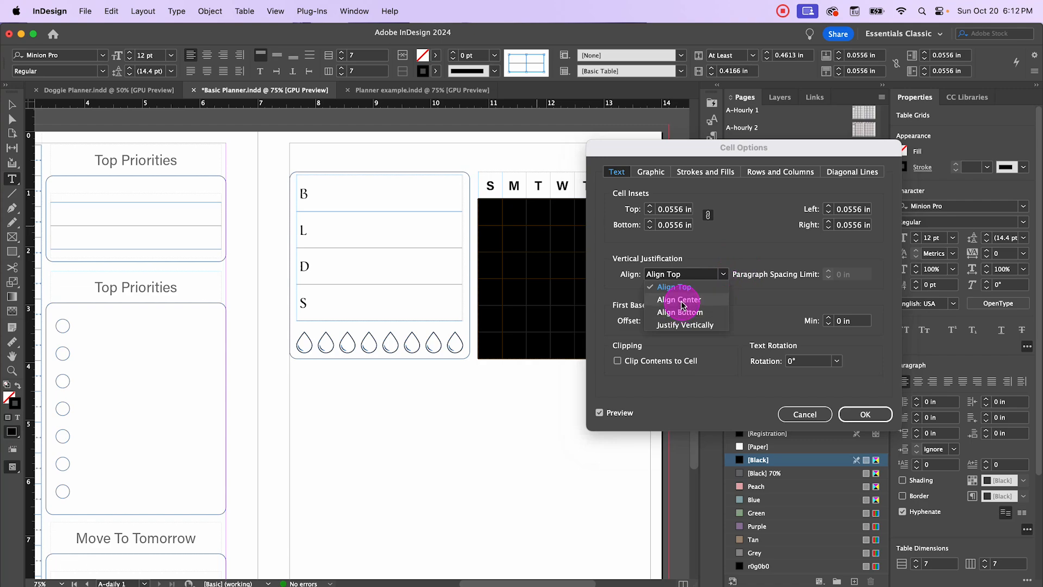
left_click(680, 300)
left_click(865, 414)
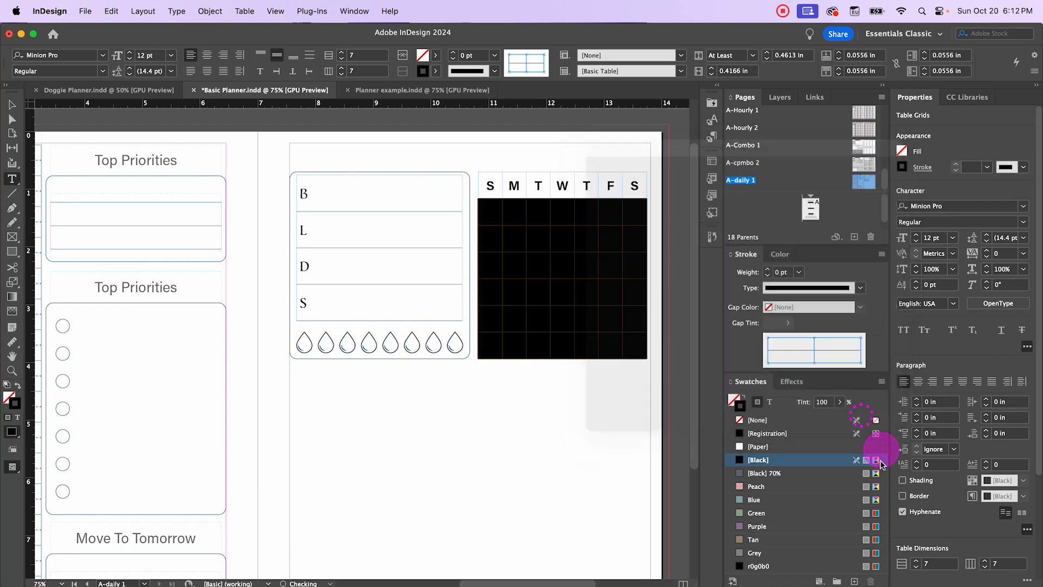
- Center the six date rows' text horizontally and apply the Mini Calendar Dates paragraph style, then place the text cursor under Monday
left_click(922, 388)
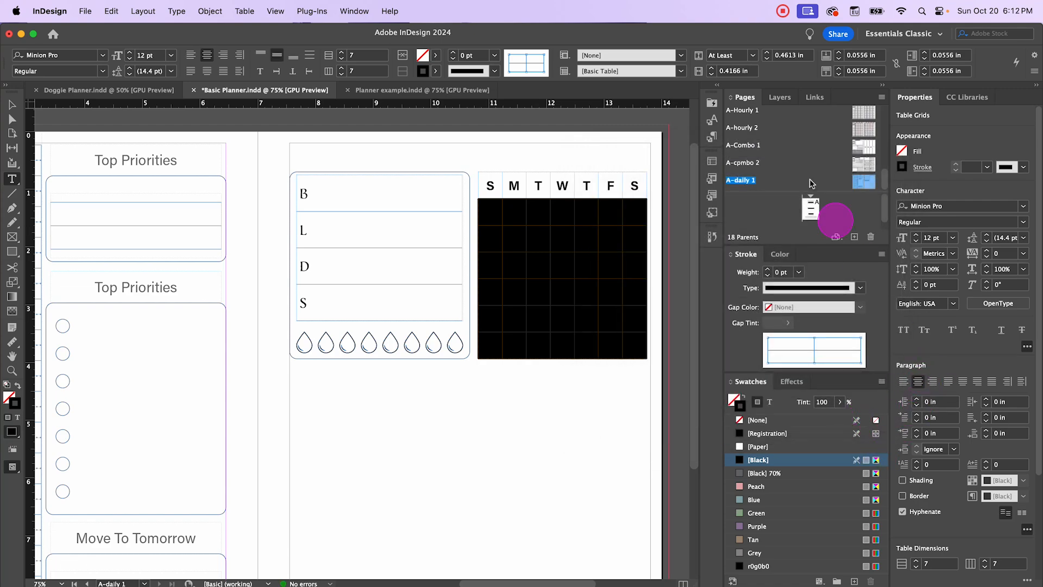
left_click(715, 138)
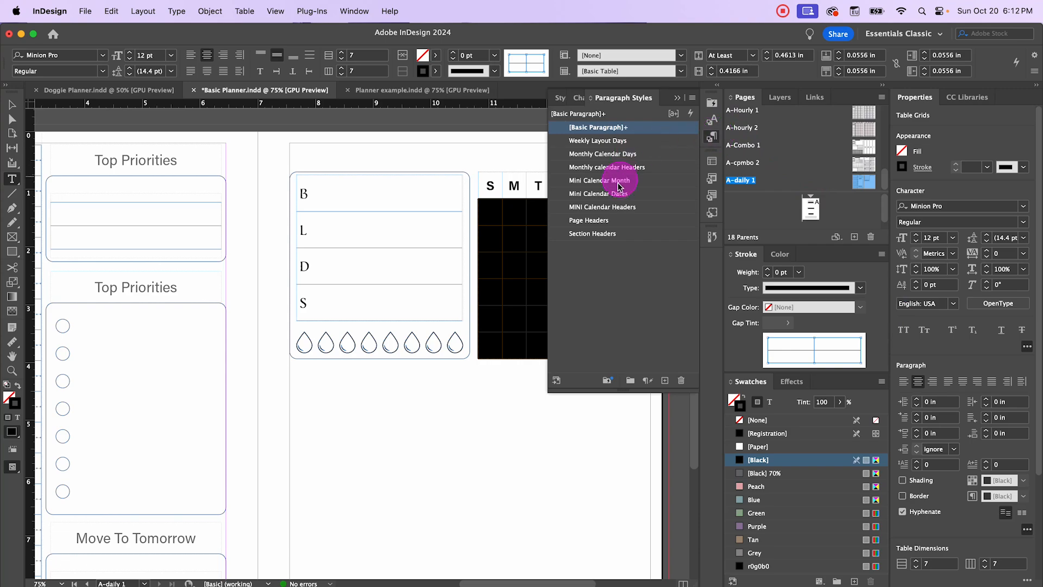
left_click(615, 195)
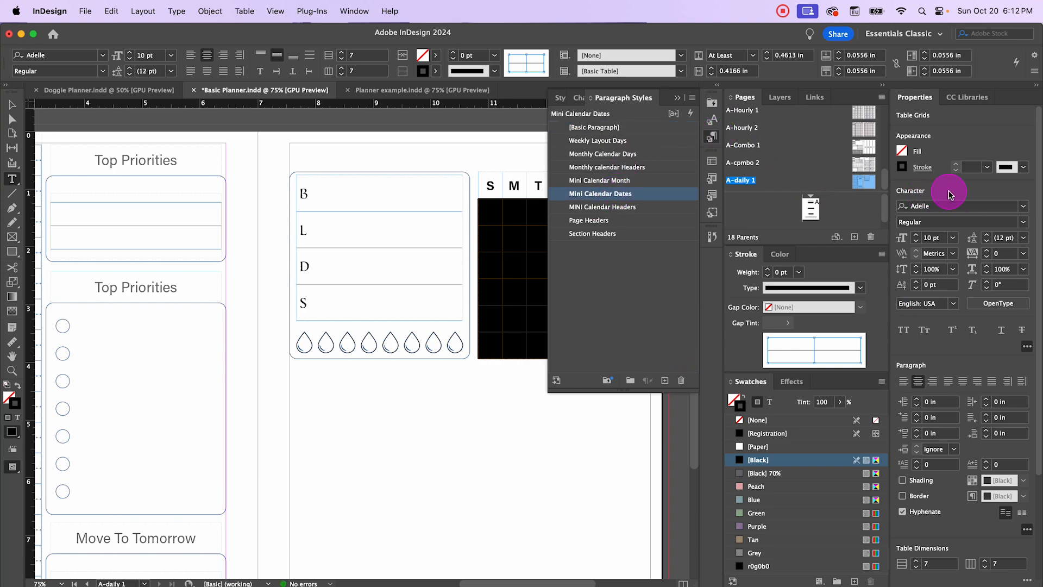
left_click(524, 396)
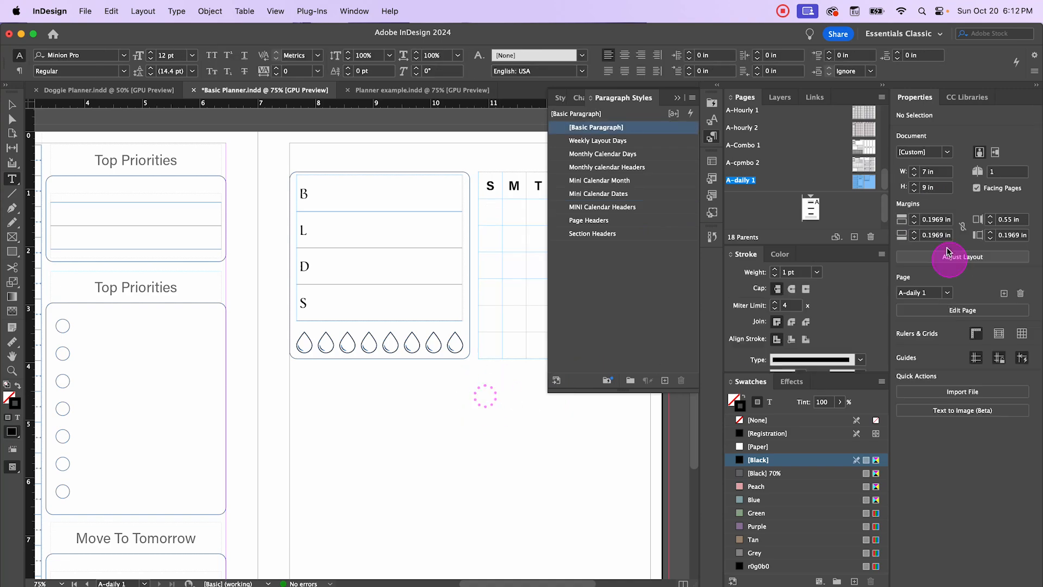
left_click(511, 208)
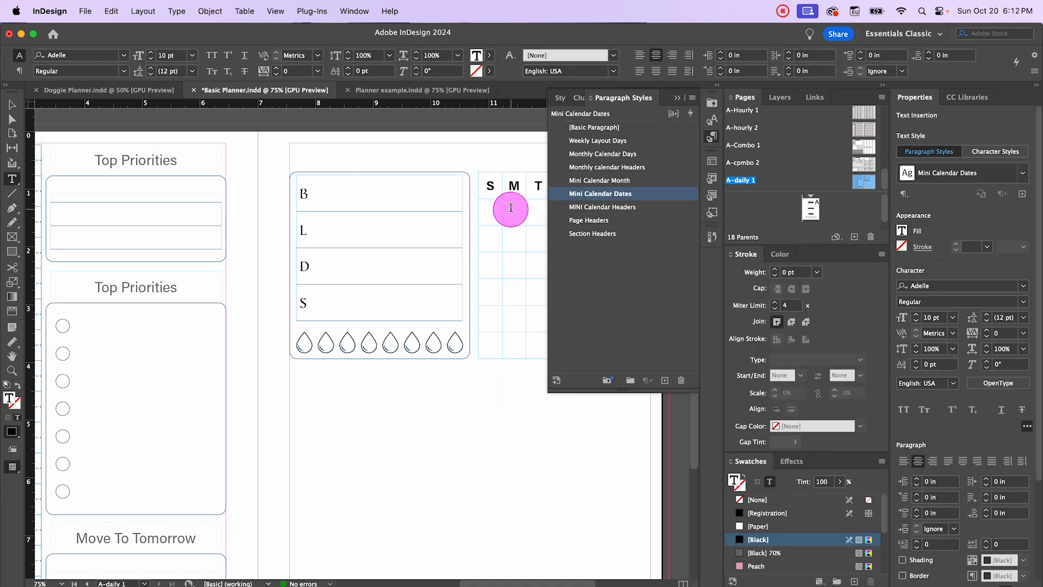
left_click(677, 101)
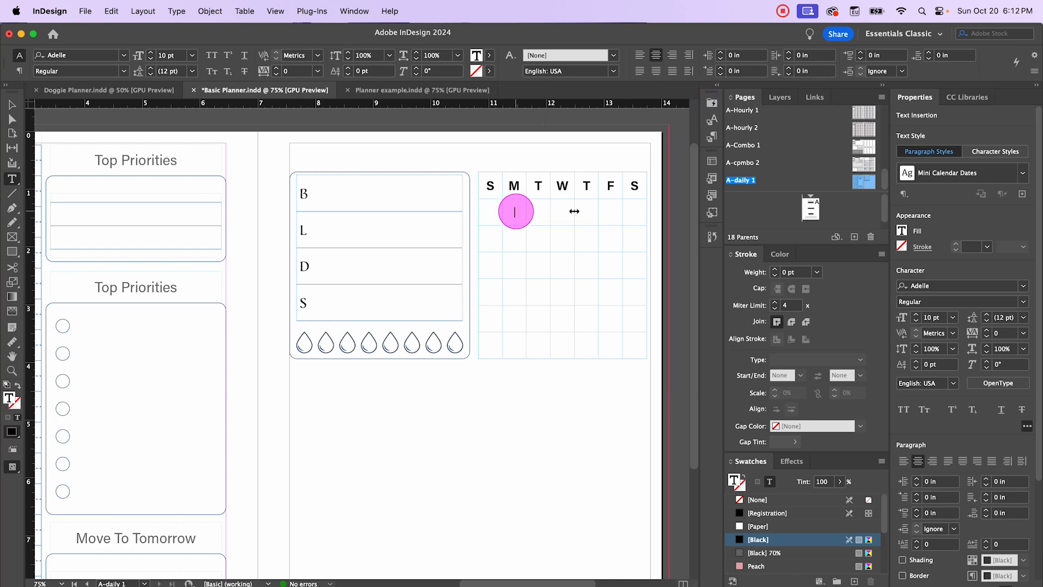
- Fill the mini calendar with the dates 1 to 31, starting with 1 under Friday in the first date row
left_click(608, 210)
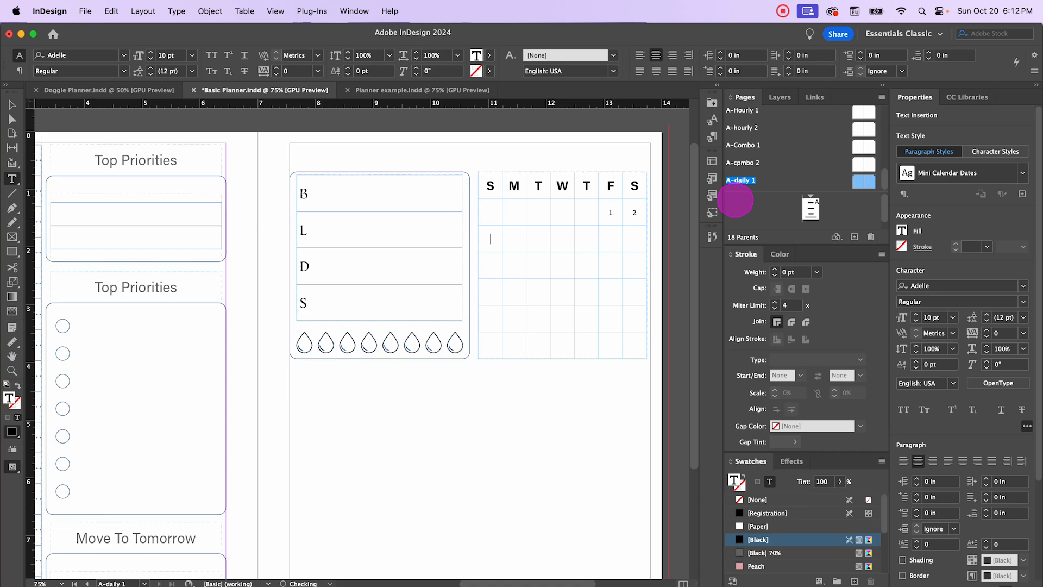
key("BackSpace")
type("27\t28\t29\t30\t31")
left_click(12, 105)
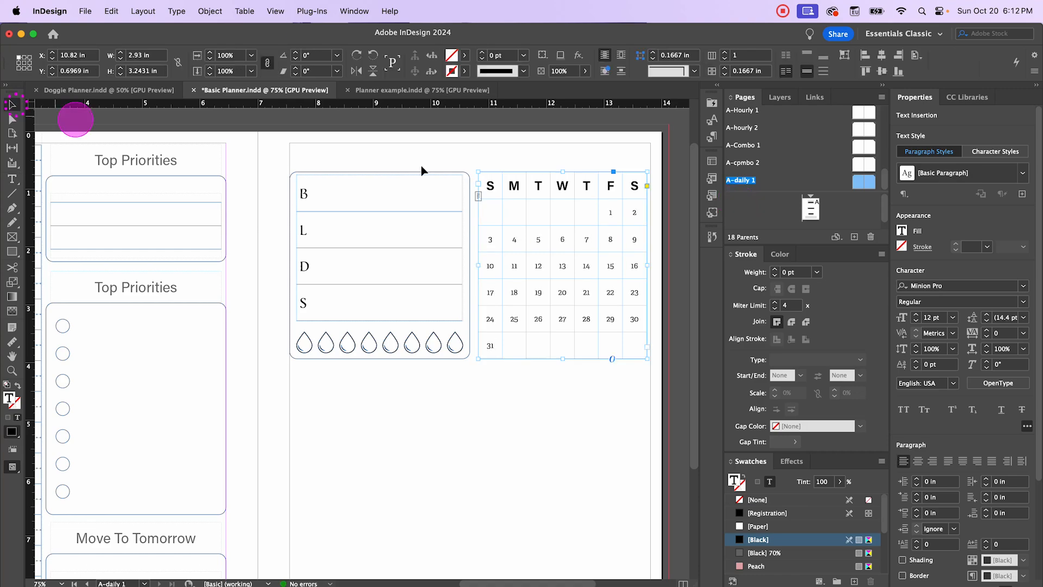
- Set the font size of the mini calendar's six date rows to 13 pt
double_click(542, 218)
left_click(492, 214)
left_click_drag(557, 217, 634, 340)
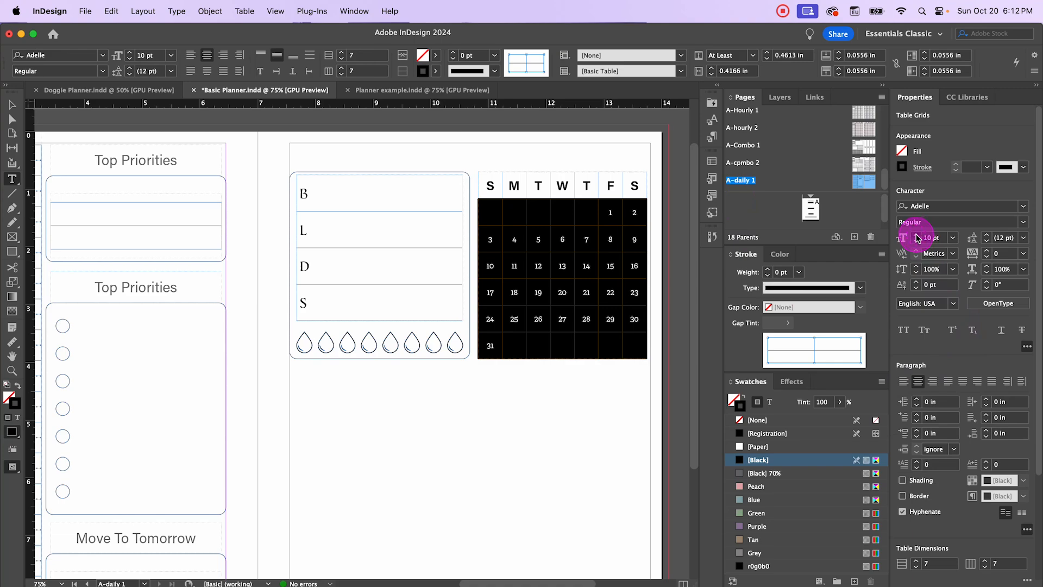
left_click(918, 235)
left_click(918, 235)
left_click(918, 235)
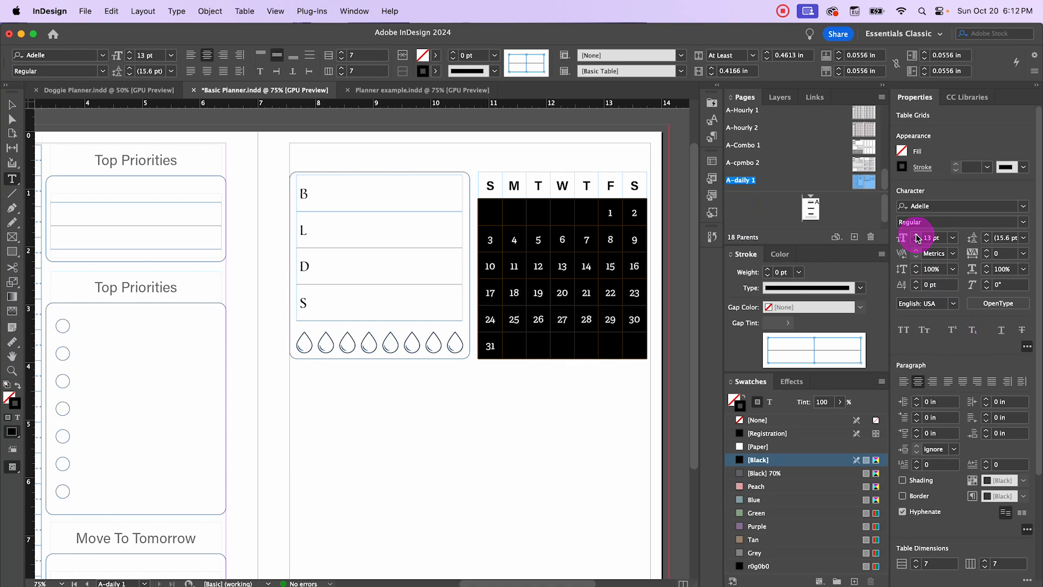
left_click(13, 109)
left_click(591, 437)
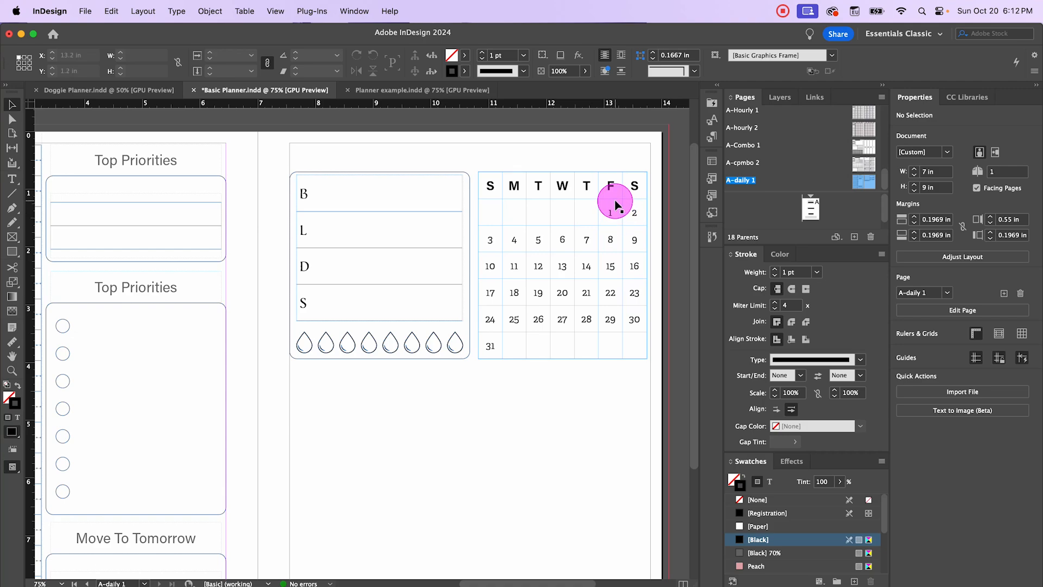
- Select the weekday initials row and limit its cell stroke editing to the row's bottom edge
double_click(490, 182)
left_click_drag(491, 182, 619, 181)
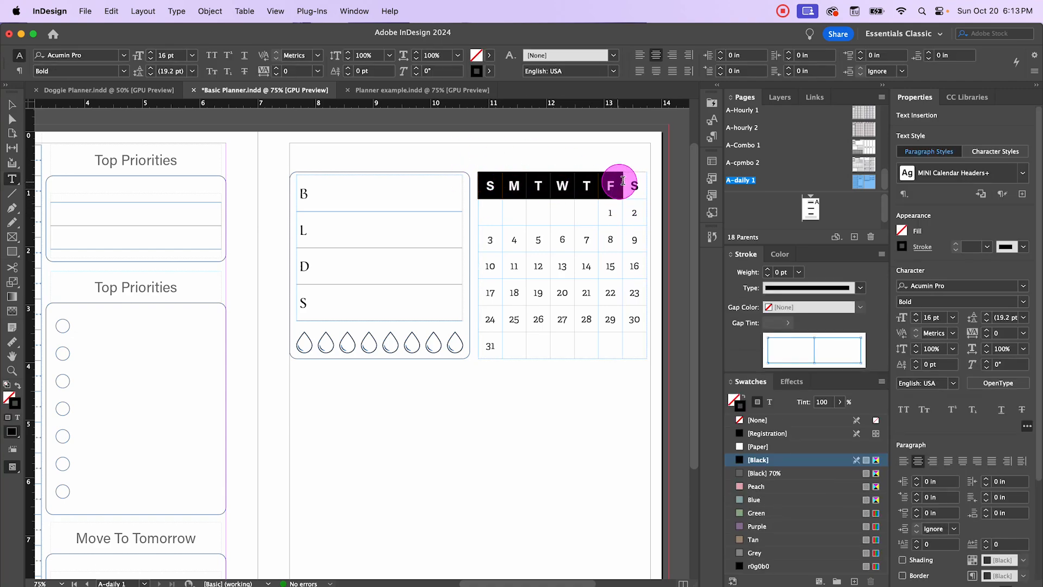
left_click(532, 55)
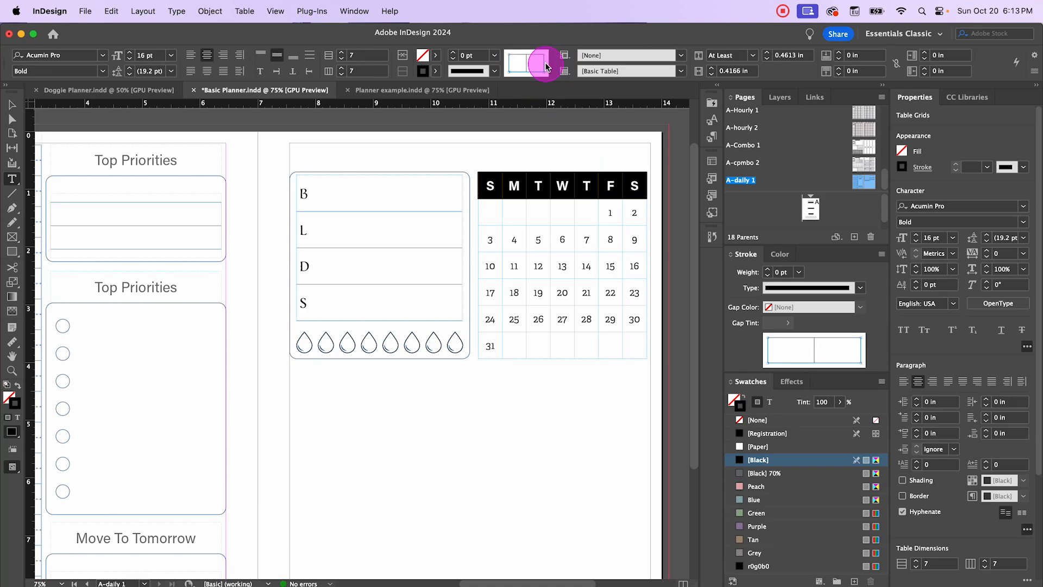
left_click(526, 64)
left_click(509, 65)
left_click(544, 64)
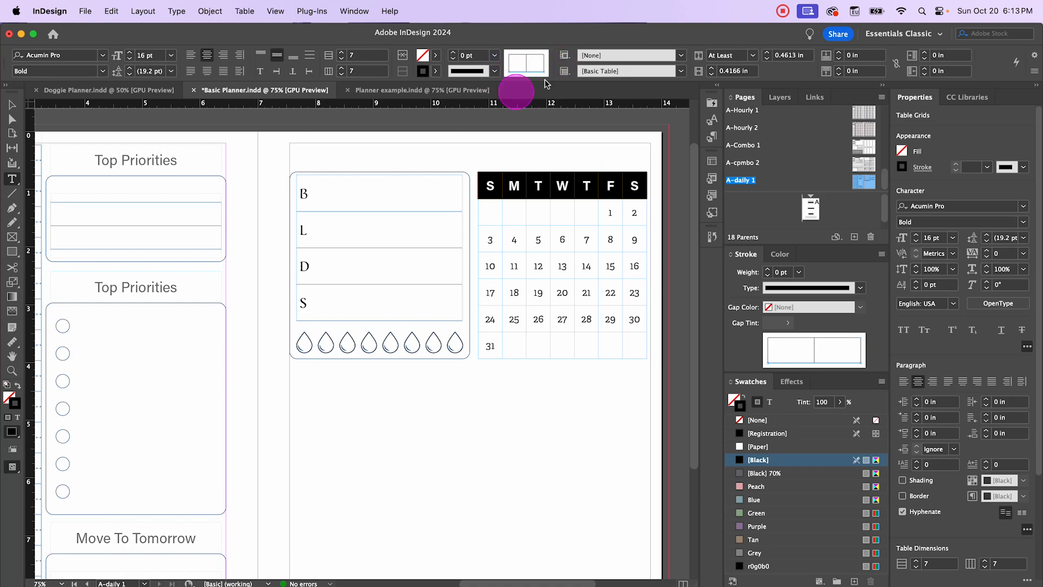
- Give the weekday row's bottom edge a 3 pt stroke in the Blue swatch and preview the page without guides
left_click(494, 55)
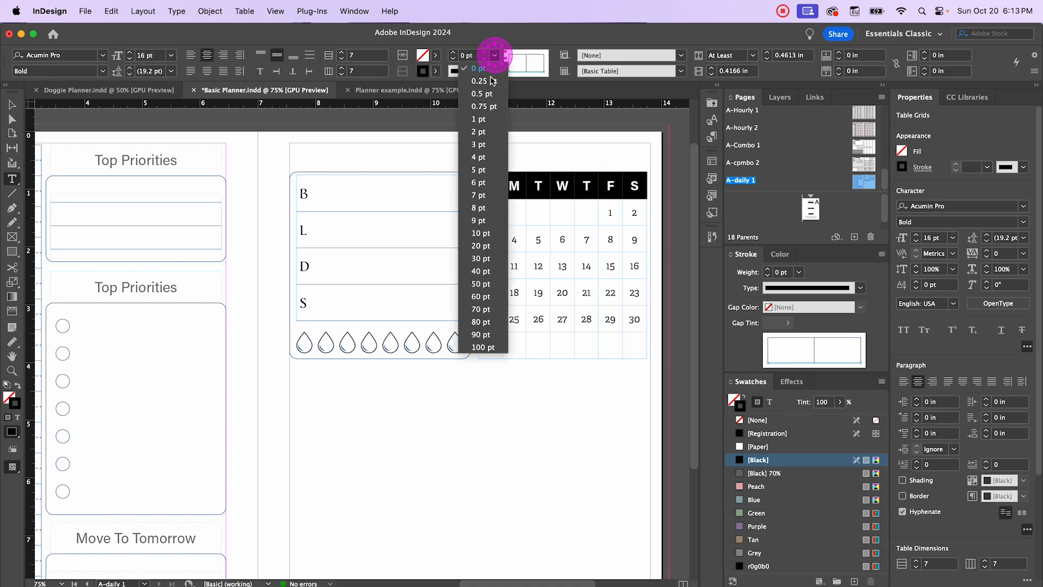
left_click(481, 146)
left_click(437, 72)
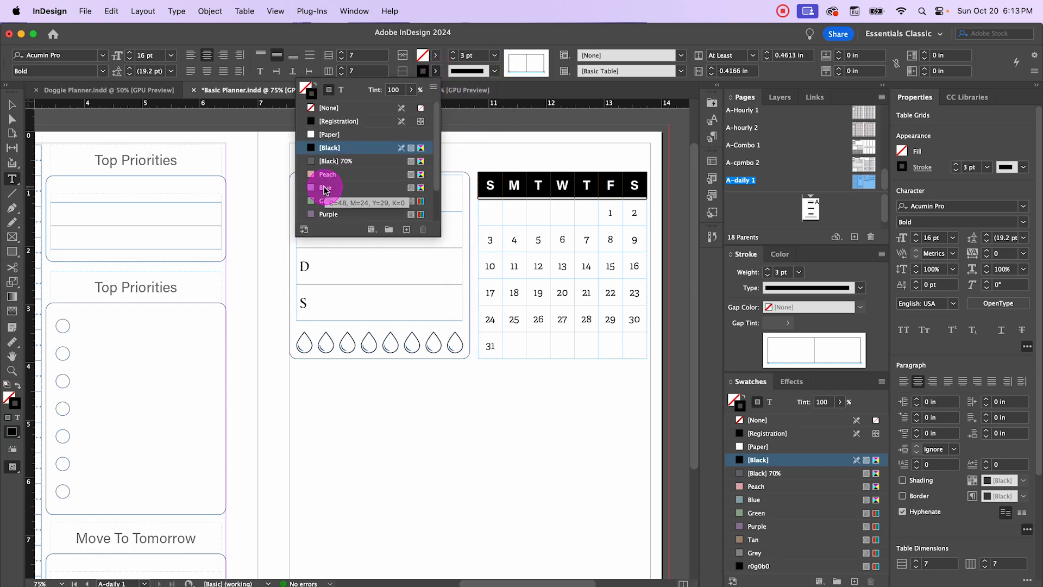
left_click(325, 188)
left_click(12, 105)
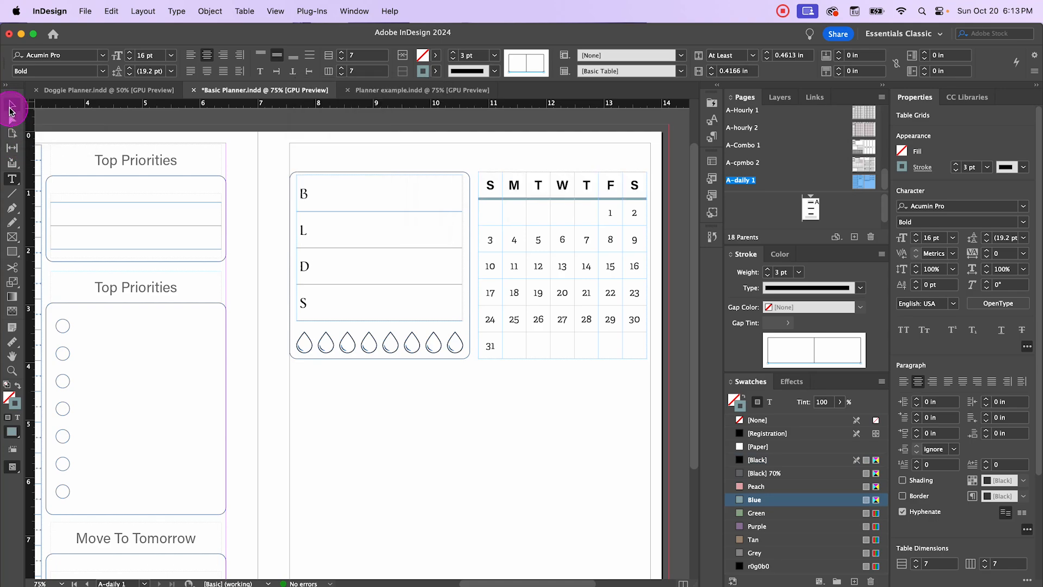
left_click(584, 150)
key("w")
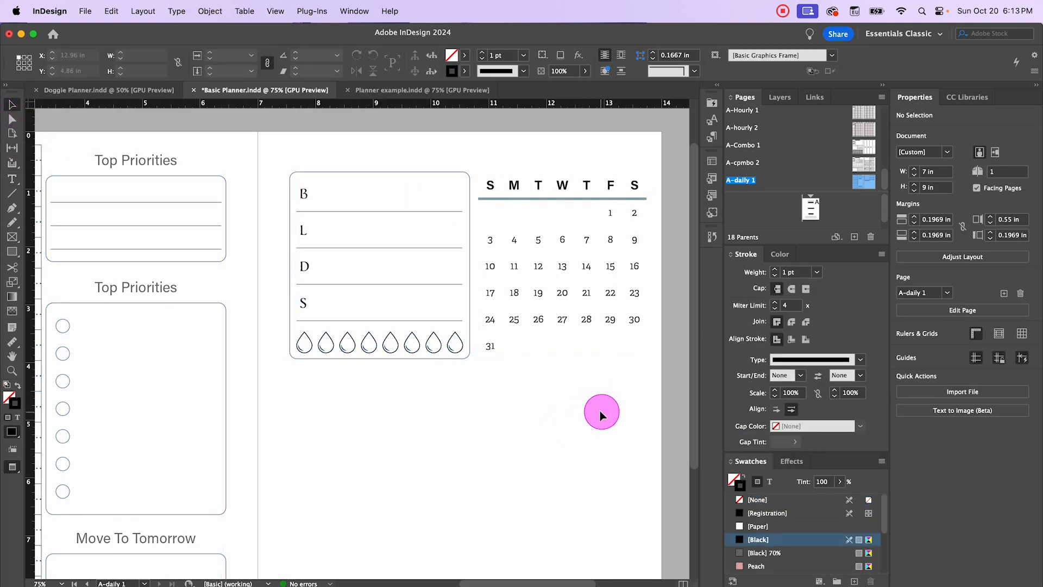
key("w")
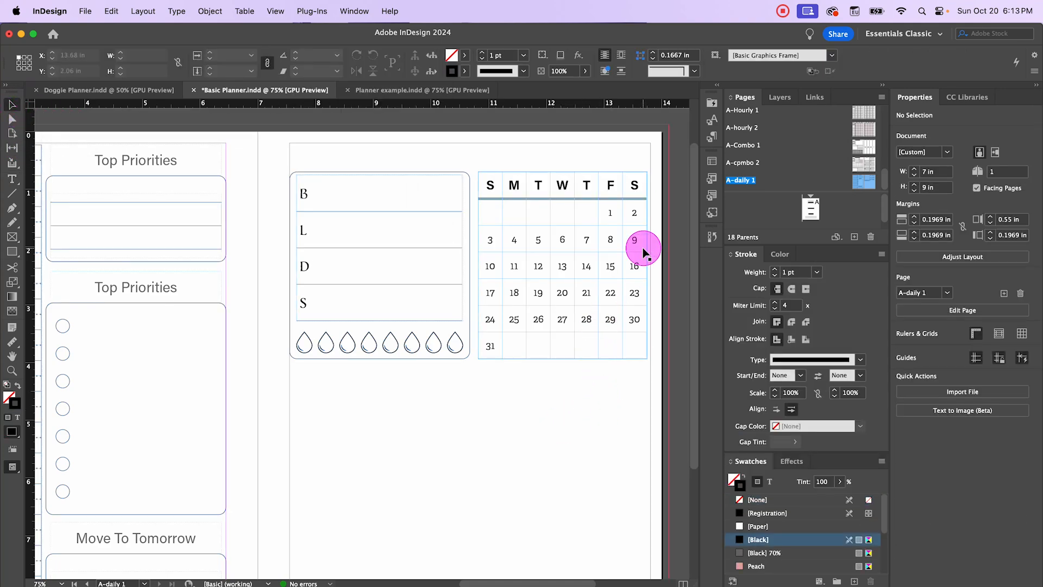
- Fill the calendar cell for date 1 with the Blue swatch and colour its number with the Paper swatch
double_click(608, 205)
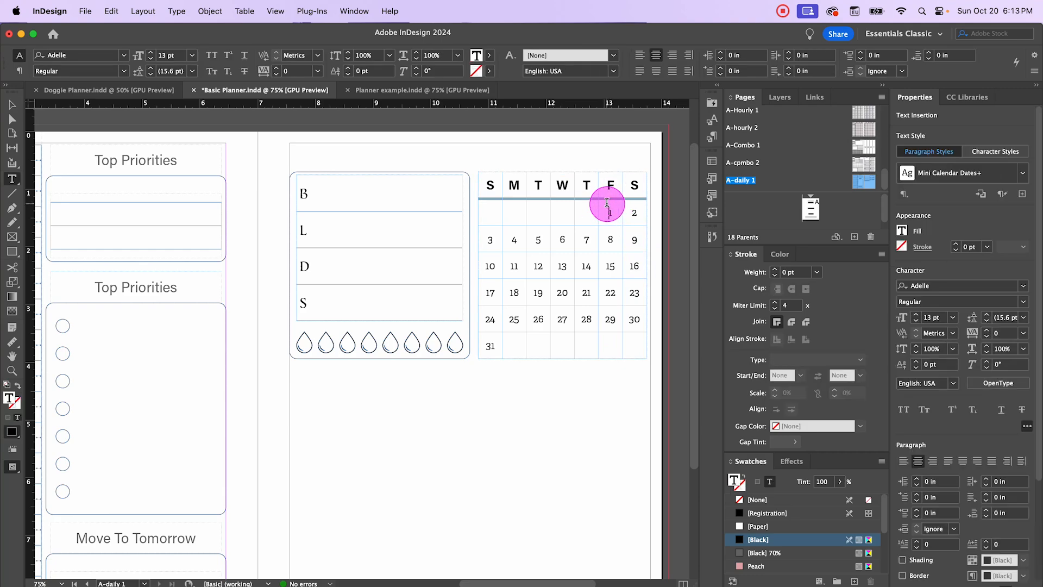
mouse_move(609, 204)
left_mouse_down()
mouse_move(620, 217)
mouse_move(609, 214)
left_mouse_up()
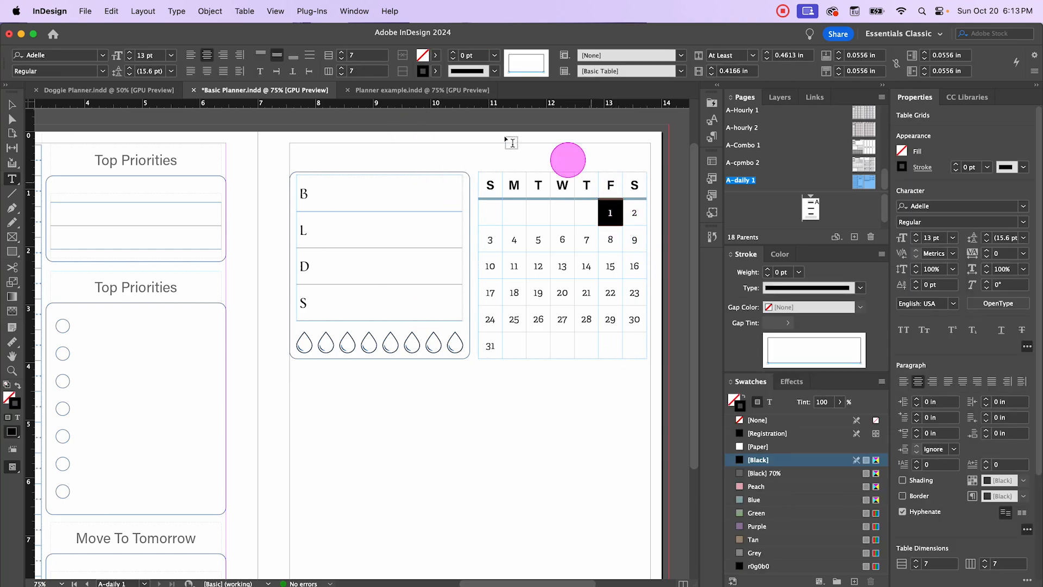
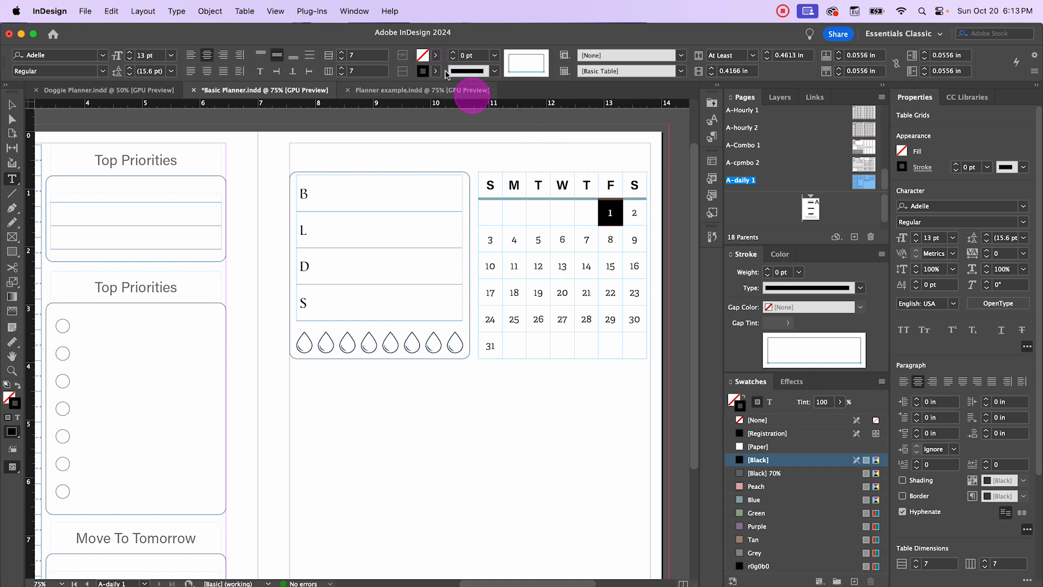
left_click(436, 55)
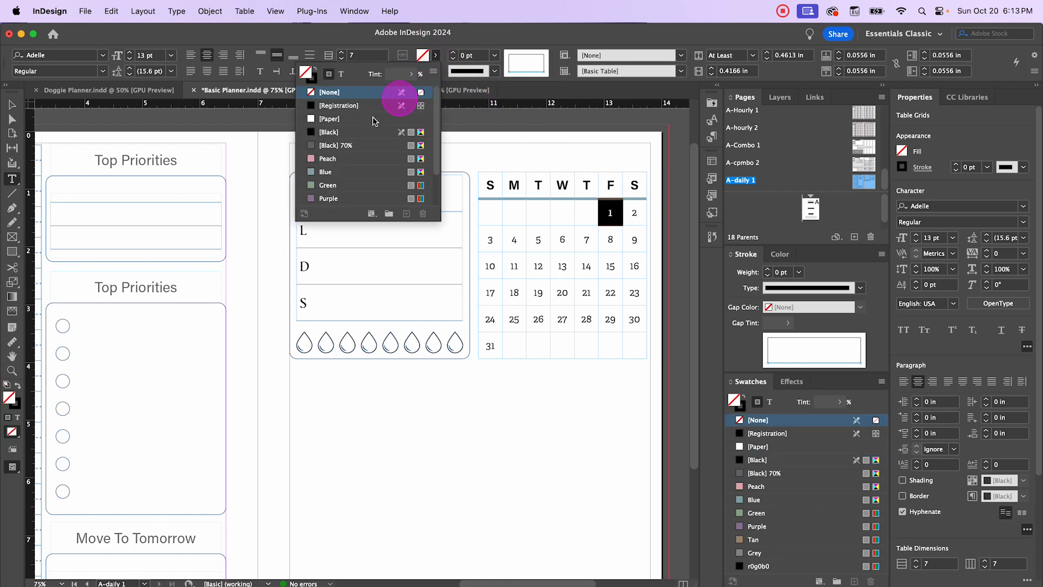
left_click(325, 173)
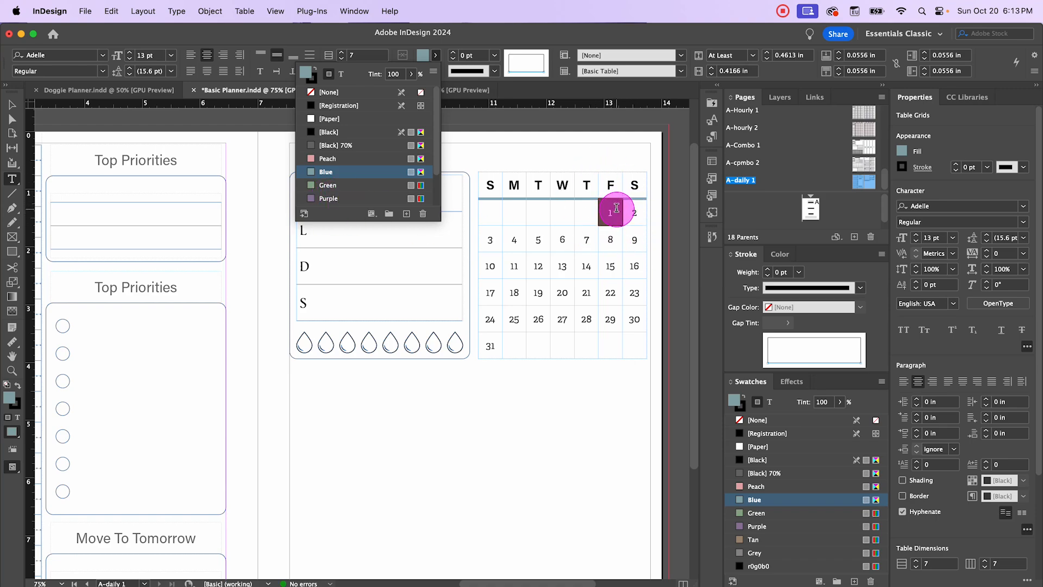
left_click(342, 74)
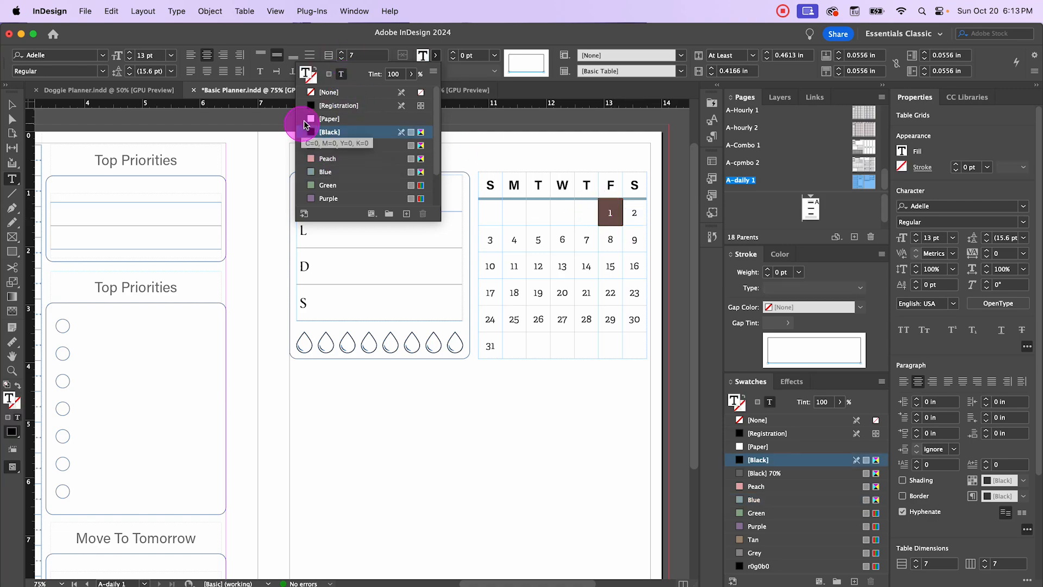
left_click(307, 118)
left_click(13, 106)
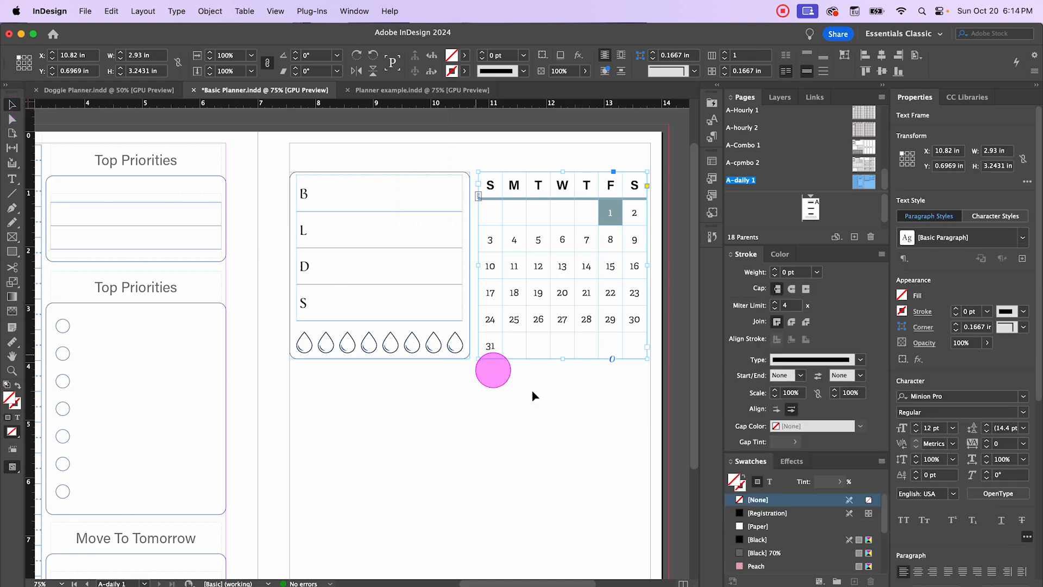
left_click(535, 396)
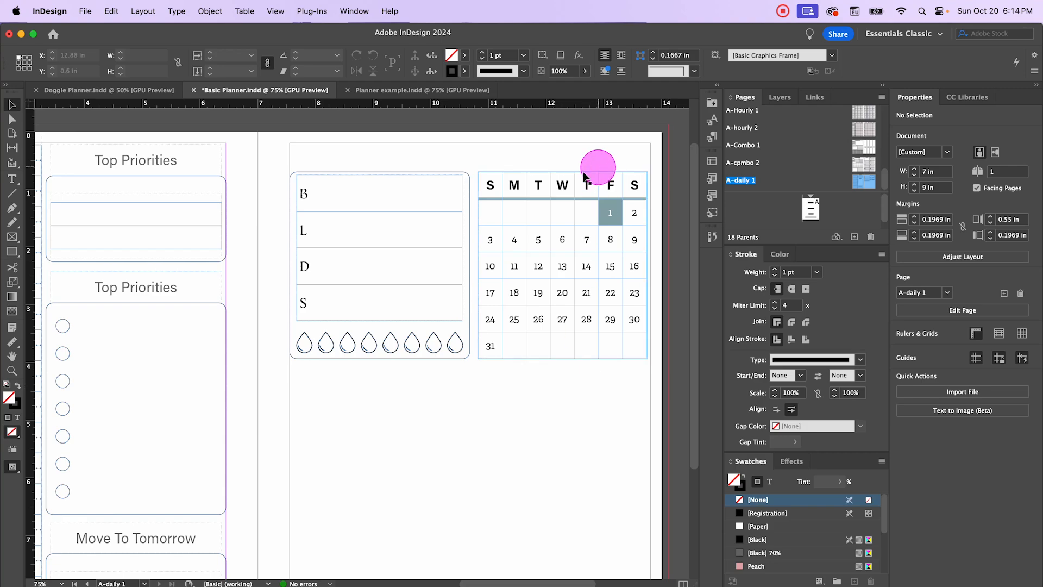
- Draw a rectangle about 6.25 in wide and 4.74 in high below the meal plan box and calendar, reaching the page margins
scroll(454, 373, "down", 2)
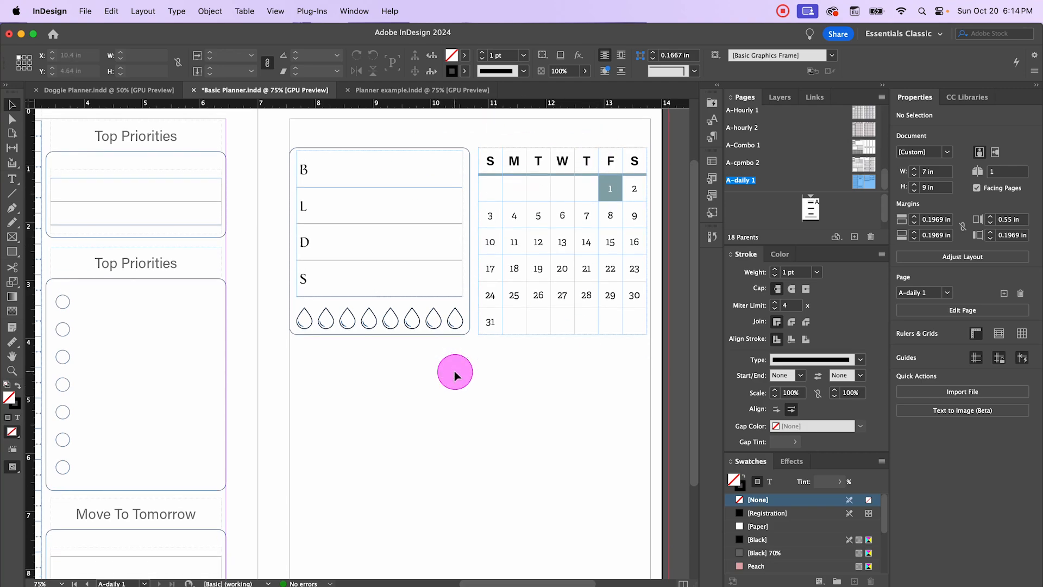
scroll(455, 374, "down", 5)
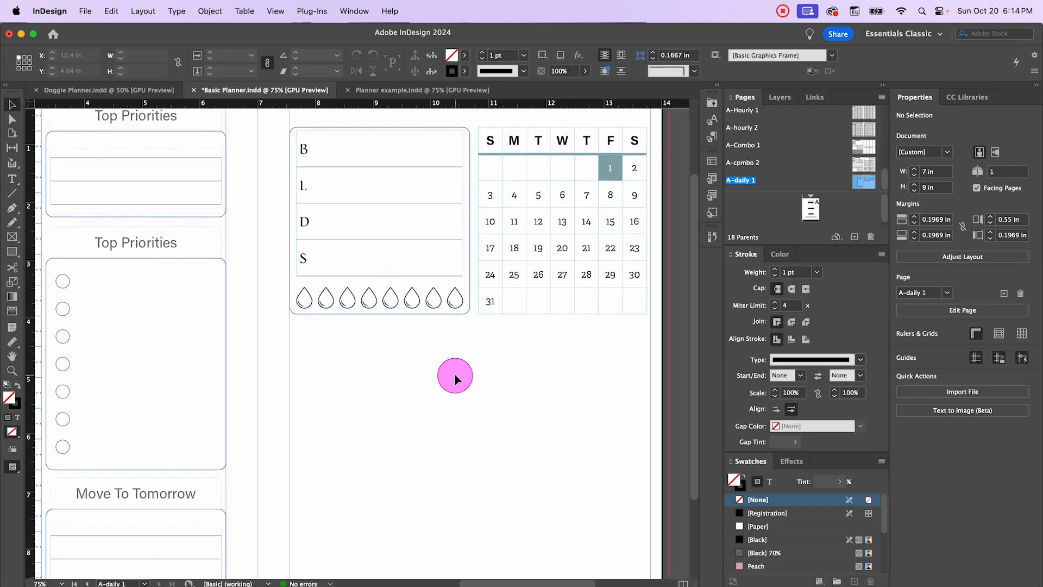
left_click(11, 253)
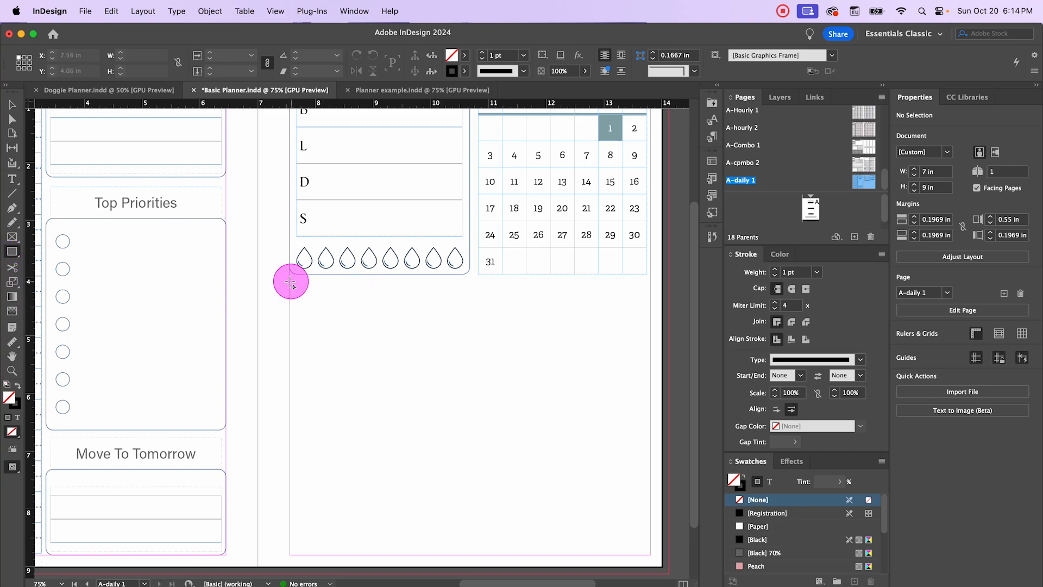
left_click_drag(290, 282, 651, 554)
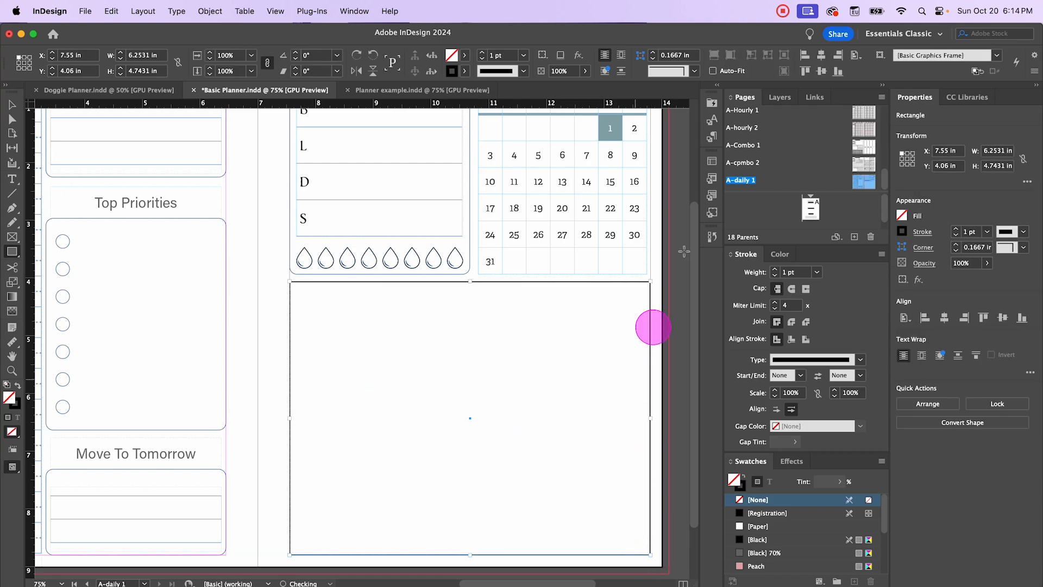
- Apply the Boxes object style to the new large rectangle on the right page
left_click(713, 215)
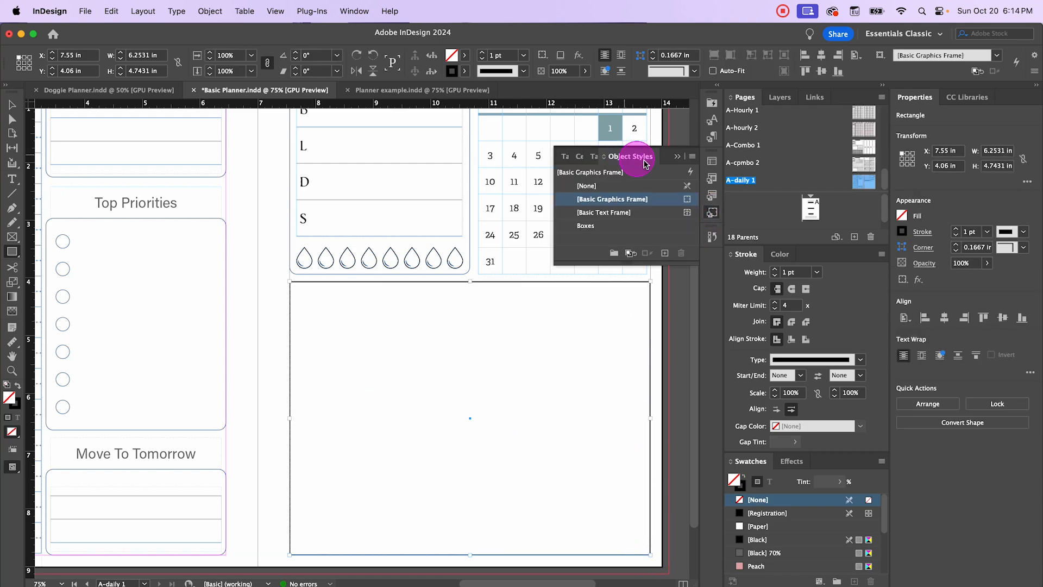
left_click(580, 234)
left_click(12, 104)
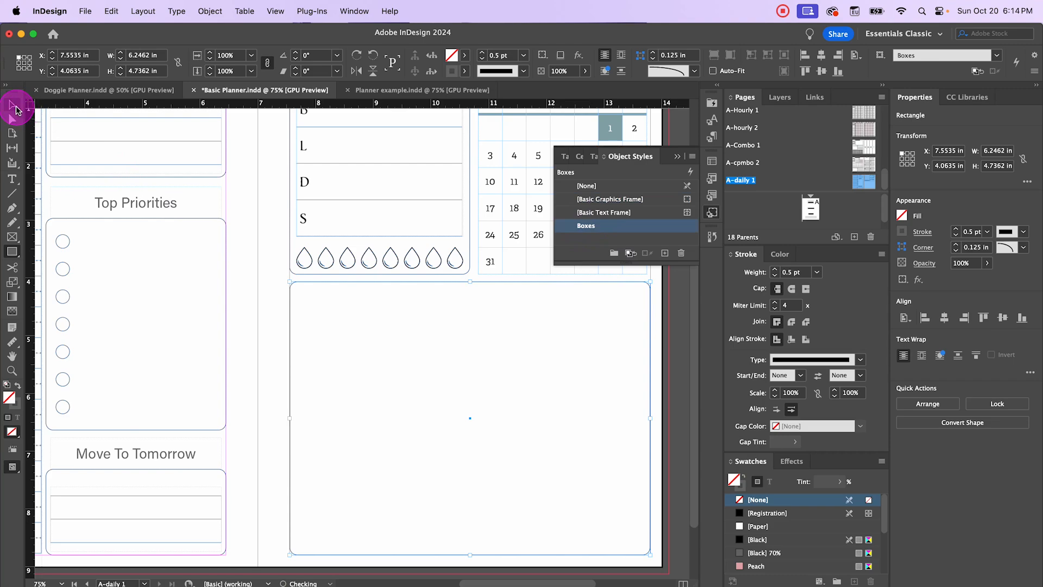
left_click(266, 299)
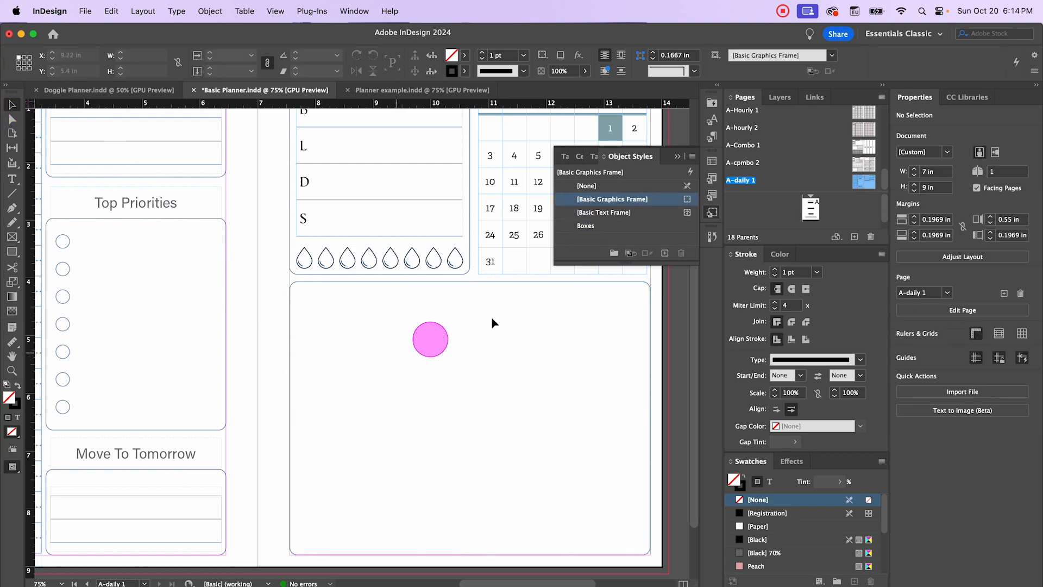
left_click(679, 157)
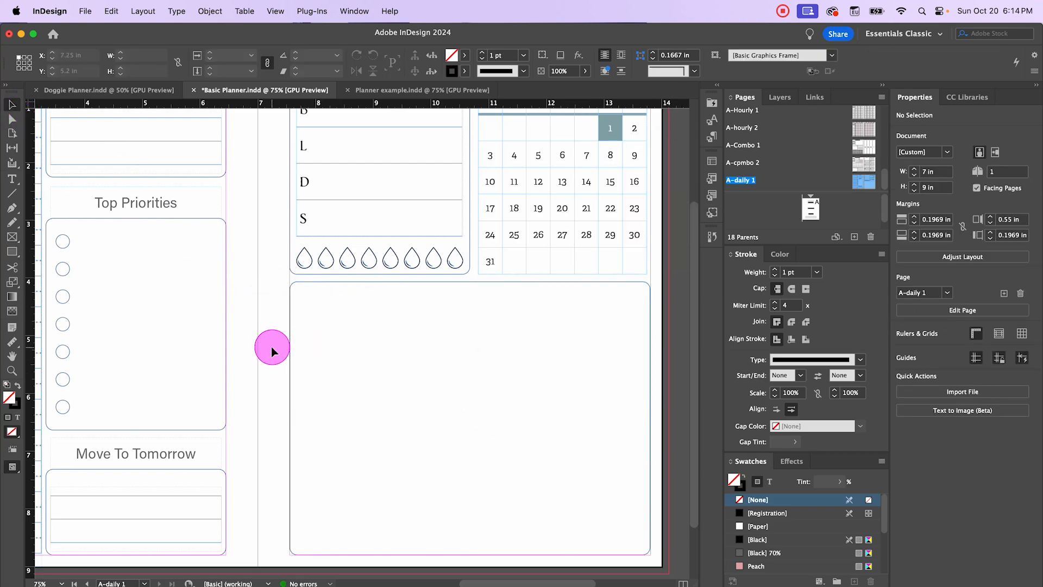
- Add a text frame about 3.12 in wide and 0.5 in high above the meal plan box, reading "Meal Plan"
key("super+minus")
left_click_drag(297, 347, 369, 360)
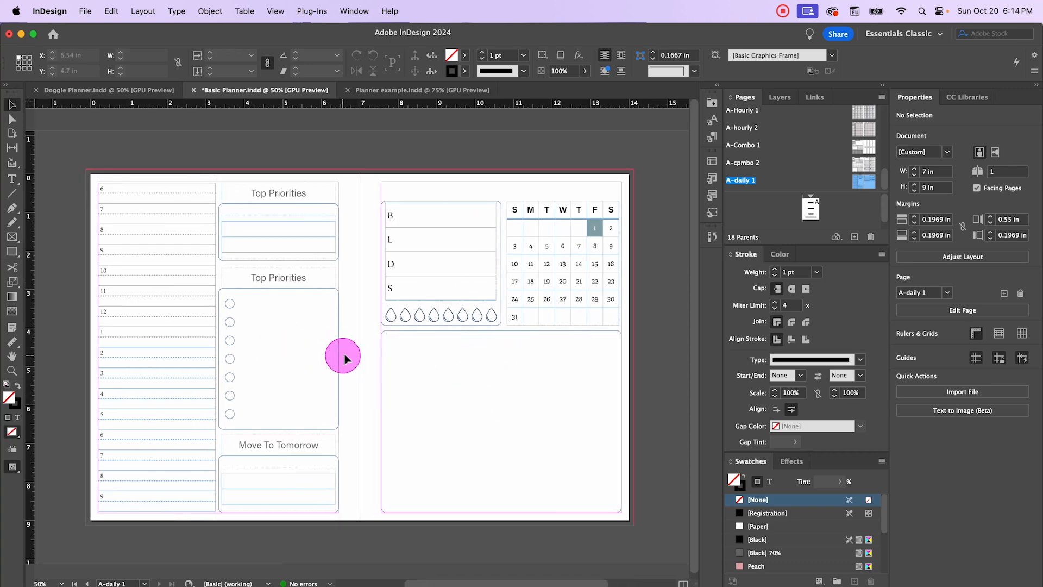
key("super+equal")
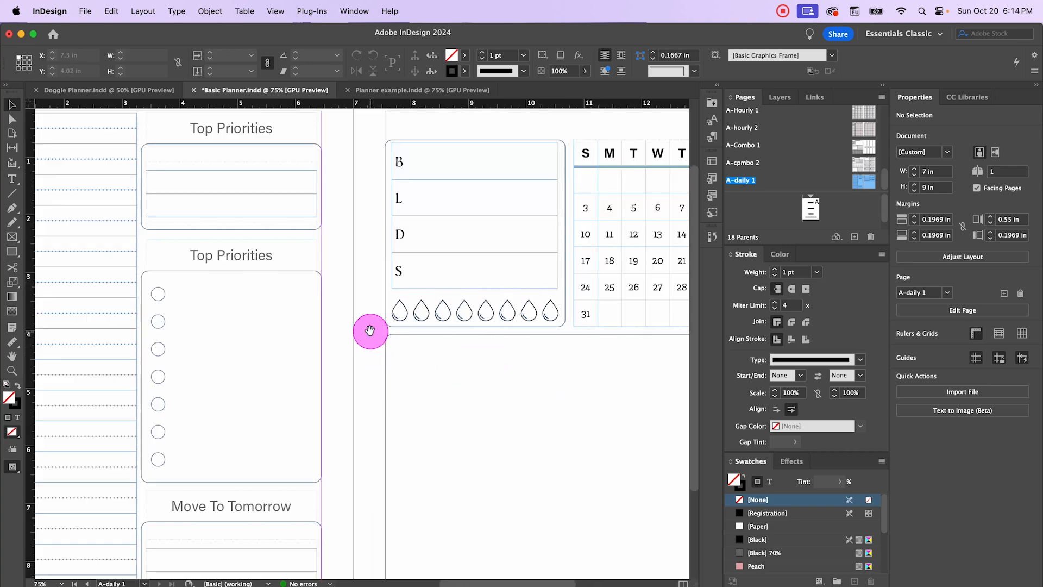
scroll(367, 339, "right", 5)
scroll(368, 340, "up", 1)
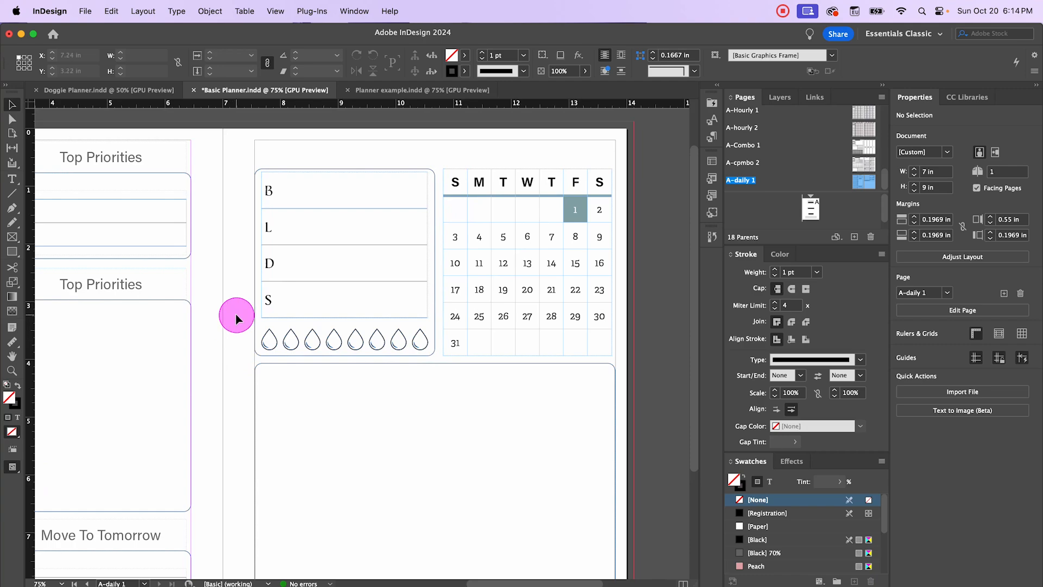
key("super+equal")
mouse_move(233, 337)
left_mouse_down()
mouse_move(131, 371)
mouse_move(213, 344)
left_mouse_up()
key("super+minus")
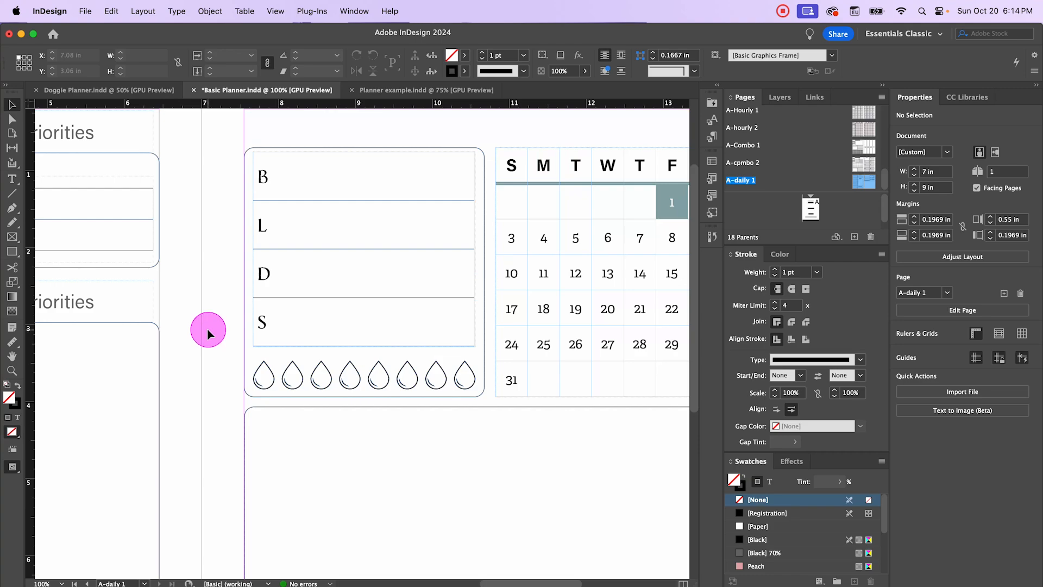
left_click_drag(196, 214, 159, 313)
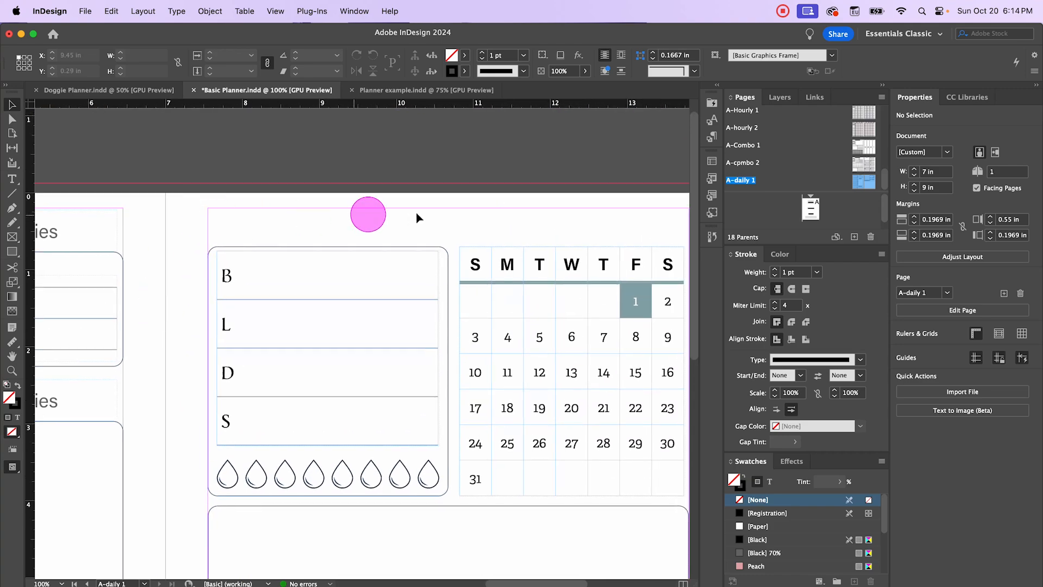
left_click(12, 179)
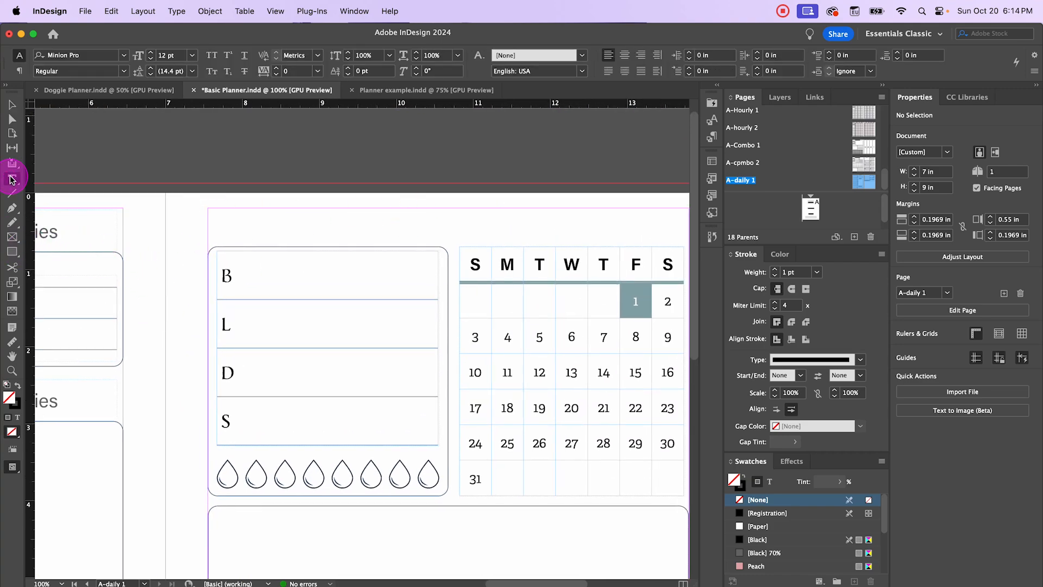
left_click_drag(209, 208, 448, 247)
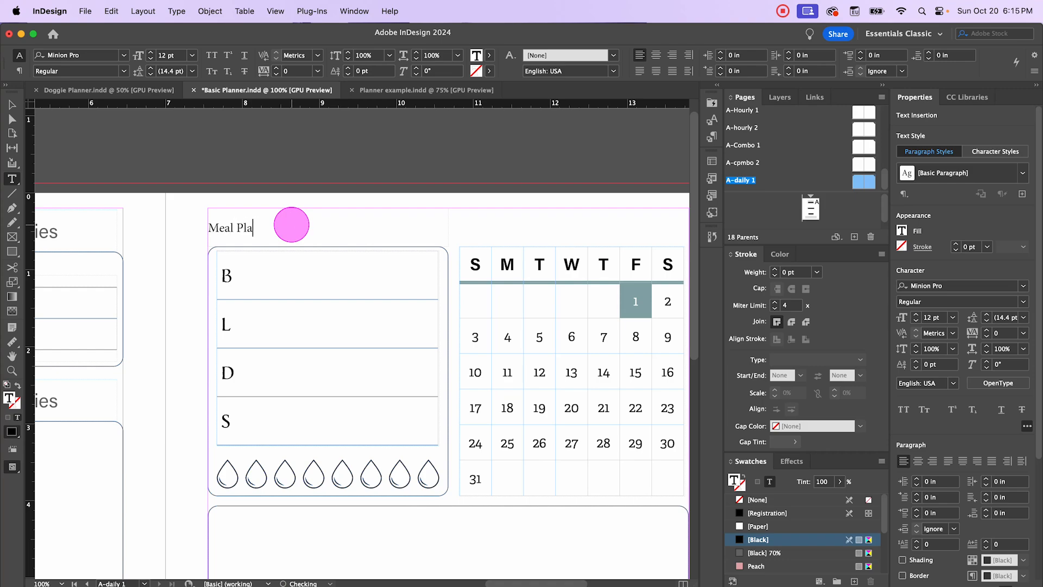
- Apply the Section Headers paragraph style to the Meal Plan heading
left_click_drag(261, 227, 208, 227)
left_click(707, 137)
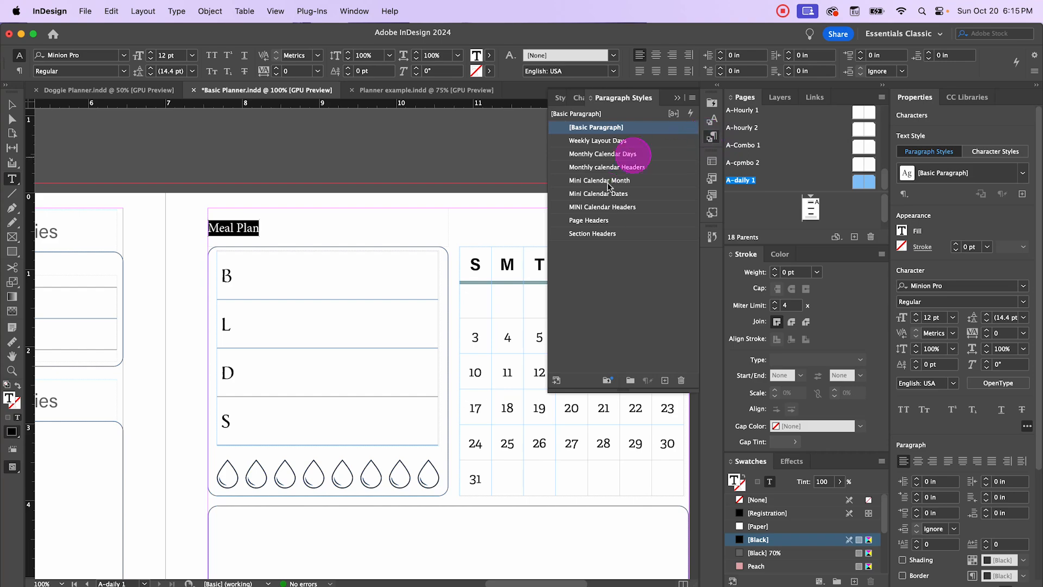
left_click(598, 233)
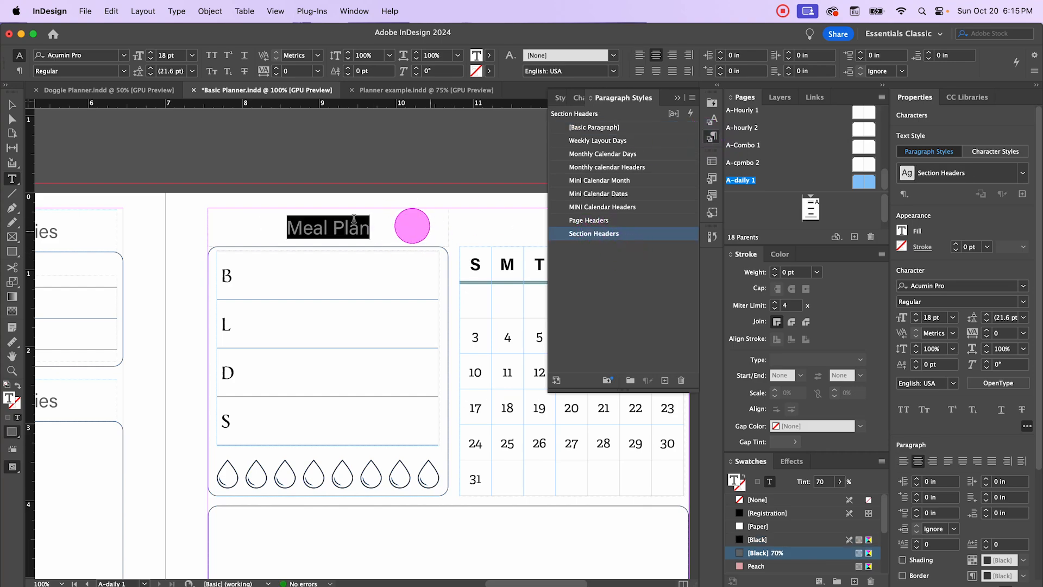
left_click(12, 104)
left_click(232, 144)
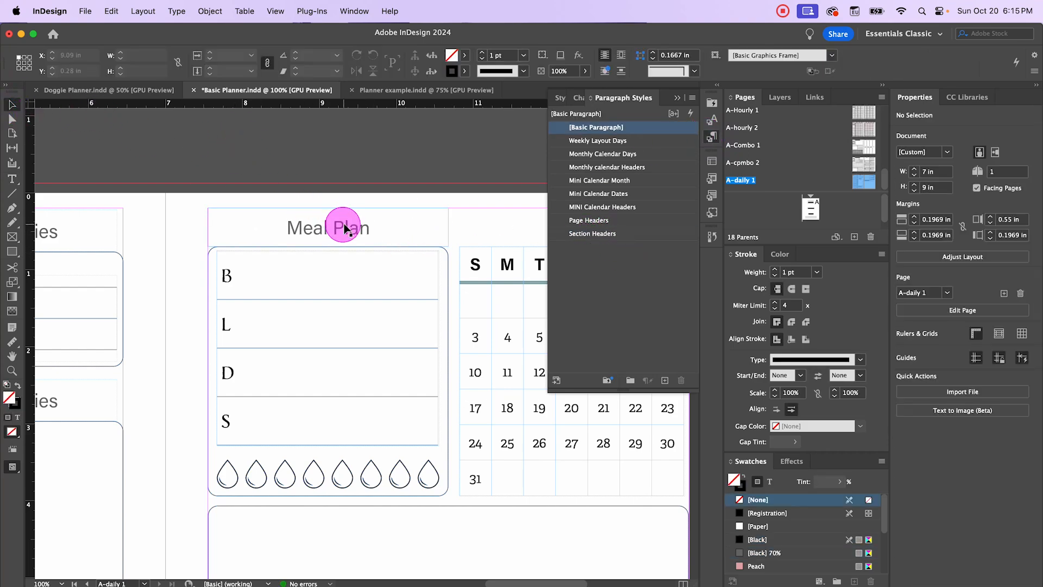
- Nudge the Meal Plan heading frame vertically to a Y position of 0.2247 in
left_click(344, 229)
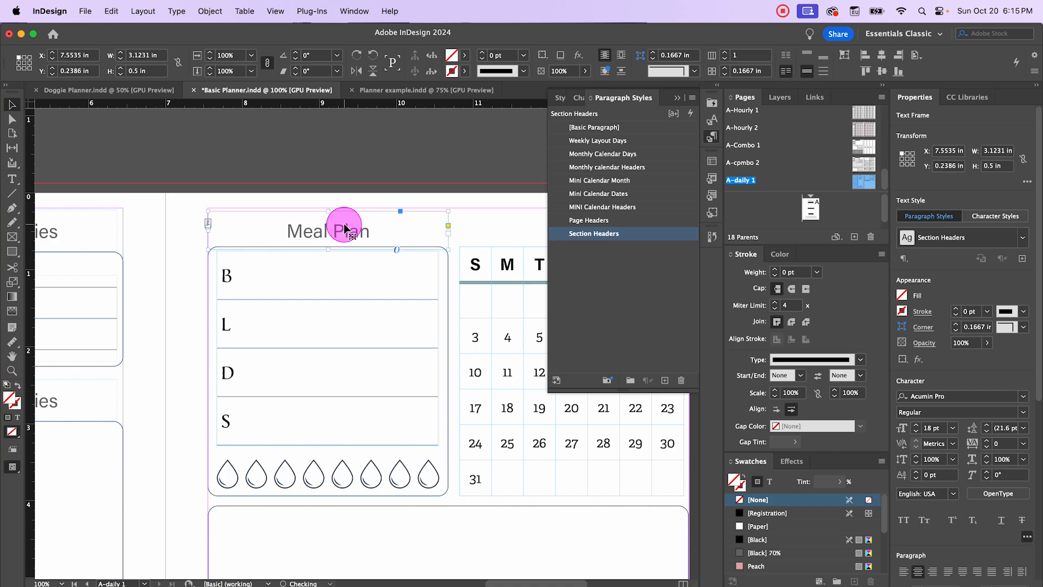
key("Up")
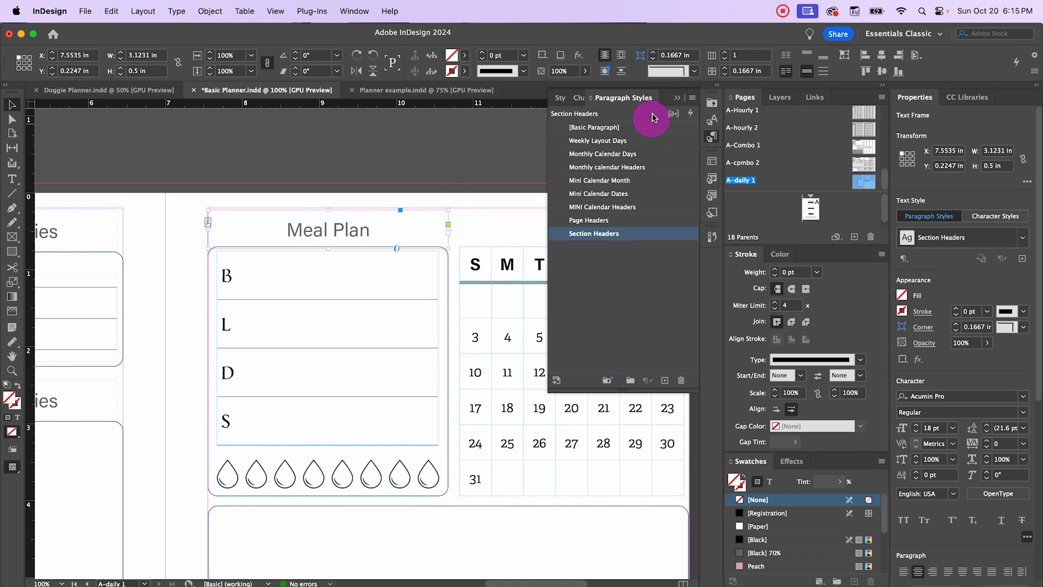
left_click(679, 98)
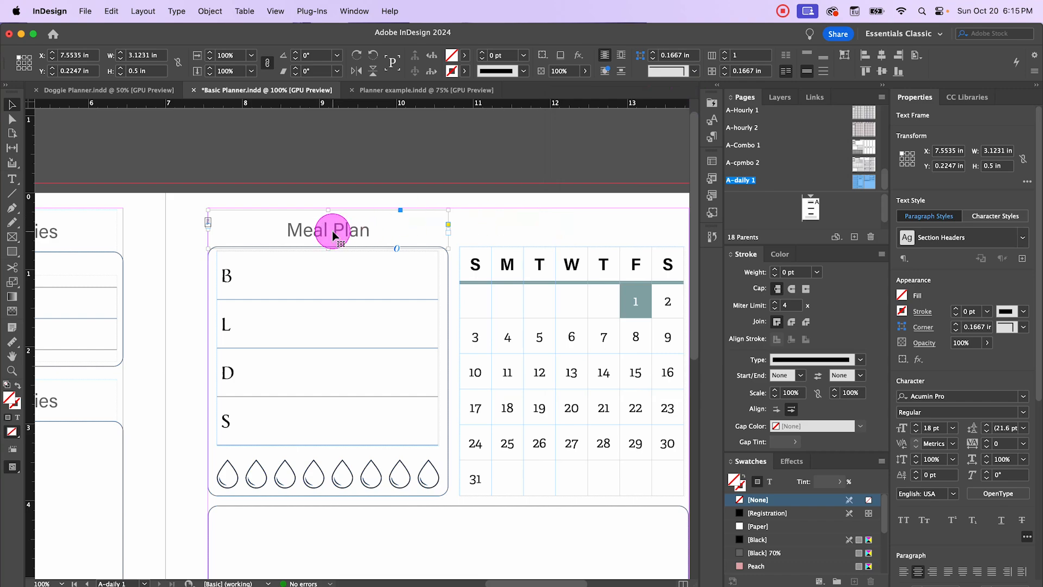
- Duplicate the Meal Plan heading above the mini calendar at 2.93 in wide and replace its text with "January 2025"
left_click_drag(334, 235, 576, 226)
scroll(603, 190, "right", 5)
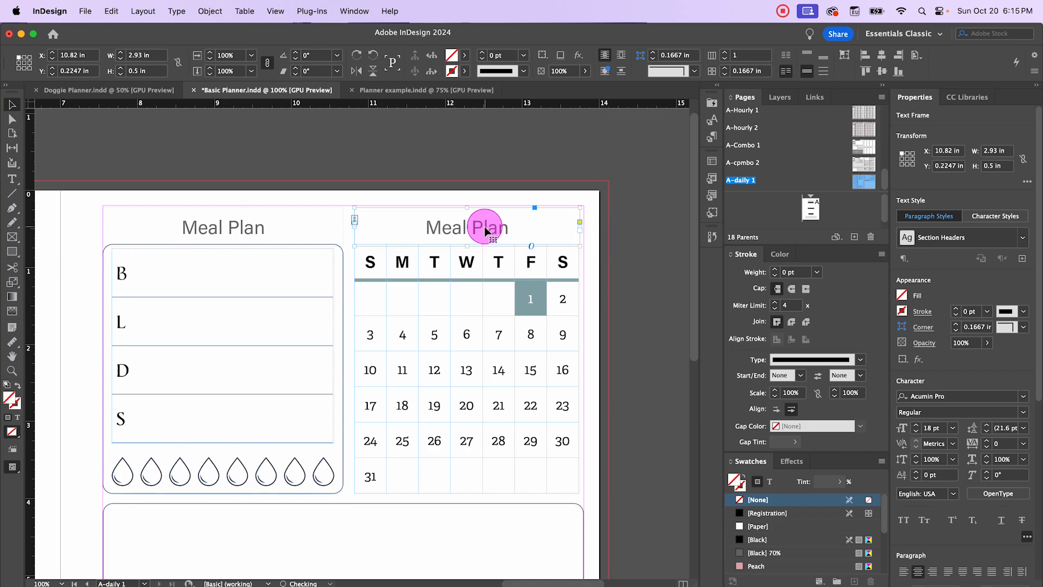
double_click(522, 228)
key("BackSpace")
key("BackSpace")
key("BackSpace")
key("BackSpace")
key("BackSpace")
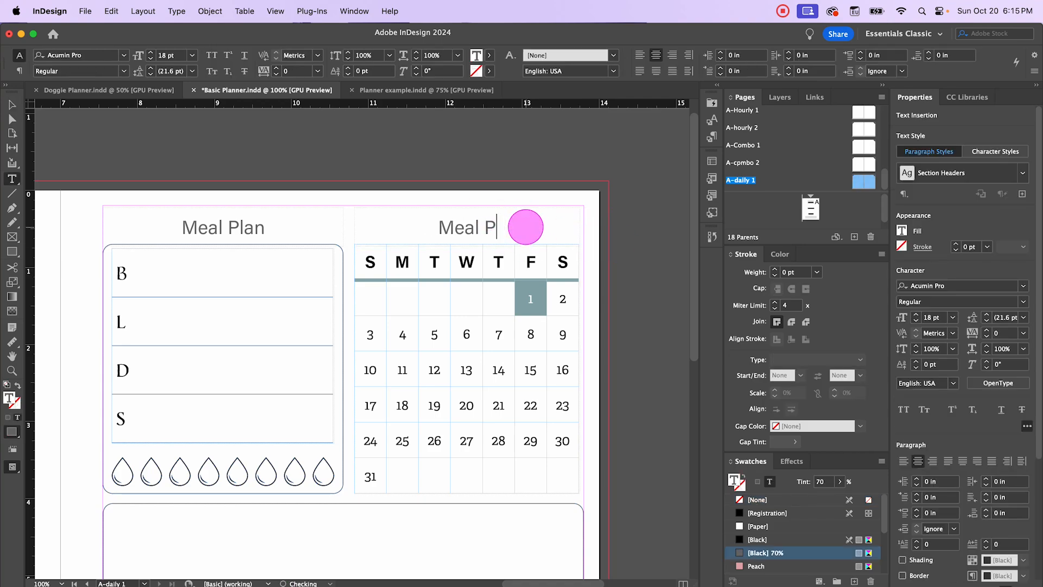
type("January")
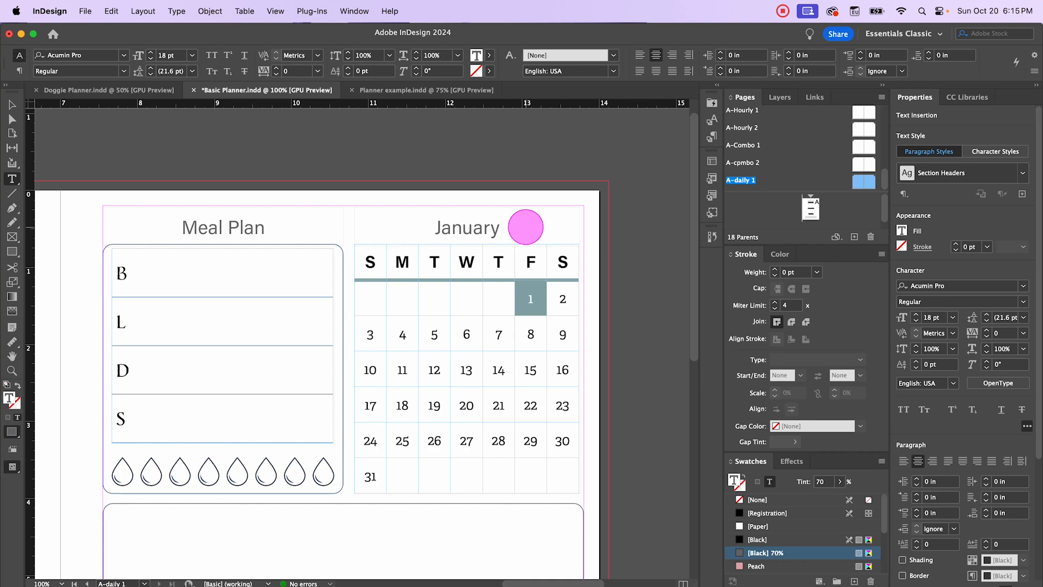
type(" 2025")
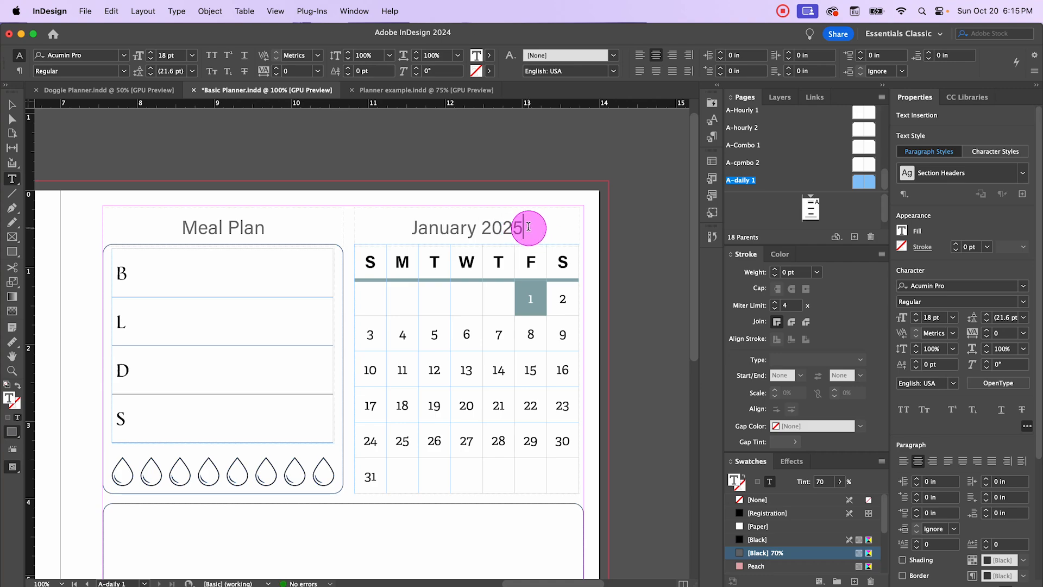
- Apply the Mini Calendar Month paragraph style to the January 2025 heading
left_click_drag(528, 227, 413, 228)
left_click(712, 138)
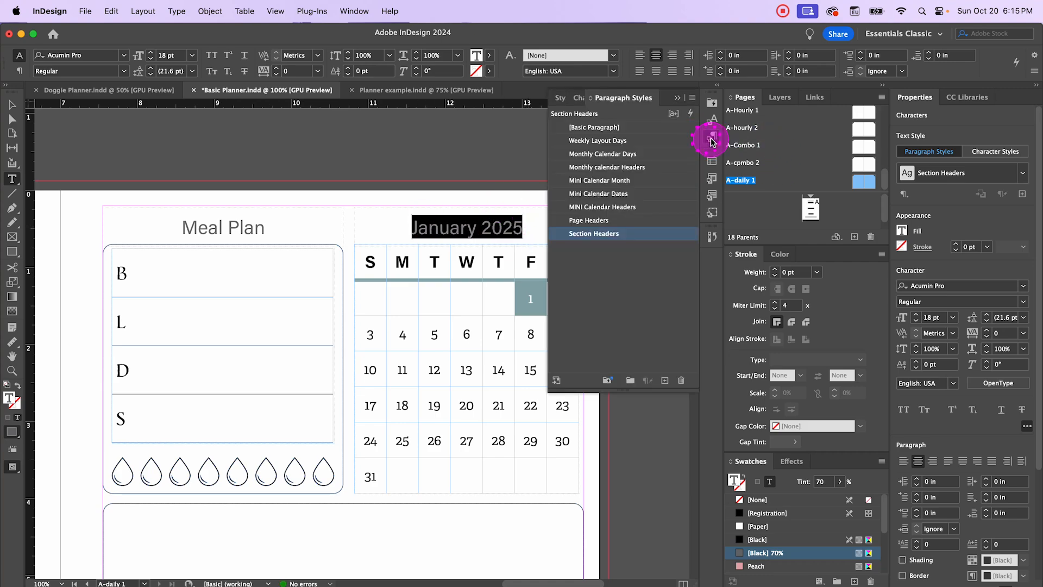
left_click(603, 182)
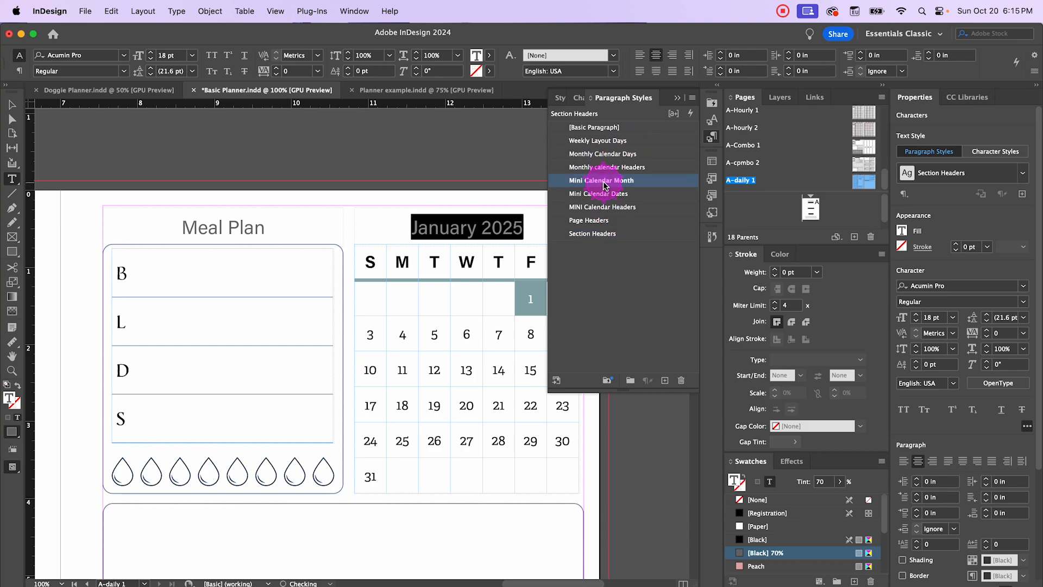
left_click(12, 106)
left_click(261, 174)
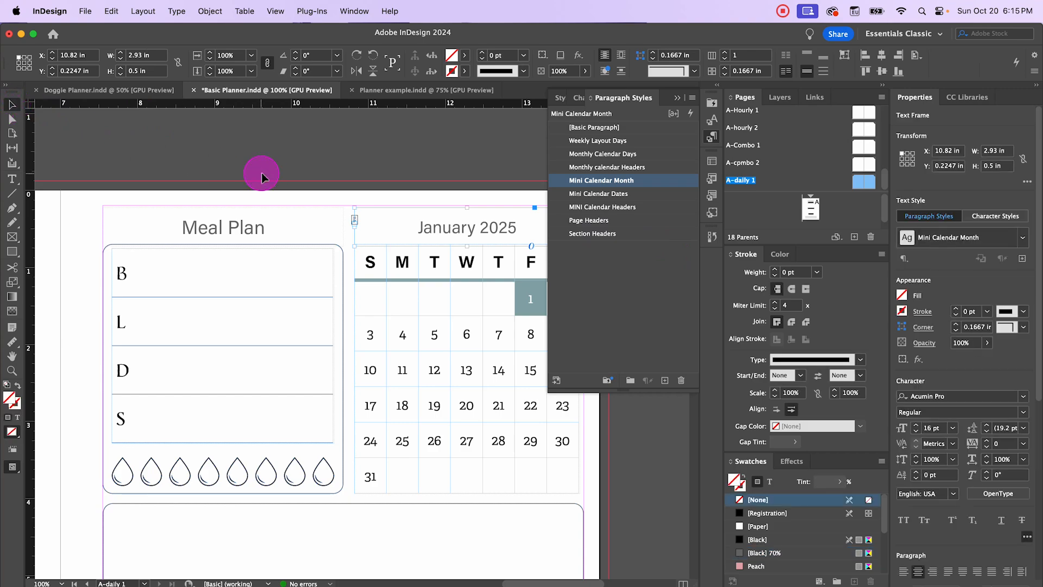
- Set the January 2025 heading's font size to 22 pt
double_click(519, 234)
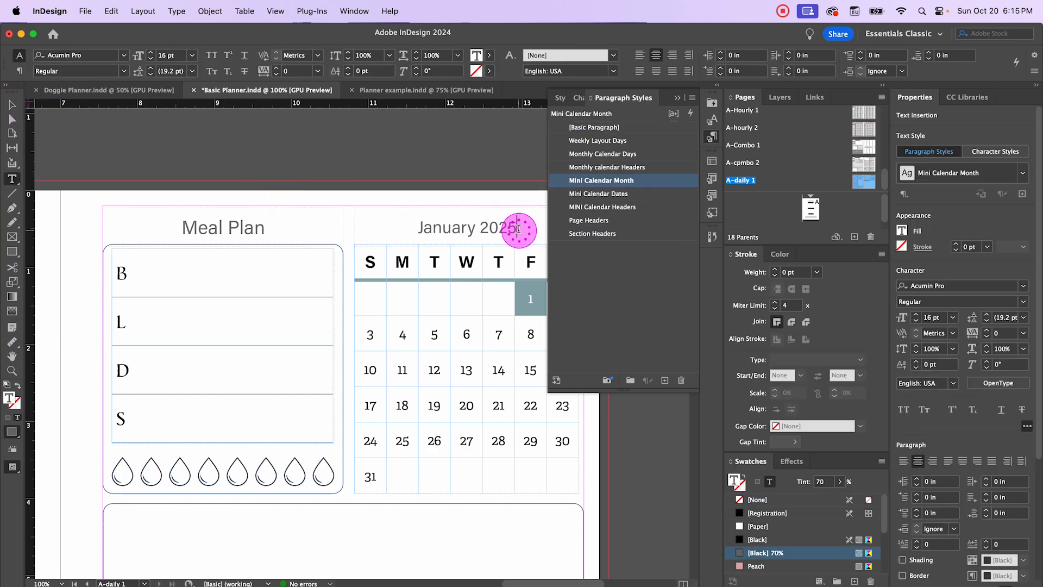
left_click_drag(519, 234, 398, 226)
left_click(915, 314)
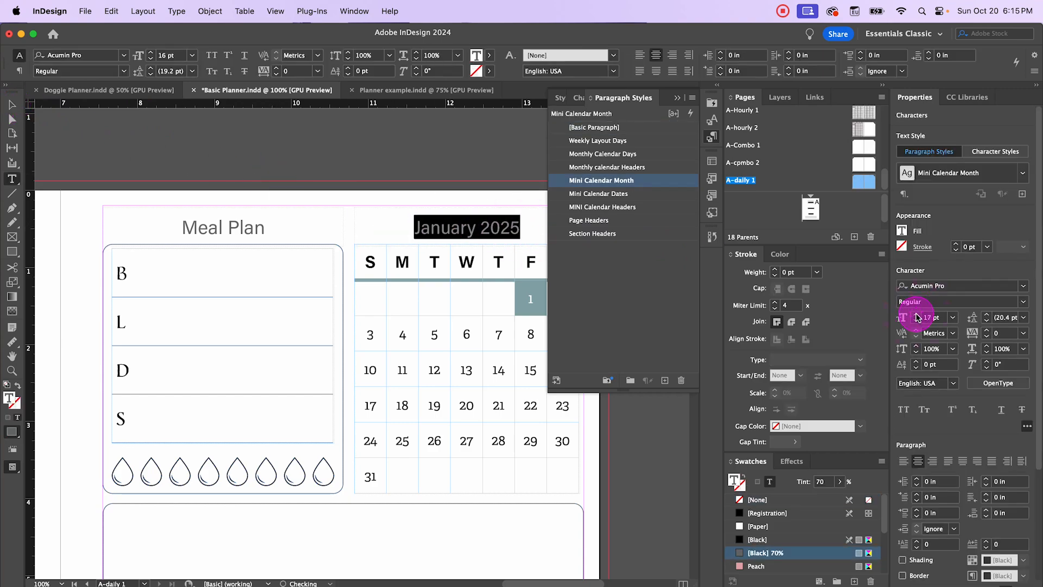
left_click(915, 314)
left_click(916, 314)
left_click(915, 314)
left_click(916, 314)
left_click(916, 314)
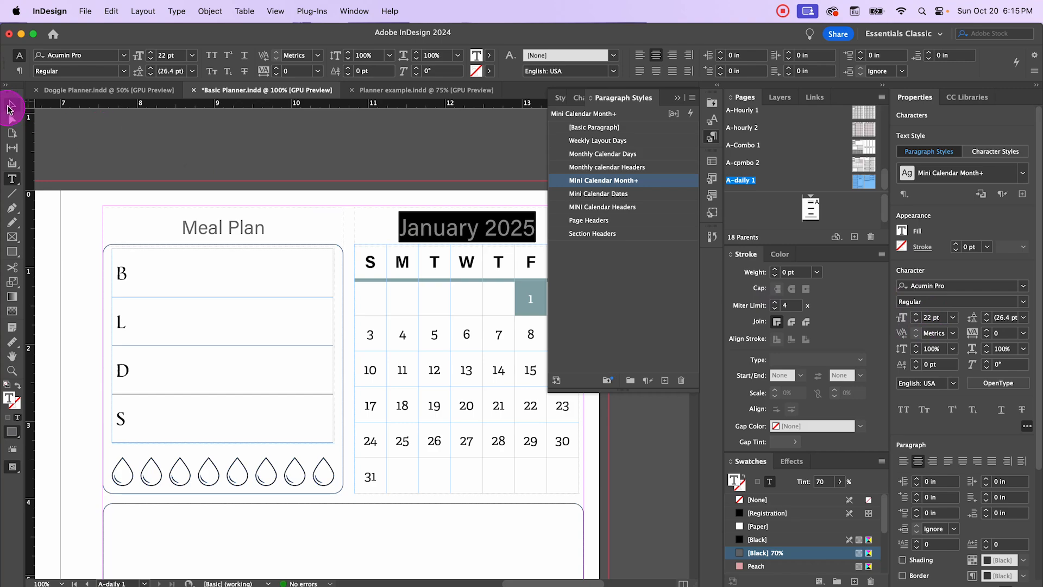
left_click(10, 108)
left_click(200, 156)
scroll(253, 168, "down", 1)
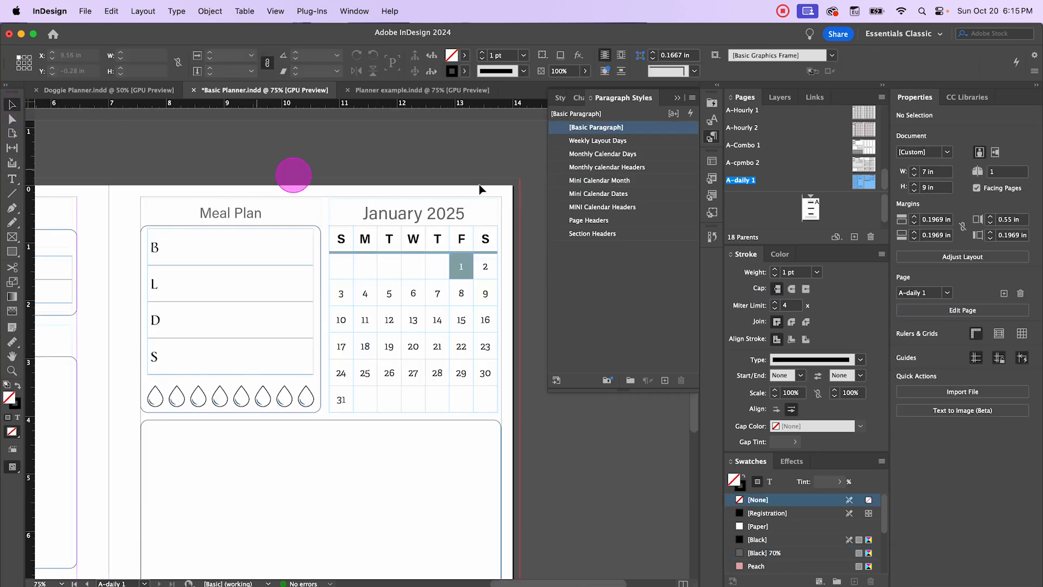
left_click(679, 98)
scroll(585, 265, "down", 3)
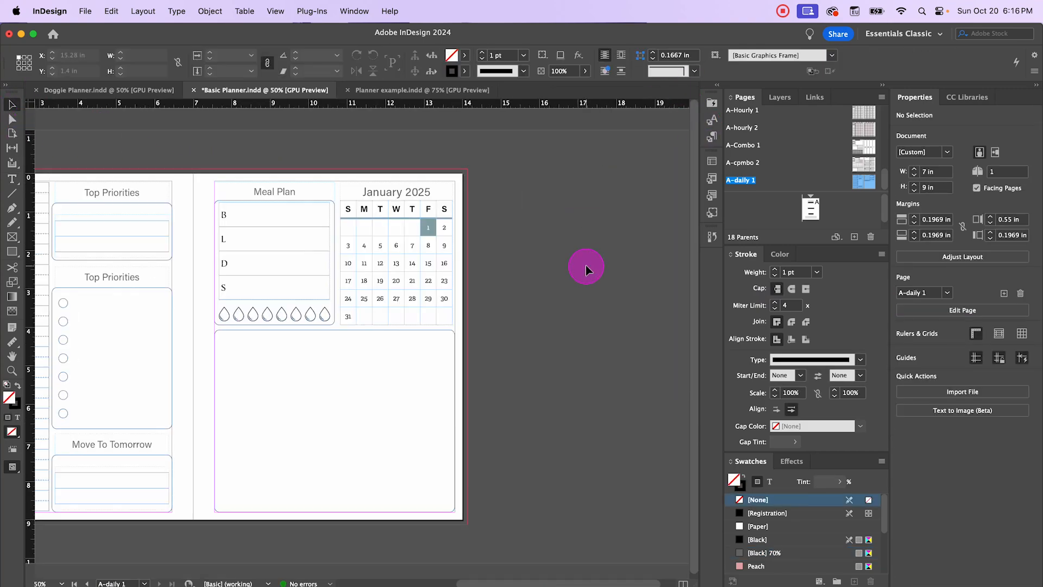
scroll(387, 307, "up", 1)
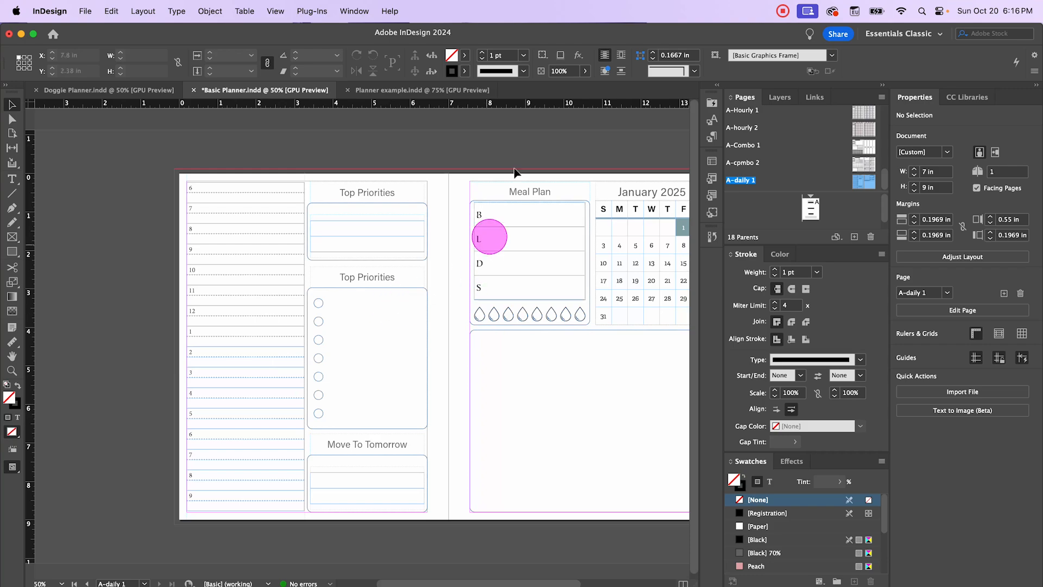
left_click_drag(518, 162, 402, 151)
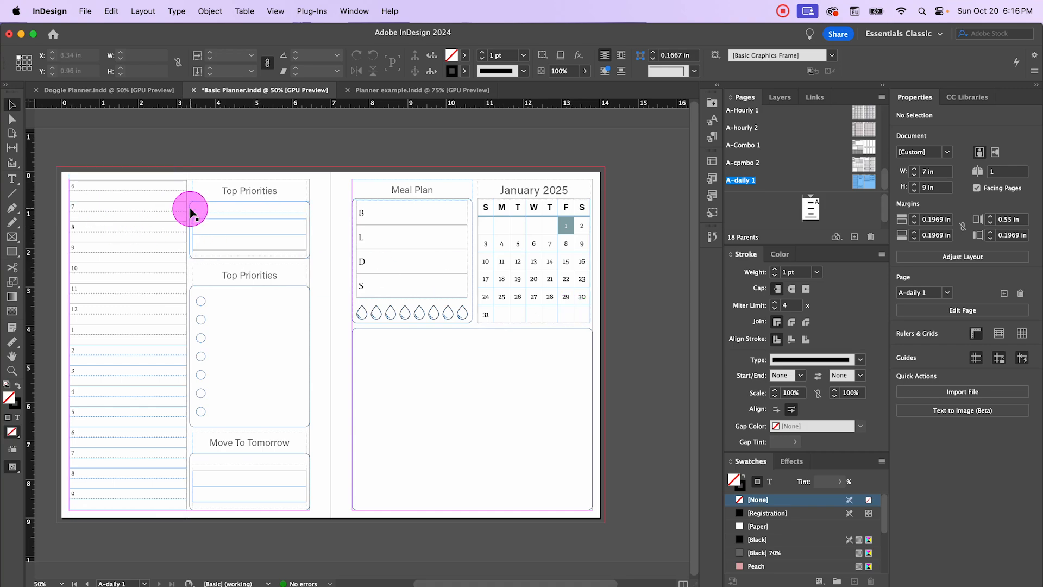
left_click(157, 199)
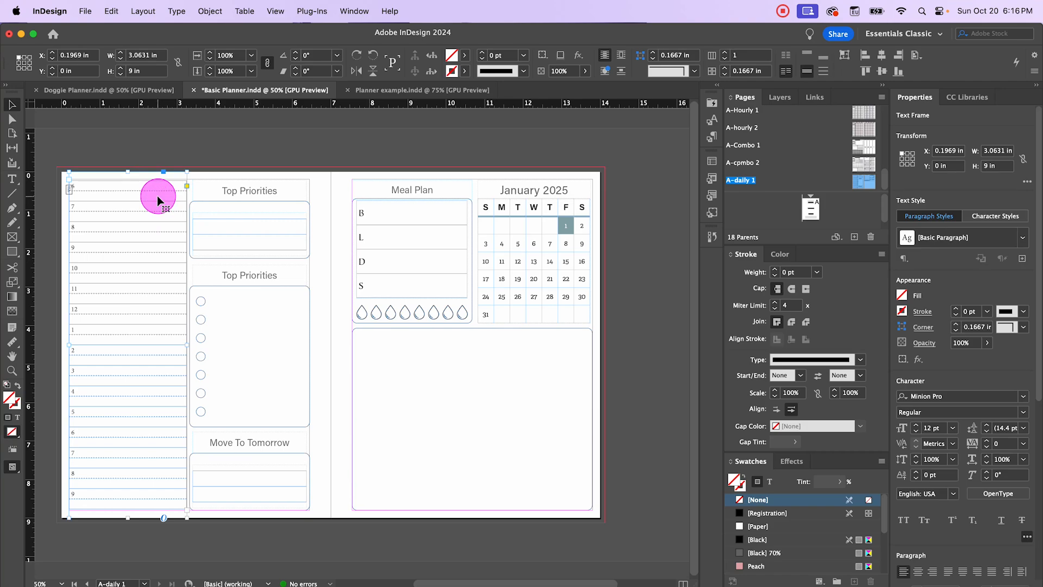
left_click(214, 143)
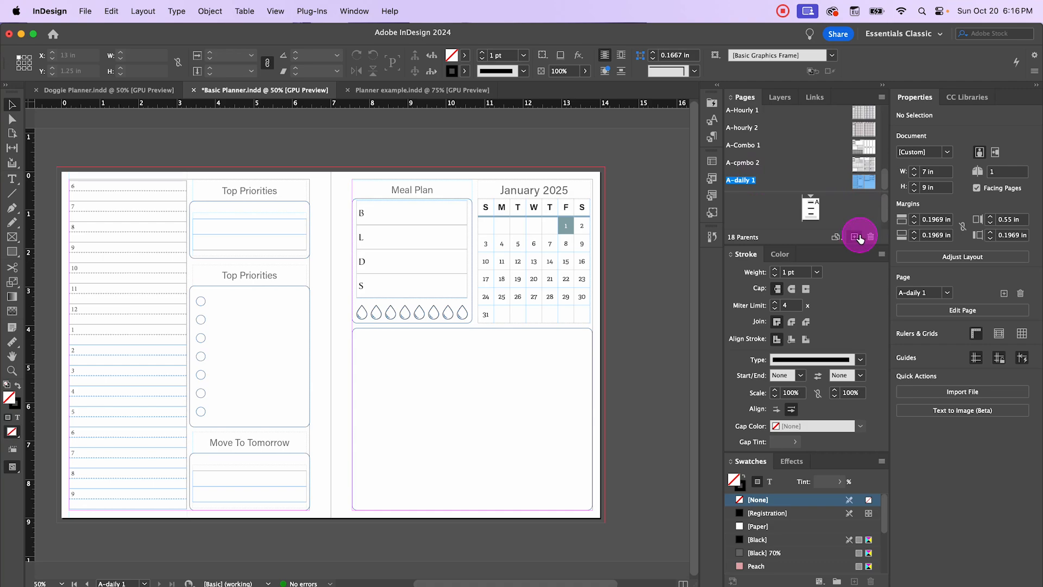
- Create a new two-page parent spread with prefix A and name it "daily 2"
left_click(859, 238)
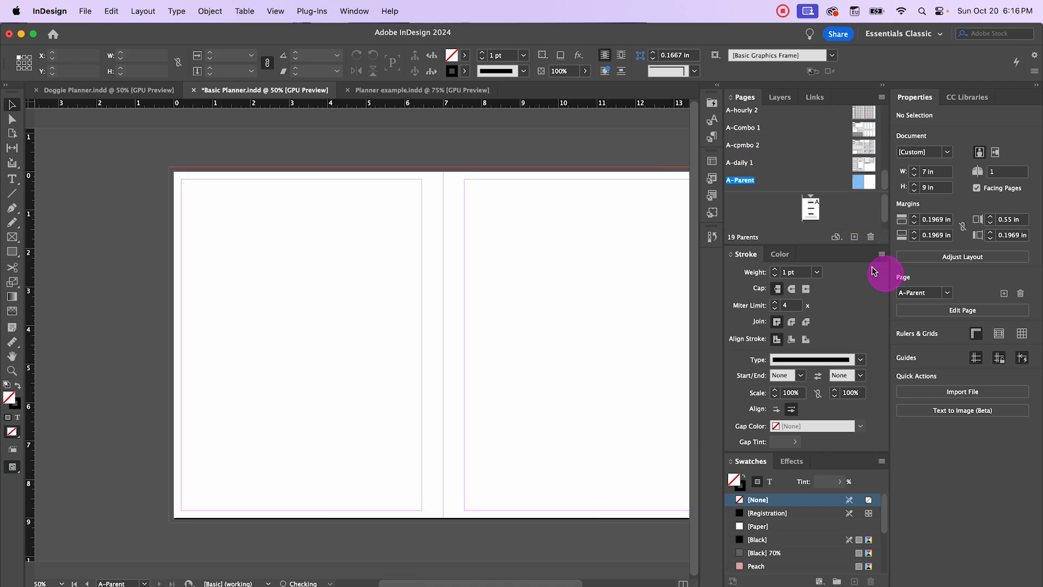
right_click(744, 185)
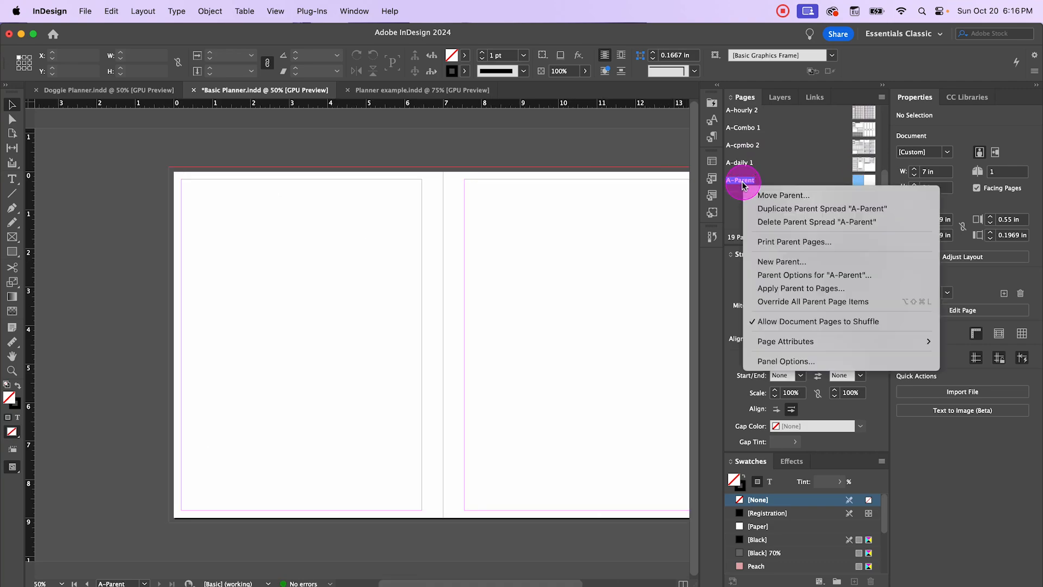
left_click(802, 275)
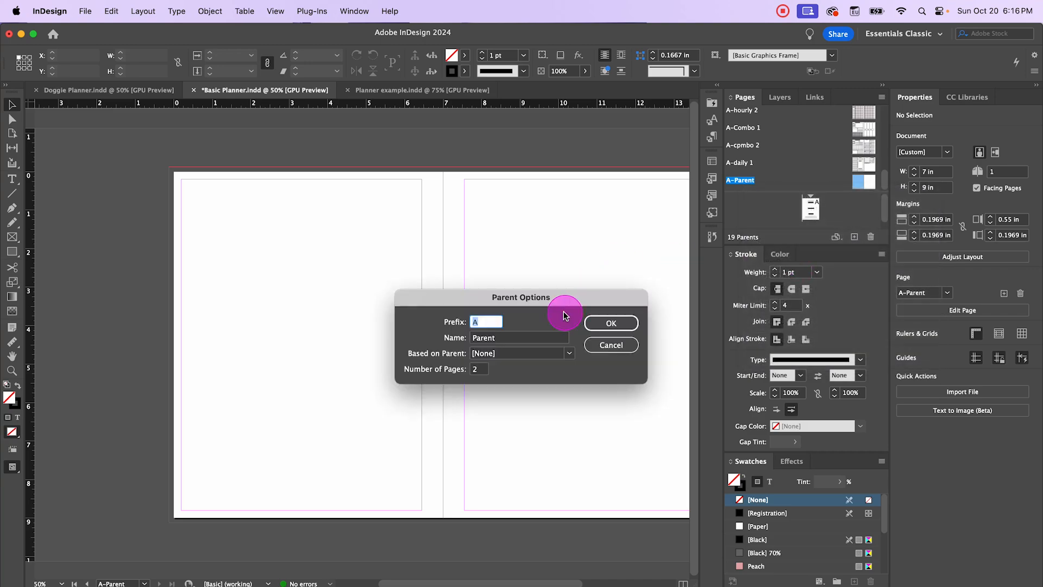
left_click(491, 338)
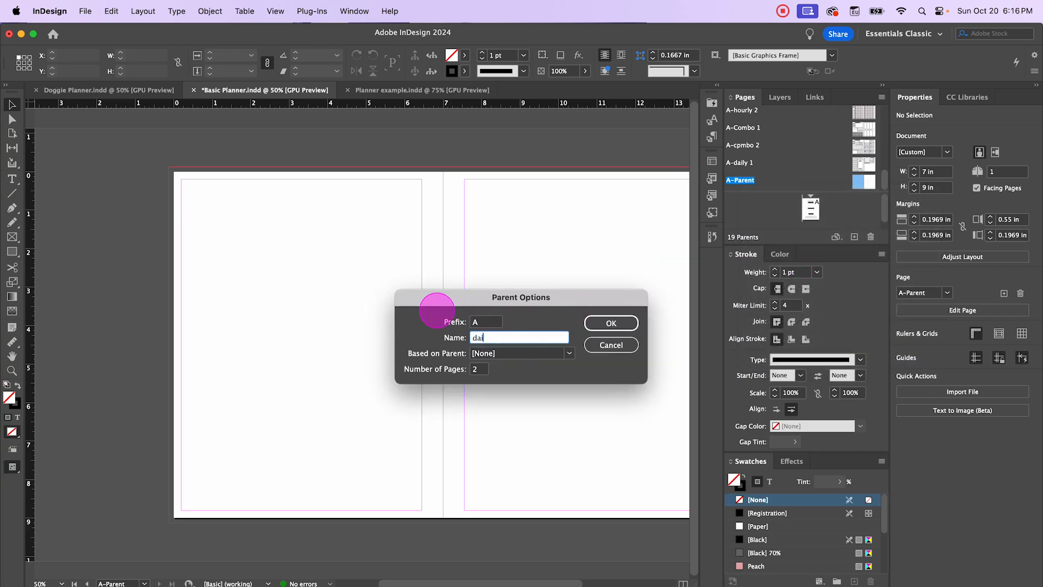
type("daily 2")
left_click(611, 322)
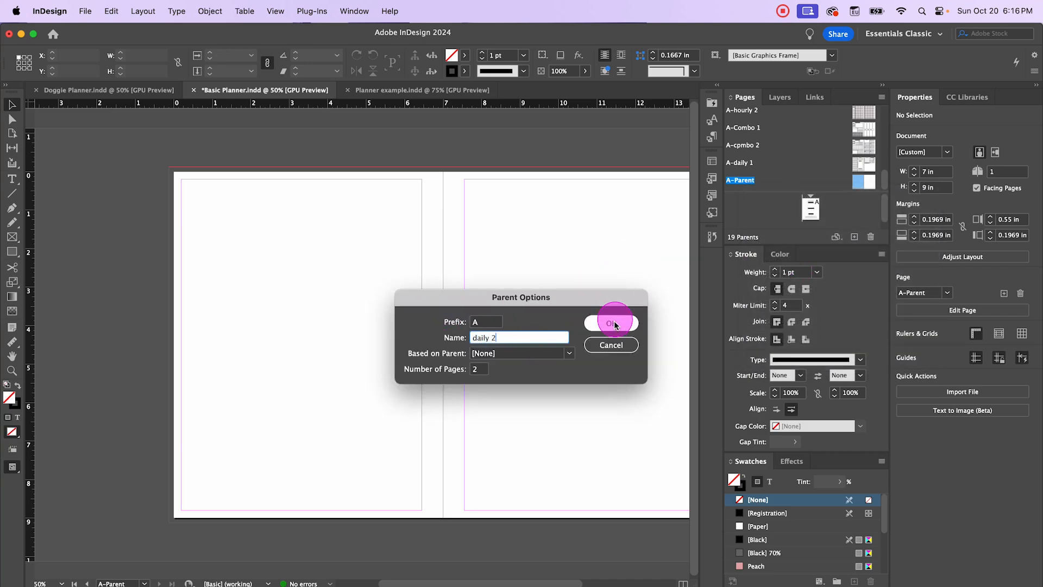
left_click(357, 266)
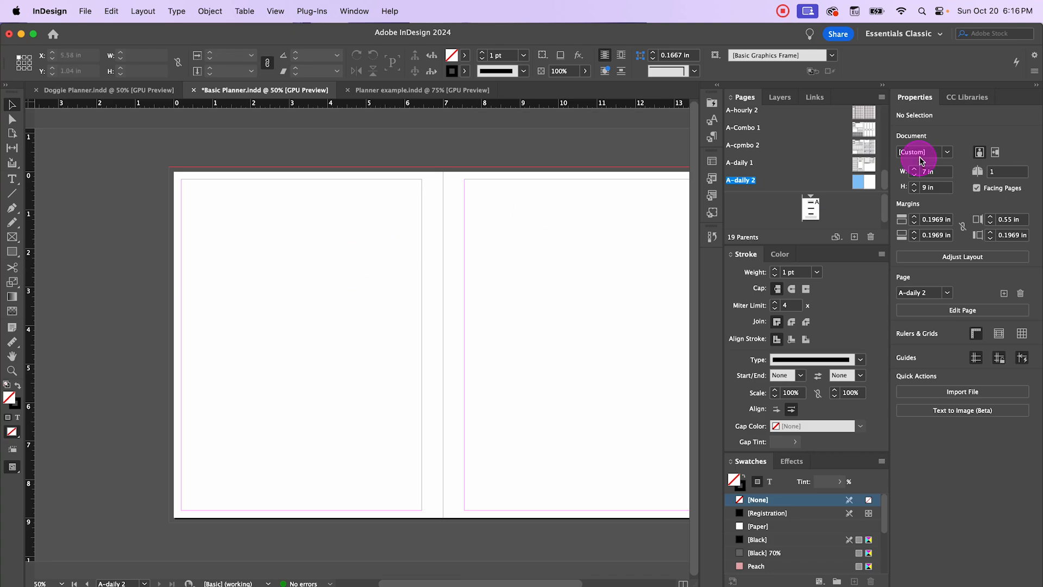
- Copy the Meal Plan block without its water drops from daily 1 to daily 2, aligned to the first page's outer margin at Y 2.42 in
double_click(859, 163)
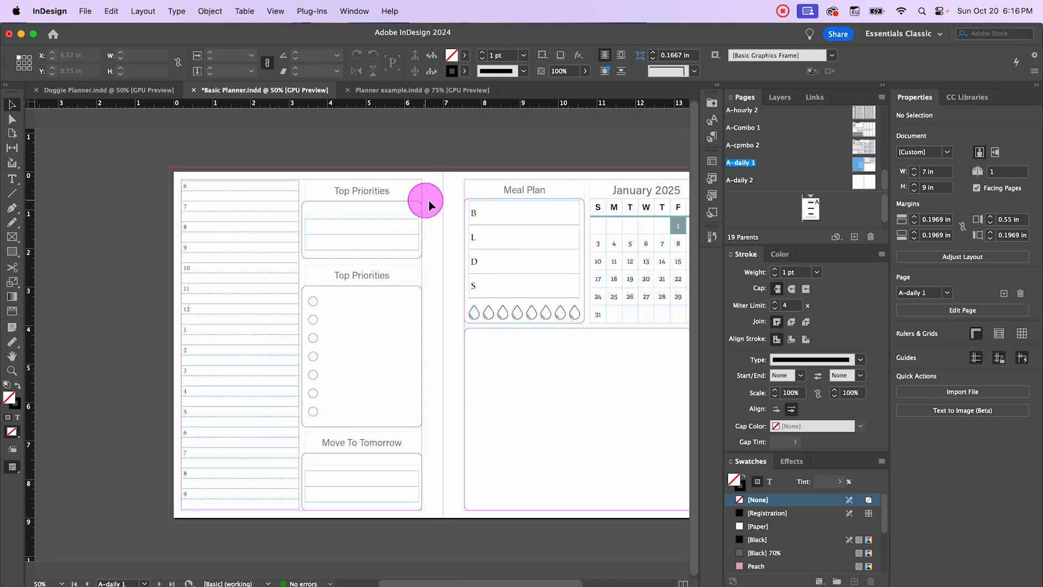
left_click_drag(473, 174, 578, 317)
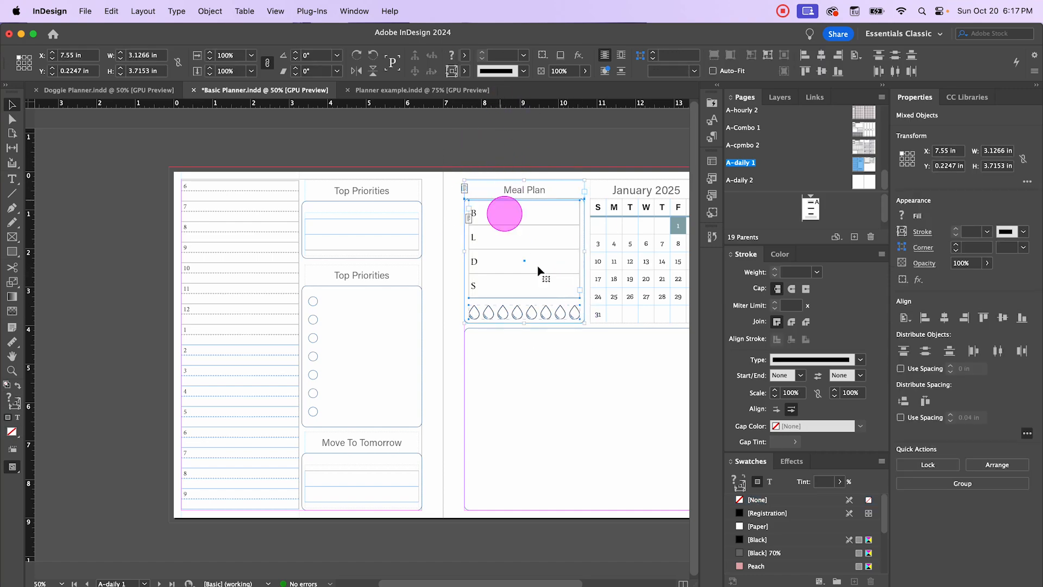
left_click(471, 169)
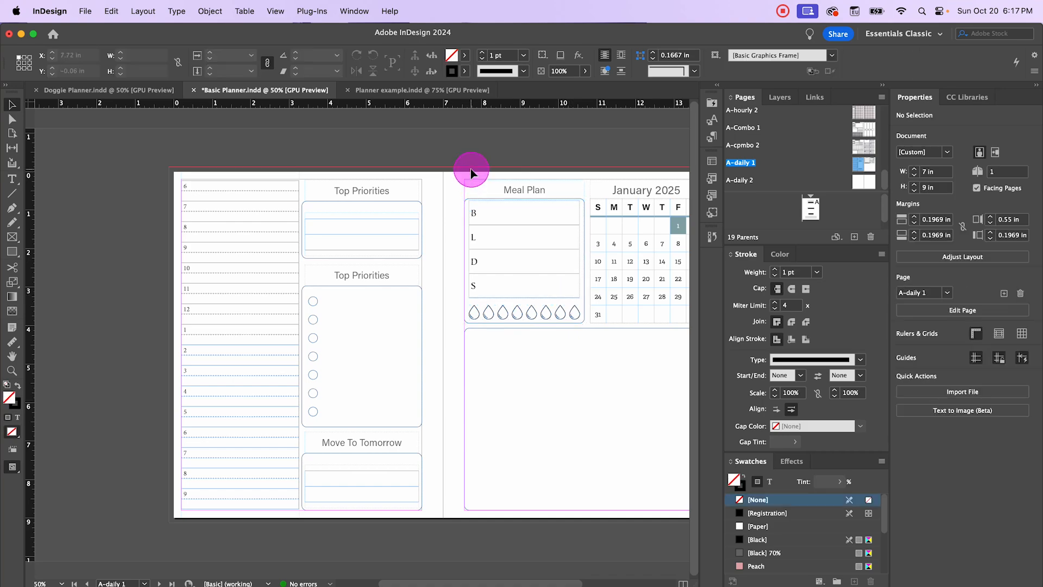
left_click_drag(480, 168, 548, 252)
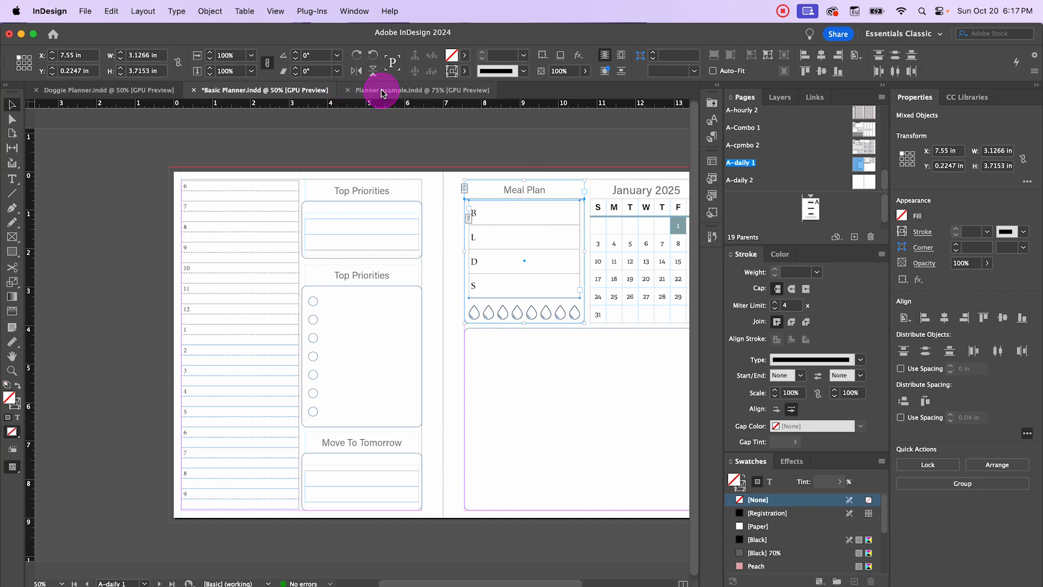
left_click(357, 92)
left_click(275, 89)
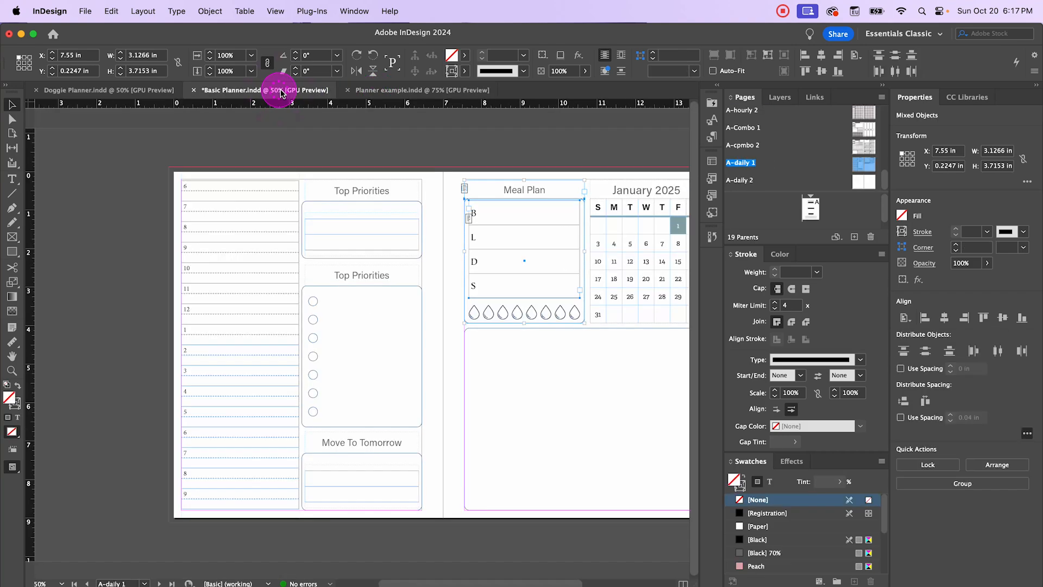
double_click(863, 184)
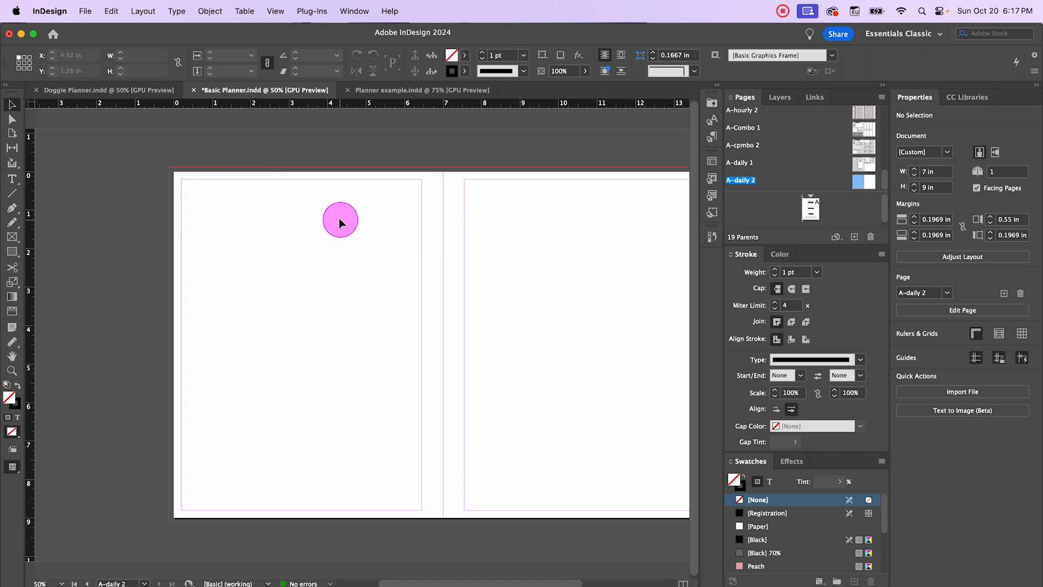
key("super+v")
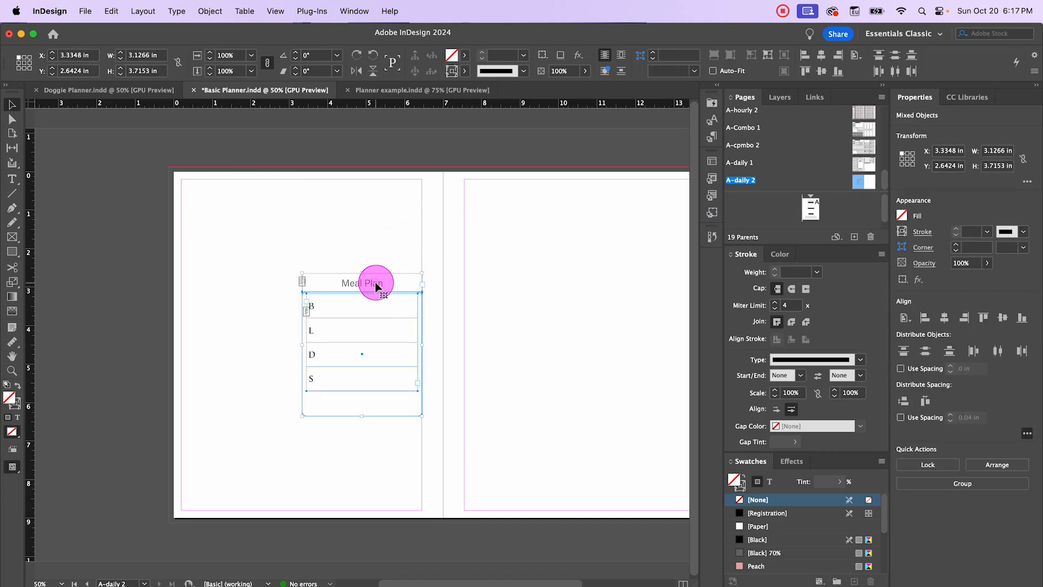
left_click_drag(377, 285, 258, 279)
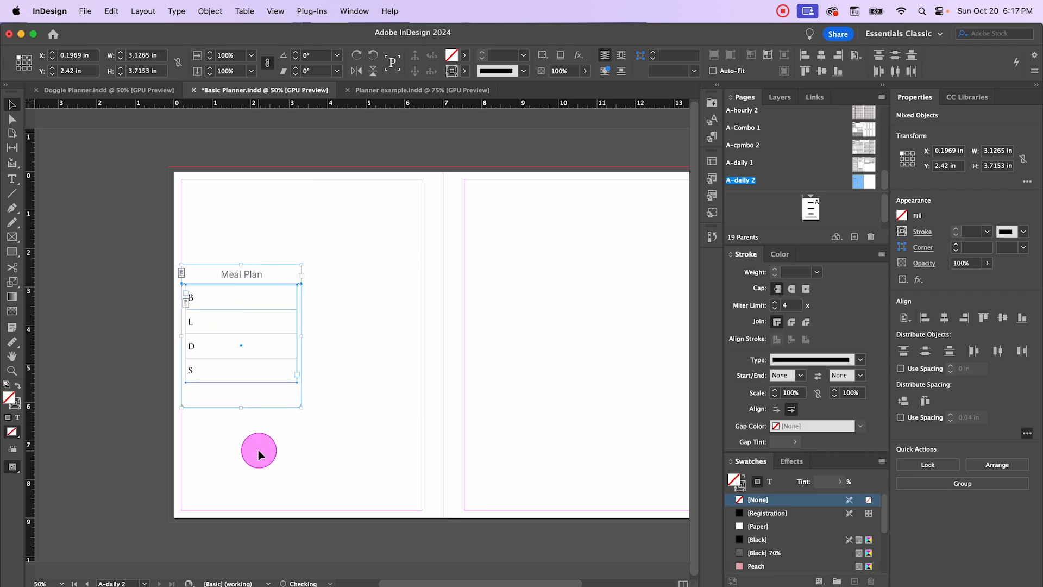
- Shorten the Meal Plan box on daily 2 so that it ends just below the S row, and preview the page
left_click(256, 449)
left_click(241, 408)
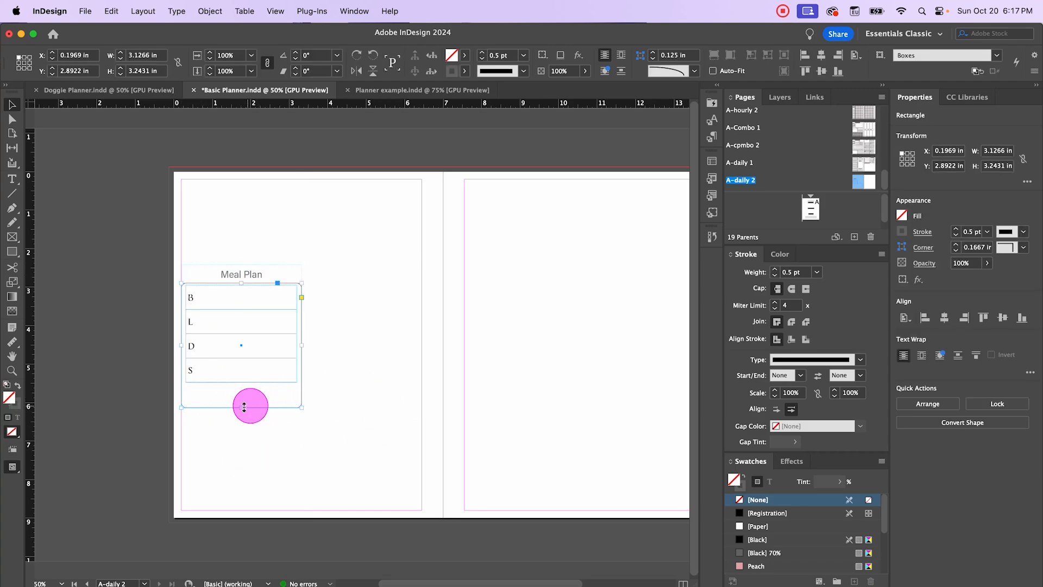
left_click_drag(237, 407, 237, 388)
left_click(287, 451)
key("w")
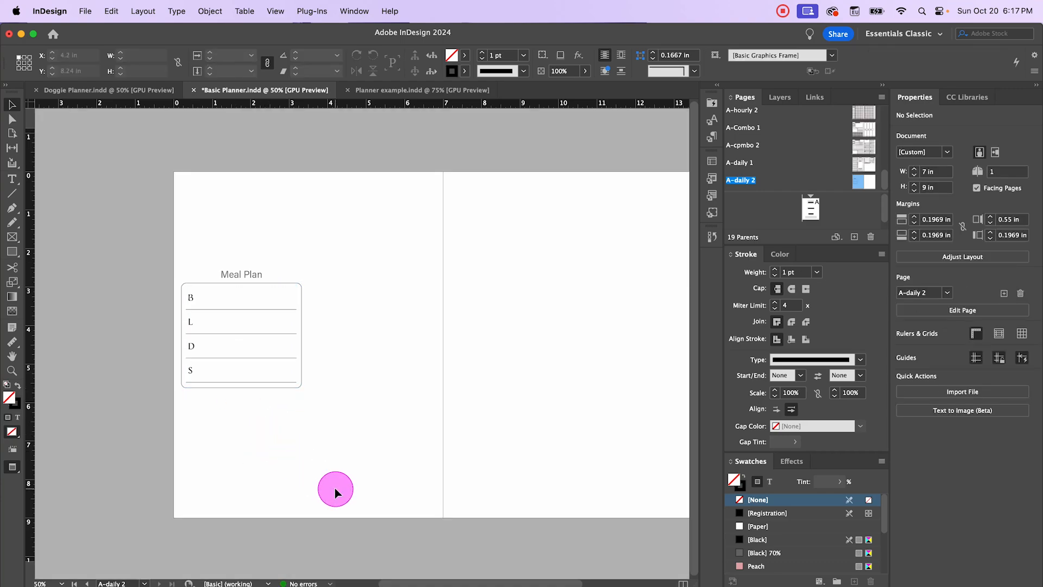
key("w")
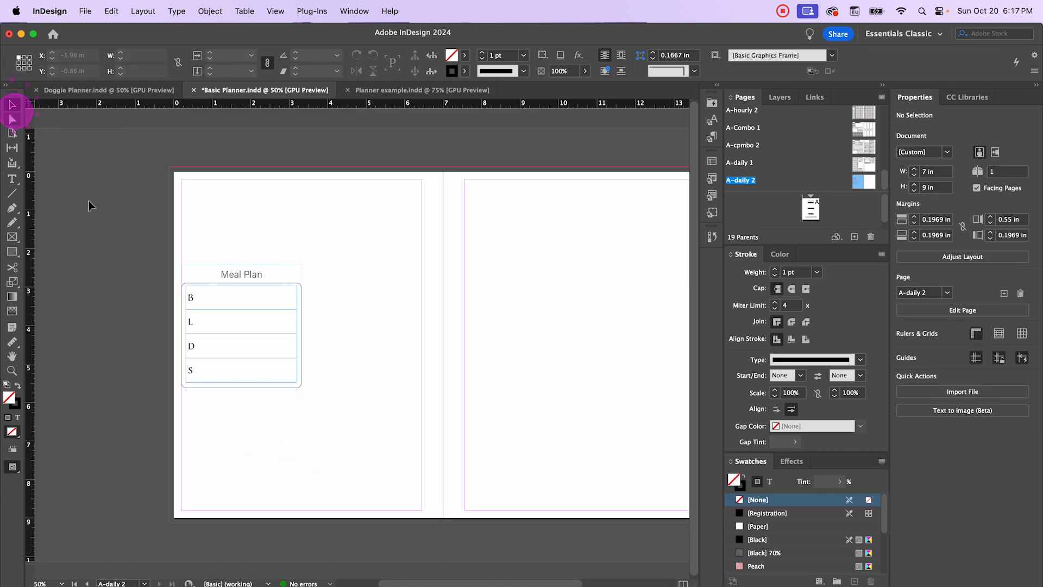
left_click(285, 417)
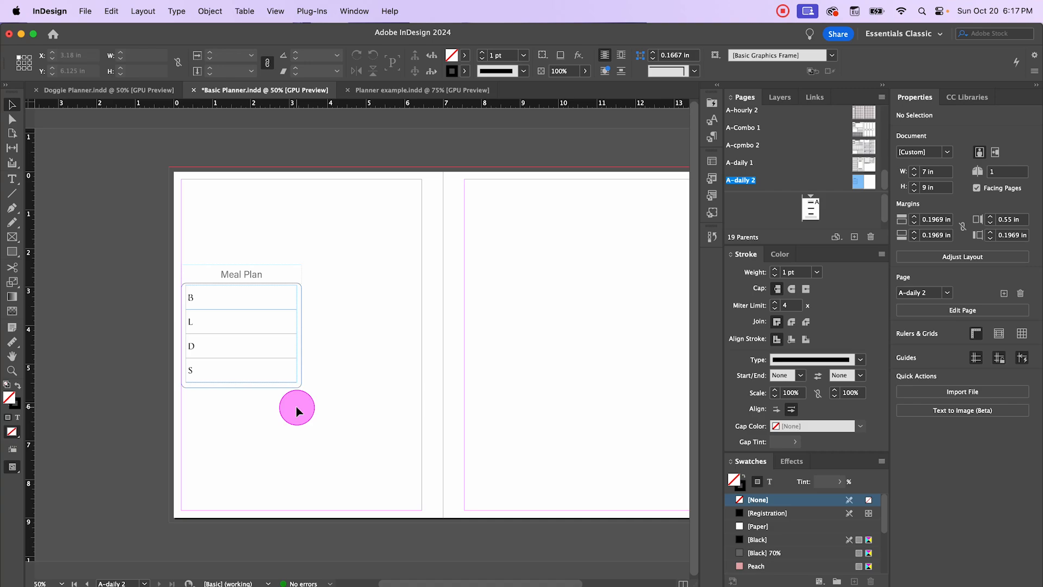
left_click(212, 193)
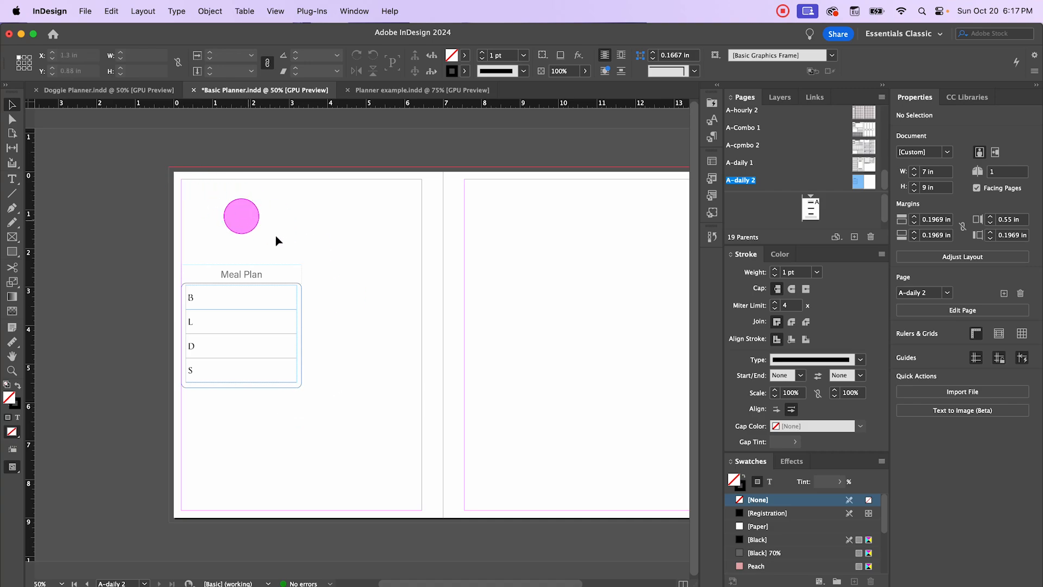
- Copy the January 2025 mini calendar with its heading from daily 1 to daily 2 and scale it to about 1.93 in wide
left_click(380, 90)
key("super+minus")
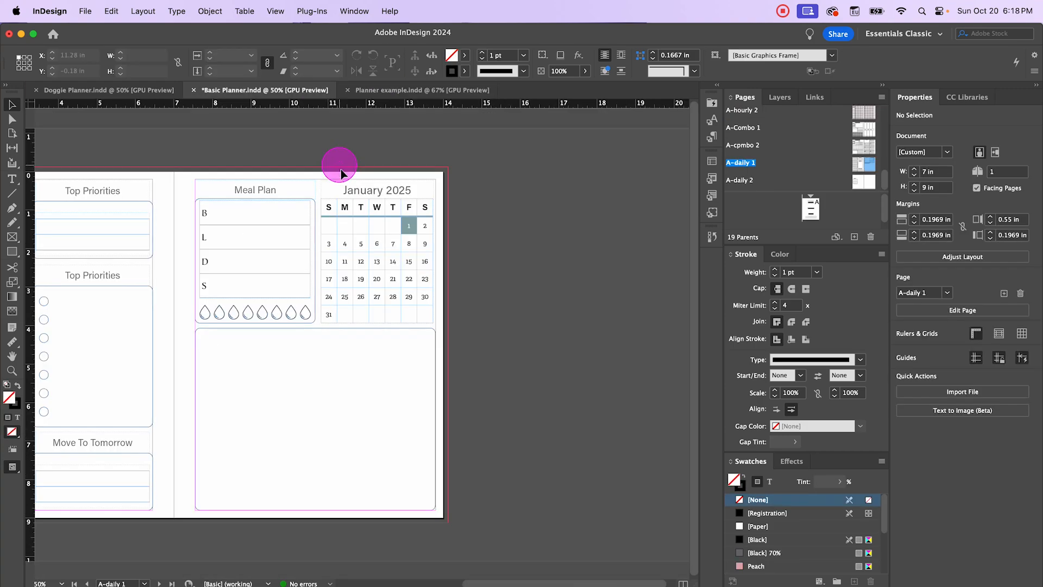
left_click_drag(341, 173, 455, 307)
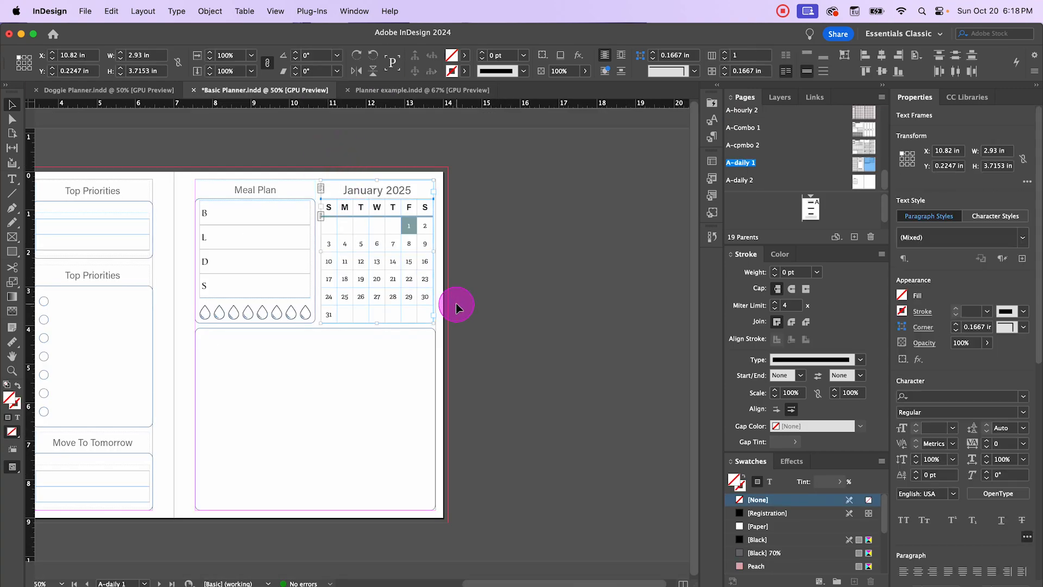
double_click(854, 182)
key("super+v")
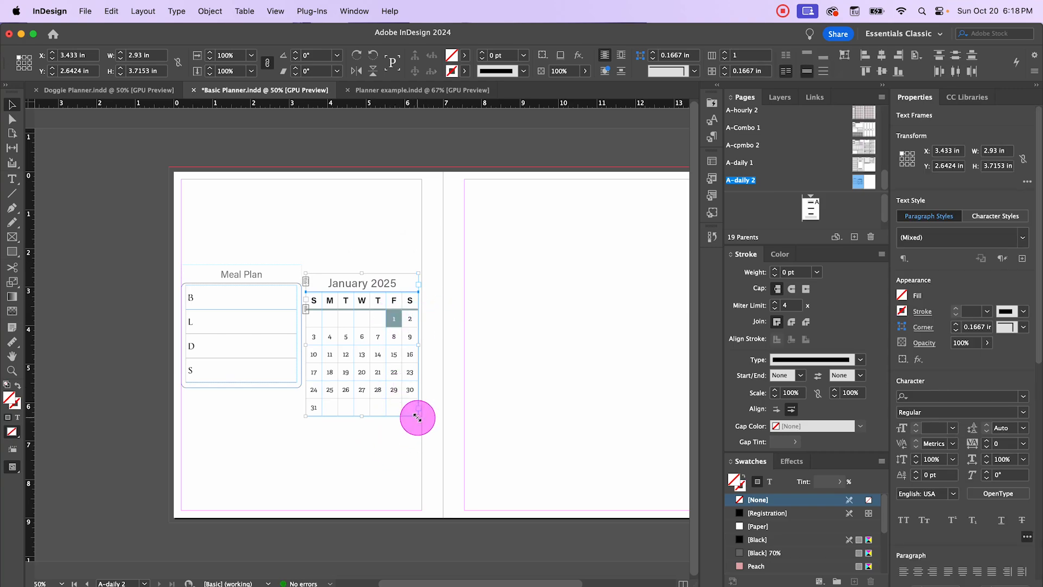
left_click_drag(417, 417, 380, 375)
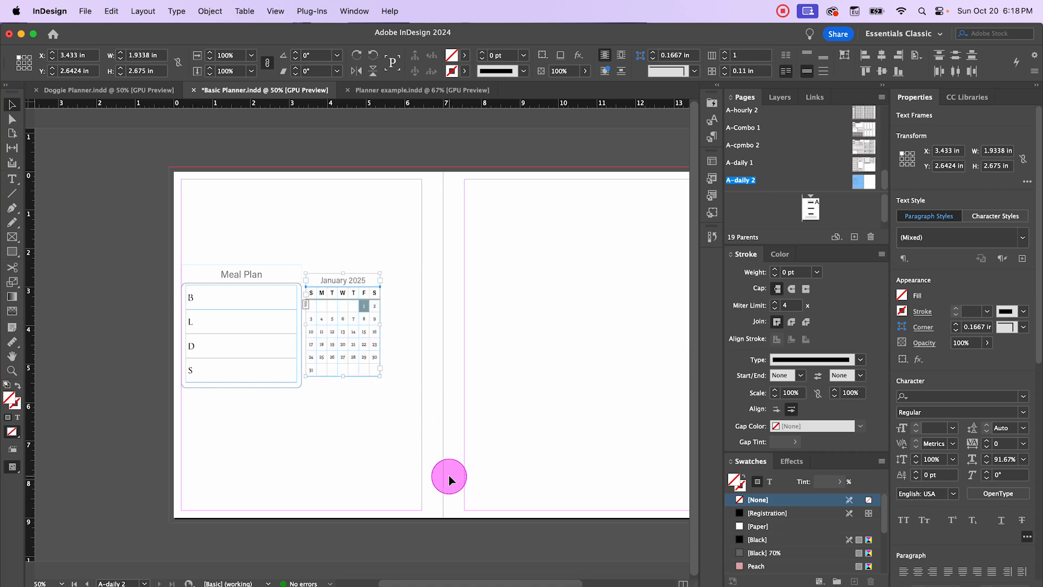
- Move the mini calendar above the Meal Plan block at the outer margin and scale it to about 1.75 in wide
key("super+equal")
left_click_drag(330, 205, 385, 343)
left_click_drag(360, 301, 221, 272)
scroll(174, 153, "up", 1)
left_click(175, 159)
left_click(353, 212)
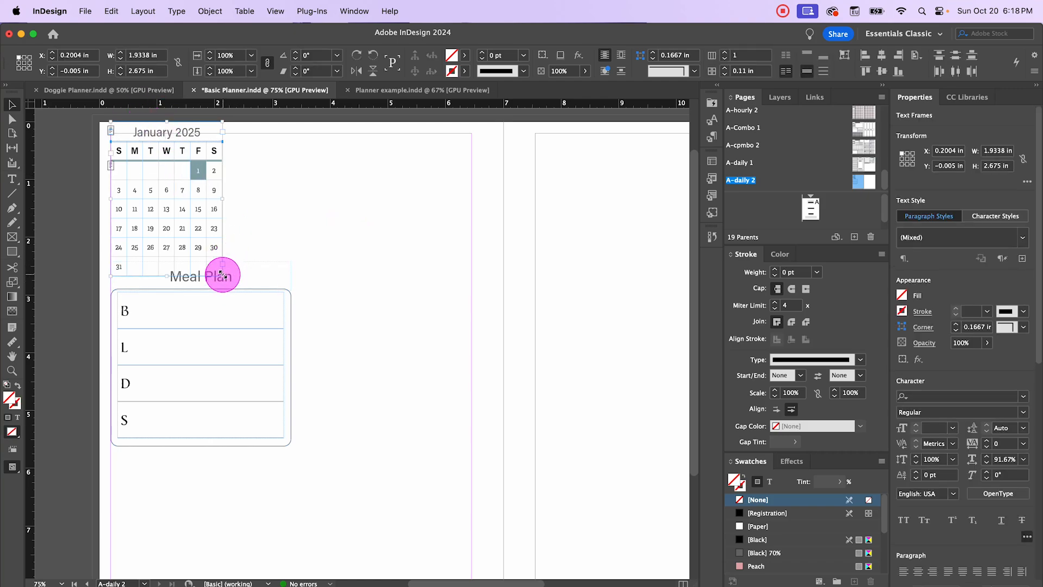
left_click_drag(222, 276, 212, 262)
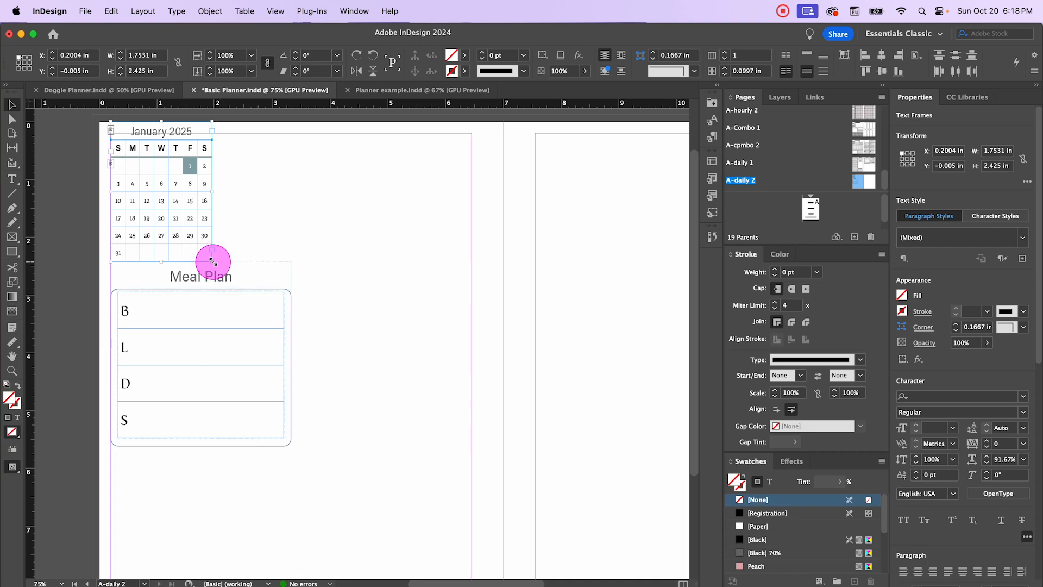
left_click(329, 208)
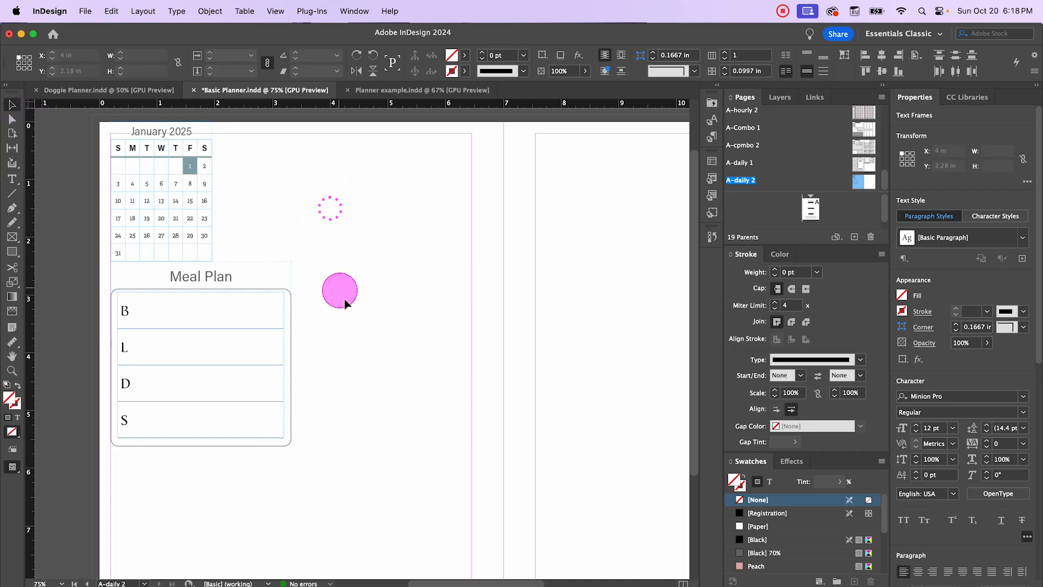
- Nudge the whole Meal Plan block down to make room below the mini calendar
scroll(332, 299, "down", 1)
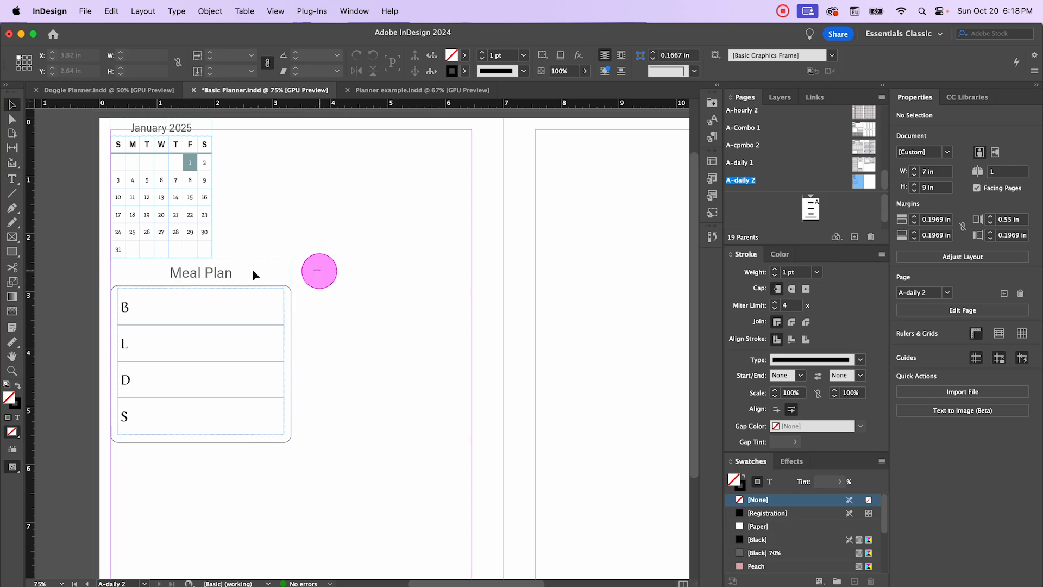
left_click_drag(319, 271, 138, 302)
key("Down")
key("Down")
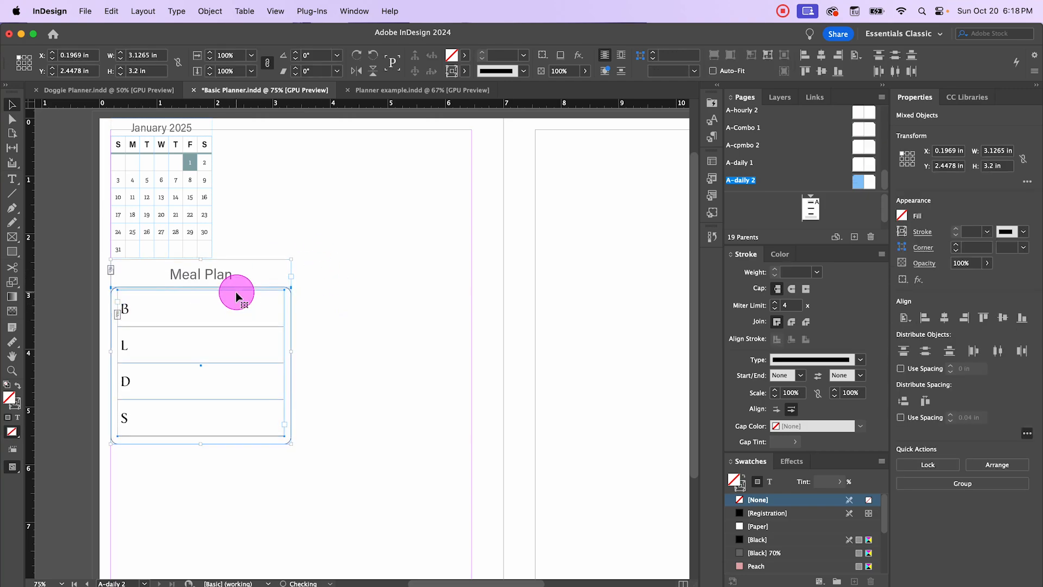
key("Down")
key("Down")
key("Down")
key("Down")
key("Down")
key("Down")
key("Down")
key("Down")
key("Down")
key("Down")
key("Down")
key("Down")
key("Down")
key("Down")
key("Down")
key("Down")
key("Down")
key("Down")
key("Down")
key("Down")
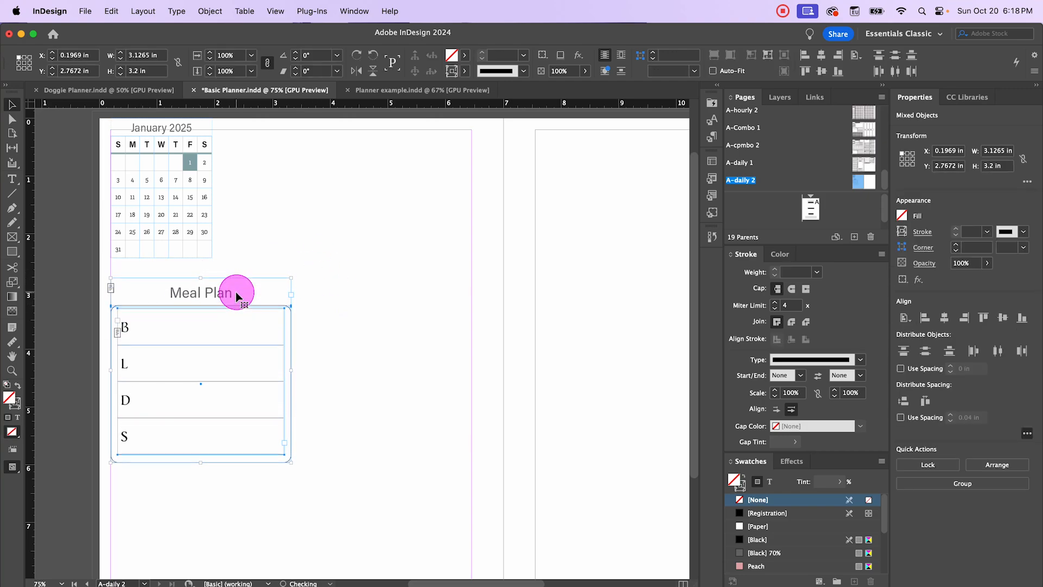
key("Down")
key("Down")
key("Down")
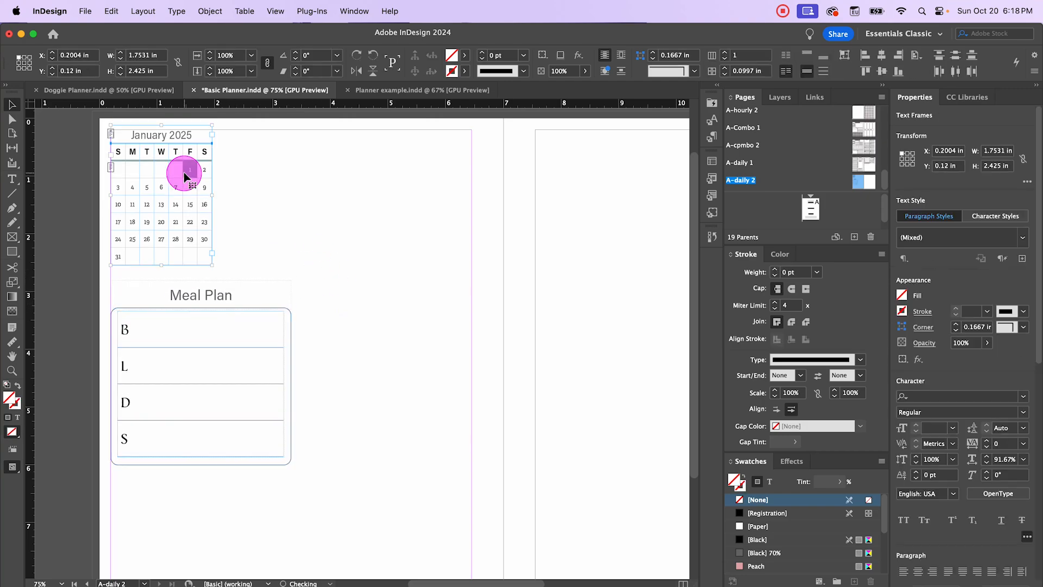
- Nudge the mini calendar and its heading down to the page's upper margin, at Y 0.2033 in
key("Down")
key("Down")
key("Down")
key("Down")
key("Down")
key("Down")
key("Down")
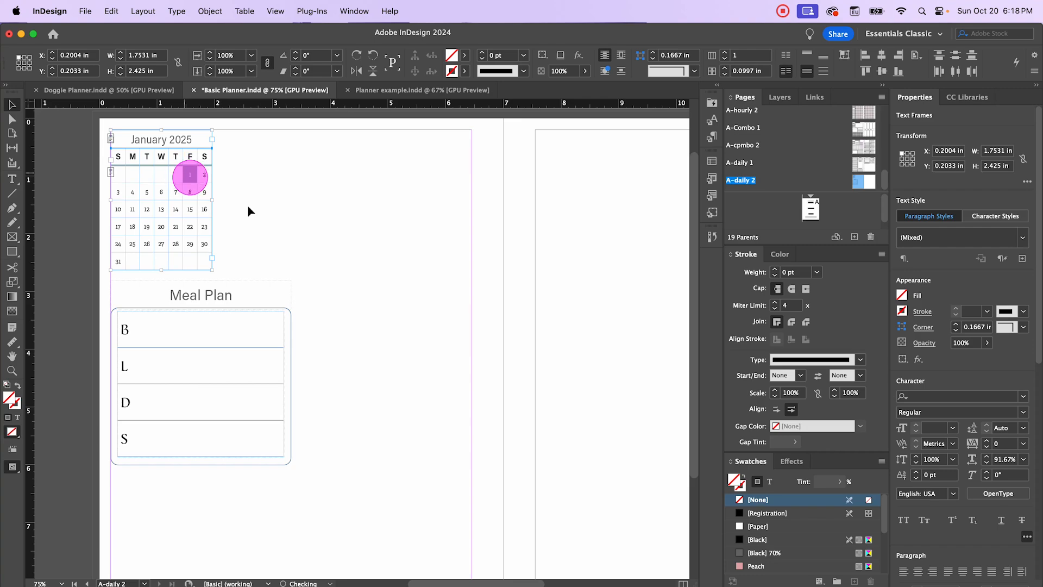
left_click(300, 223)
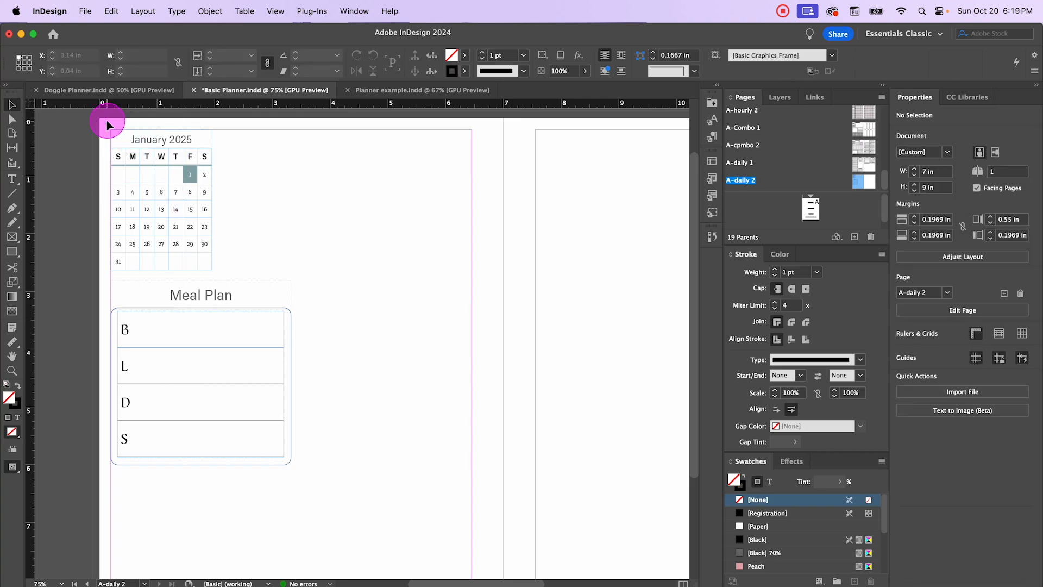
left_click_drag(107, 125, 347, 288)
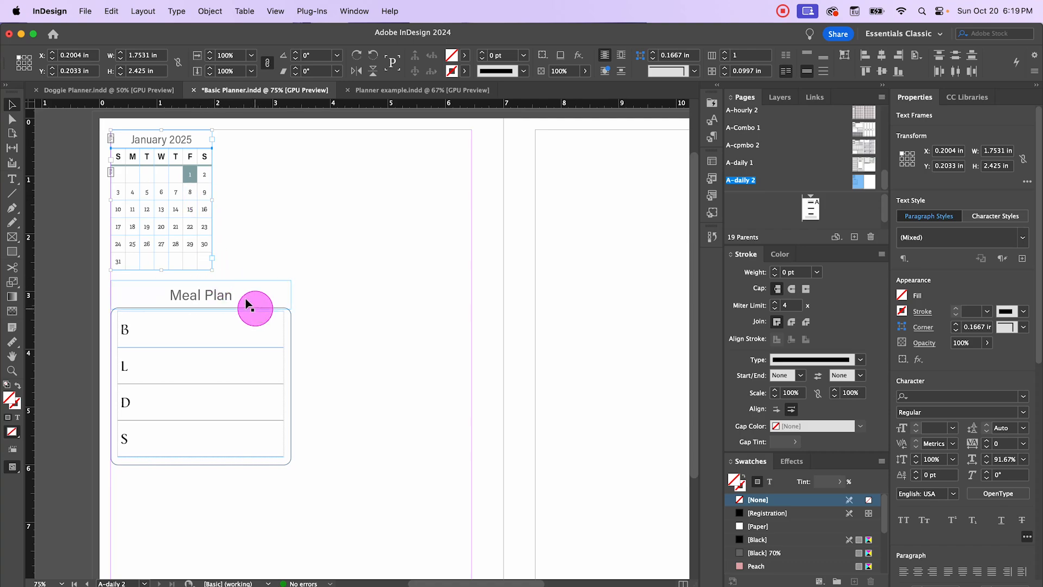
mouse_move(216, 275)
left_mouse_down()
mouse_move(252, 293)
mouse_move(237, 272)
left_mouse_up()
key("super+z")
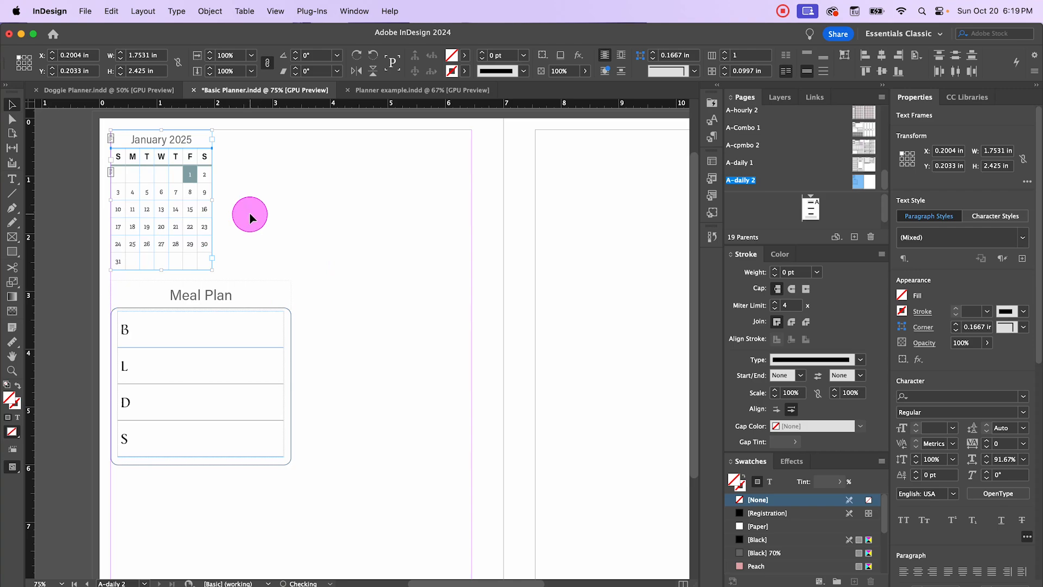
left_click(250, 215)
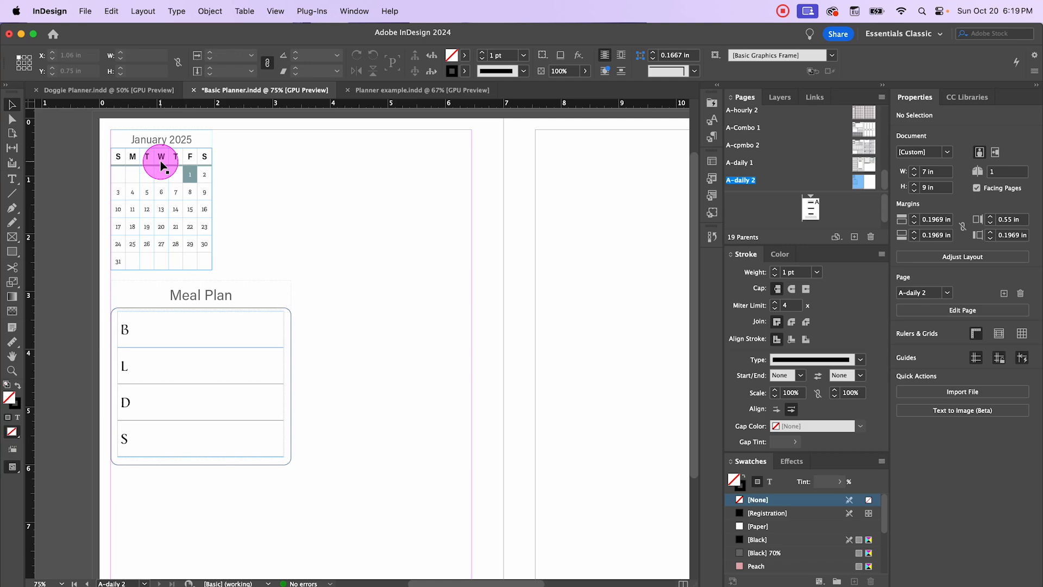
- Remove the blue fill from the cell for day 1 in the mini calendar and set its text color to [Black] 70%
scroll(161, 169, "up", 2)
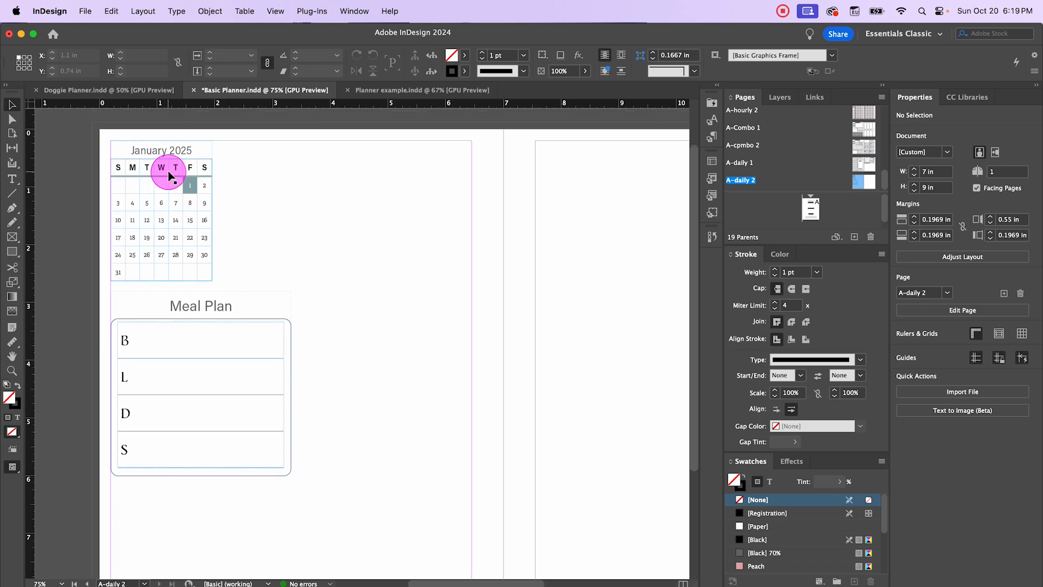
left_click(202, 190)
double_click(203, 191)
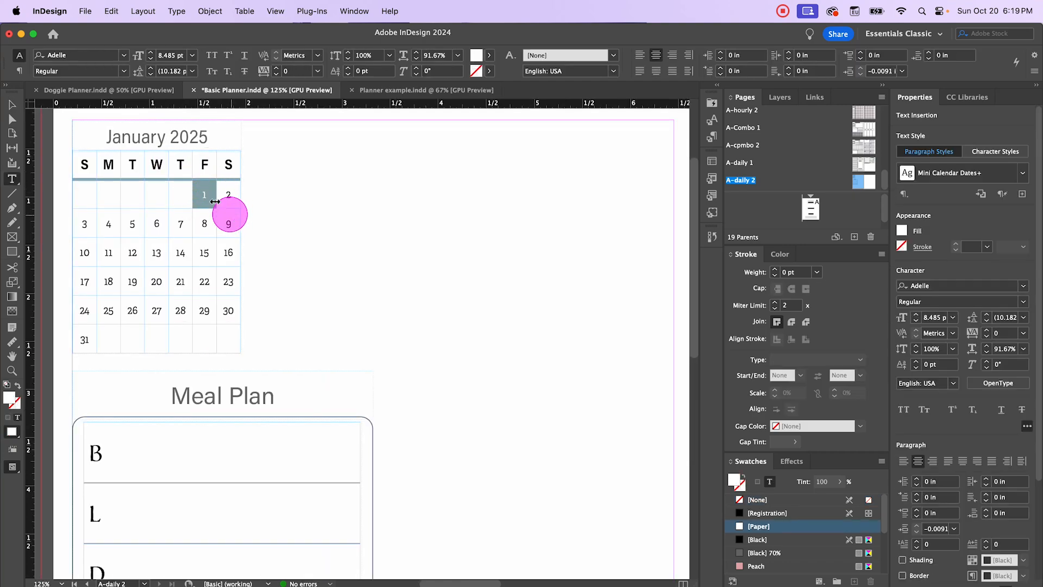
left_click_drag(201, 186, 217, 203)
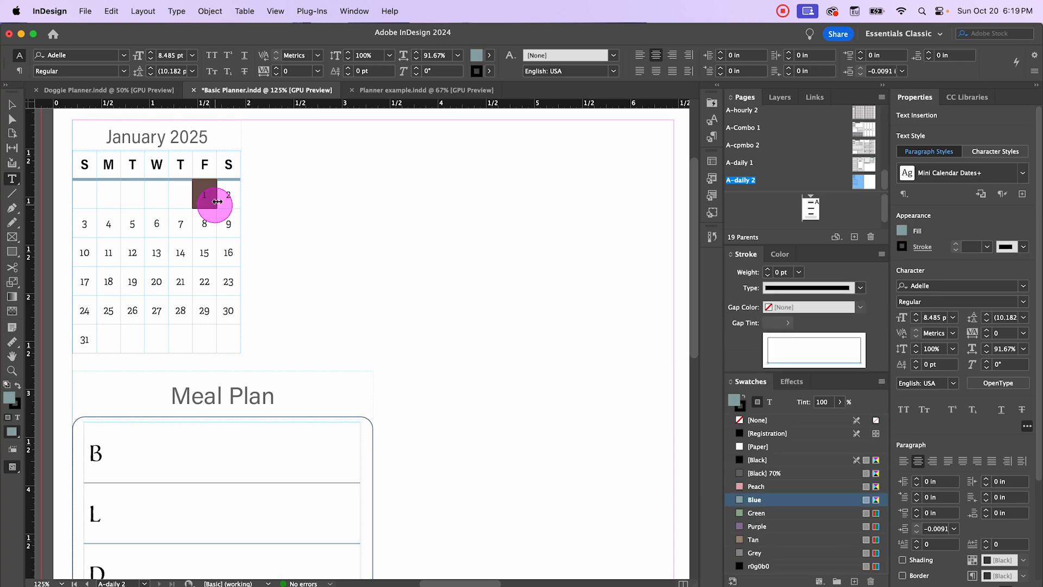
left_click(436, 56)
left_click(316, 92)
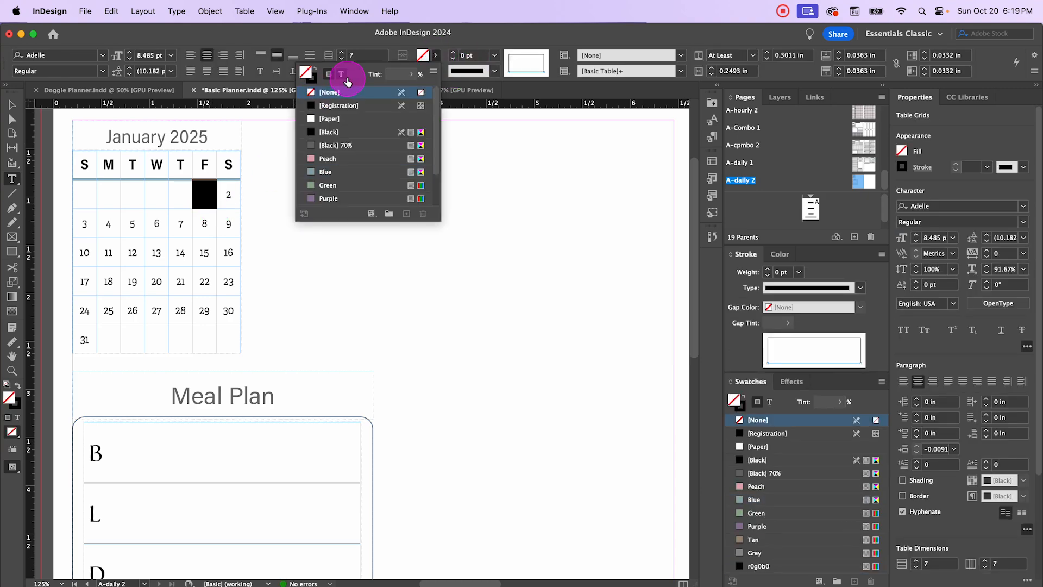
left_click(341, 74)
left_click(323, 134)
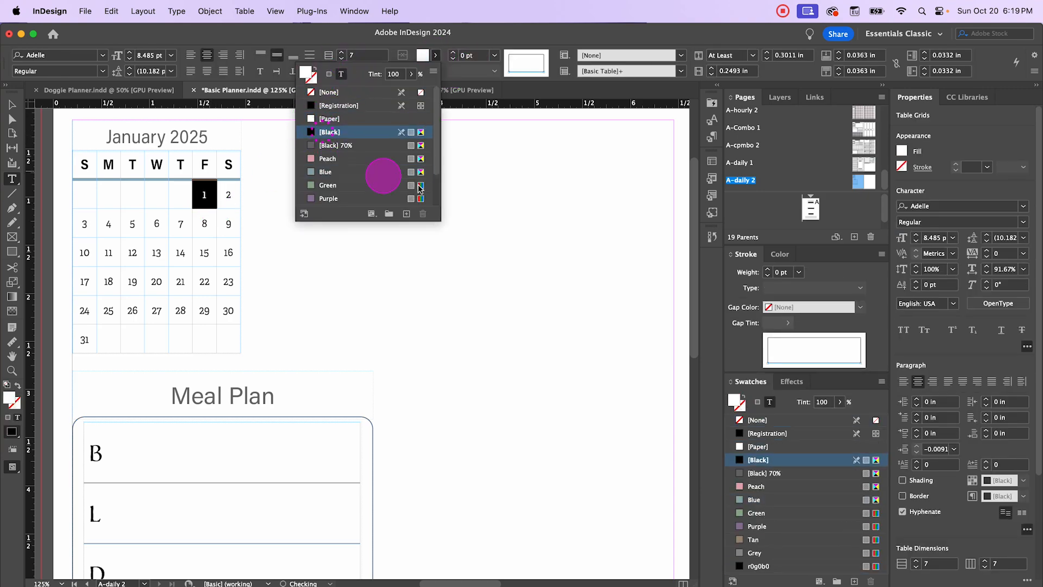
left_click(337, 147)
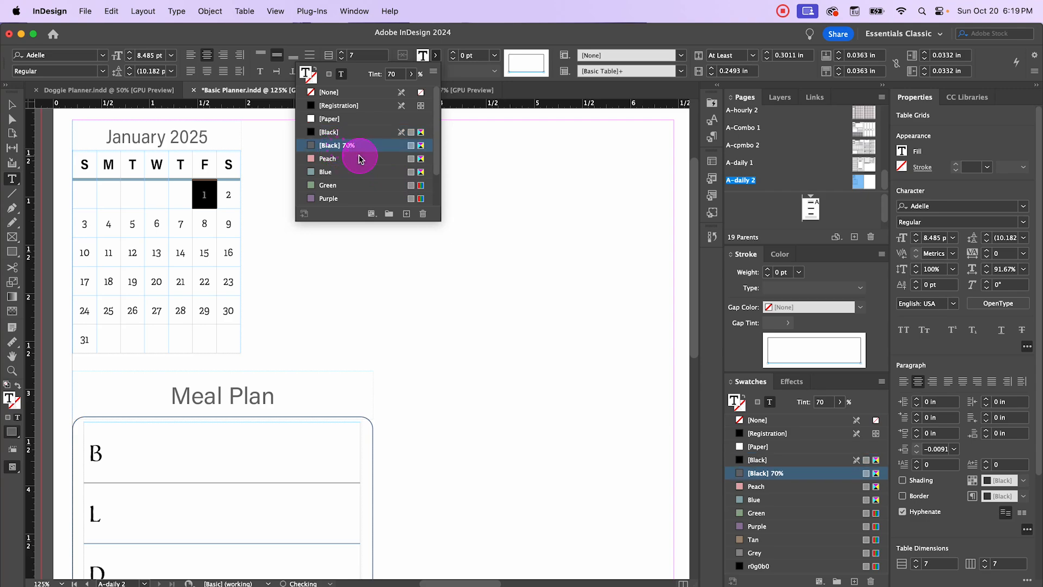
- Try to change the text color of the number 1 in the mini calendar to [Black]
left_click(12, 104)
left_click(384, 216)
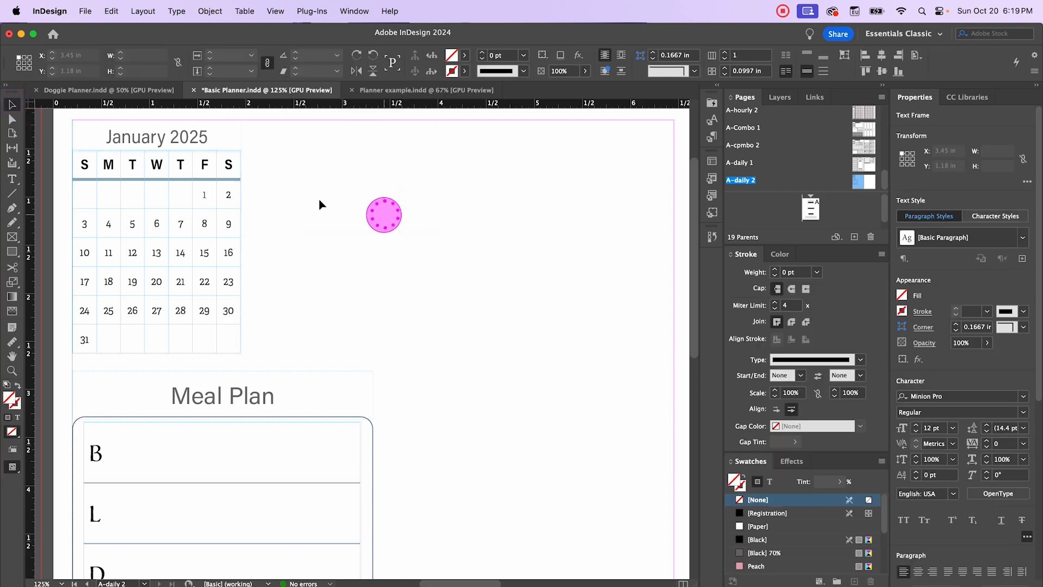
left_click(212, 194)
double_click(209, 196)
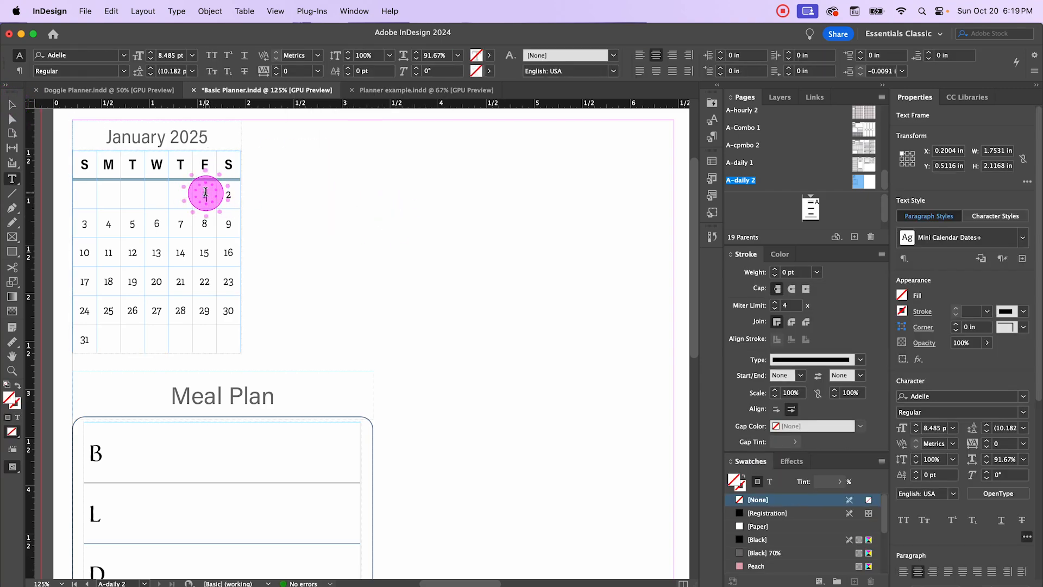
left_click(499, 67)
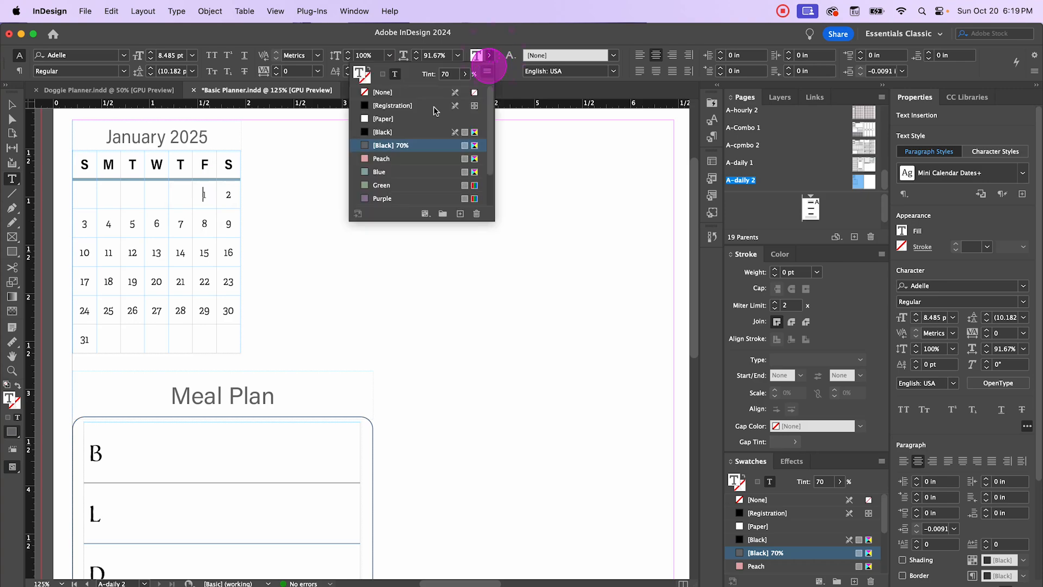
left_click(413, 132)
left_click(14, 116)
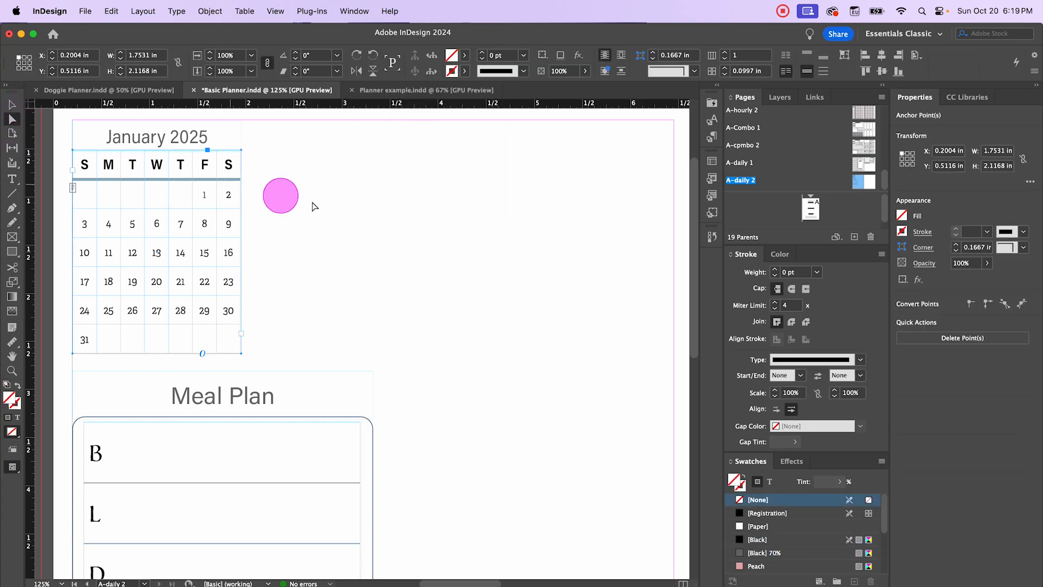
left_click(298, 199)
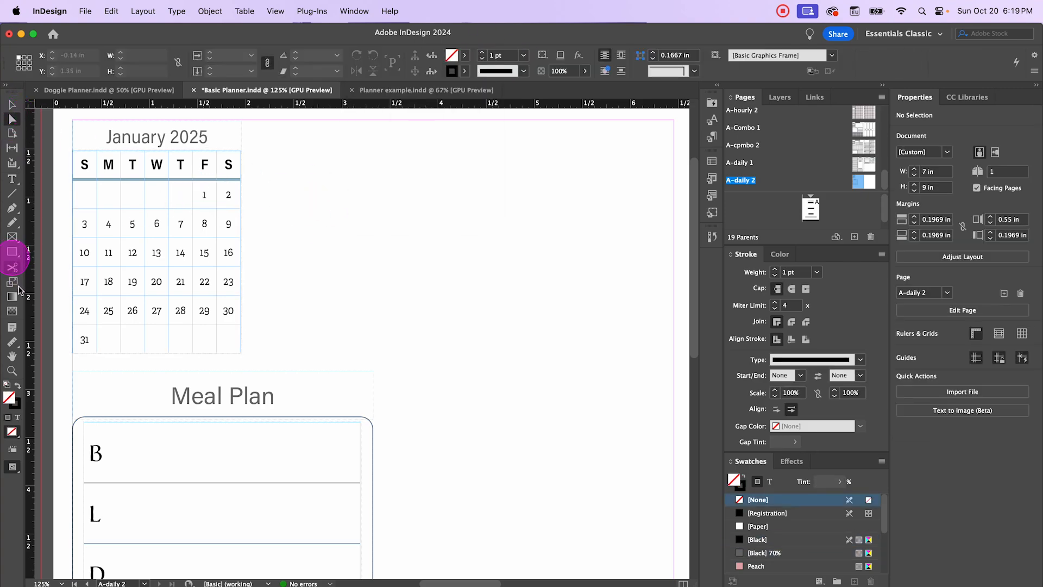
- Draw a circle about 0.18 in wide around day 1 in the mini calendar with the Ellipse tool and set its stroke to Blue
left_click(13, 255)
left_click(53, 283)
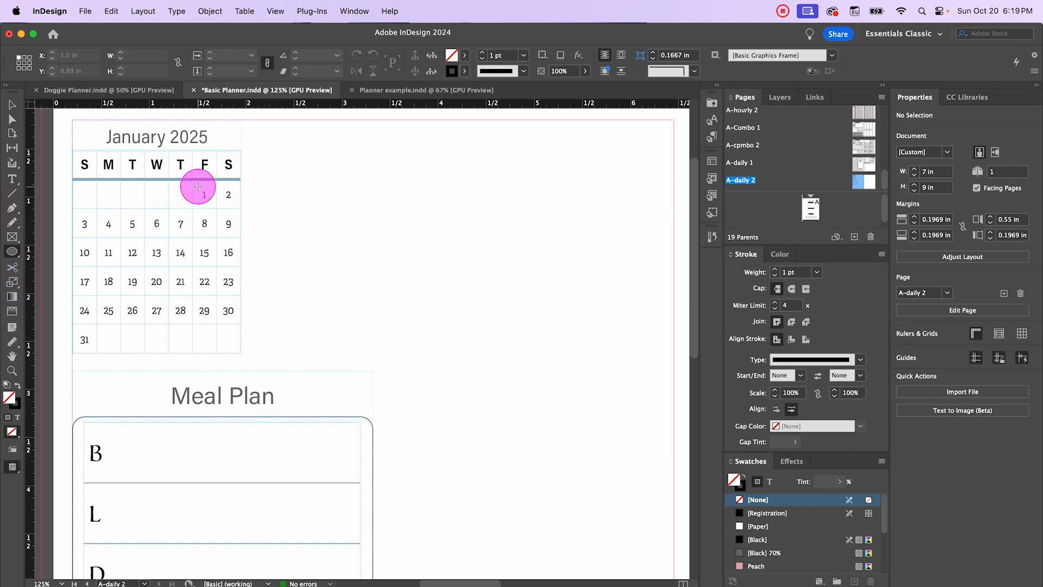
left_click_drag(198, 187, 215, 217)
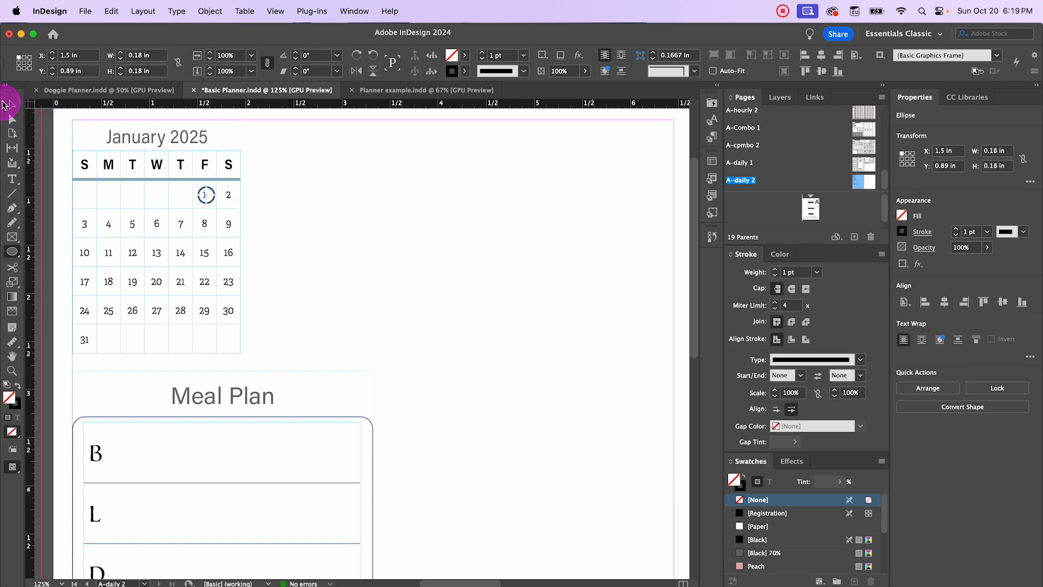
left_click(11, 104)
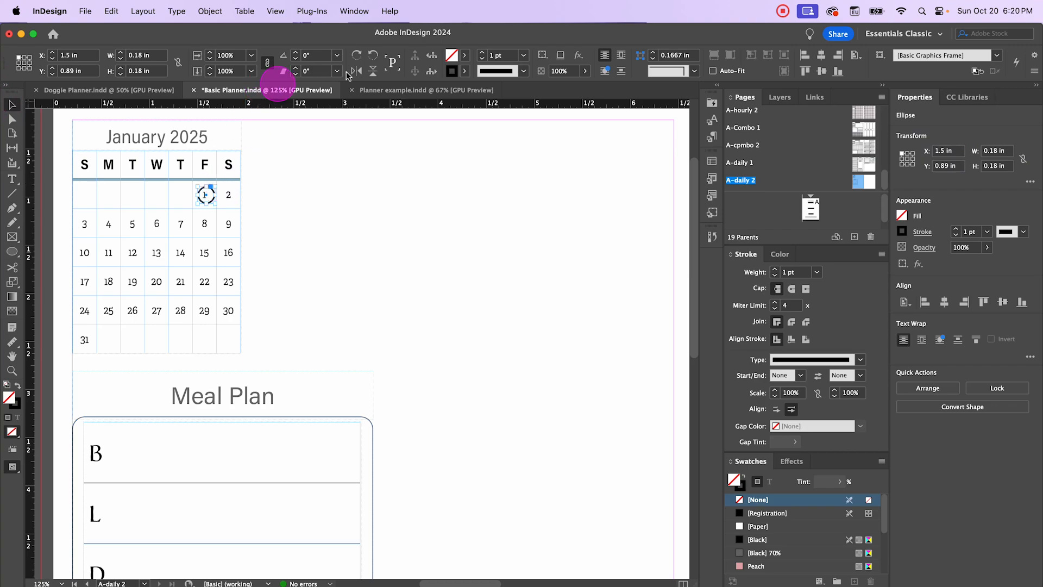
left_click(466, 71)
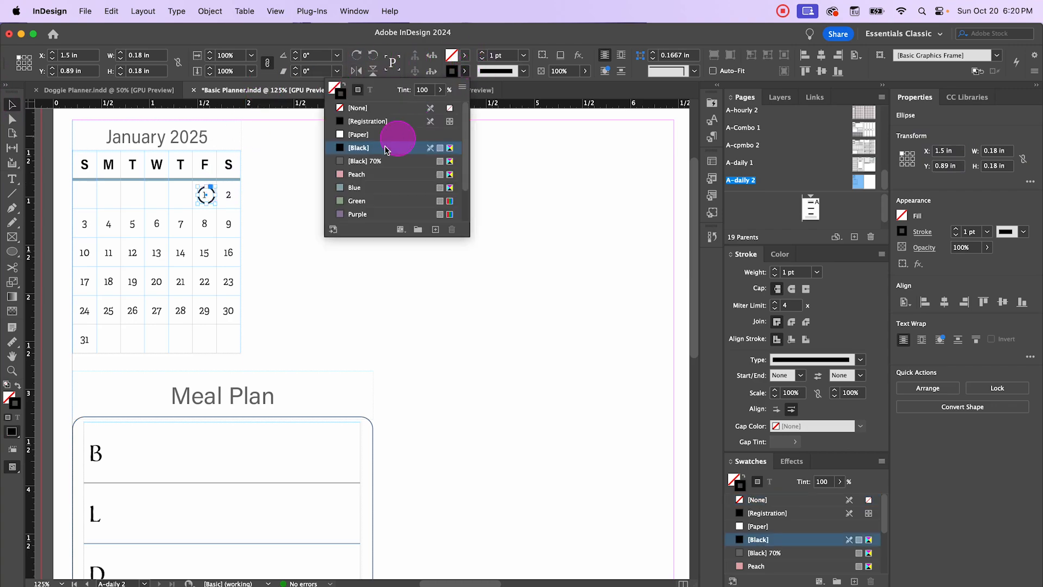
left_click(354, 188)
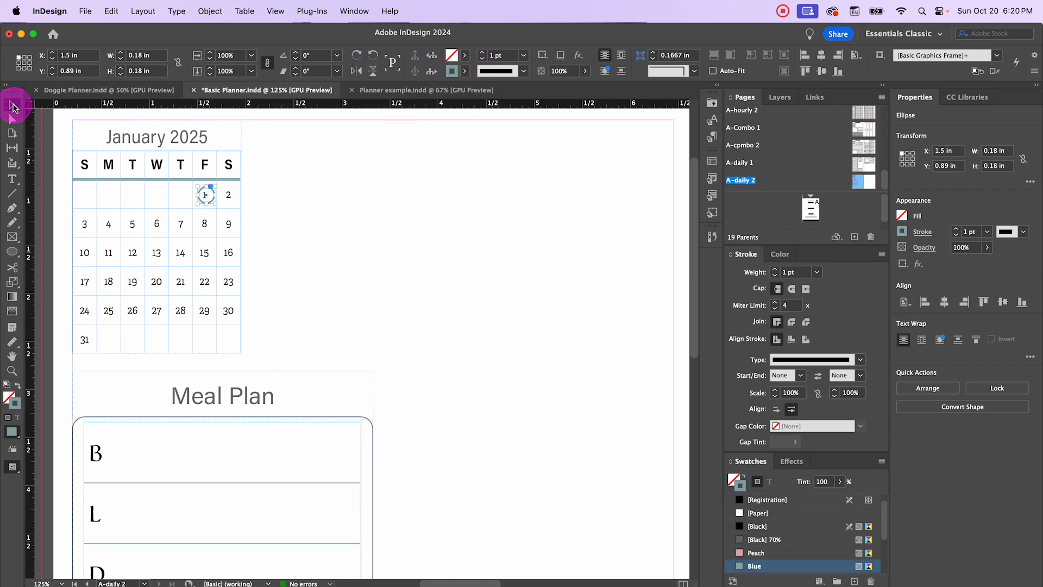
- Reposition the small blue circle around the date 1 in the January 2025 calendar, at about X 1.48 in, Y 0.89 in
left_click(340, 212)
left_click(207, 204)
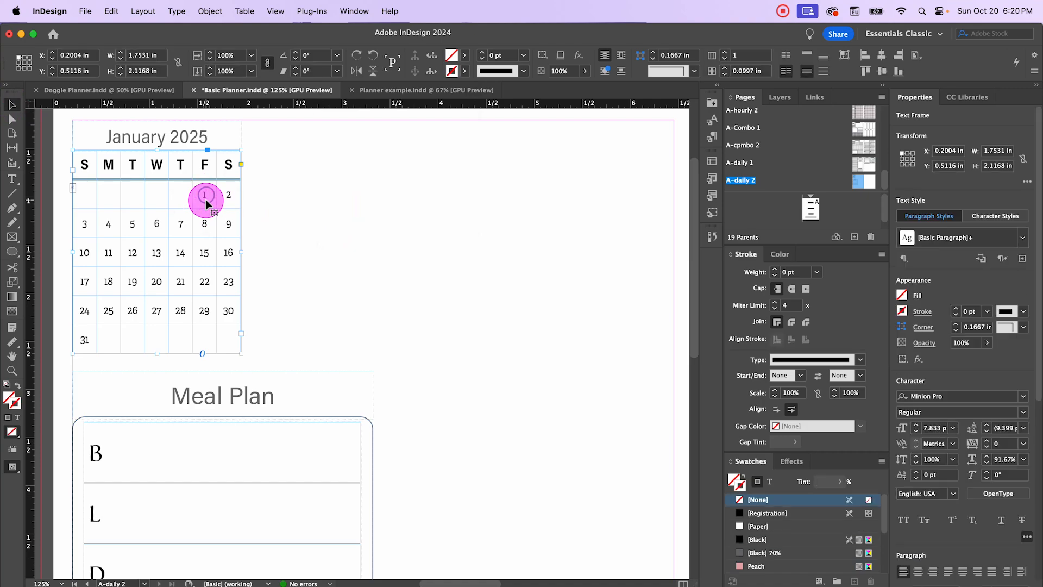
left_click(207, 201)
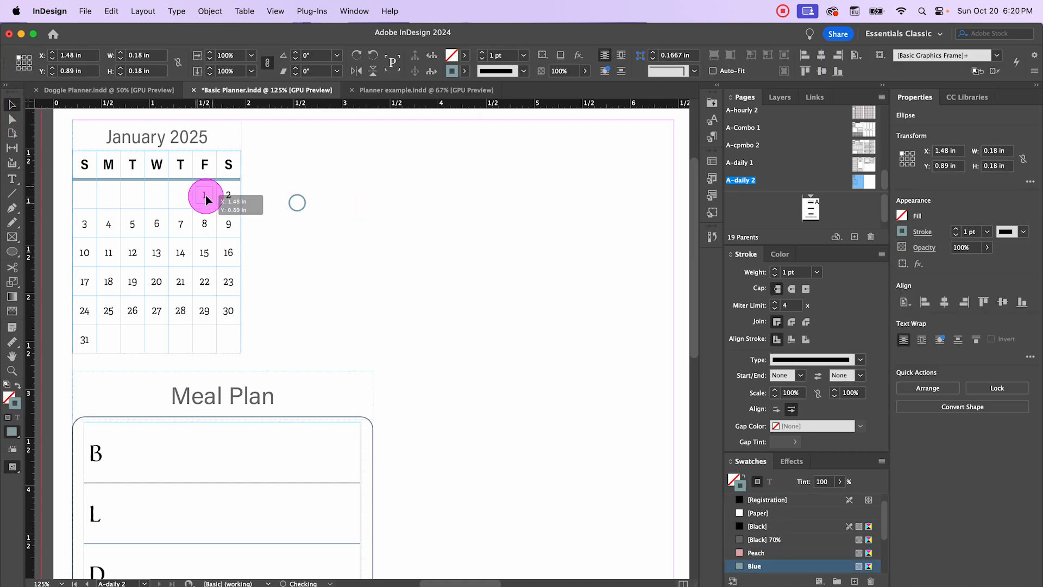
left_click(450, 311)
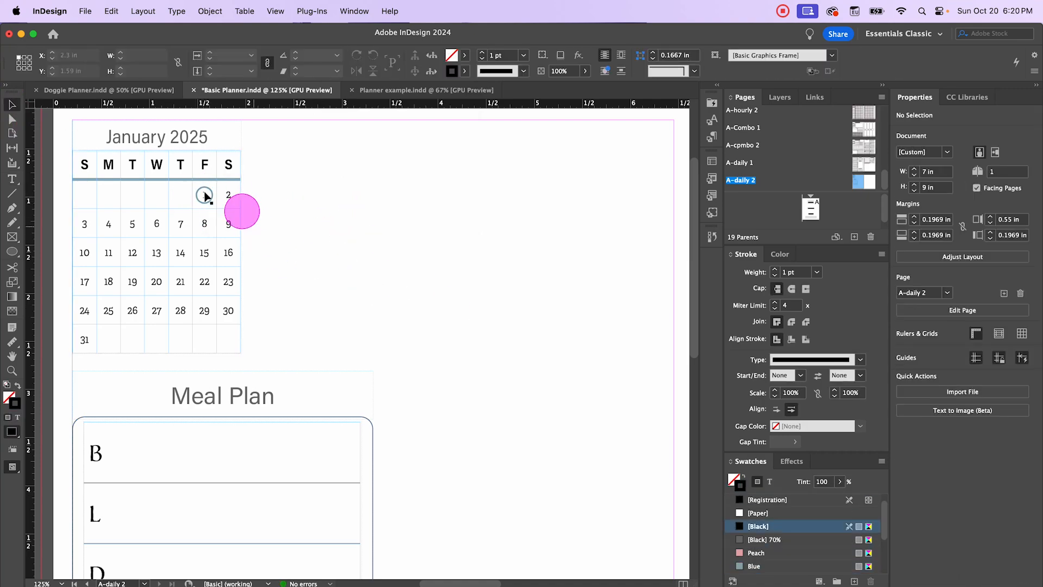
- Draw a rectangle about 4.29 by 2.05 in beside the January calendar and apply the Boxes object style
scroll(312, 255, "down", 1)
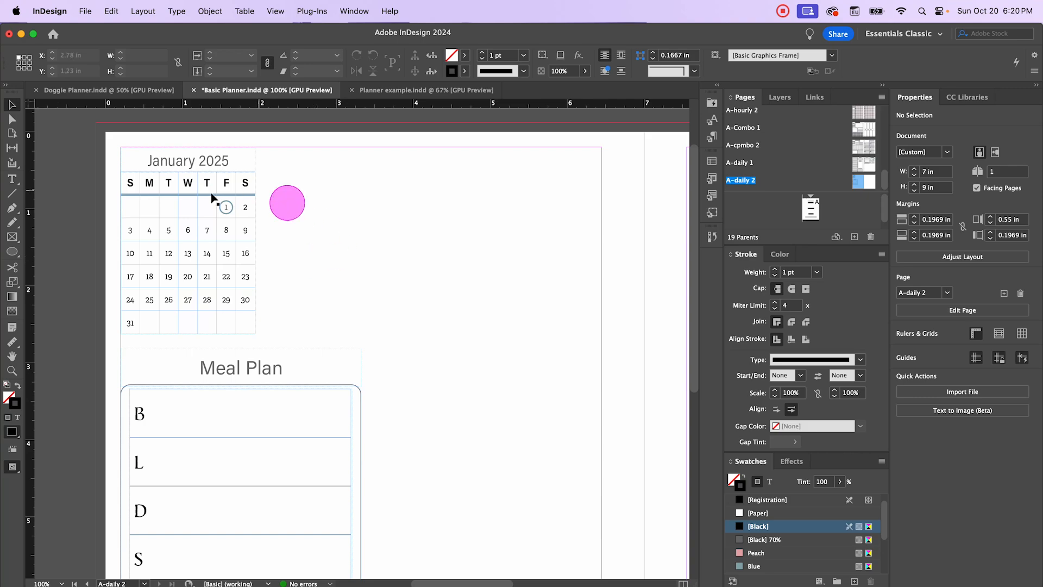
scroll(249, 258, "down", 1)
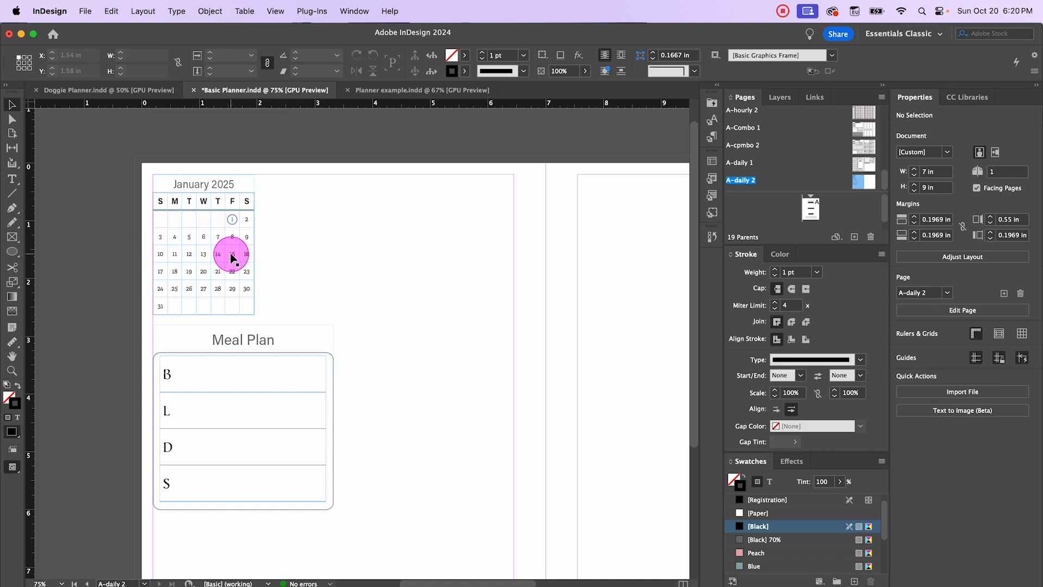
left_click_drag(403, 247, 372, 240)
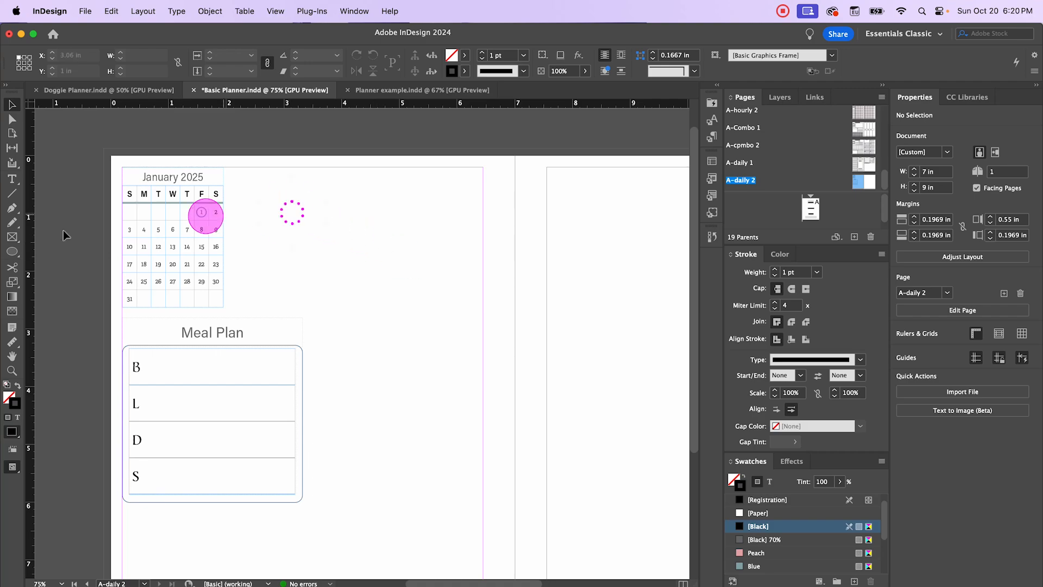
left_click_drag(12, 251, 45, 266)
mouse_move(241, 189)
left_mouse_down()
mouse_move(438, 305)
mouse_move(481, 307)
left_mouse_up()
left_click(718, 216)
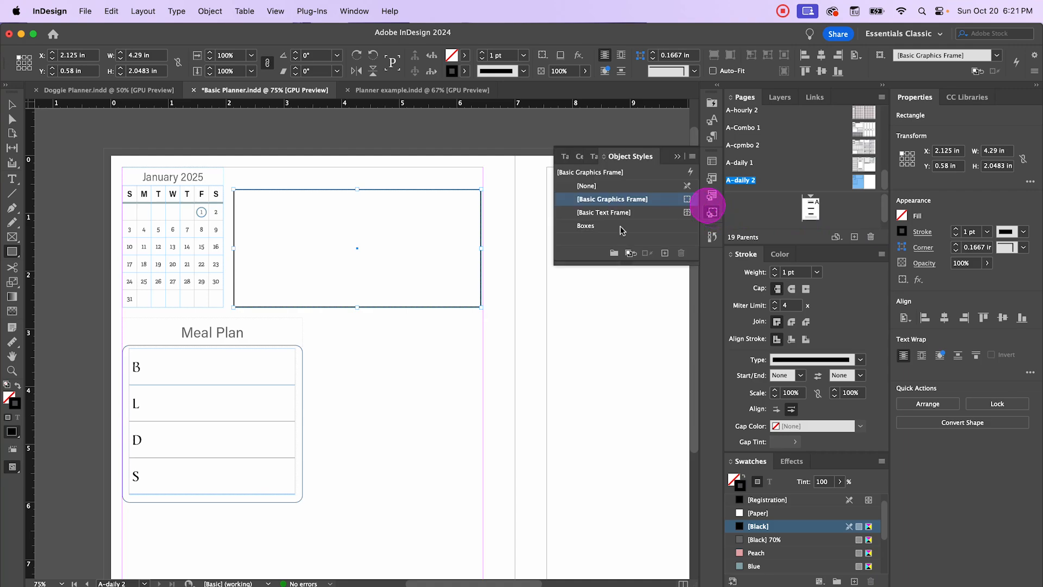
left_click(594, 227)
key("v")
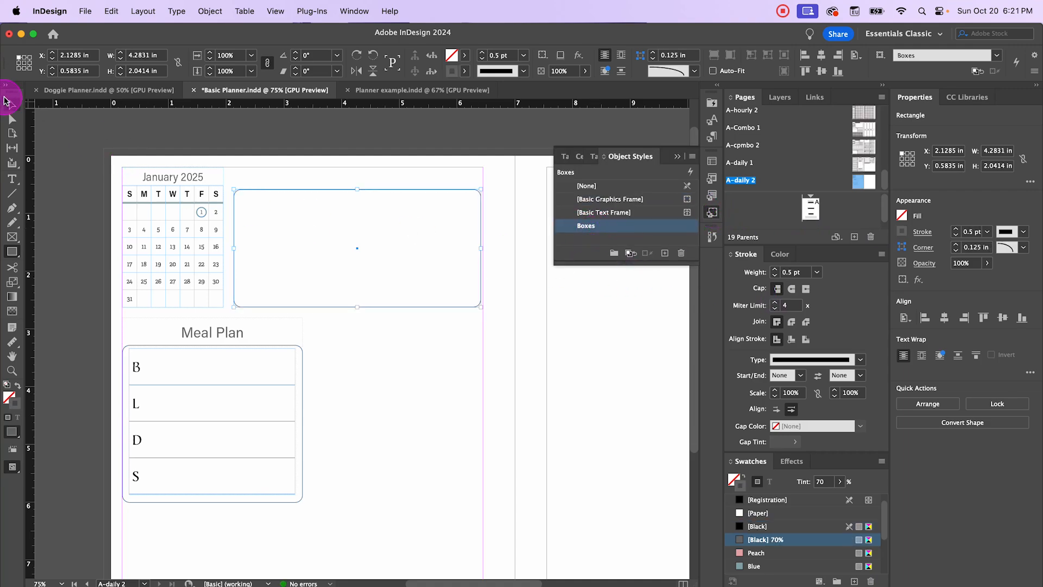
left_click(330, 176)
- Add the heading "Today's Goal" above the large box and apply the Section Headers paragraph style
left_click(12, 178)
left_click_drag(236, 166, 351, 181)
type("Today's Goal")
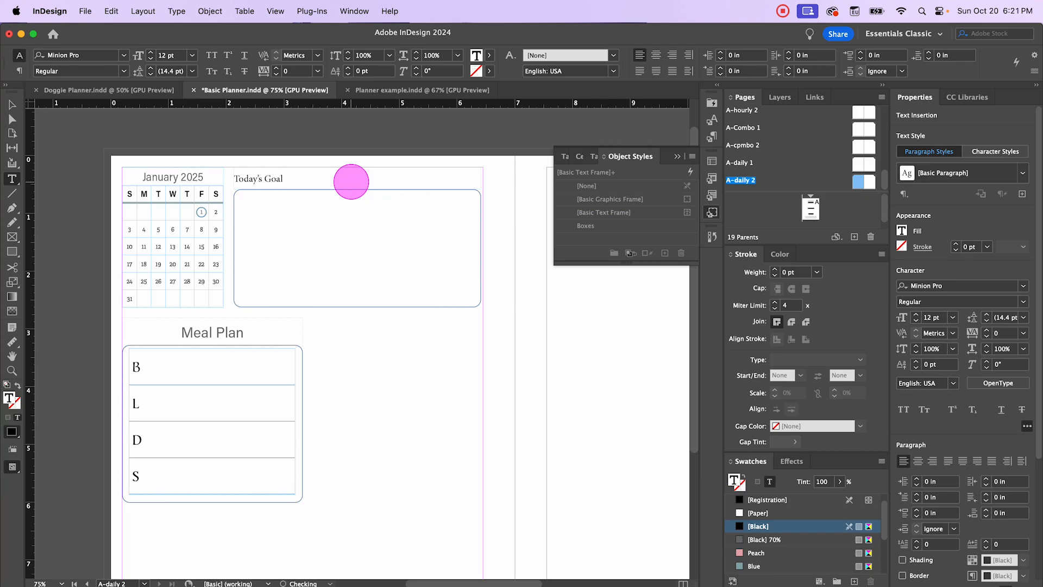
left_click_drag(351, 182, 231, 179)
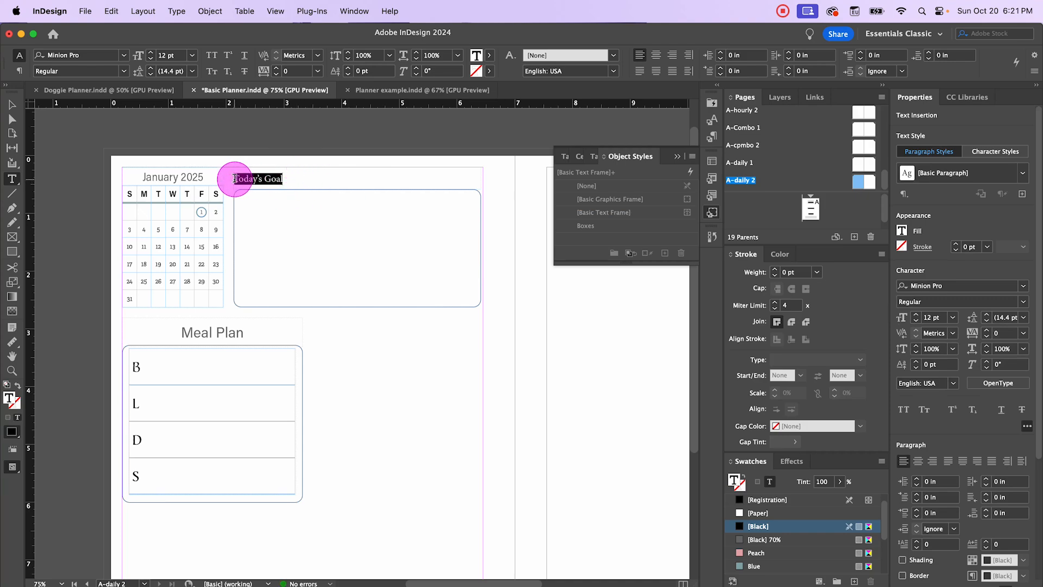
left_click(714, 142)
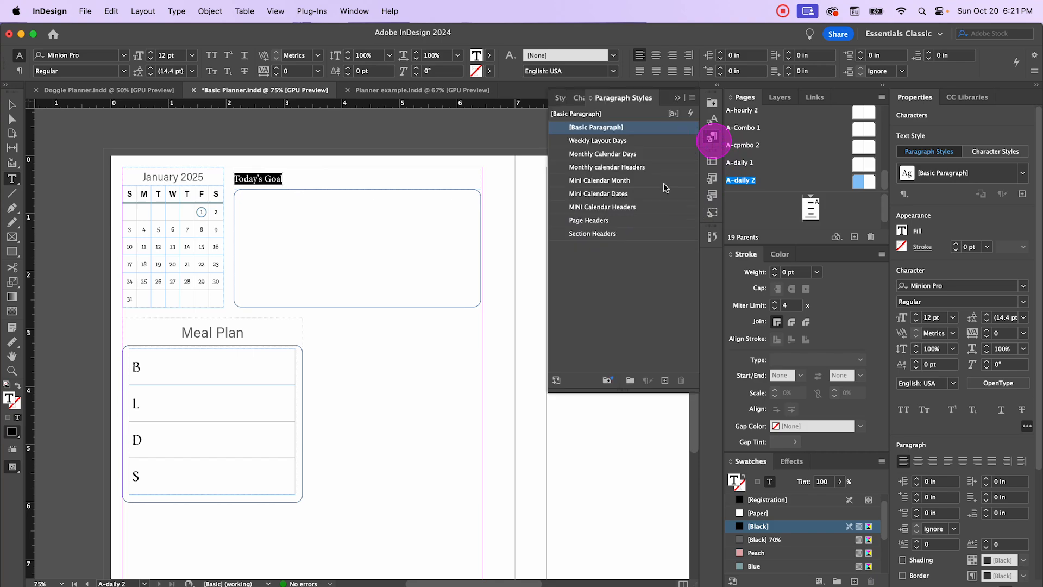
left_click(594, 235)
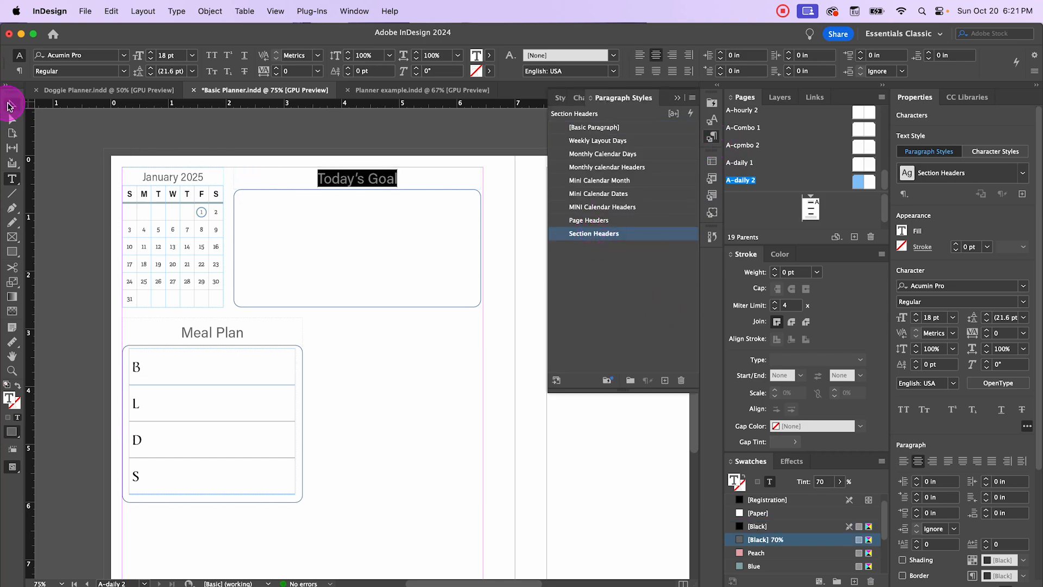
left_click(11, 105)
left_click(151, 150)
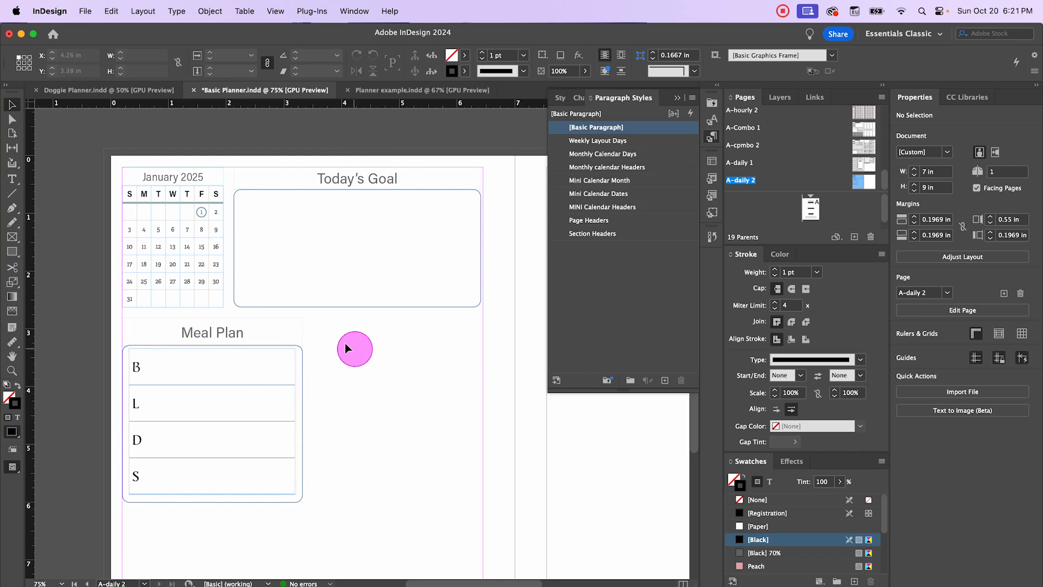
- Nudge the Meal Plan heading, box and its lined table up slightly together
left_click_drag(344, 343, 165, 390)
key("Up")
key("Up")
key("Up")
key("Up")
key("Up")
key("Up")
key("Up")
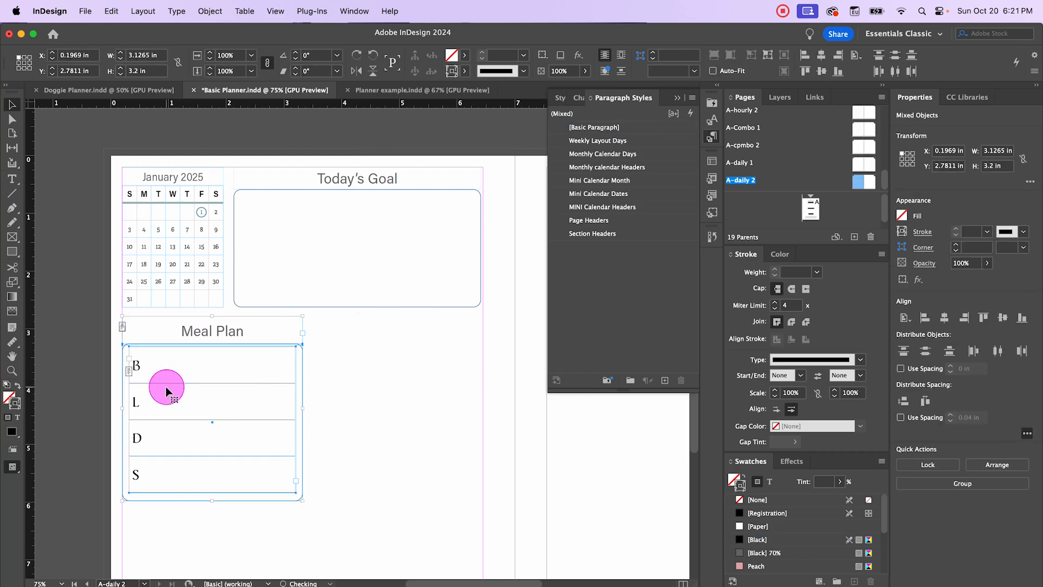
left_click(399, 407)
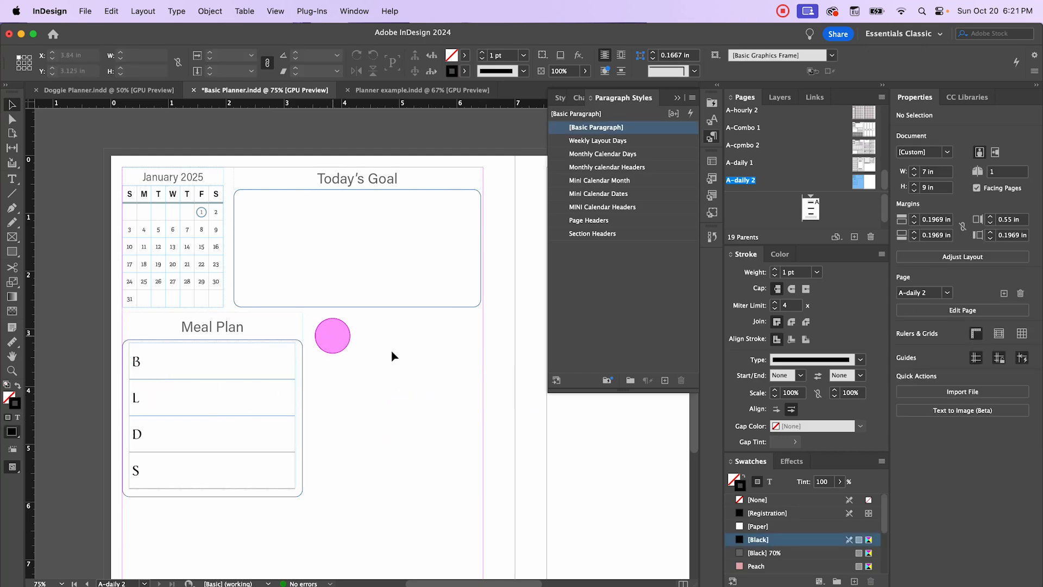
- Draw a rectangle about 2.89 by 0.5 in beside the Meal Plan box and apply the Boxes object style
left_click(11, 252)
left_click_drag(314, 342, 479, 371)
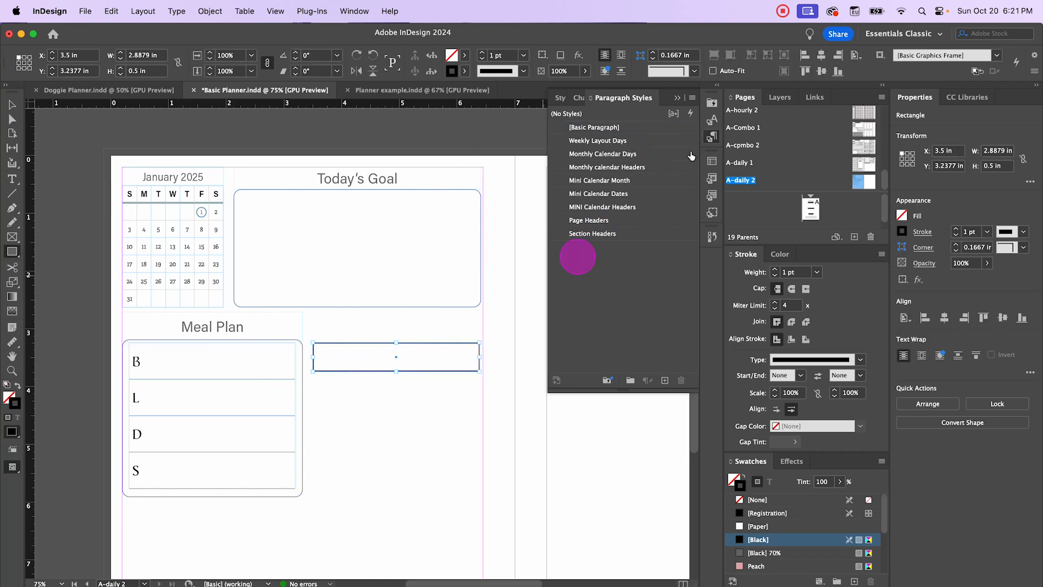
left_click(712, 211)
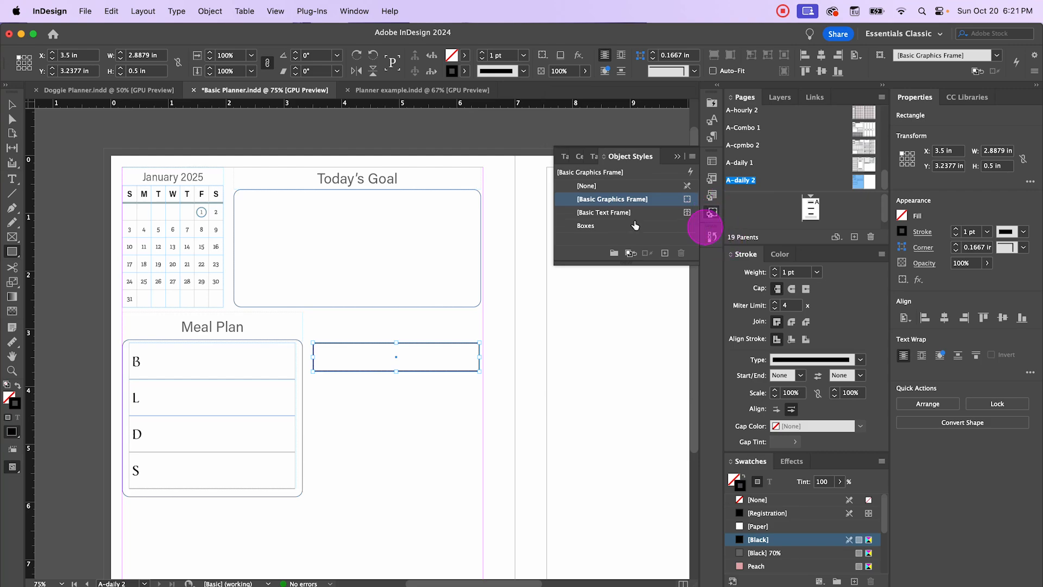
left_click(582, 225)
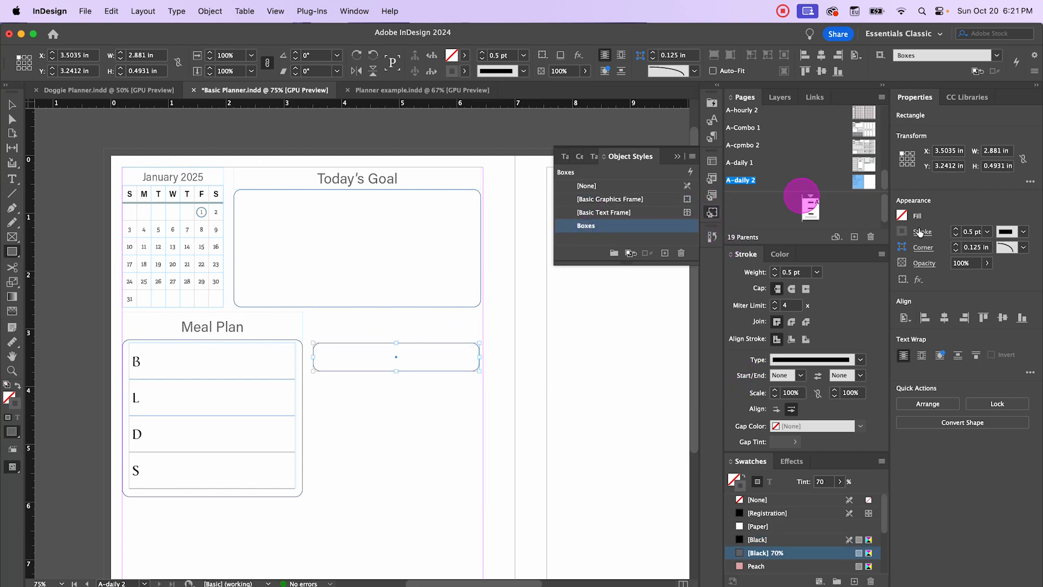
- Set the small rectangle's corner radius to 0.0625 in
left_click(1026, 249)
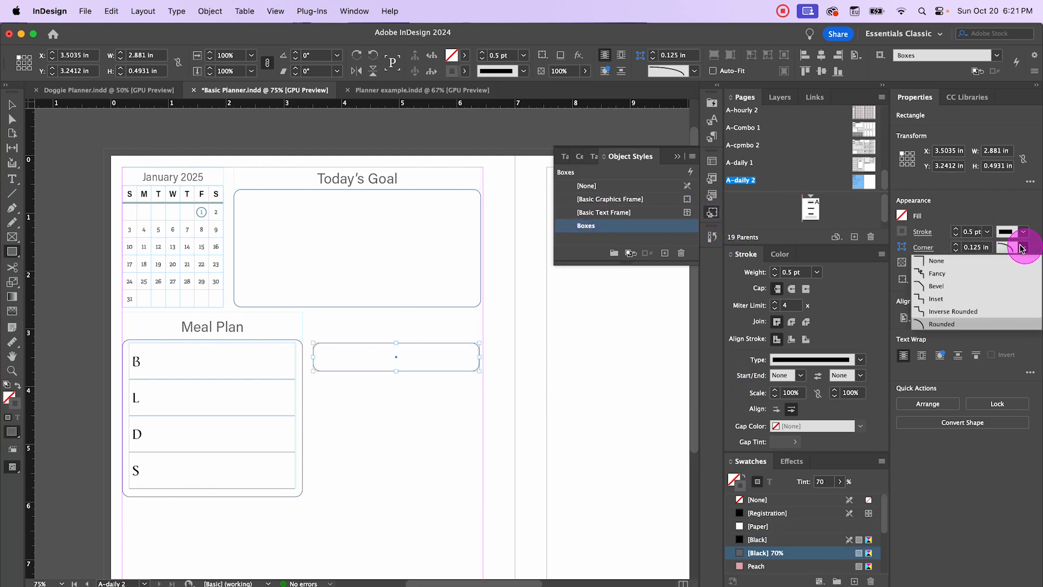
left_click(1002, 248)
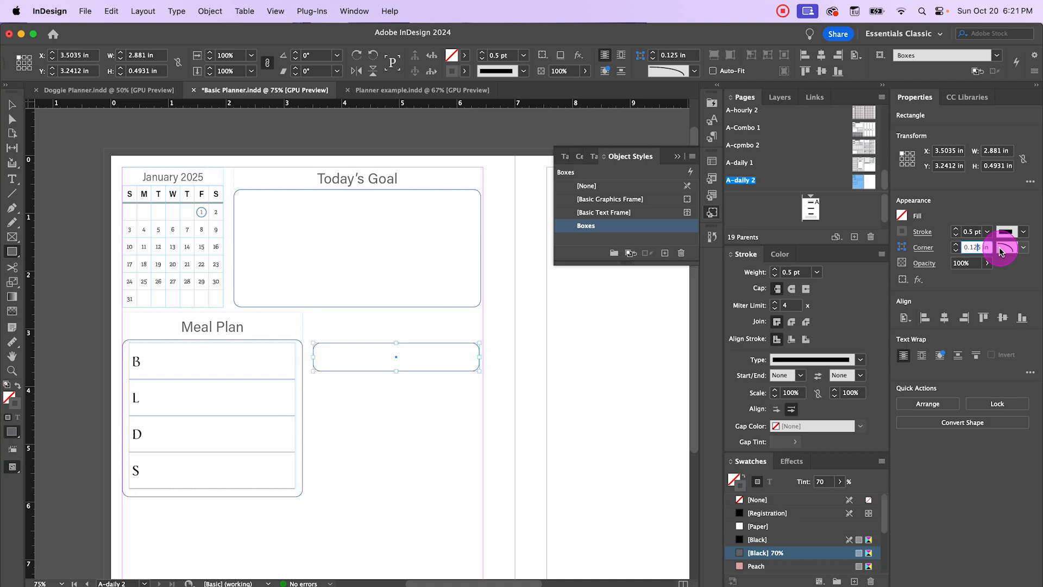
type("0.0625")
key("Return")
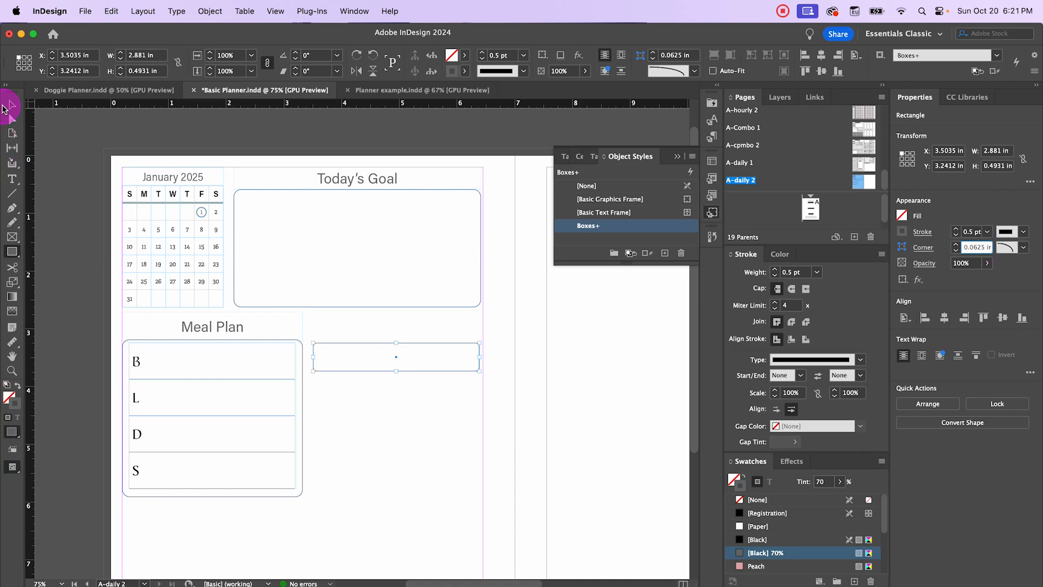
left_click(10, 108)
left_click(413, 416)
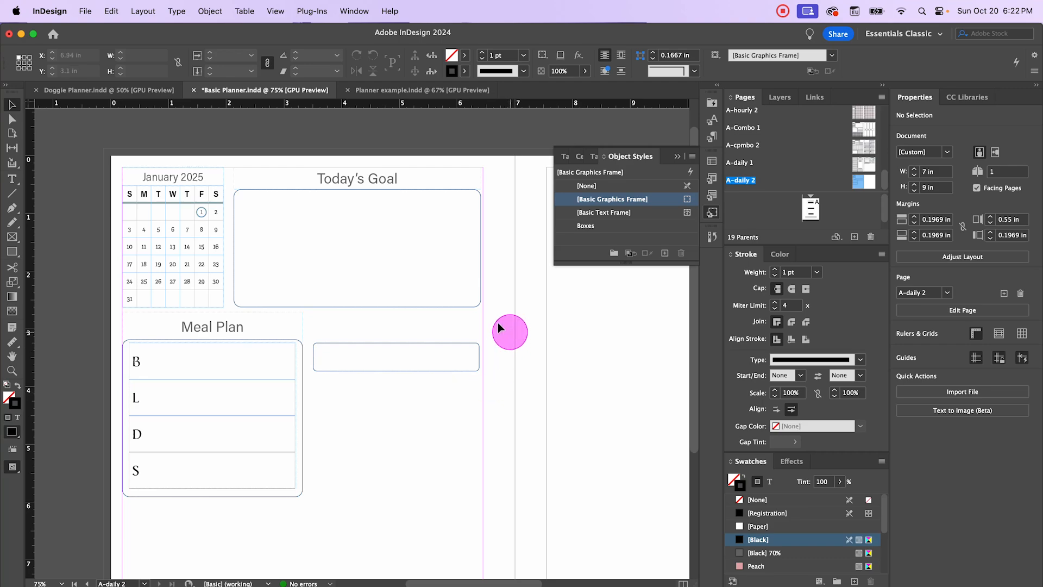
- Switch to Planner example.indd and open the J-Daily Pages 2 parent spread
left_click(388, 93)
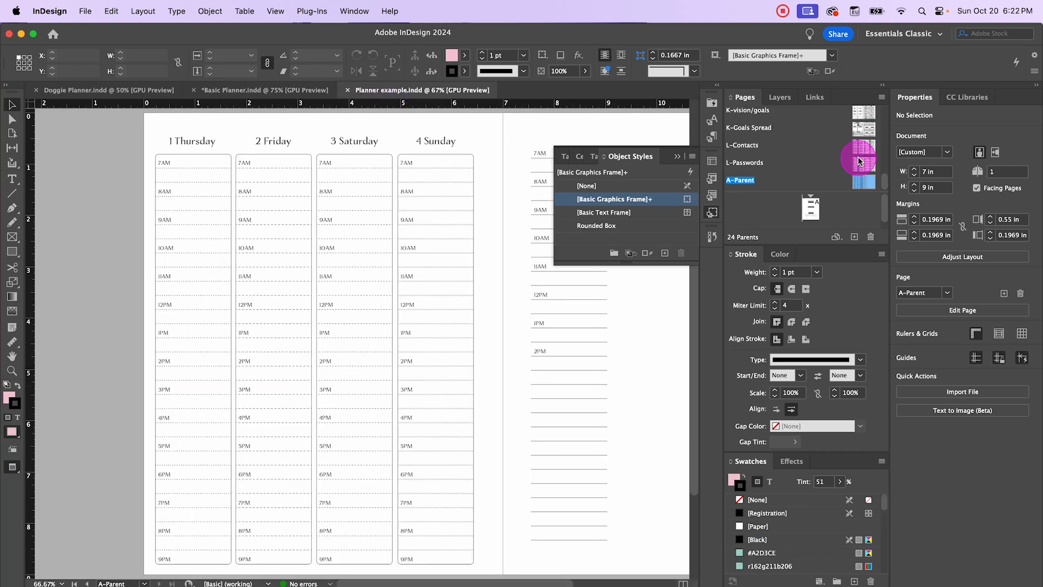
scroll(859, 157, "up", 4)
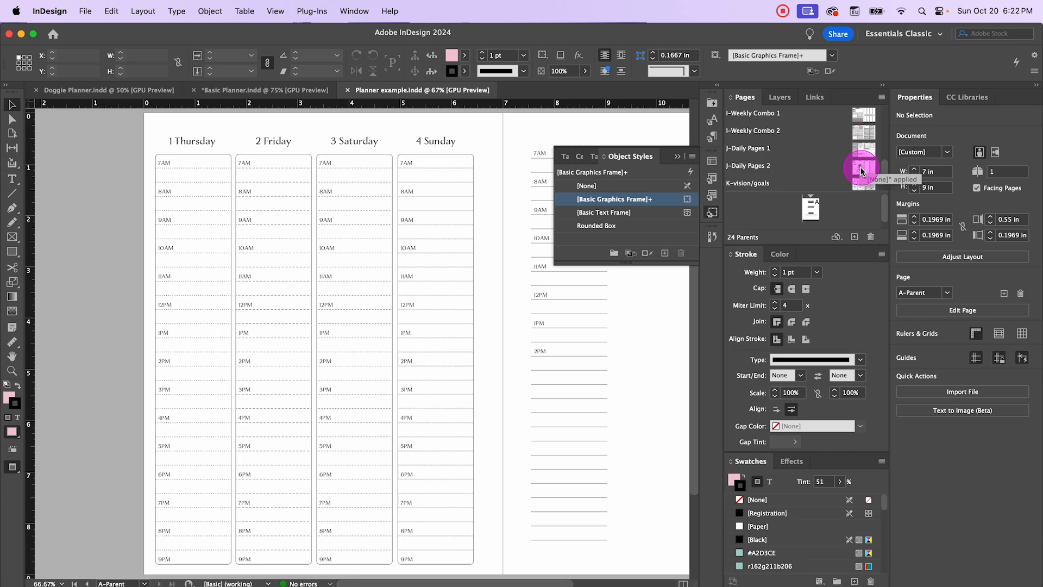
double_click(861, 171)
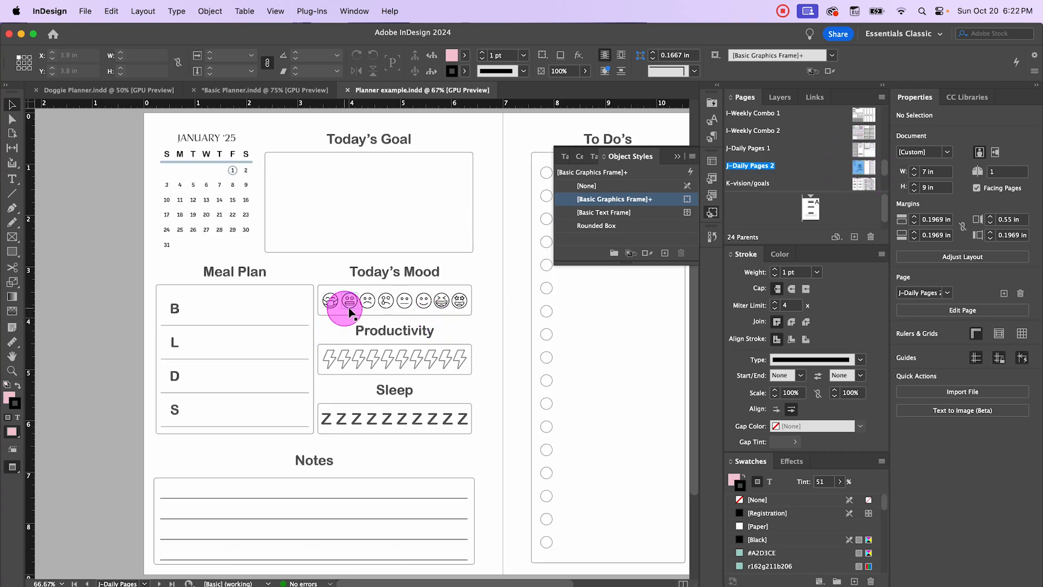
- Group the eight emoji faces in the Today's Mood box and copy the group
scroll(349, 309, "up", 3)
left_click_drag(591, 325, 551, 333)
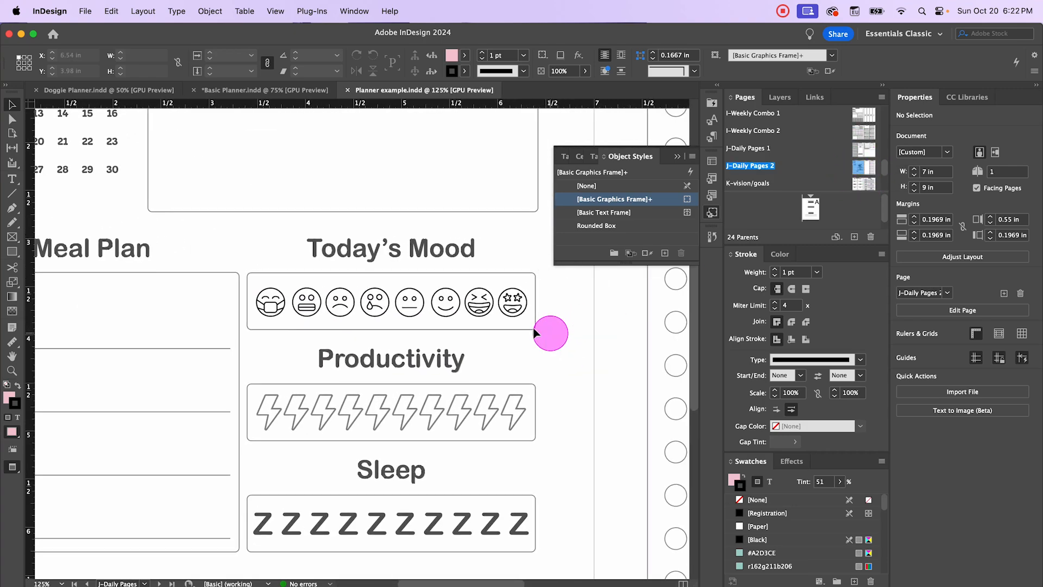
left_click(270, 302)
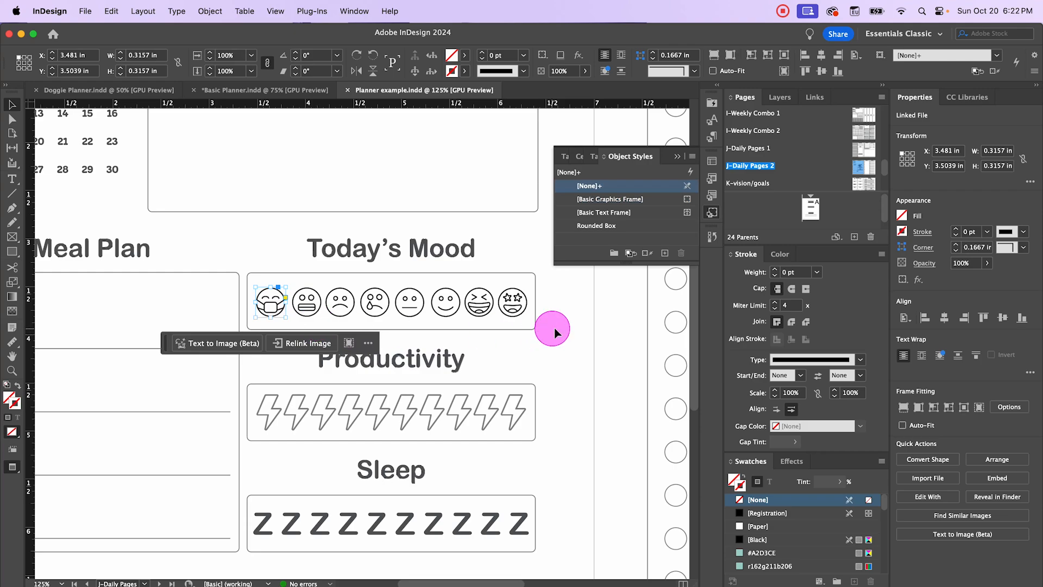
left_click(540, 321)
scroll(440, 303, "up", 1)
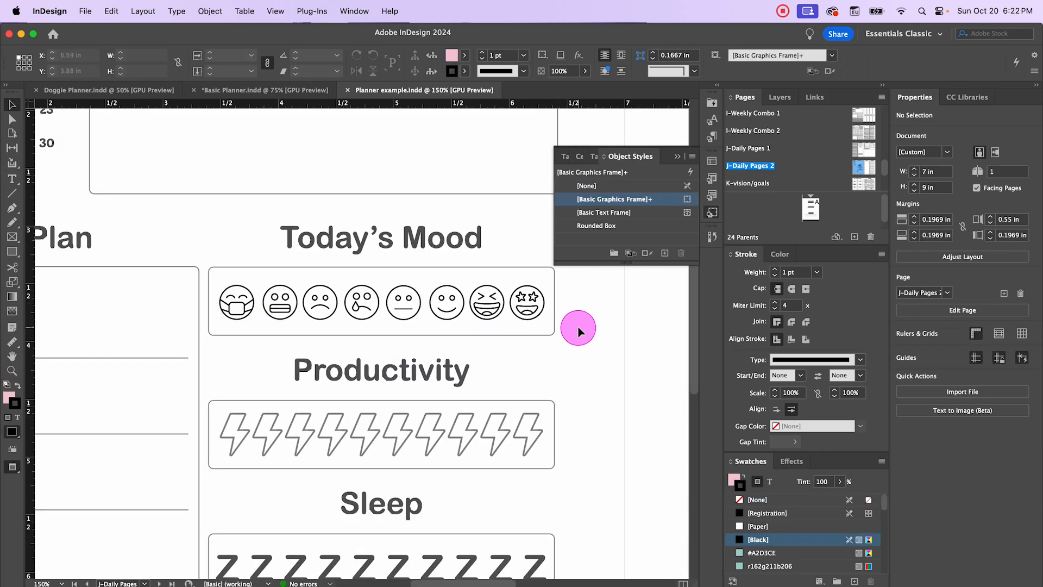
left_click(233, 303)
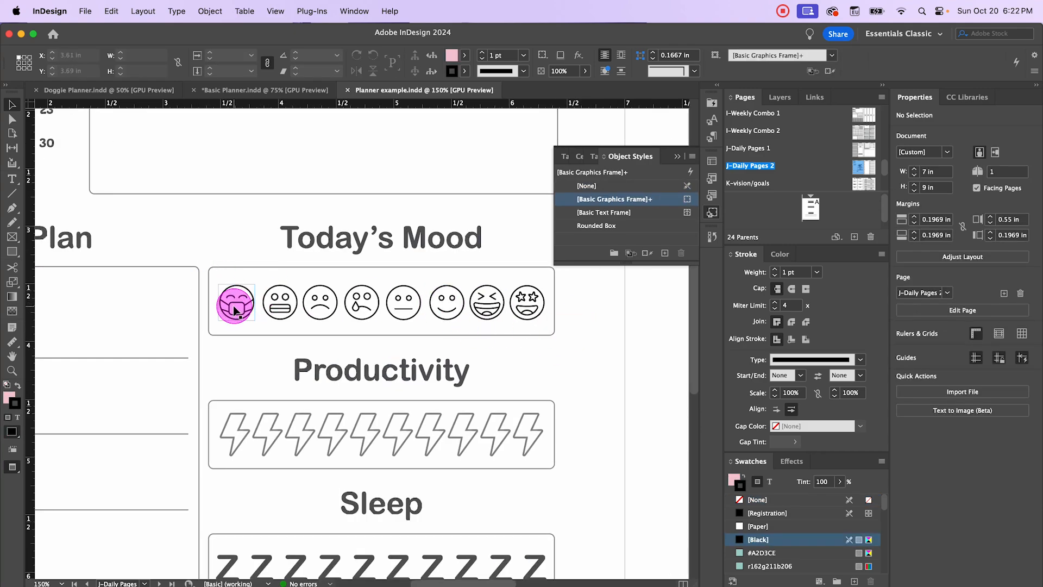
left_click(294, 305, "shift")
left_click(329, 304, "shift")
left_click(361, 303, "shift")
left_click(406, 303, "shift")
left_click(450, 306, "shift")
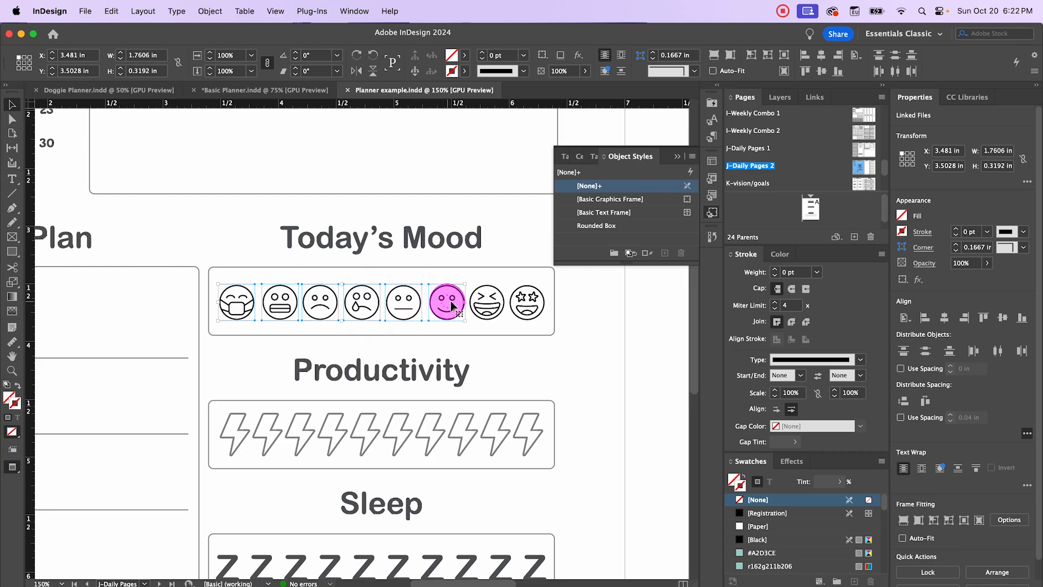
left_click(486, 303, "shift")
left_click(527, 303, "shift")
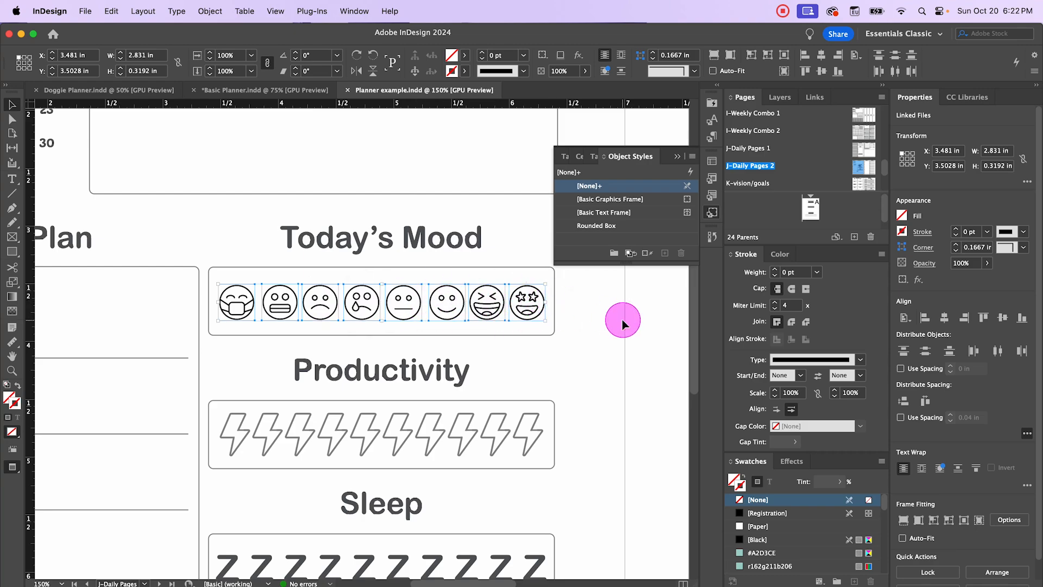
key("super+g")
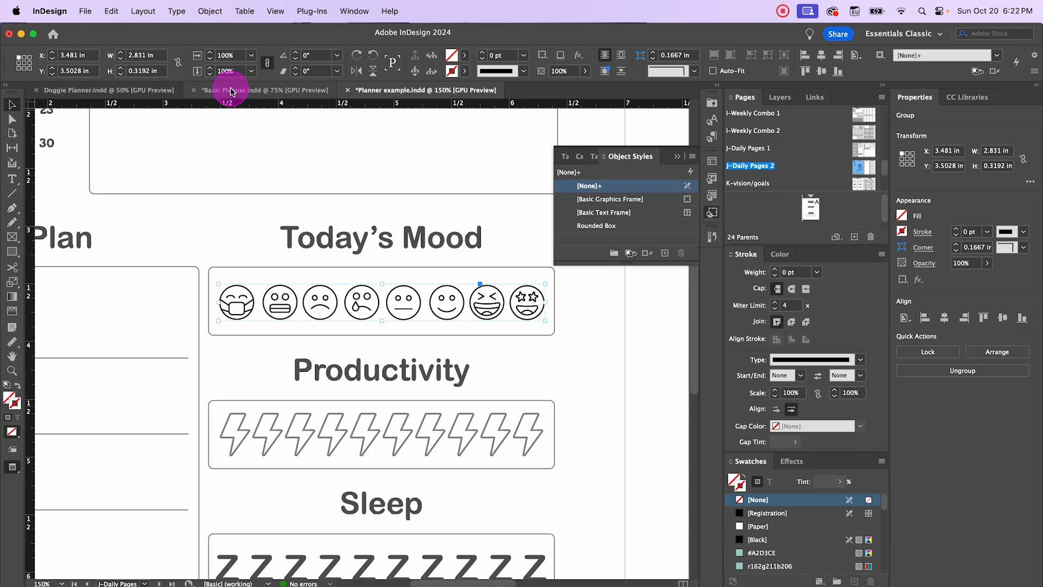
- Paste the emoji group into Basic Planner.indd and center it inside the small rounded box beside the Meal Plan
left_click(140, 90)
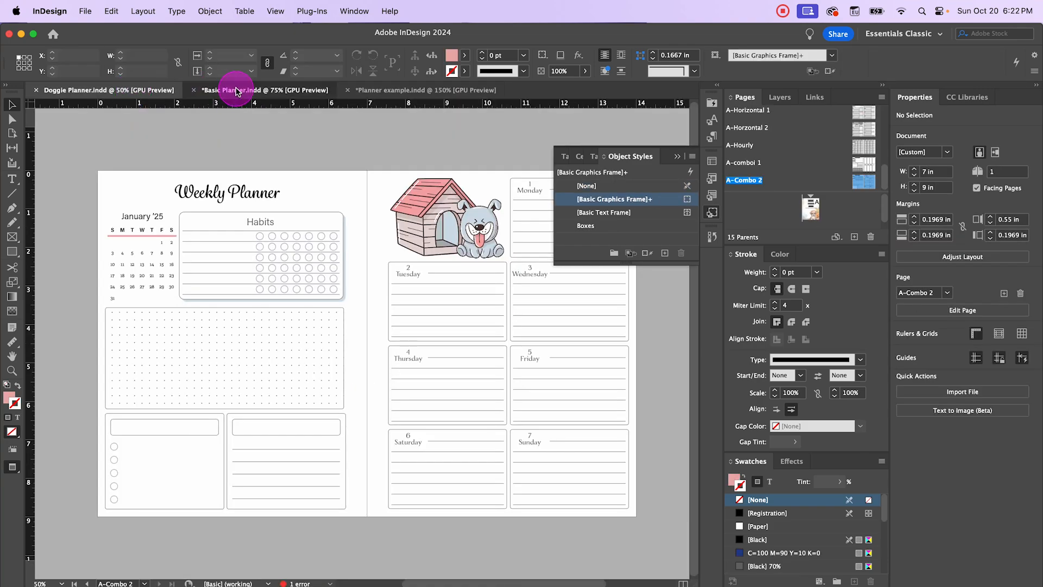
left_click(237, 91)
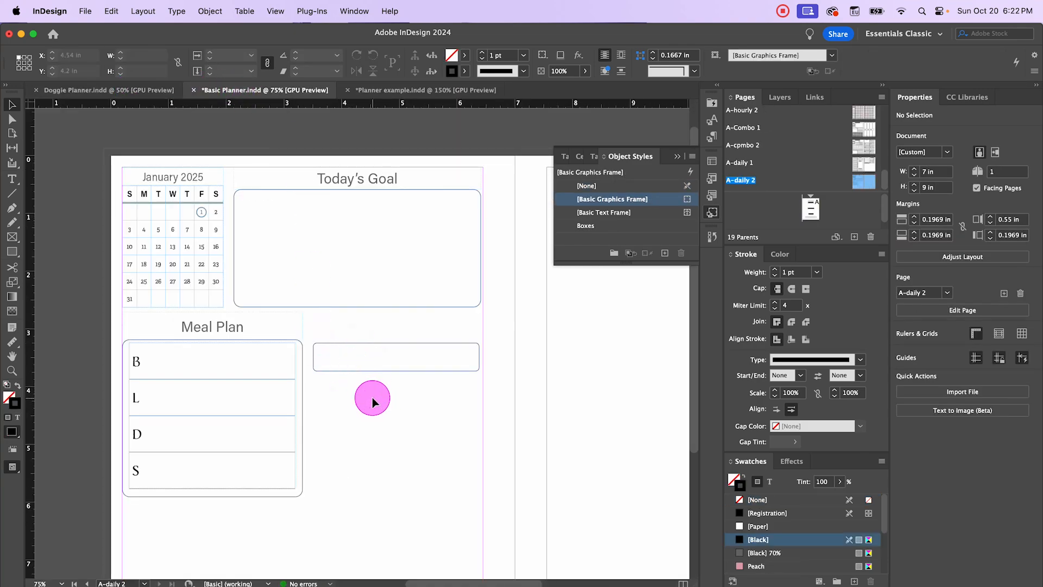
key("super+v")
left_click_drag(399, 346, 441, 360)
key("Left")
key("Left")
key("Left")
key("Left")
key("Left")
key("Left")
key("Left")
key("Left")
key("Left")
key("Left")
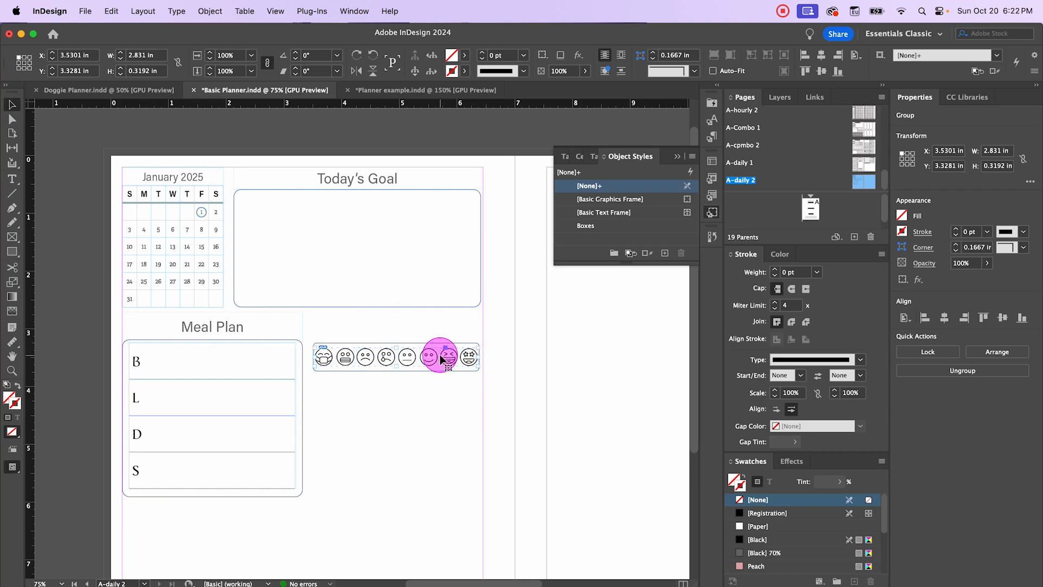
- Extend the left edge of the rounded box around the emoji faces so the box is 2.9345 in wide
left_click(418, 402)
scroll(315, 357, "up", 1)
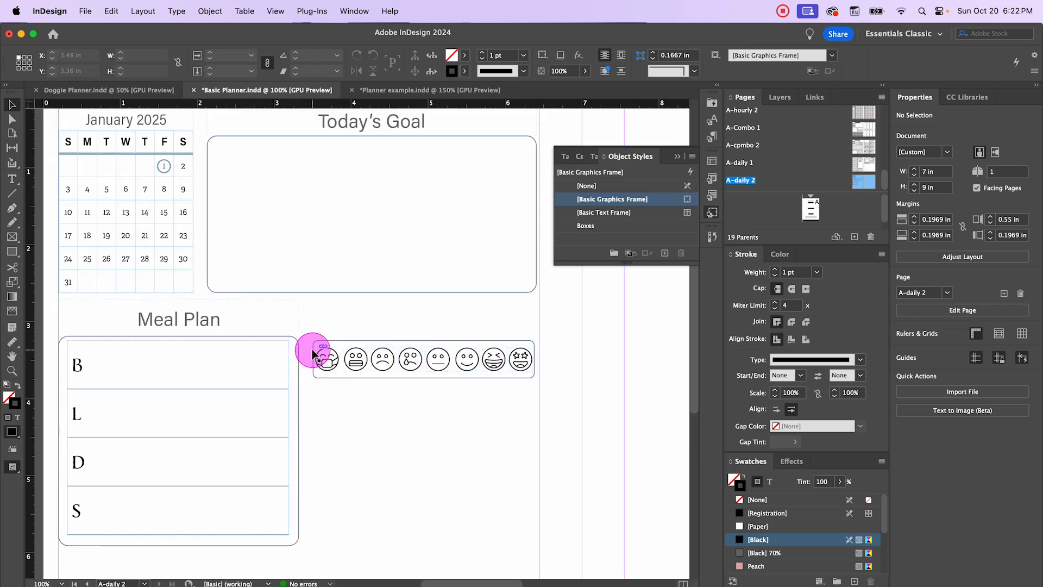
scroll(315, 356, "up", 1)
left_click(315, 353)
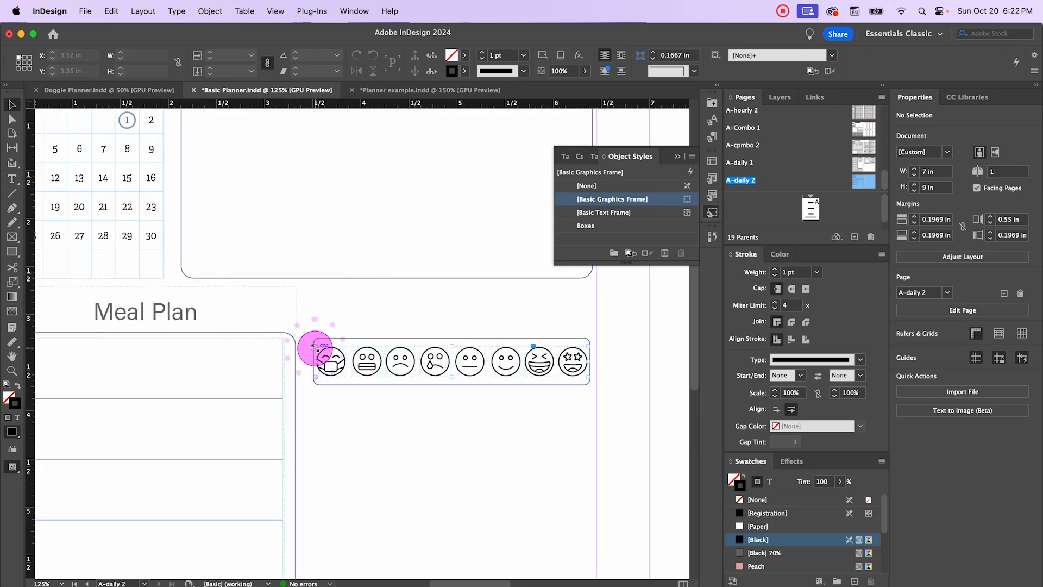
double_click(363, 340)
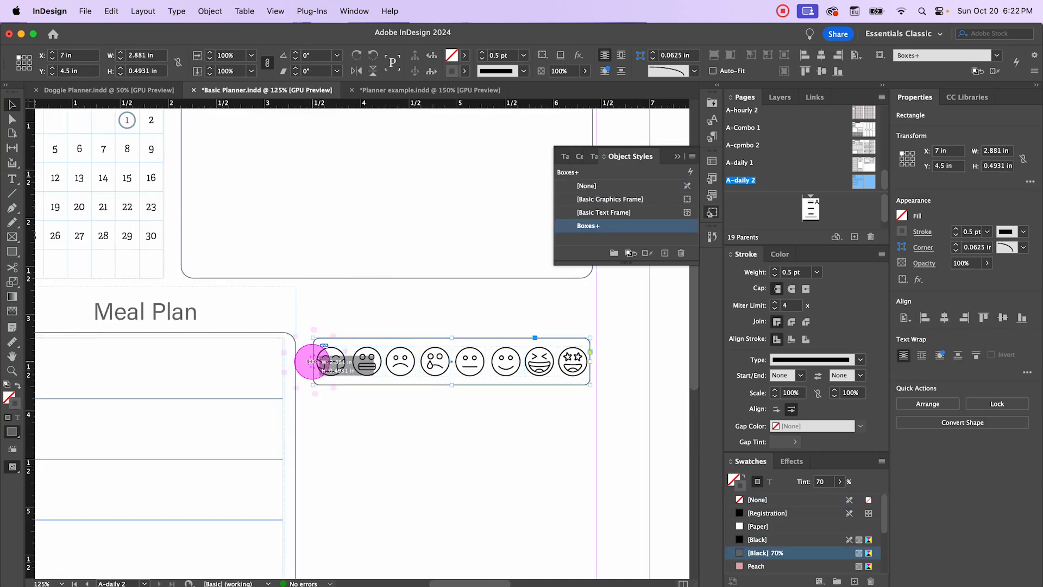
left_click(416, 421)
left_click(467, 427)
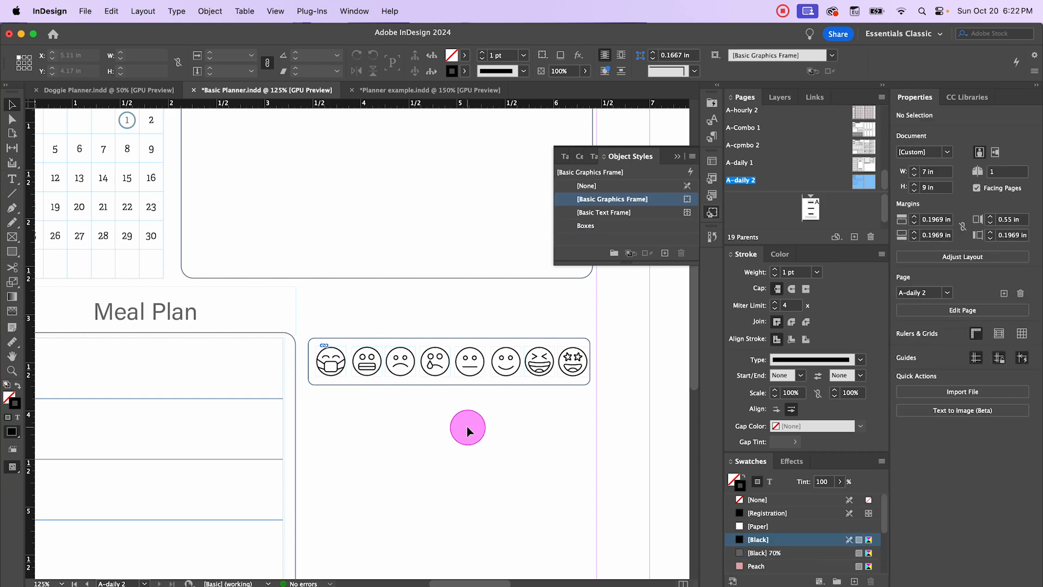
- Center the emoji group horizontally within its rounded box
left_click(446, 363)
left_click_drag(451, 320, 467, 363)
left_click(500, 338)
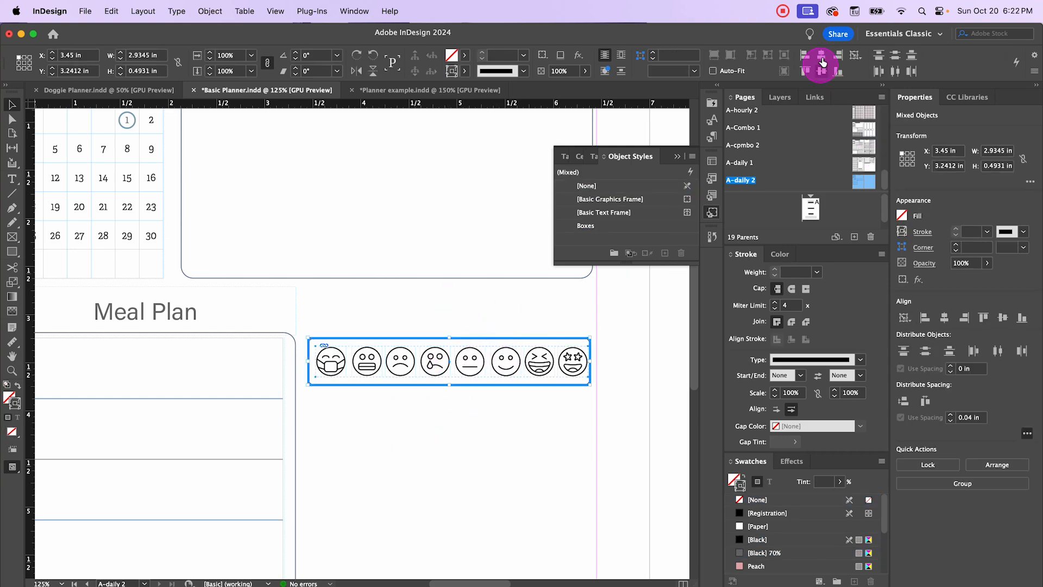
left_click(824, 58)
left_click(475, 429)
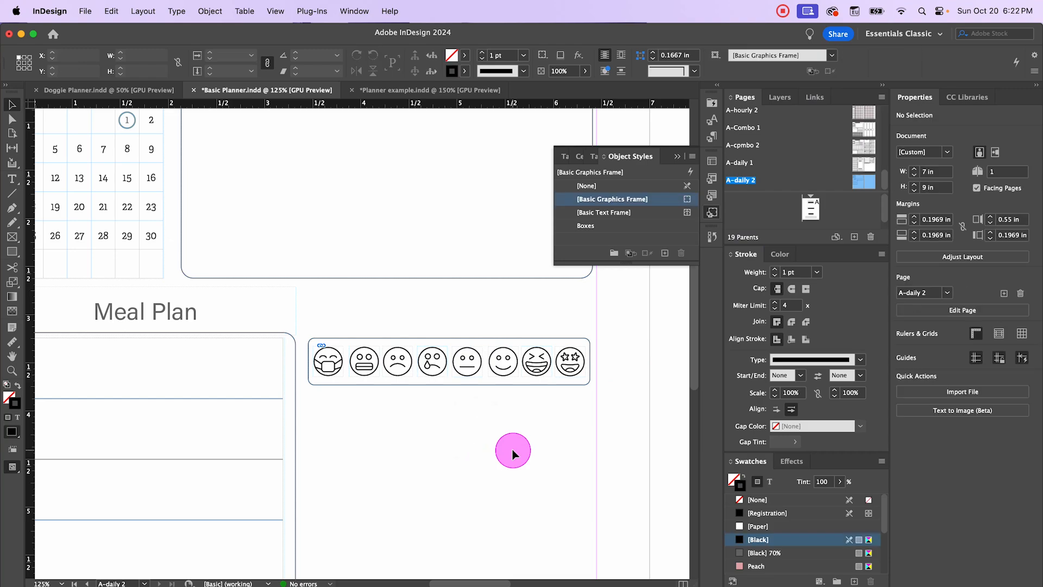
- Move the emoji group and its box up to about Y 3.2 in and duplicate the box straight down to Y 4.2589 in
left_click_drag(512, 450, 447, 334)
left_click(473, 389)
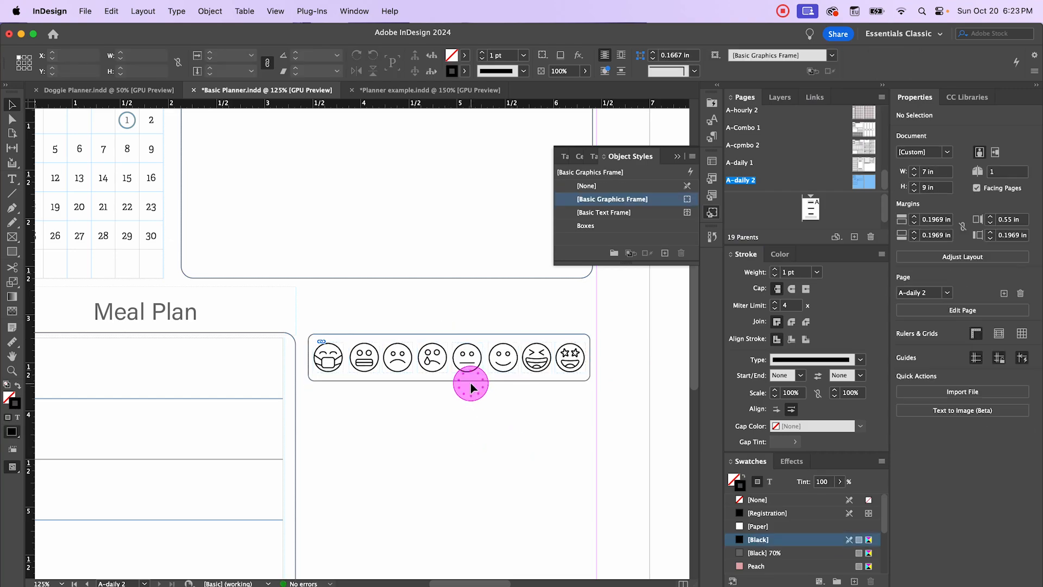
left_click(471, 382)
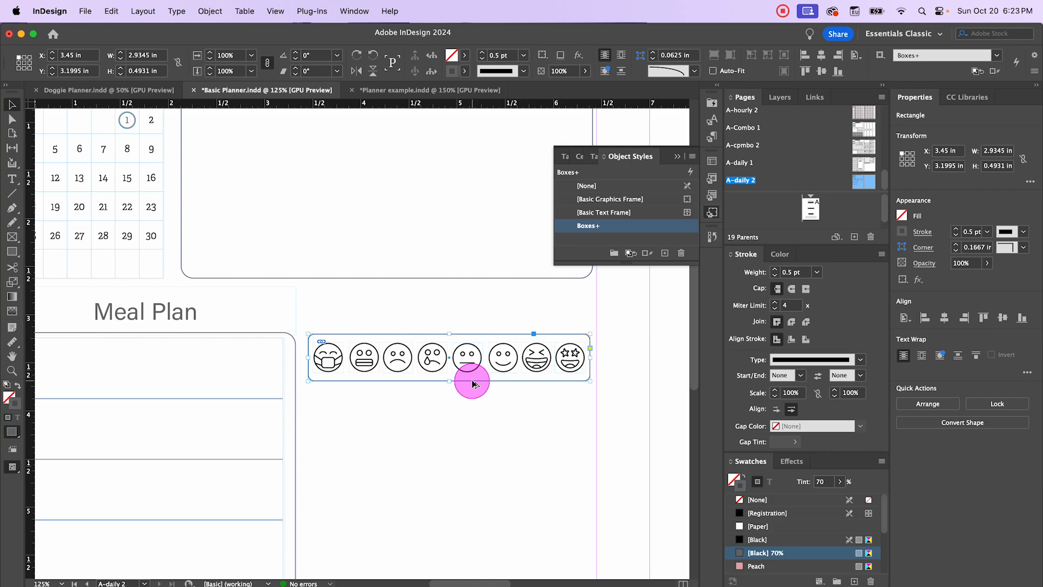
left_click_drag(472, 383, 473, 487)
- Switch to Planner example.indd and copy the group of lightning bolts from the Productivity box
left_click(386, 90)
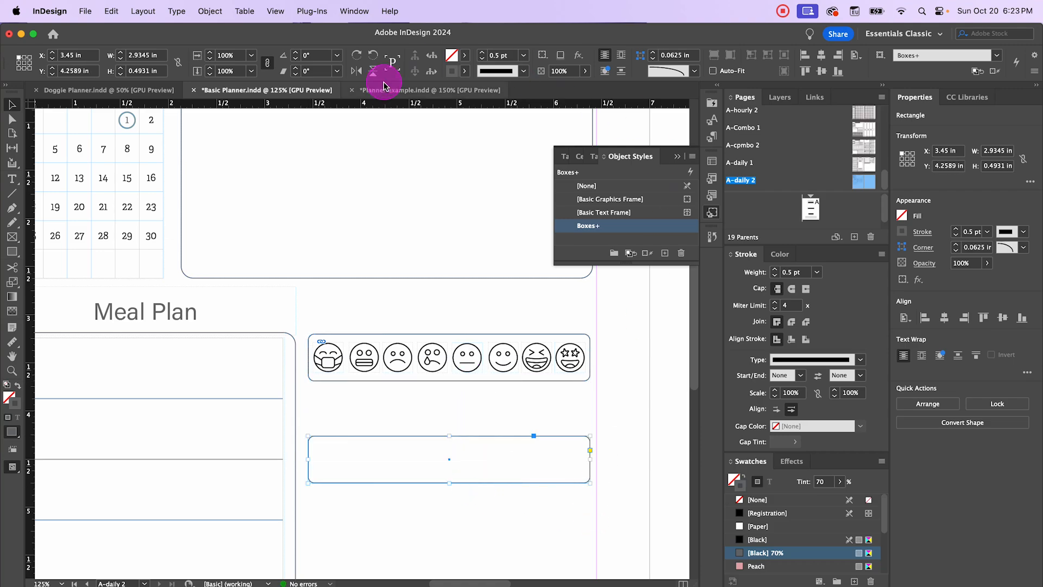
left_click(413, 288)
scroll(326, 428, "down", 3)
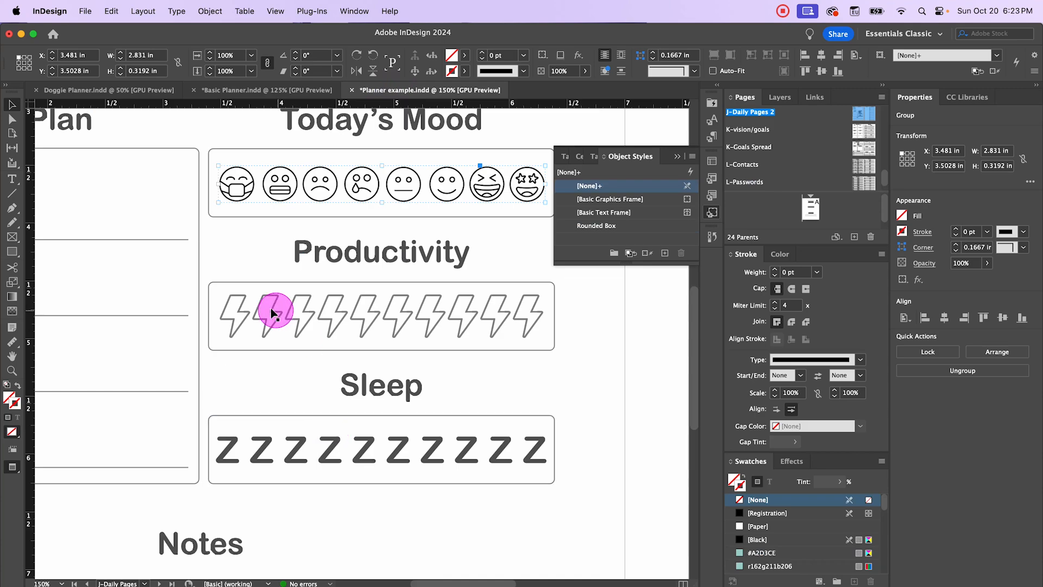
left_click(242, 309)
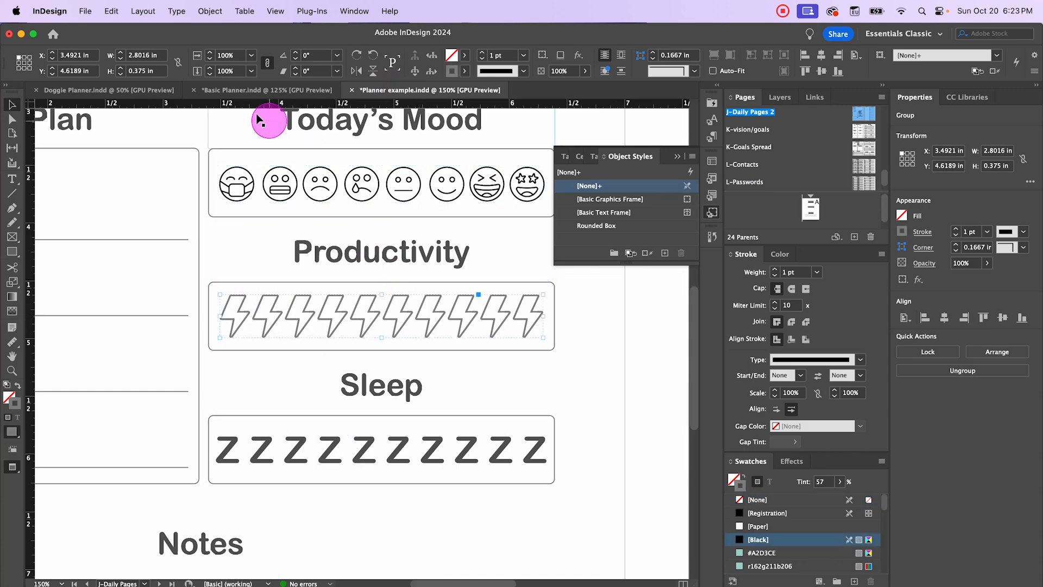
- Paste the lightning bolt group into Basic Planner.indd and center it inside the empty rounded box below the emojis
left_click(235, 90)
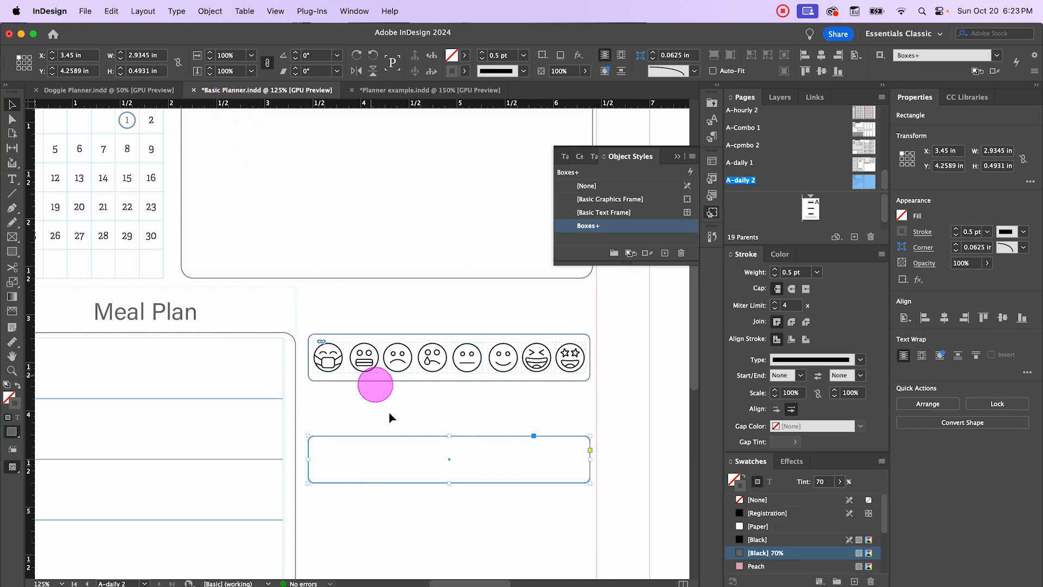
left_click(400, 449)
key("super+v")
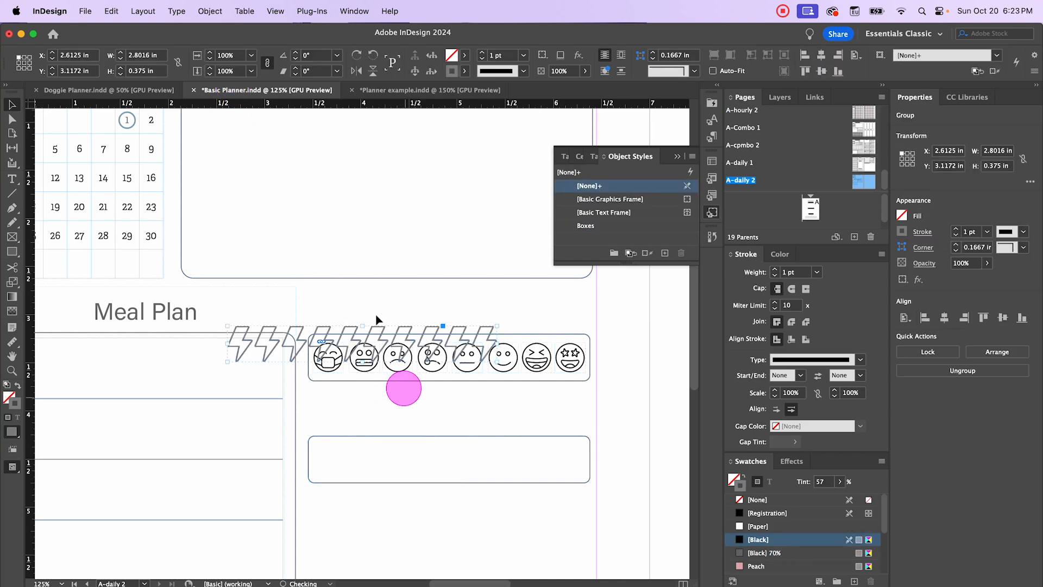
left_click_drag(383, 333, 472, 450)
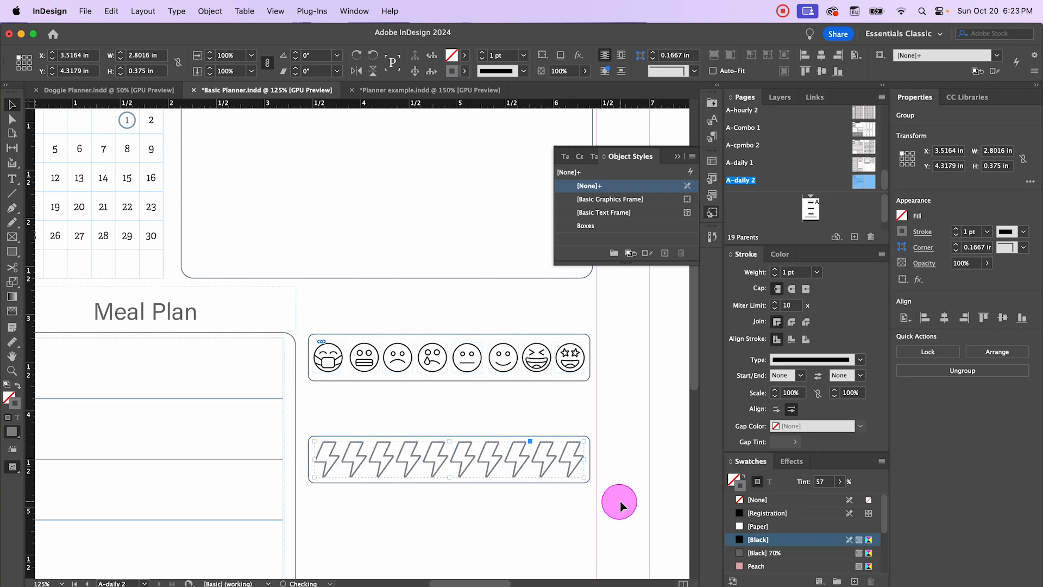
left_click(619, 497)
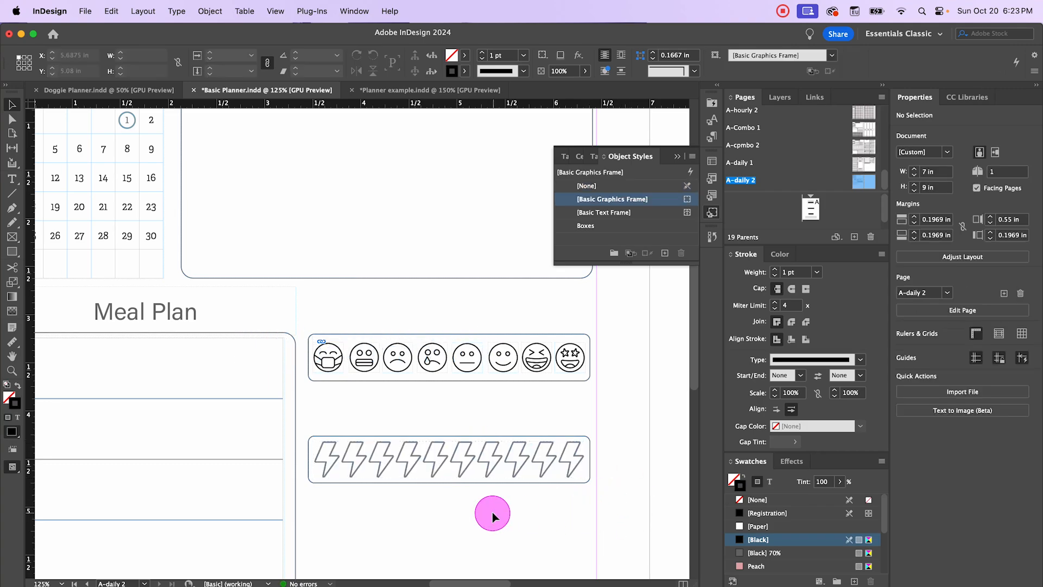
- Duplicate the lightning bolt box straight down so the copy's bottom edge lines up with the bottom of the Meal Plan box
scroll(493, 512, "down", 5)
scroll(492, 511, "up", 7)
scroll(492, 511, "down", 3)
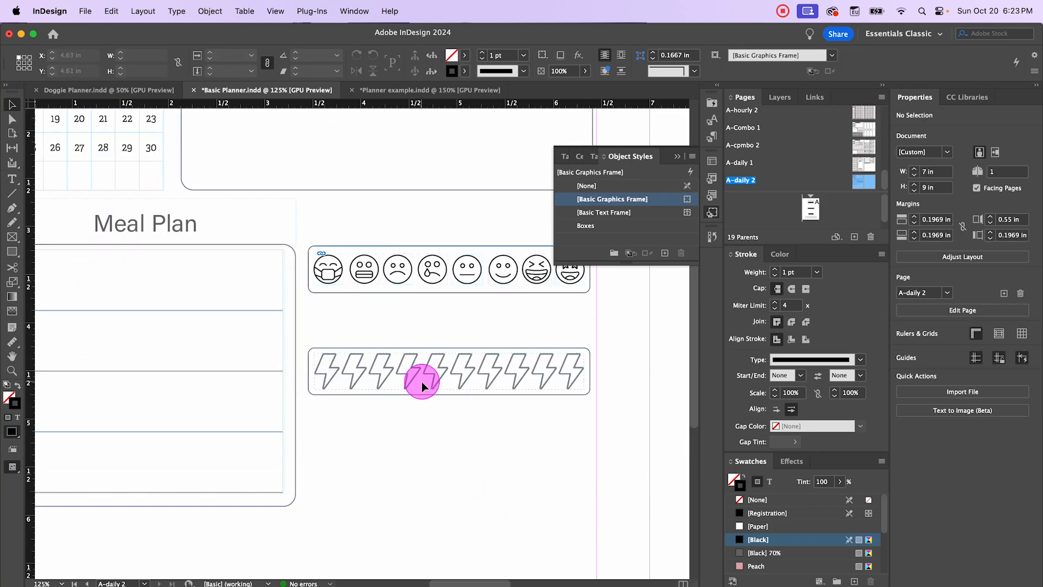
left_click(425, 396)
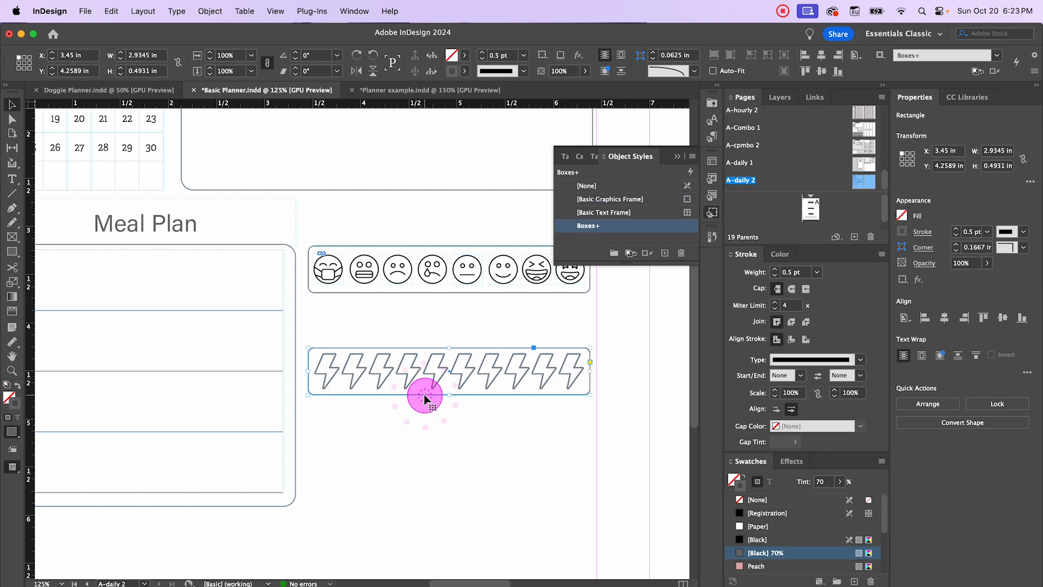
left_click_drag(425, 395, 425, 444)
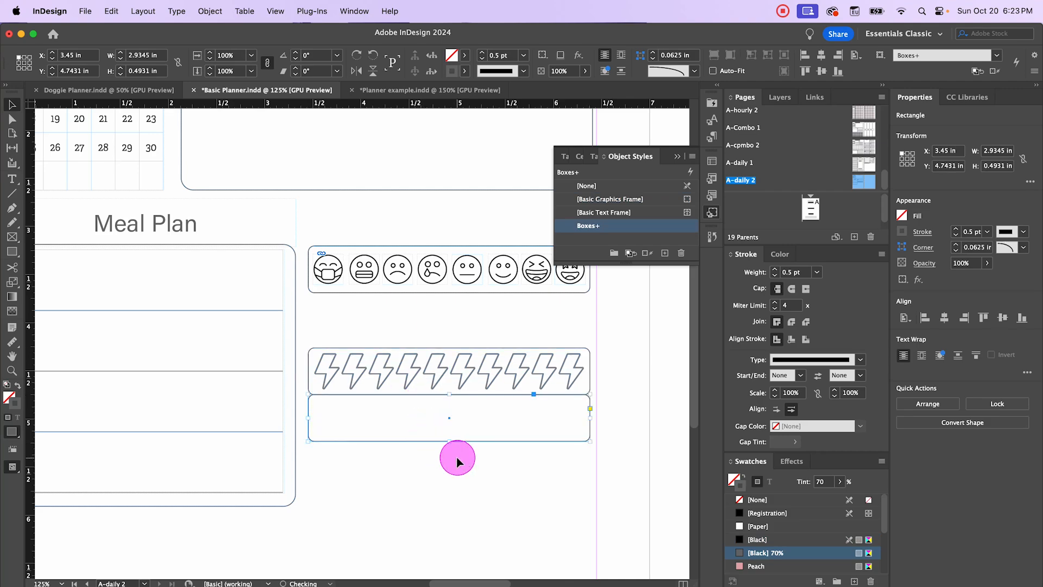
key("super+z")
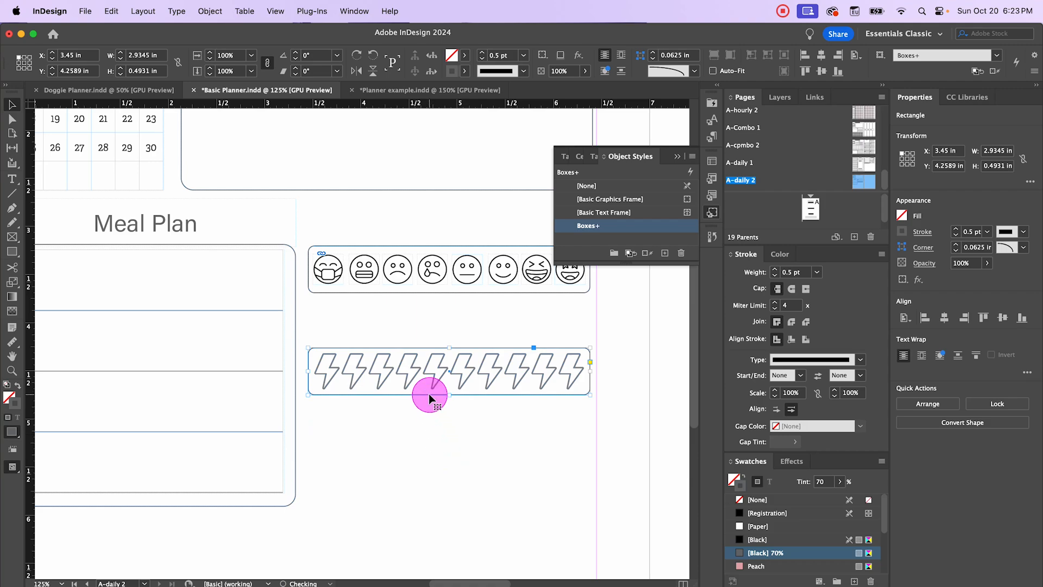
left_click_drag(429, 398, 430, 510)
left_click(629, 425)
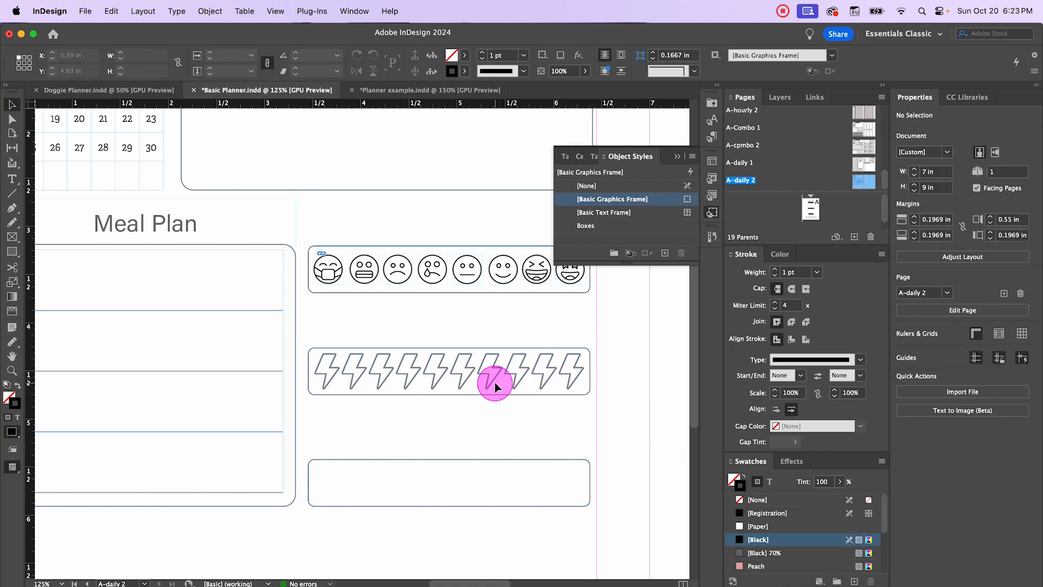
- Nudge the lightning bolt box and its icons slightly down so the three small boxes are evenly spaced
left_click_drag(435, 329, 454, 401)
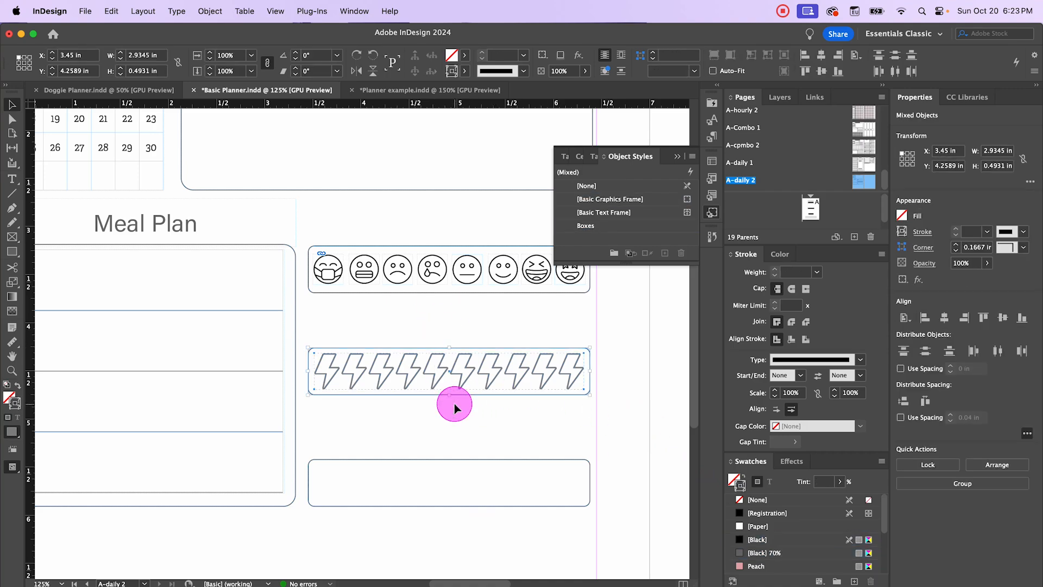
key("Down")
key("Down")
key("Down")
key("Down")
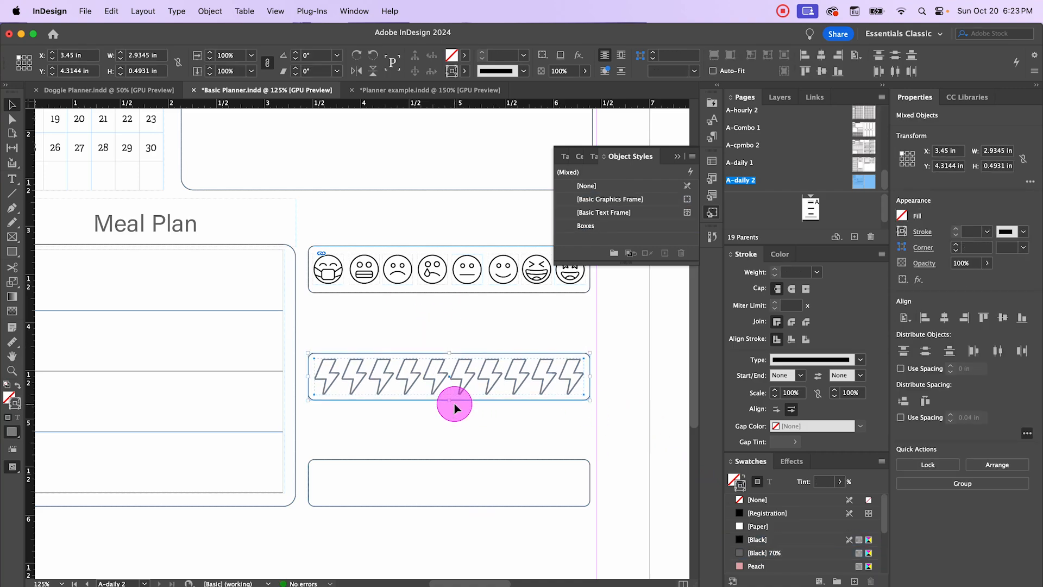
key("Up")
left_click(645, 356)
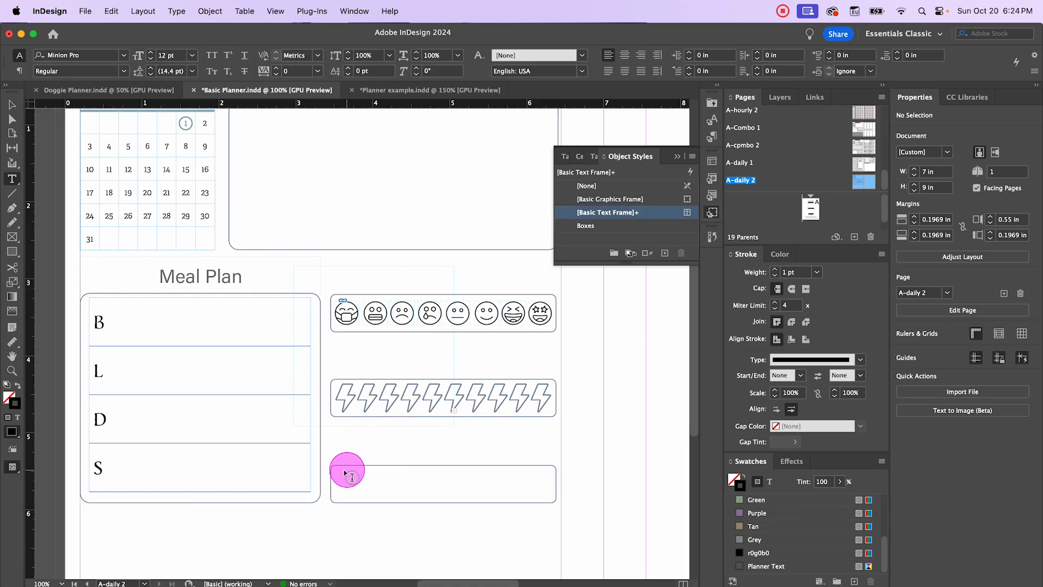
- Draw a text frame filling the empty third box and enter ten lowercase z's, matching the Sleep row in Planner example.indd
left_click_drag(335, 469, 554, 501)
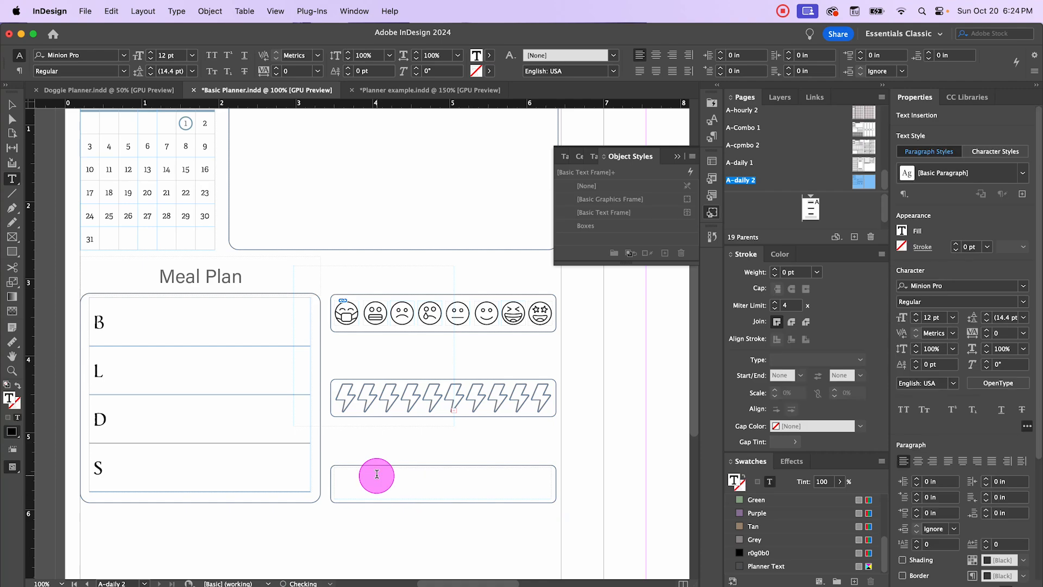
type("zz")
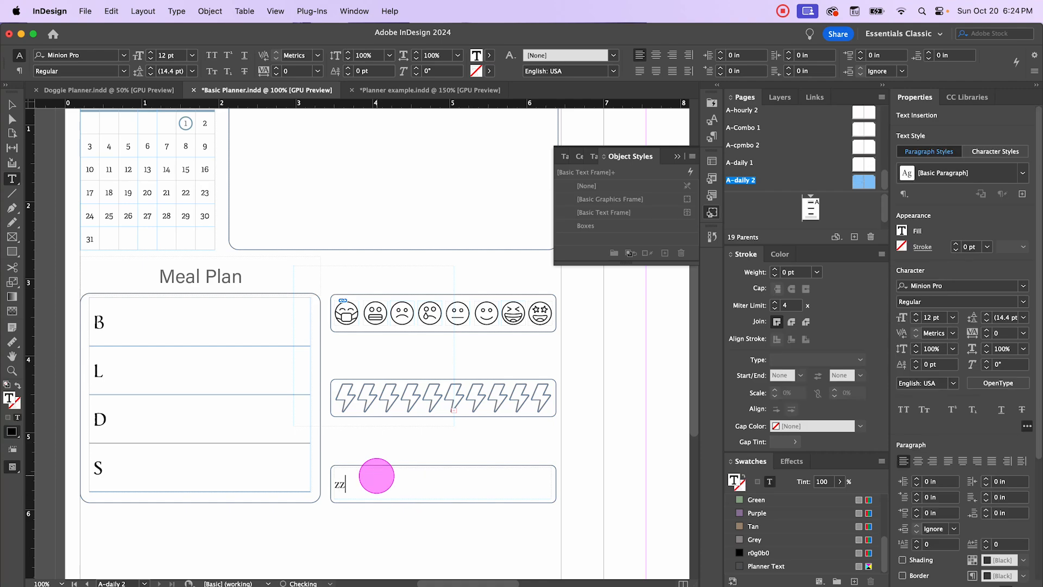
type("zz")
left_click(403, 90)
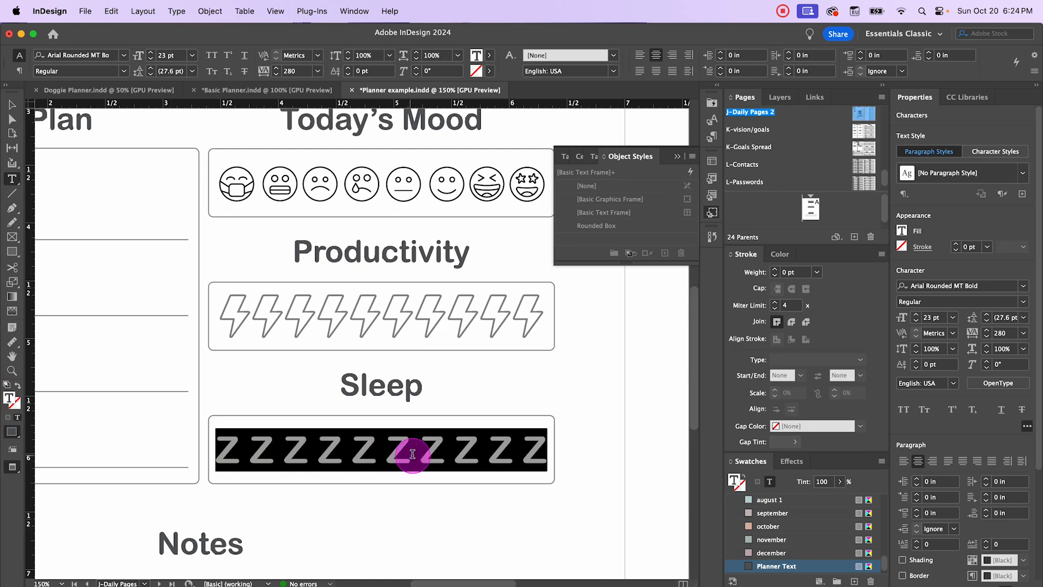
left_click(263, 91)
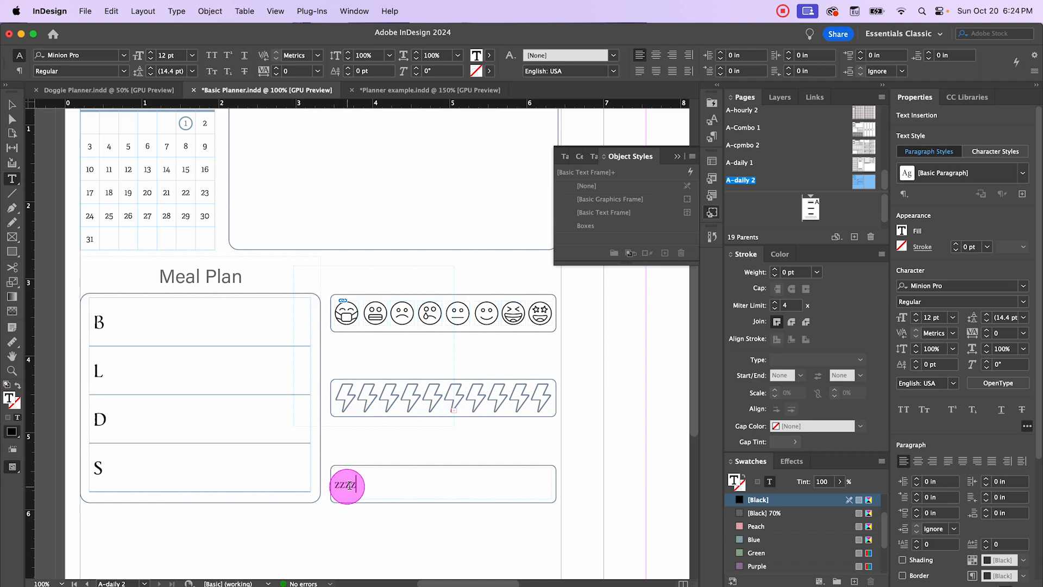
type("z")
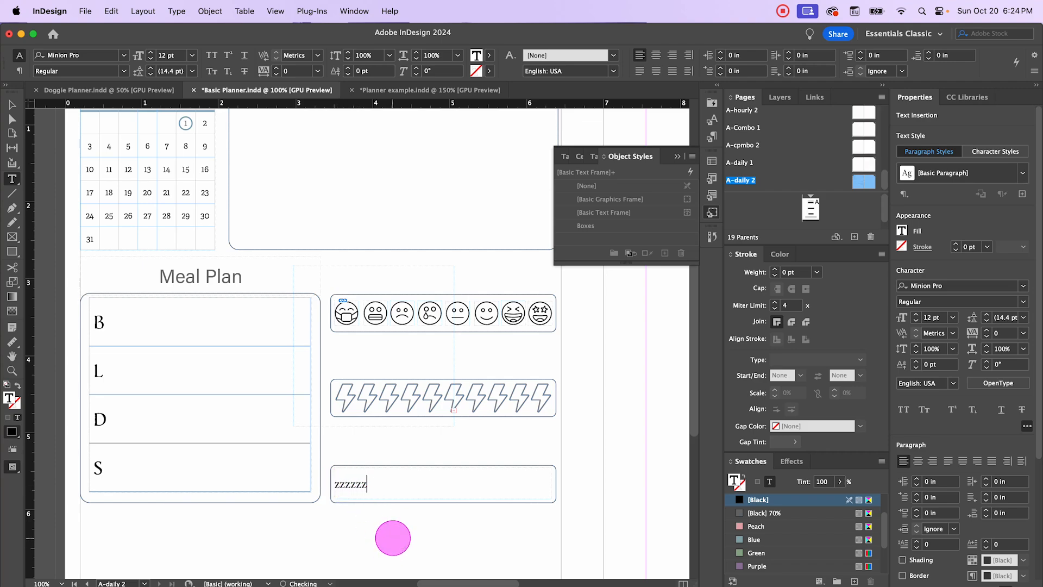
type("zzzz")
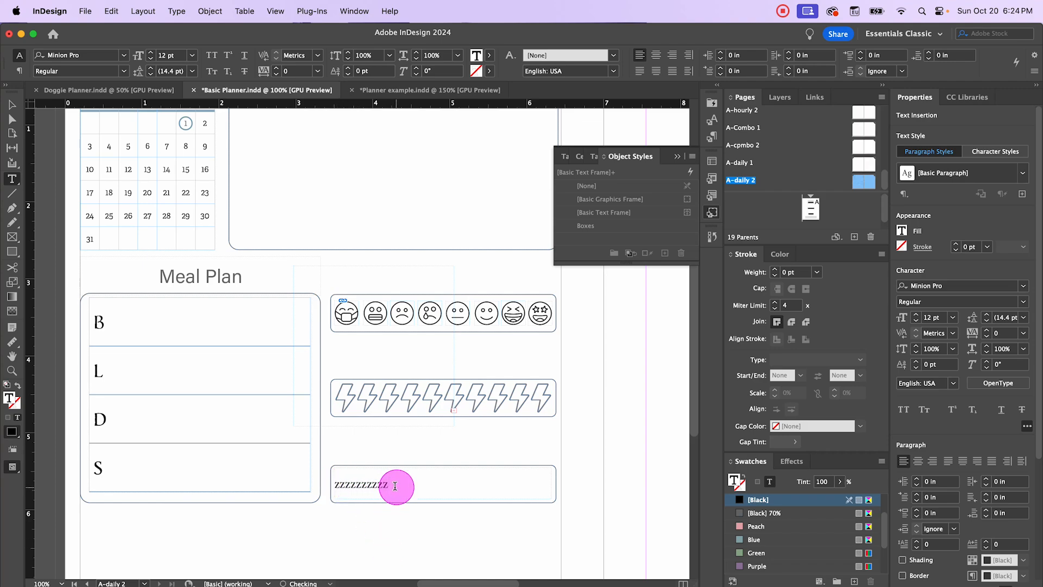
- Set the font size of the row of z's to 40 pt
left_click_drag(395, 485, 326, 484)
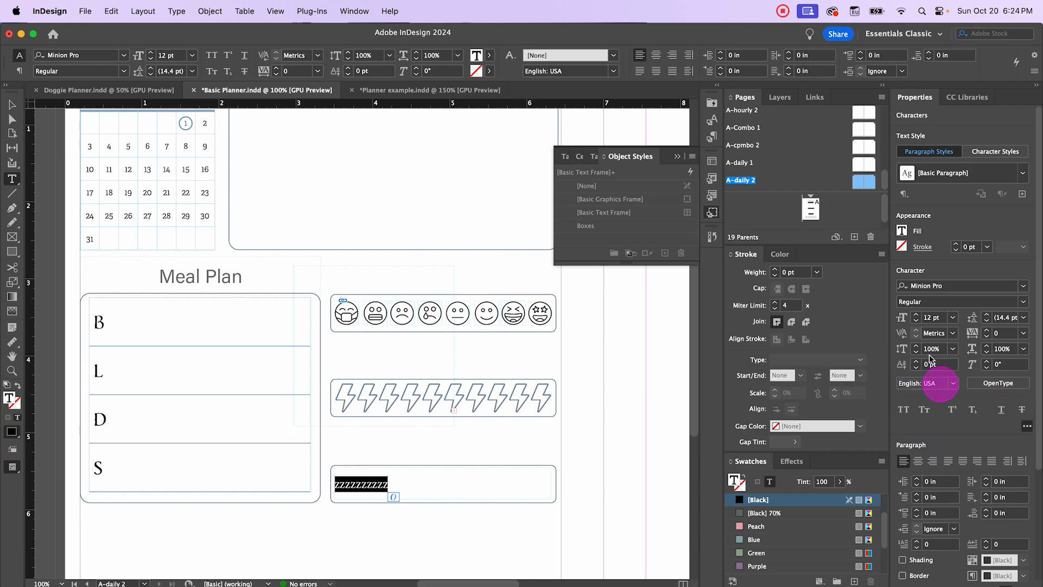
left_click(917, 315)
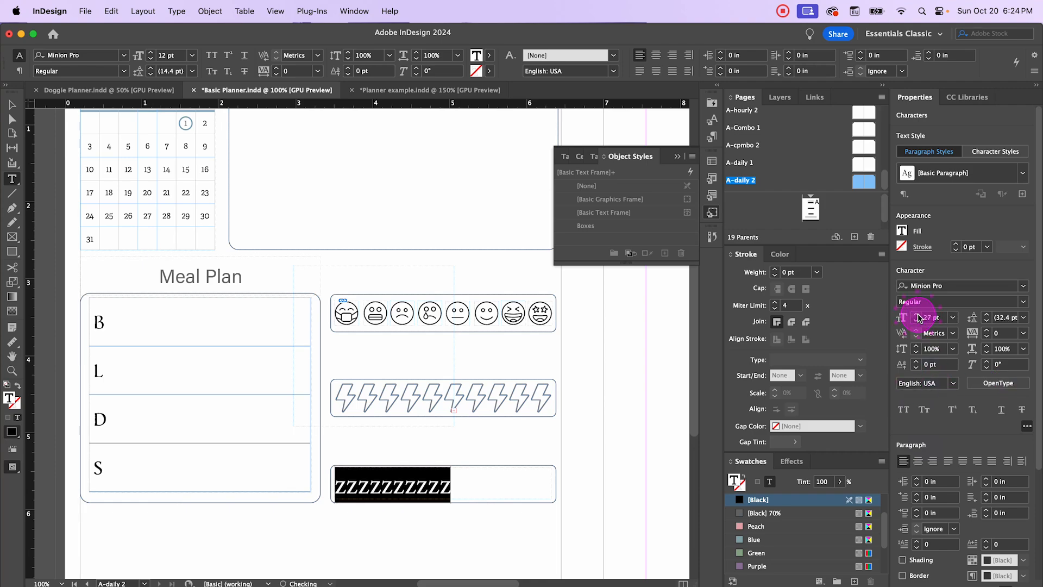
left_click(918, 315)
left_click(918, 314)
left_click(918, 315)
left_click(918, 316)
left_click(918, 316)
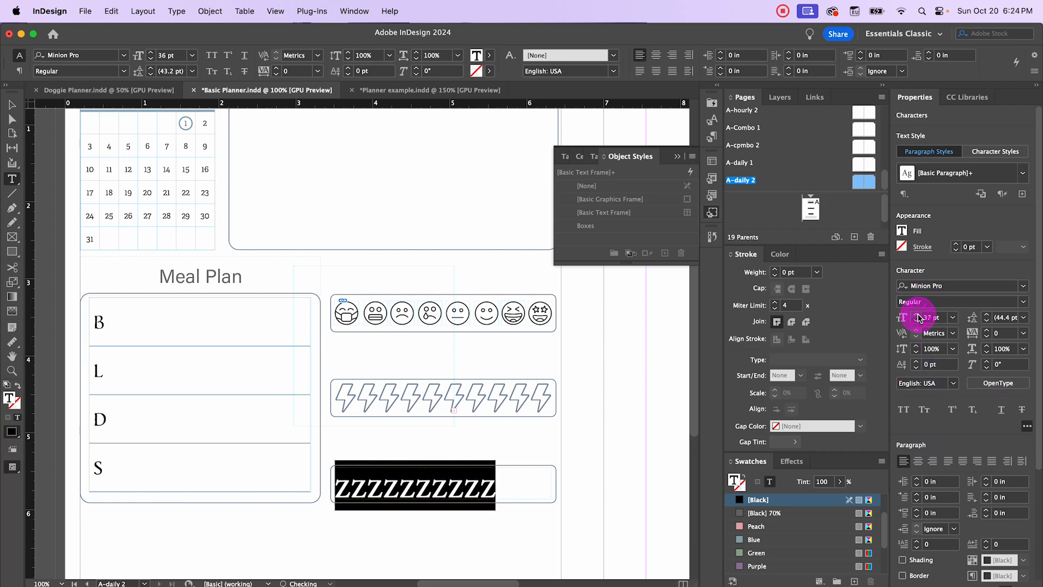
left_click(917, 316)
left_click(918, 316)
left_click(918, 316)
left_click(918, 316)
left_click(918, 316)
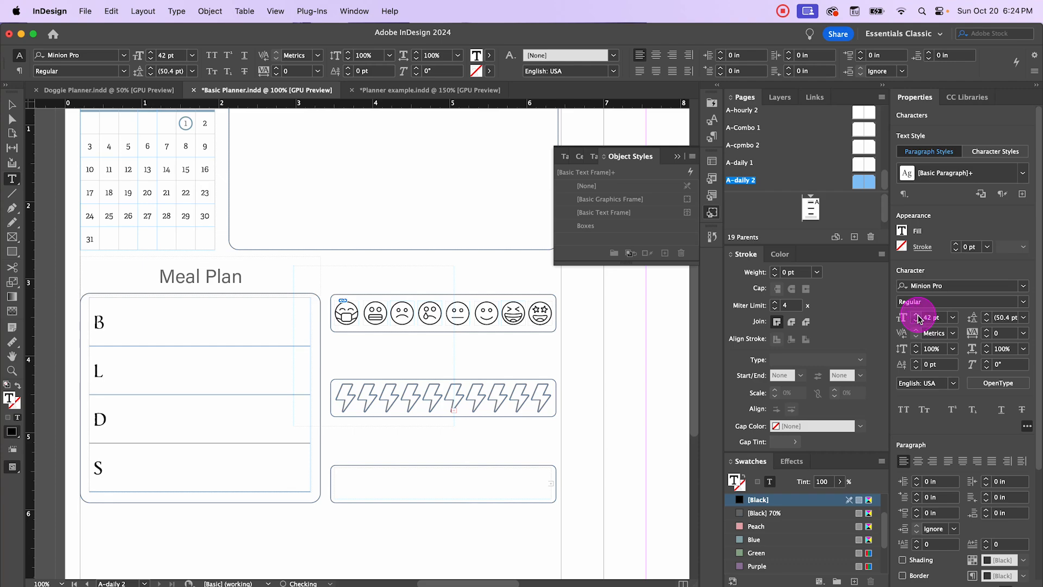
left_click(918, 323)
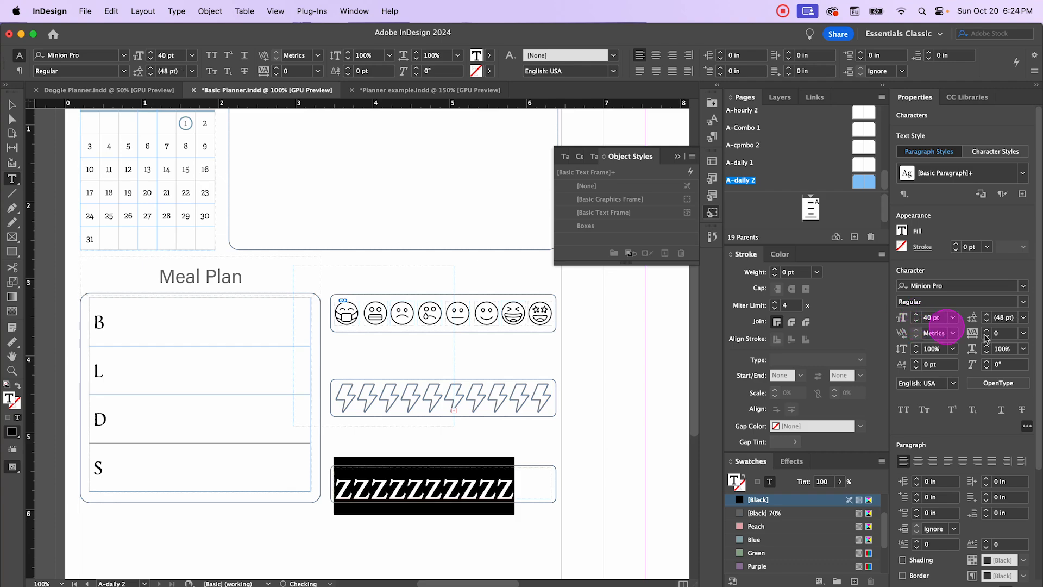
left_click(1004, 348)
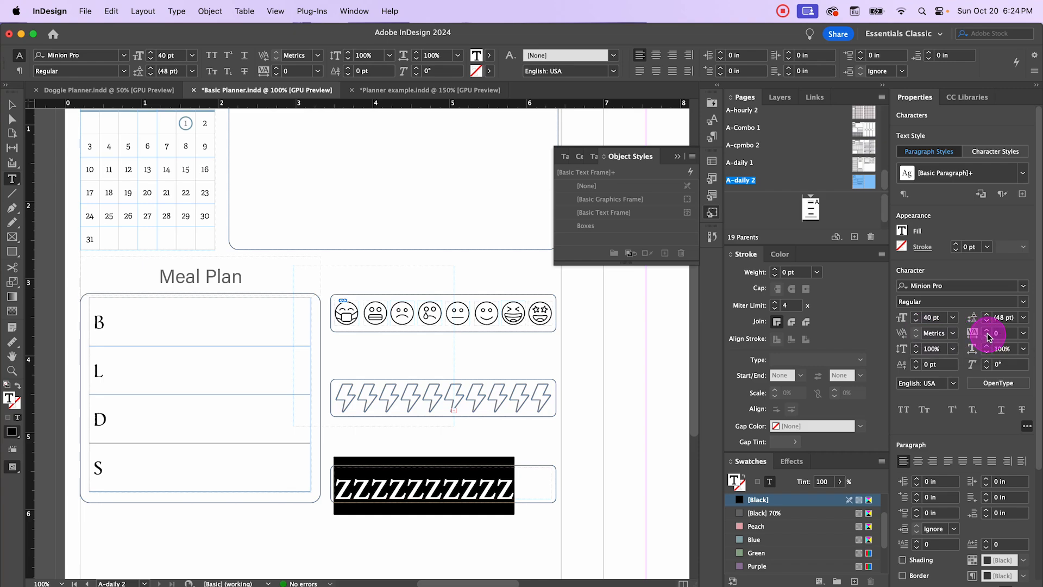
- Increase the tracking of the row of z's to 90 so the letters span the third box
key("Up")
key("Up")
key("Up")
key("Up")
key("Up")
key("Up")
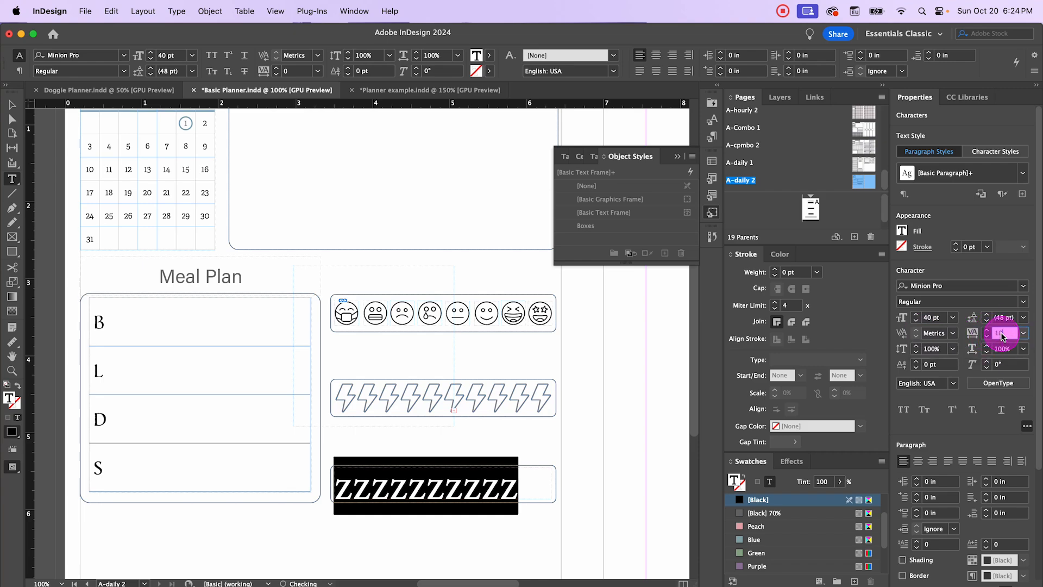
key("Up")
key("Up")
key("Up")
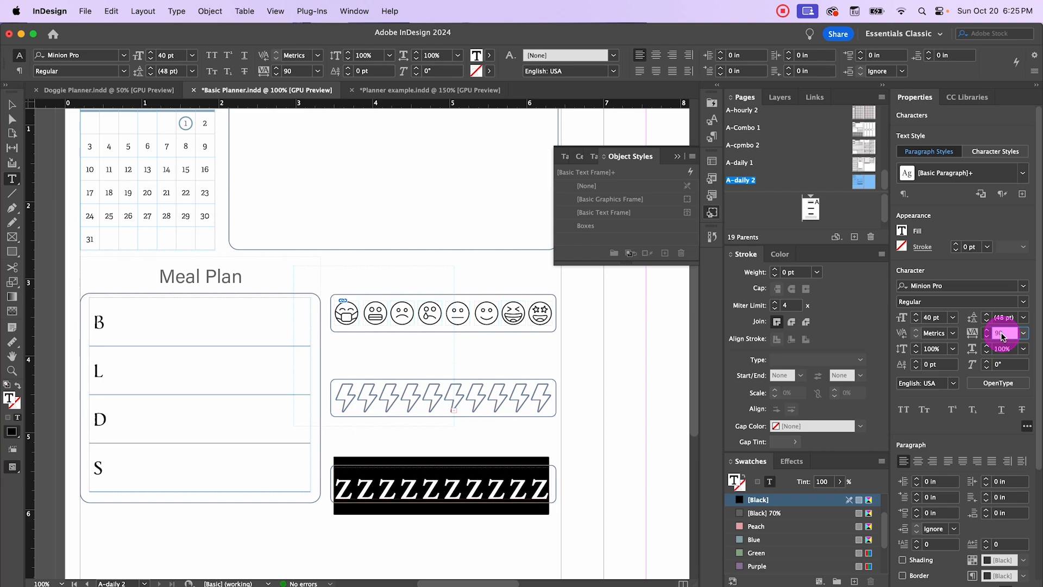
key("Up")
key("Down")
- Change the z's font to Adorn Roman and enlarge their text frame on all but the left side so the letters fit
left_click(1024, 286)
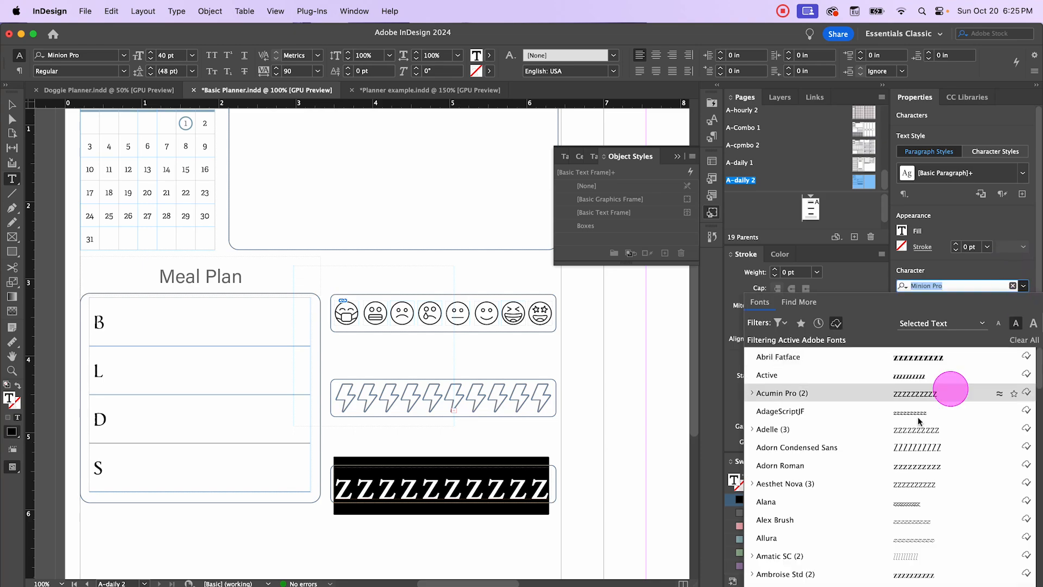
left_click(834, 429)
left_click(6, 105)
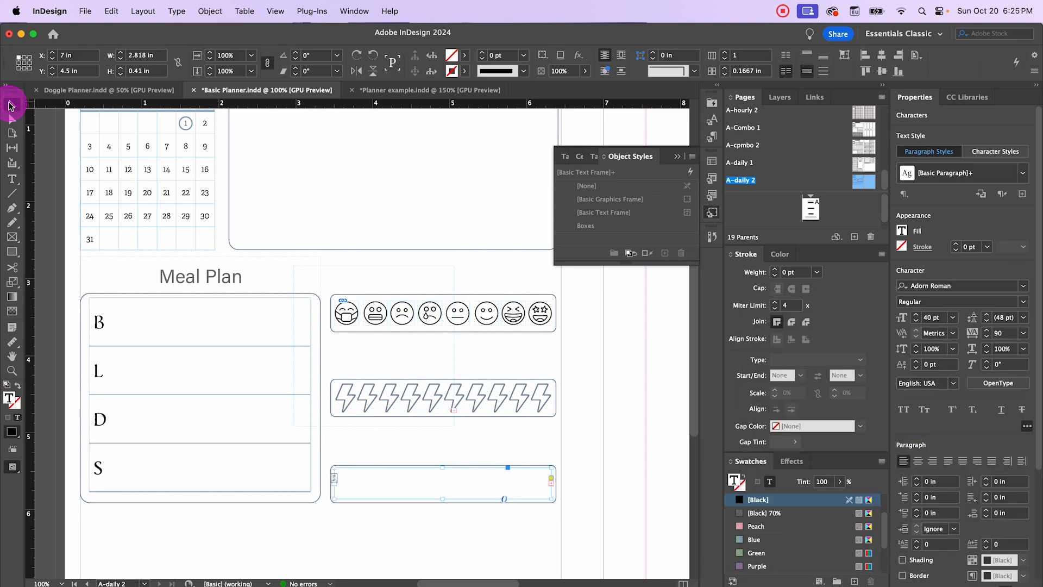
left_click_drag(551, 498, 558, 502)
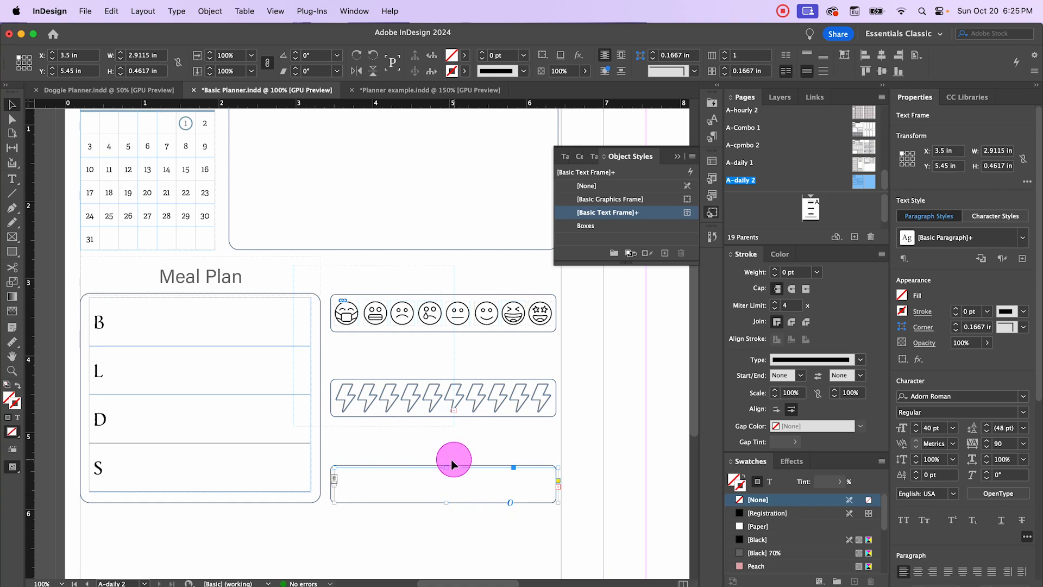
left_click_drag(446, 468, 446, 458)
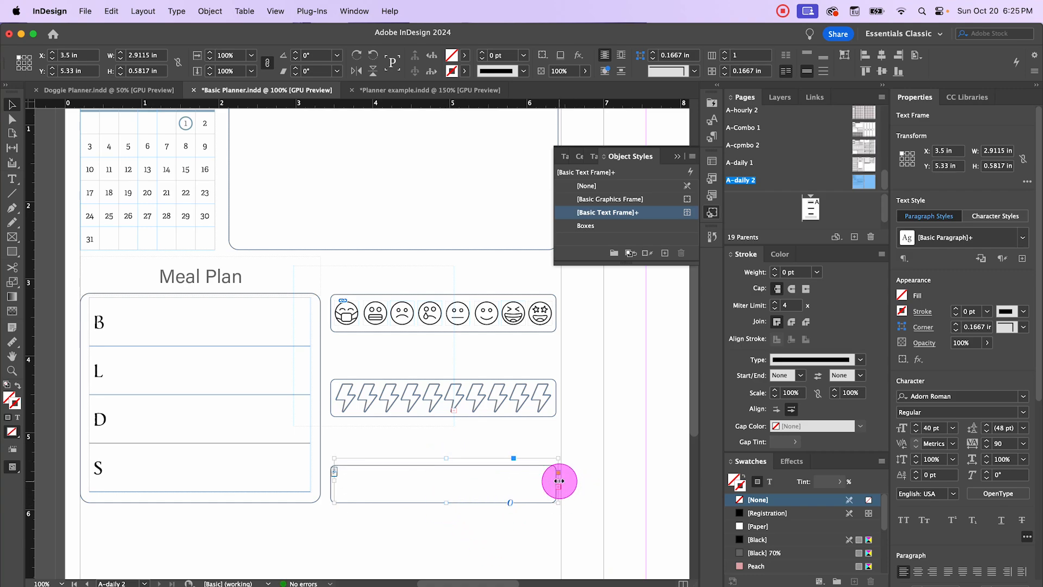
left_click_drag(558, 480, 565, 481)
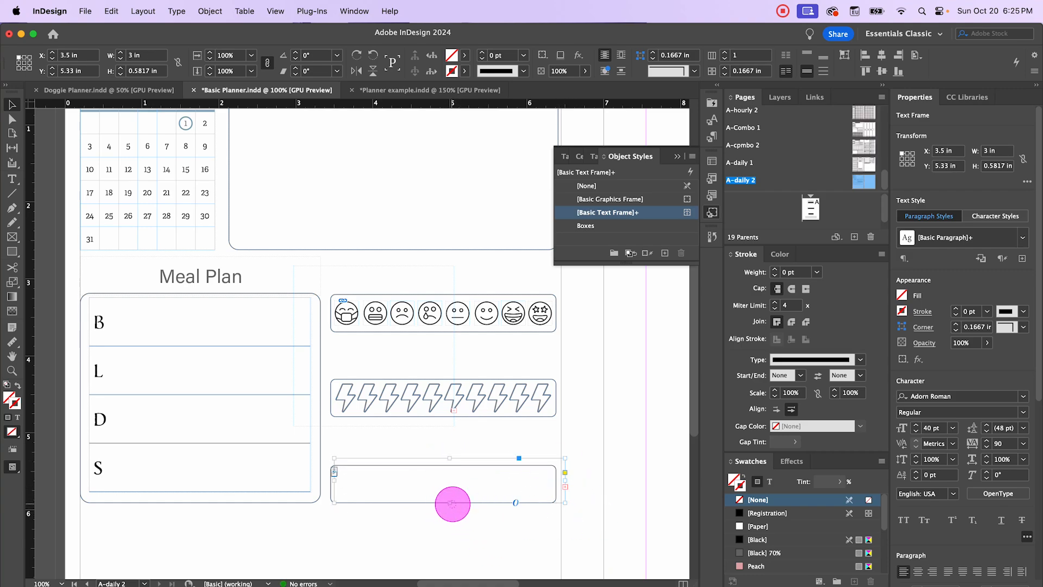
left_click_drag(452, 503, 452, 517)
left_click_drag(566, 488, 334, 496)
- Reduce the font size of the row of z's to 35 pt
double_click(582, 487)
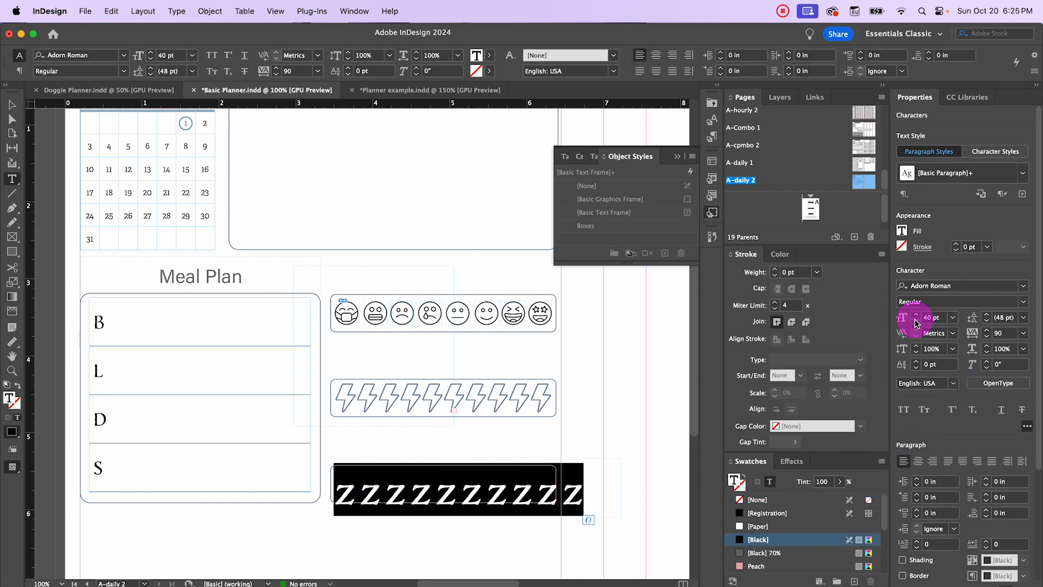
left_click(917, 324)
left_click(916, 324)
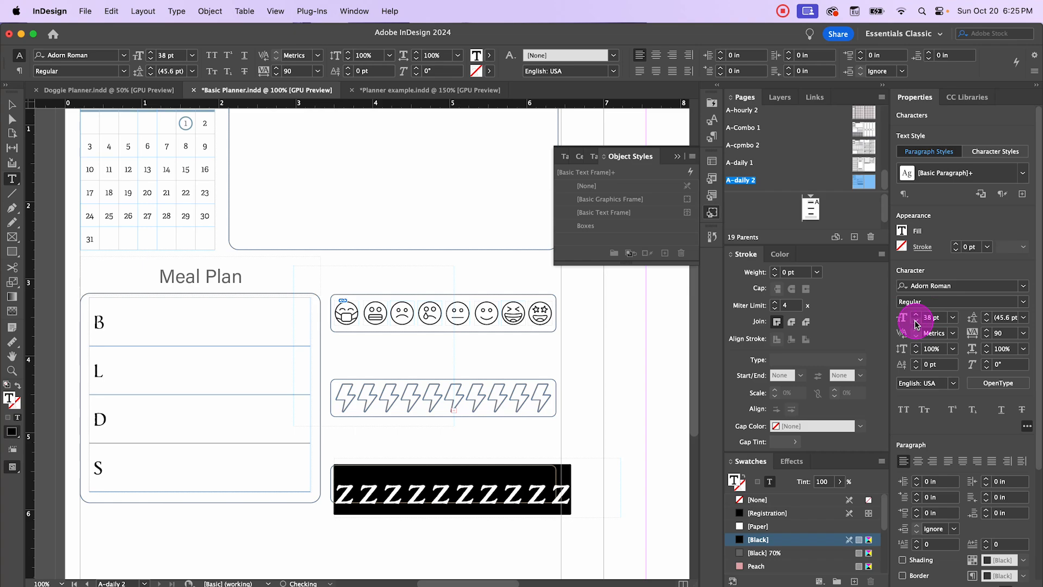
left_click(917, 325)
left_click(916, 324)
left_click(917, 324)
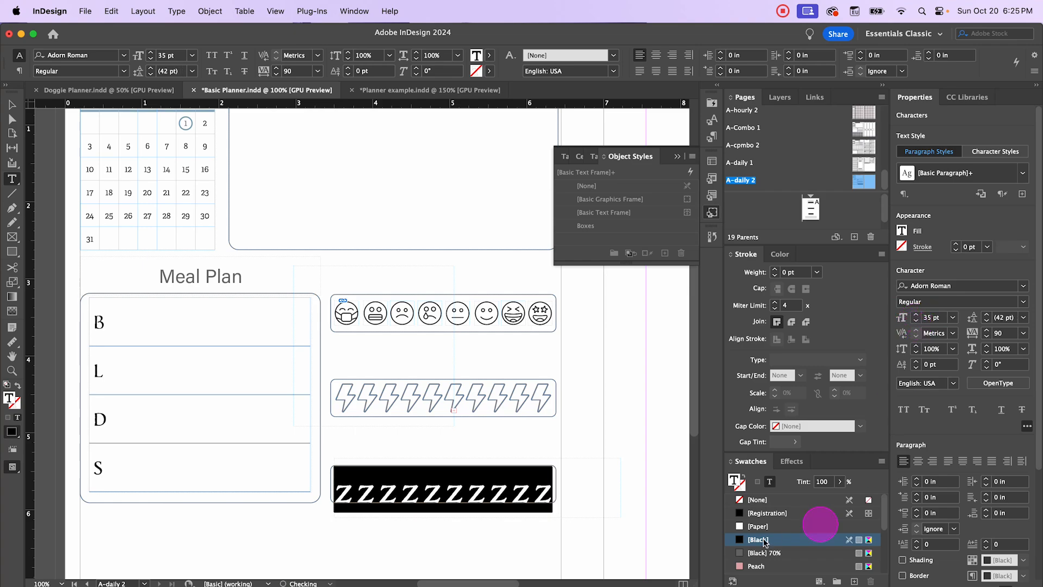
- Move the row of z's up into the third box and nudge it horizontally until the letters are centred between the box's sides
left_click(11, 105)
left_click(294, 516)
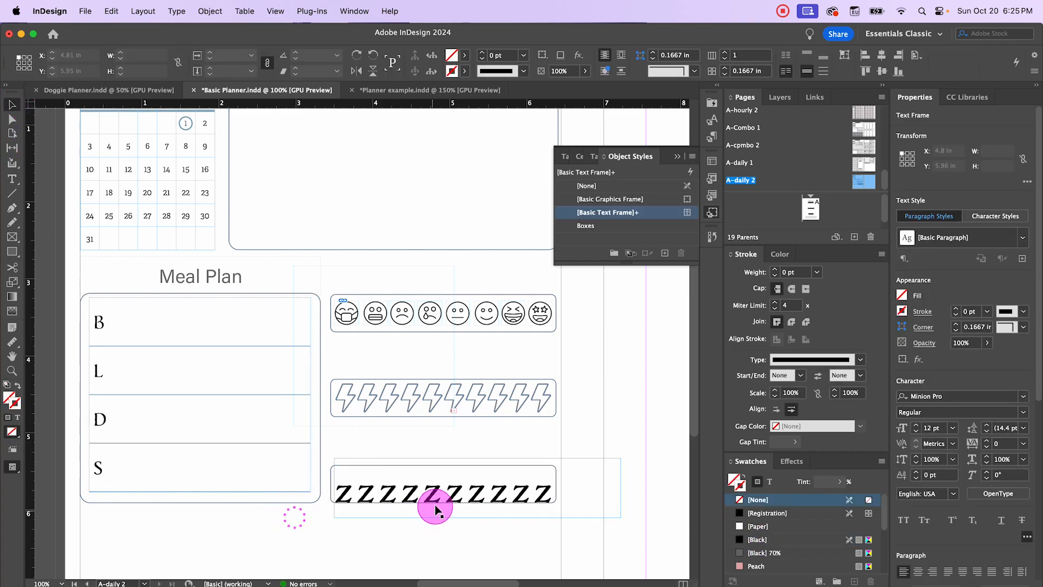
left_click_drag(433, 487, 431, 481)
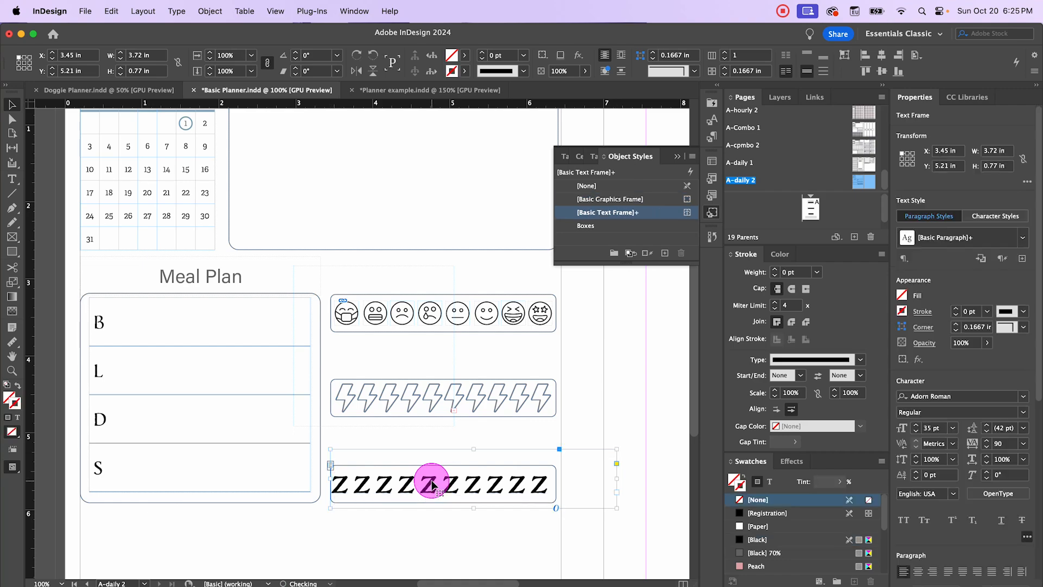
key("Right")
key("Right")
key("Right")
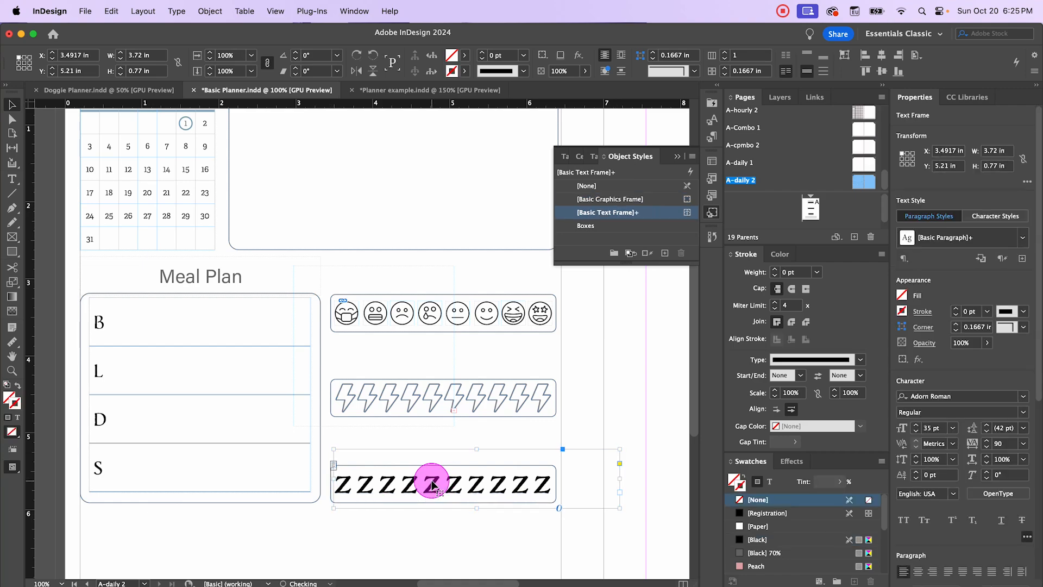
- Shrink the z's text frame to about 2.96 in wide by 0.67 in high, ending at the page's right margin
left_click(431, 559)
left_click(529, 498)
left_click(625, 481)
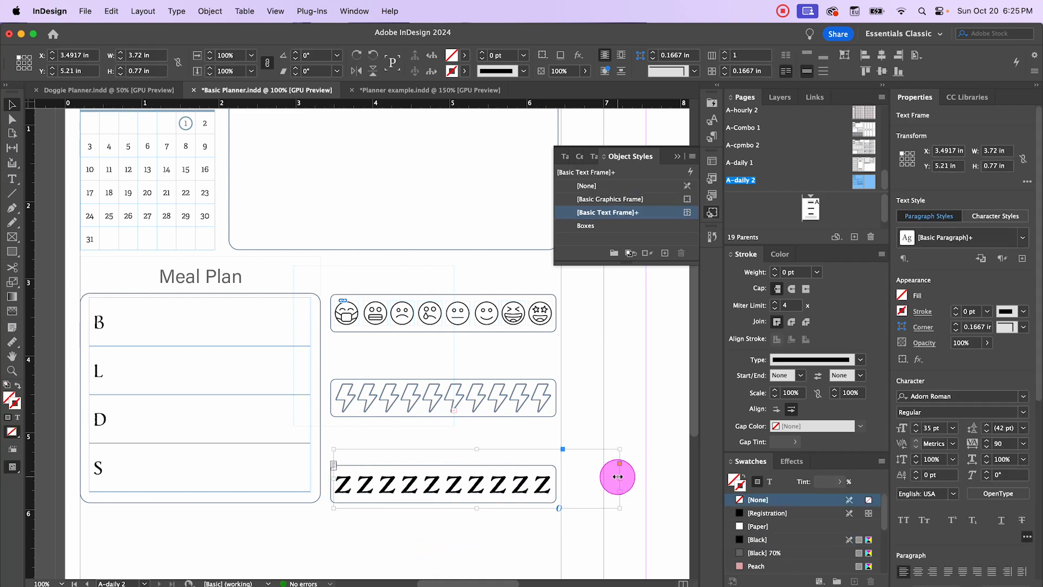
left_click_drag(618, 477, 561, 477)
left_click_drag(447, 449, 446, 456)
left_click(435, 554)
- Nudge the row of z's slightly up so it is vertically centred in the third box
left_click(442, 497)
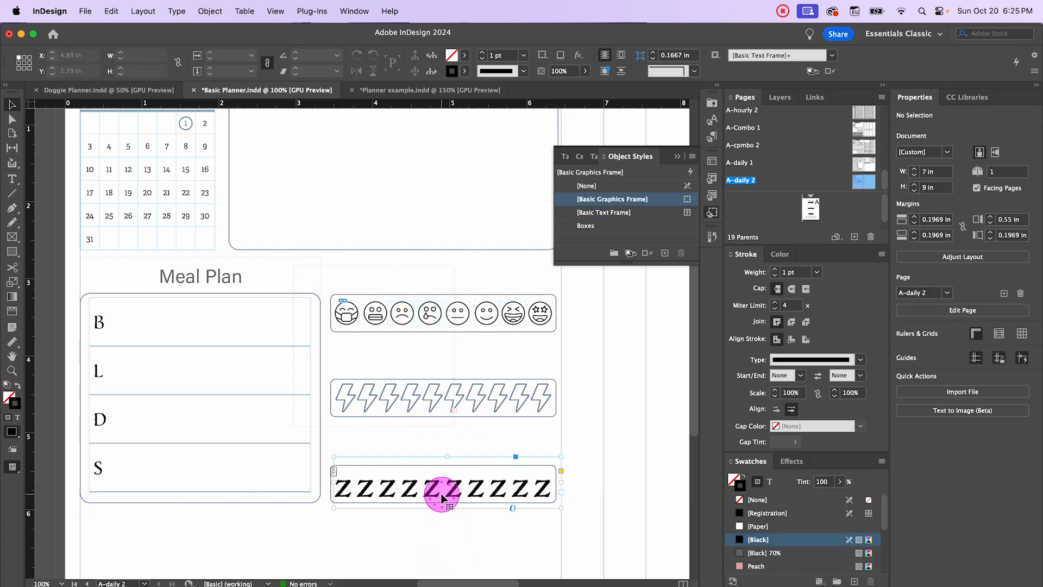
key("Up")
key("Up")
key("Up")
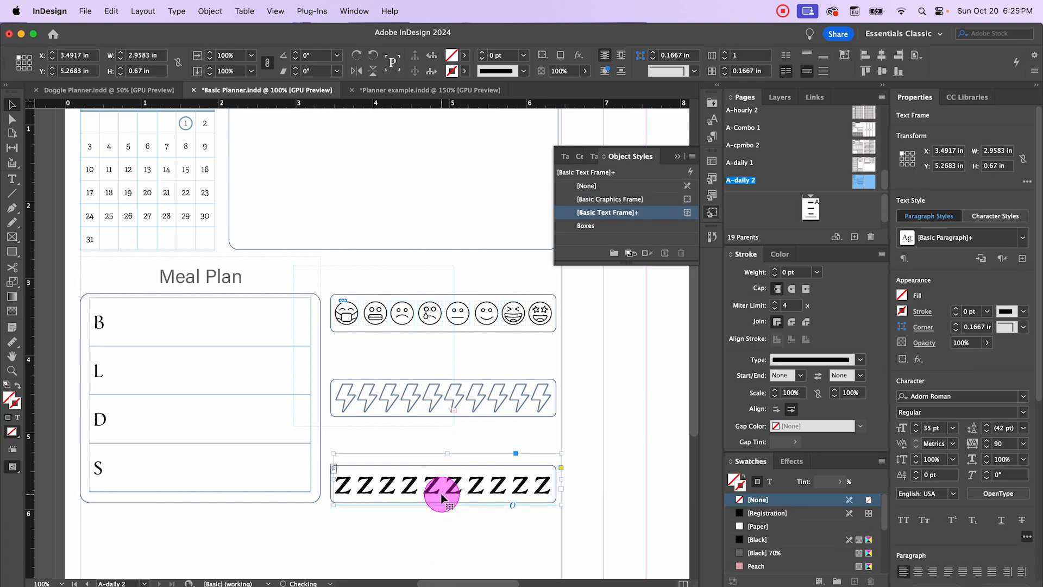
left_click(429, 526)
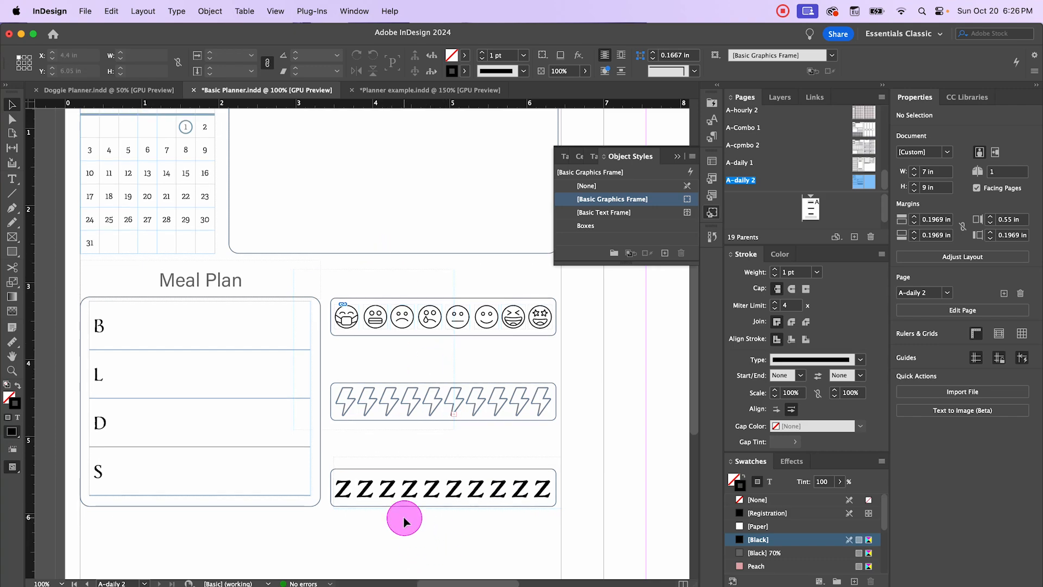
- Duplicate the Meal Plan heading above the emoji box and narrow the copy to about 2.93 in to match the box
scroll(403, 517, "up", 5)
scroll(403, 516, "down", 5)
scroll(402, 516, "up", 1)
scroll(403, 516, "up", 1)
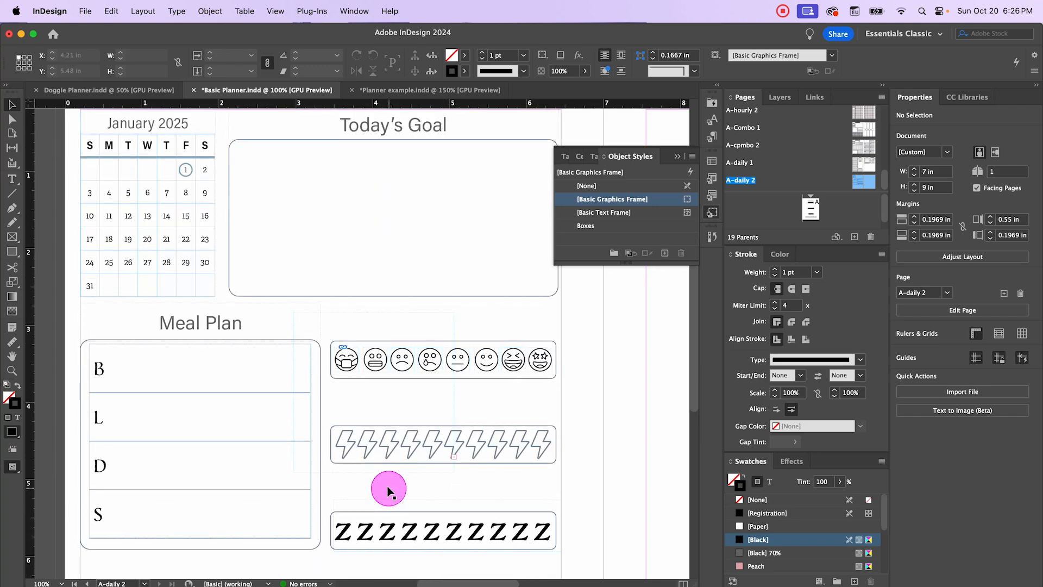
left_click(235, 324)
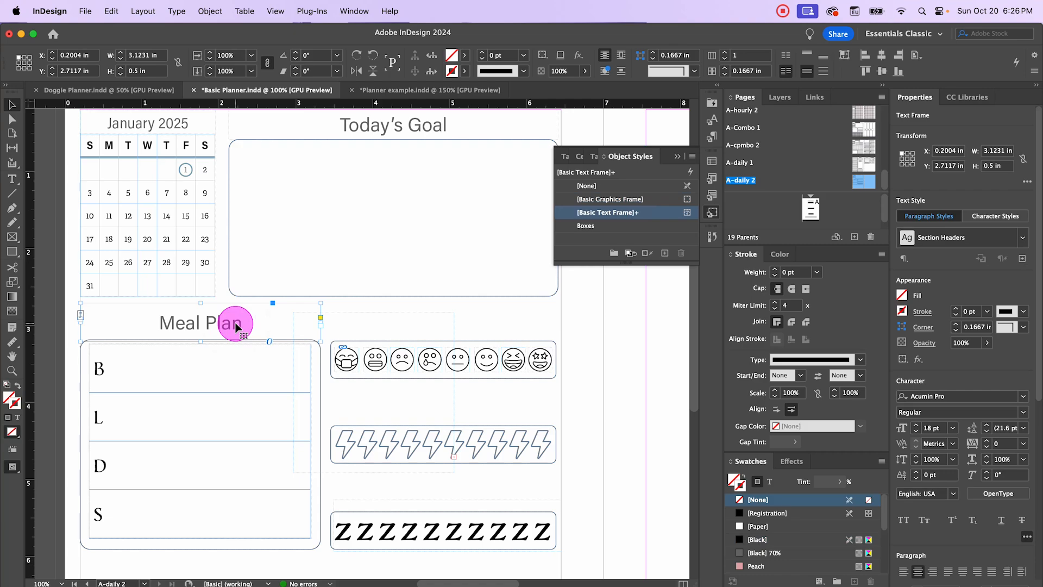
left_click_drag(235, 324, 473, 322)
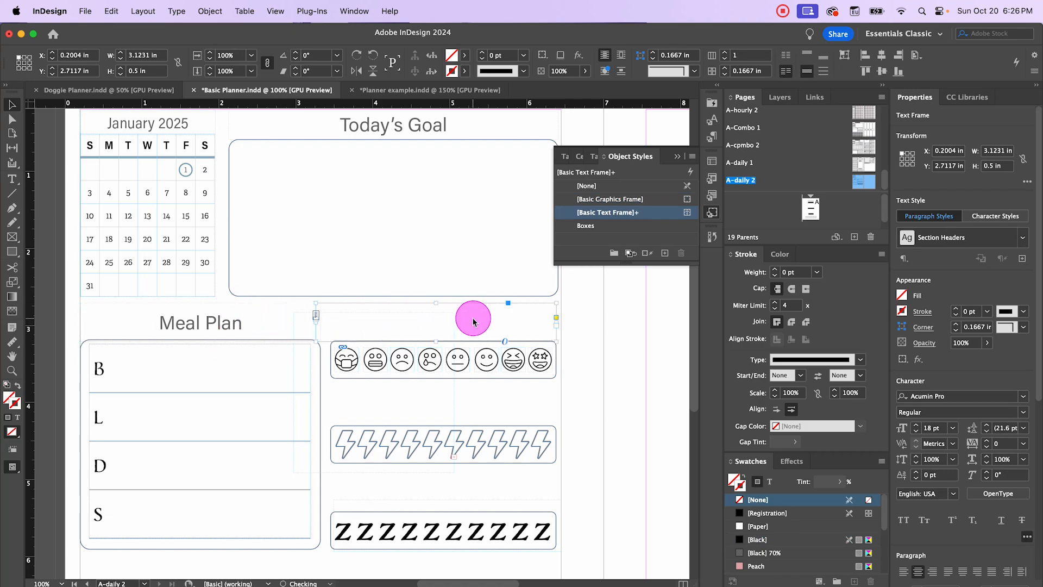
left_click(316, 321)
key("Escape")
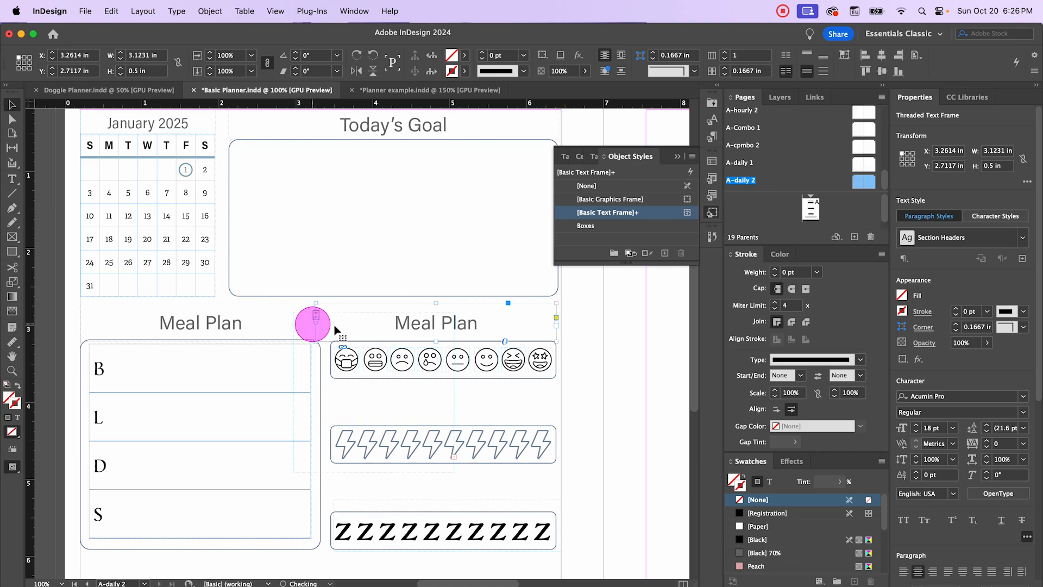
scroll(313, 323, "up", 2)
left_click_drag(316, 323, 339, 322)
left_click_drag(586, 444, 501, 443)
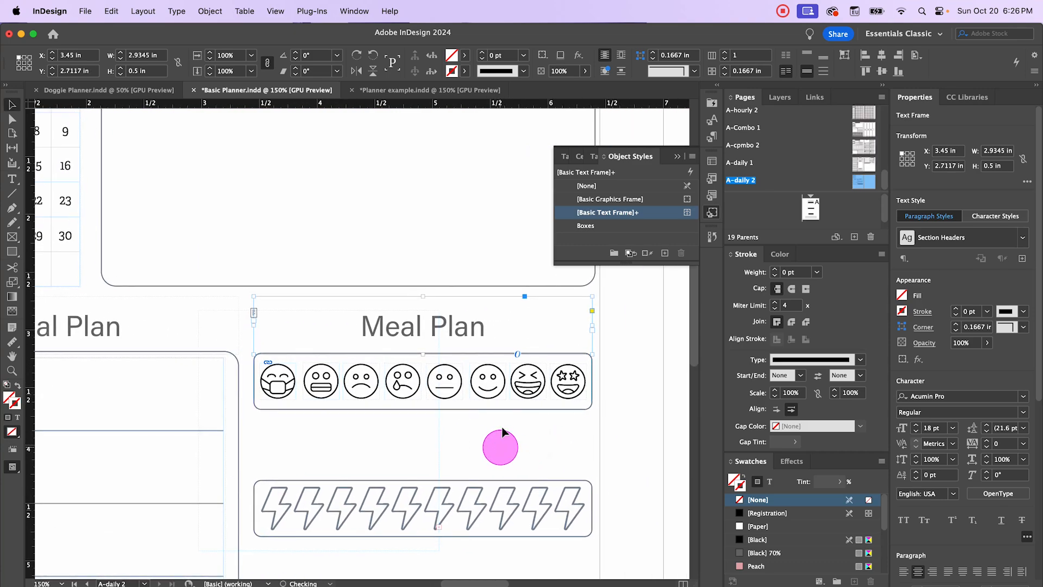
- Replace the text of the heading above the emoji box with "Today's Mood"
triple_click(447, 337)
type("Today")
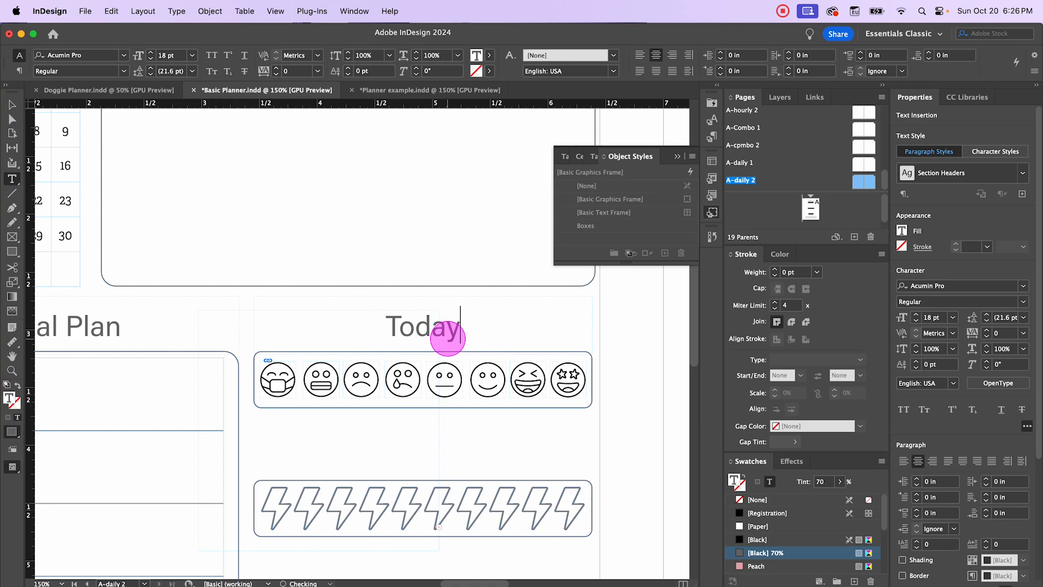
type("'s Mood")
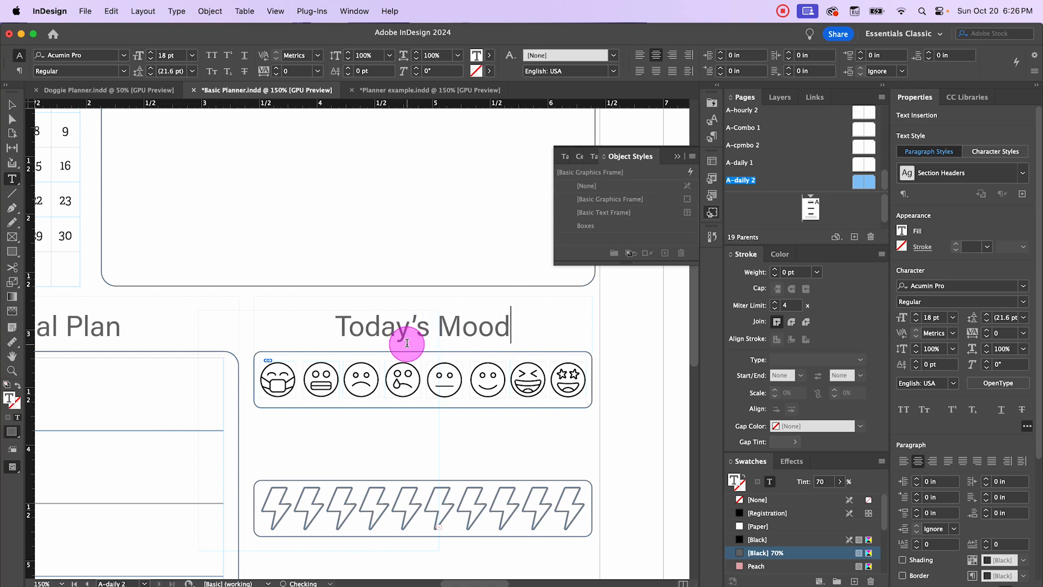
left_click(11, 104)
- Duplicate the Today's Mood heading straight down above the lightning bolt box and change the copy's text to "Productivity"
scroll(366, 335, "down", 2)
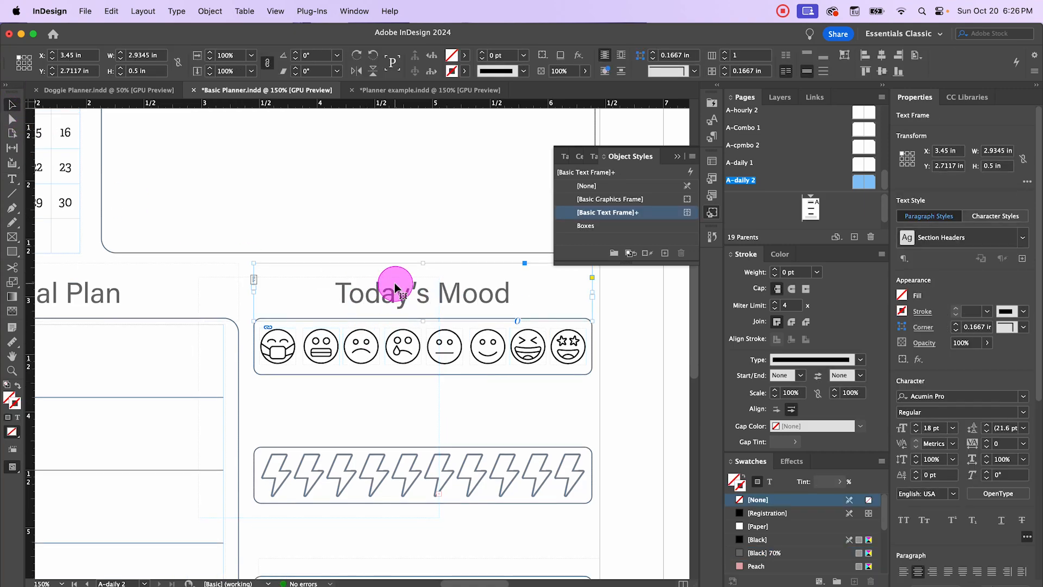
left_click_drag(401, 299, 433, 423)
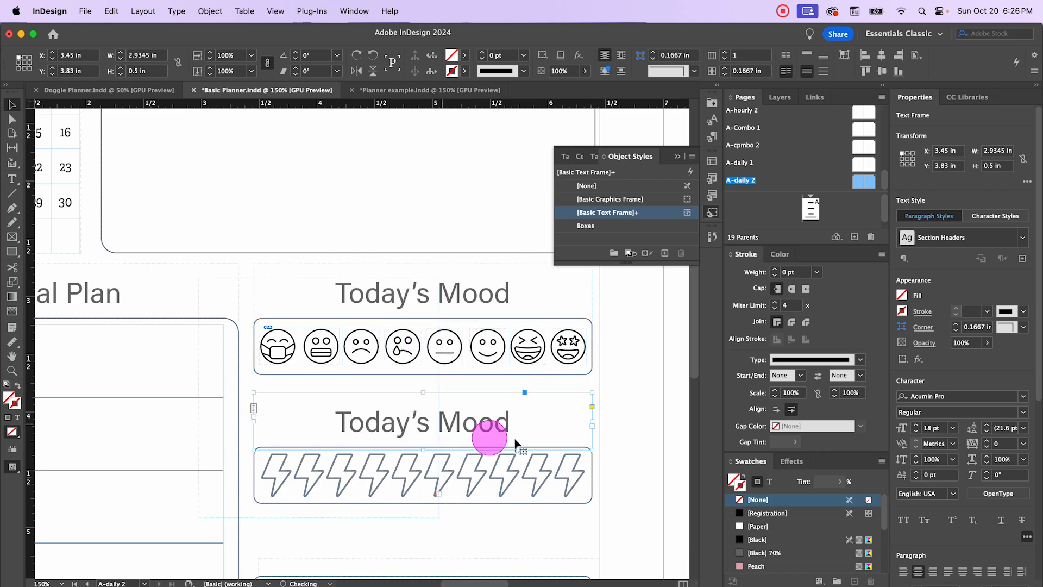
double_click(514, 432)
left_click_drag(508, 424, 321, 423)
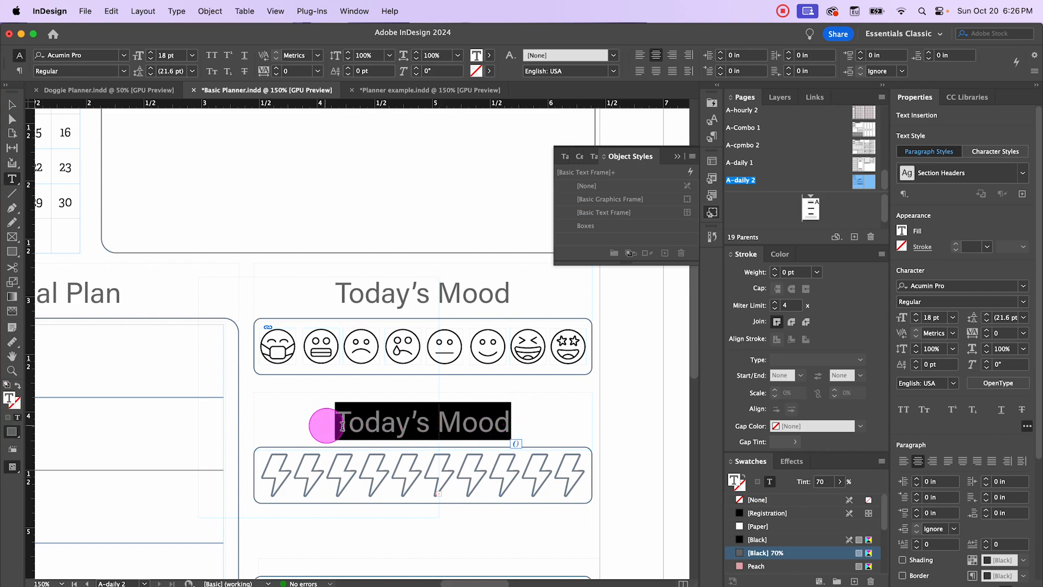
type("P")
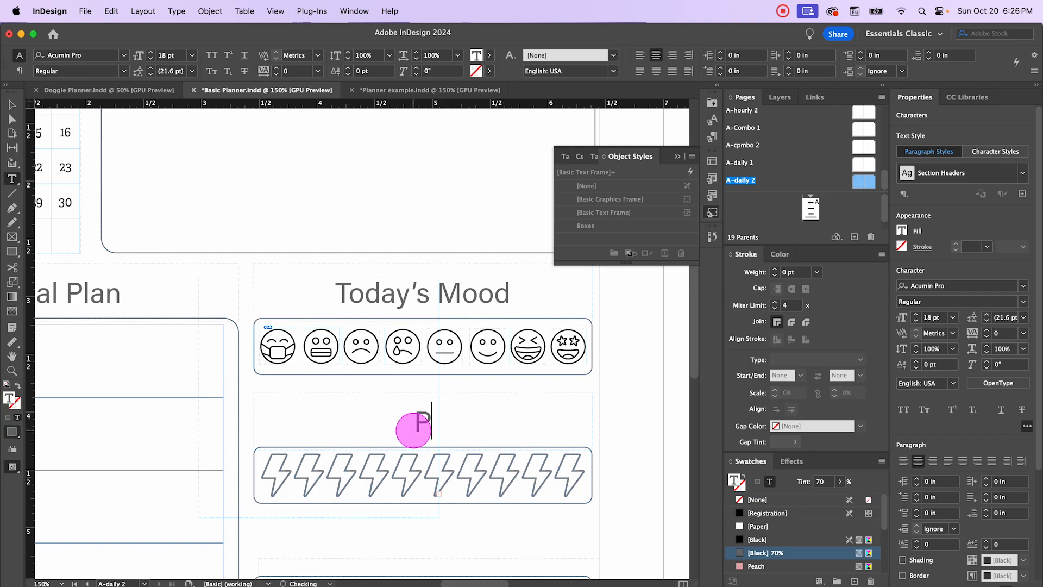
type("roductivity")
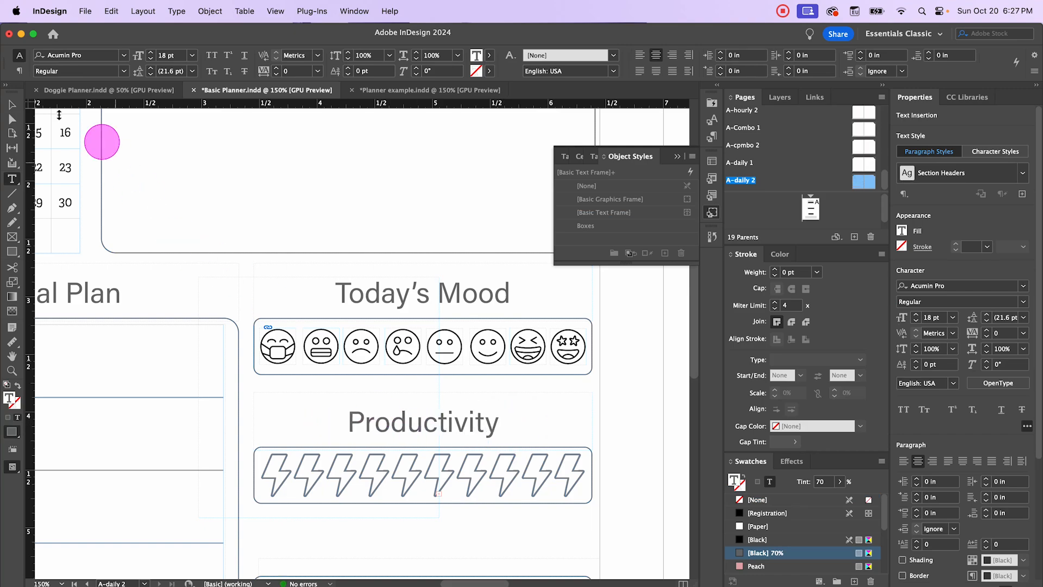
left_click(11, 104)
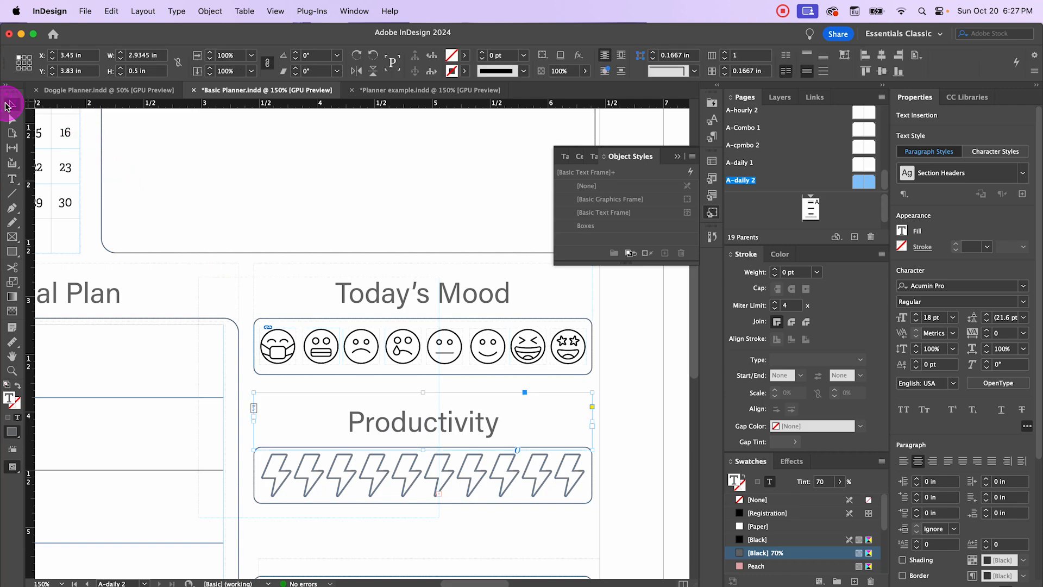
- Duplicate the Productivity heading above the z's box, nudge it slightly down to match the spacing, and change its text to "Sleep"
scroll(491, 422, "down", 5)
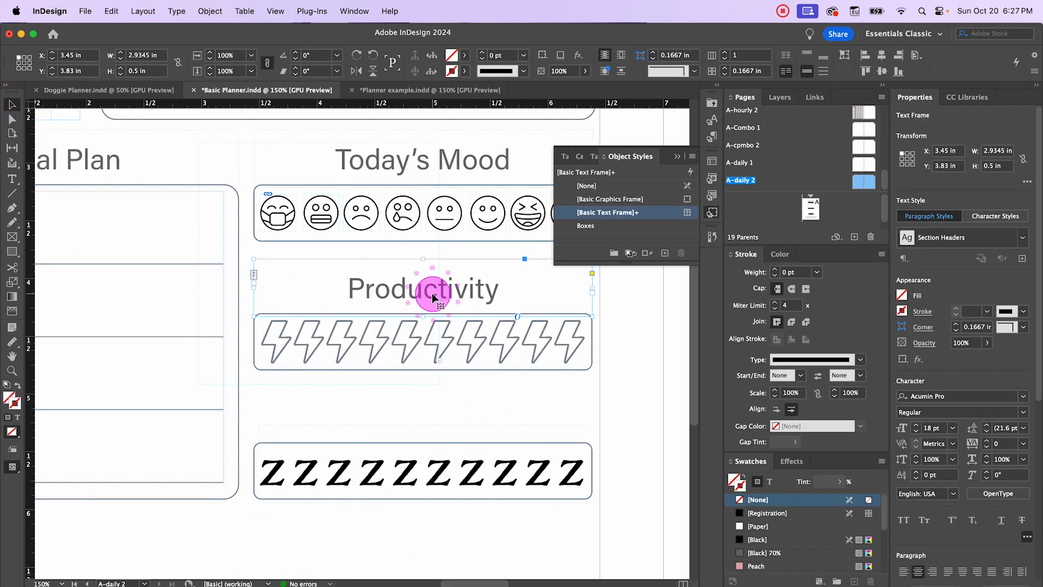
left_click_drag(432, 295, 444, 427)
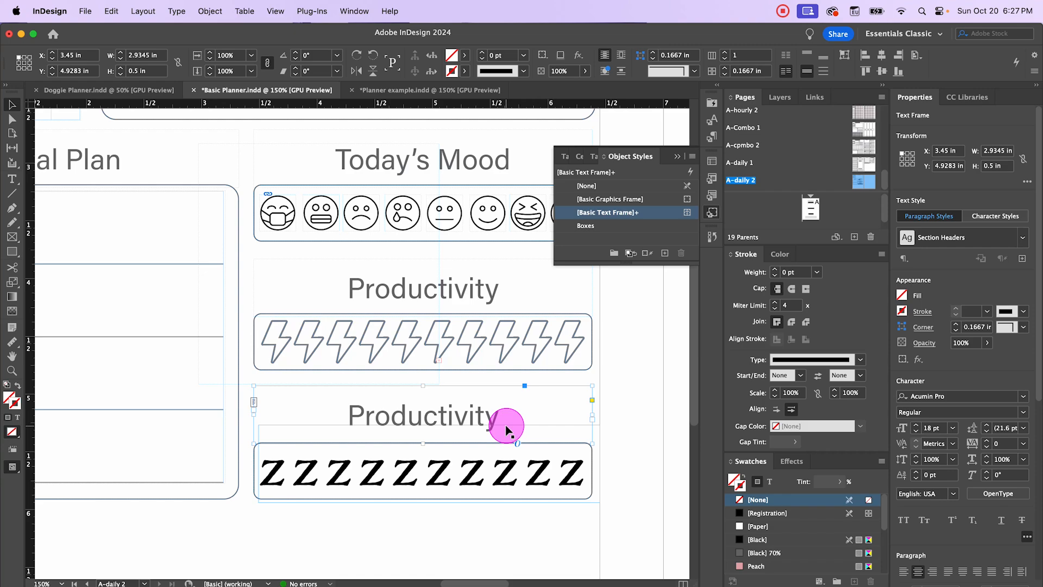
key("Down")
key("Down")
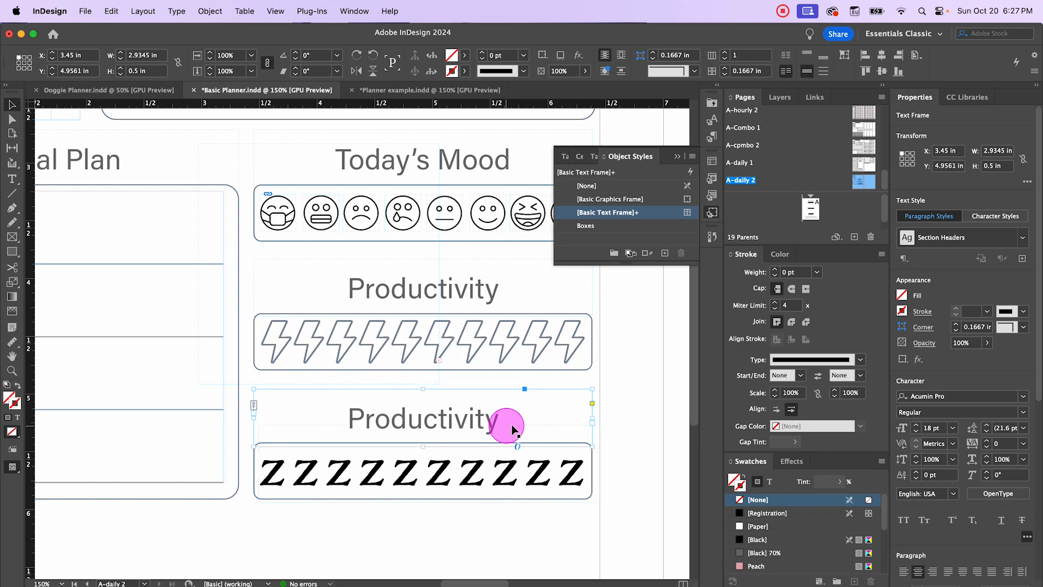
double_click(498, 422)
left_click_drag(498, 423, 347, 421)
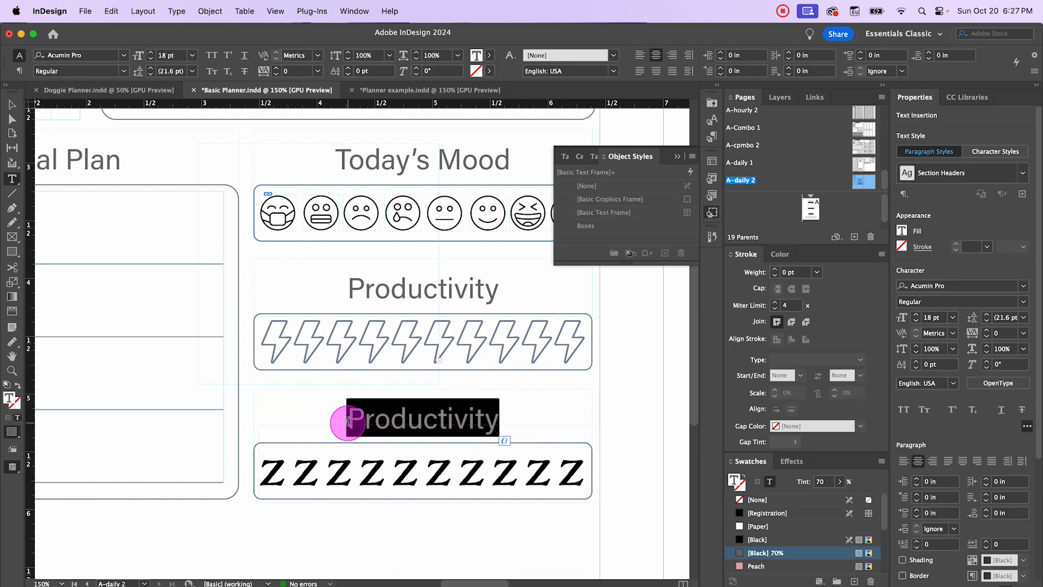
type("Sleep")
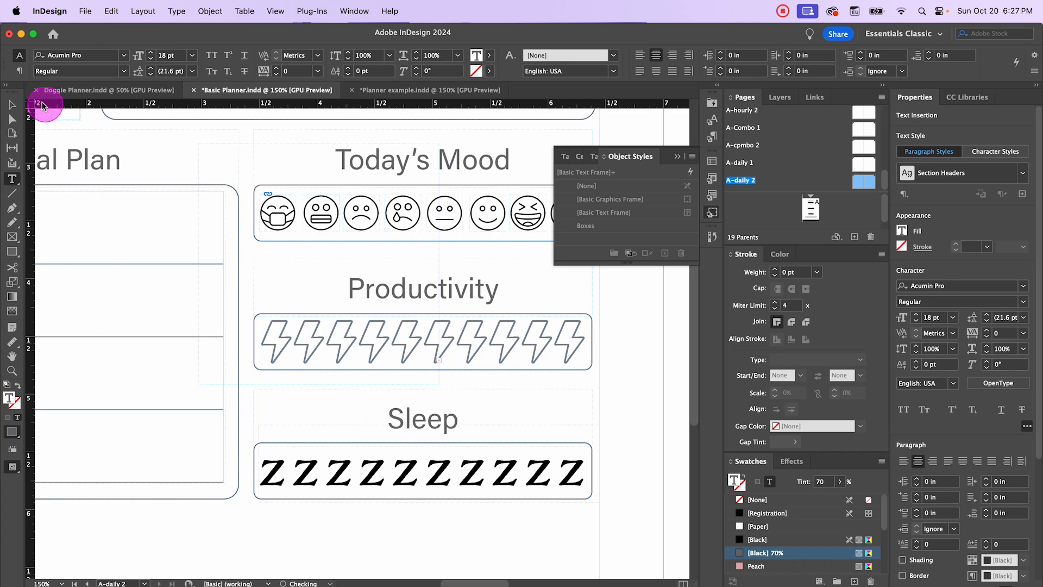
- Draw a rectangle about 6.25 by 2.12 in across the bottom margin area and apply the Boxes object style
left_click(12, 105)
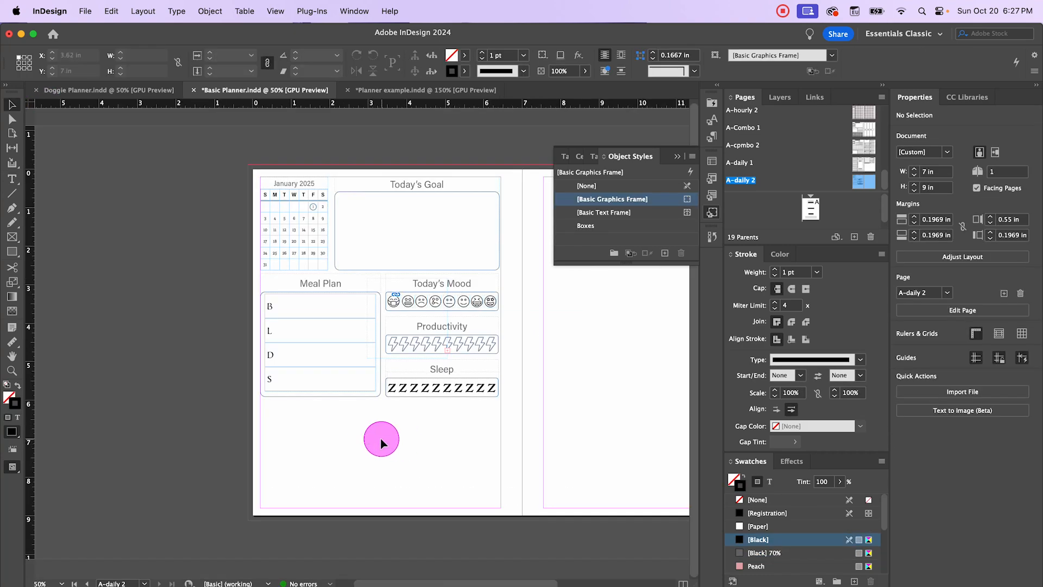
scroll(380, 440, "up", 1)
scroll(396, 445, "down", 2)
scroll(396, 446, "right", 1)
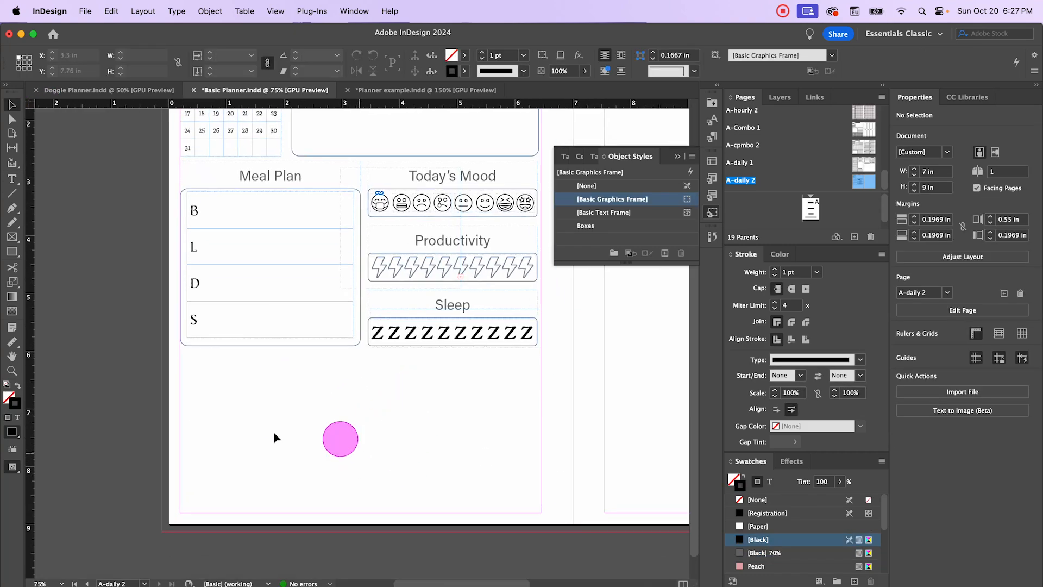
left_click(11, 251)
mouse_move(179, 391)
left_mouse_down()
mouse_move(545, 498)
mouse_move(543, 512)
left_mouse_up()
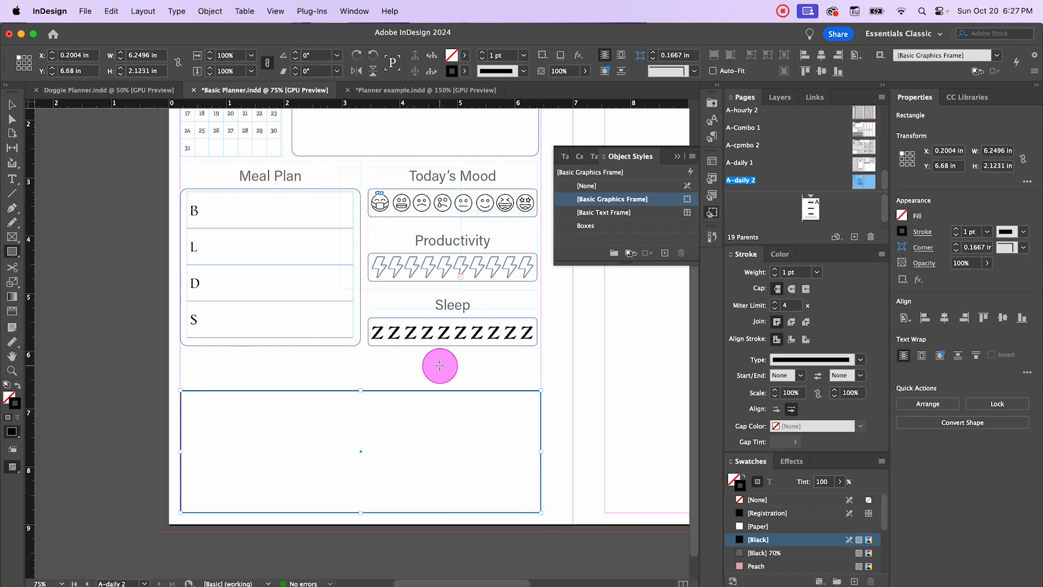
left_click(591, 226)
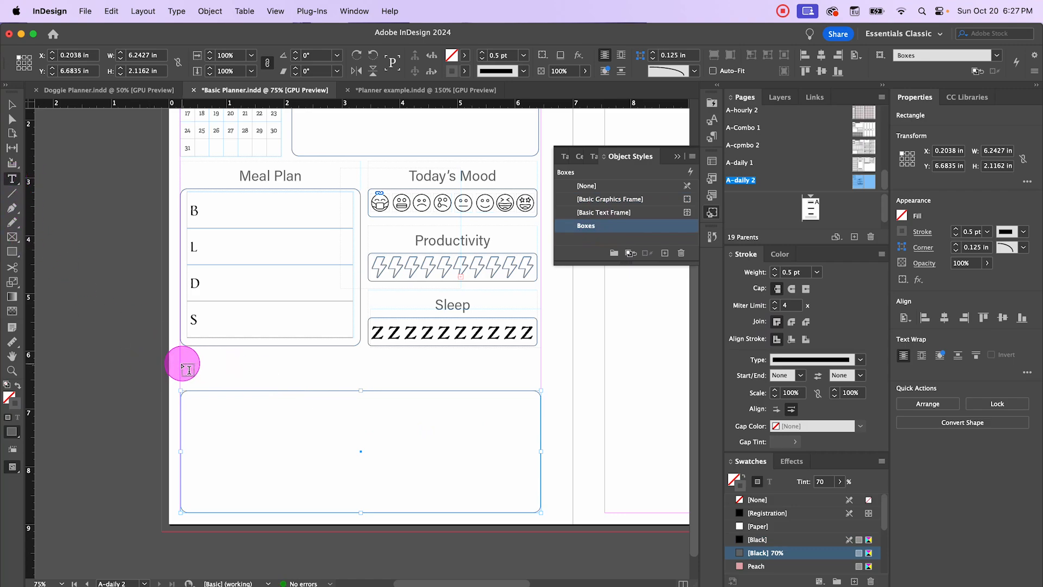
- Add a full-width text frame above the bottom box reading "Notes" and apply the Section Headers paragraph style
left_click_drag(181, 359, 540, 384)
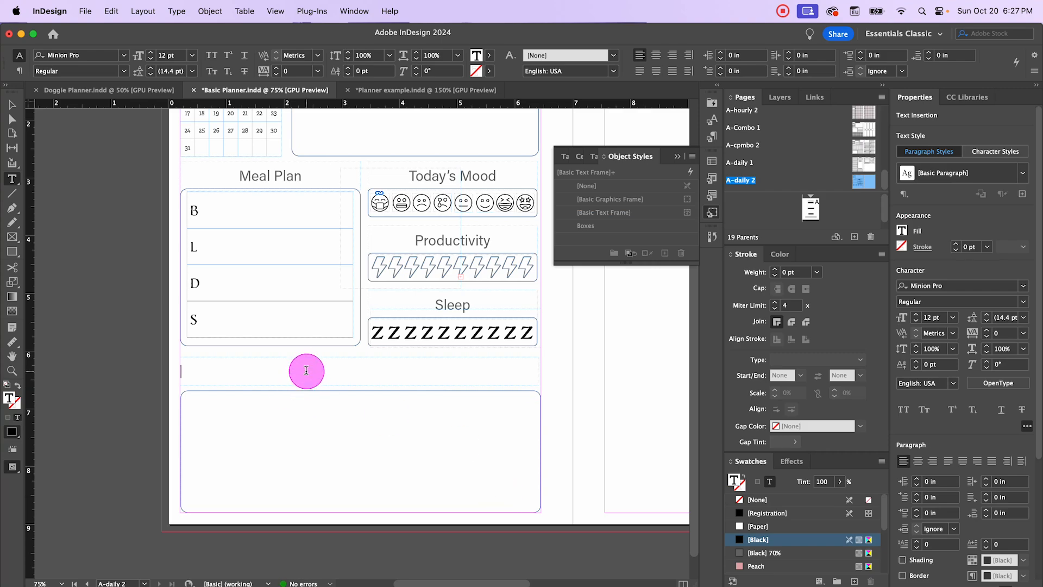
type("Notes")
left_click(11, 105)
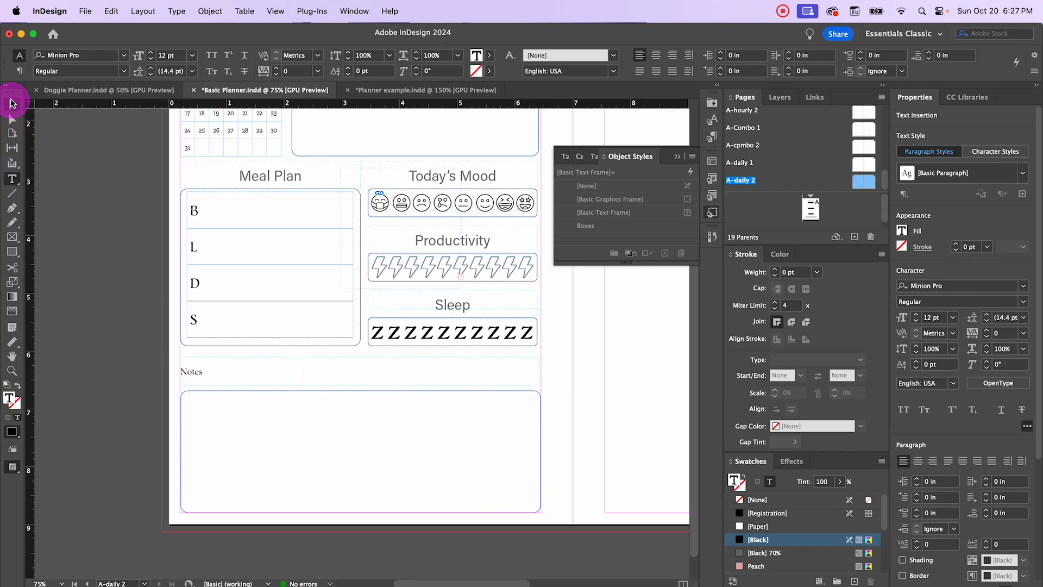
double_click(206, 371)
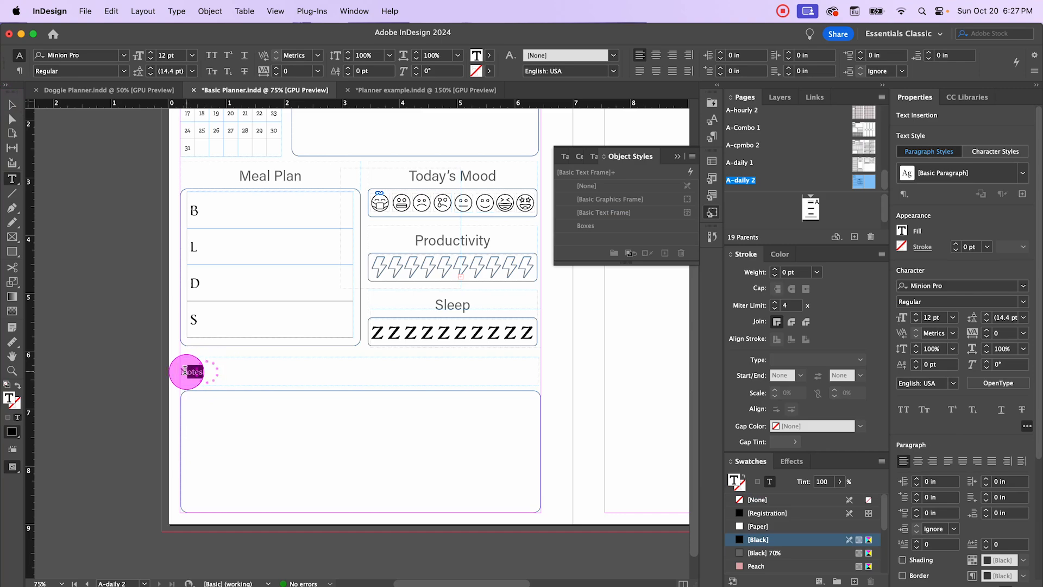
left_click(711, 140)
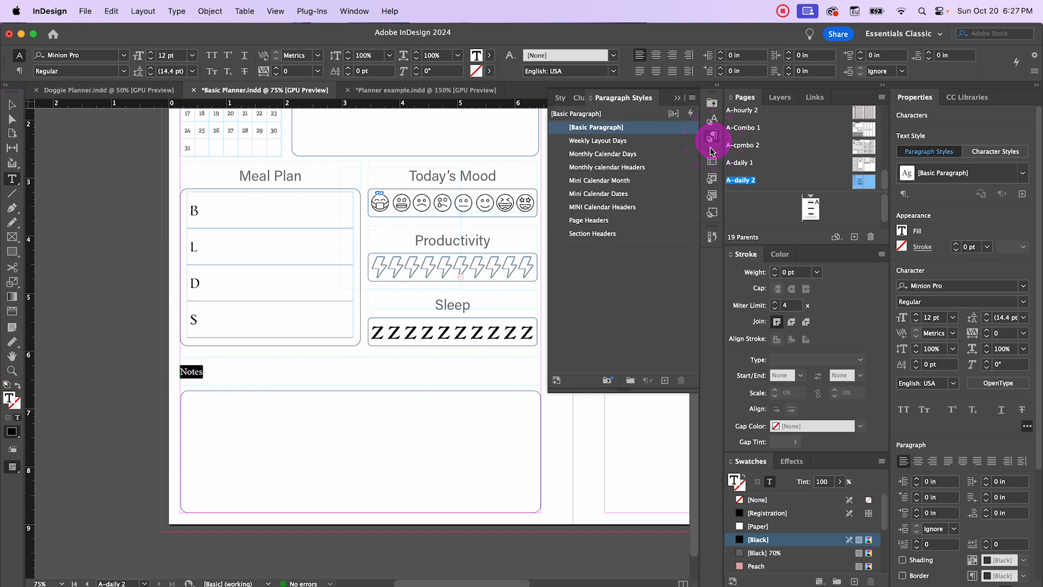
left_click(584, 235)
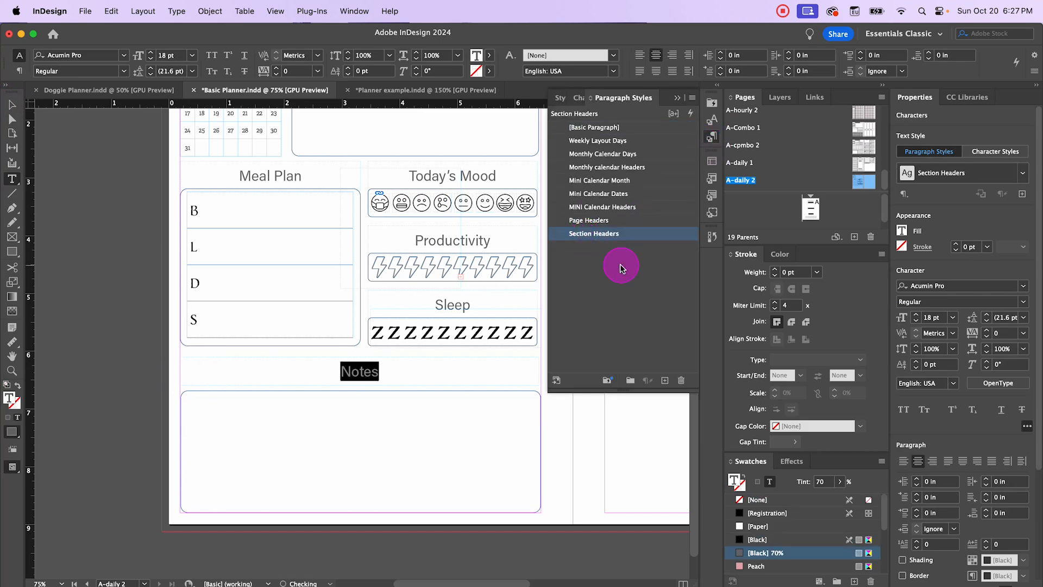
- Nudge the Notes heading slightly up and extend the top edge of the box below it to a height of about 2.23 in
left_click(12, 106)
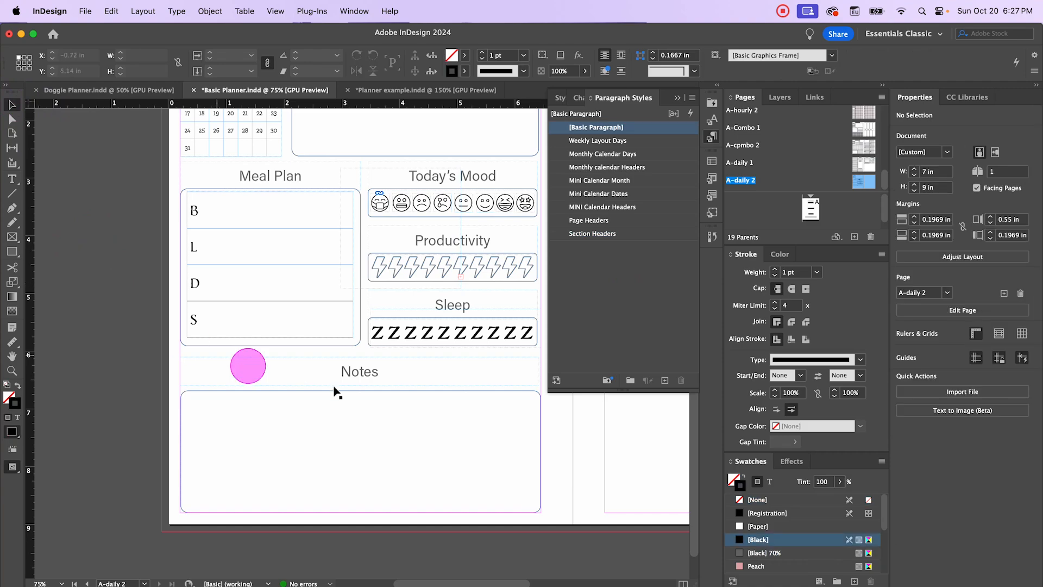
left_click(359, 375)
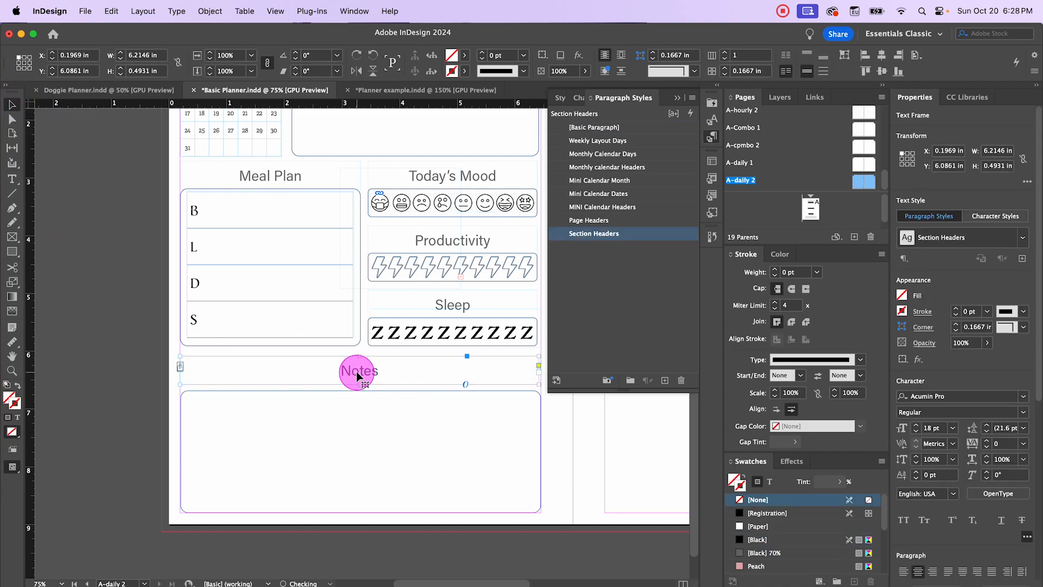
left_click(356, 389)
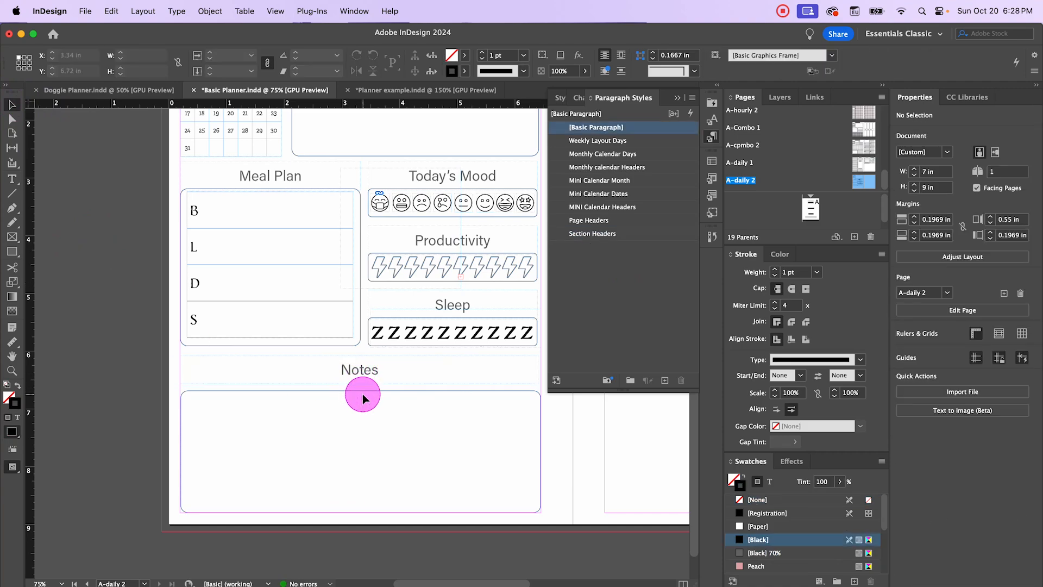
left_click(360, 391)
left_click_drag(360, 391, 360, 383)
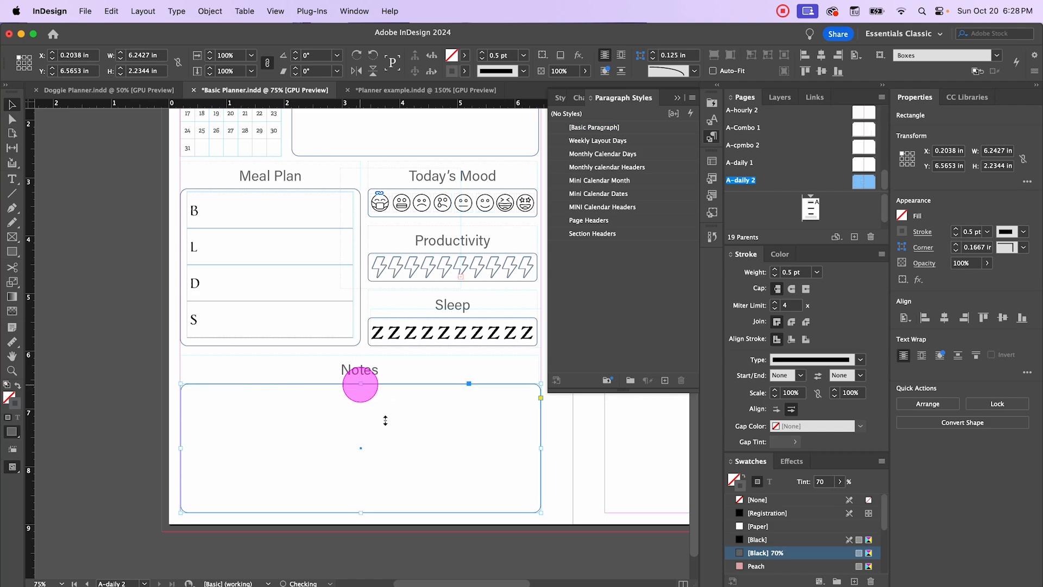
left_click(130, 344)
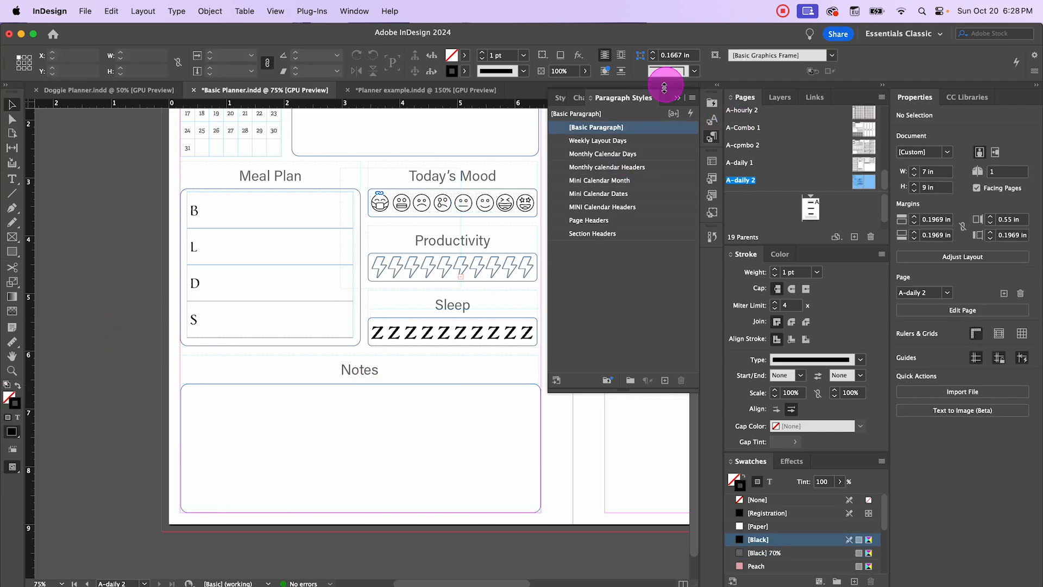
left_click(679, 99)
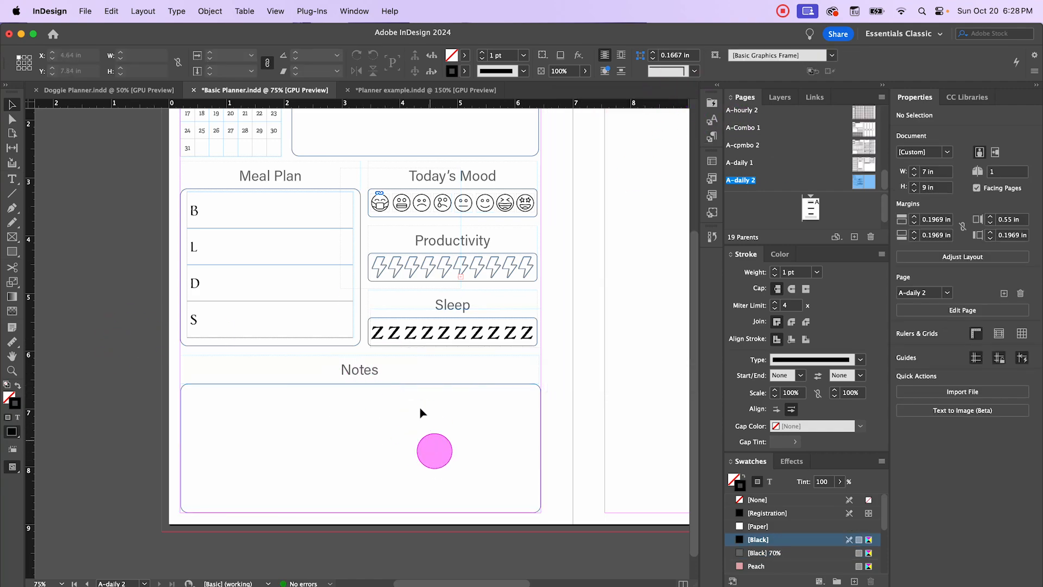
left_click(361, 375)
left_click(109, 349)
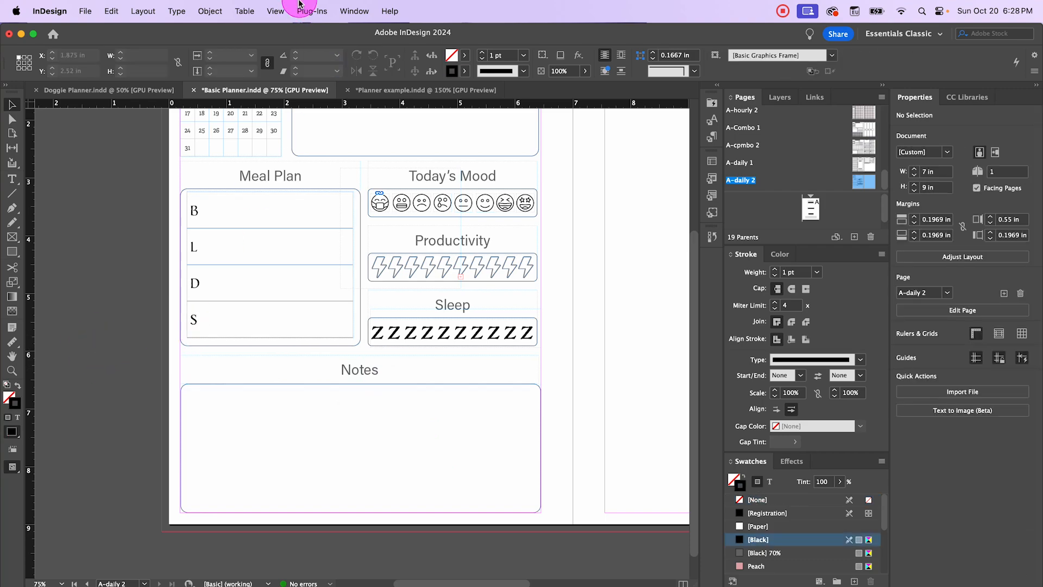
- Create a table with 6 body rows and 1 column, about 6 in wide, inside the Notes box
left_click(244, 10)
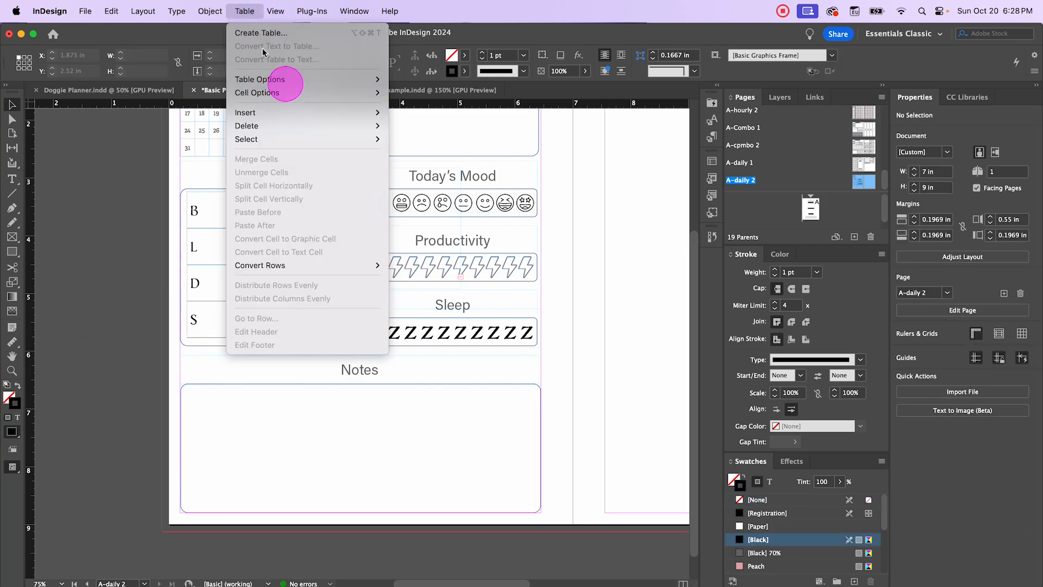
left_click(259, 35)
left_click(525, 313)
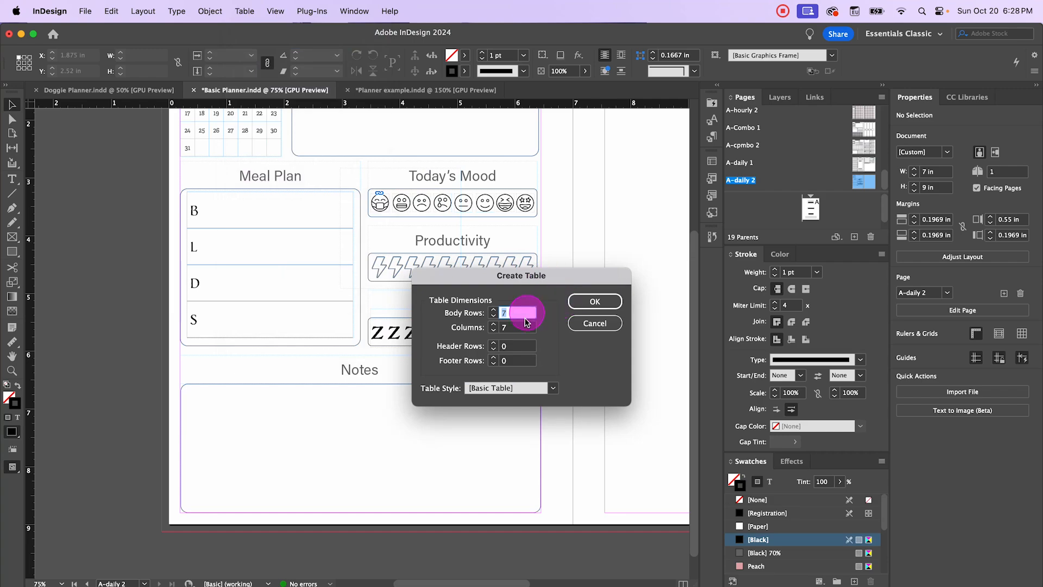
left_click(520, 328)
type("1")
left_click(513, 314)
left_click(595, 301)
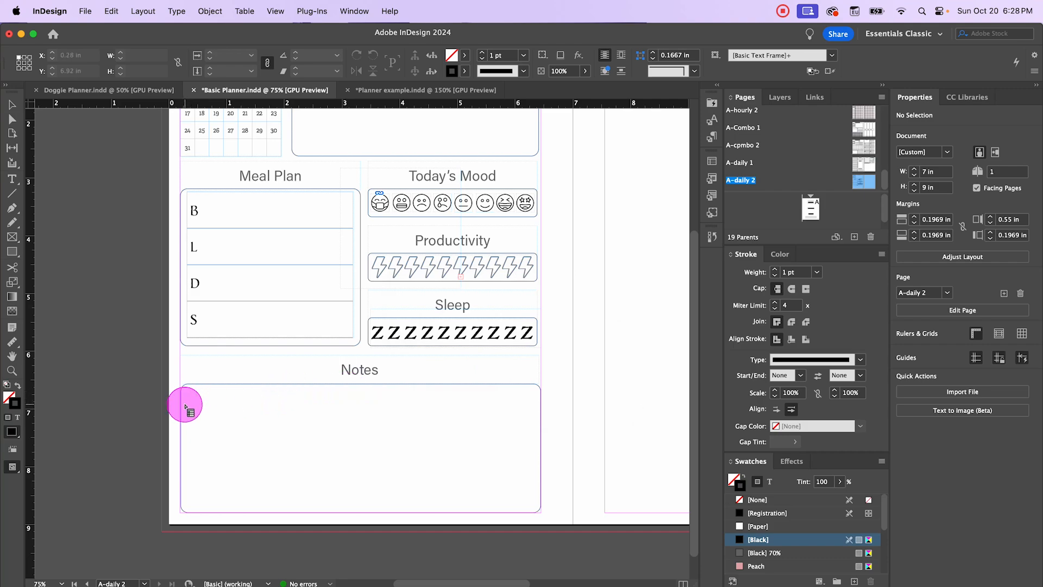
left_click_drag(186, 404, 535, 508)
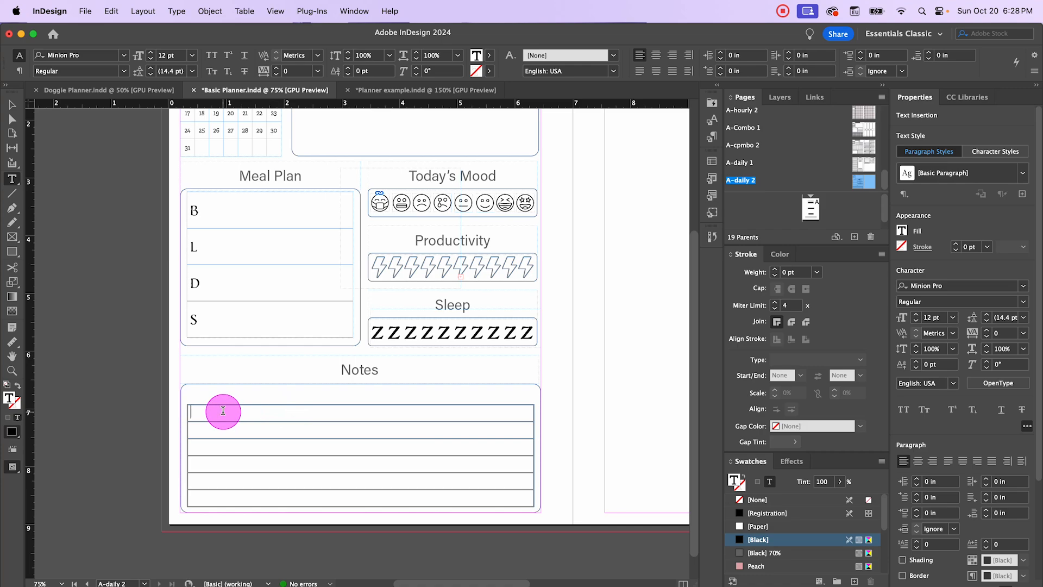
- Apply the Lines cell style to the whole Notes table and check the page in preview mode
key("super+alt+a")
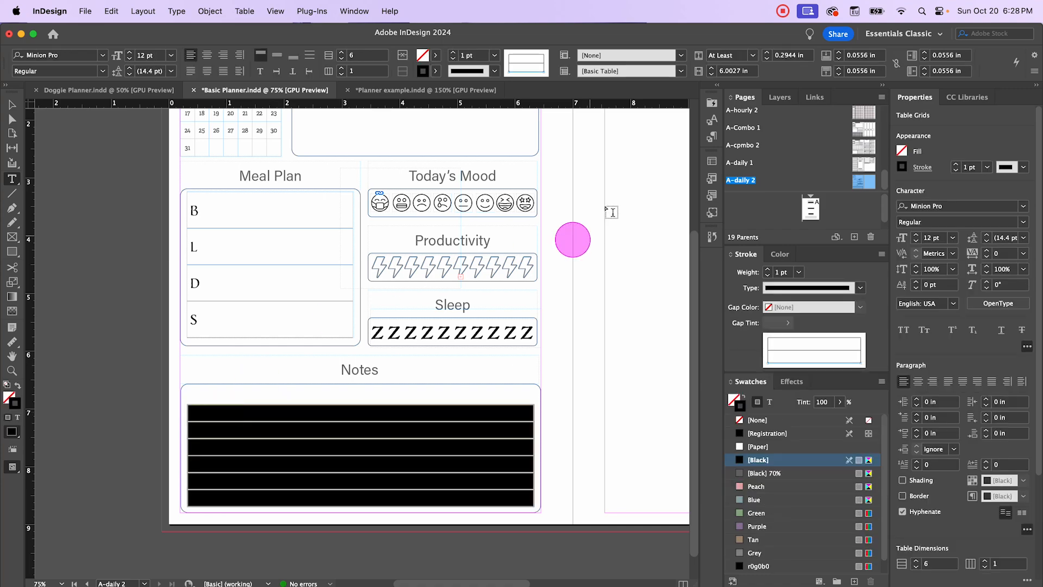
left_click(715, 215)
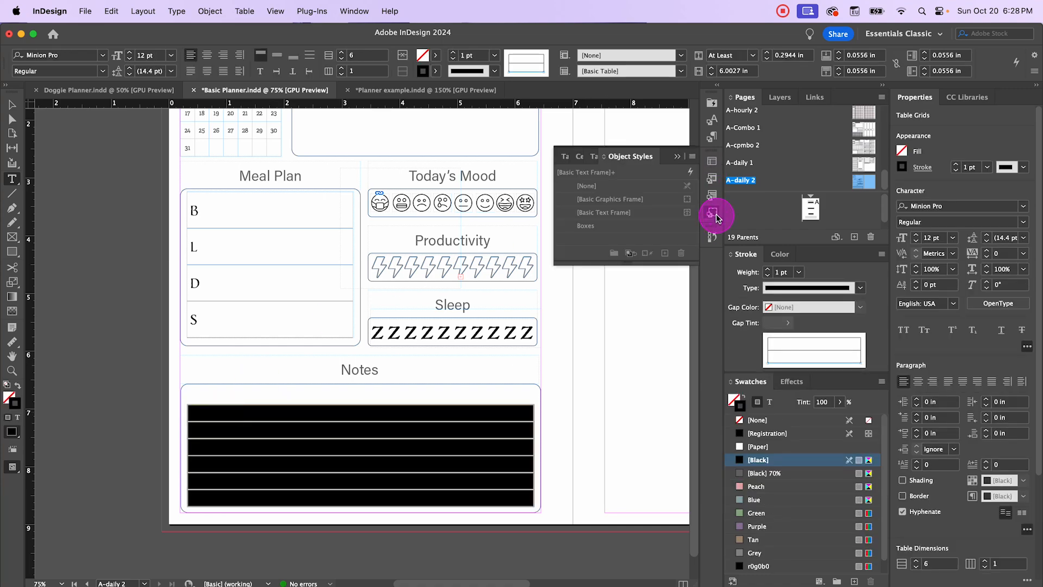
left_click(583, 160)
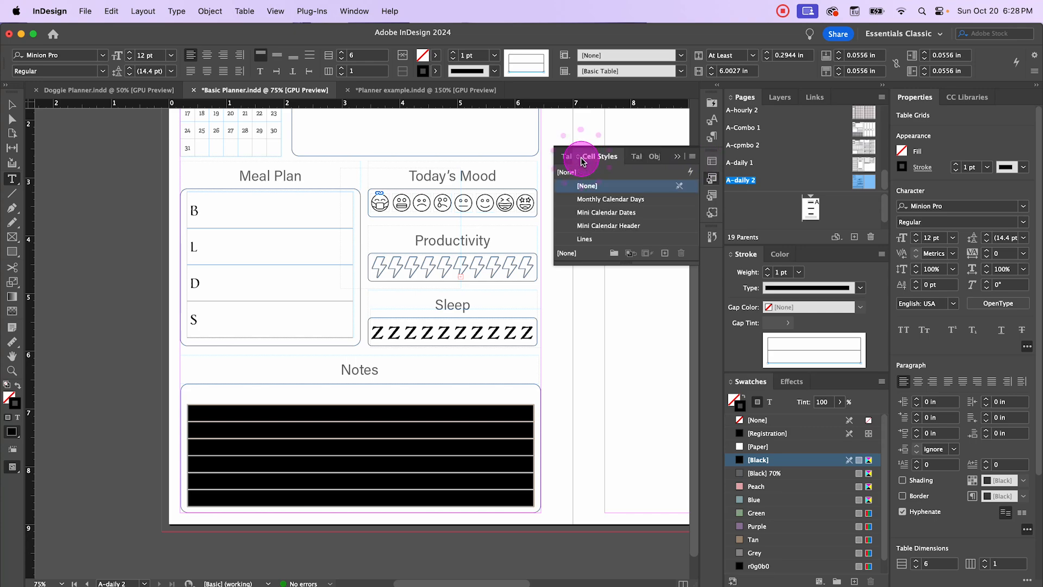
left_click(587, 239)
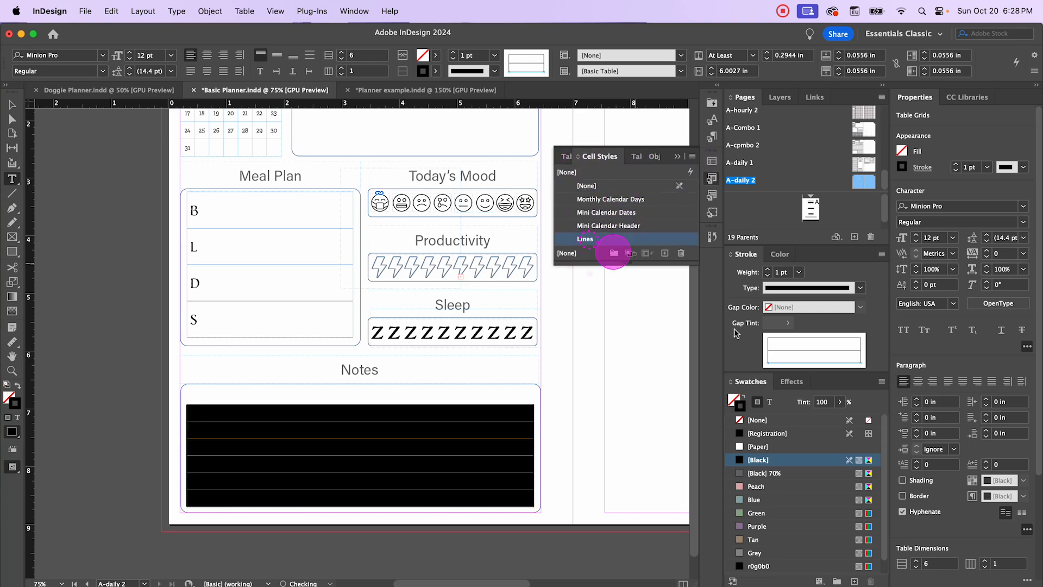
left_click(14, 112)
left_click(97, 279)
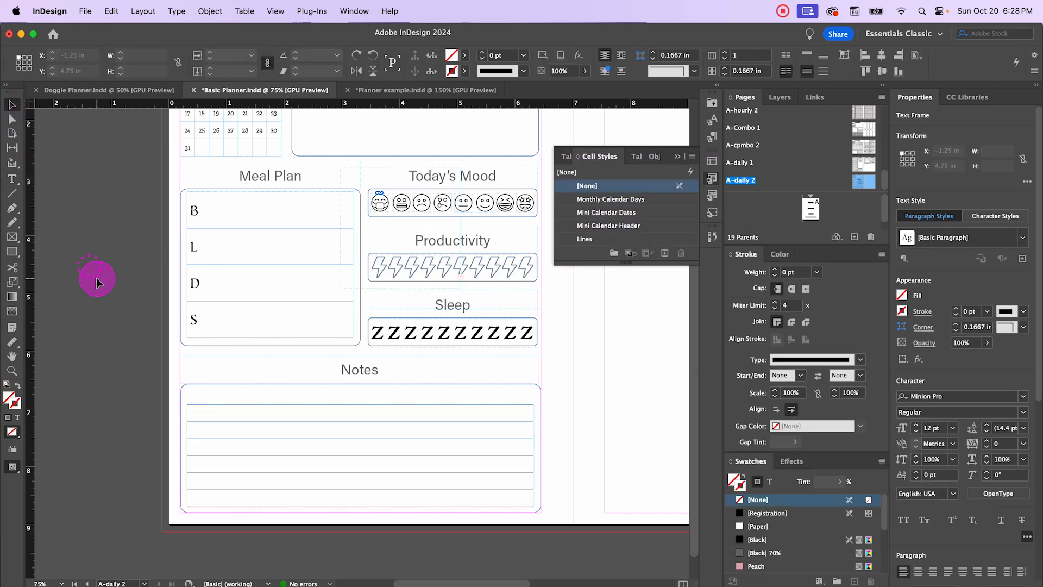
key("w")
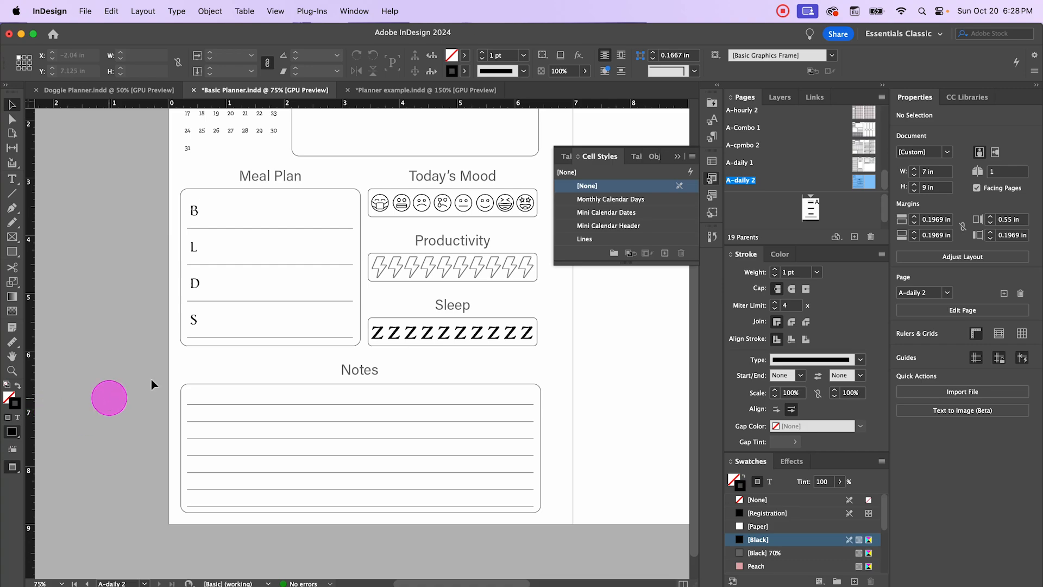
key("w")
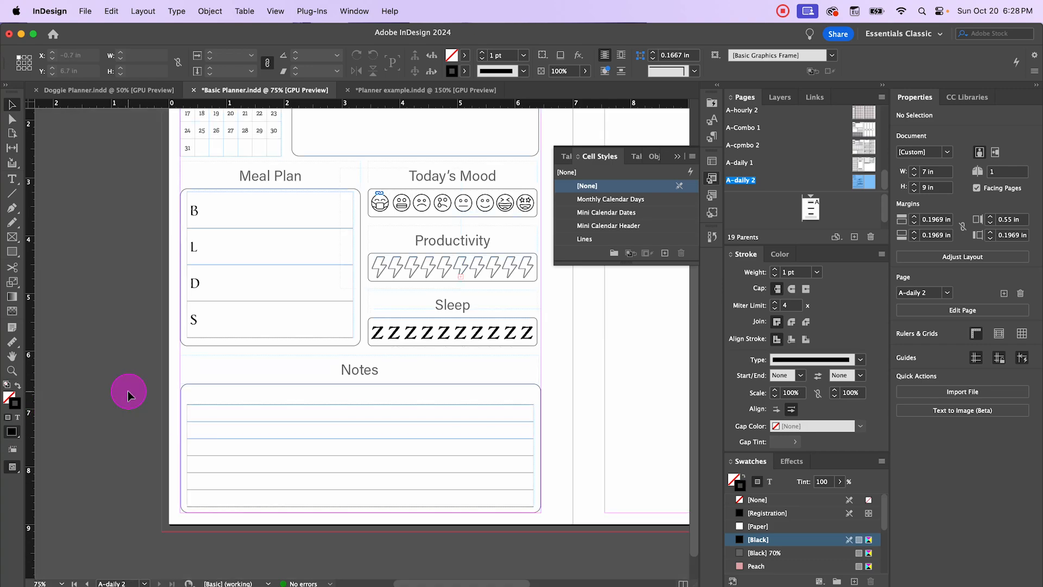
double_click(288, 412)
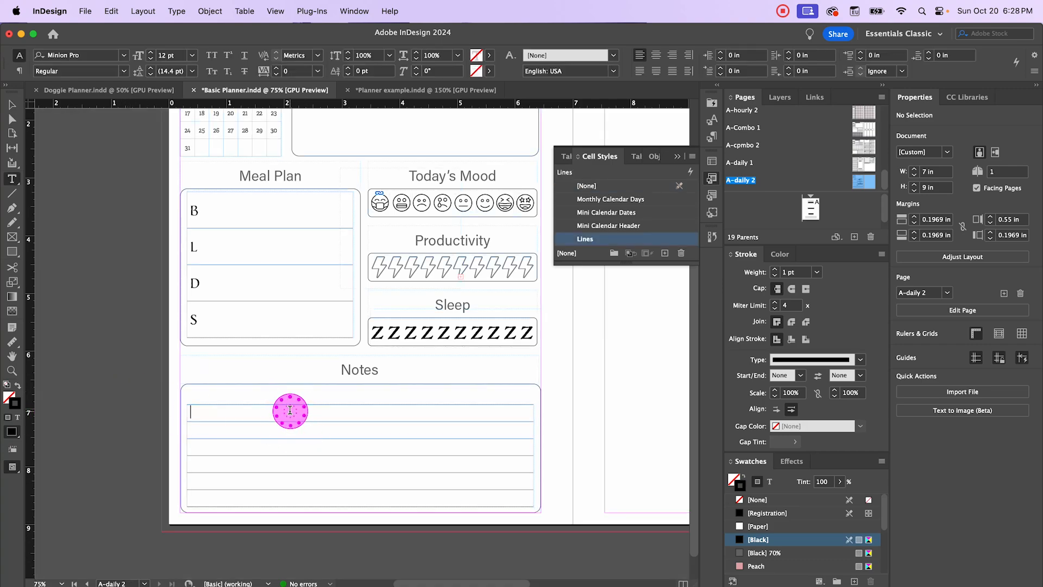
left_click_drag(250, 409, 321, 494)
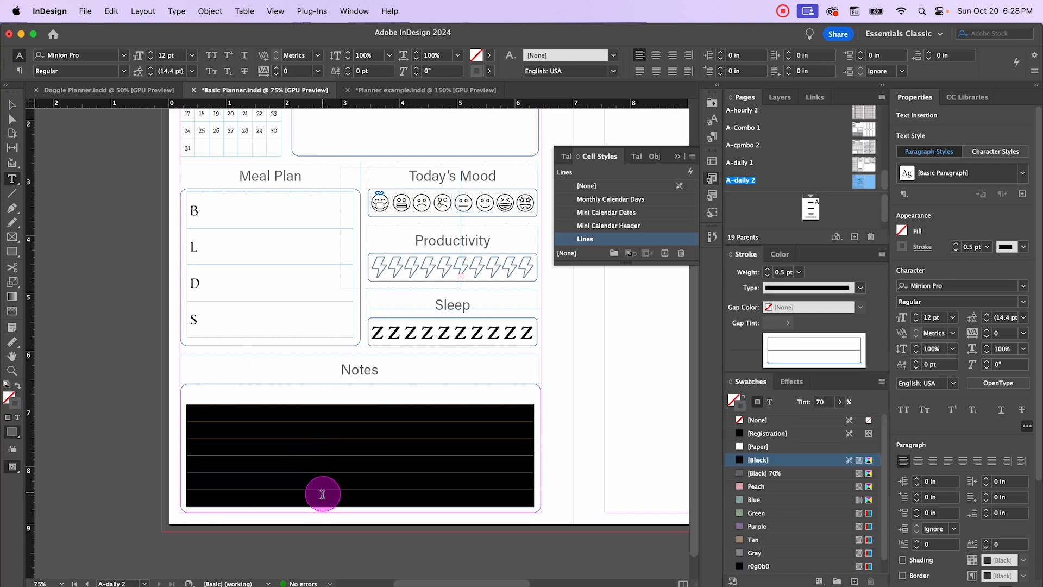
right_click(318, 444)
mouse_move(351, 433)
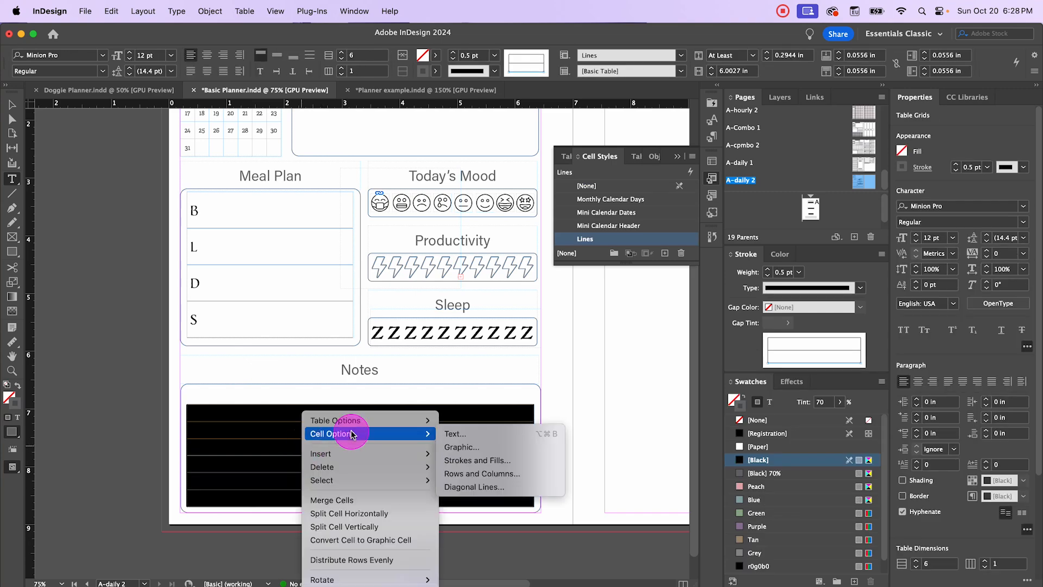
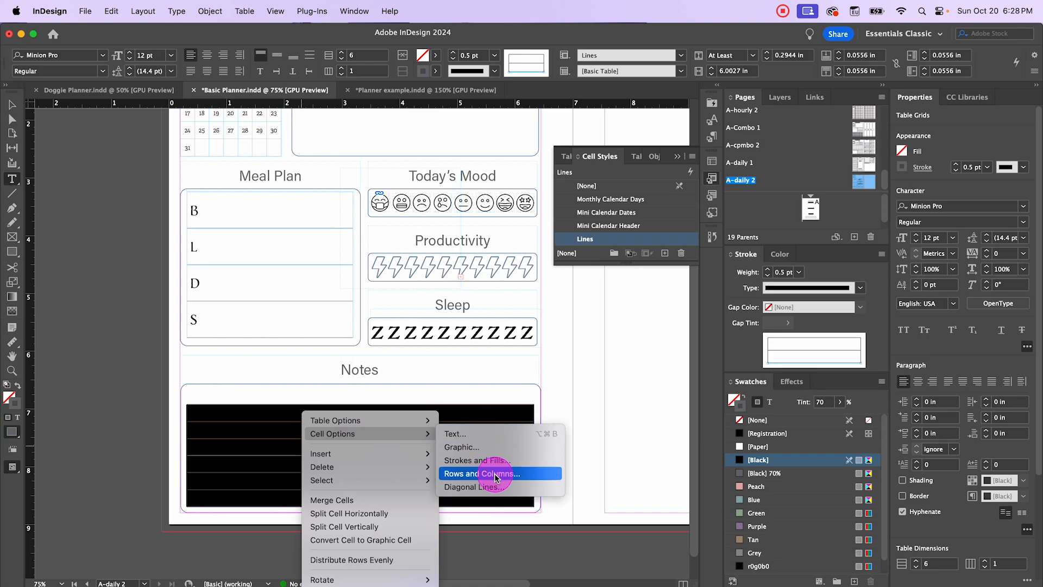
left_click(475, 474)
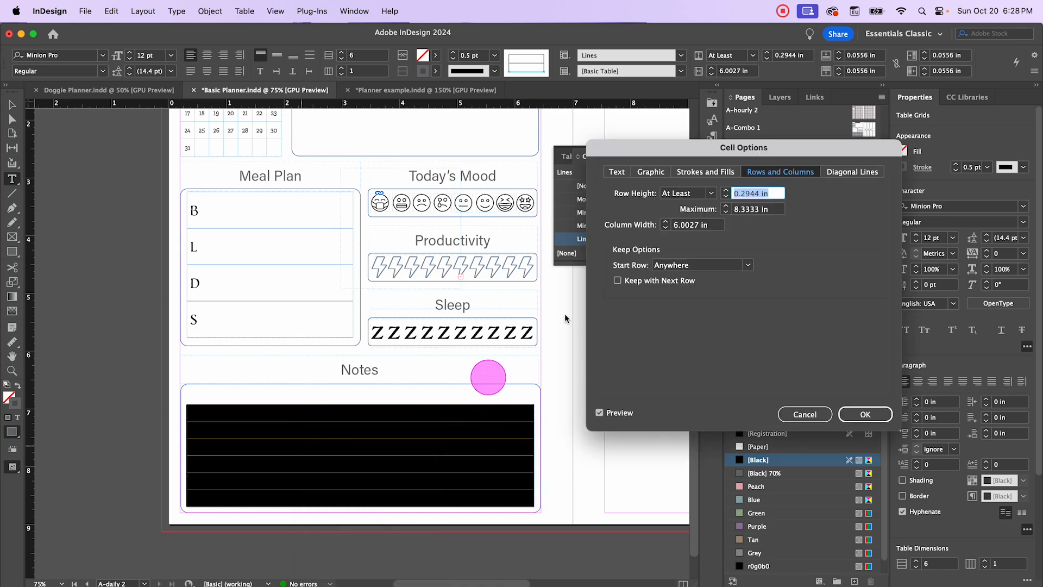
left_click(711, 193)
left_click(689, 211)
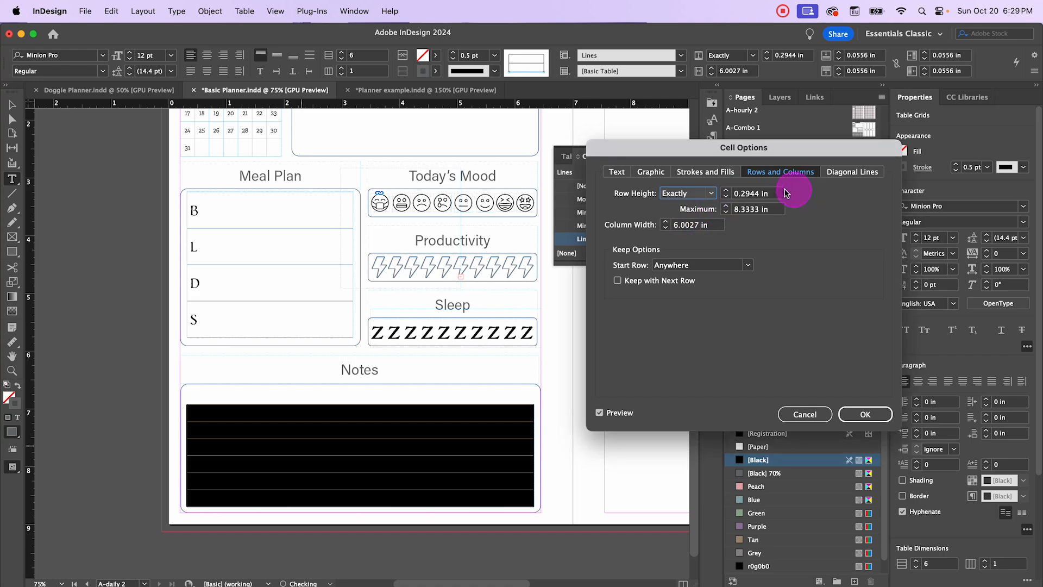
left_click(785, 194)
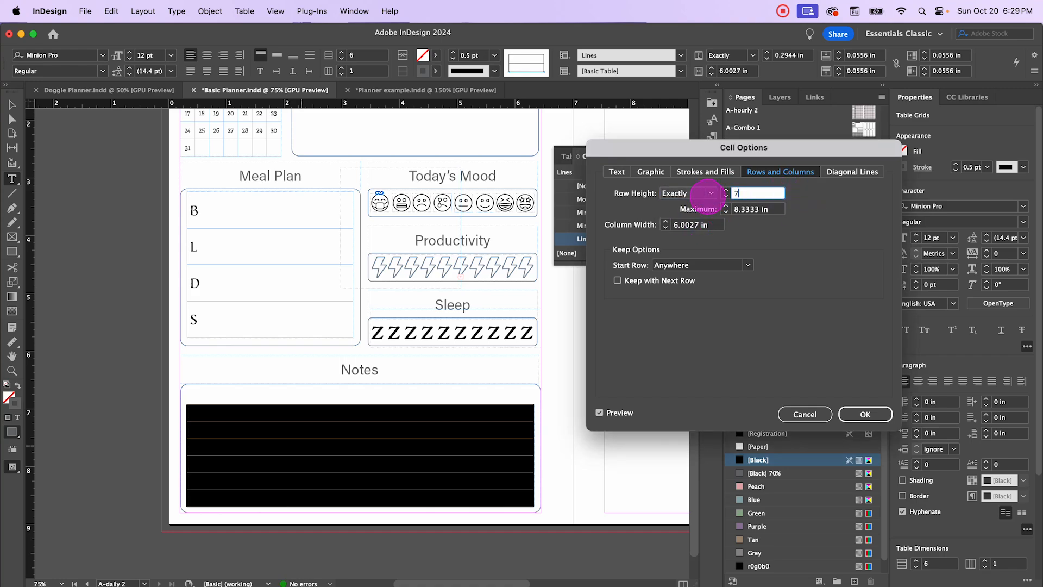
key("Tab")
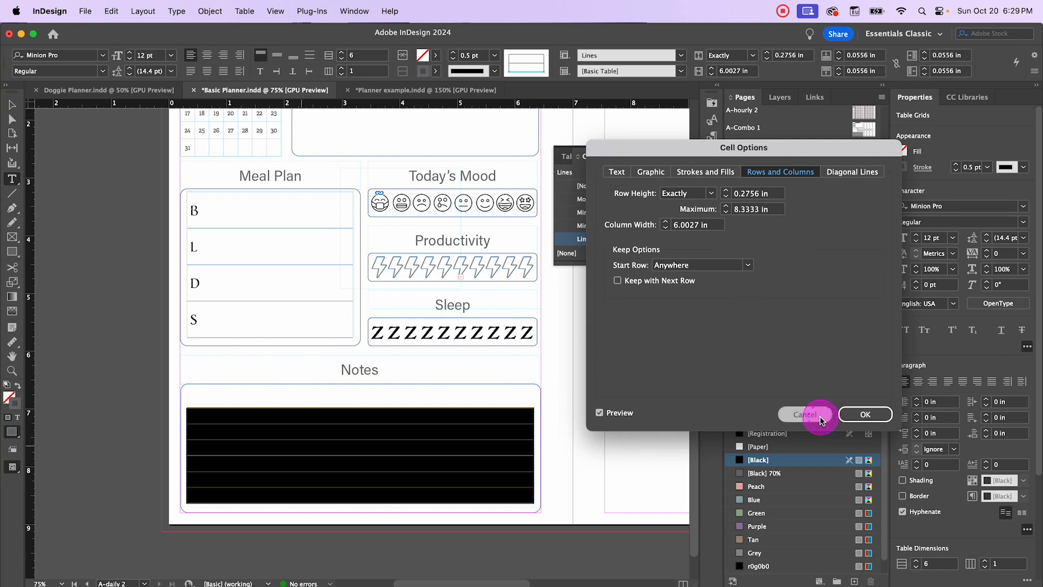
left_click(813, 414)
left_click(10, 106)
left_click(84, 180)
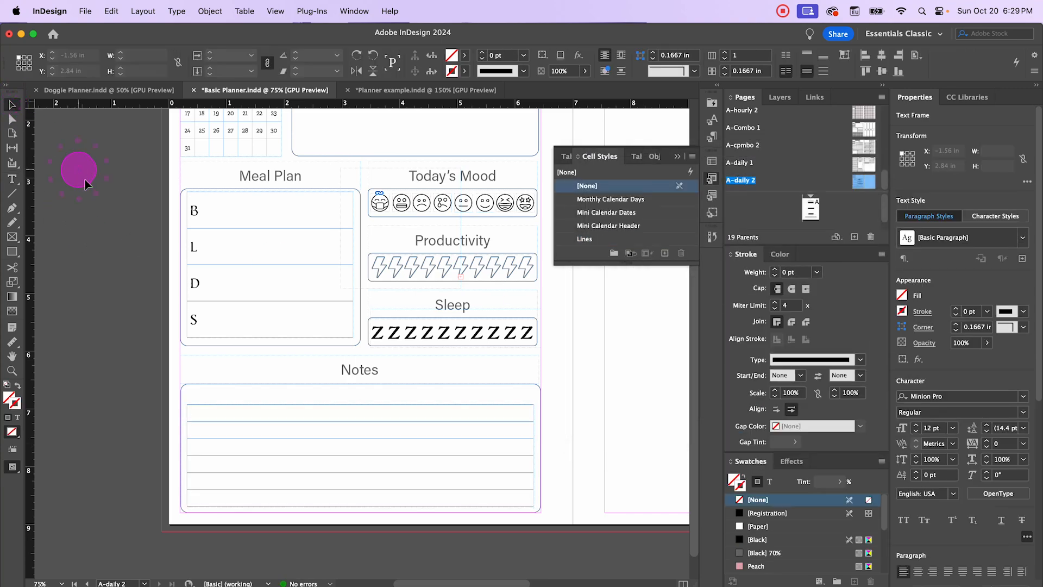
- Collapse the Cell Styles panel and copy the hourly schedule text frame from the A-daily 1 parent page
key("super+minus")
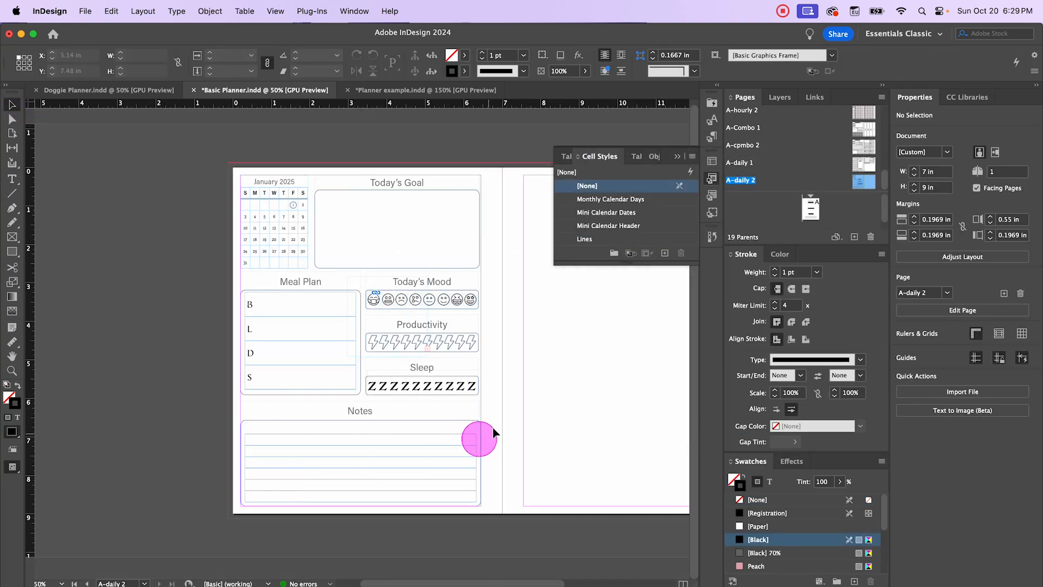
left_click_drag(559, 391, 374, 389)
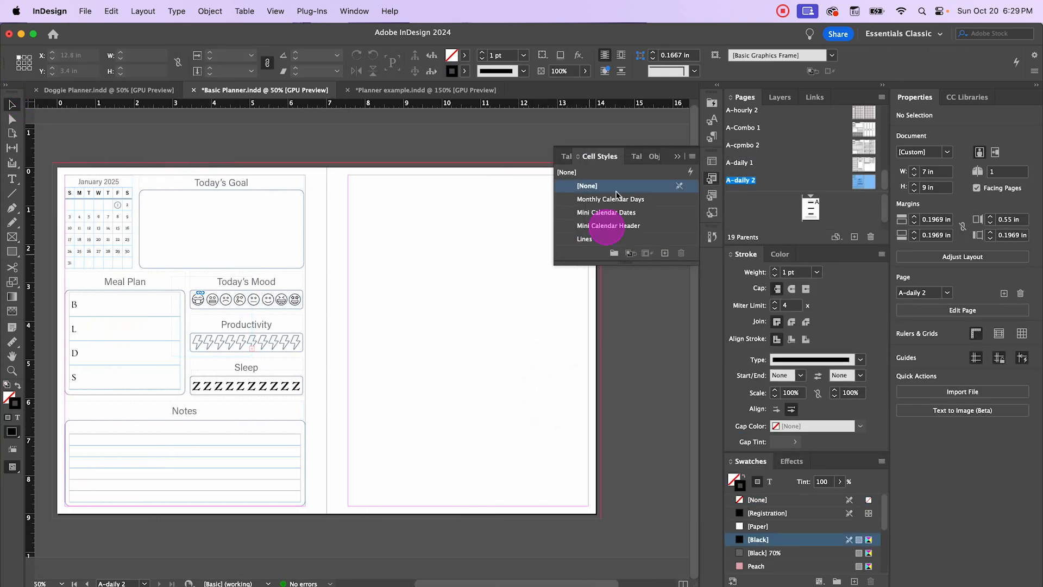
left_click(677, 158)
scroll(474, 237, "up", 2)
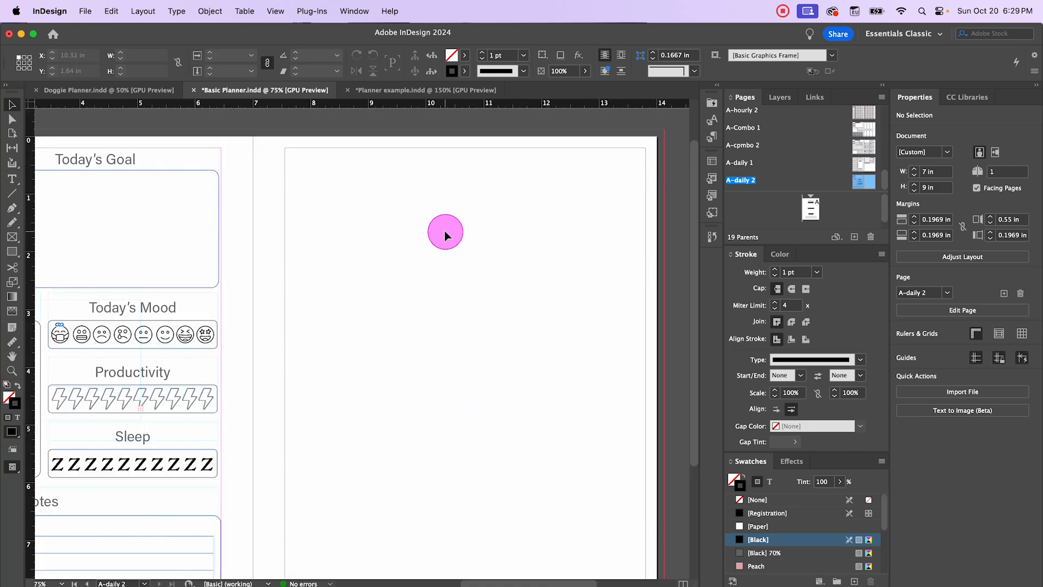
scroll(444, 230, "down", 2)
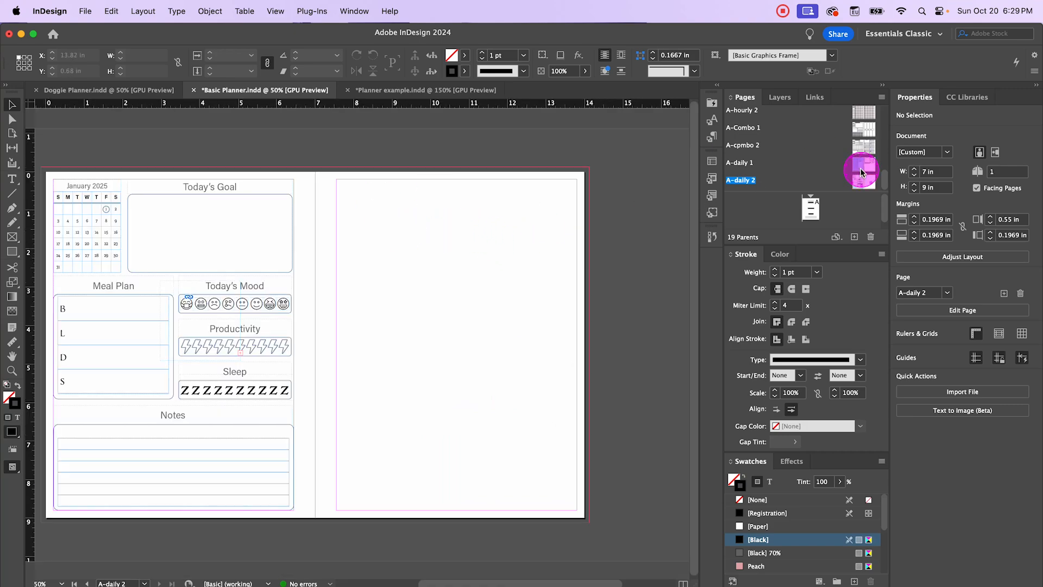
double_click(861, 169)
left_click(388, 194)
left_click(321, 157)
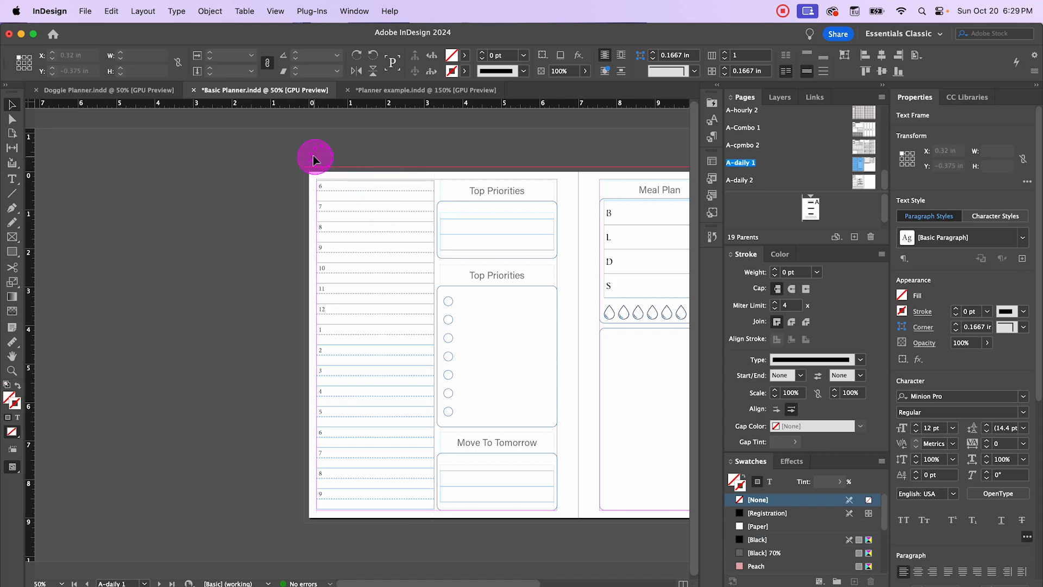
left_click_drag(313, 157, 419, 517)
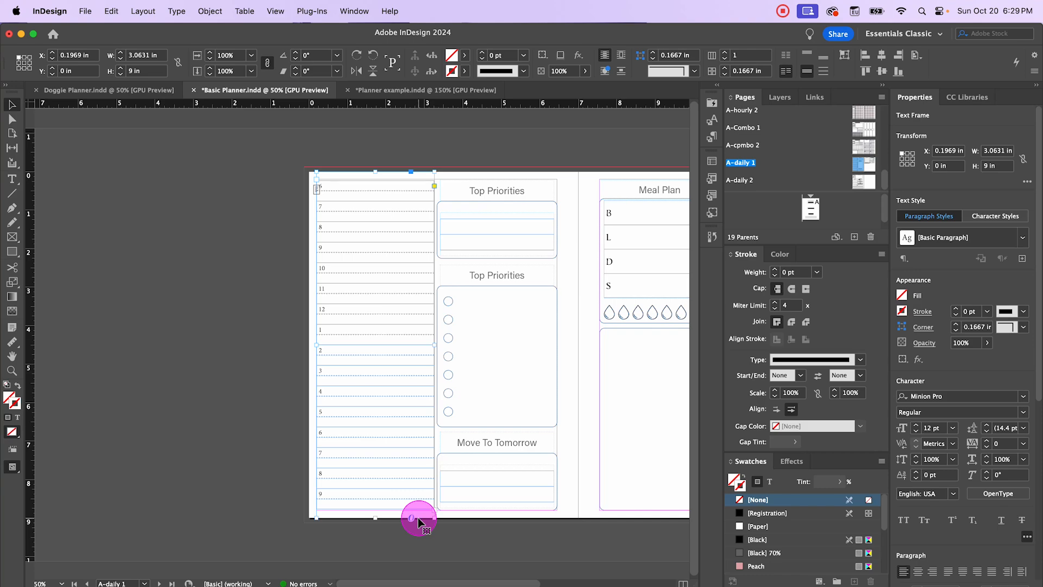
- Paste the hourly schedule frame onto the right-hand page of A-daily 2 and align it with the right and top margins
double_click(875, 183)
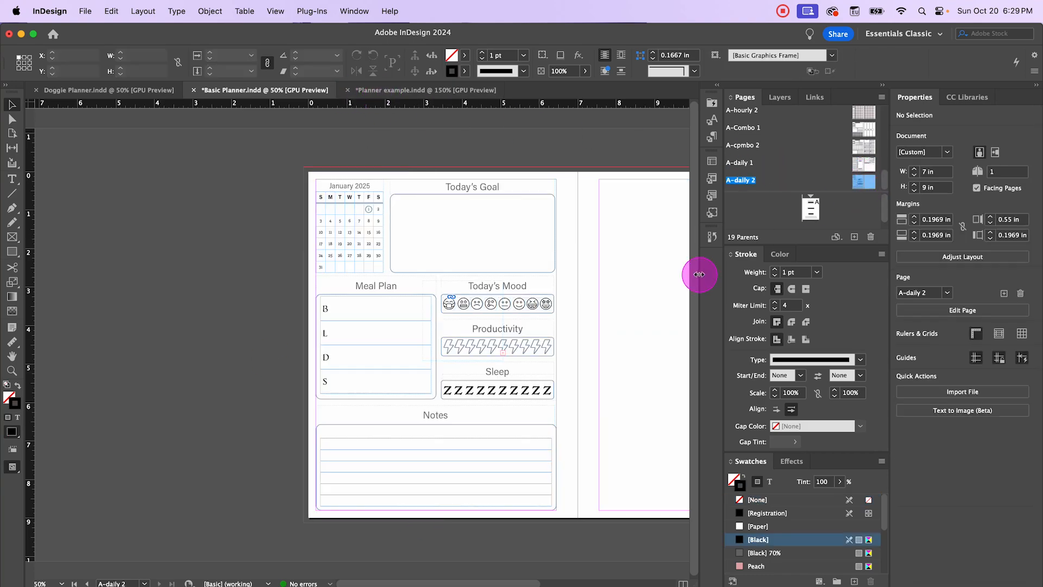
left_click_drag(647, 281, 431, 256)
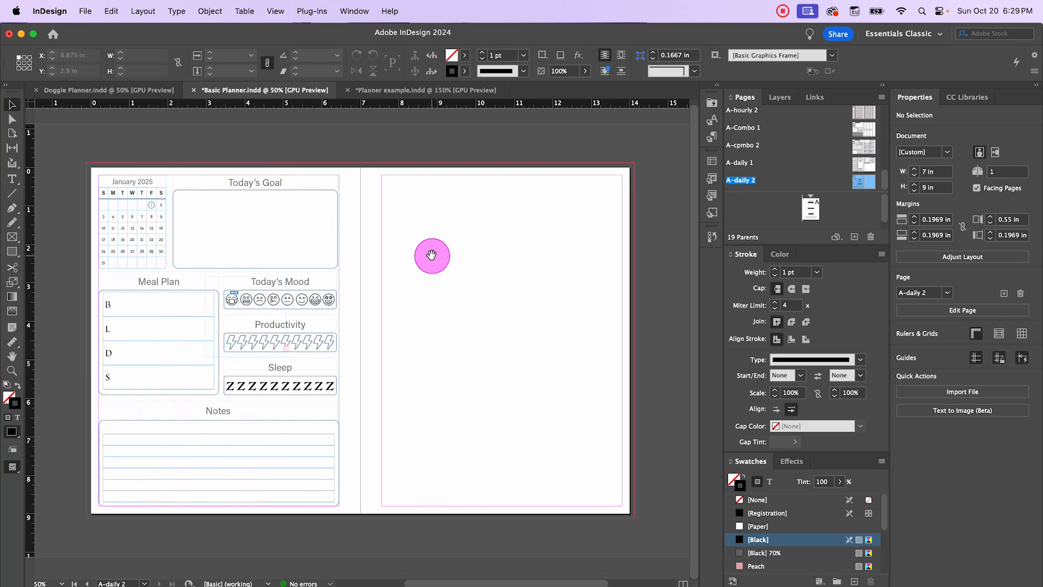
key("super+v")
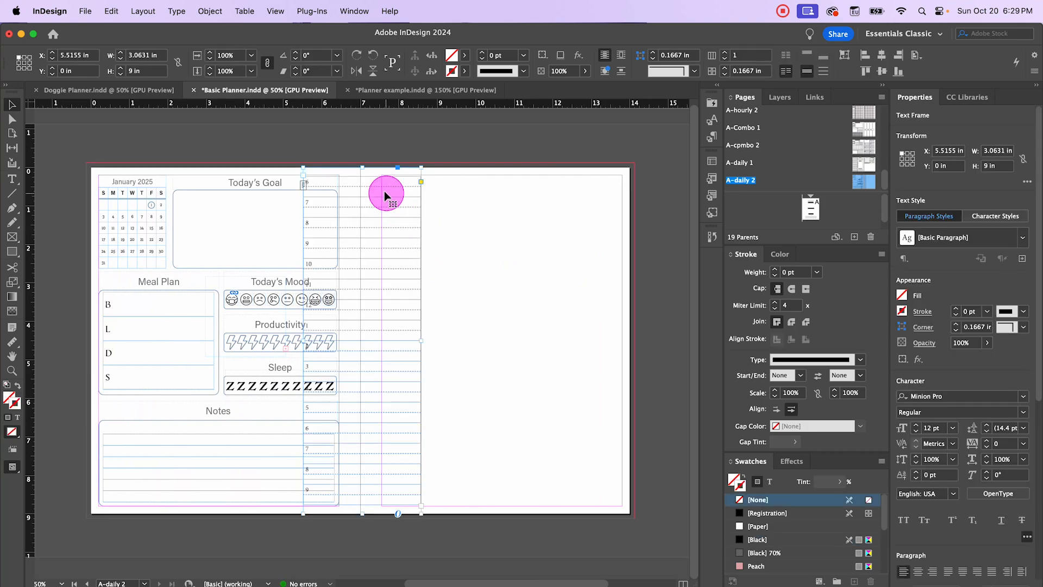
left_click_drag(384, 191, 584, 209)
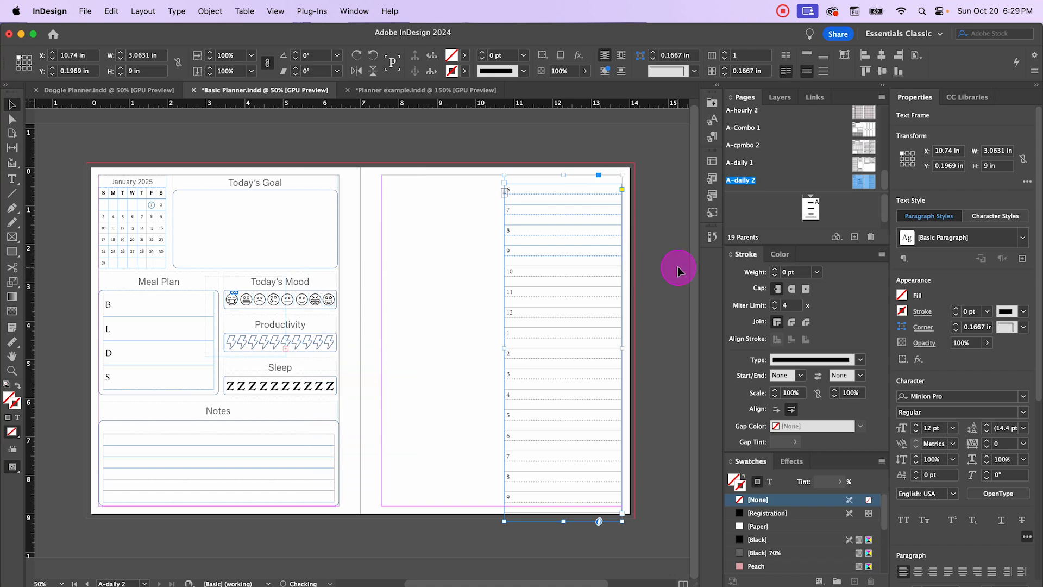
- Append "AM" to the hours 6 through 11 in the pasted schedule table
key("t")
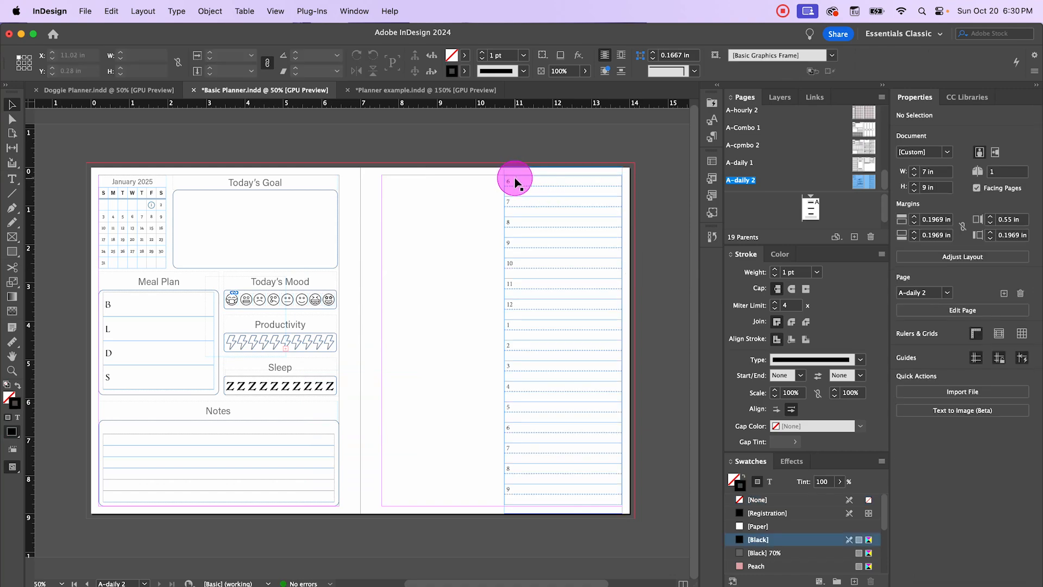
left_click(516, 178)
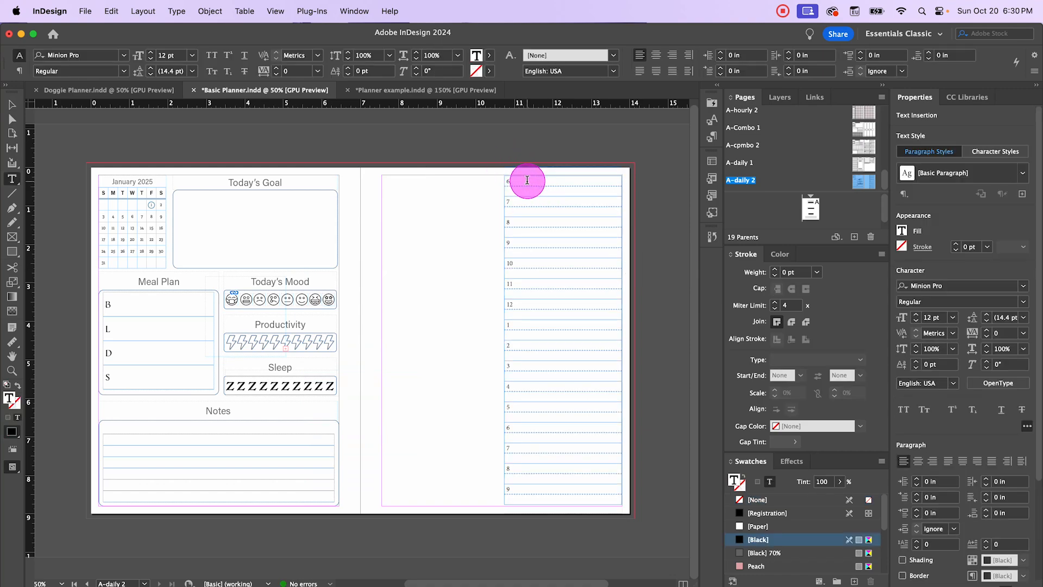
type("AM")
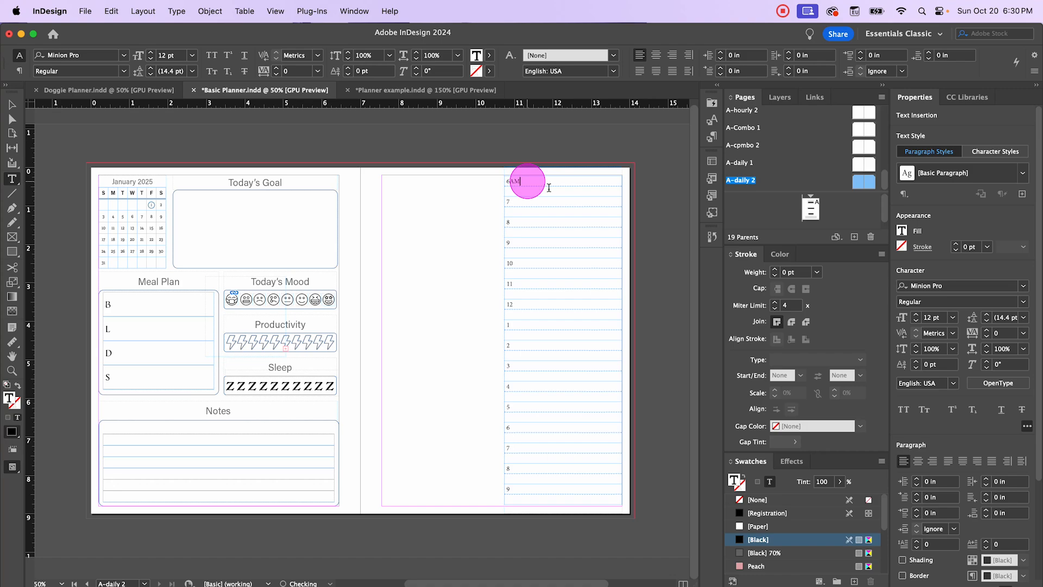
left_click(550, 202)
type("AM")
left_click(524, 222)
type("AM")
key("super+equal")
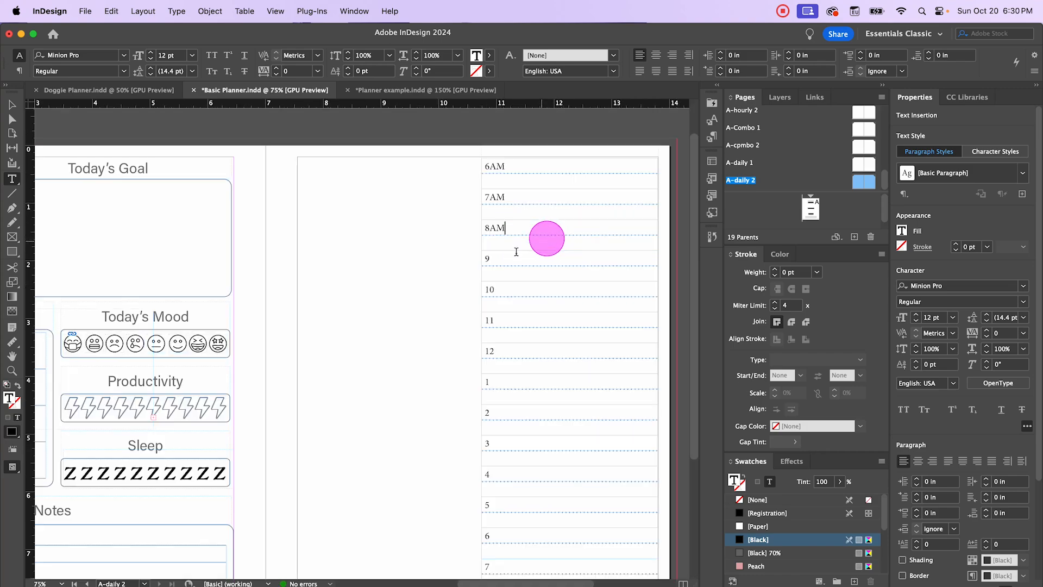
left_click(501, 257)
type("AM")
left_click(503, 290)
type("AM")
left_click(498, 321)
type("AM")
- Append "PM" to the hours 12 and 1 through 9 in the schedule table
left_click(499, 351)
type("PM")
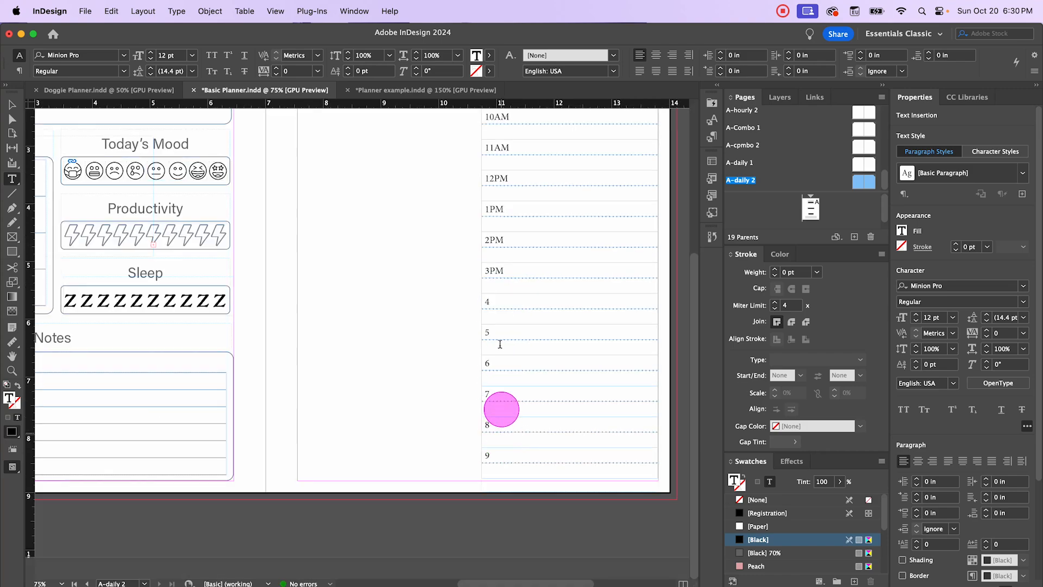
left_click(497, 303)
type("PM")
left_click(498, 334)
type("PM")
left_click(497, 363)
type("PM")
left_click(499, 394)
type("PM")
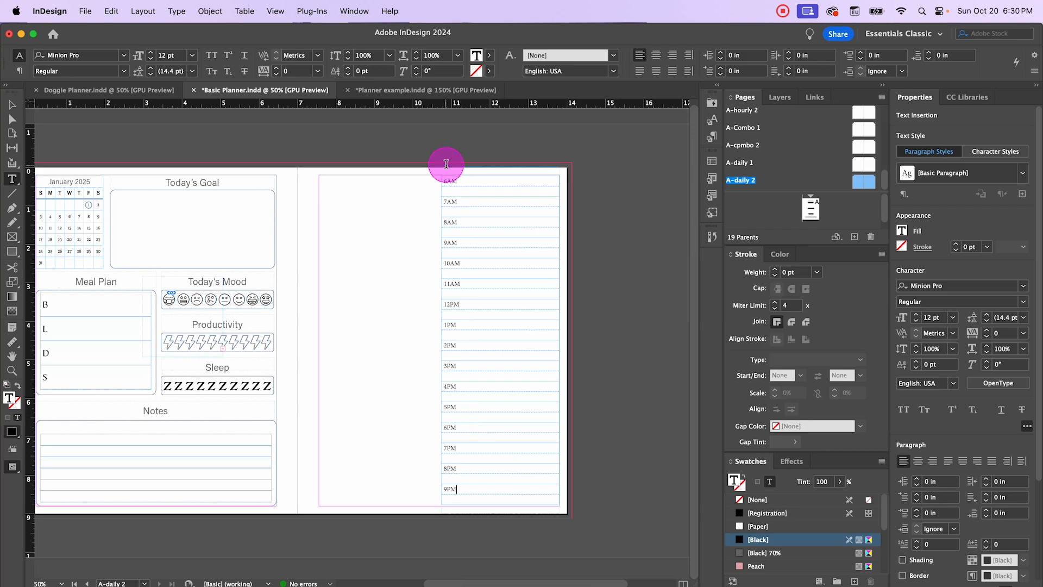
- Set the alternating row stroke pattern to None for the whole schedule table and check the page in preview mode
mouse_move(447, 164)
left_mouse_down()
mouse_move(449, 181)
mouse_move(501, 207)
mouse_move(530, 459)
mouse_move(517, 489)
left_mouse_up()
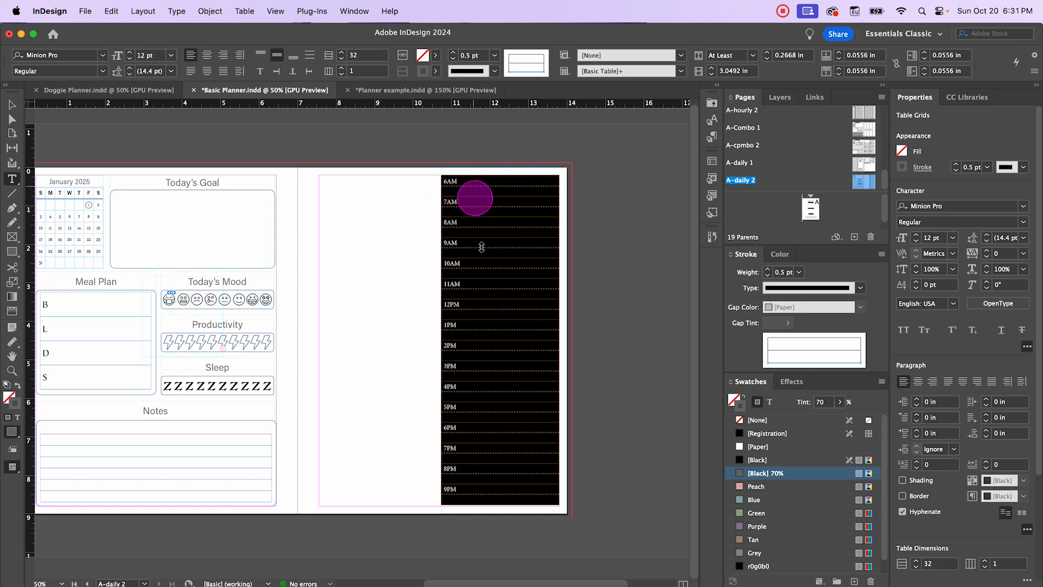
right_click(486, 263)
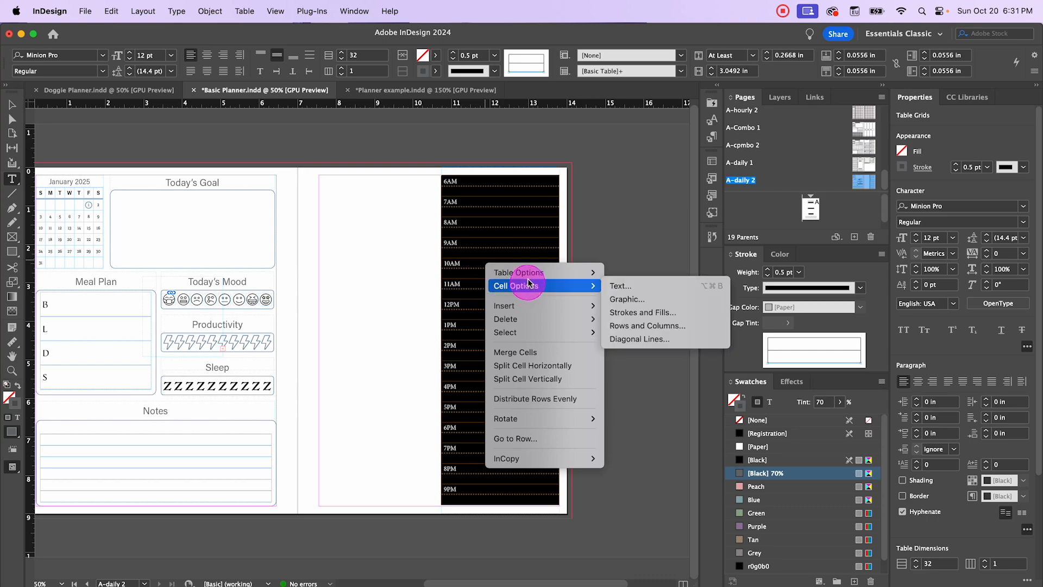
mouse_move(531, 277)
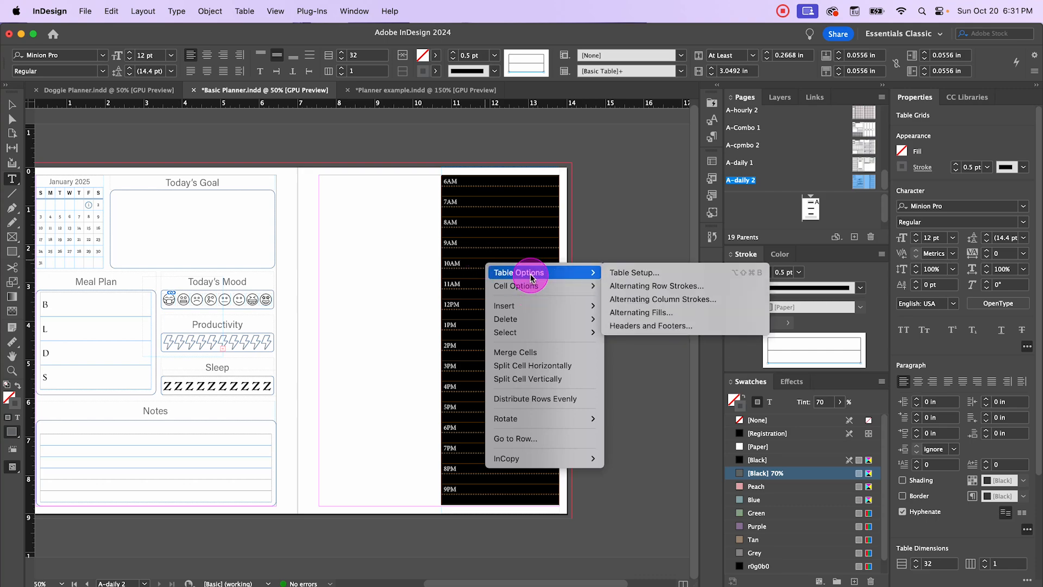
left_click(627, 286)
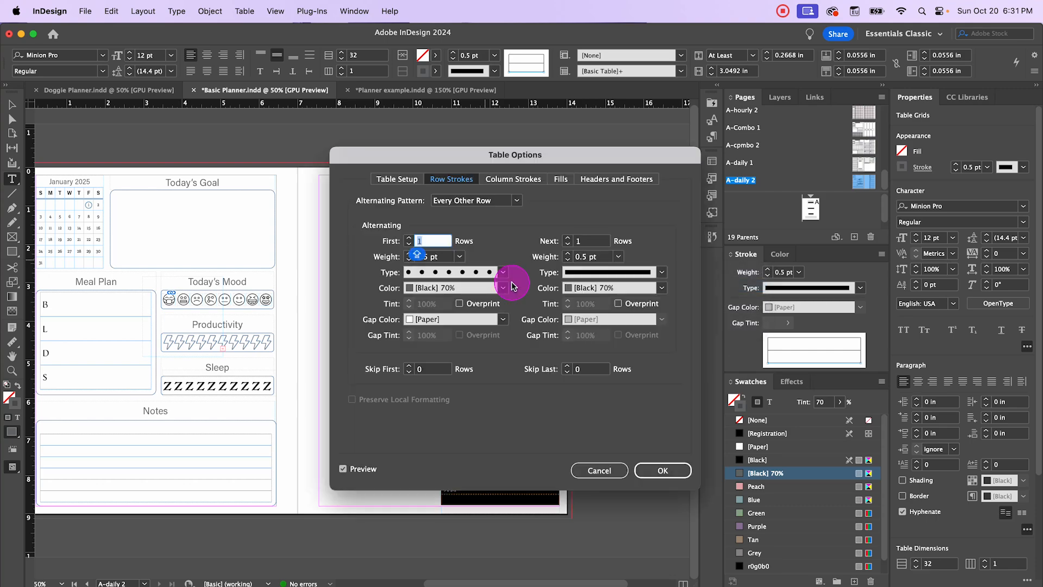
left_click(514, 204)
left_click(481, 221)
left_click(507, 203)
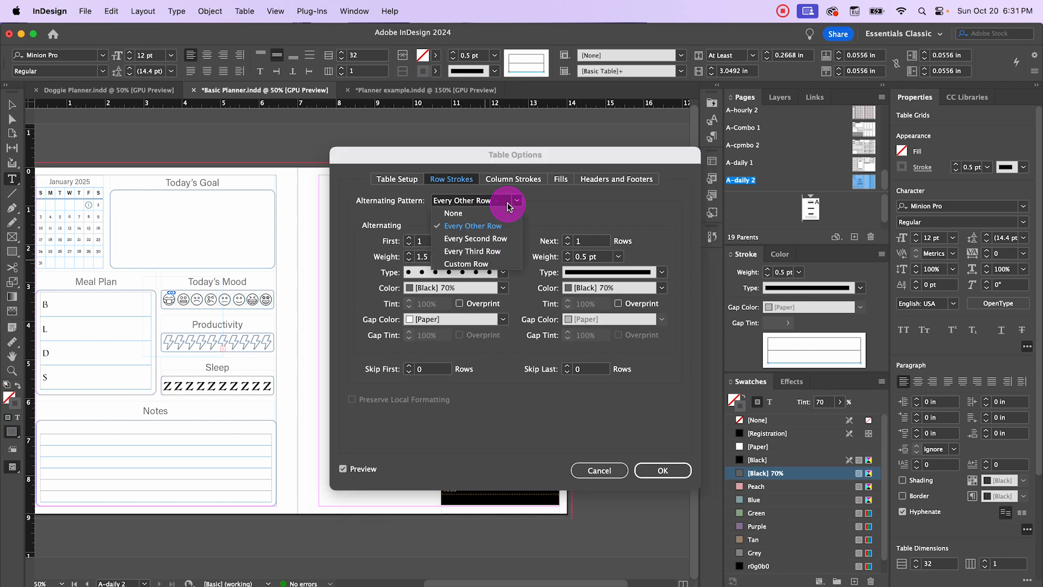
left_click(475, 214)
left_click(656, 468)
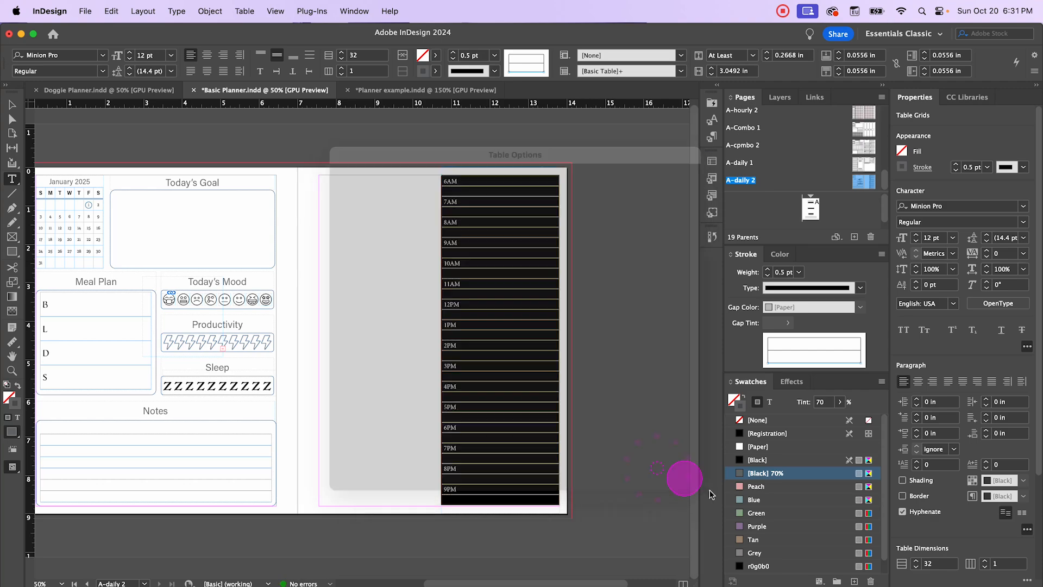
left_click(12, 105)
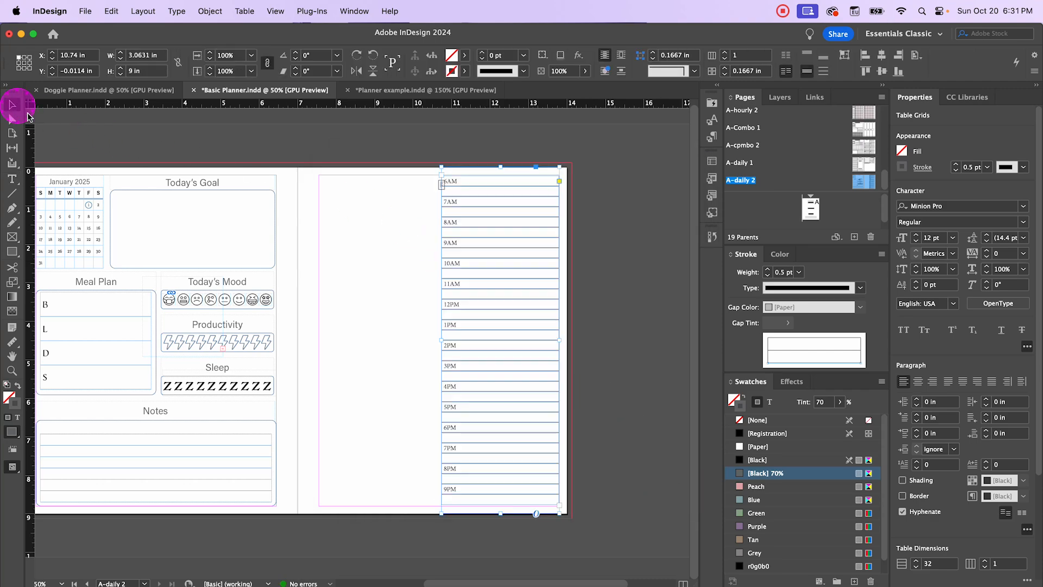
left_click(427, 245)
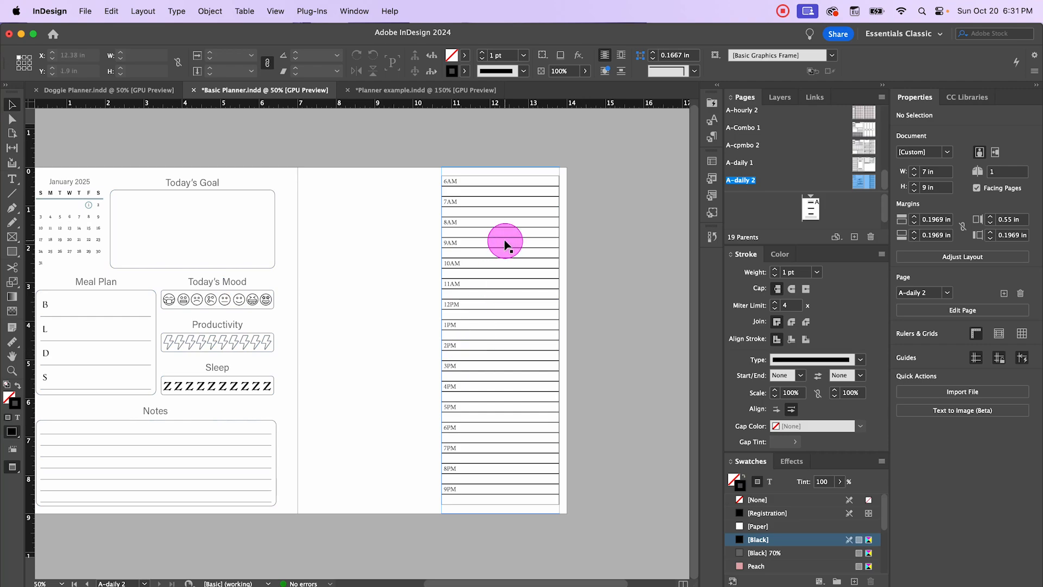
- Apply the Lines cell style to the whole hourly schedule table and check the page in preview mode
key("t")
left_click(488, 179)
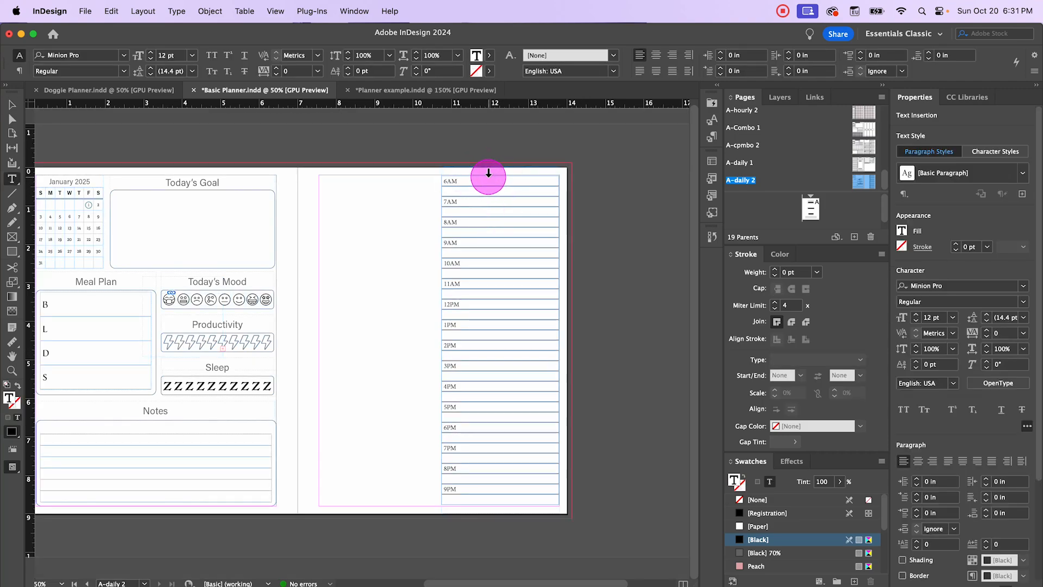
left_click(489, 172)
right_click(489, 177)
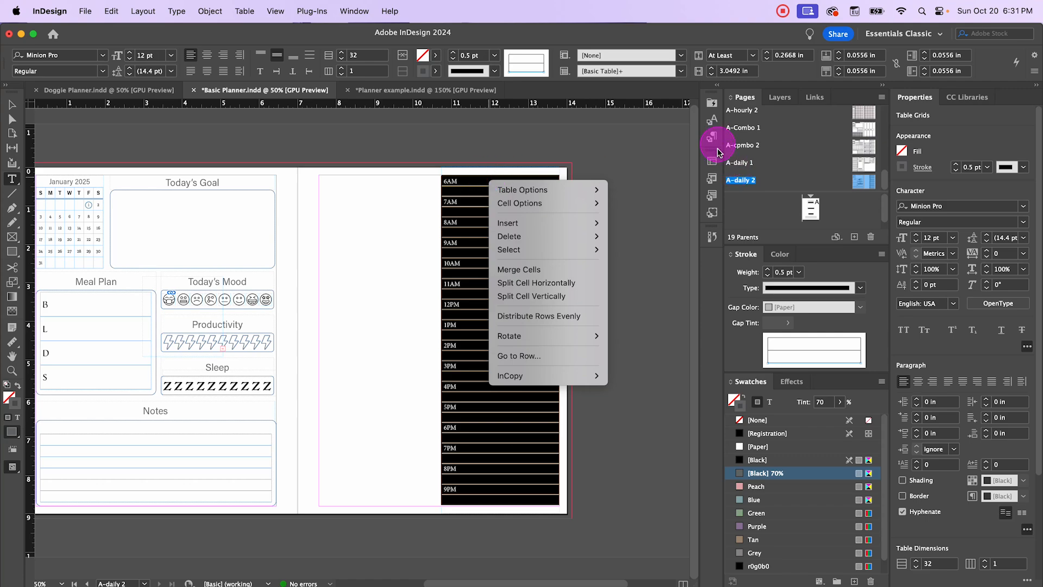
left_click(716, 161)
left_click(714, 157)
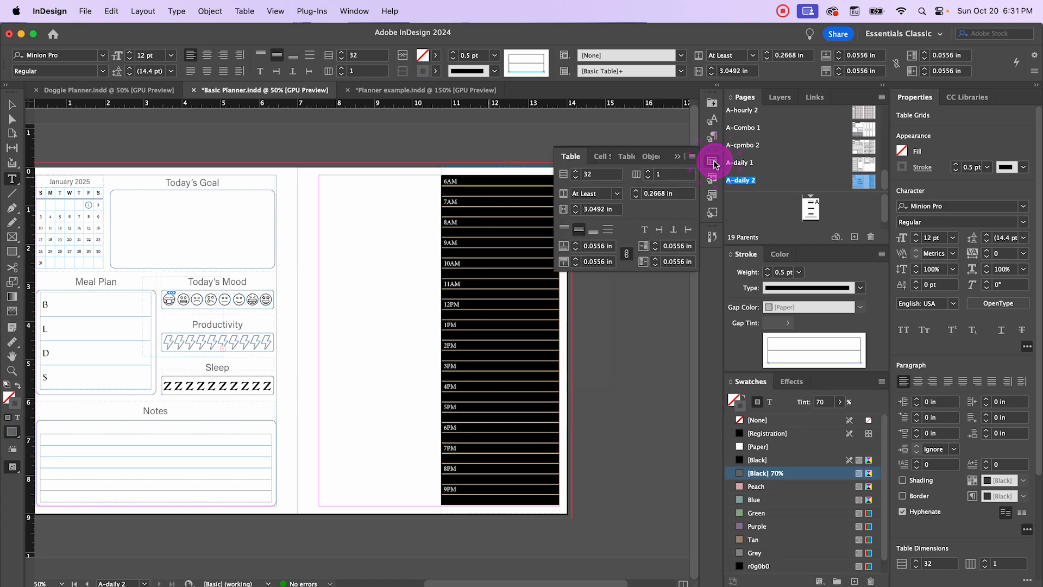
left_click(600, 156)
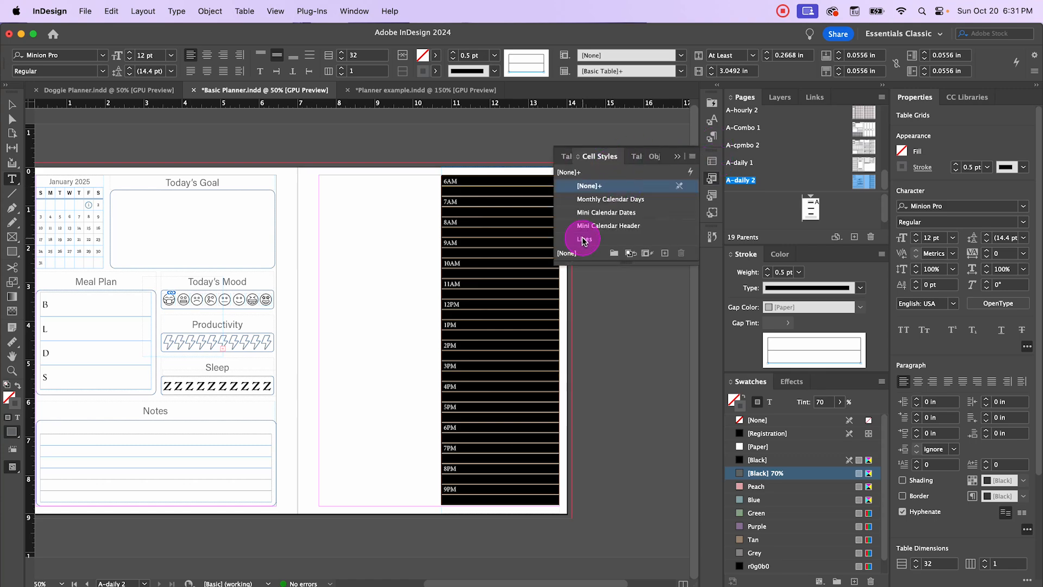
left_click(584, 239)
left_click(12, 105)
left_click(333, 131)
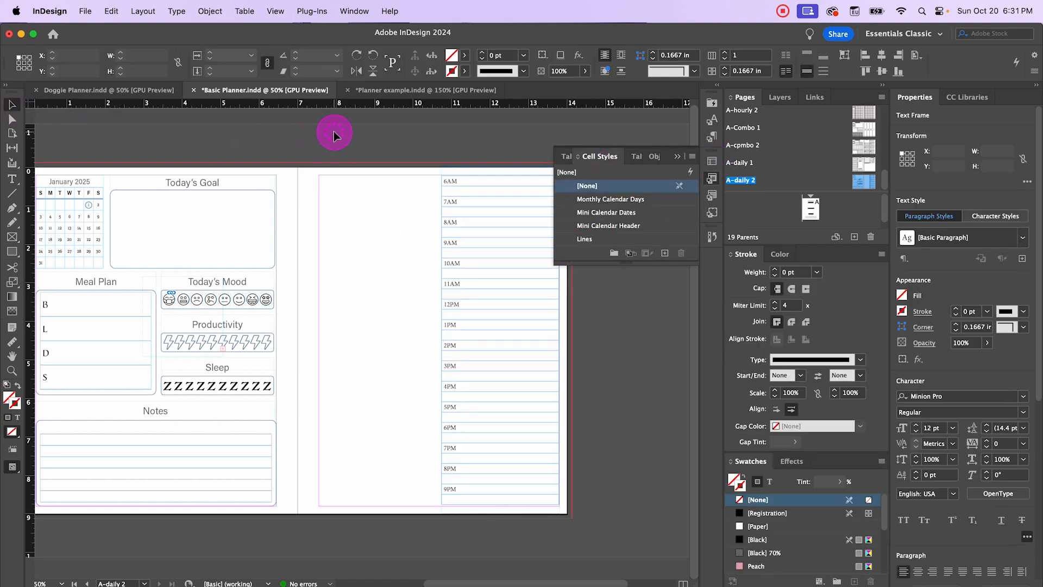
key("w")
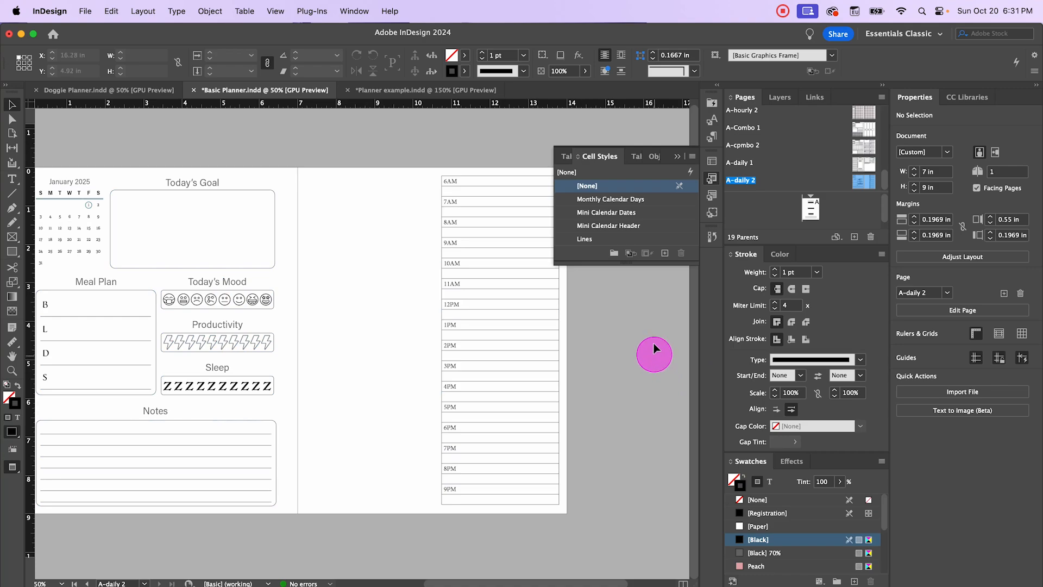
left_click(677, 156)
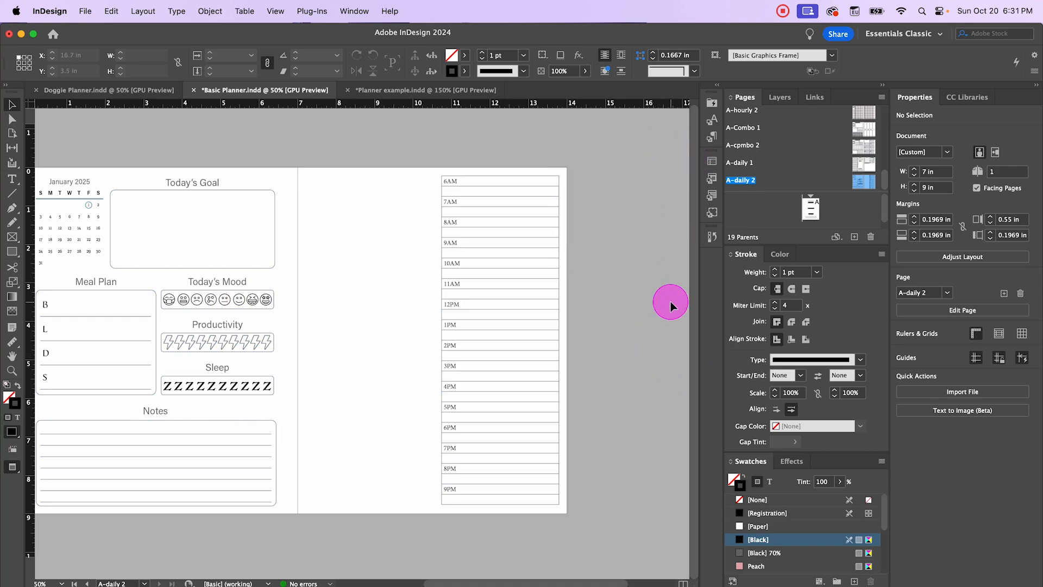
- Set the outer border stroke of the hourly schedule table to 0 pt and check the page in preview mode
key("w")
key("t")
left_click_drag(449, 182, 471, 177)
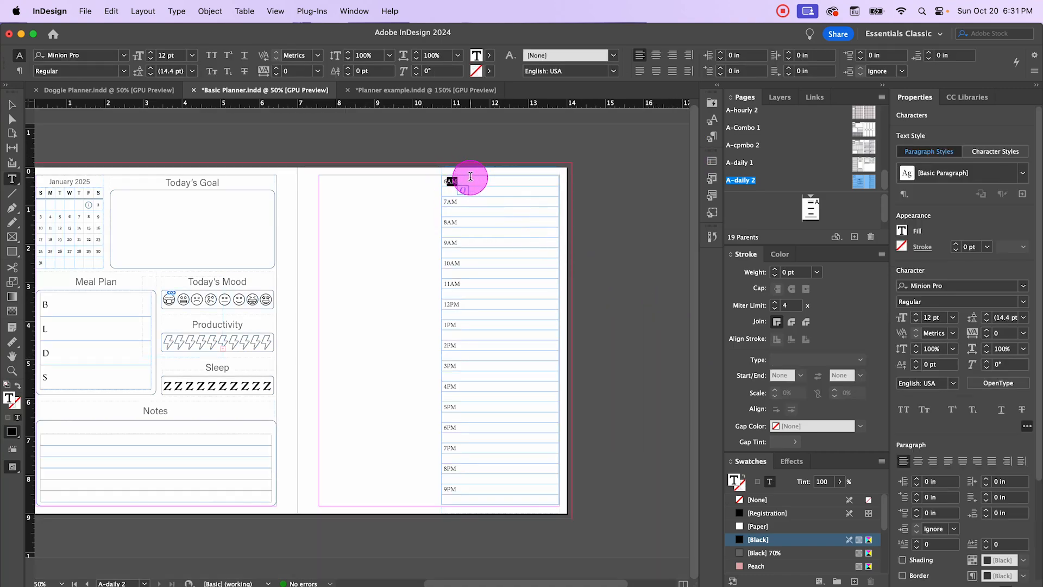
left_click(472, 171)
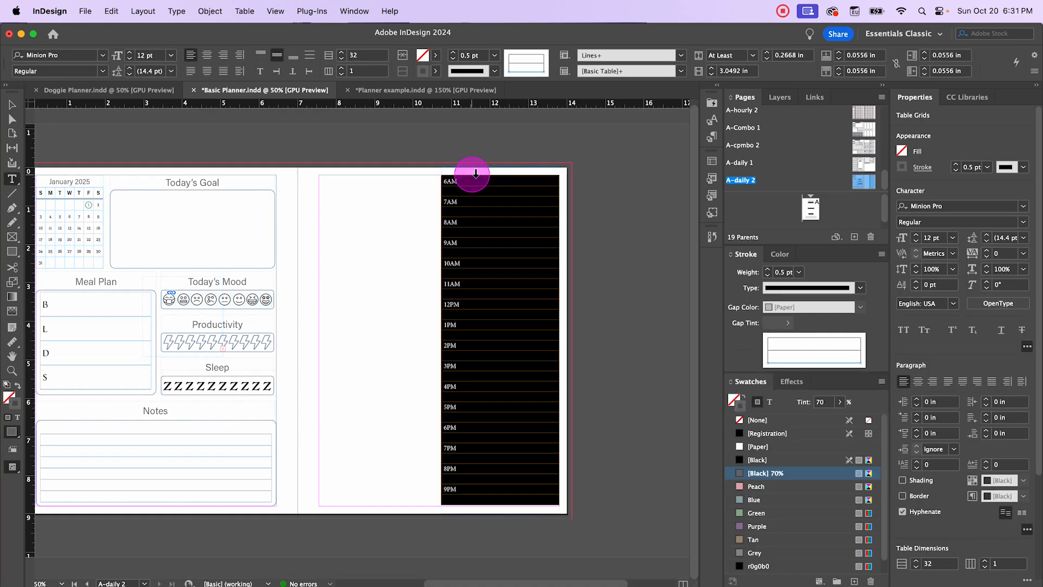
left_click(545, 60)
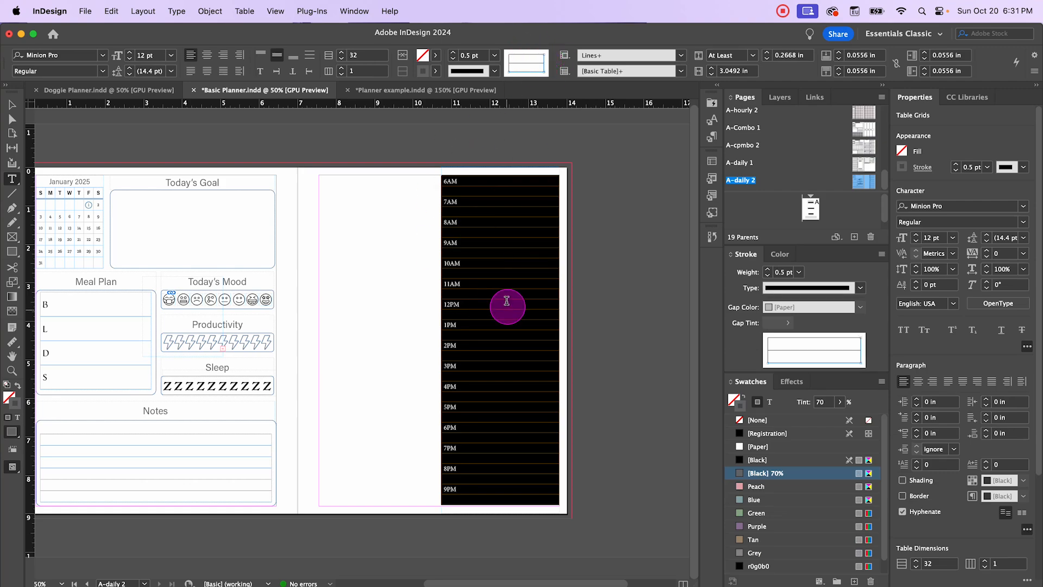
left_click(508, 67)
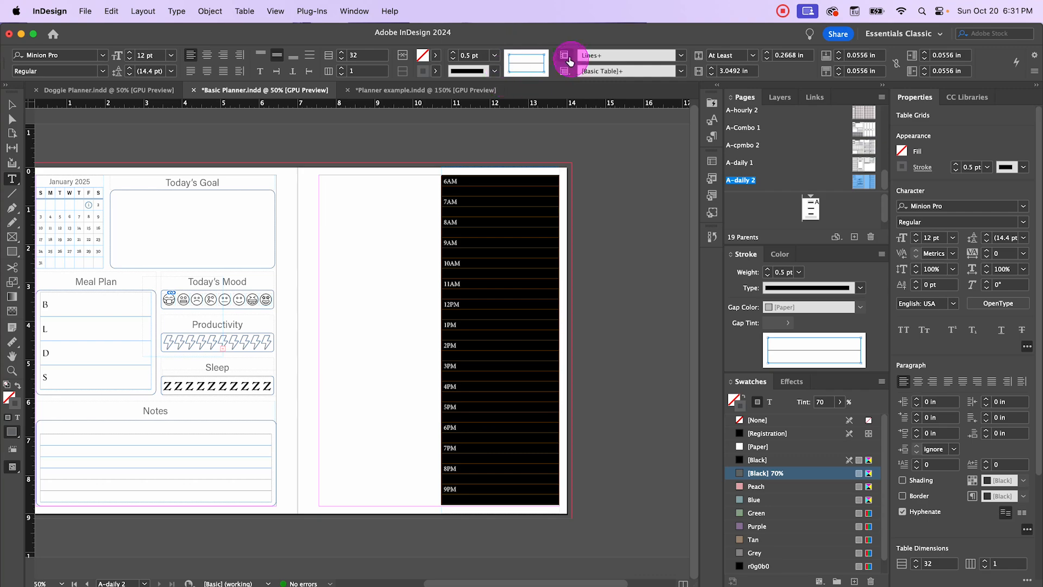
left_click(478, 55)
left_click(478, 66)
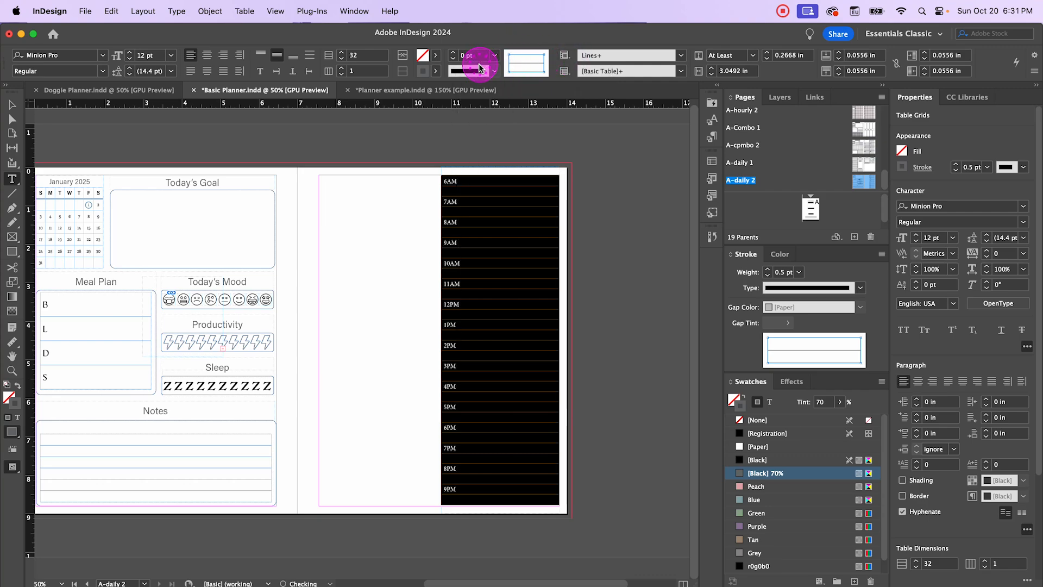
left_click(16, 99)
left_click(395, 135)
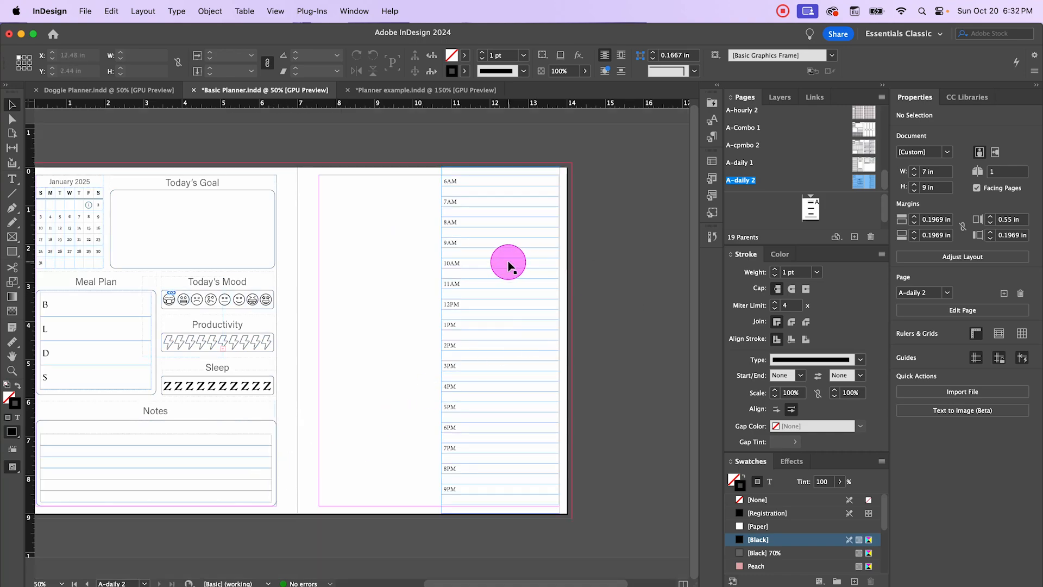
left_click(508, 265)
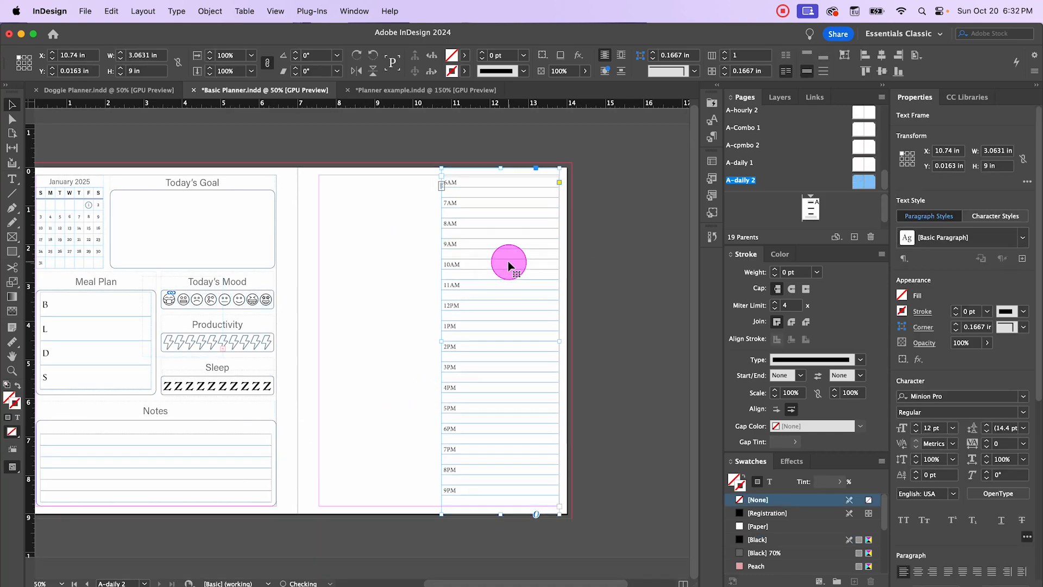
left_click(329, 132)
key("w")
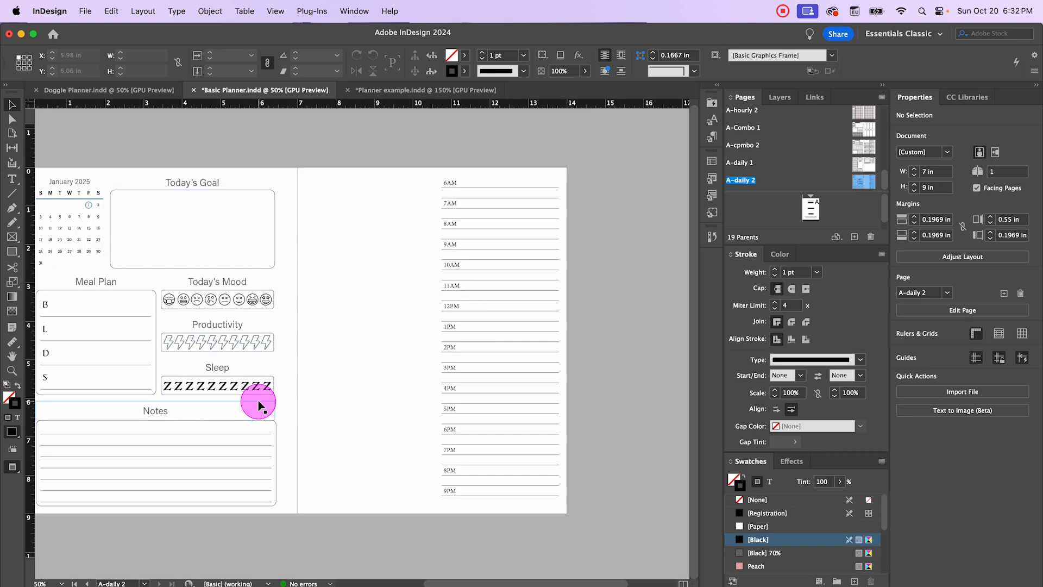
key("w")
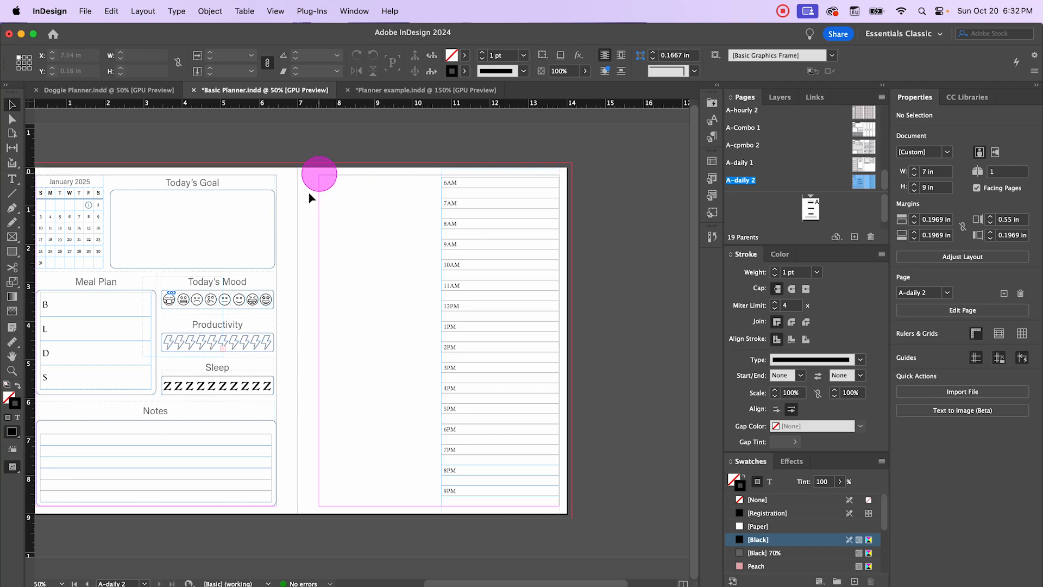
- Draw a rectangle about 3.05 by 8.6 in beside the schedule within the margins and apply the Boxes object style
left_click(11, 251)
left_click_drag(319, 175, 436, 506)
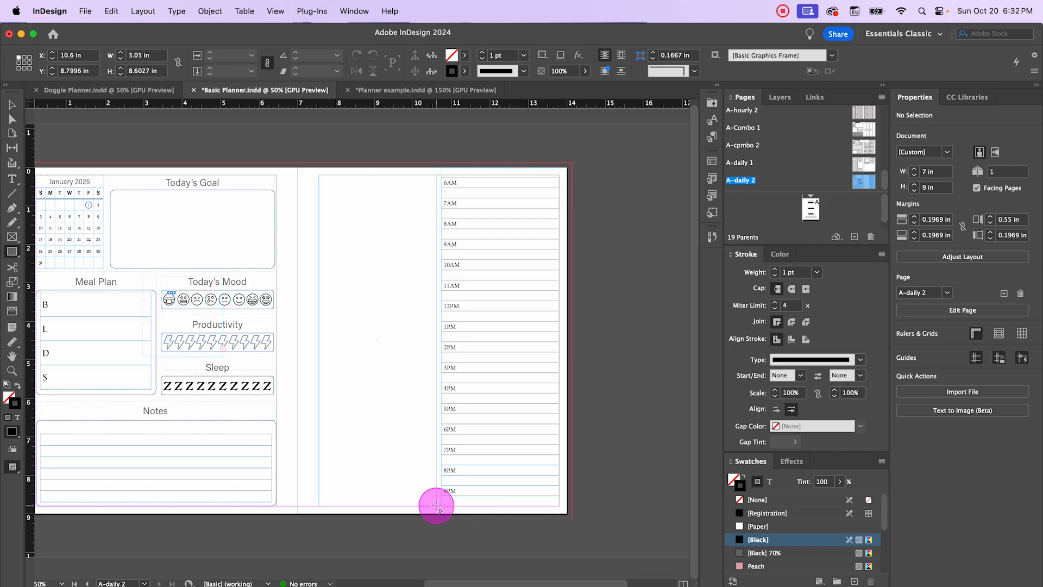
left_click(712, 212)
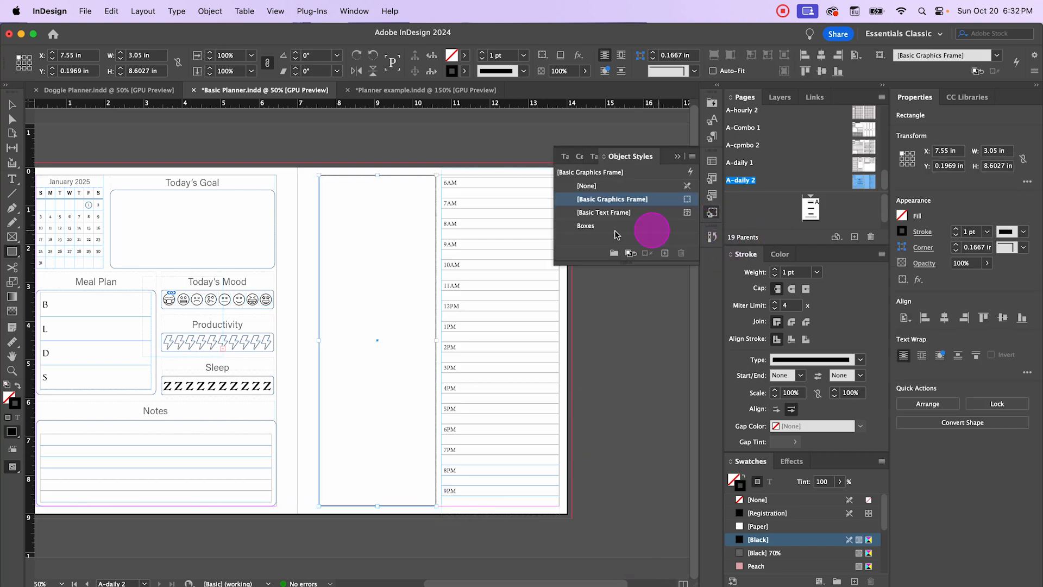
left_click(583, 226)
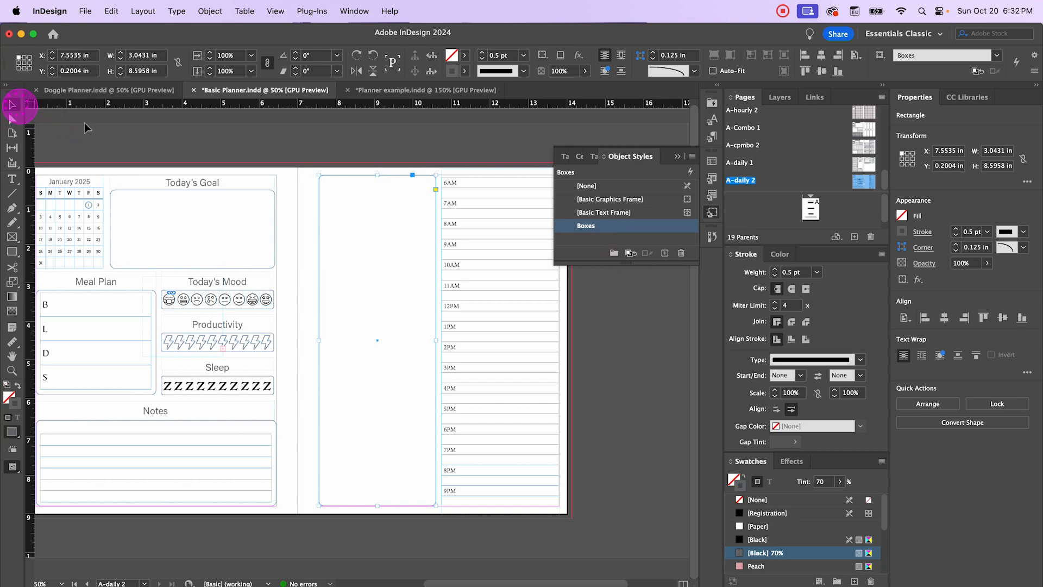
left_click(388, 147)
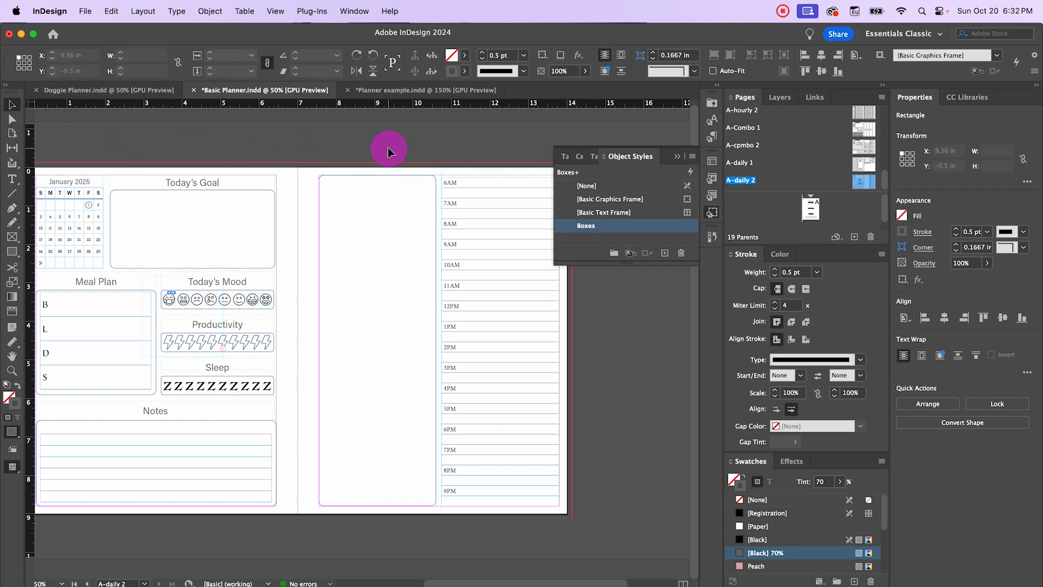
- Lower the top edge of the tall rounded box to about Y 0.8 in, keeping its bottom edge at the margin
scroll(464, 181, "up", 1)
left_click(346, 171)
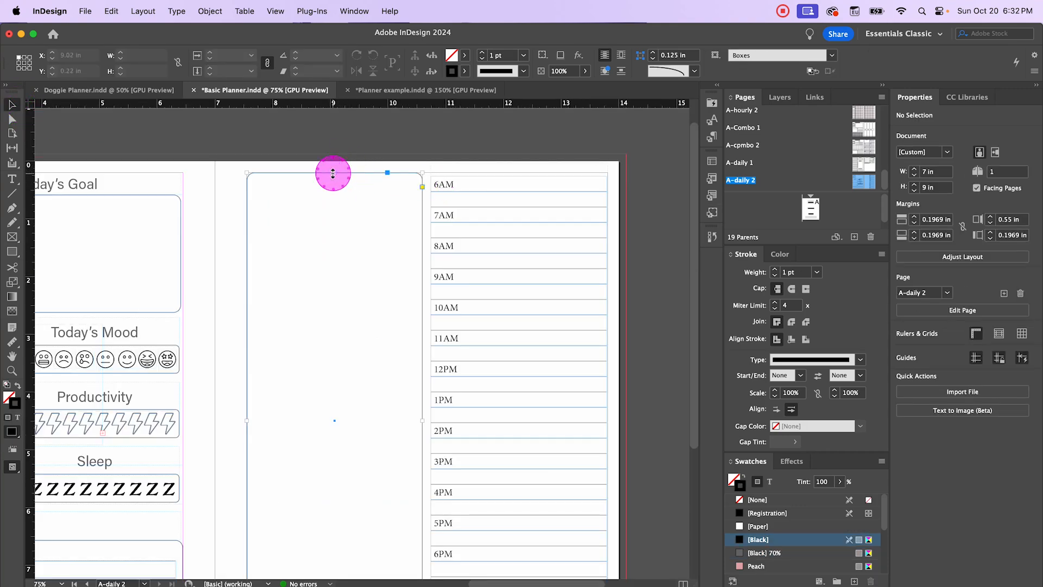
left_click(333, 173)
left_click_drag(334, 173, 333, 207)
- Delete the two 6AM rows from the schedule table and check the page in preview mode
double_click(474, 178)
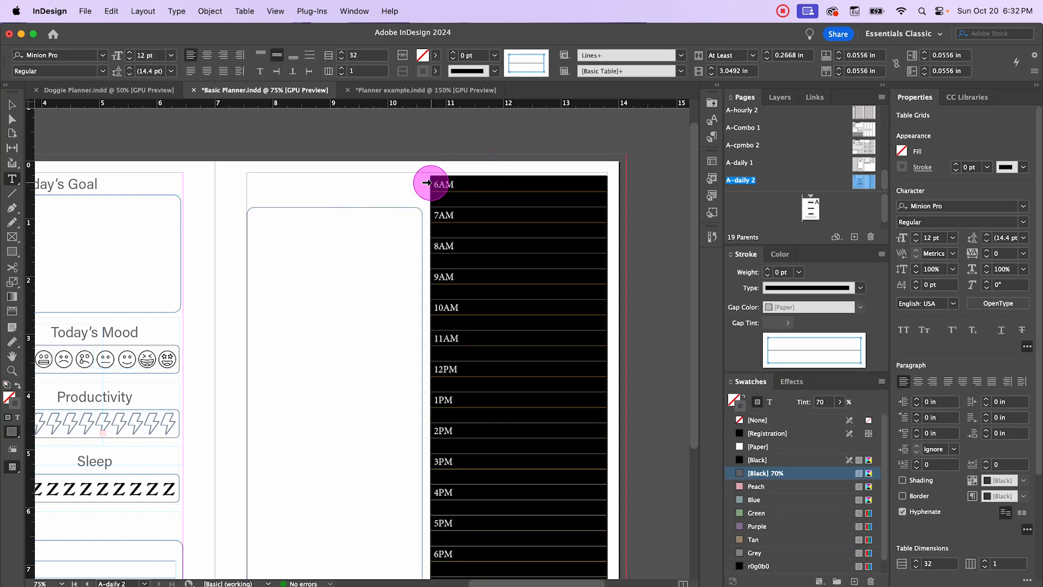
left_click(428, 183)
left_click_drag(427, 183, 421, 200)
right_click(466, 193)
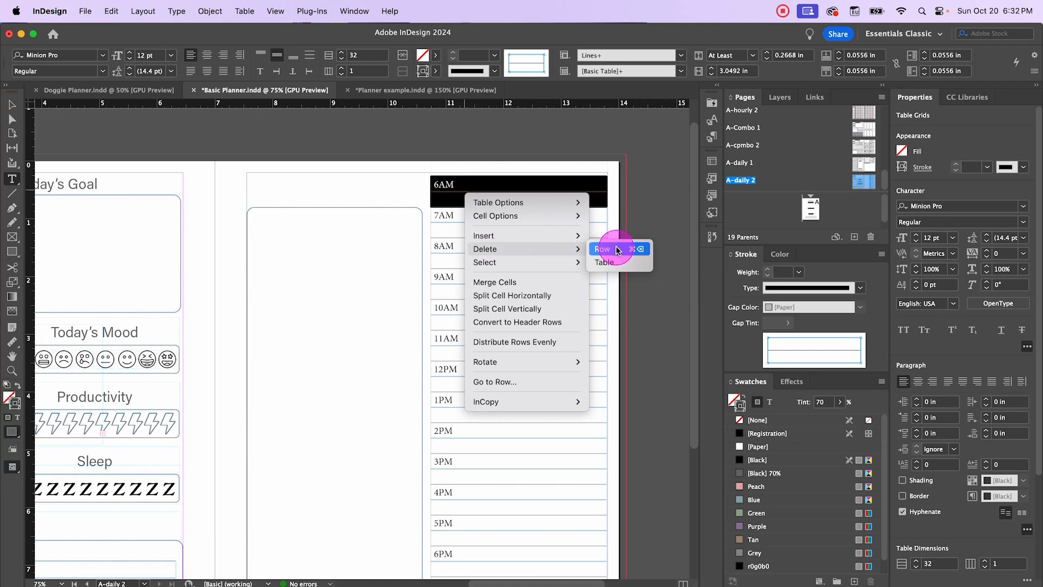
left_click(722, 278)
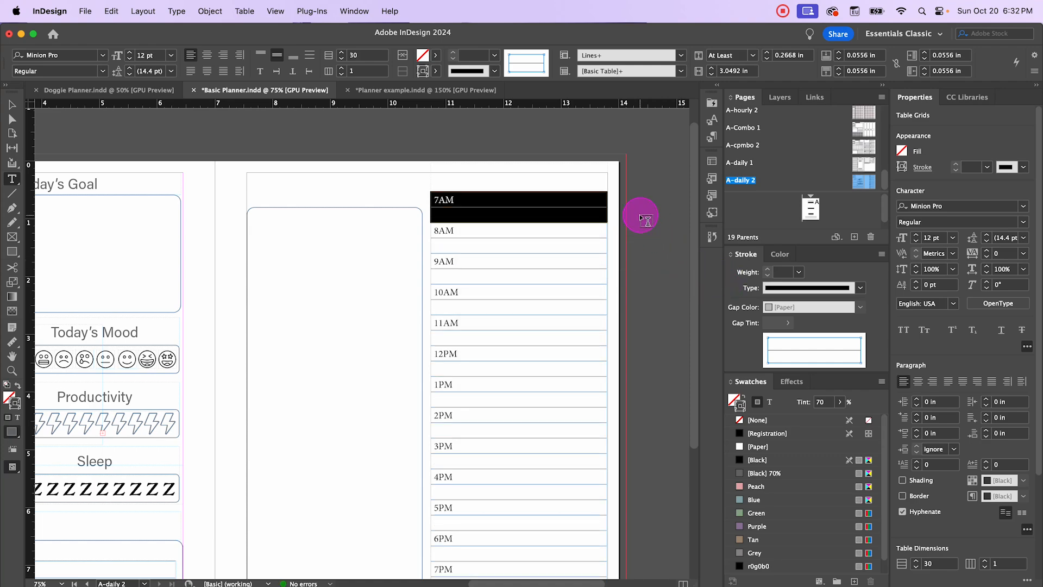
scroll(571, 258, "down", 2)
scroll(469, 245, "up", 2)
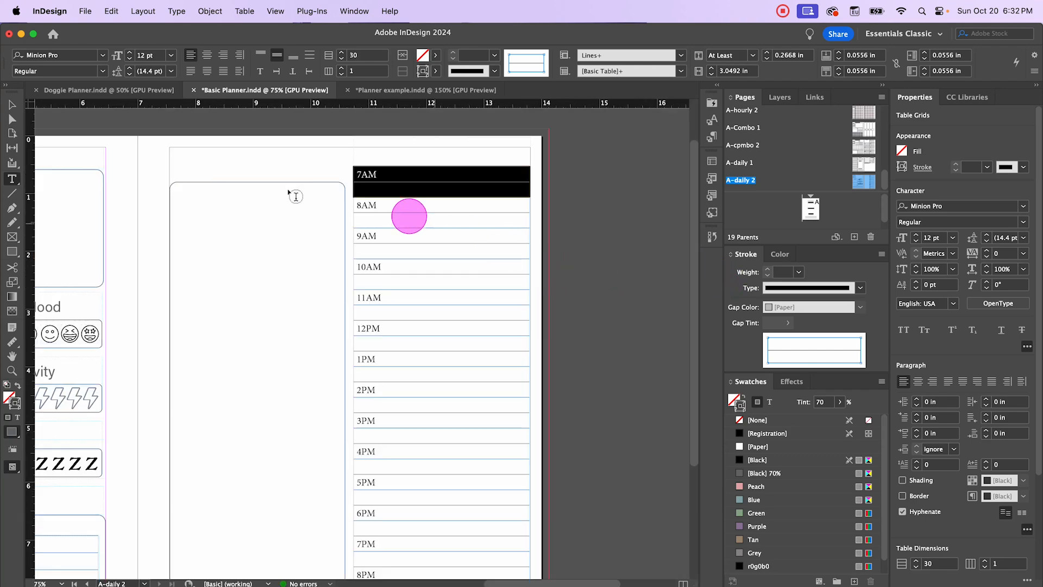
left_click(403, 173)
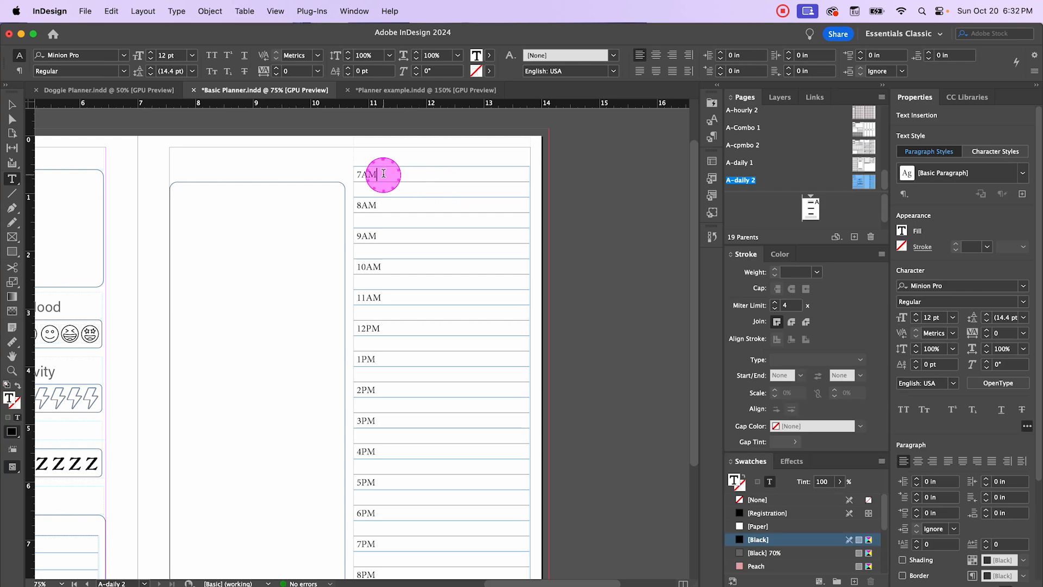
key("Escape")
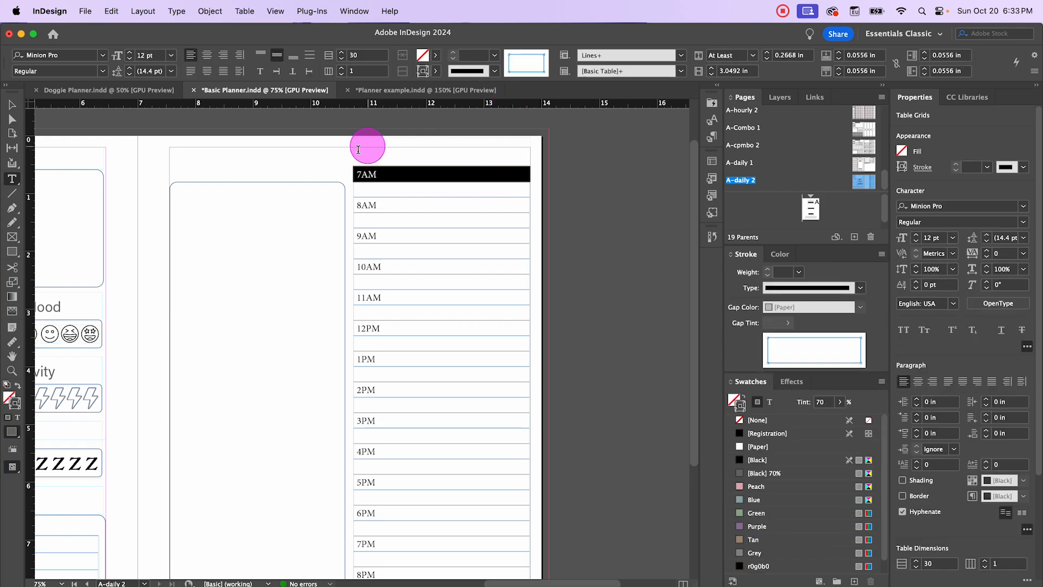
left_click(11, 105)
left_click(625, 173)
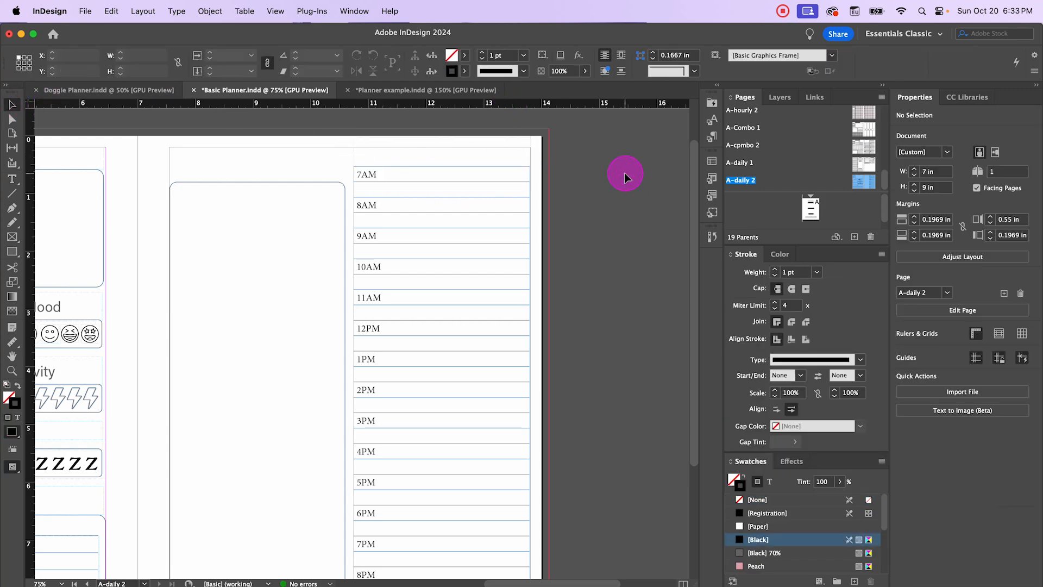
key("w")
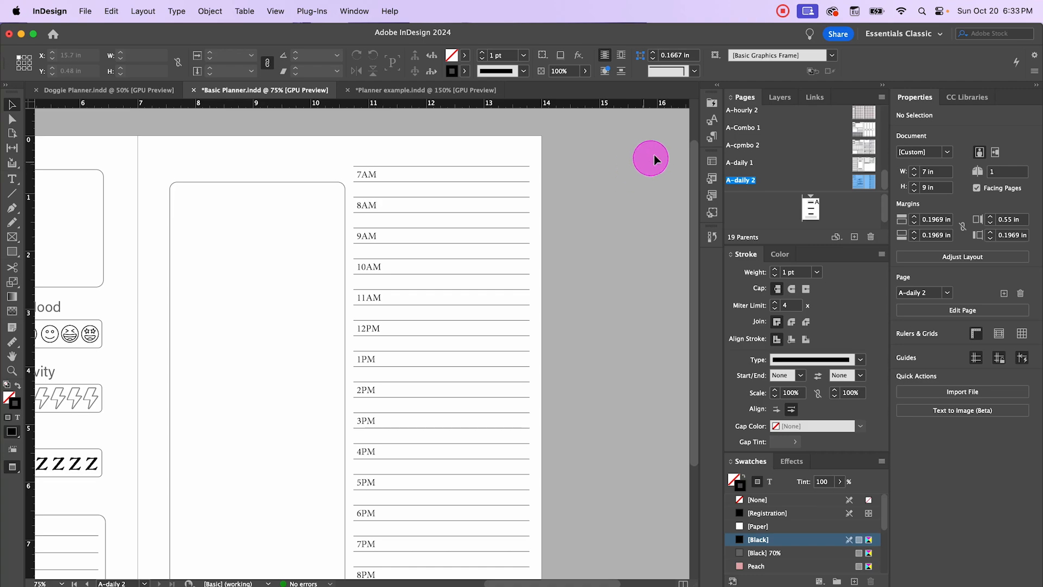
key("w")
- Nudge the schedule frame down to about Y 0.54 in so the table ends at the page's bottom margin
left_click(423, 183)
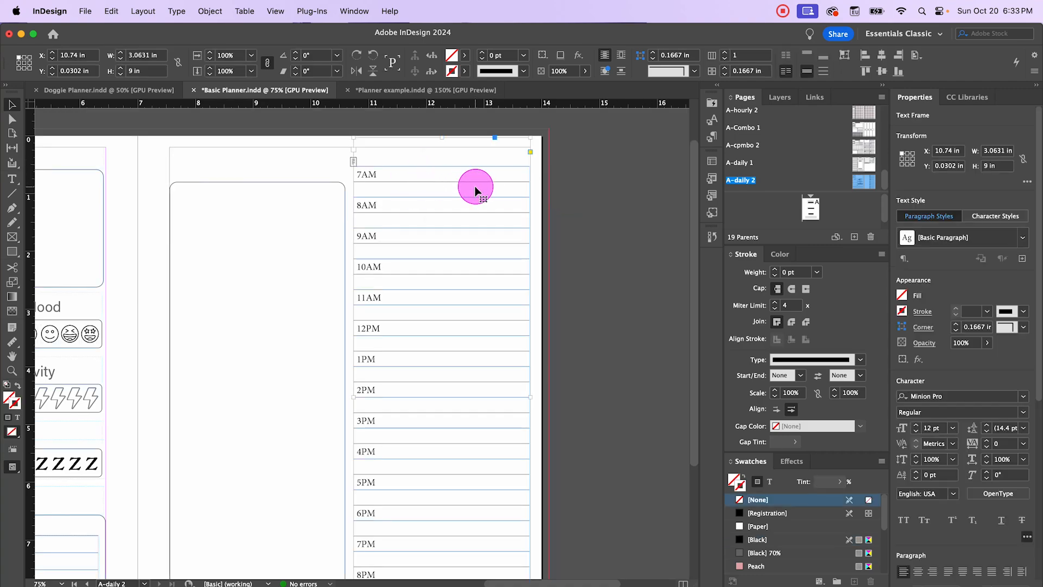
scroll(475, 189, "down", 3)
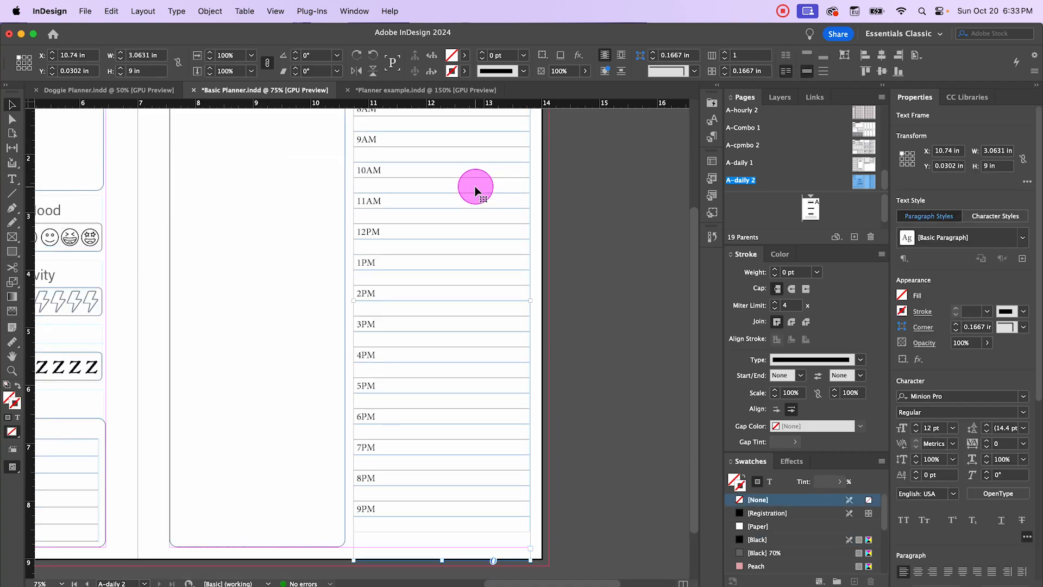
key("Down")
key("Down")
key("Down")
key("Down")
key("Down")
key("Down")
key("Down")
key("Down")
key("Down")
key("Down")
key("Down")
key("Down")
key("Down")
key("Down")
key("Down")
key("Down")
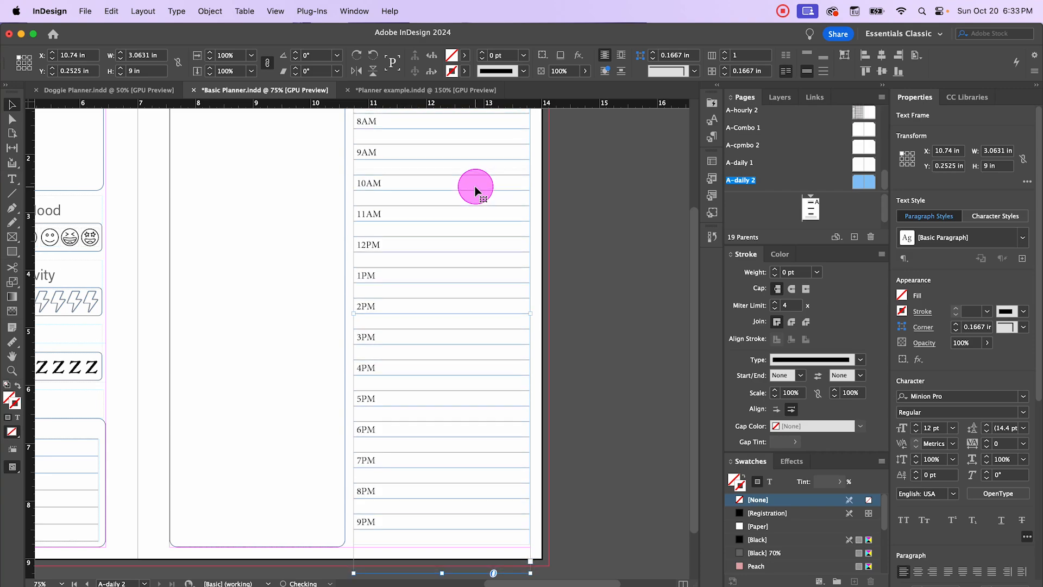
key("Down")
key("Down")
key("Down")
key("Down")
key("Down")
key("Down")
key("Down")
key("Down")
key("Down")
key("Down")
key("Down")
key("Down")
key("Down")
key("Down")
key("Down")
key("Down")
key("Down")
key("Down")
key("Down")
key("Down")
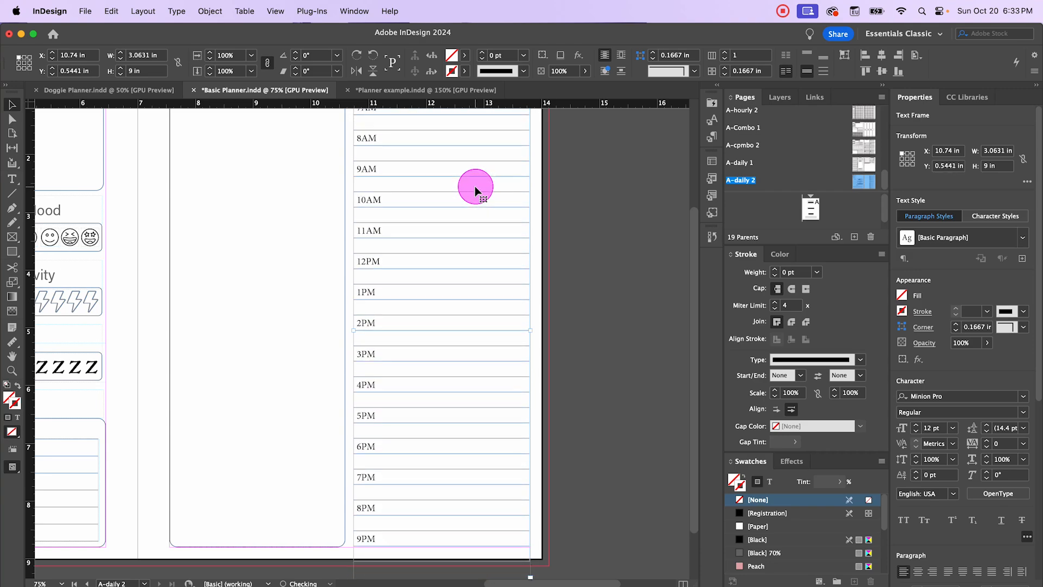
left_click(596, 231)
- Nudge the schedule frame up to about Y 0.47 in
scroll(596, 231, "up", 4)
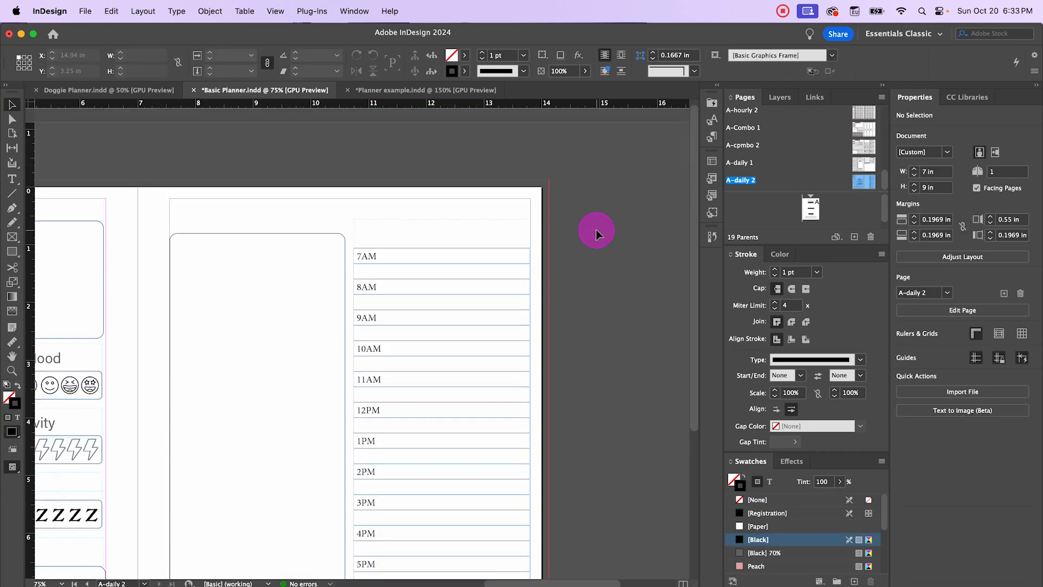
left_click(259, 233)
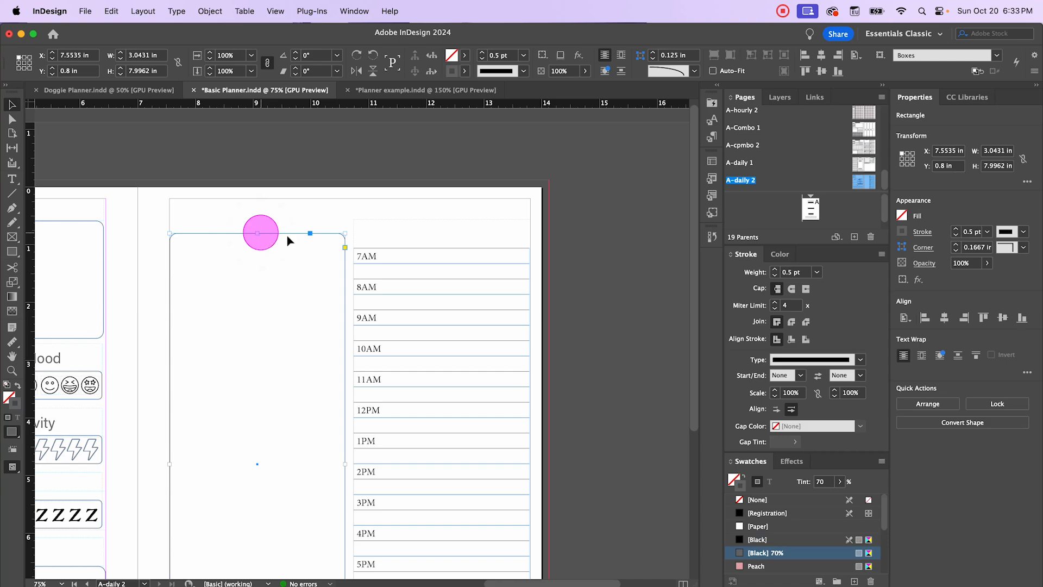
left_click(462, 269)
key("Up")
key("Up")
key("Up")
key("Up")
key("Up")
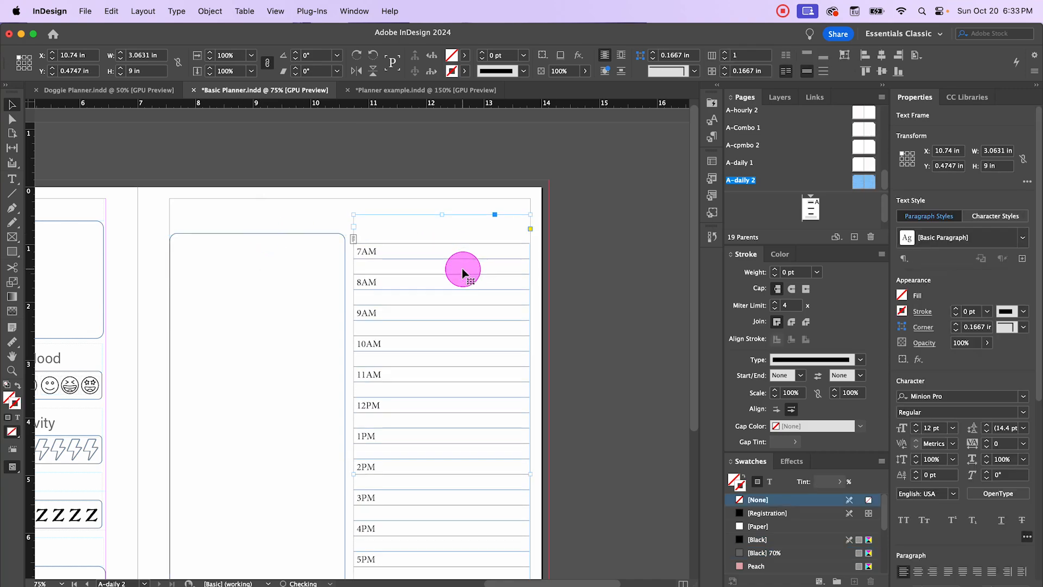
- Move the tall rounded box down to about Y 0.94 in, near the top line of the schedule table
left_click(259, 236)
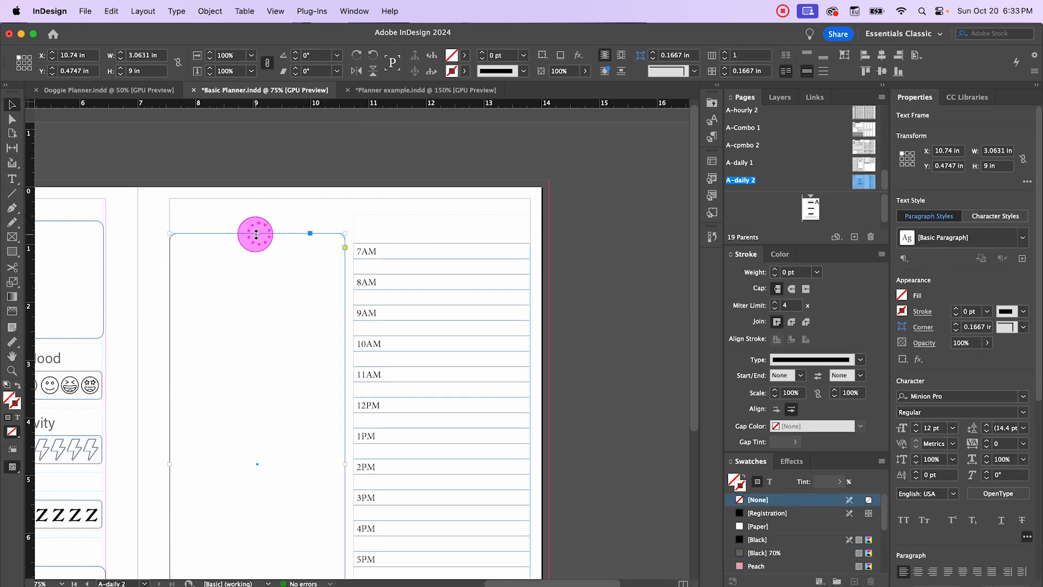
left_click_drag(253, 234, 254, 244)
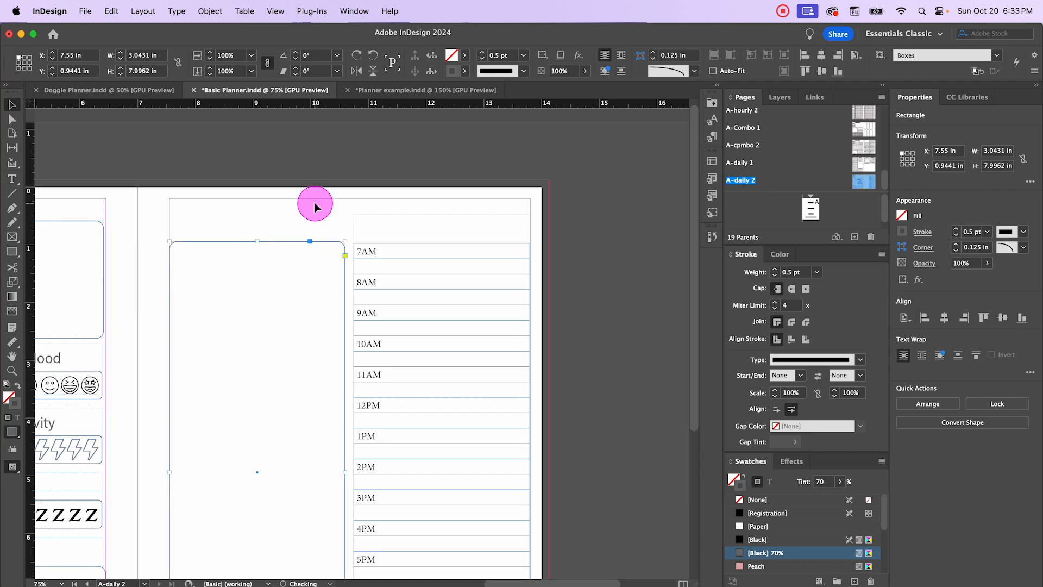
left_click(59, 132)
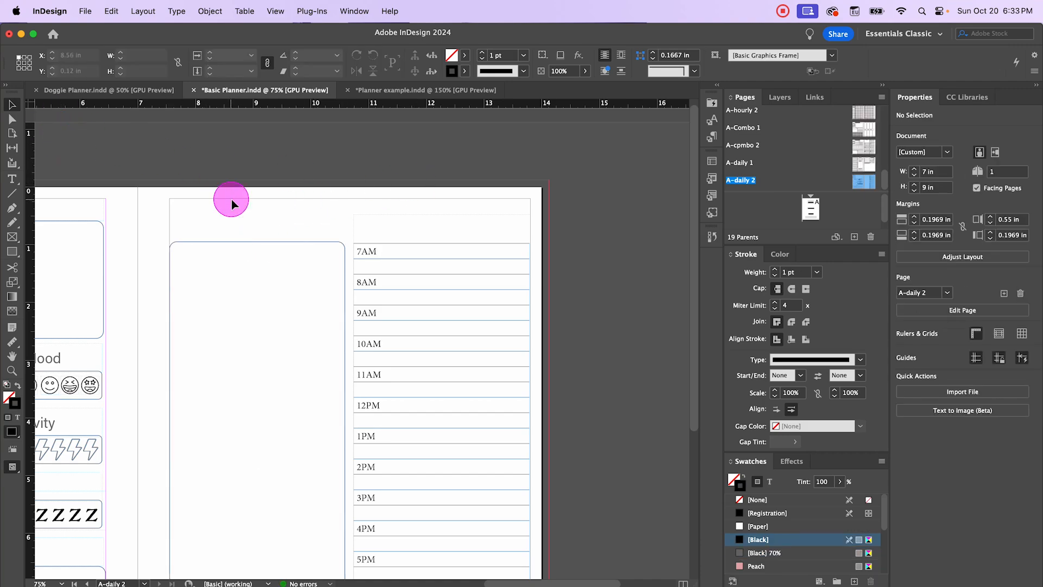
scroll(319, 214, "down", 5)
scroll(320, 215, "up", 4)
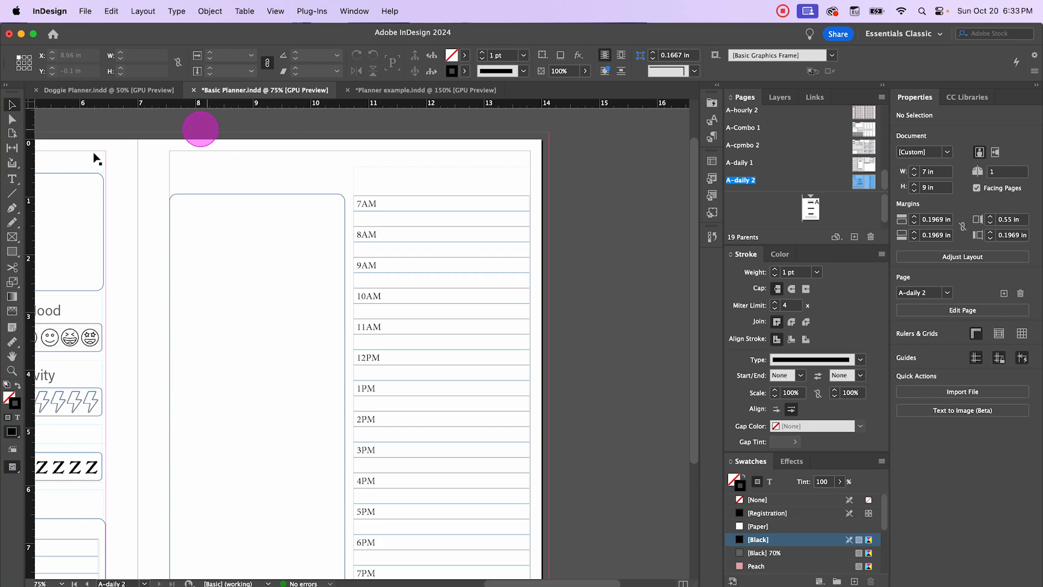
- Add a text frame about 3.04 by 0.39 in above the tall box reading "TO-DO'S" and apply the Section Headers paragraph style
left_click(12, 178)
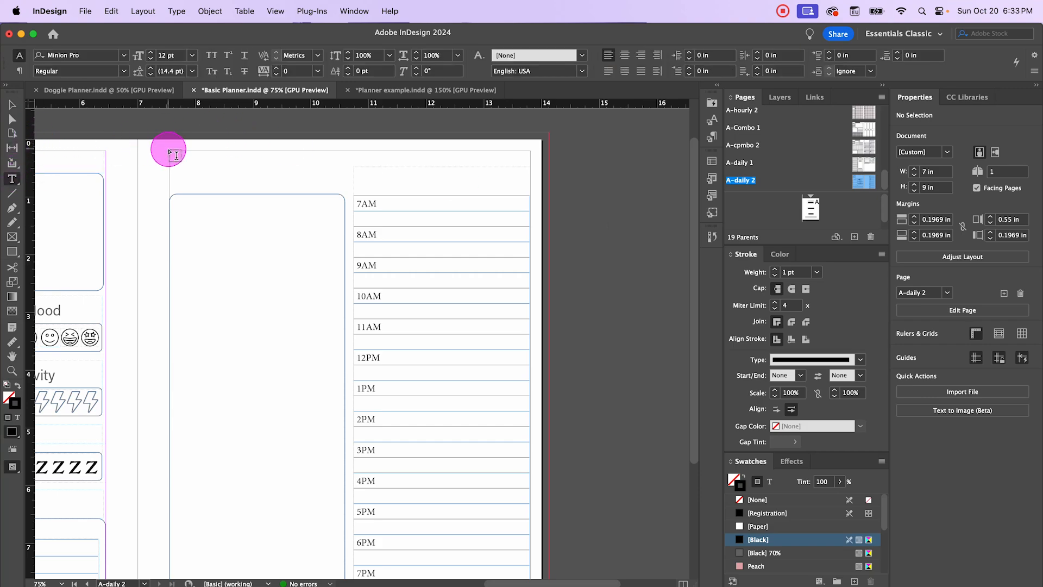
left_click_drag(169, 151, 326, 176)
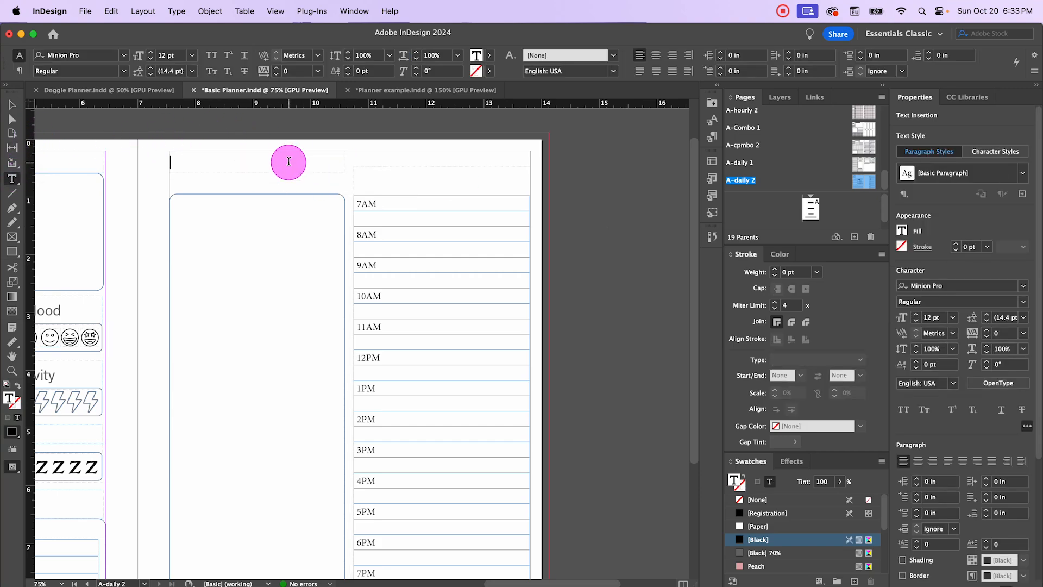
type("TO-DO'S")
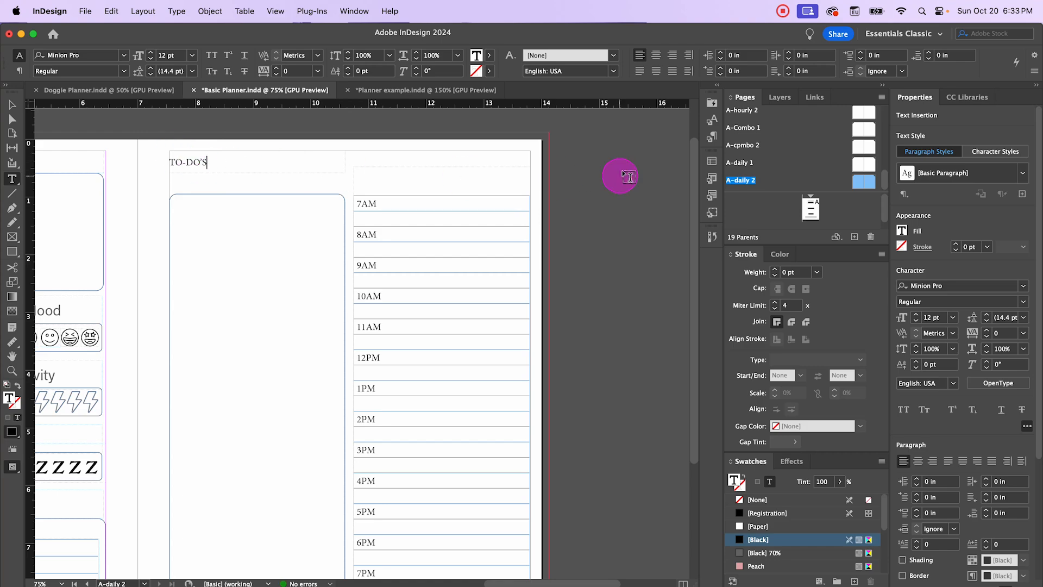
left_click_drag(239, 163, 171, 163)
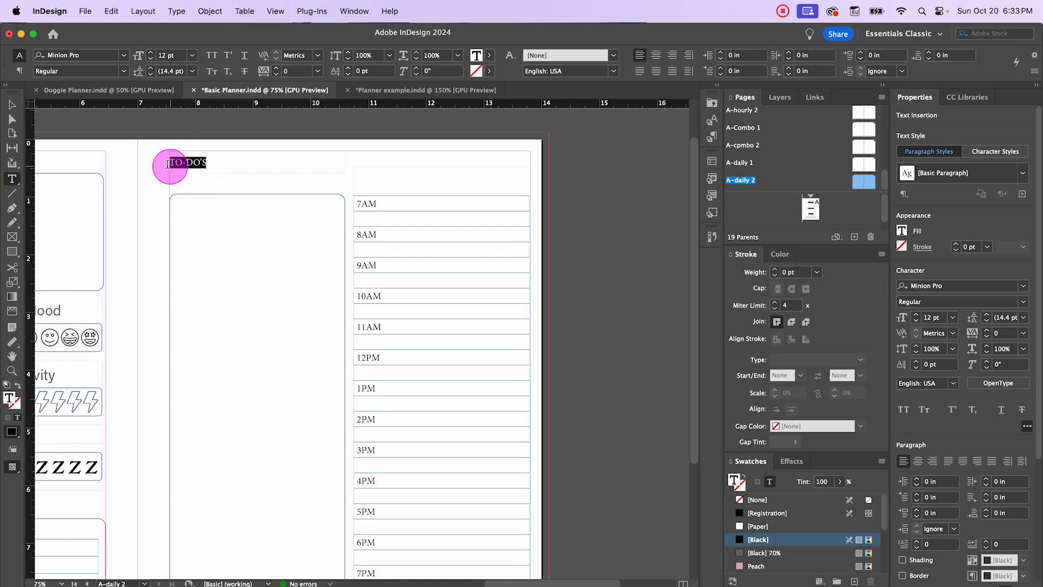
left_click(711, 139)
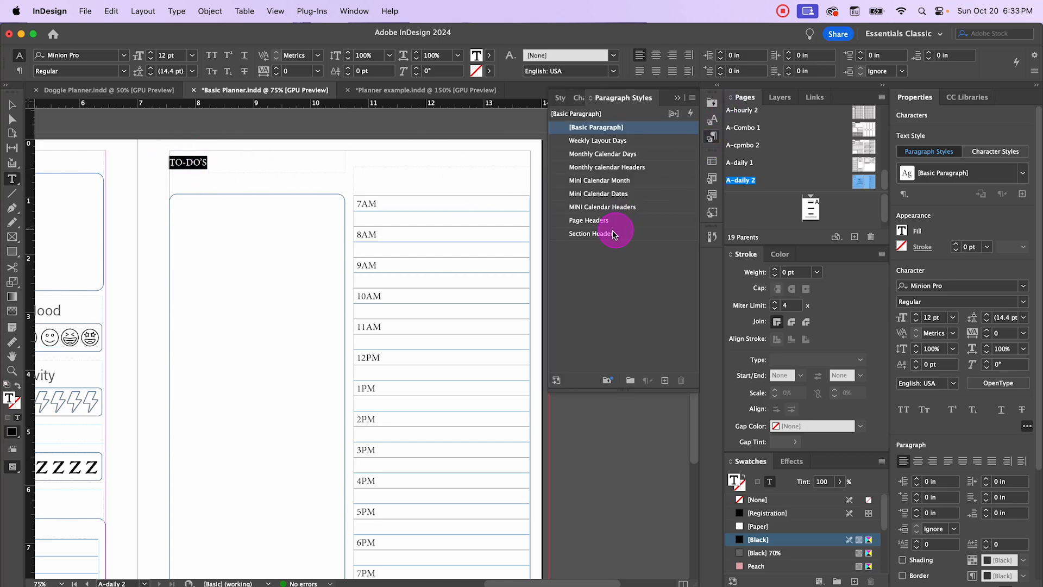
left_click(613, 233)
left_click(12, 104)
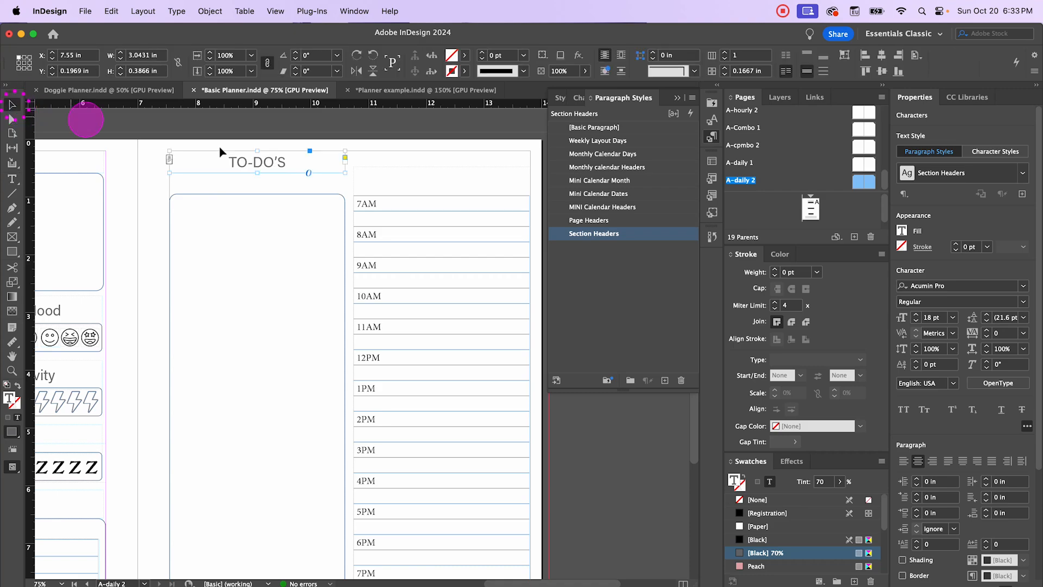
- Duplicate the TO-DO'S header above the schedule table and change the copy's text to "SCHEDULE"
left_click(274, 163)
left_click_drag(273, 163, 384, 158)
double_click(470, 161)
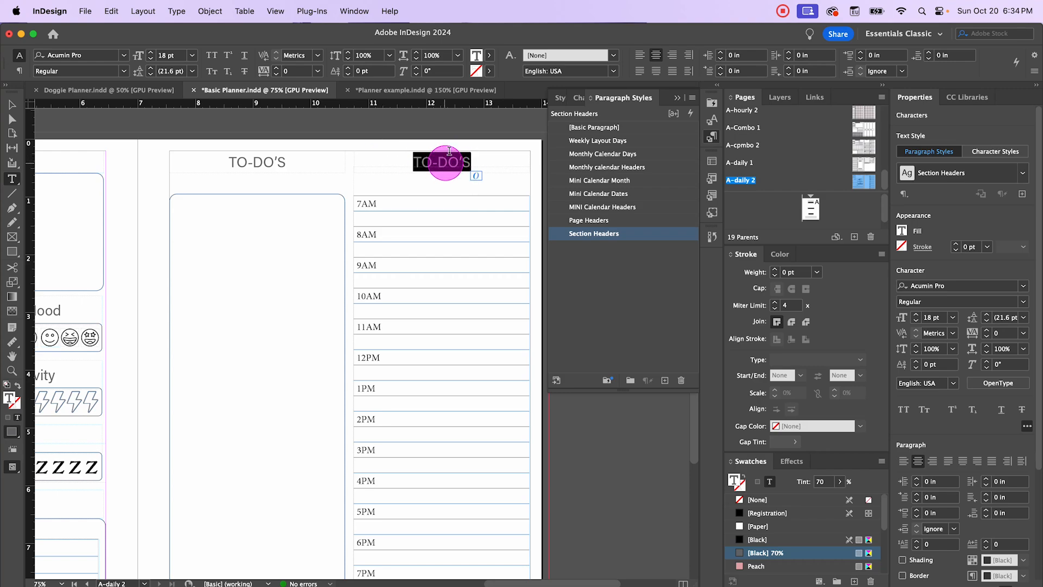
type("SCHEDULE")
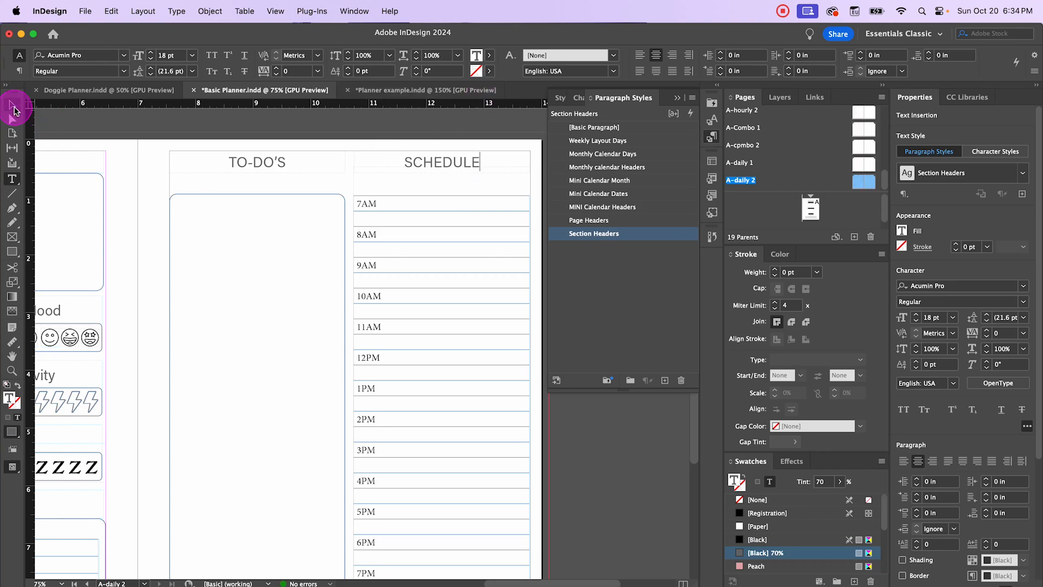
left_click(13, 105)
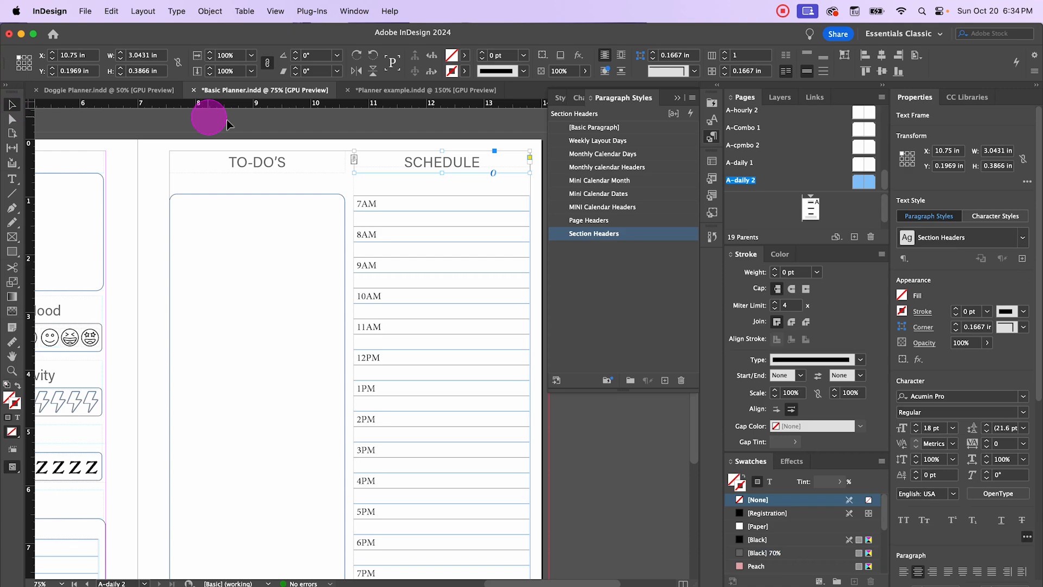
left_click(339, 137)
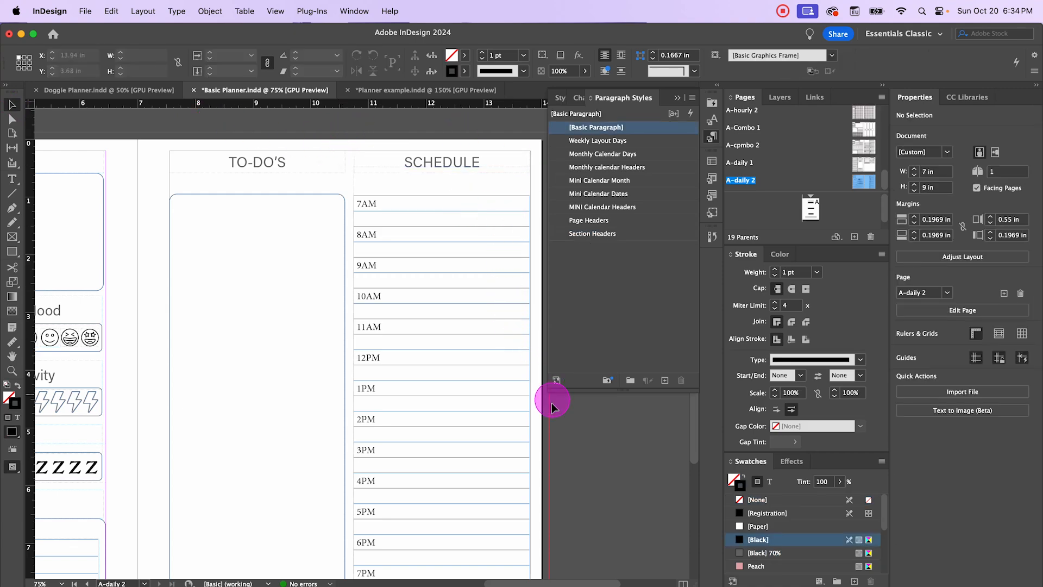
- Nudge the schedule frame up to about Y 0.16 in, bringing the table closer beneath the SCHEDULE header
left_click(478, 311)
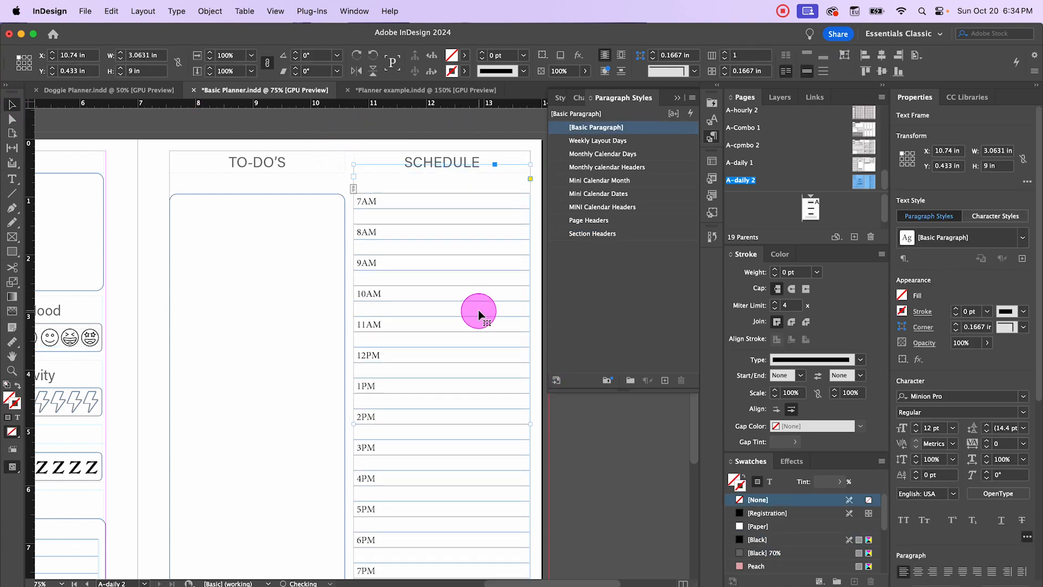
key("Up")
key("Up")
key("Up")
key("Up")
key("Up")
key("Up")
key("Up")
key("Up")
key("Up")
key("Up")
key("Up")
key("Up")
key("Up")
key("Up")
key("Up")
key("Up")
key("Up")
key("Up")
key("Up")
key("Up")
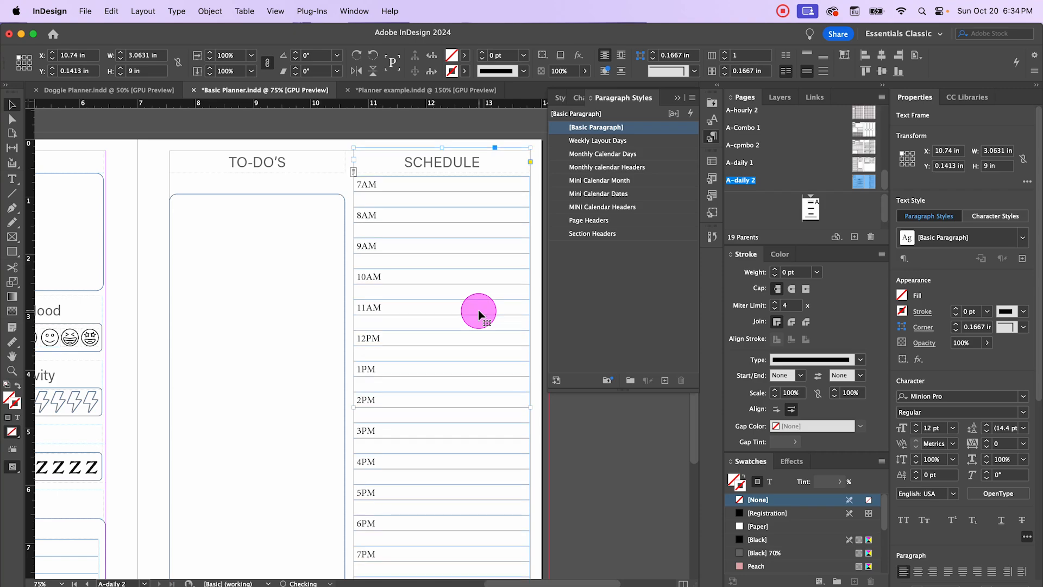
key("Up")
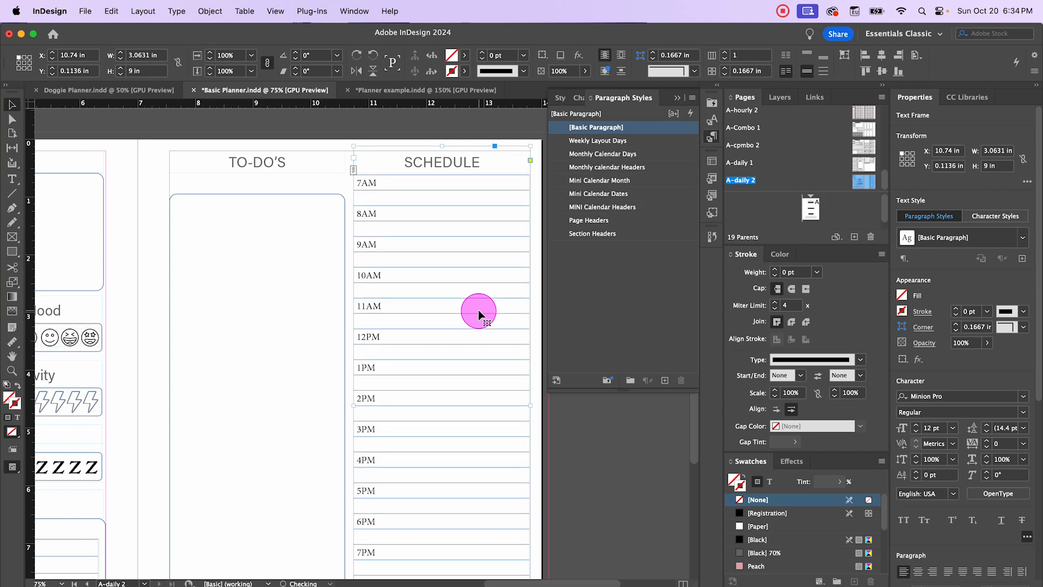
key("Down")
key("Down")
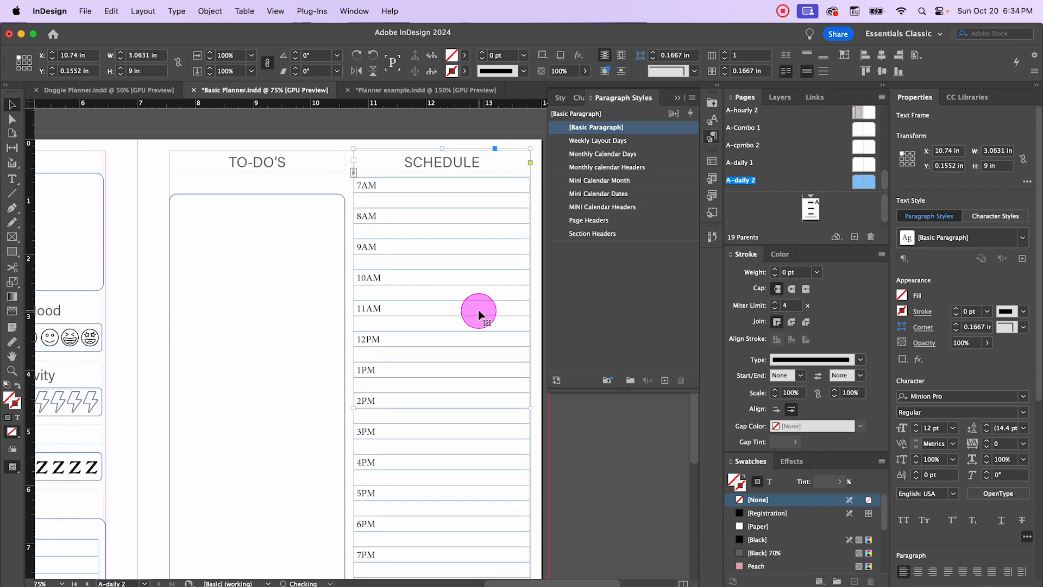
- Add a row at the end of the schedule table and apply a 0.5 pt stroke to the row below 9PM
scroll(479, 310, "down", 5)
scroll(478, 332, "down", 1)
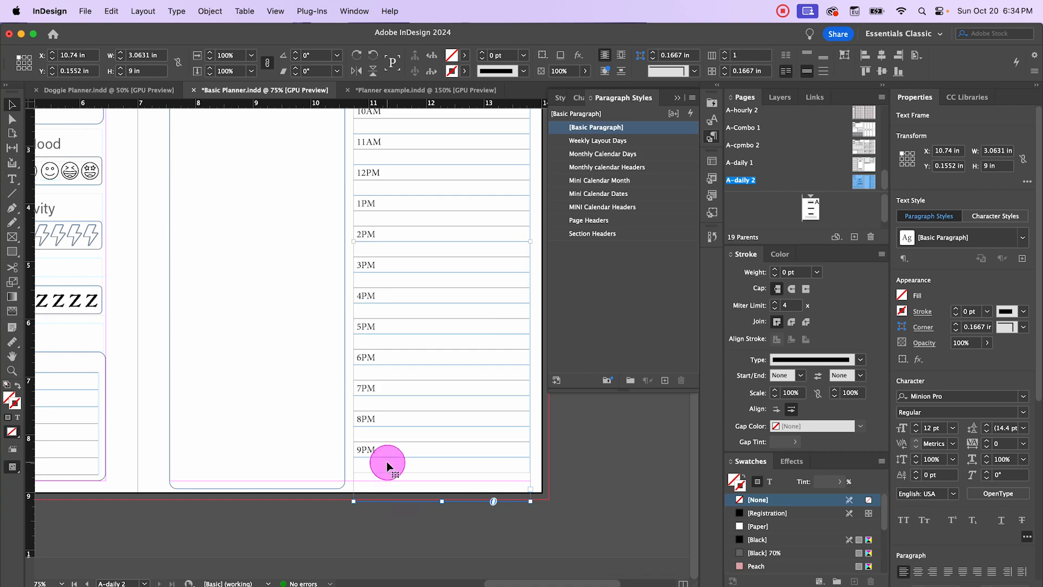
double_click(402, 452)
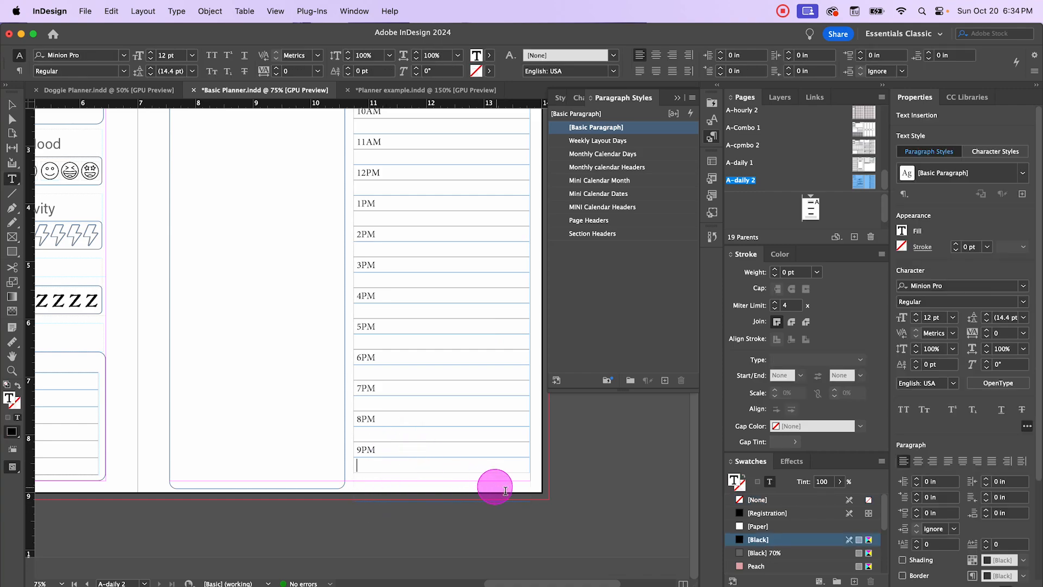
scroll(497, 493, "down", 1)
left_click_drag(363, 457, 535, 458)
left_click(509, 64)
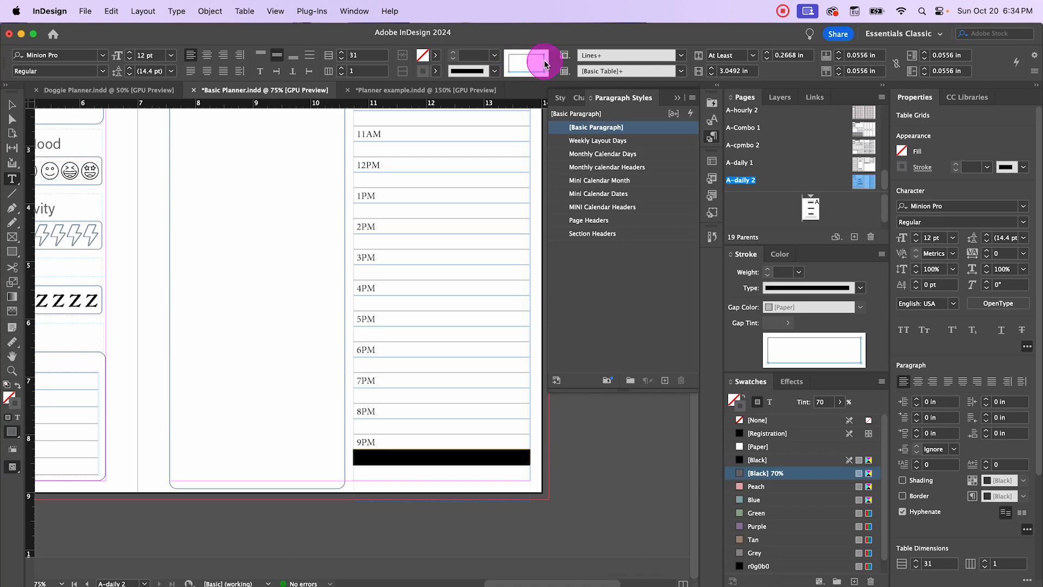
left_click(495, 55)
left_click(481, 93)
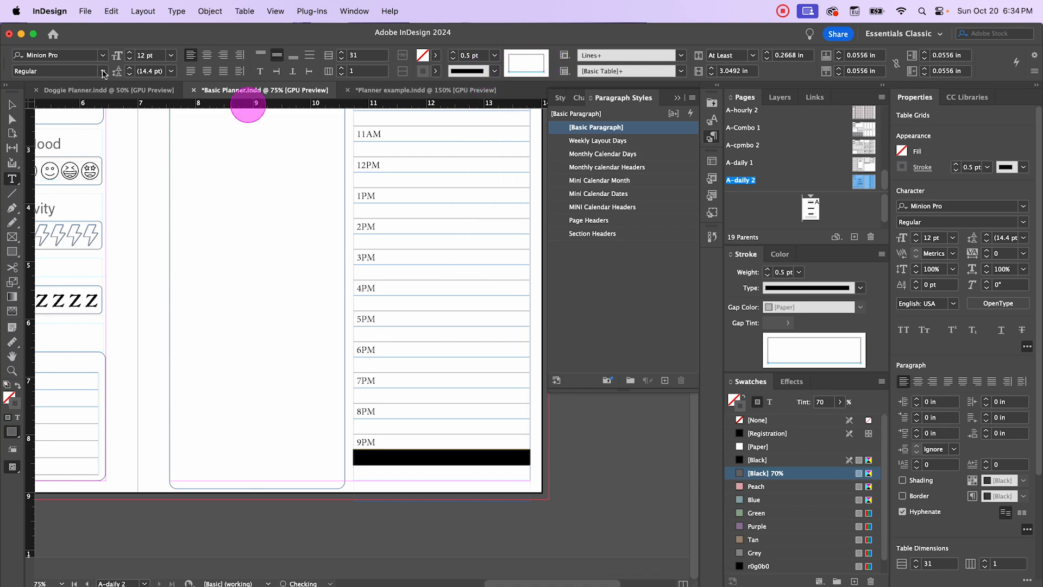
left_click(14, 103)
left_click(614, 478)
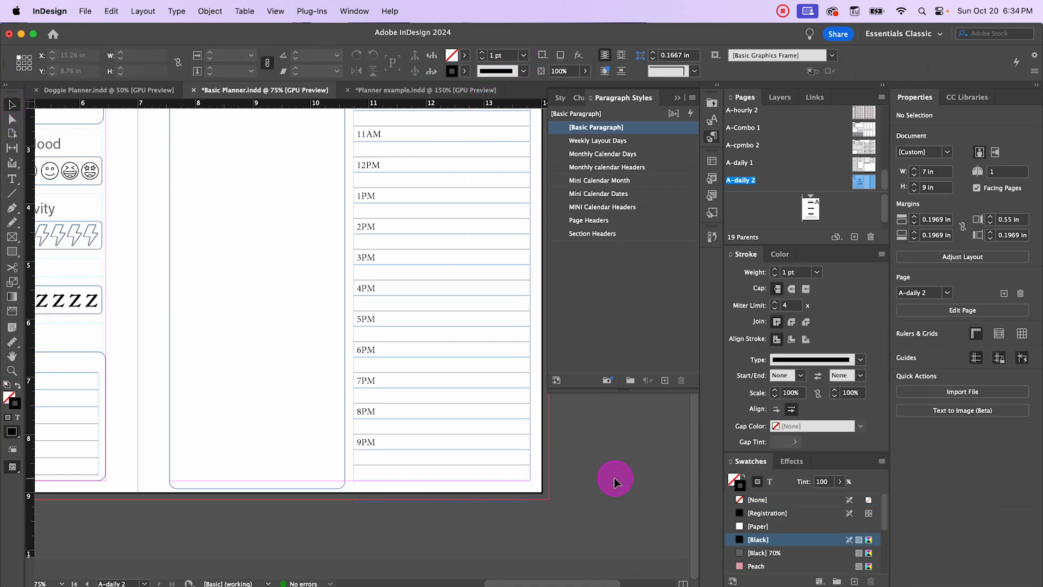
key("w")
key("w")
- Nudge the schedule frame to about Y 0.43 in so the line under the blank 9PM row meets the bottom margin
left_click(439, 362)
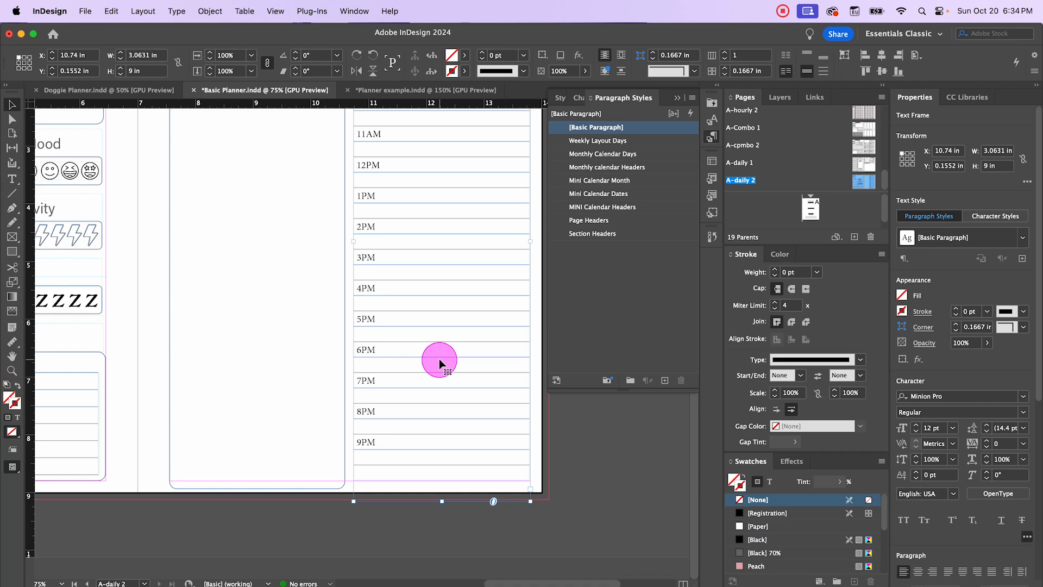
key("Up")
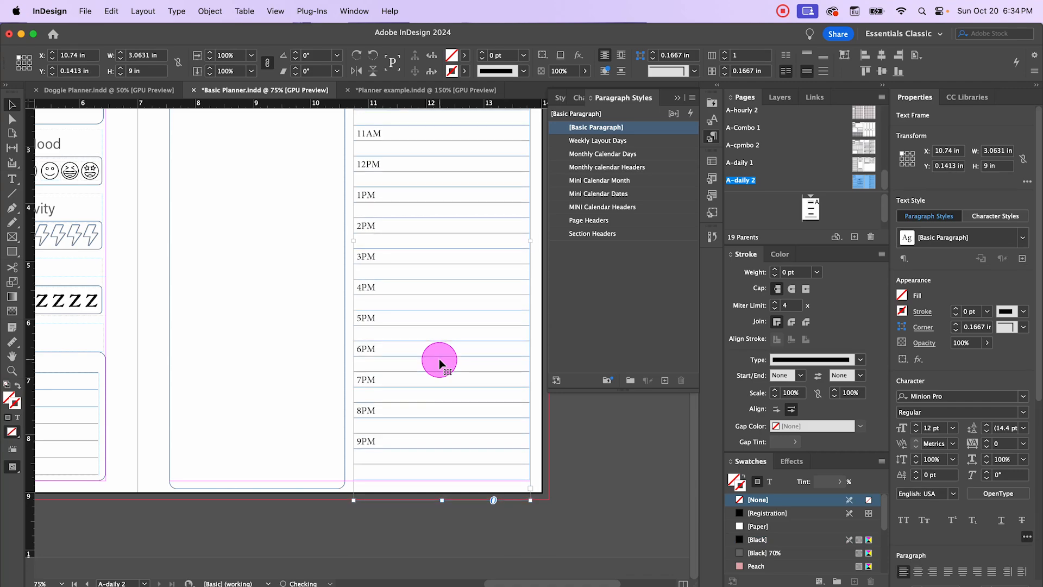
scroll(520, 324, "up", 5)
scroll(520, 323, "down", 5)
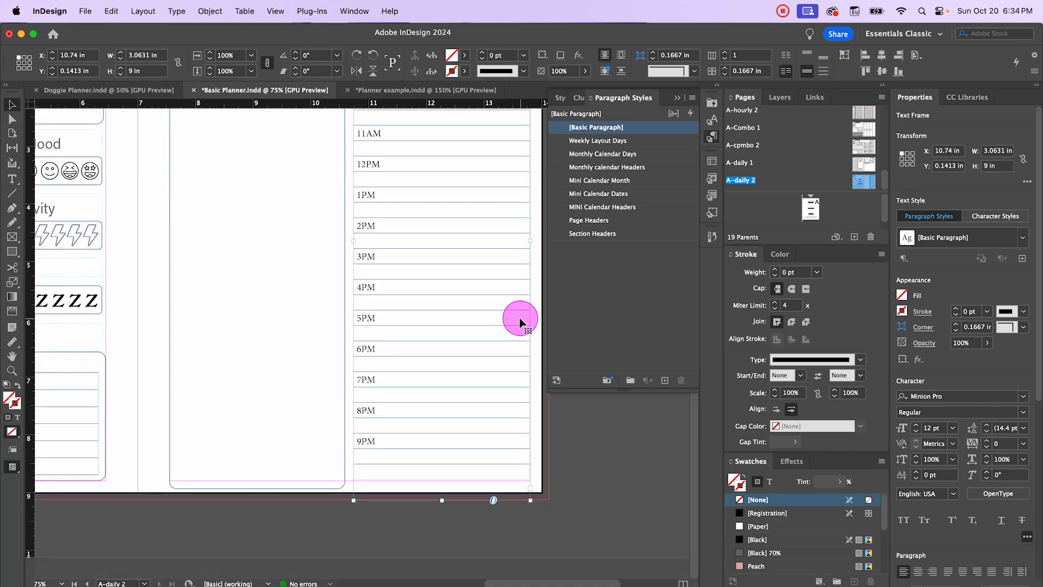
key("Down")
key("Down")
key("Down")
key("Down")
key("Down")
key("Down")
key("Down")
key("Down")
key("Down")
key("Down")
key("Down")
key("Down")
key("Down")
key("Down")
key("Down")
key("Down")
key("Down")
key("Down")
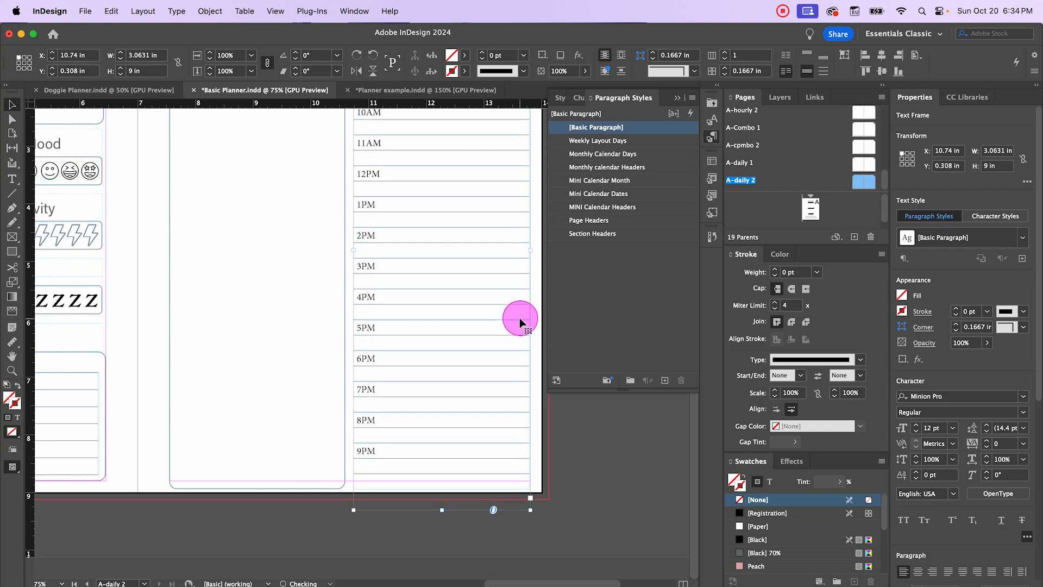
key("Down")
key("Down")
key("Down")
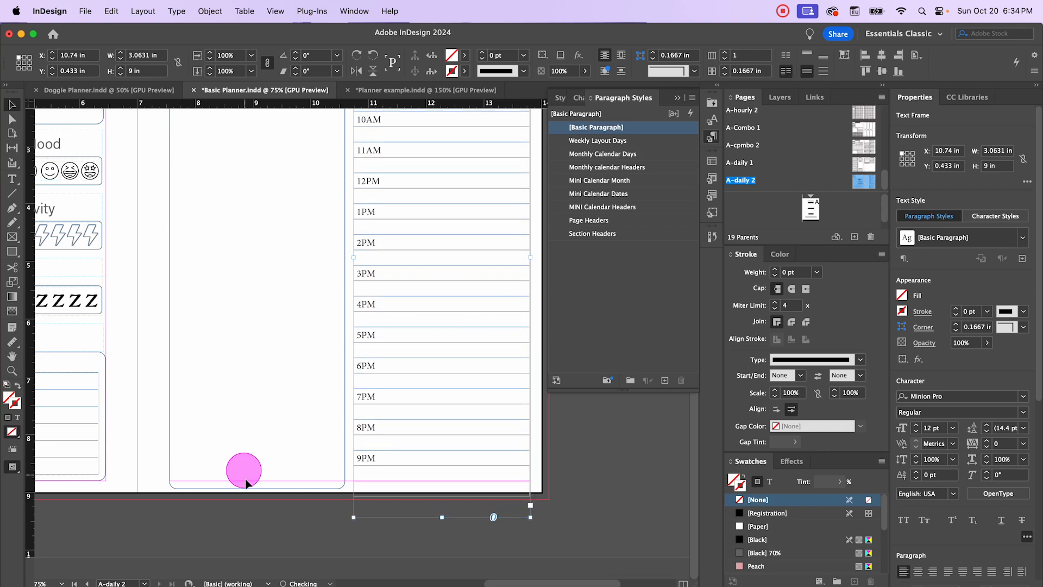
- Resize the TO-DO'S box to span from the schedule table's top line to the bottom margin, and check the spread in preview
left_click(251, 490)
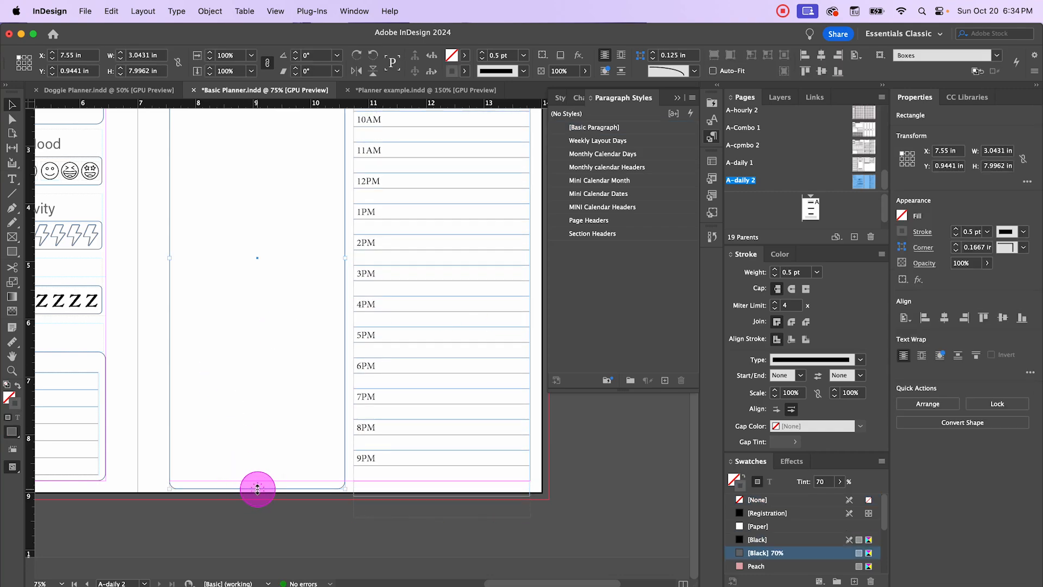
left_click_drag(258, 489, 260, 481)
scroll(278, 440, "up", 5)
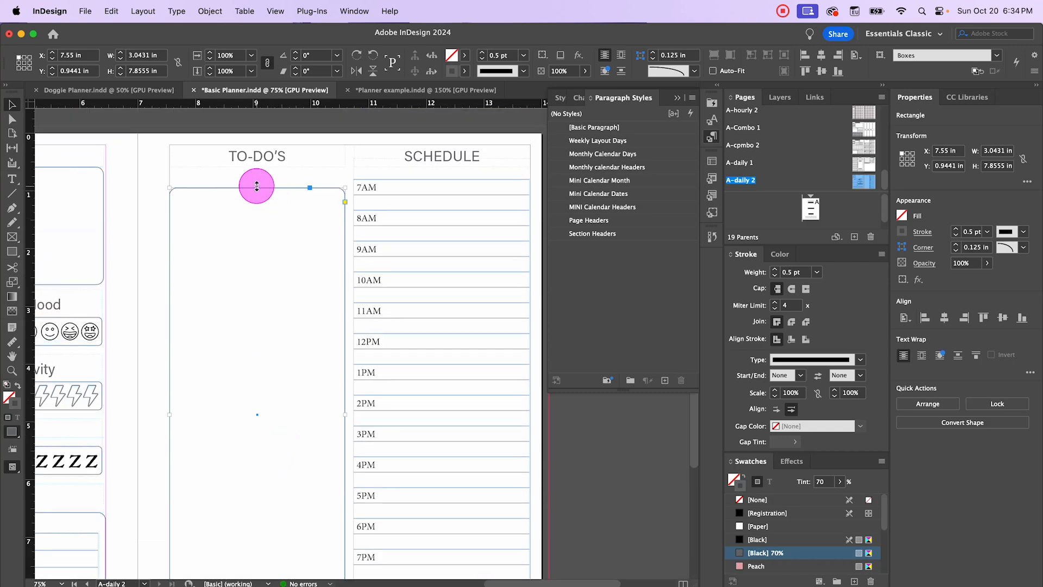
left_click_drag(257, 185, 257, 180)
left_click(613, 449)
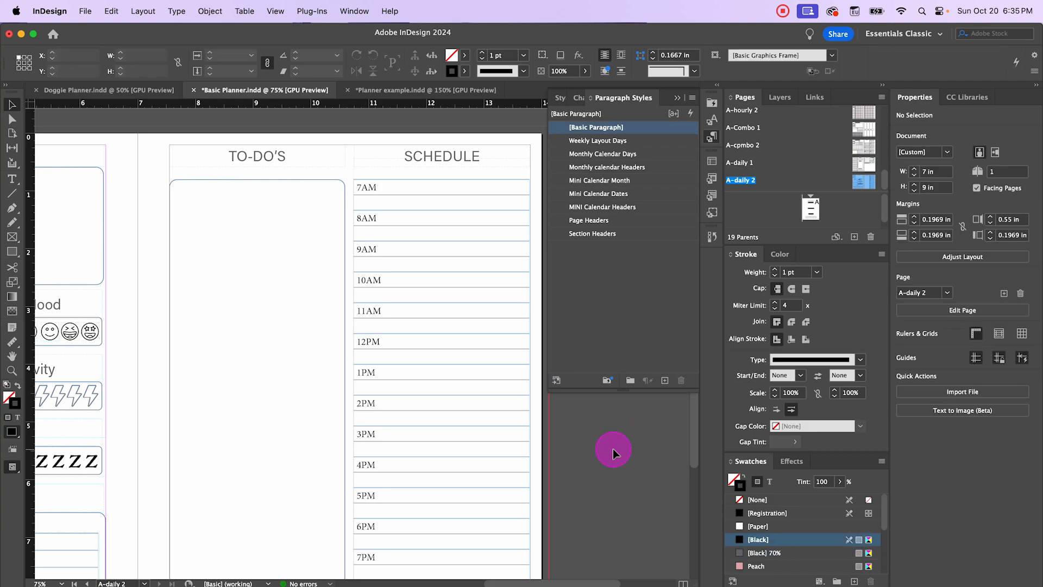
key("super+minus")
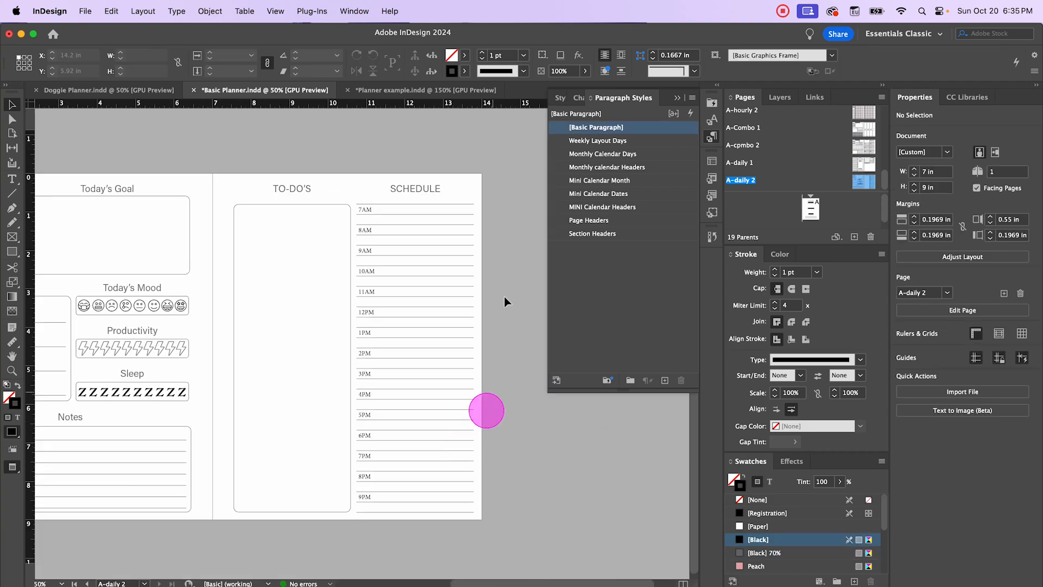
- Draw a small text frame about 0.33 by 0.29 in inside the upper-left corner of the TO-DO'S box
scroll(268, 226, "left", 3)
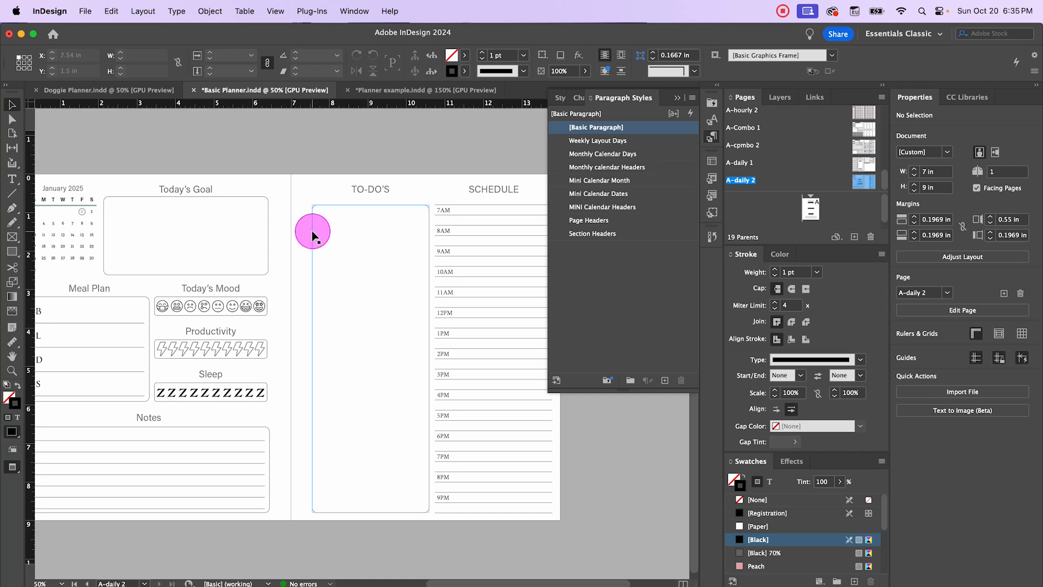
scroll(337, 246, "left", 5)
scroll(337, 247, "right", 8)
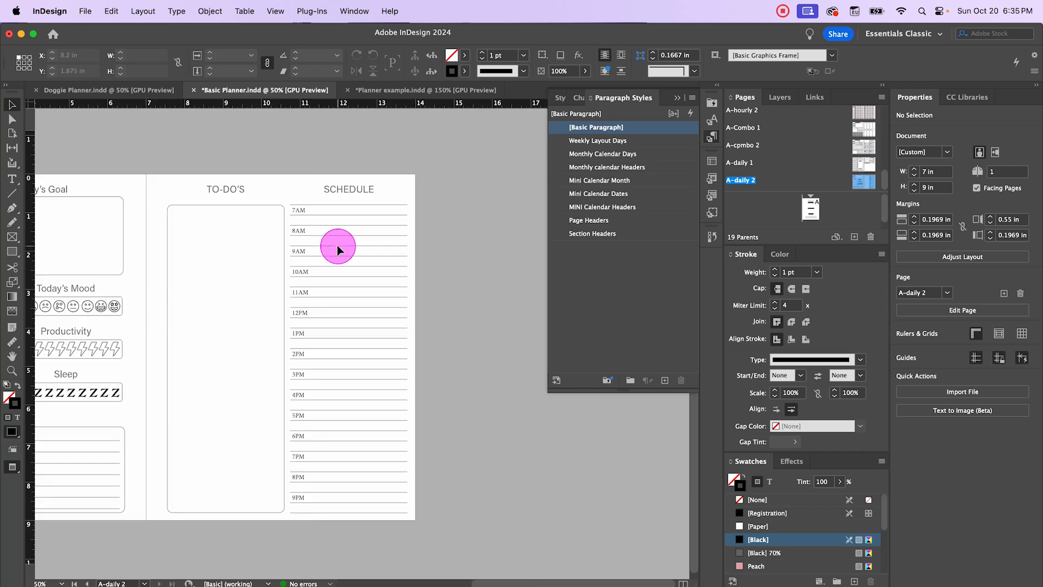
scroll(201, 243, "up", 1)
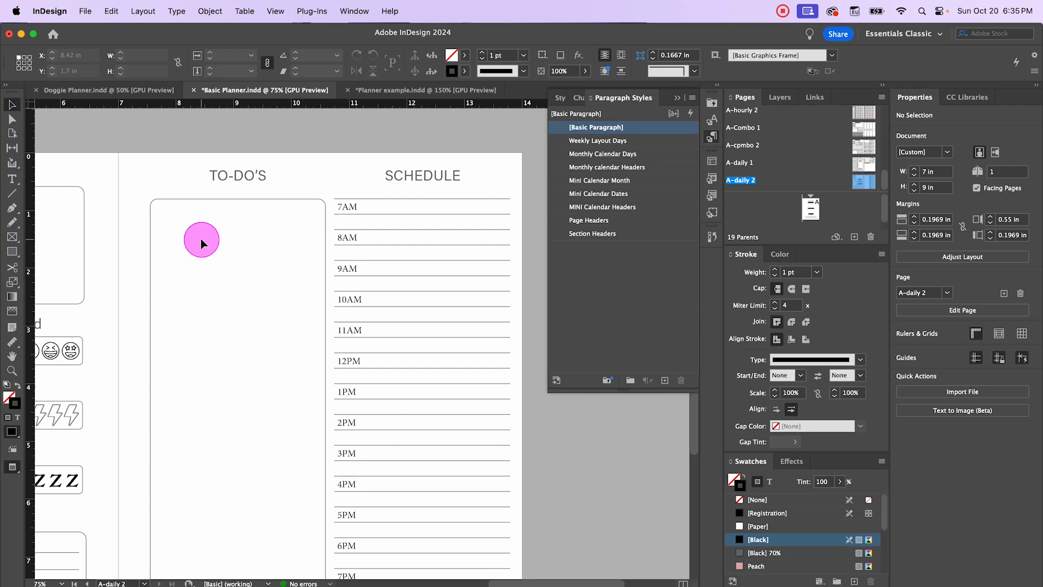
left_click_drag(316, 130, 385, 134)
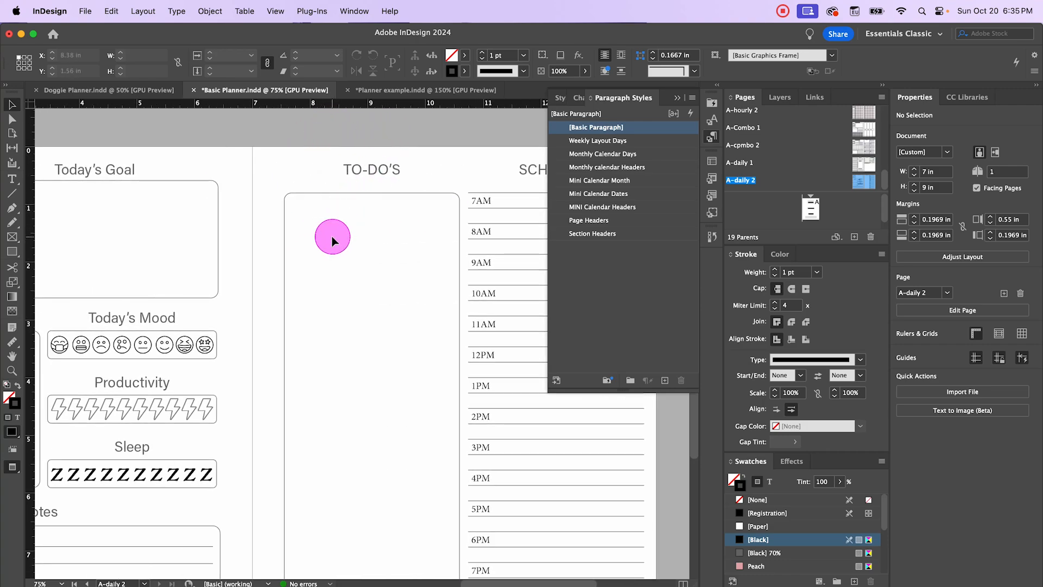
scroll(331, 236, "up", 1)
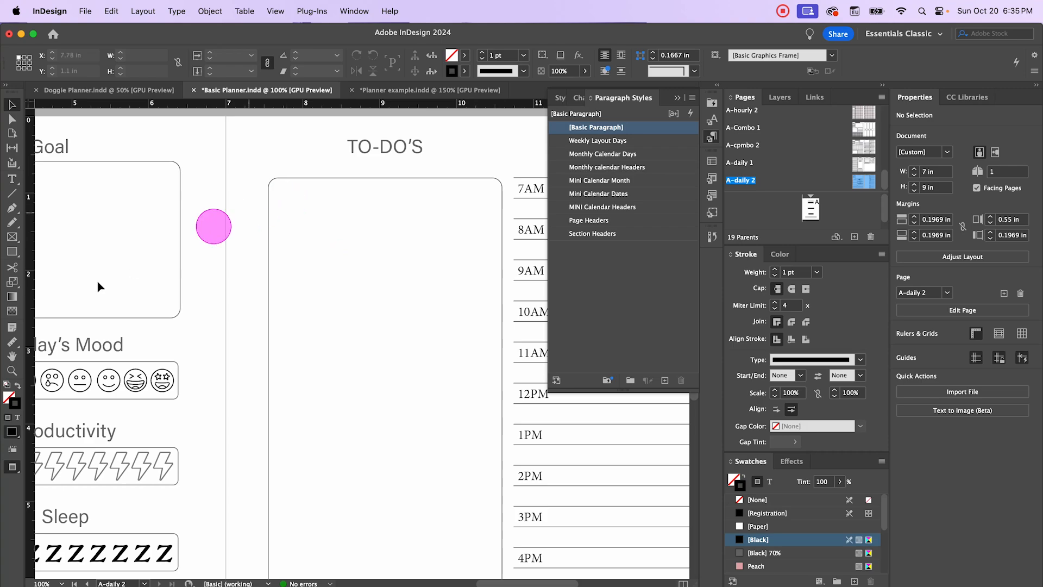
left_click(12, 181)
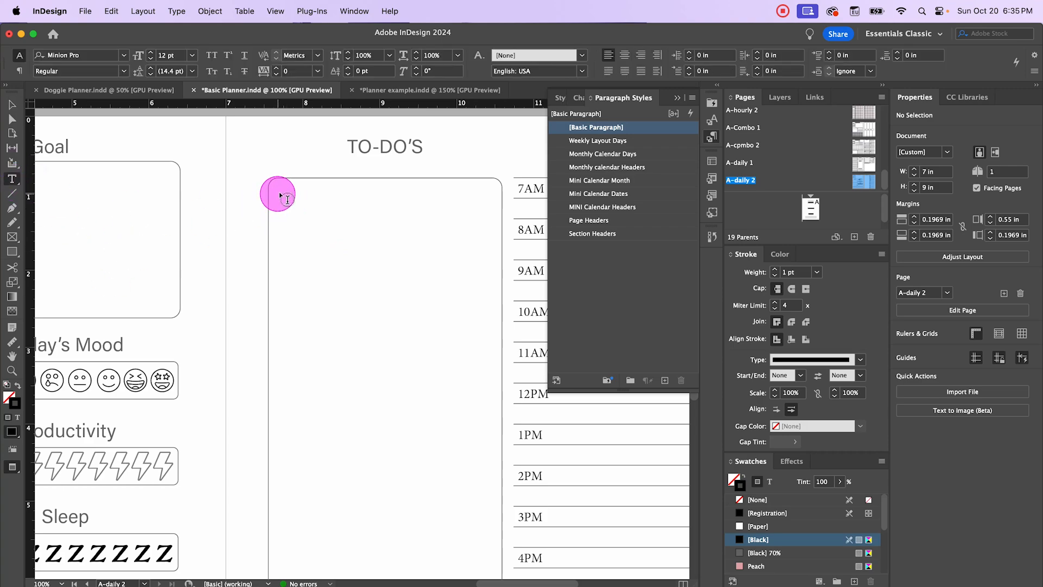
left_click_drag(281, 191, 306, 215)
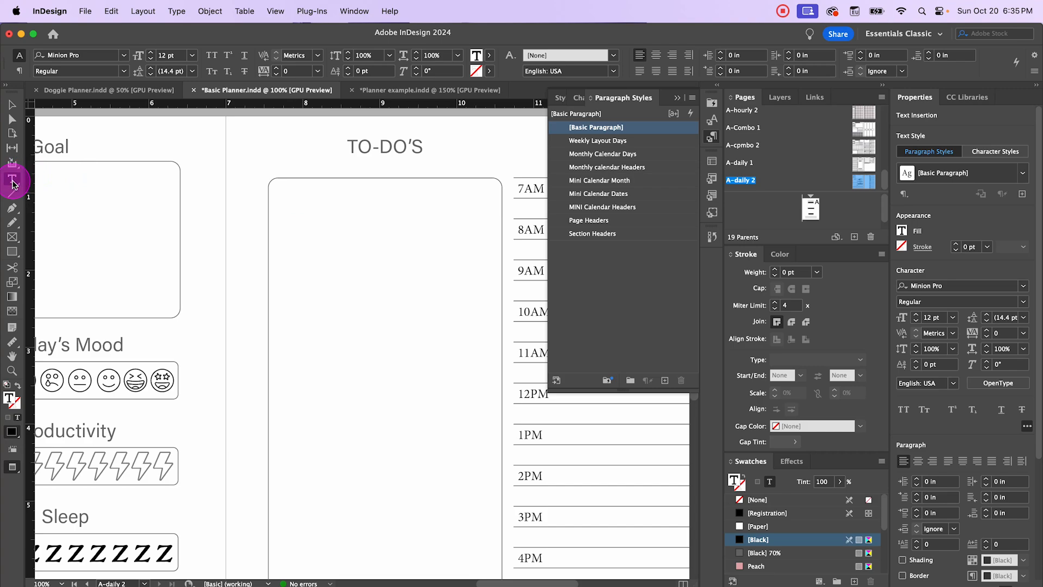
left_click(290, 205)
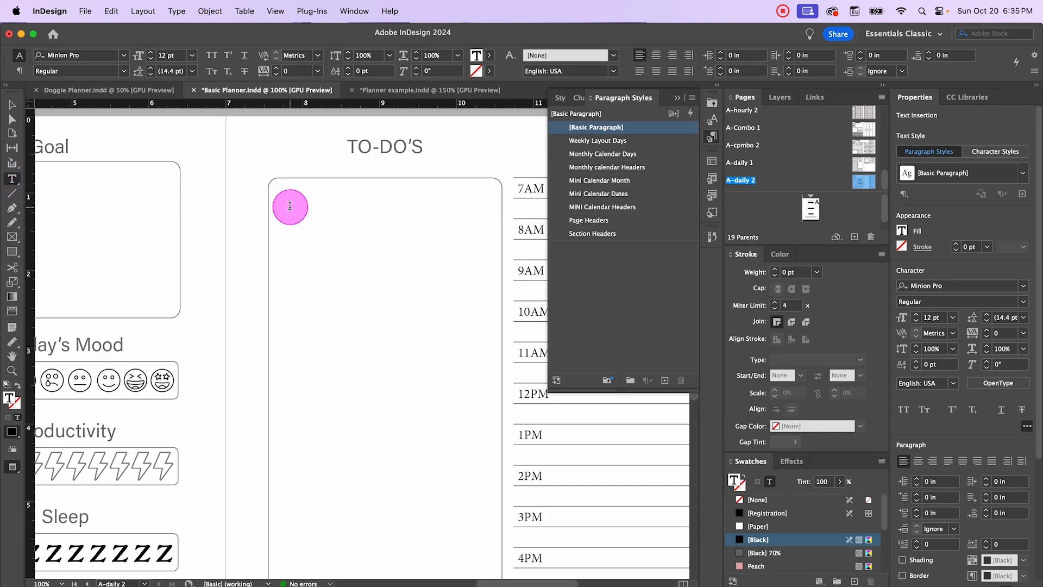
- Insert the Minion Pro empty square checkbox glyph into the small text frame in the TO-DO'S box
left_click(223, 6)
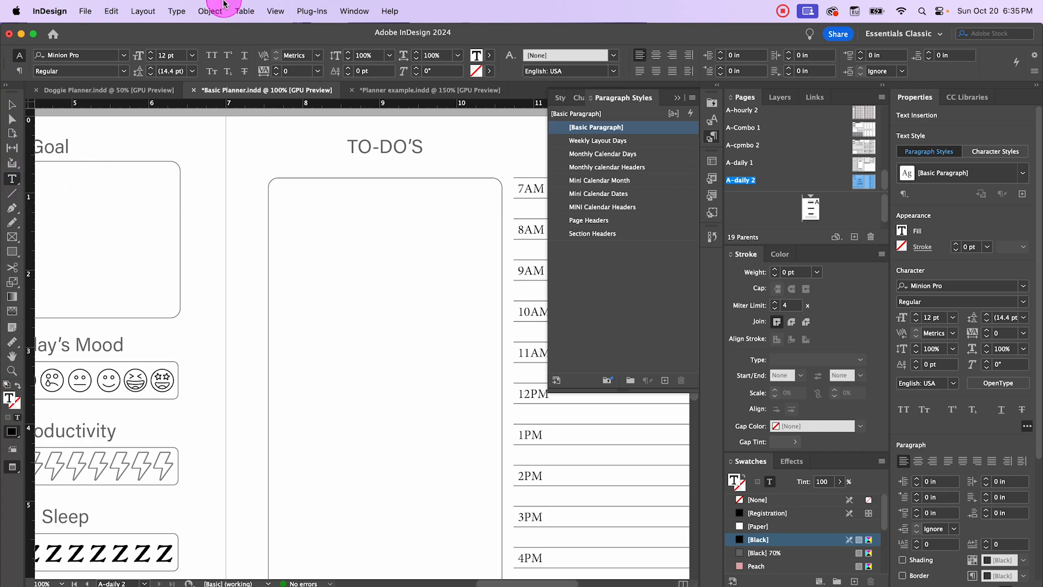
left_click(177, 13)
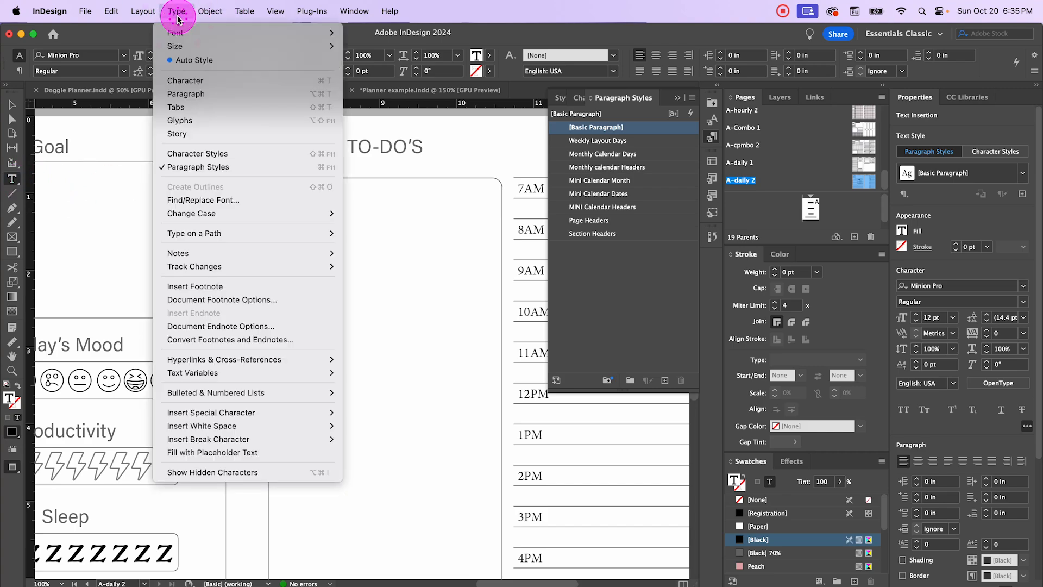
left_click(198, 120)
scroll(446, 312, "down", 10)
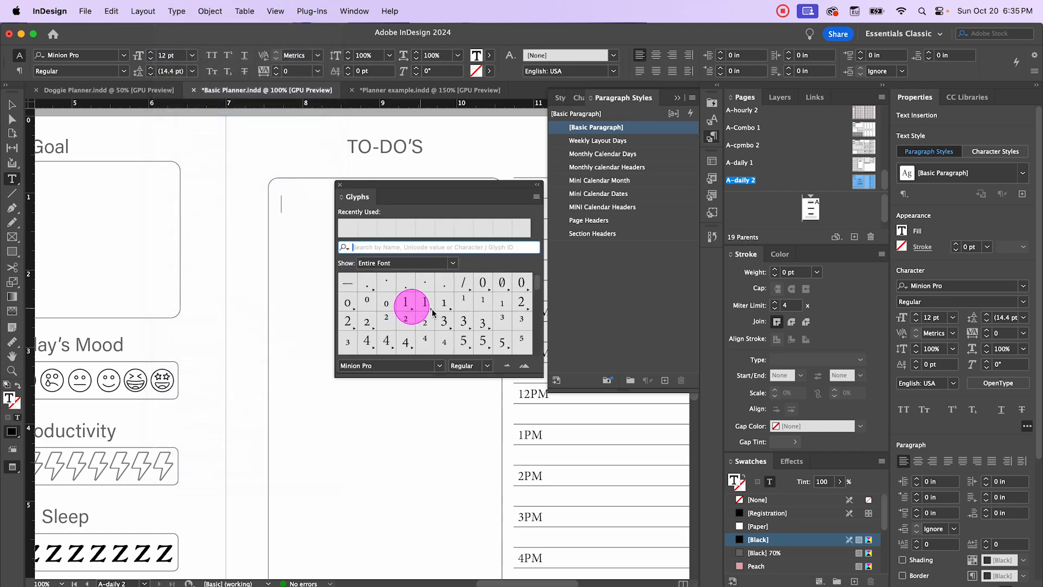
scroll(433, 313, "down", 15)
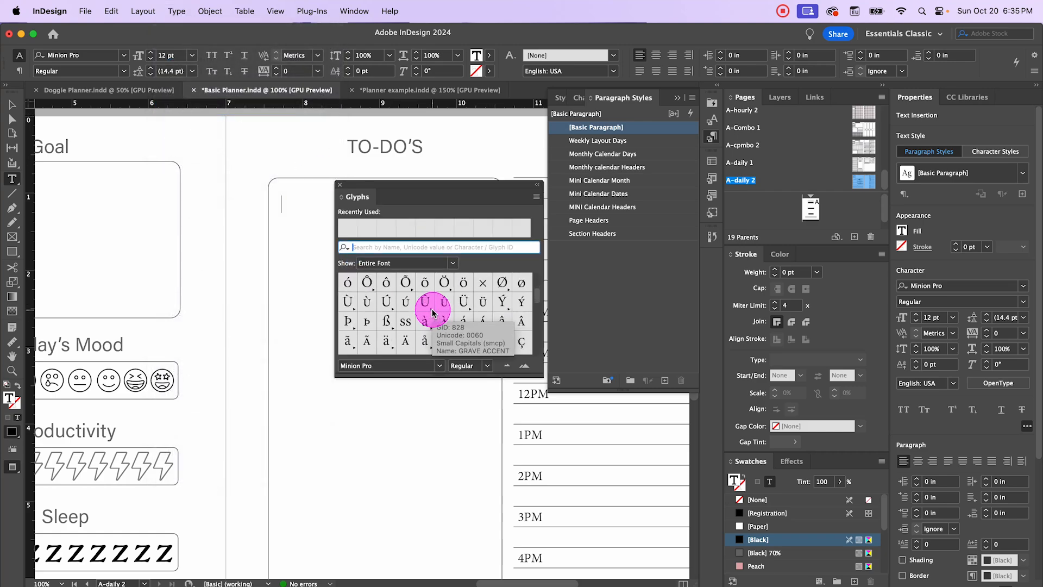
scroll(433, 313, "down", 20)
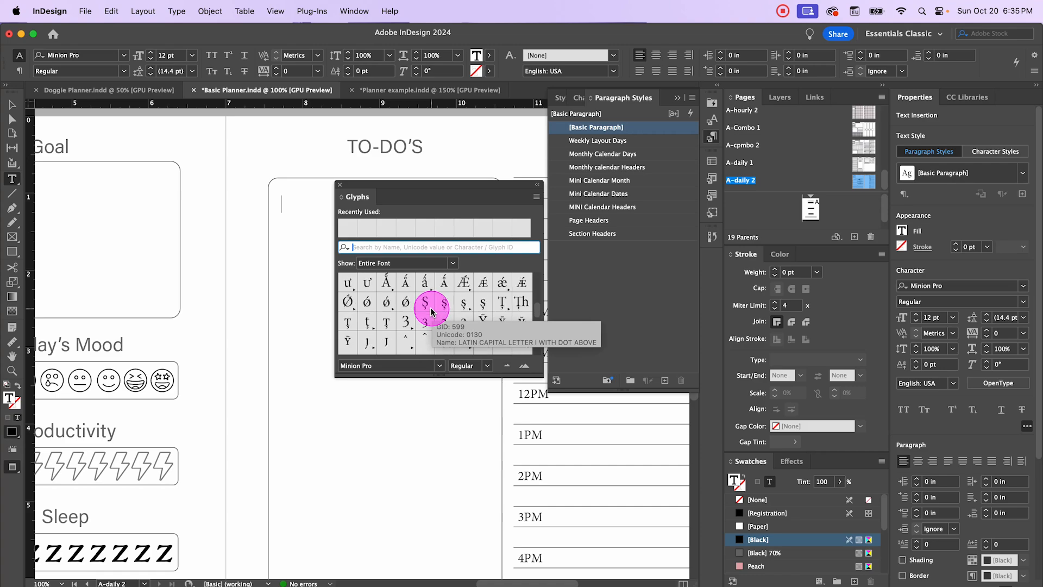
scroll(433, 312, "down", 20)
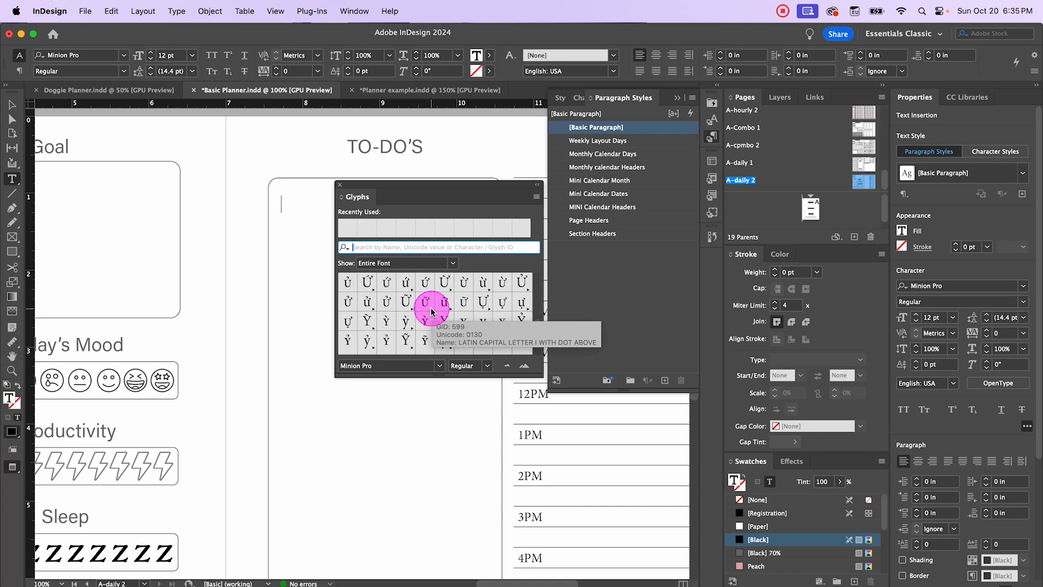
scroll(433, 313, "down", 20)
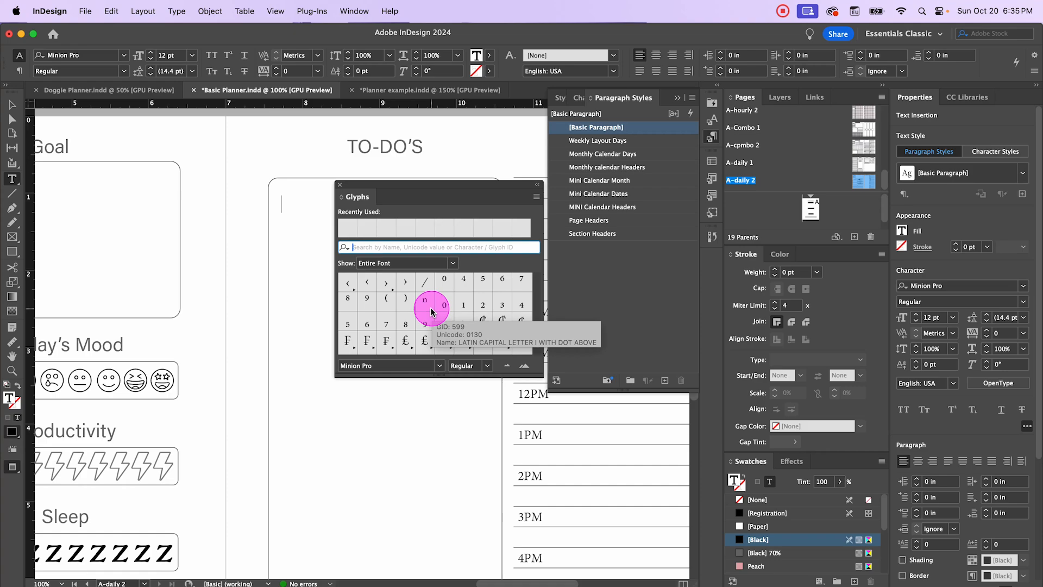
scroll(433, 313, "down", 10)
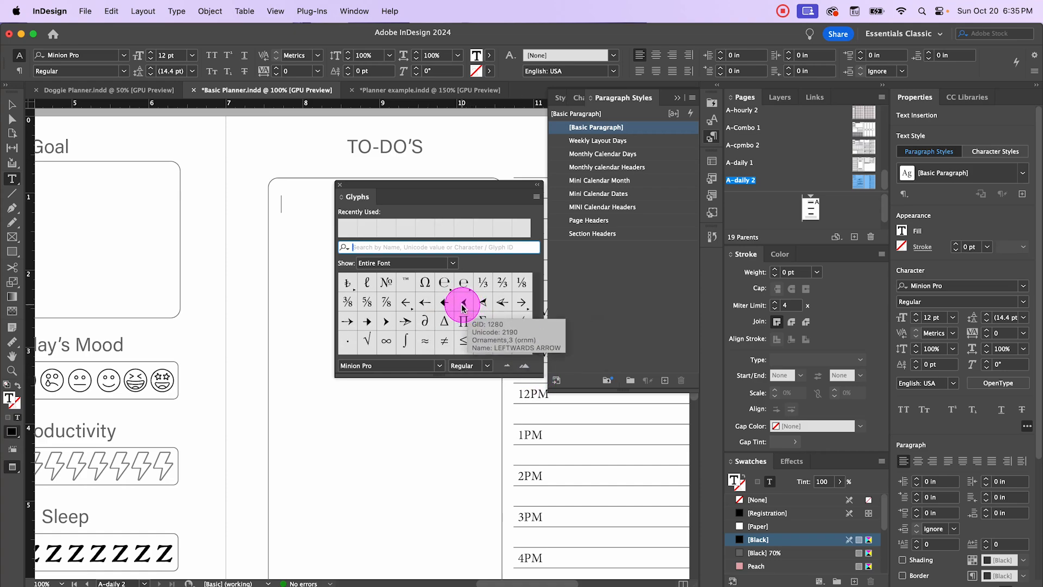
scroll(468, 326, "down", 2)
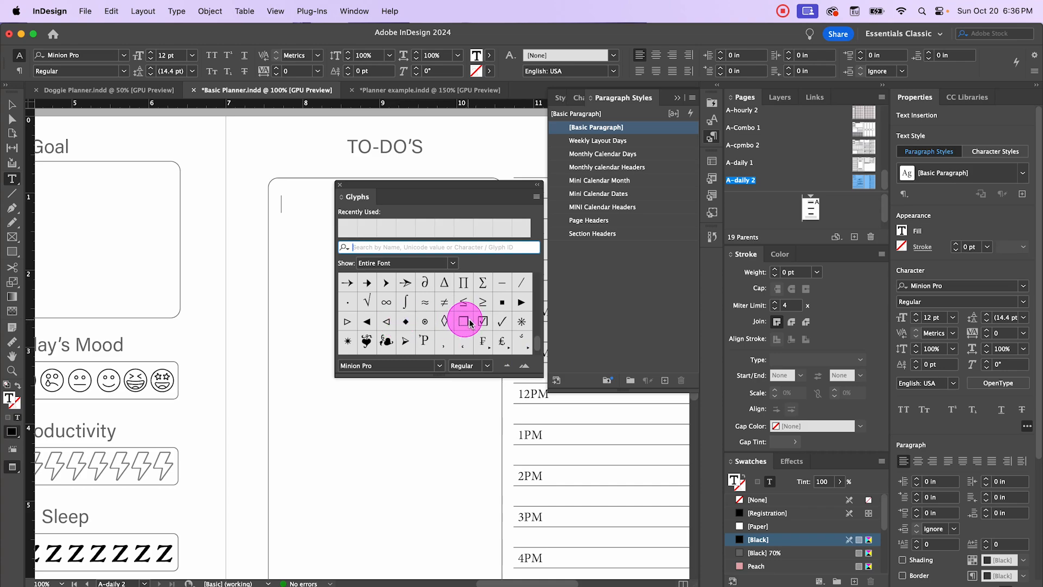
scroll(437, 333, "down", 5)
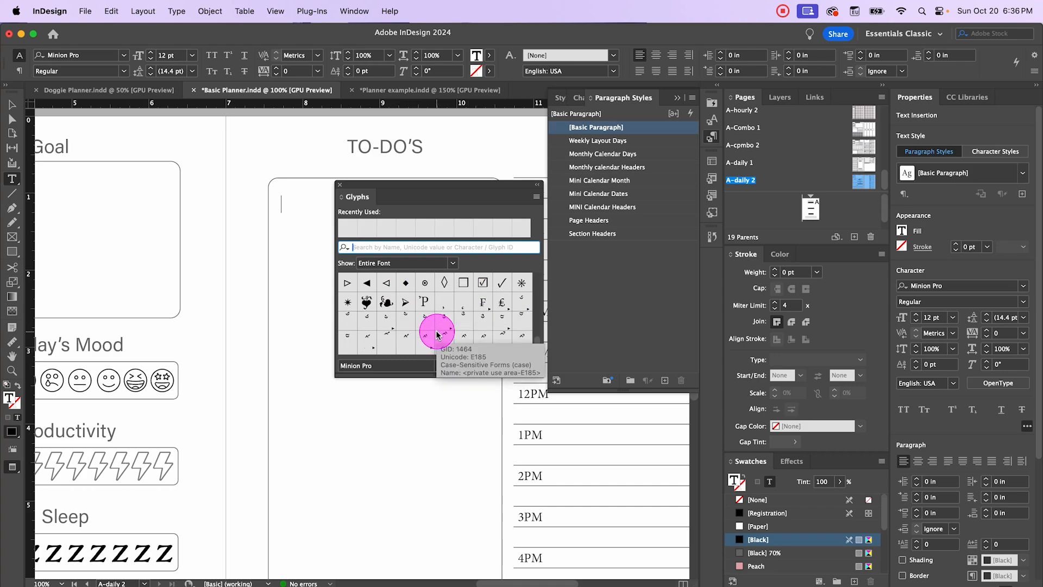
scroll(438, 334, "up", 4)
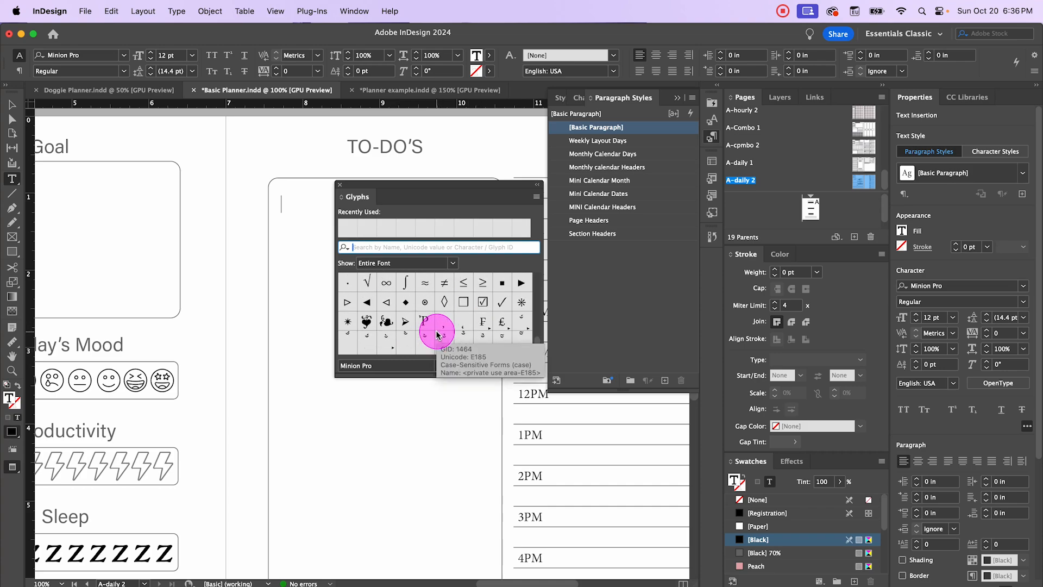
left_click(464, 302)
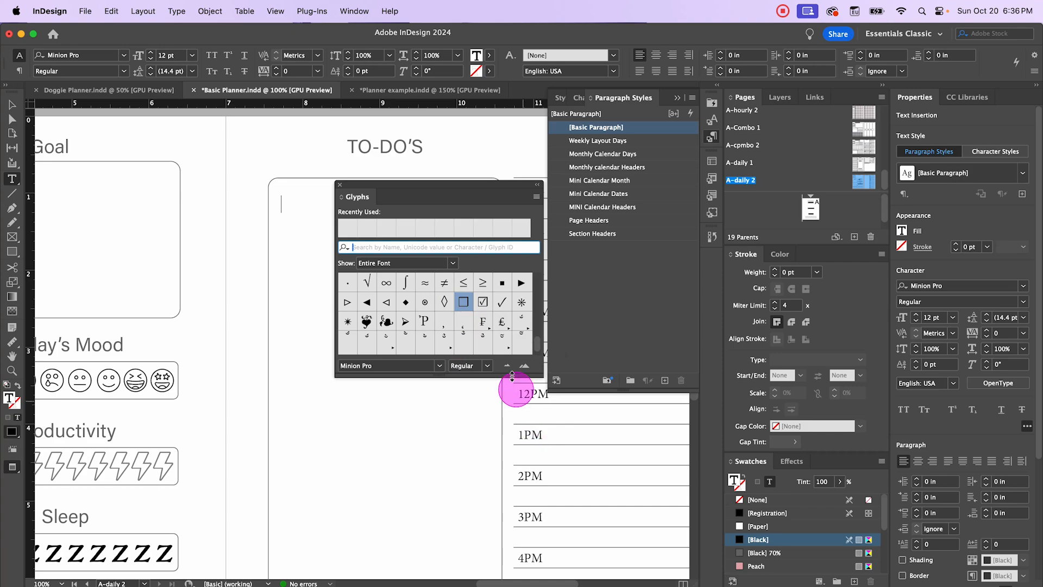
double_click(463, 305)
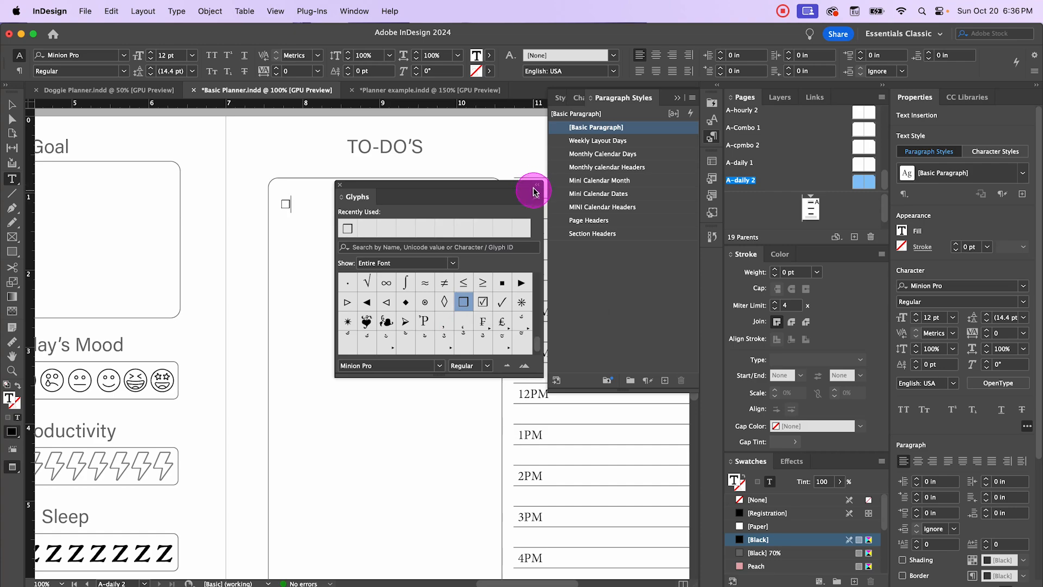
left_click(341, 187)
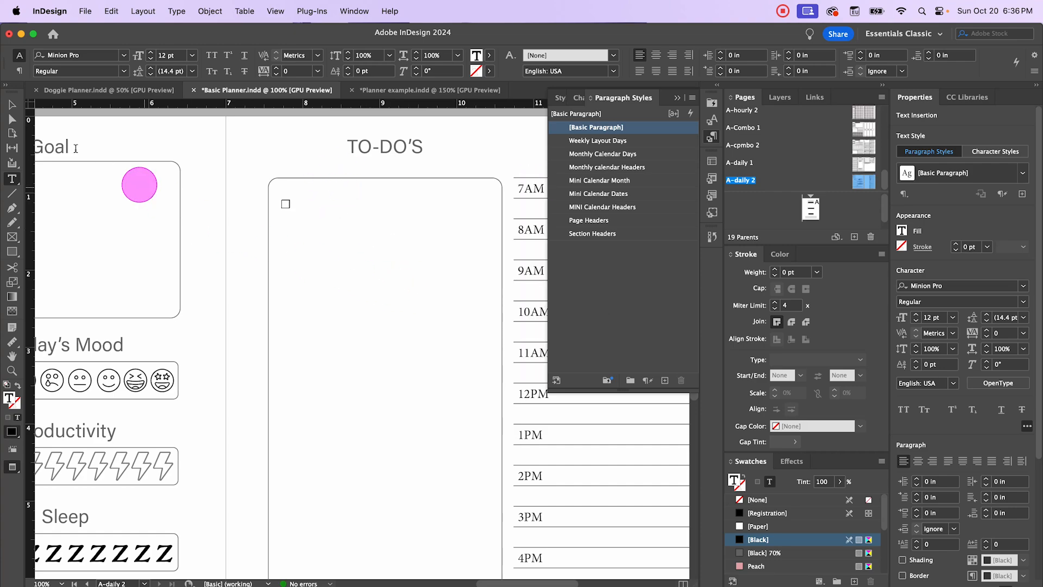
- Set the checkbox glyph's font size to 20 pt
left_click(11, 104)
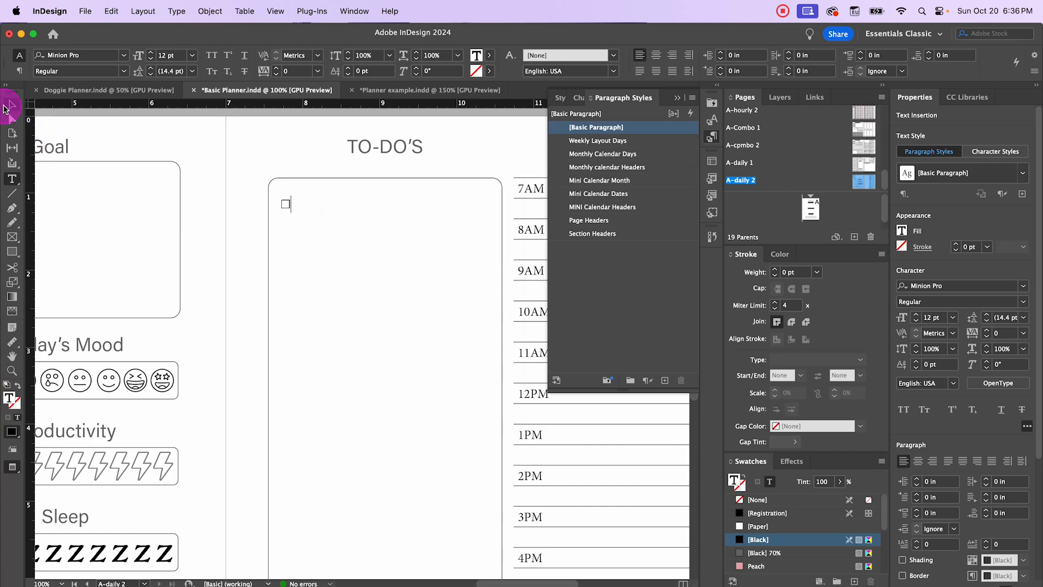
double_click(289, 202)
left_click_drag(289, 203, 268, 207)
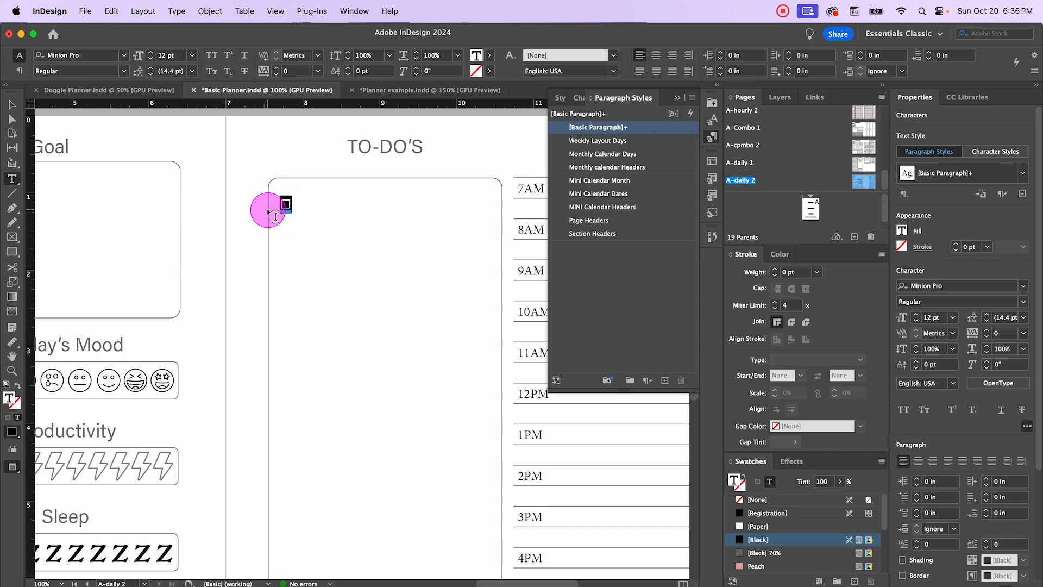
left_click(944, 350)
left_click(917, 315)
left_click(917, 315)
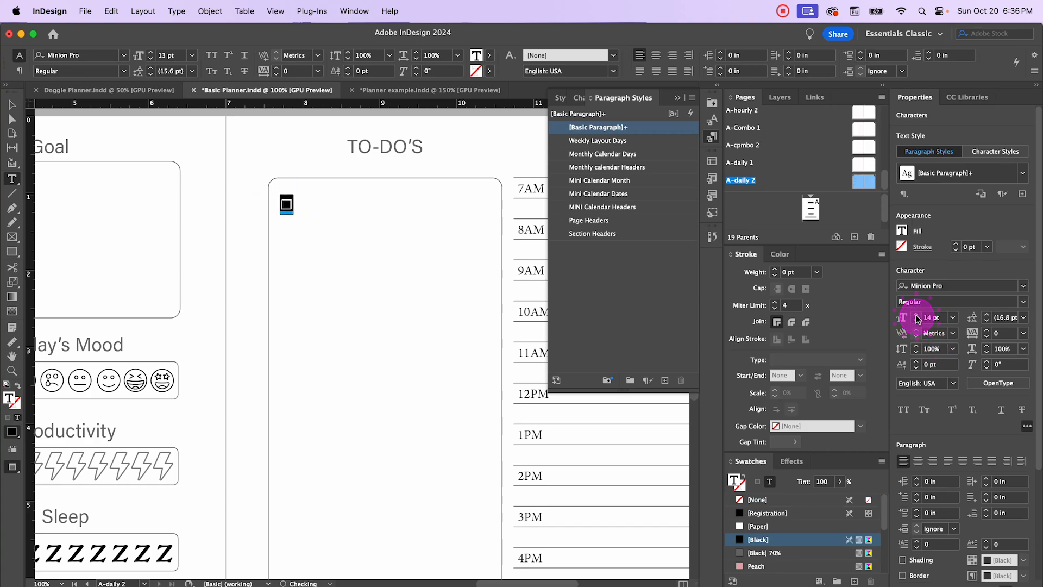
left_click(396, 253)
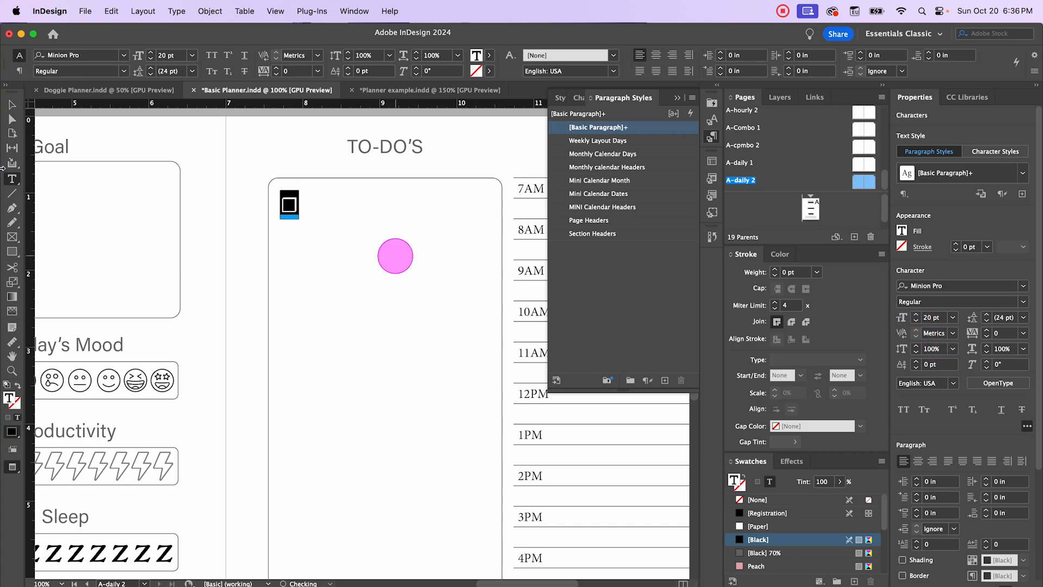
- Duplicate the checkbox frame straight down to about Y 1.41 in, keeping it aligned at X 7.71 in
left_click(12, 105)
left_click(253, 252)
left_click(289, 203)
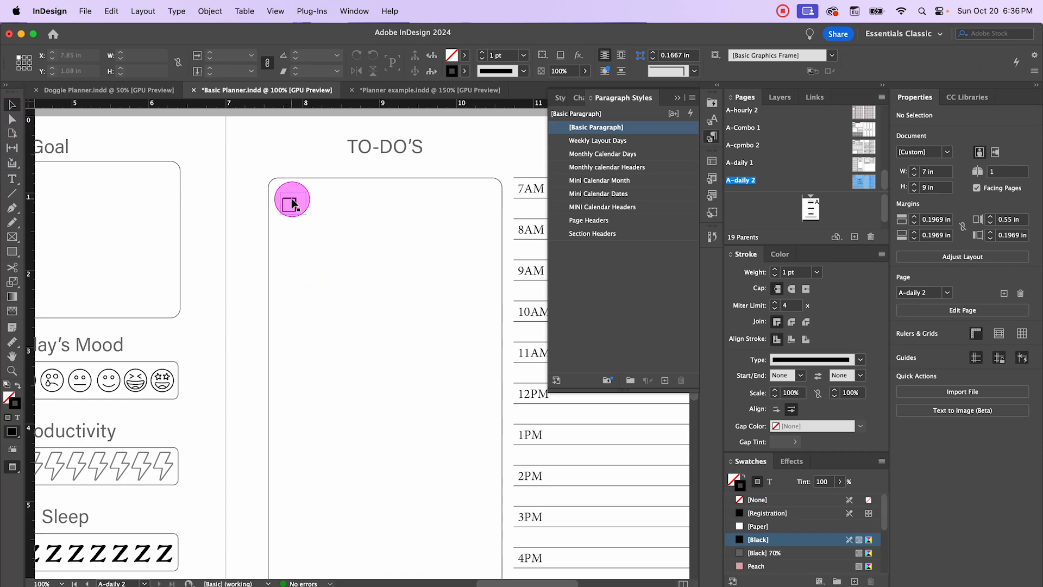
left_click(291, 203)
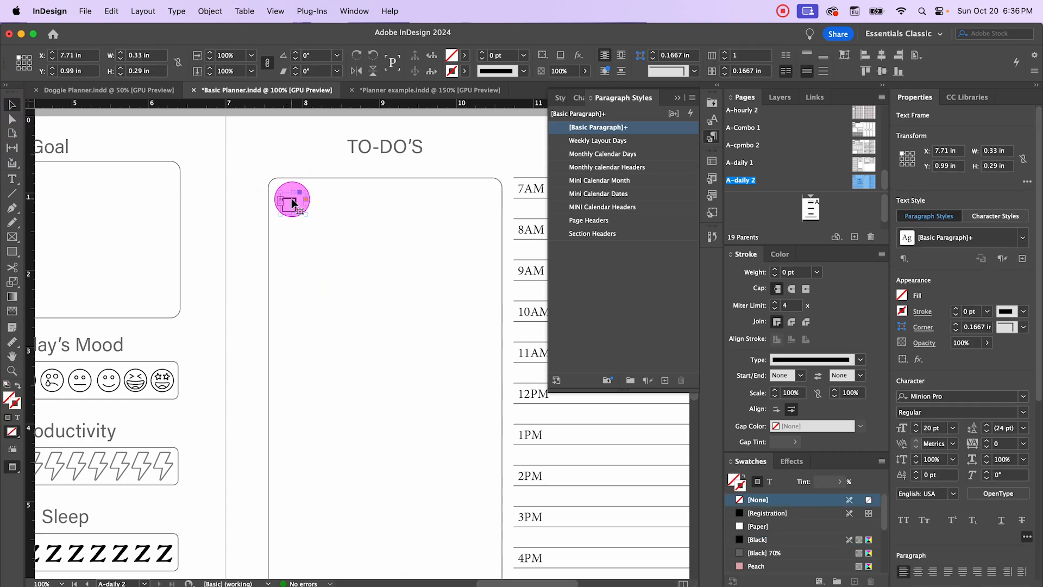
left_click_drag(292, 225, 291, 235)
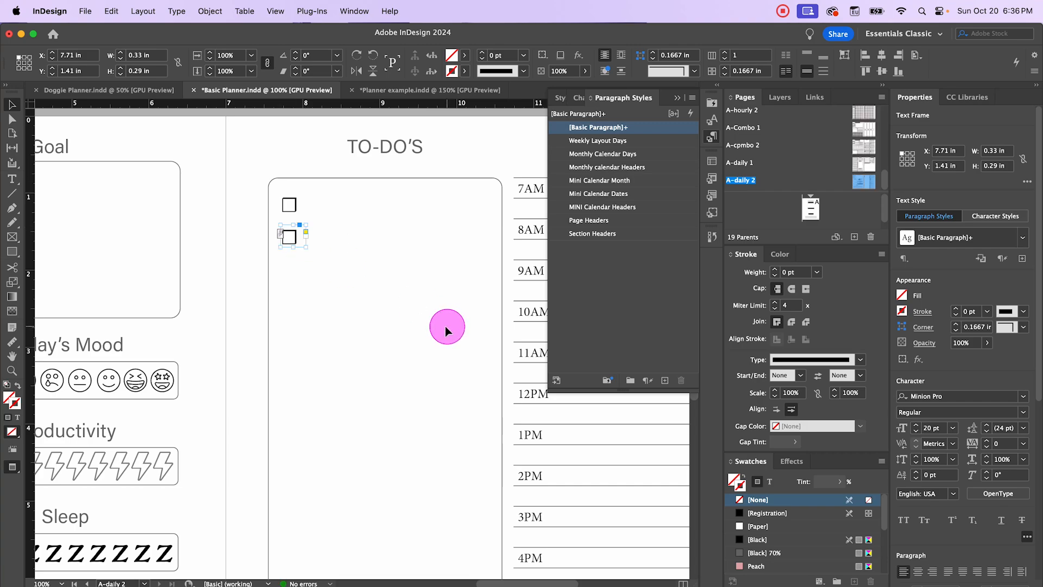
- Step and repeat the second checkbox 10 times with a 0.42 in vertical and 0 in horizontal offset
scroll(409, 322, "down", 1, "alt")
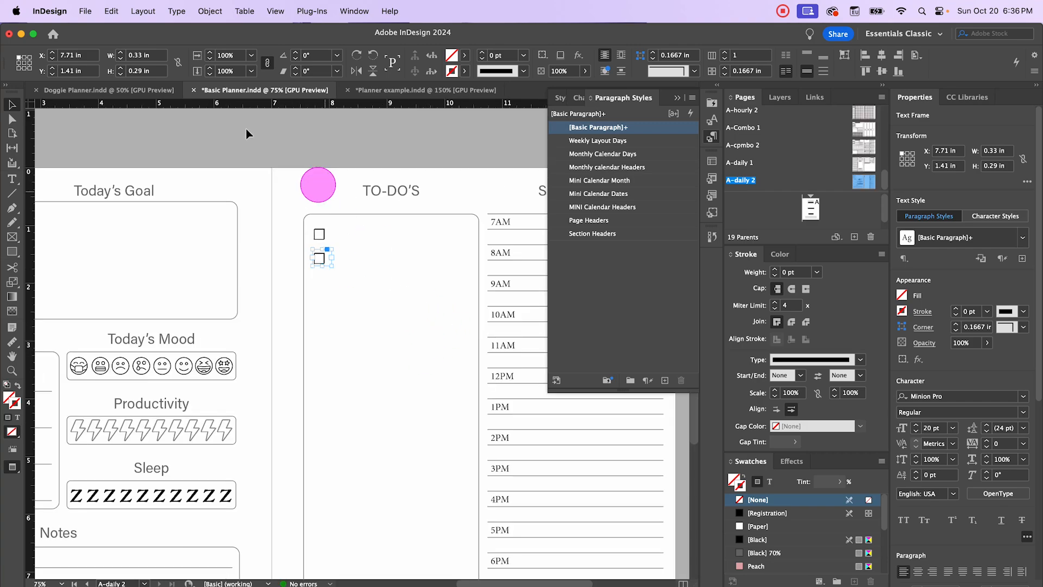
left_click(111, 12)
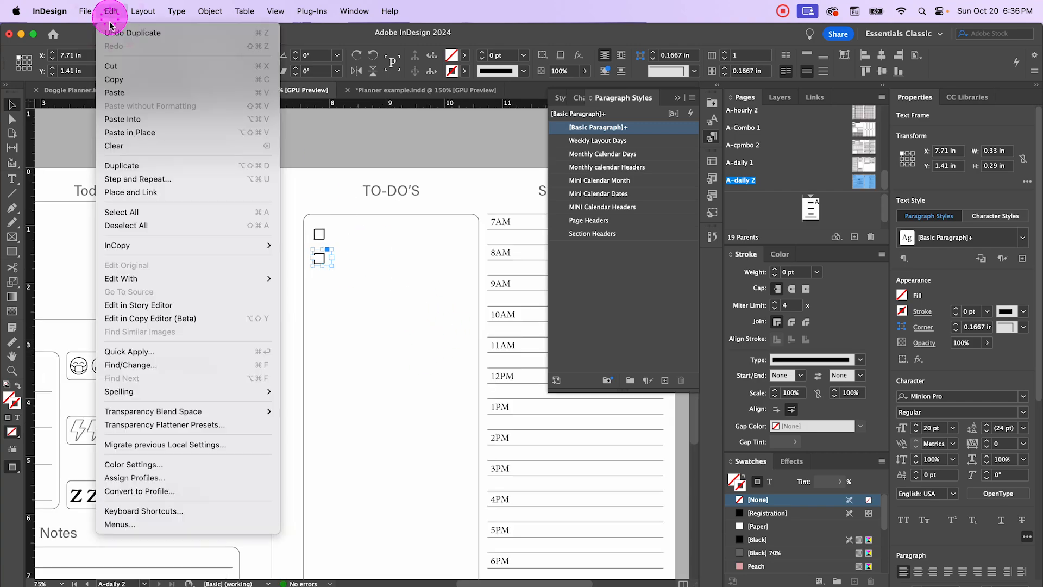
left_click(142, 179)
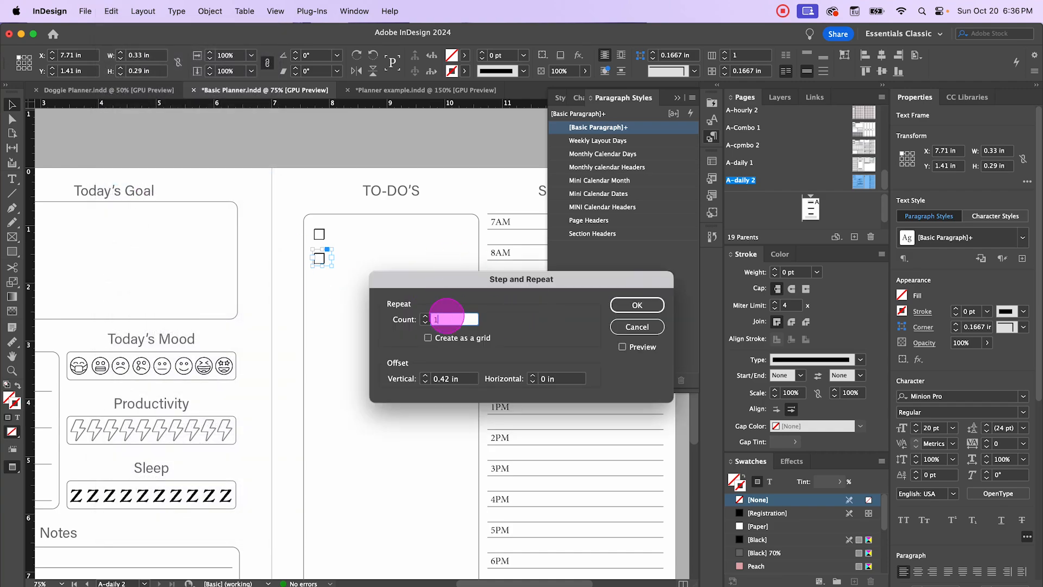
type("10")
left_click(636, 305)
scroll(358, 408, "down", 5)
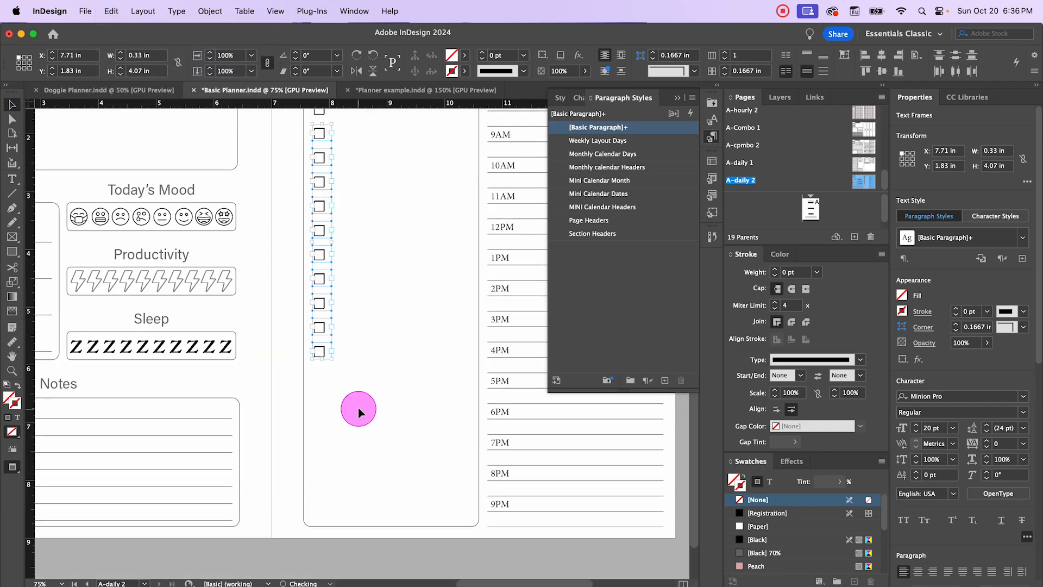
scroll(350, 380, "up", 1)
left_click(298, 298)
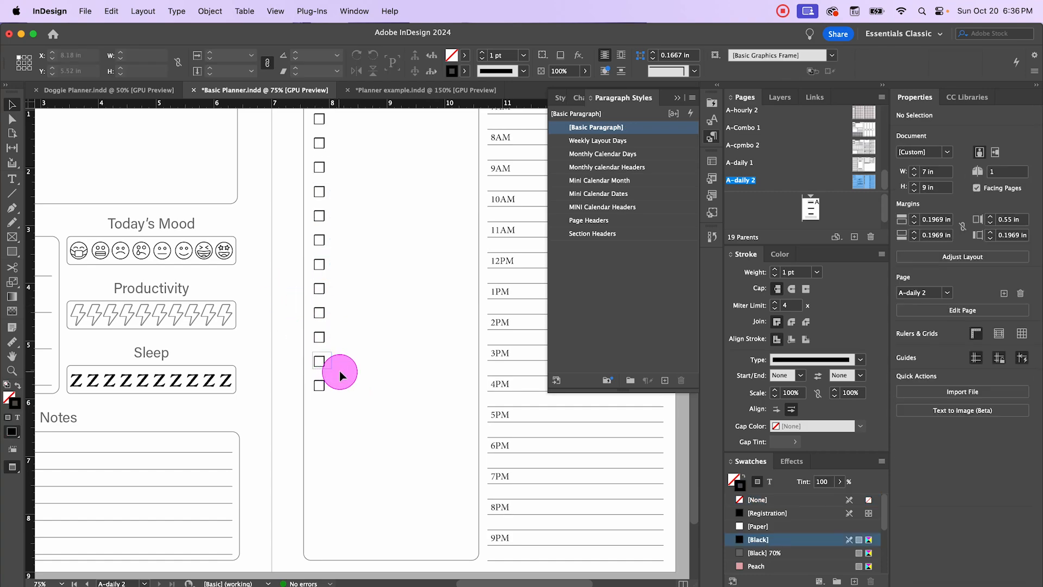
- Delete the two lowest checkboxes in the TO-DO'S column
scroll(339, 354, "up", 1)
left_click(320, 417)
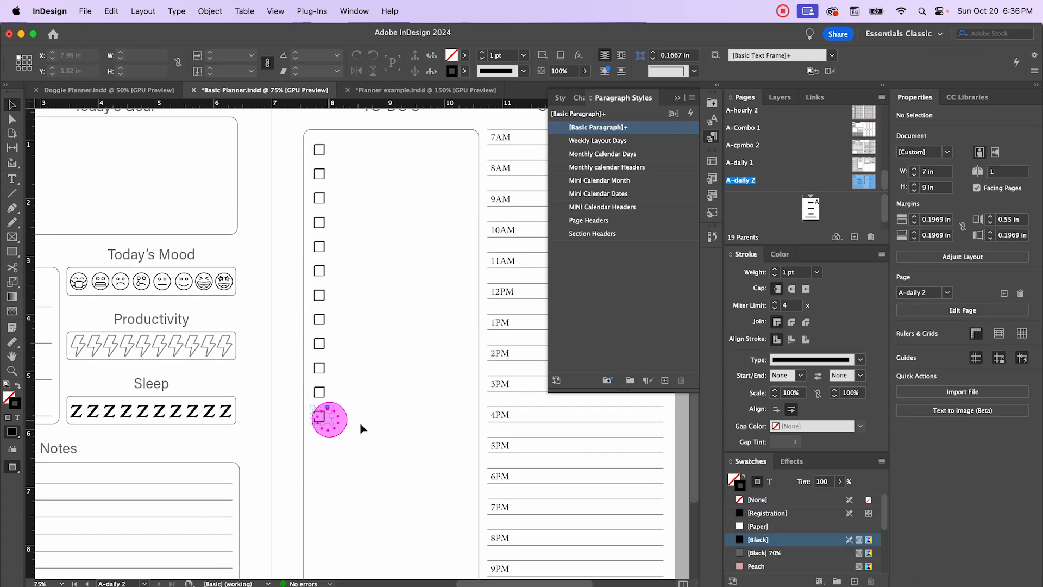
key("Delete")
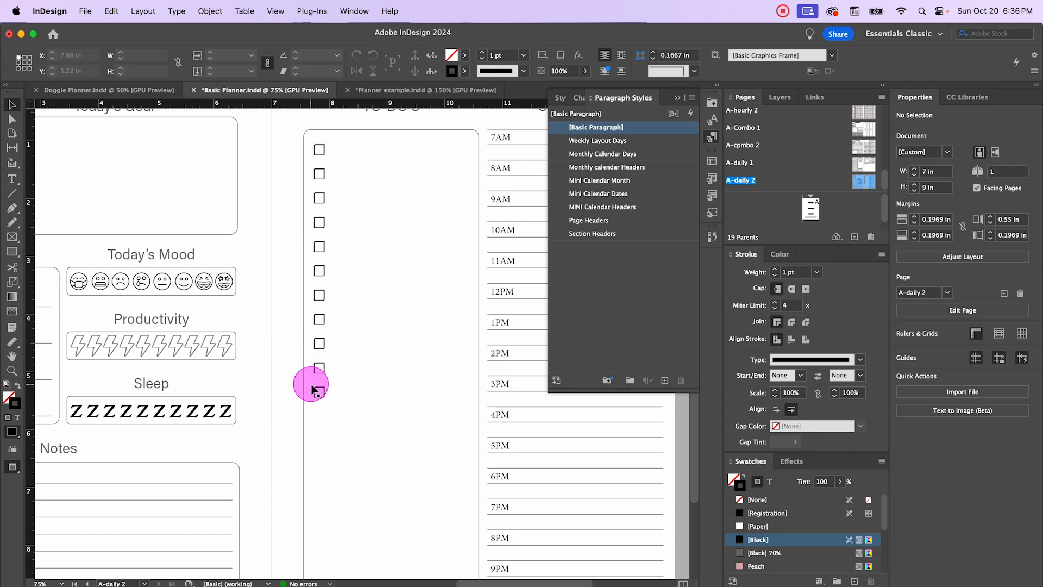
left_click(322, 391)
key("Delete")
- Draw a horizontal divider line about 3.04 in long across the TO-DO'S box below the last checkbox, at about Y 5.29 in
scroll(319, 378, "down", 2)
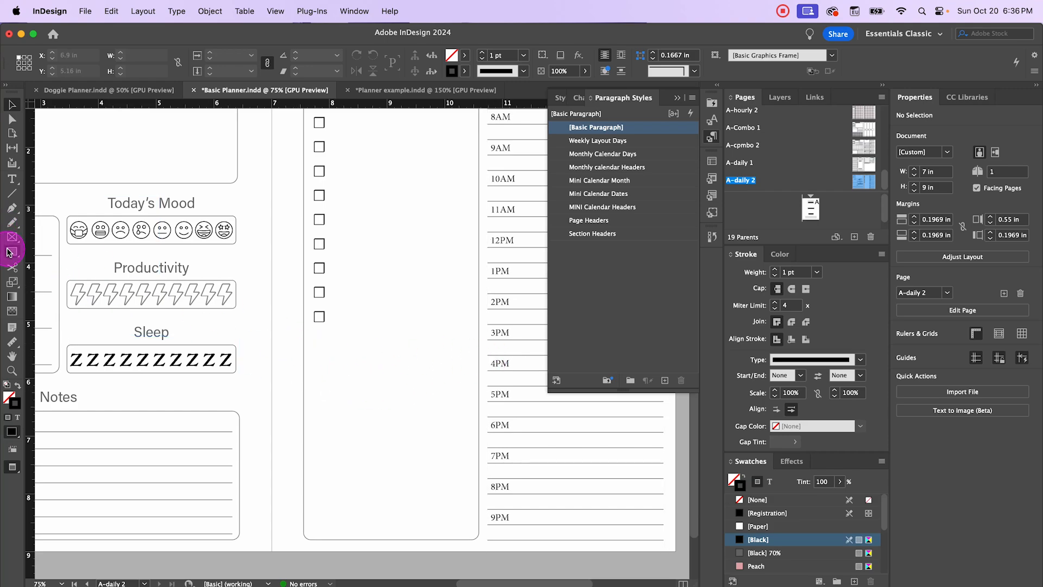
left_click(13, 197)
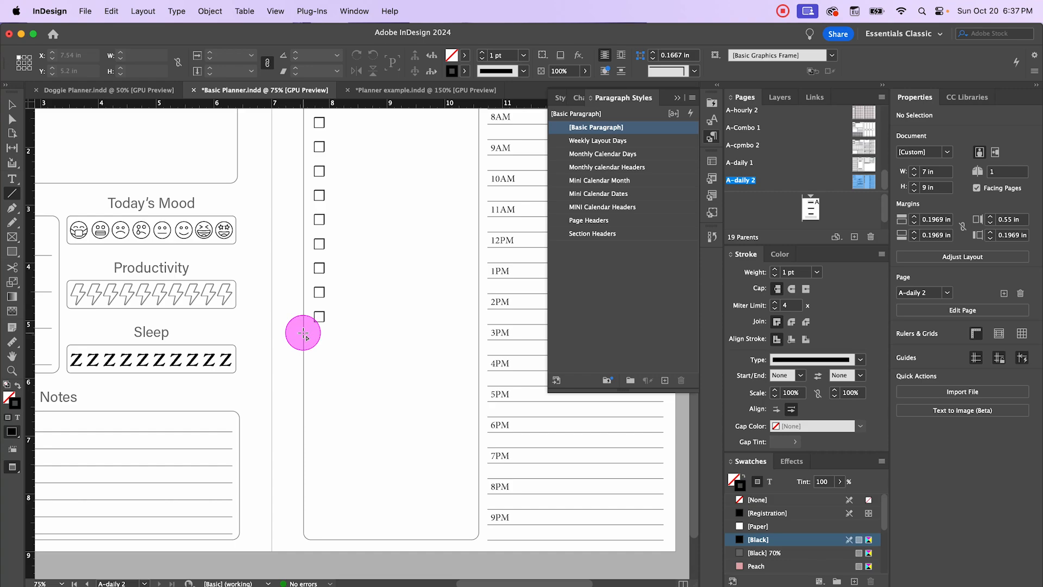
scroll(304, 336, "up", 2)
scroll(368, 352, "right", 3)
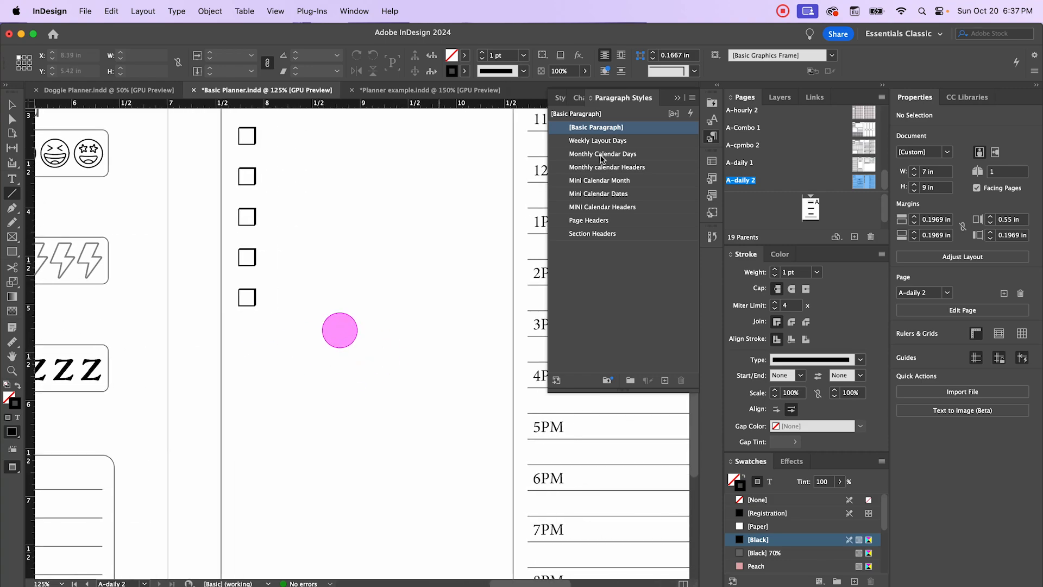
left_click(677, 97)
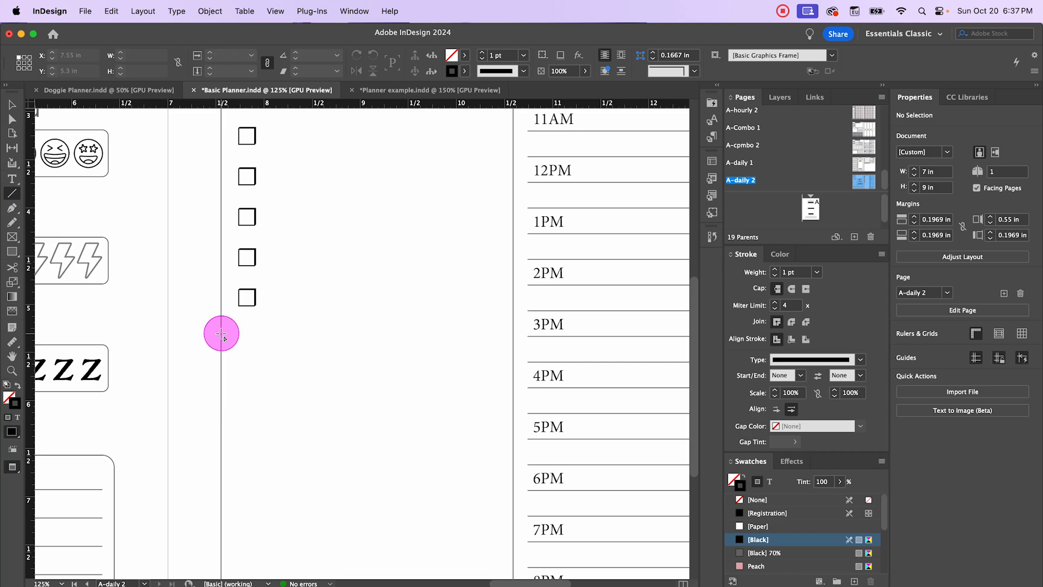
left_click_drag(220, 334, 513, 332)
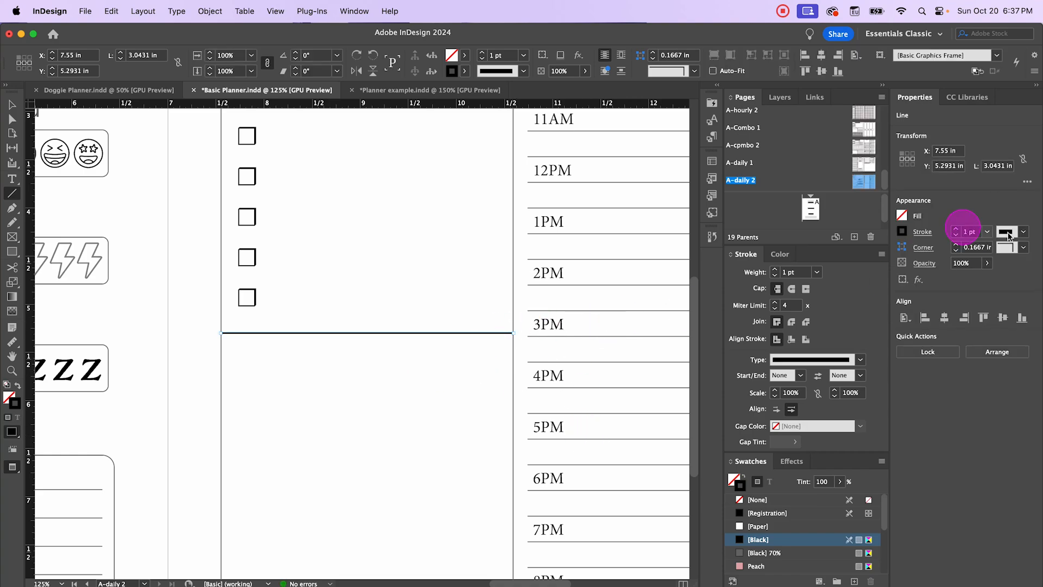
- Set the divider line's stroke to 0.5 pt in [Black] 70%, and deselect it
left_click(987, 233)
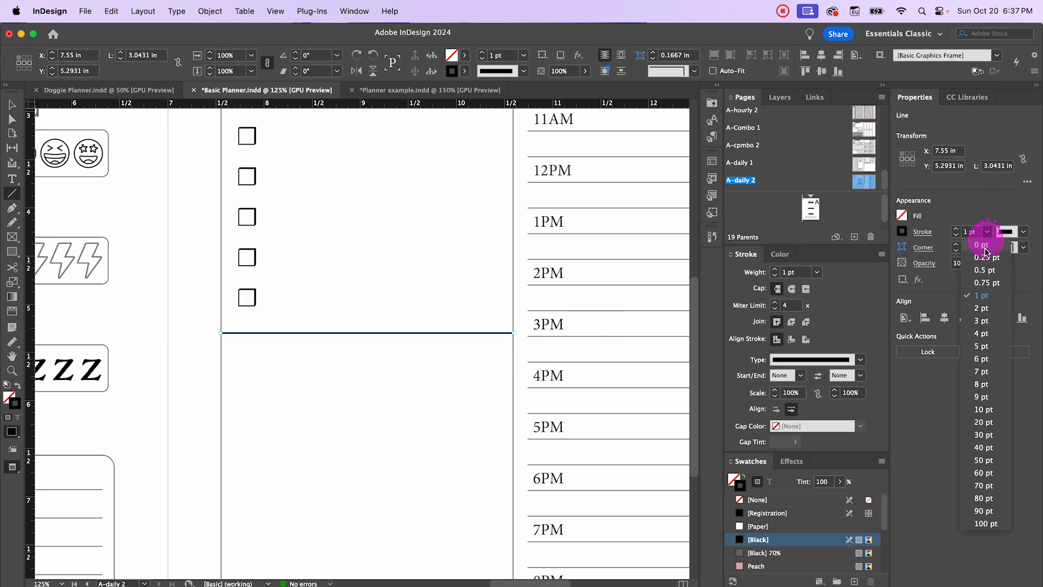
left_click(984, 251)
left_click(468, 71)
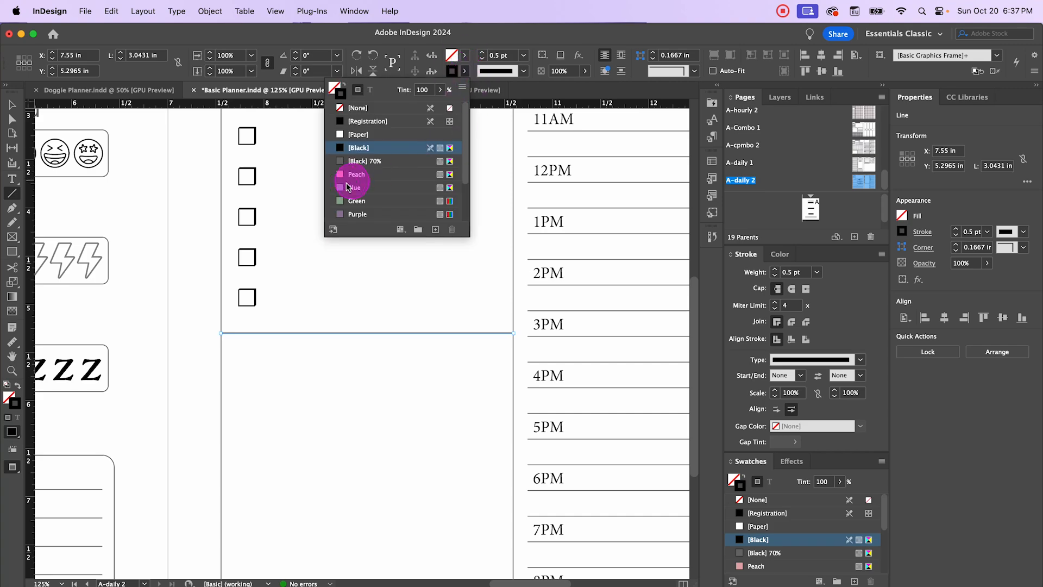
left_click(358, 161)
left_click(11, 104)
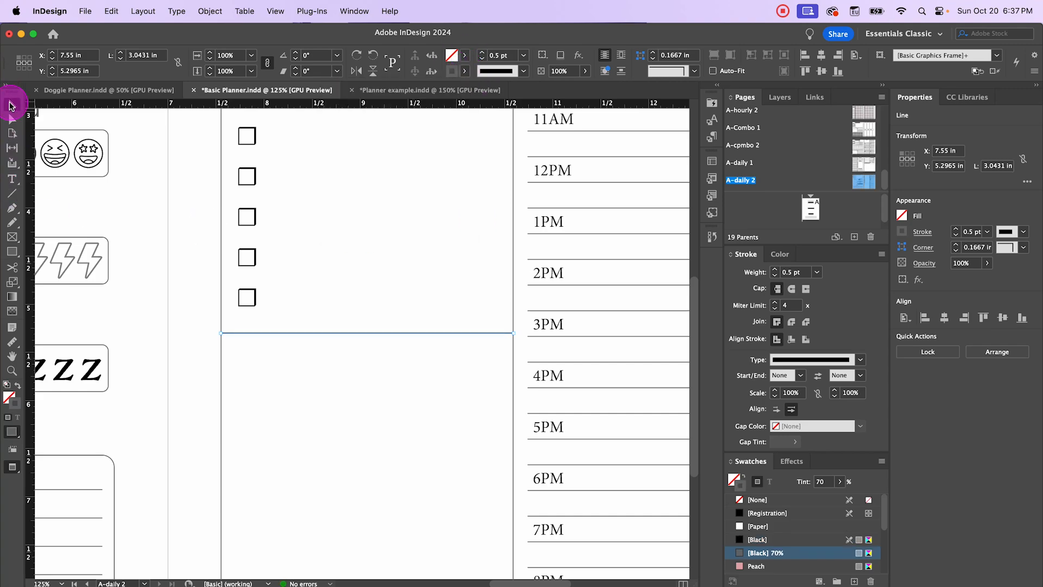
left_click(221, 319)
left_click(379, 358)
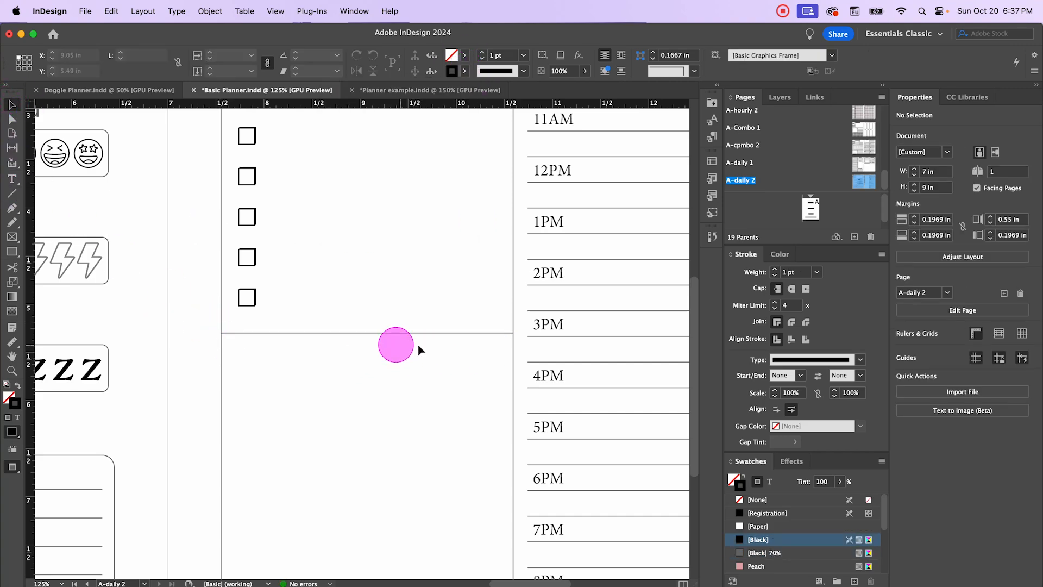
- Turn off preview mode to show frame edges and guides, and open the A-daily 1 parent spread
scroll(420, 348, "down", 3)
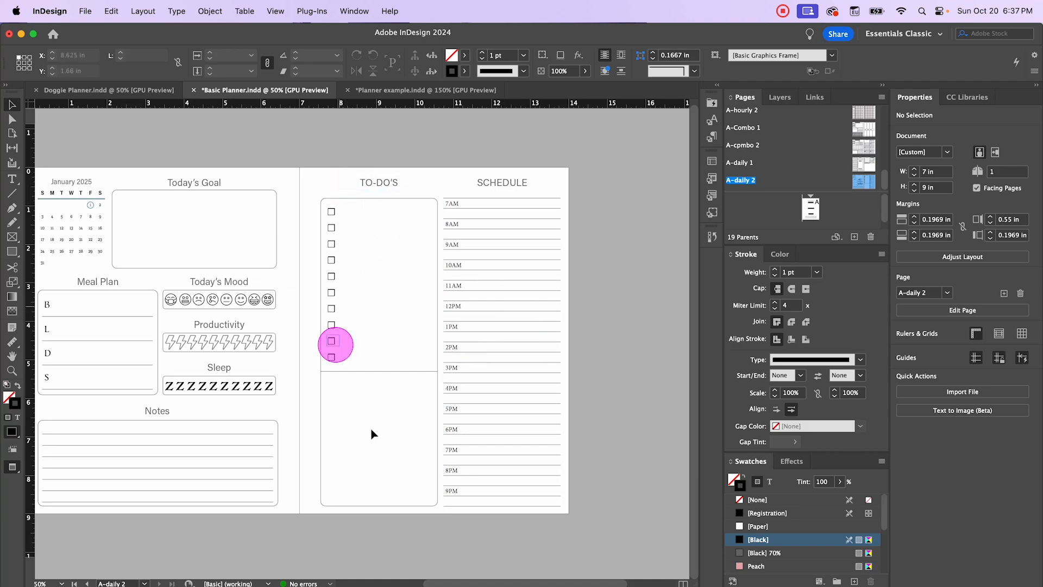
left_click_drag(603, 341, 645, 344)
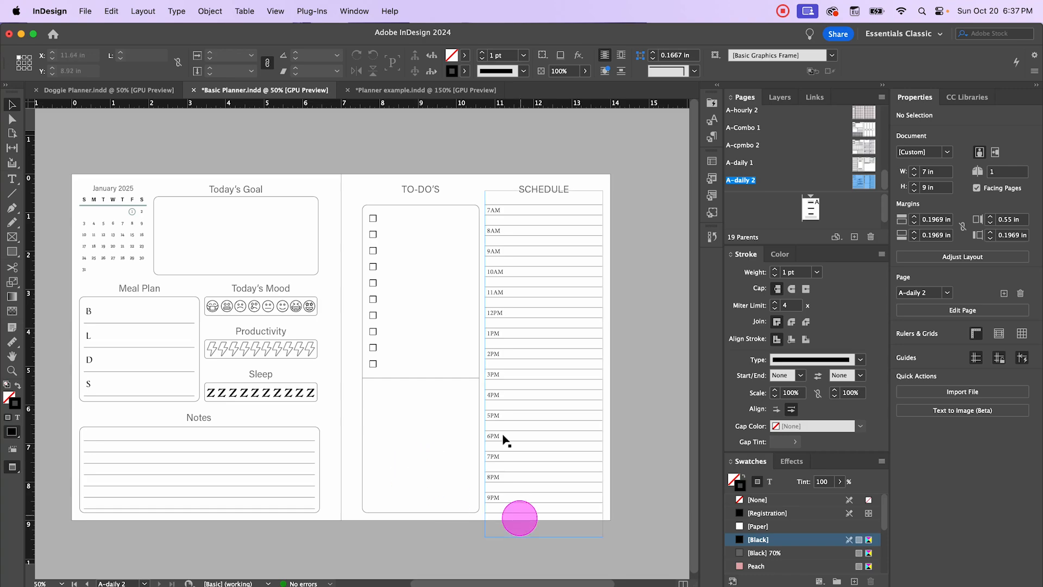
left_click_drag(378, 156, 411, 161)
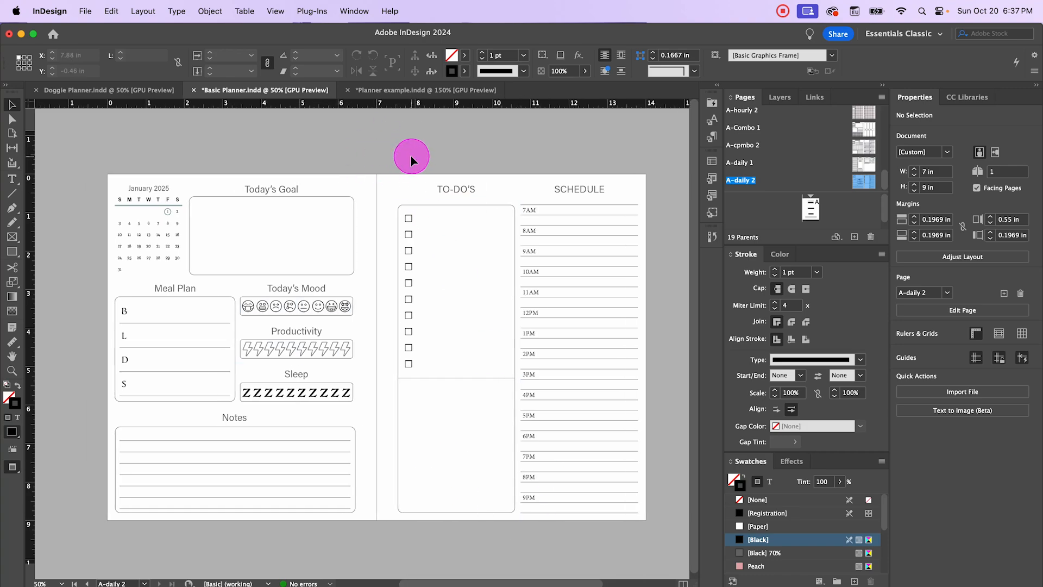
key("w")
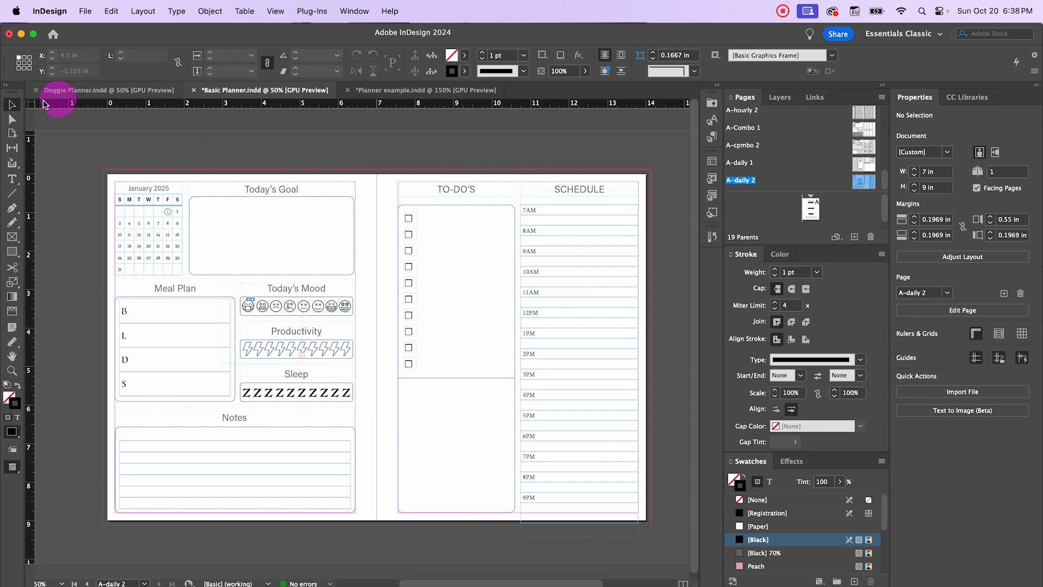
double_click(861, 165)
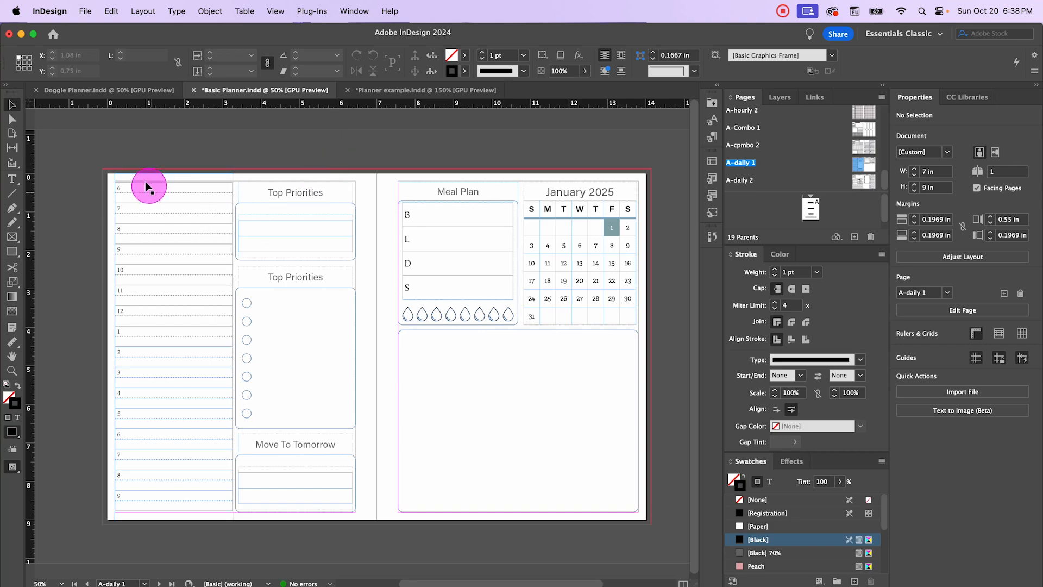
- Add a new two-page parent spread named daily with prefix A to the Doggie Planner document
left_click(106, 90)
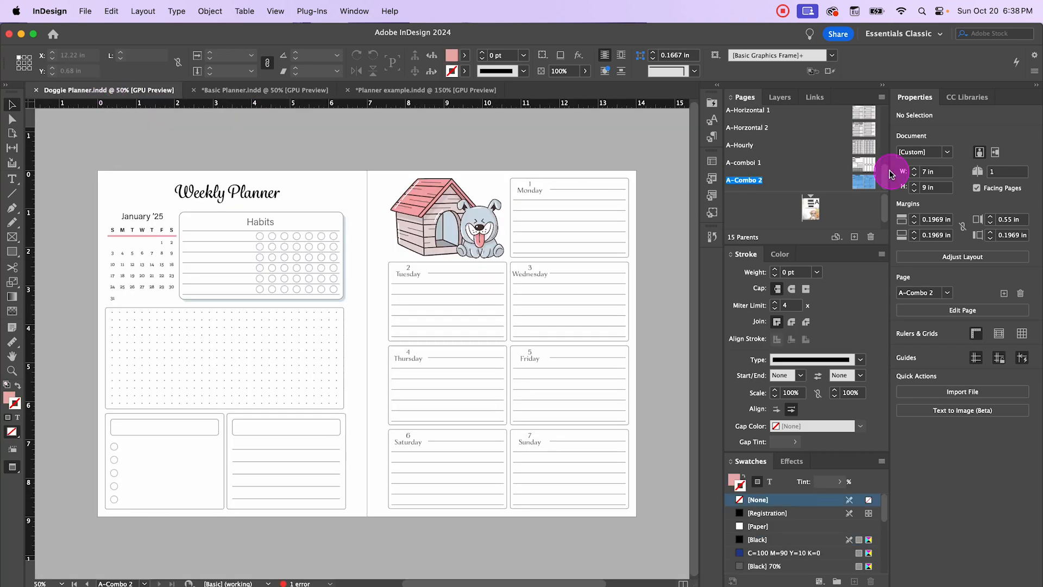
left_click_drag(891, 173, 807, 217)
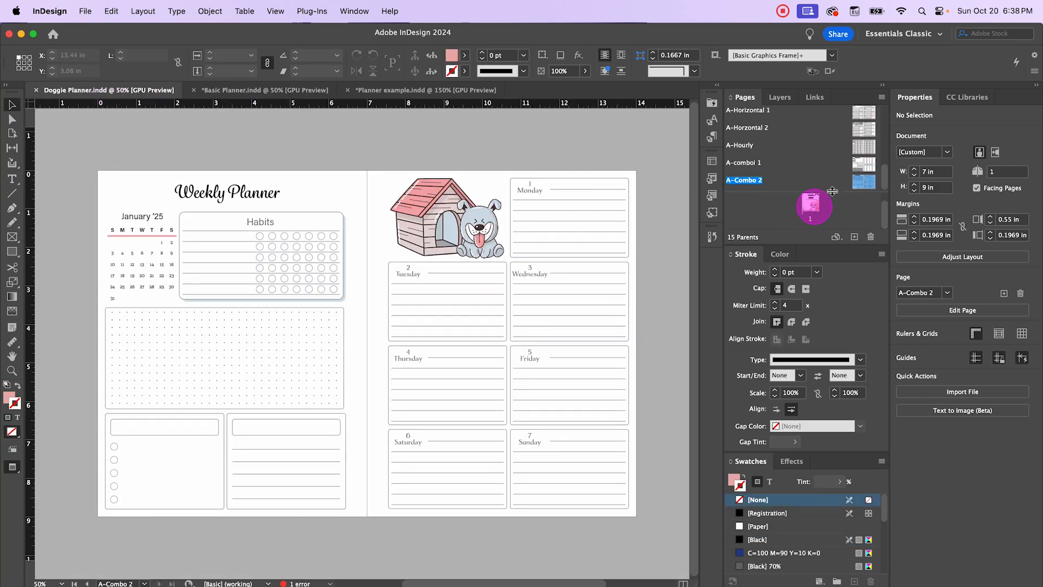
left_click(855, 238)
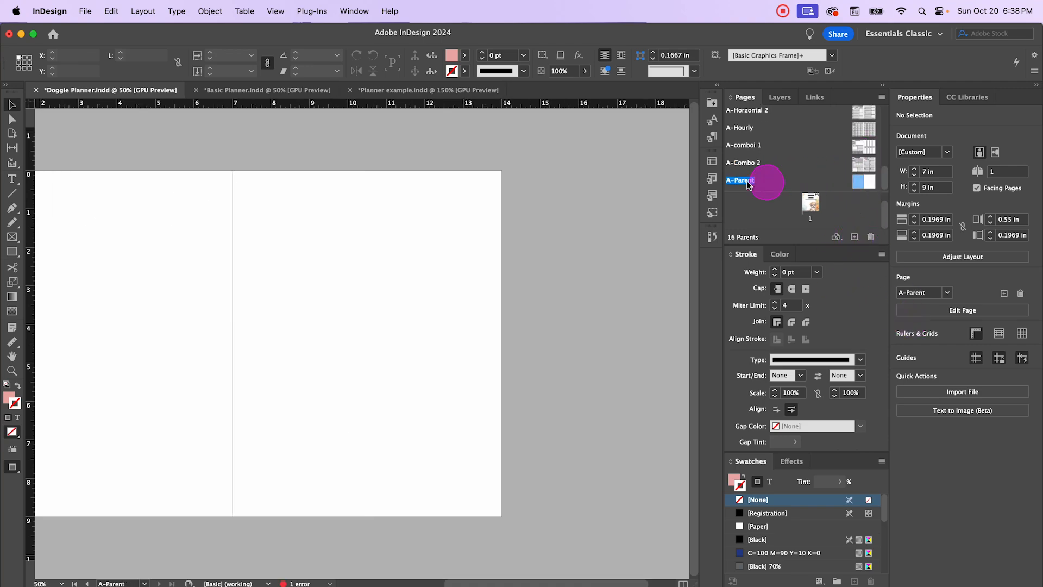
right_click(744, 180)
left_click(829, 274)
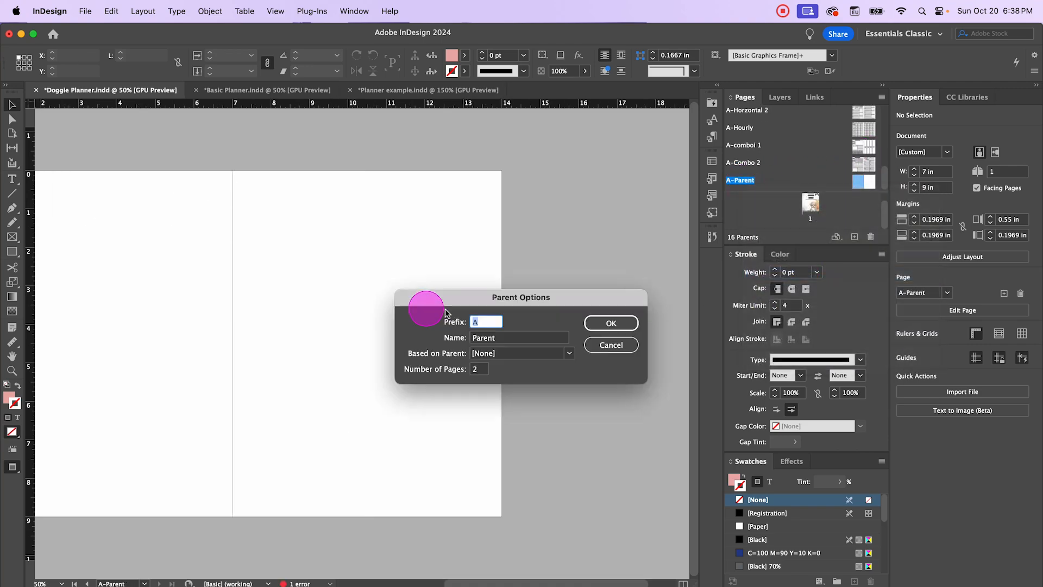
key("Tab")
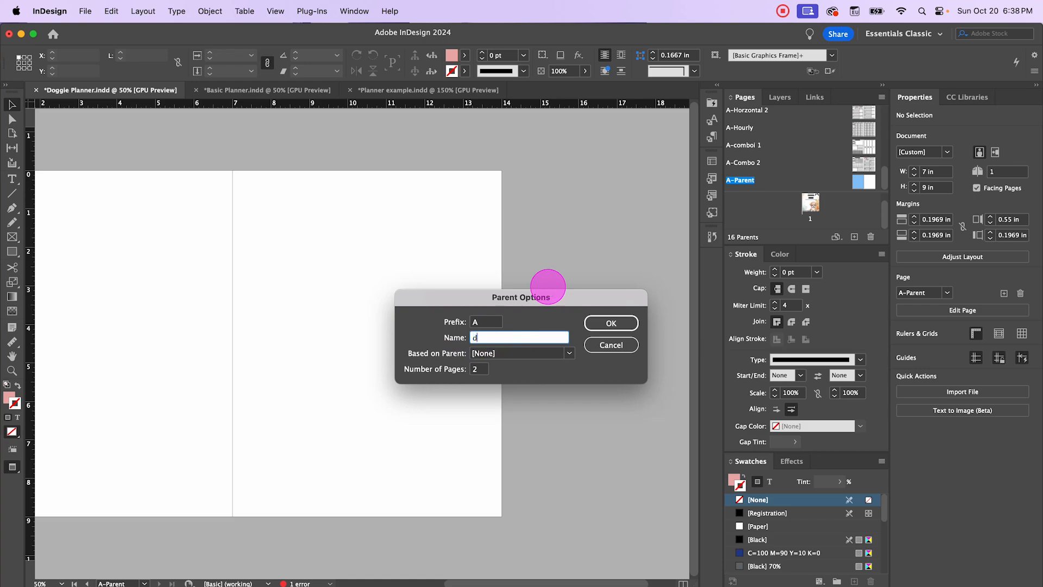
left_click(617, 323)
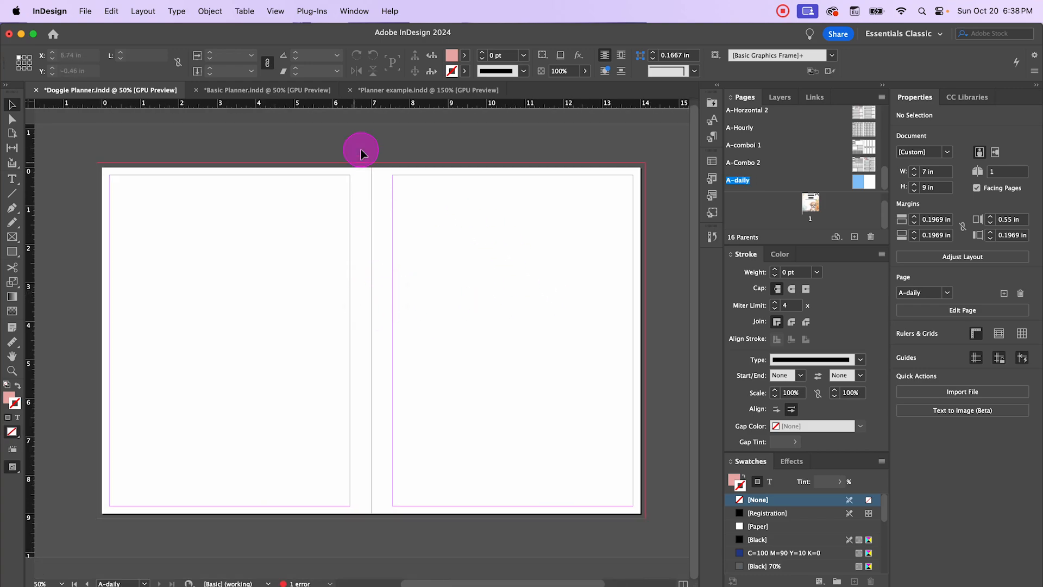
- Copy everything on the Basic Planner's A-daily 1 spread and paste it in place on the Doggie Planner's A-daily spread
left_click(272, 96)
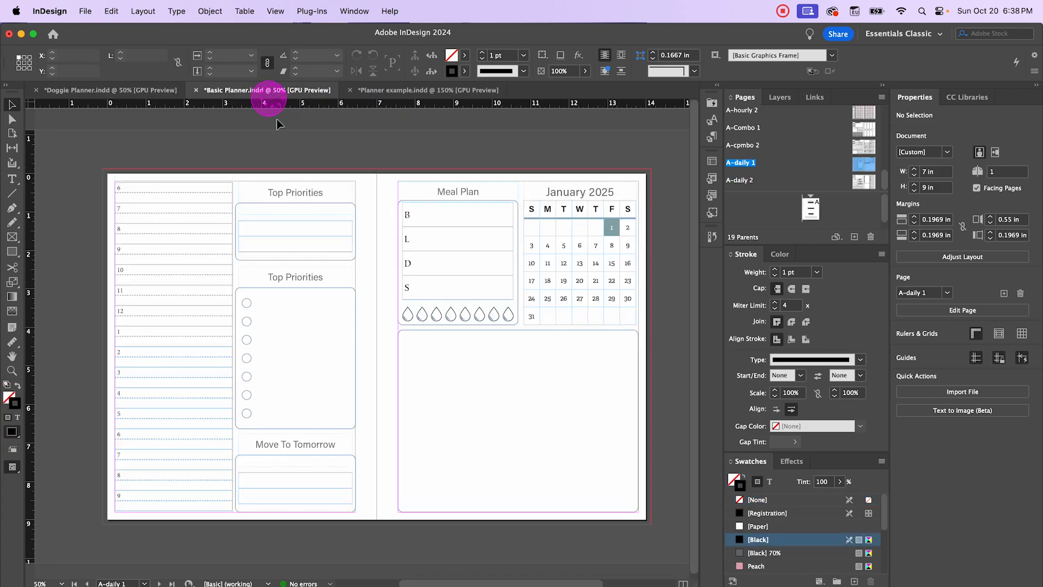
left_click_drag(105, 179, 659, 536)
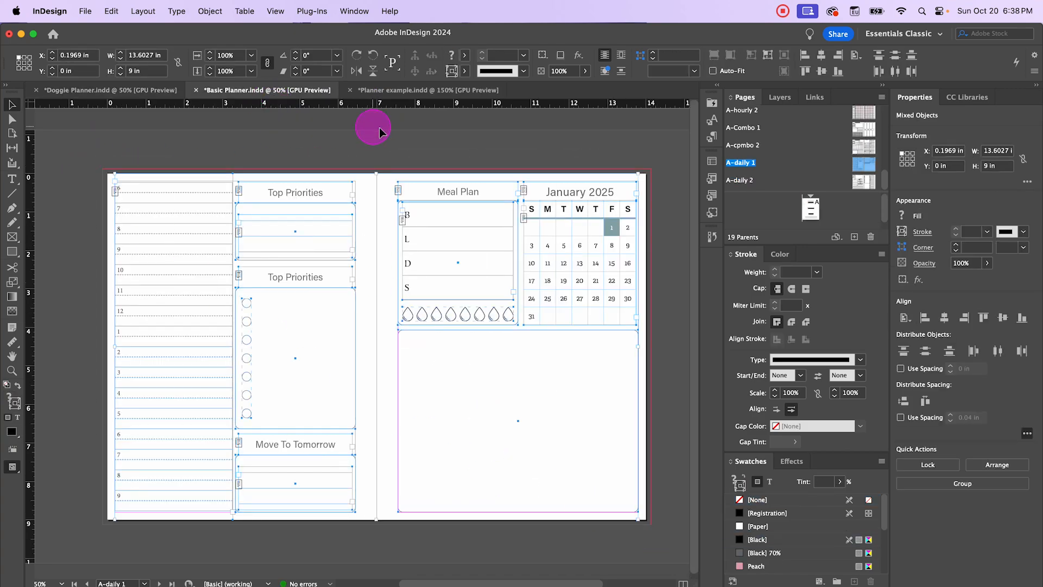
left_click(112, 89)
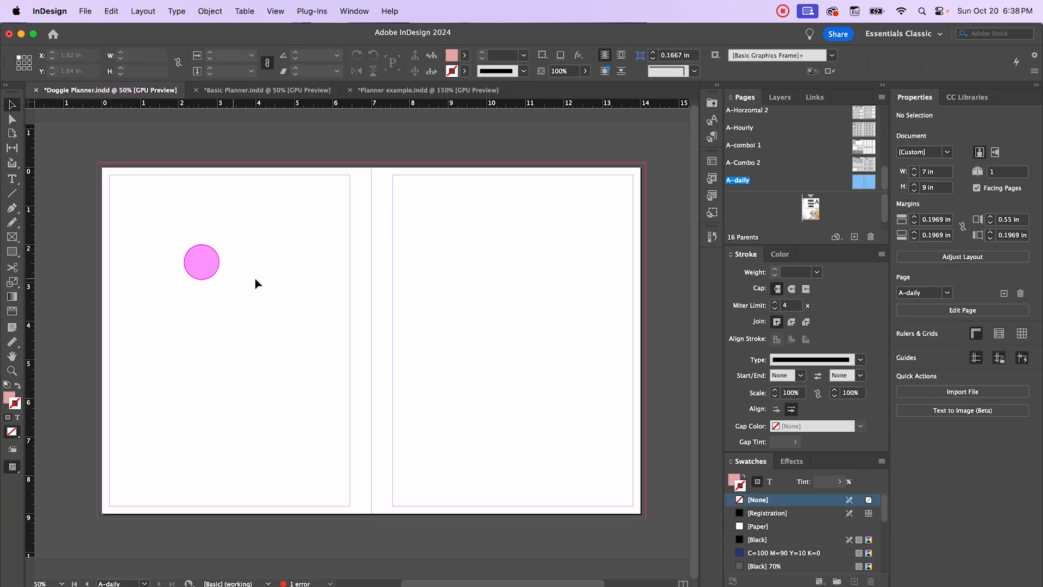
left_click(110, 12)
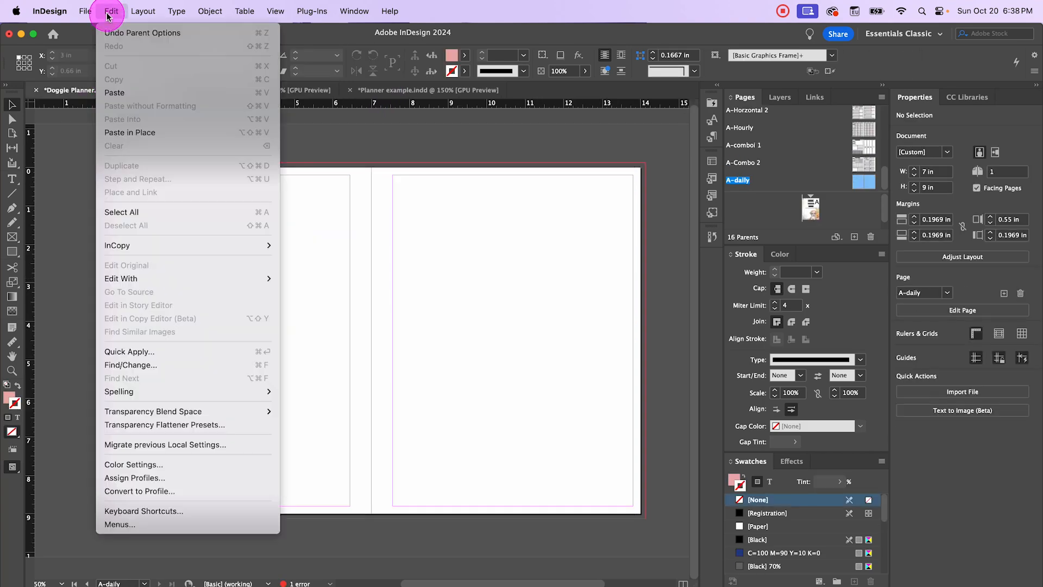
left_click(140, 133)
left_click(359, 155)
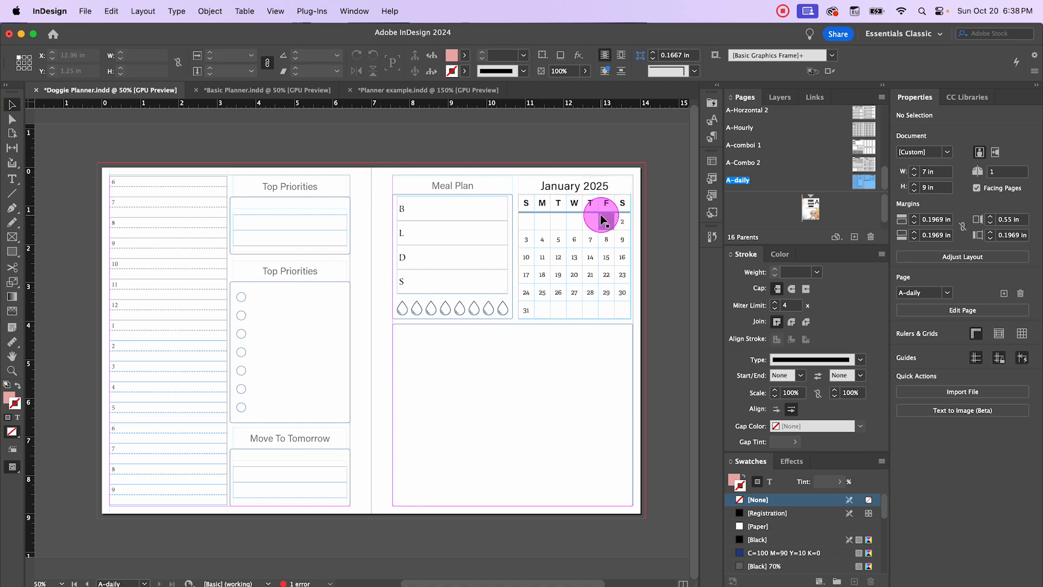
- Recolor the 3 pt rule under the January 2025 mini calendar's weekday header row with the Tan swatch
double_click(526, 203)
left_click_drag(526, 202, 619, 203)
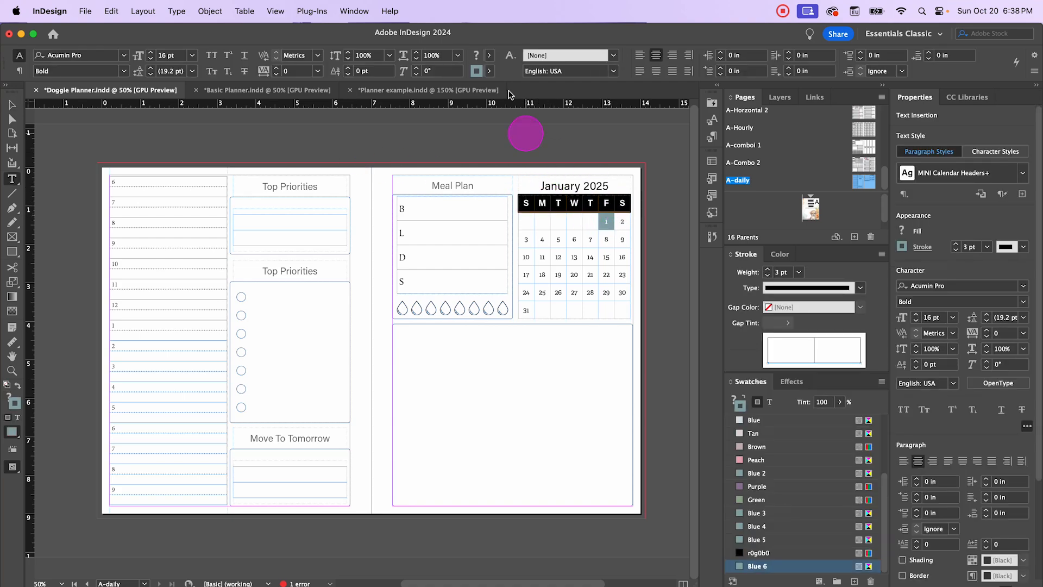
left_click(435, 71)
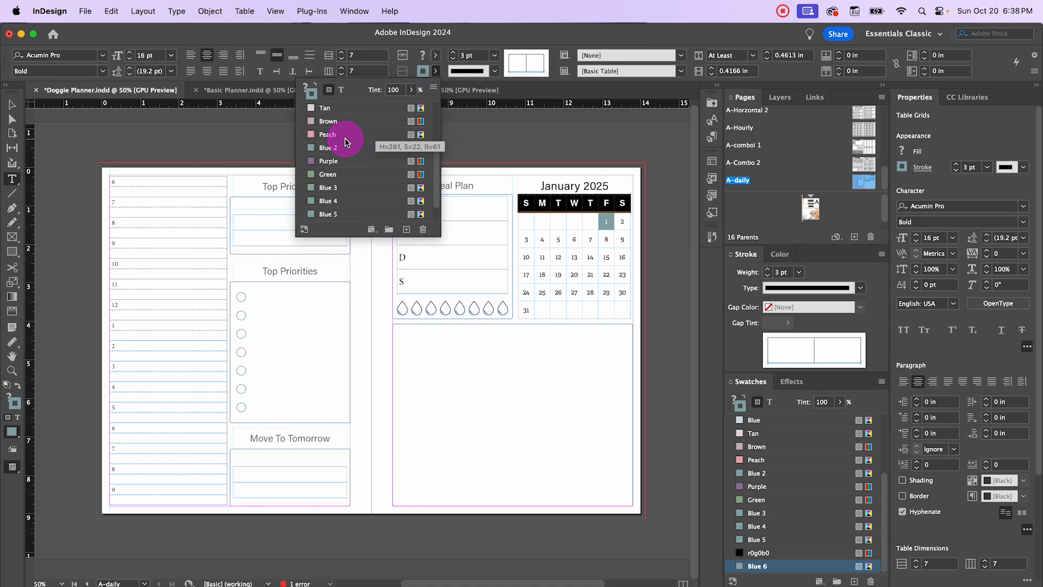
scroll(346, 143, "up", 2)
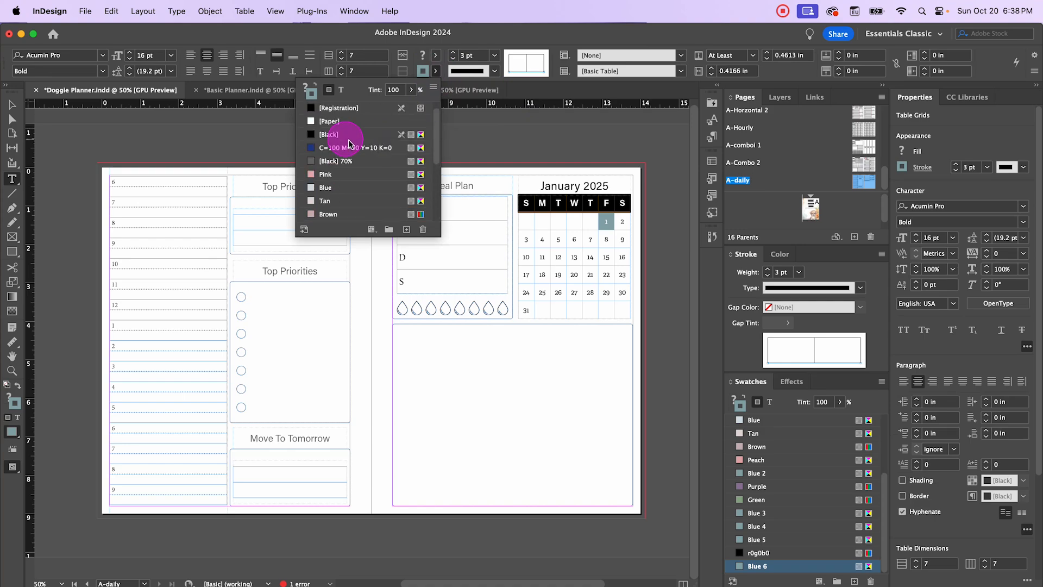
left_click(326, 201)
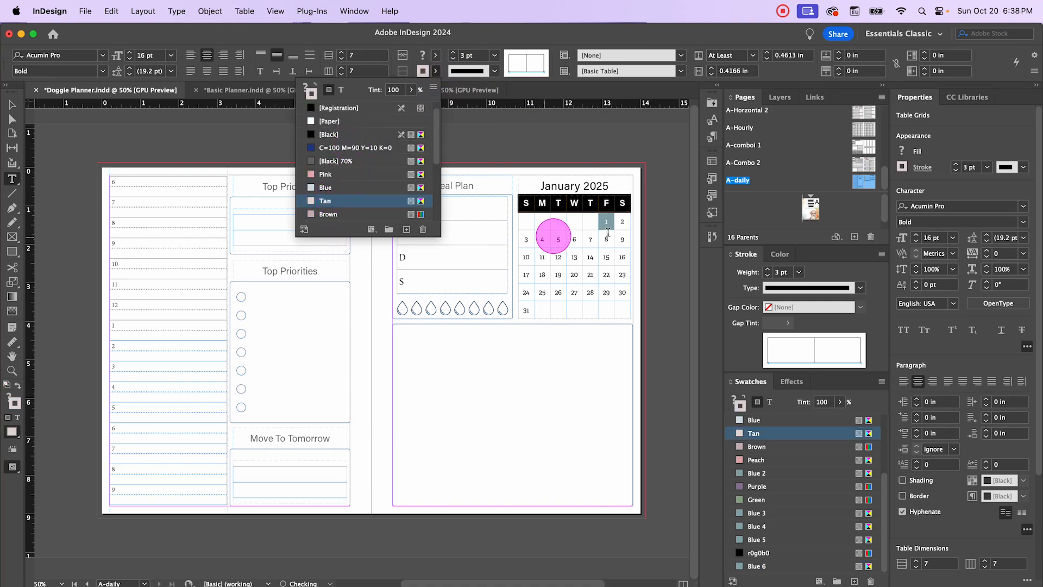
- Fill the highlighted date 1 cell in the January 2025 mini calendar with the Tan swatch
left_click(601, 218)
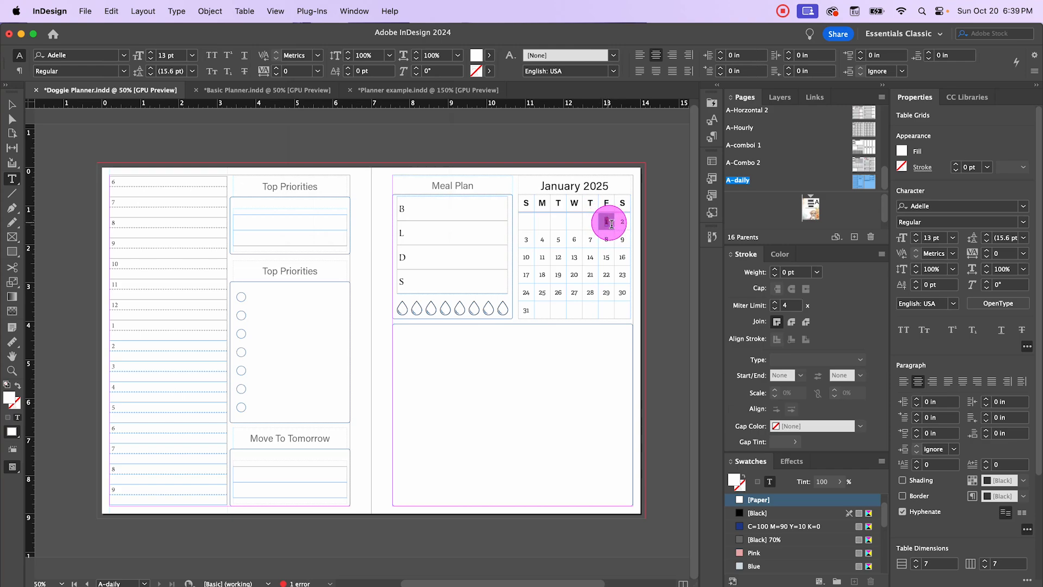
left_click_drag(611, 224, 615, 227)
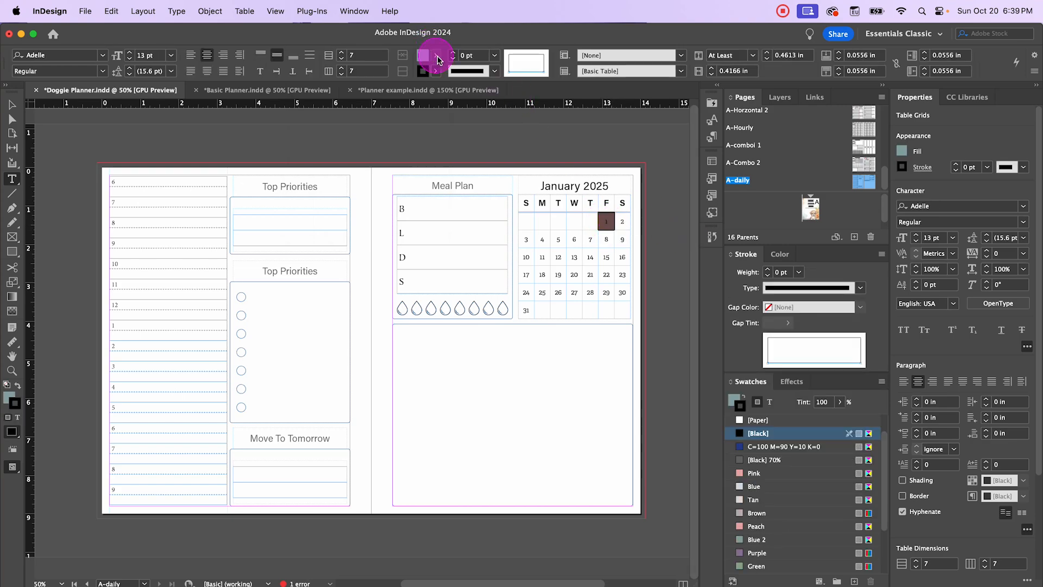
left_click(438, 58)
scroll(358, 163, "up", 10)
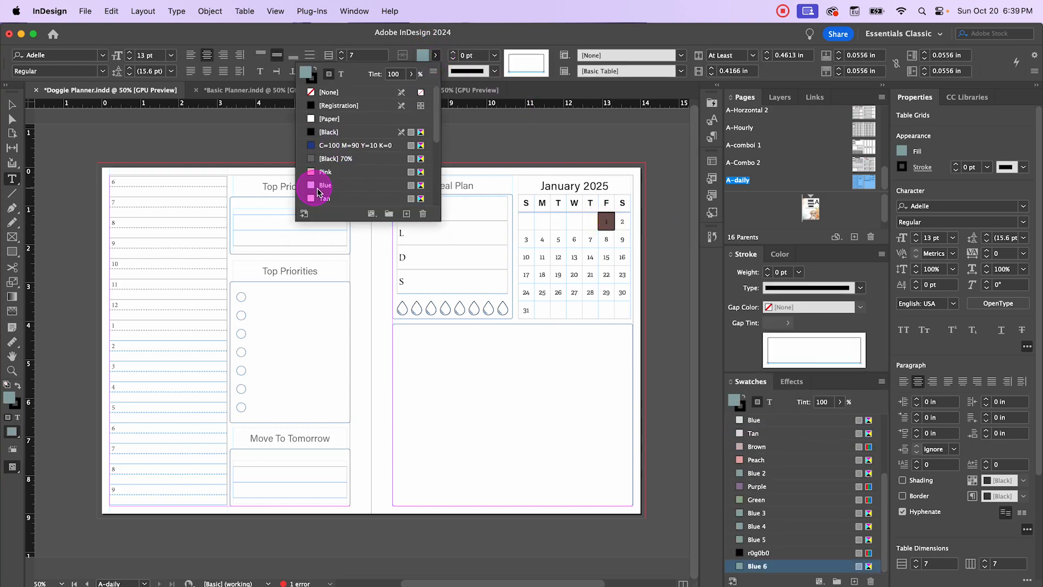
left_click(12, 104)
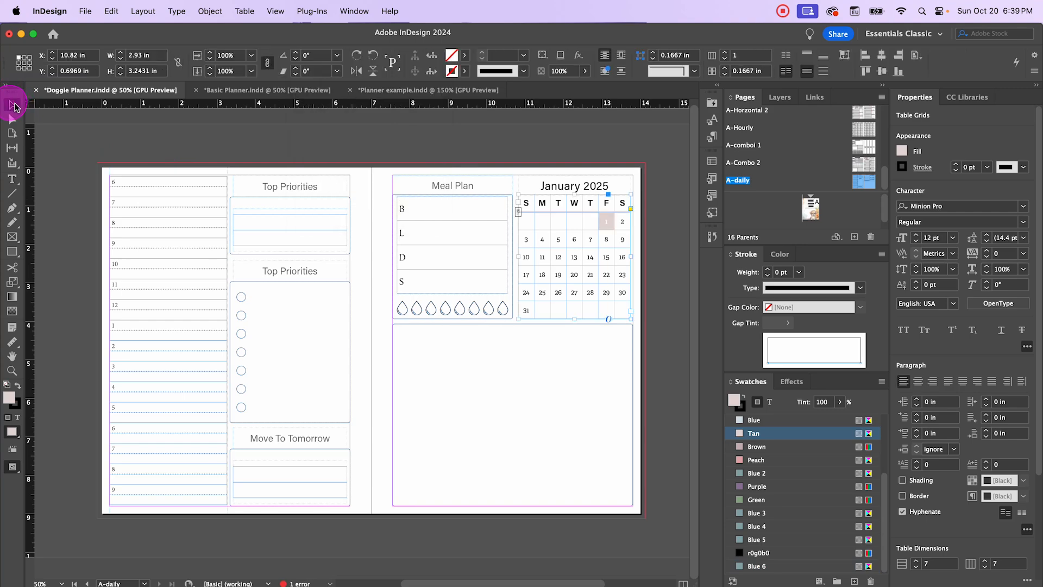
- Recolor the highlighted date 1 in the January 2025 mini calendar with the Black swatch
left_click(226, 135)
double_click(606, 222)
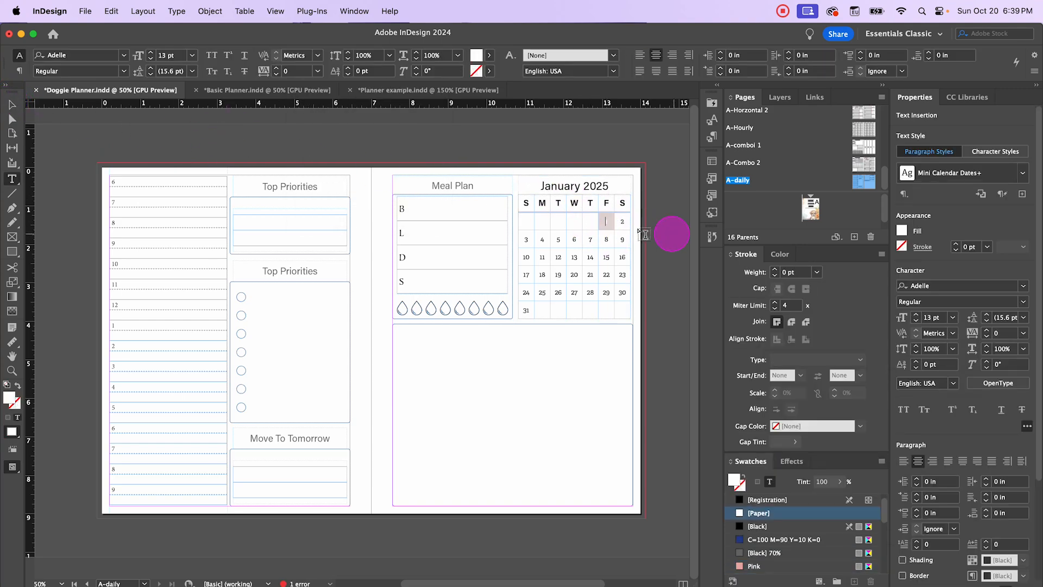
key("Escape")
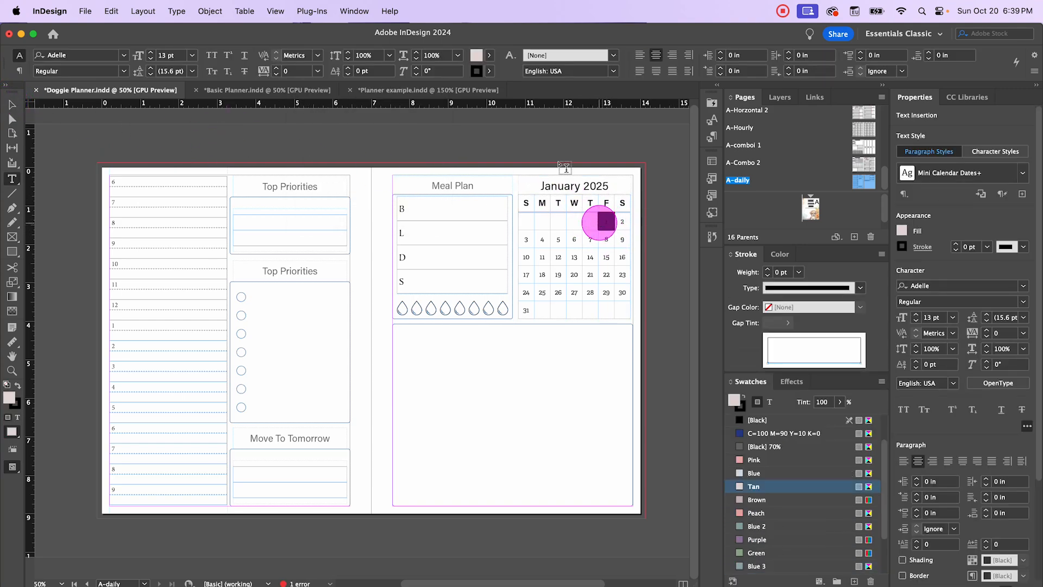
left_click(436, 56)
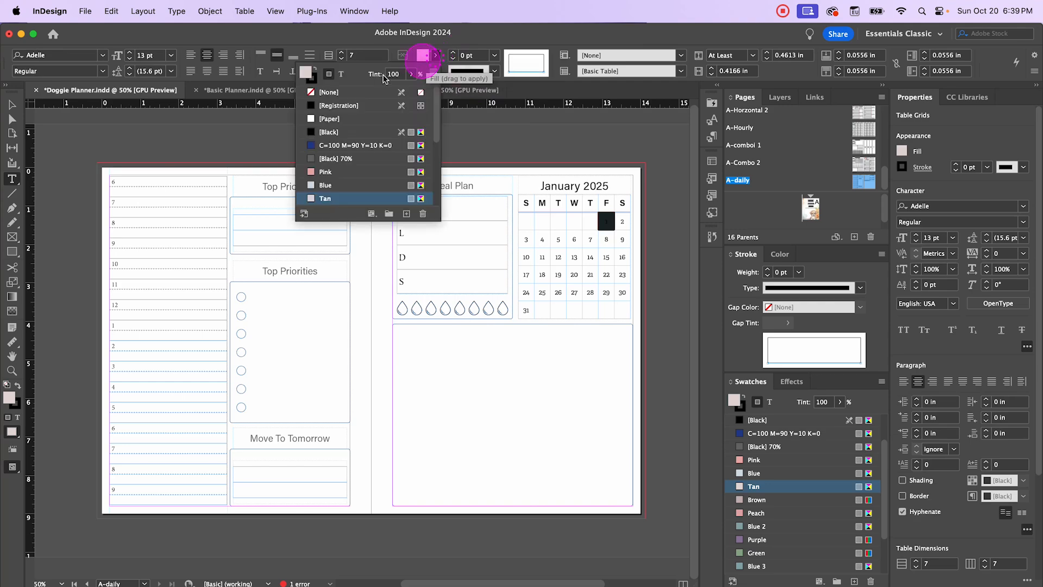
left_click(330, 119)
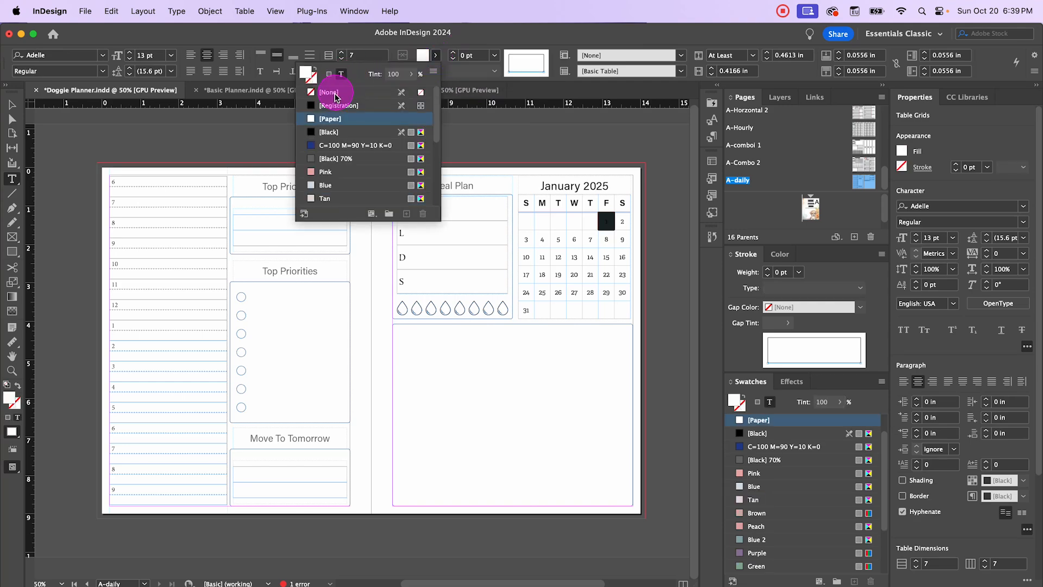
left_click(323, 133)
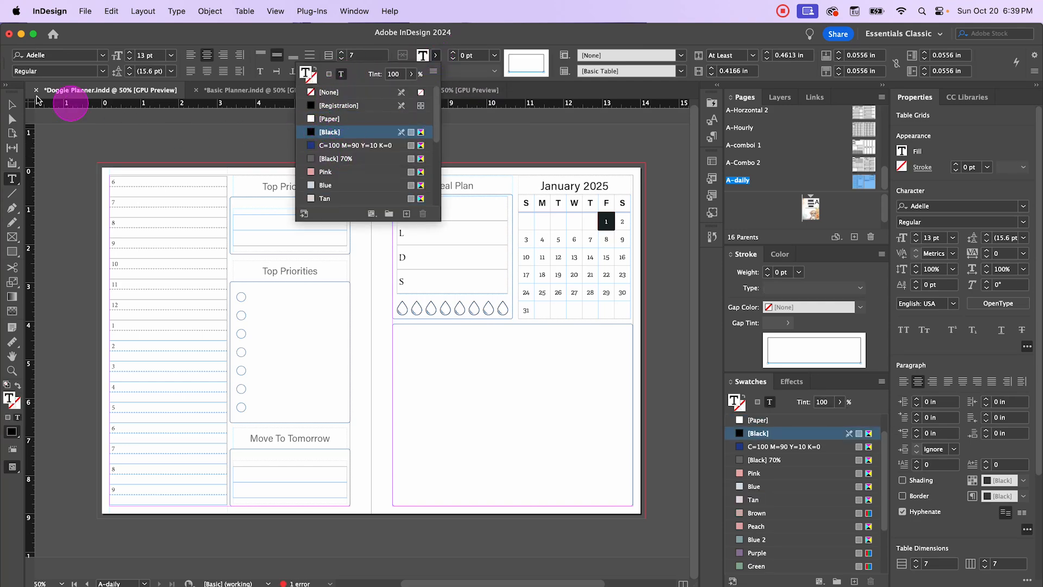
left_click(11, 106)
left_click(512, 134)
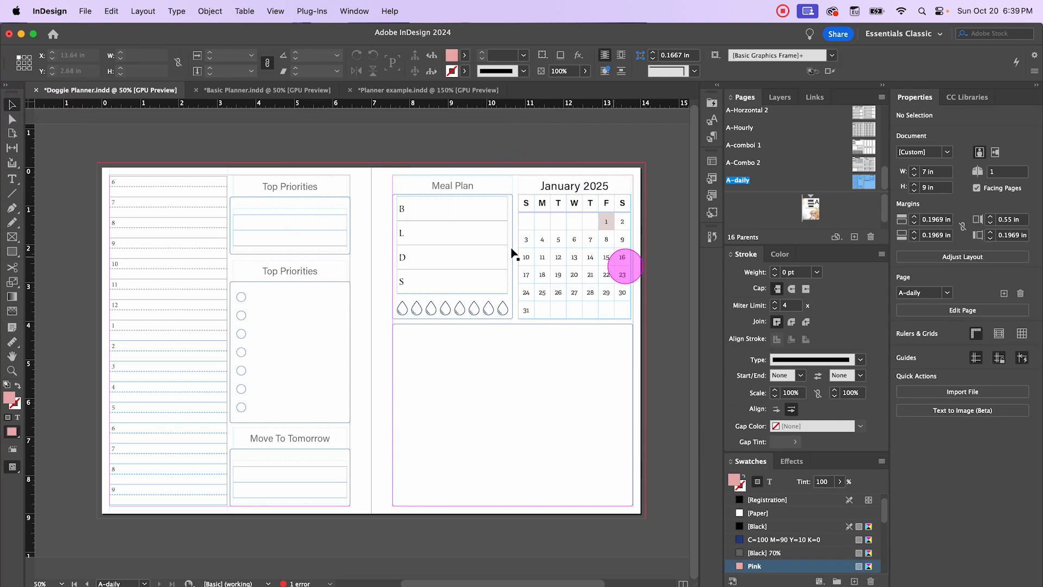
- Place Recurso 3101 copy.png from the Episode 13 folder in the large empty box below the meal plan, about 3.6 in wide by 4.65 in high
scroll(526, 259, "up", 2)
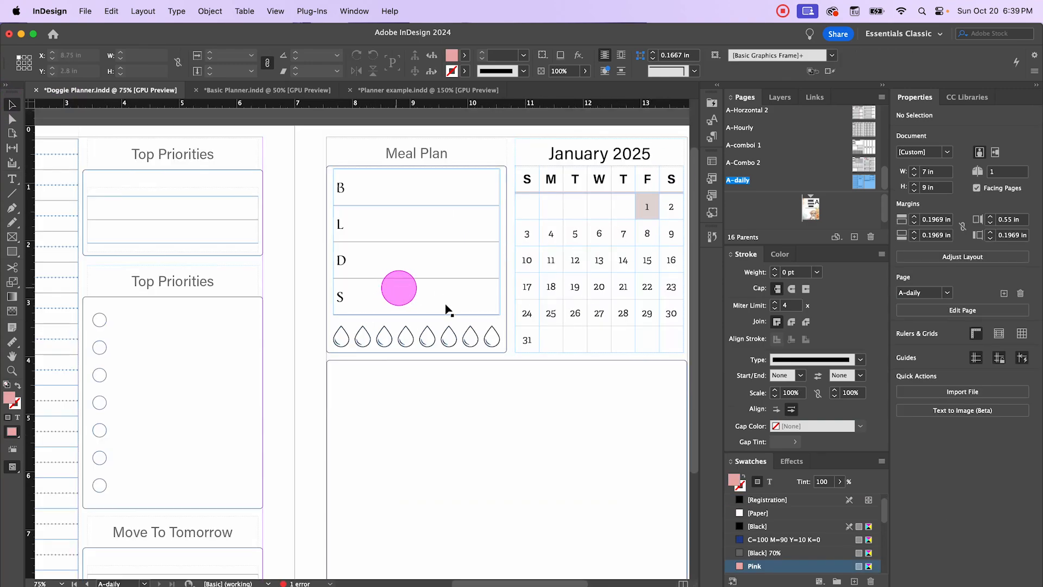
scroll(511, 293, "down", 3)
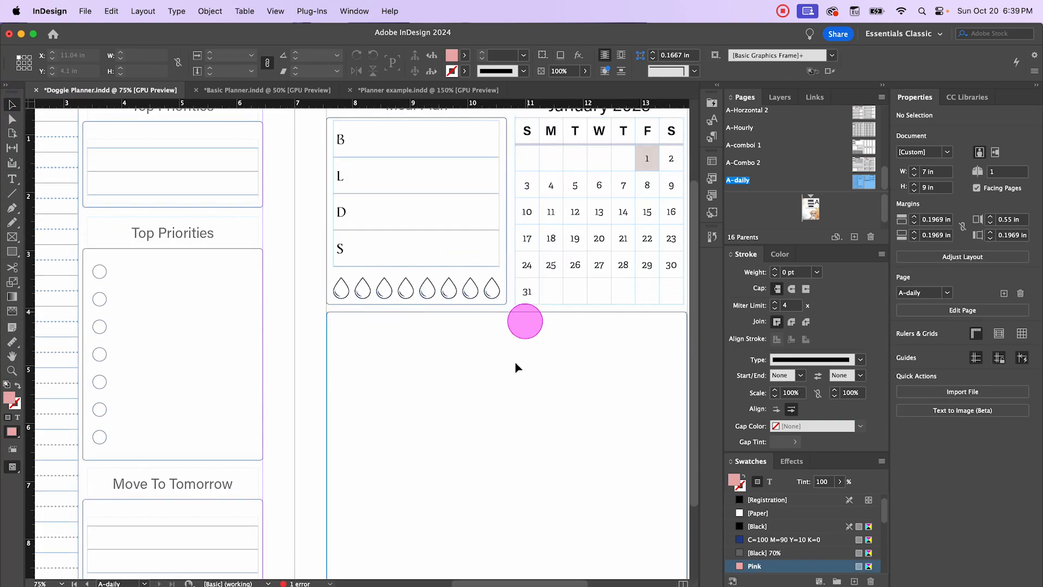
scroll(475, 330, "down", 1)
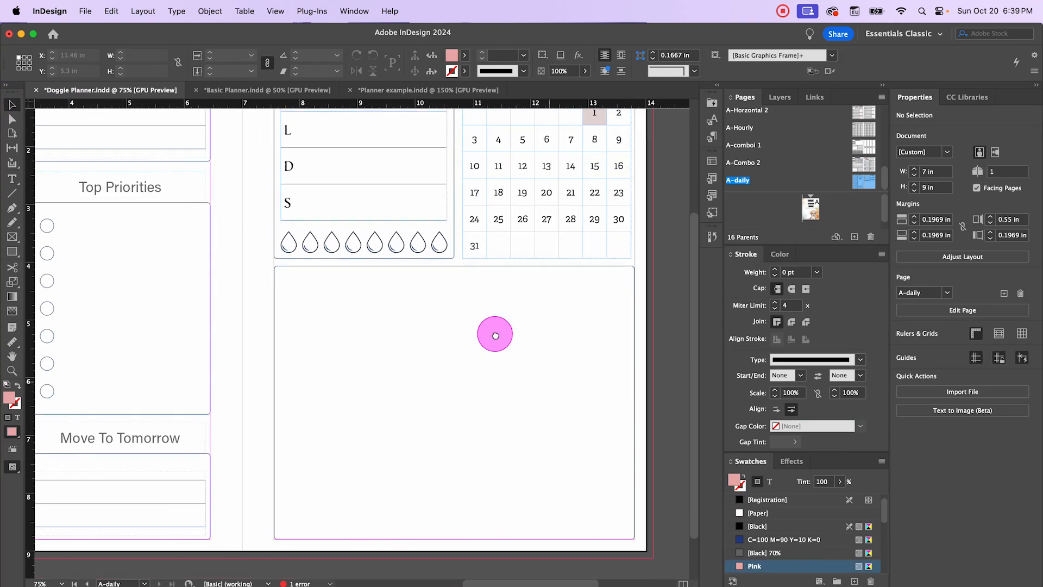
left_click(85, 11)
left_click(125, 192)
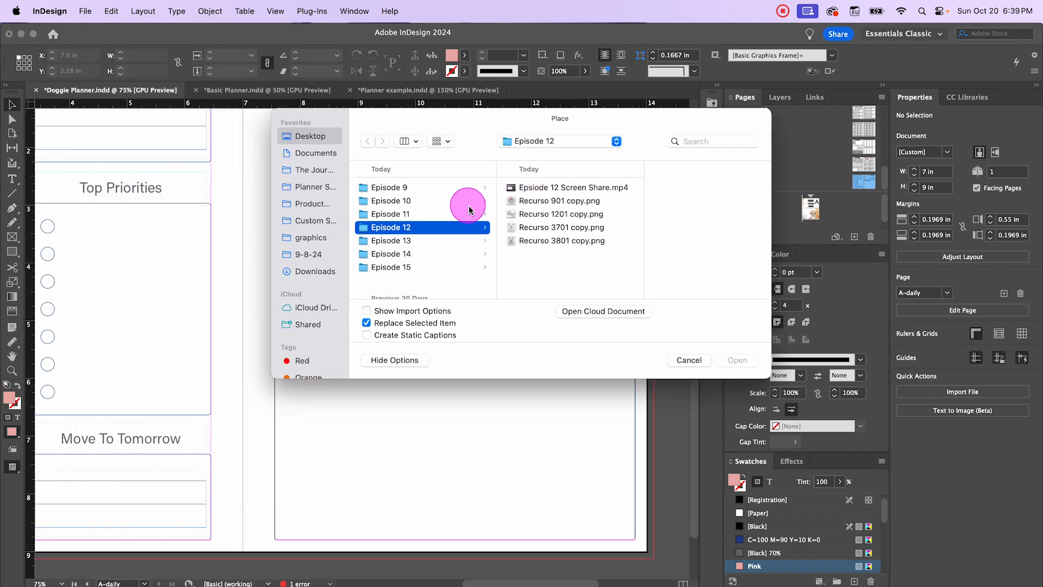
left_click(405, 240)
left_click(548, 185)
left_click(737, 360)
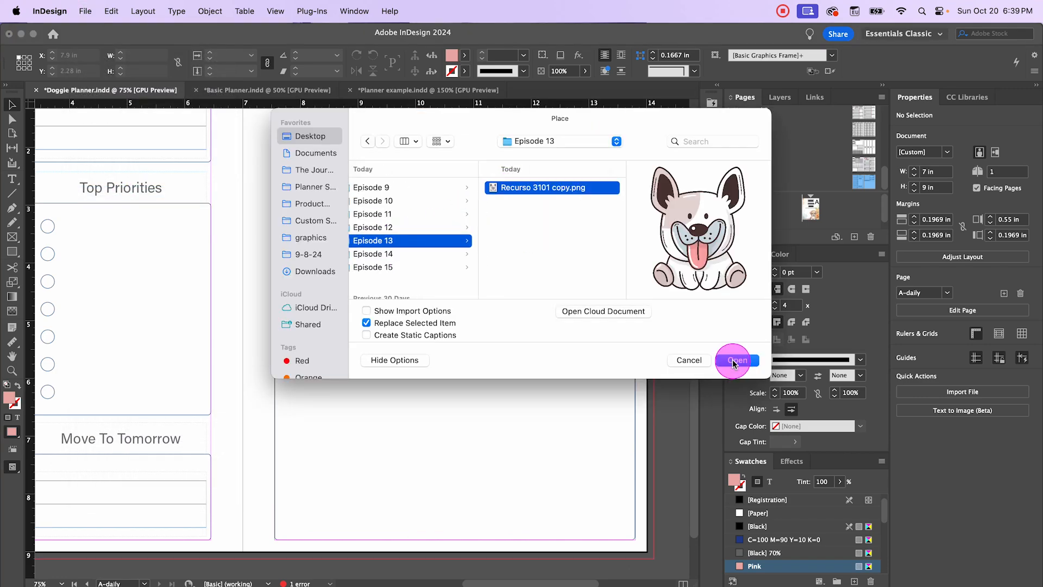
left_click(308, 276)
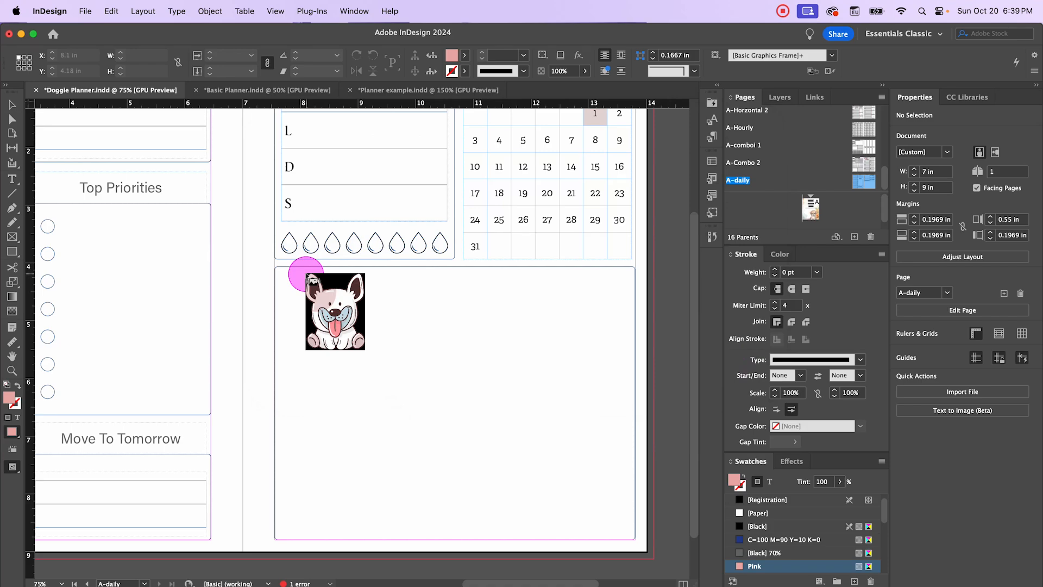
left_click_drag(324, 269, 532, 445)
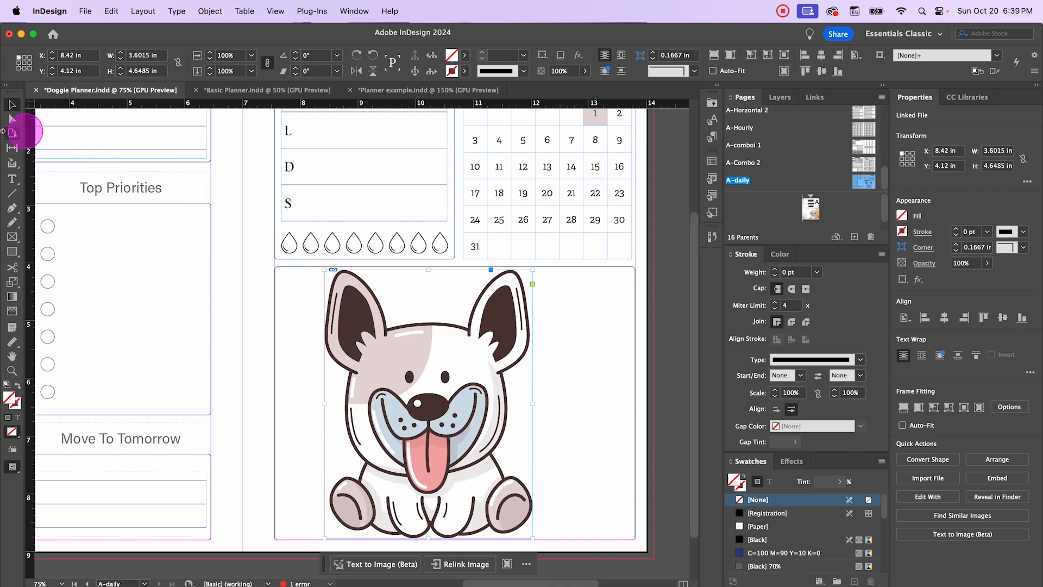
- Center the dog picture horizontally within the large box, using the box as the key object
left_click(634, 294, "shift")
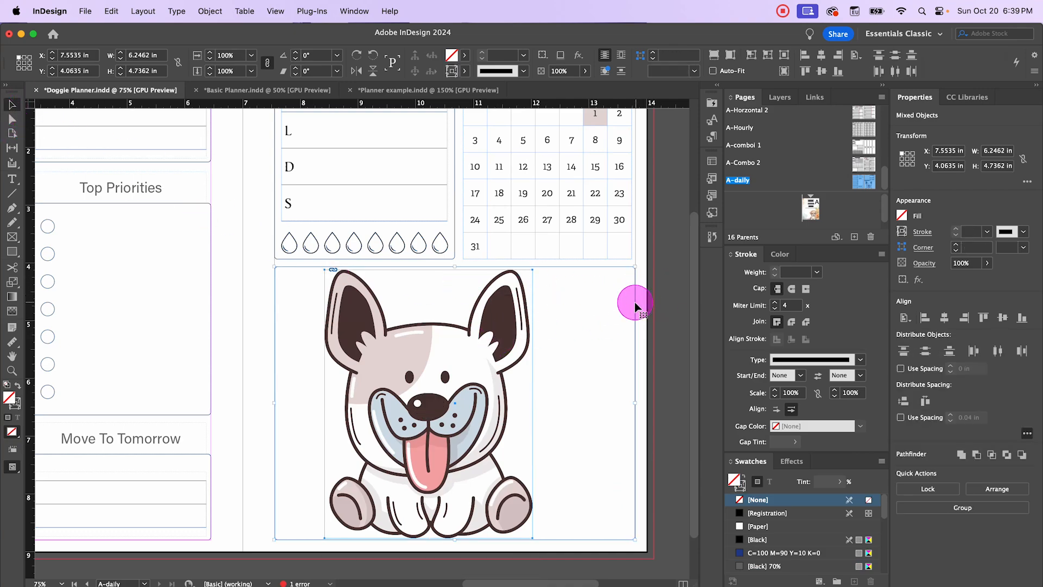
left_click(635, 302)
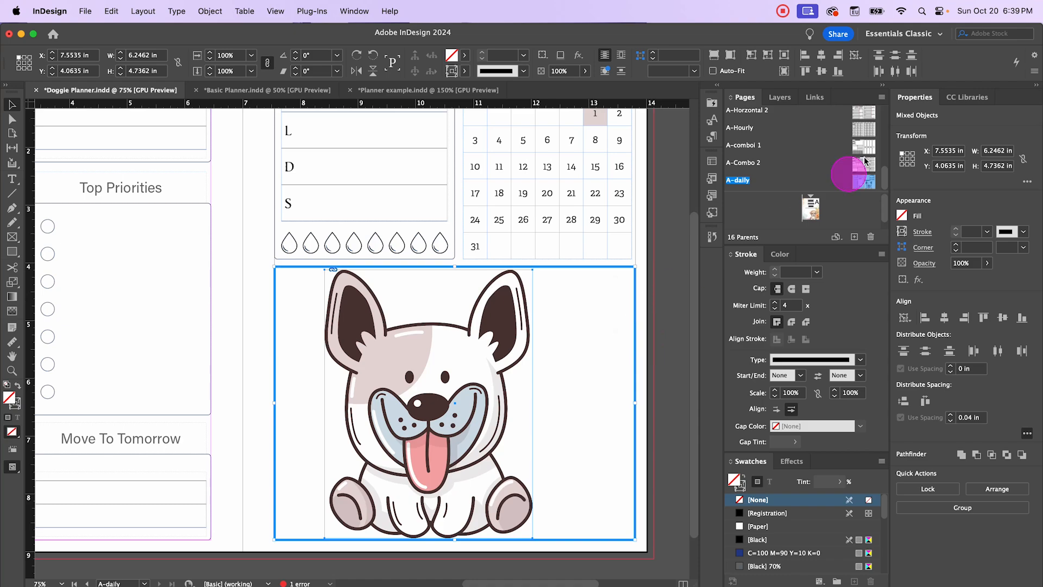
left_click(822, 56)
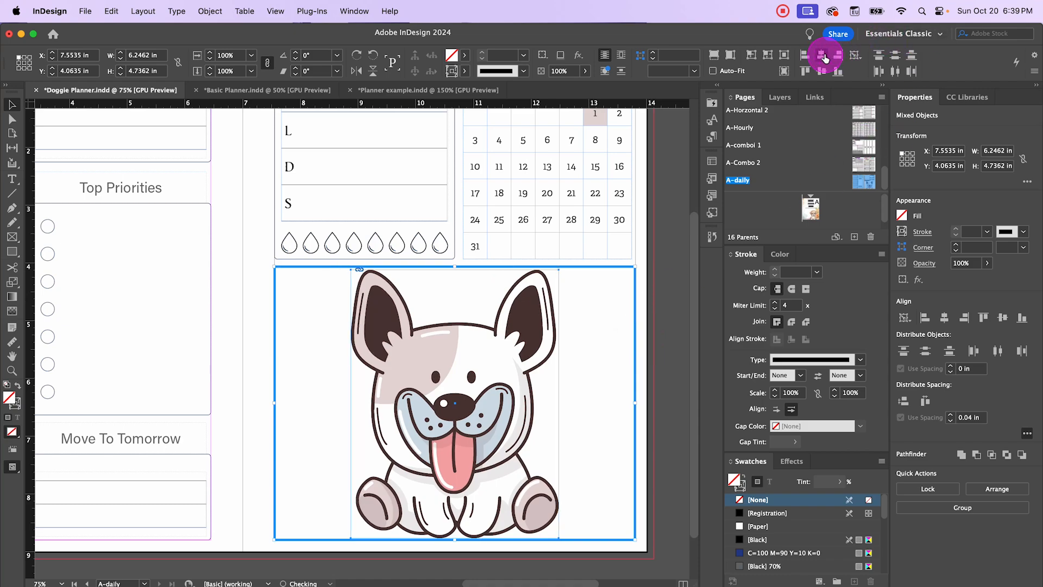
left_click(673, 300)
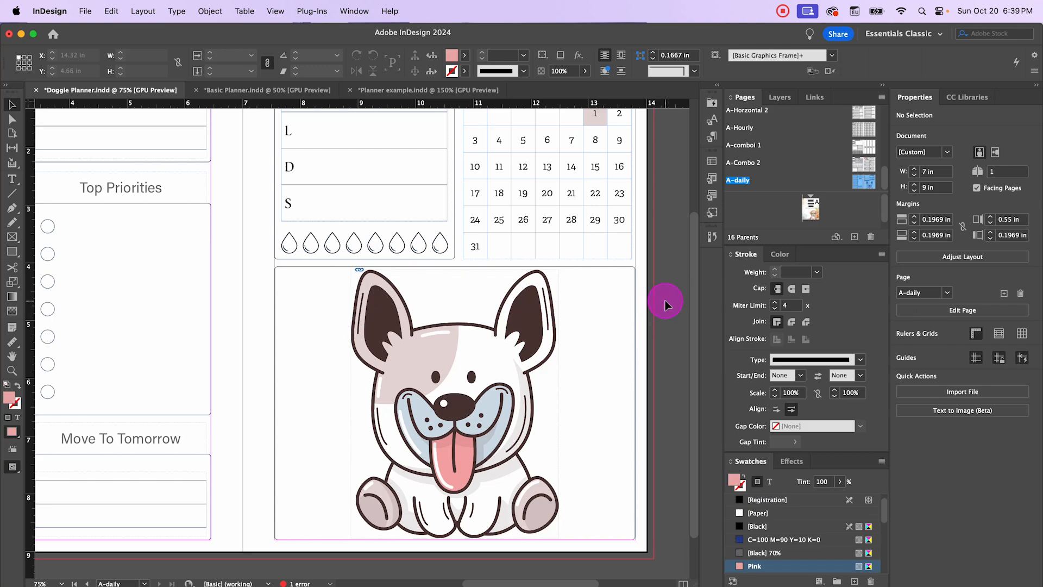
- Lower the opacity of the dog picture so that it serves as a faint background in the large box
left_click(528, 308)
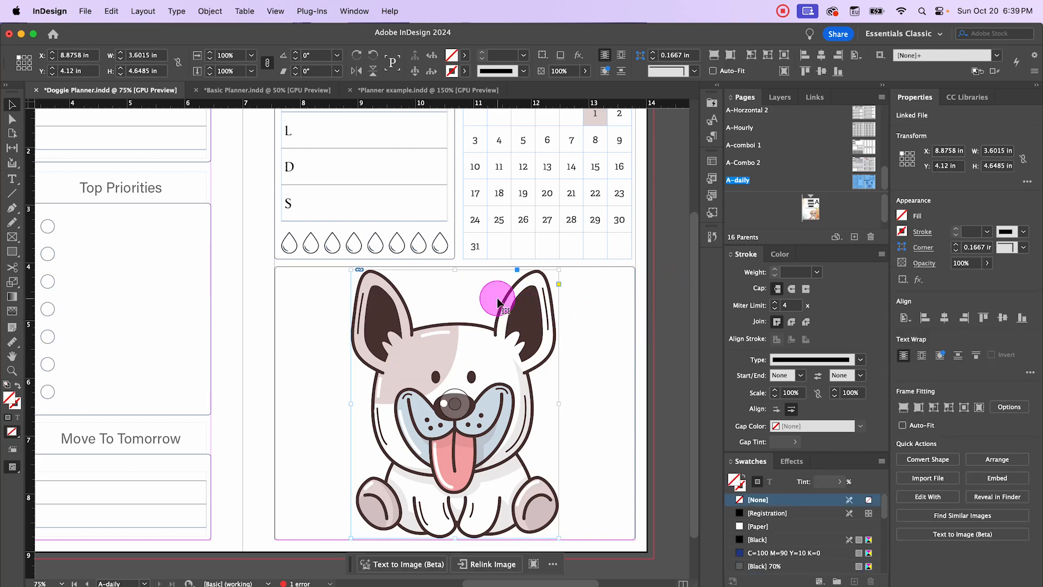
left_click(586, 72)
left_click_drag(582, 86, 535, 97)
left_click(254, 283)
key("super+minus")
key("super+minus")
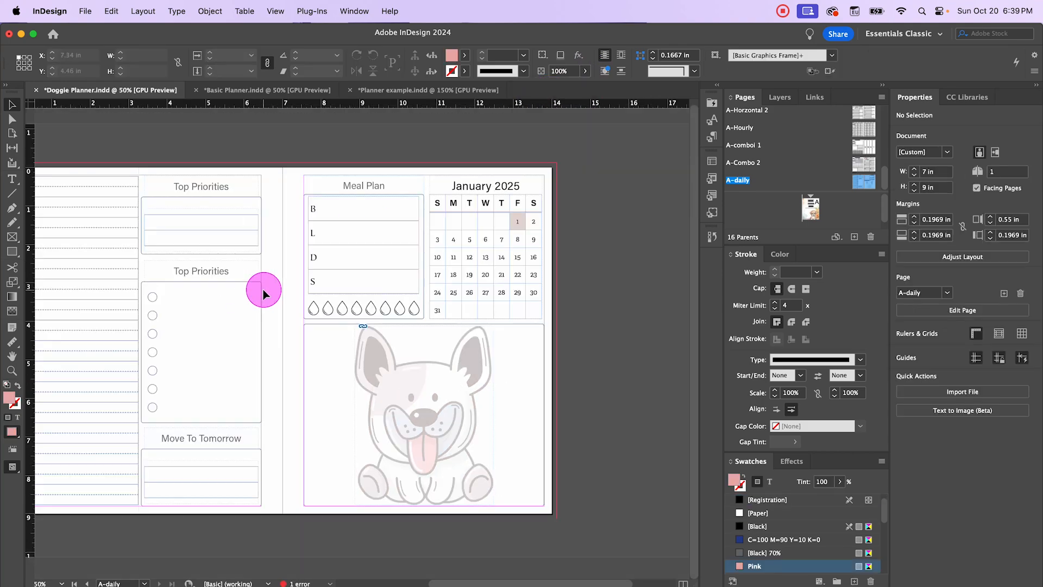
- Fill the two Top Priorities boxes and the Move To Tomorrow box with the Paper swatch
key("super+equal")
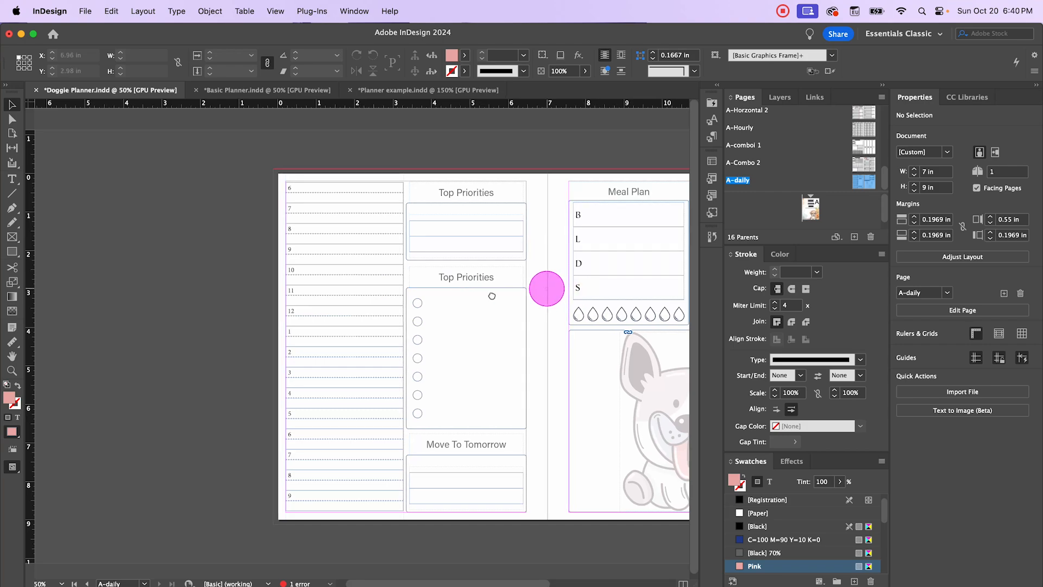
scroll(489, 277, "right", 3)
scroll(412, 256, "up", 1)
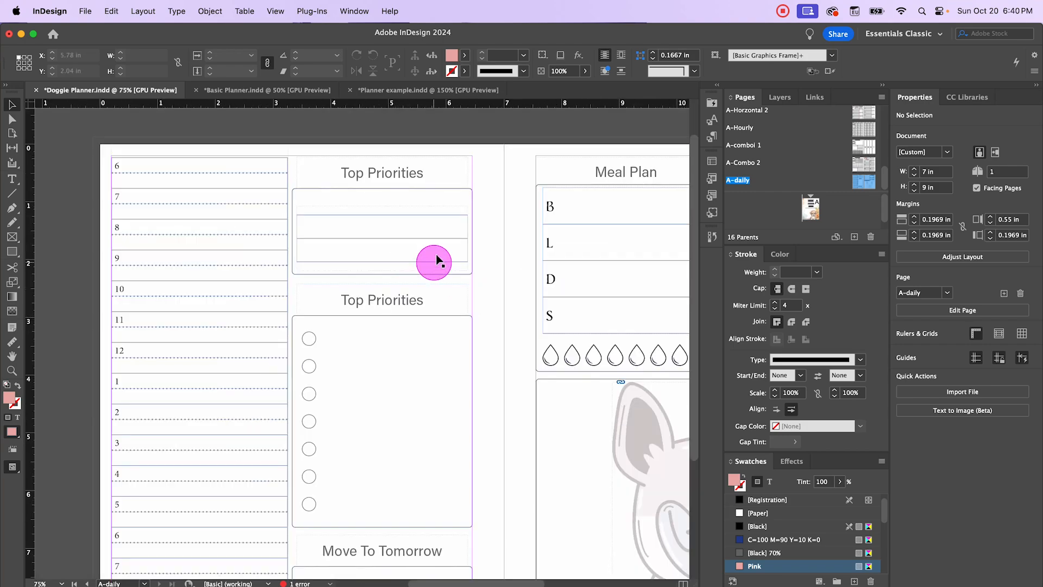
left_click(467, 277)
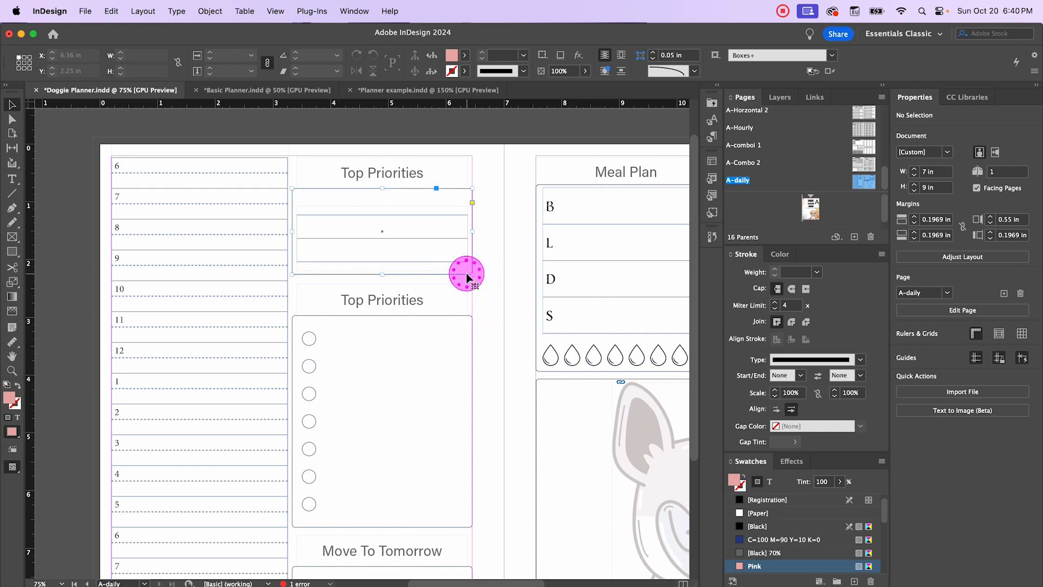
left_click(463, 316, "shift")
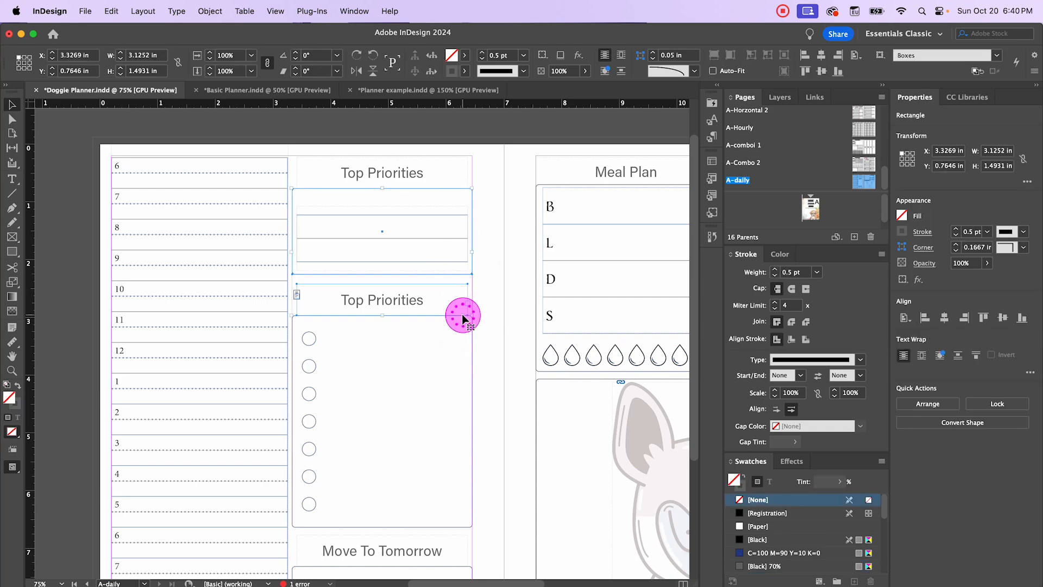
left_click(463, 300, "shift")
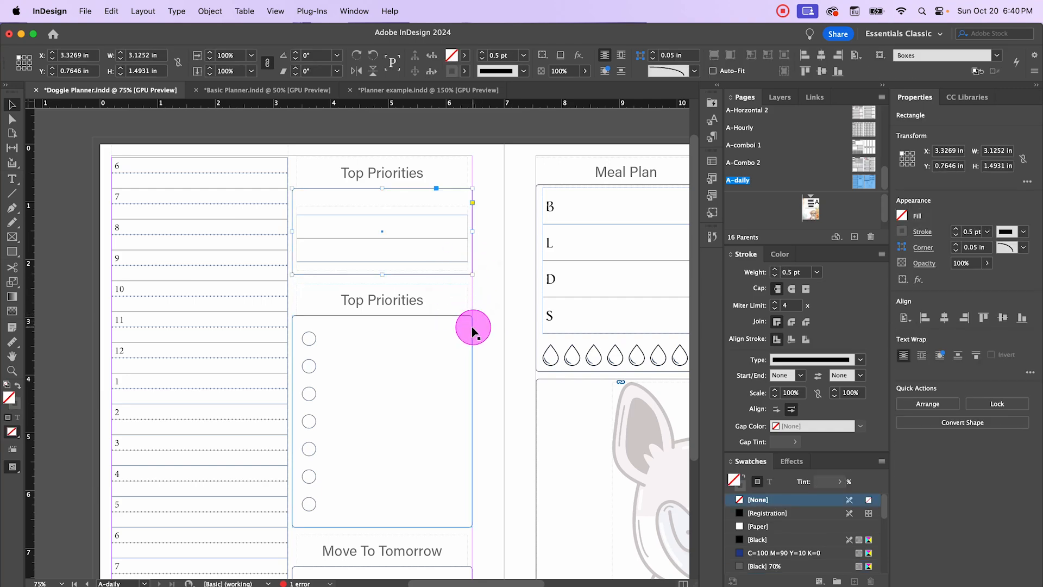
left_click(472, 331, "shift")
left_click_drag(474, 573, 472, 570)
left_click(911, 223)
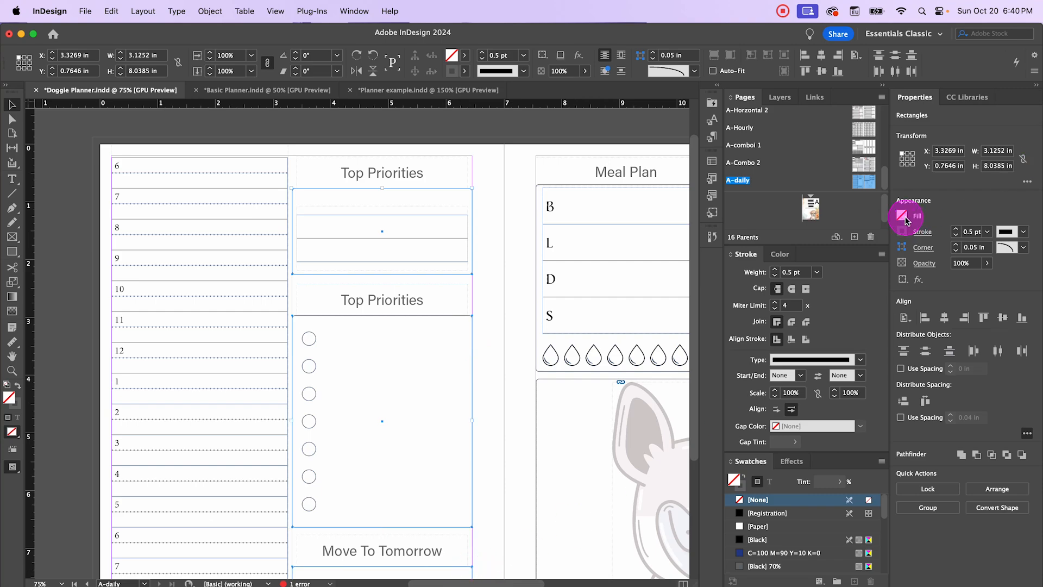
left_click(778, 325)
- Duplicate the upper Top Priorities box with a slight offset to about X 3.41 in, Y 0.89 in, and send the copy backward
left_click(464, 275)
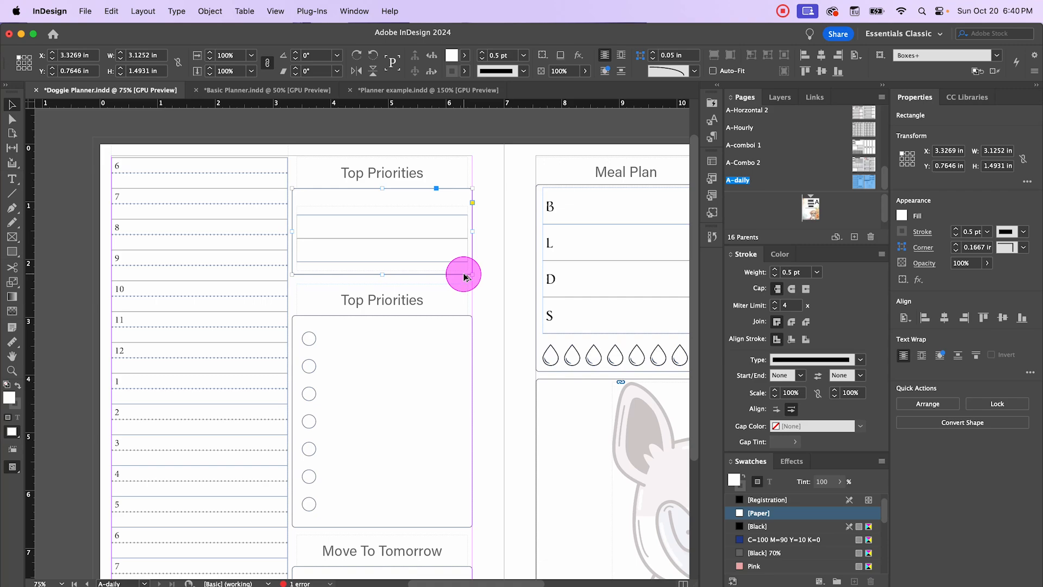
left_click_drag(464, 276, 470, 281)
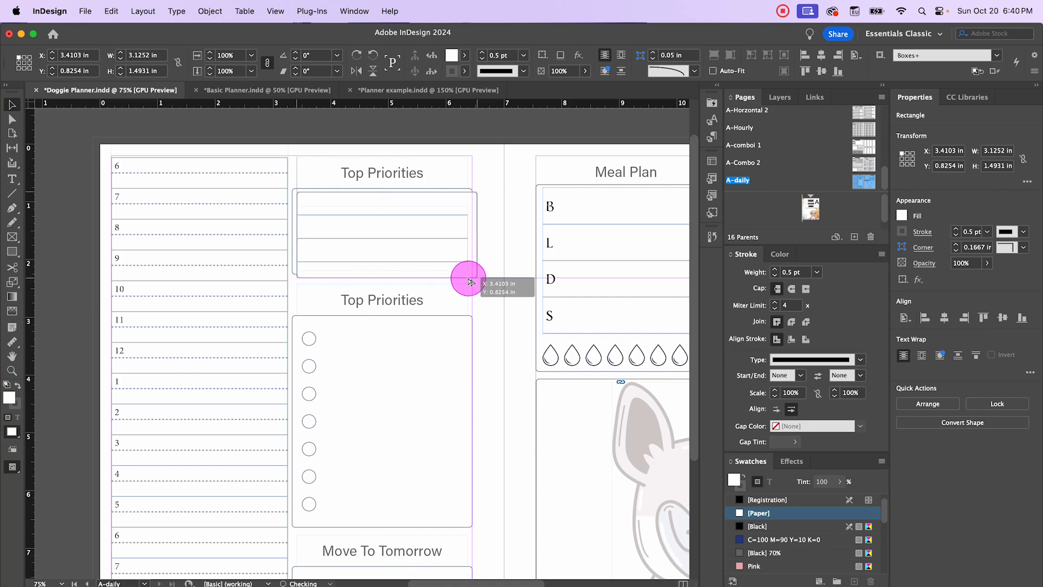
left_click_drag(469, 279, 470, 283)
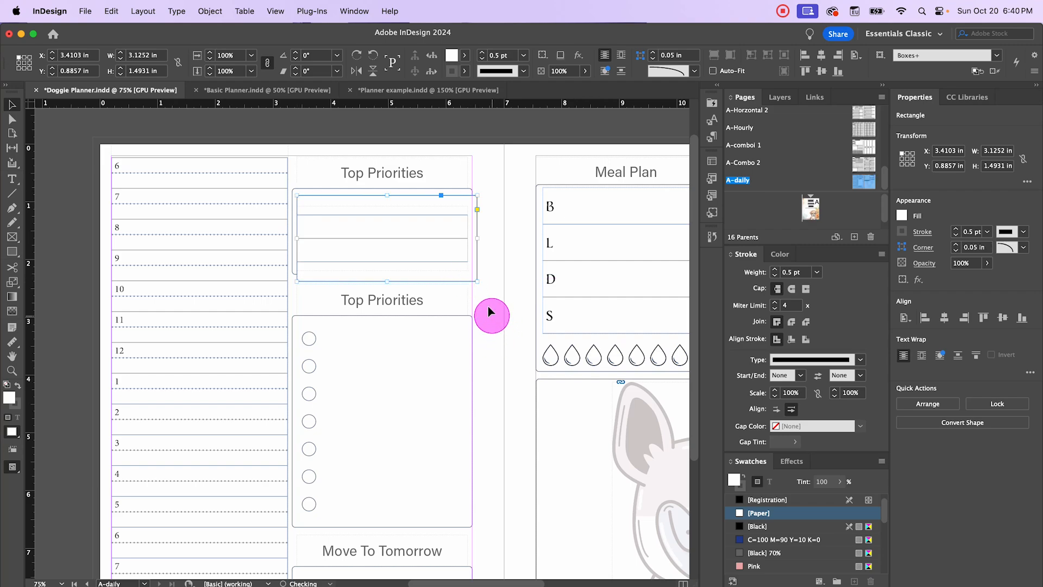
right_click(471, 284)
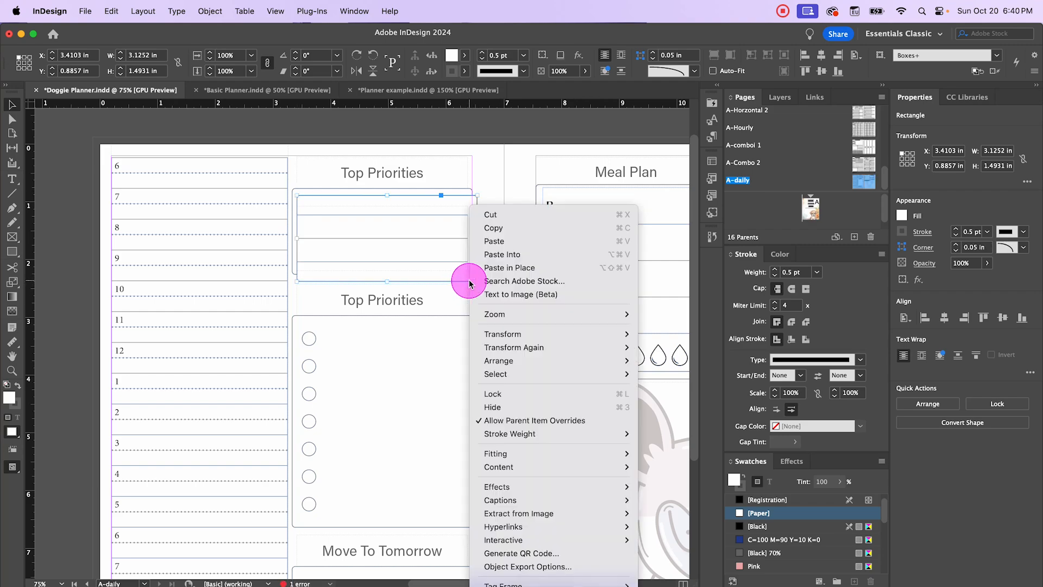
mouse_move(499, 361)
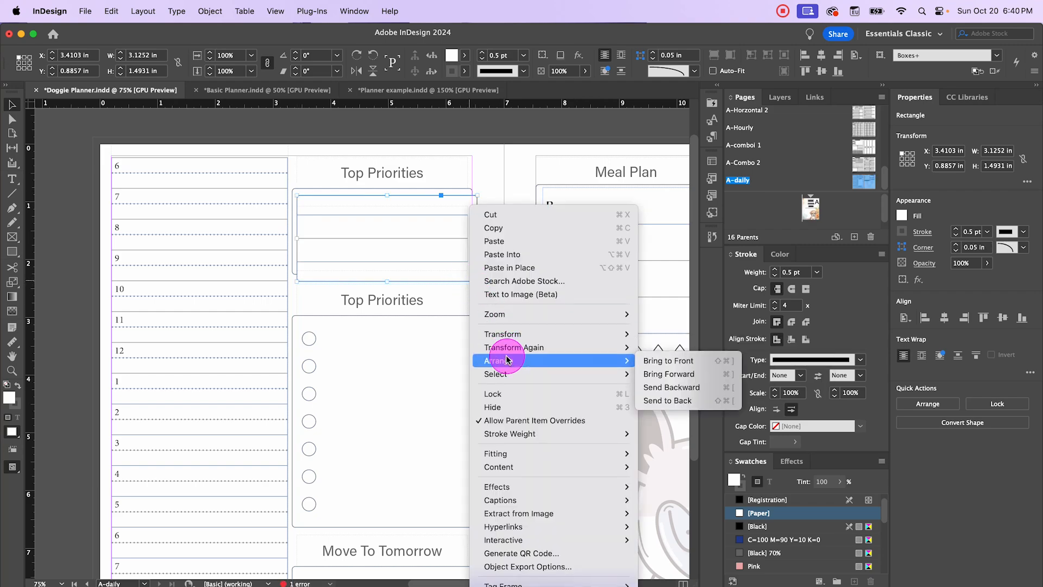
left_click(647, 388)
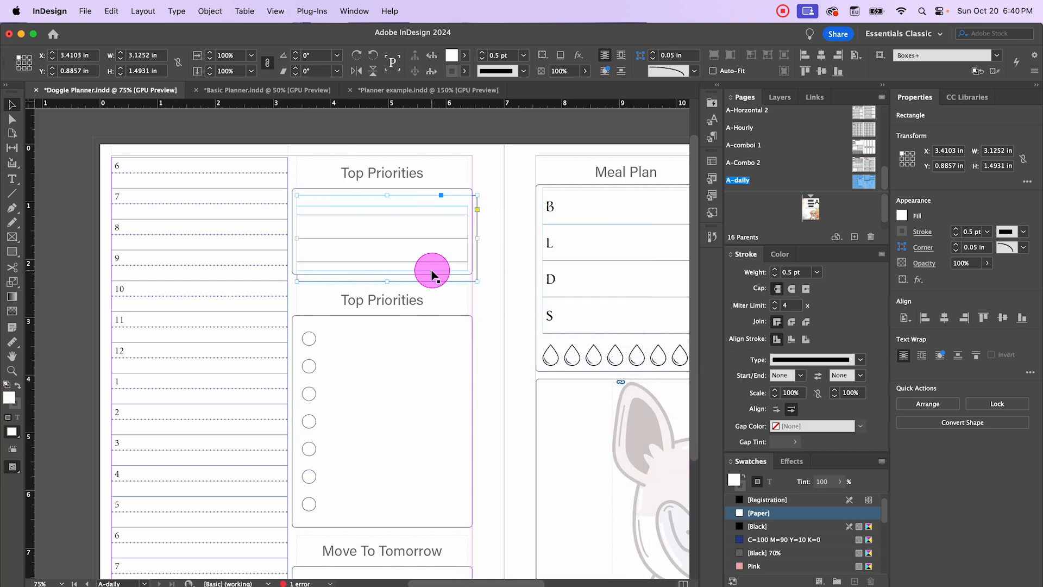
- Turn the offset copy of the upper Top Priorities box into a shadow with no stroke and a Tan fill
left_click(465, 75)
left_click(352, 117)
left_click(466, 57)
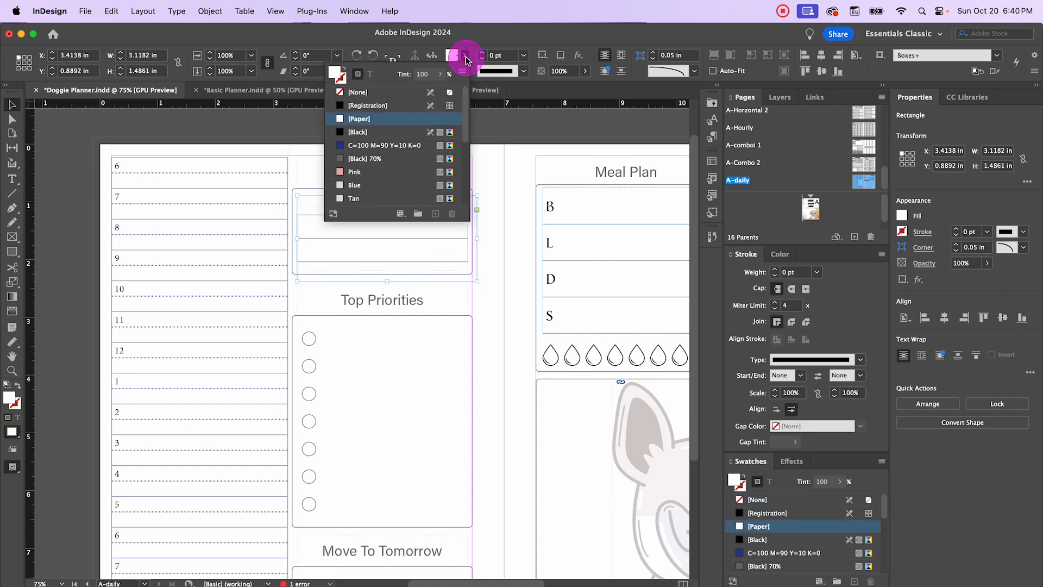
left_click(354, 199)
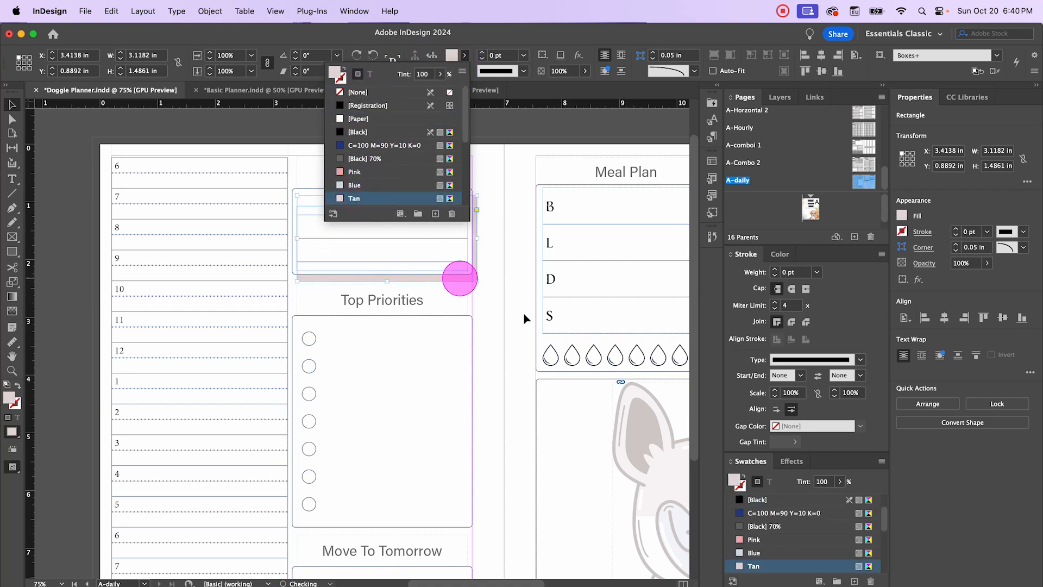
left_click(497, 274)
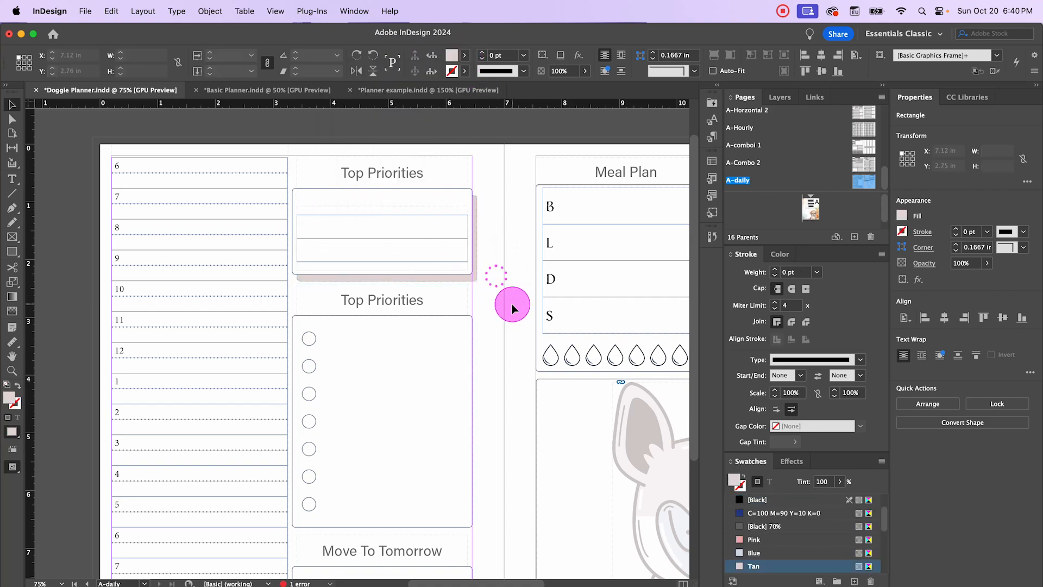
left_click(472, 280)
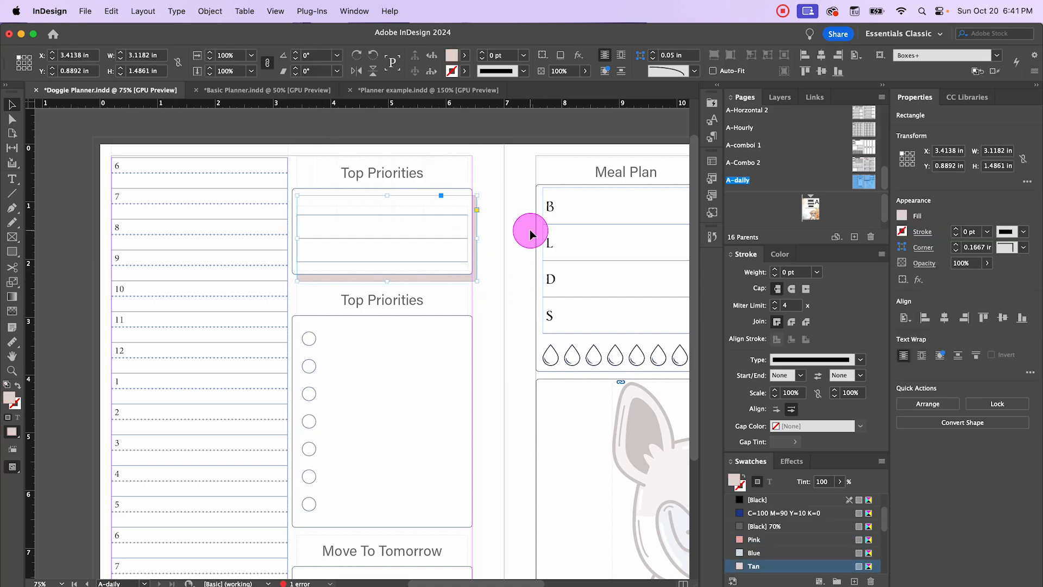
- Nudge the Tan shadow of the upper Top Priorities box to X 3.386 in, Y 0.8336 in
key("Up")
key("Up")
key("Up")
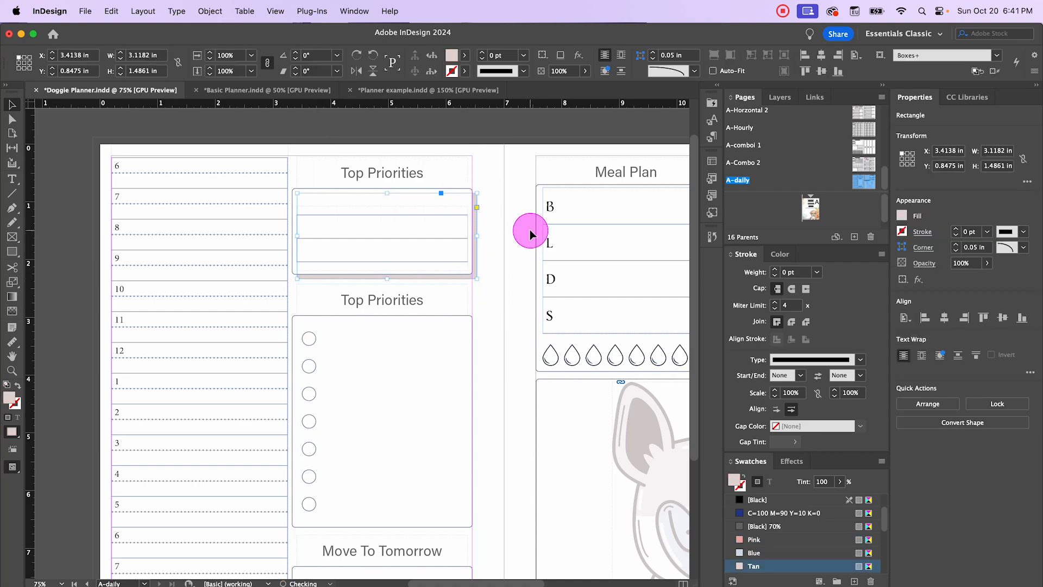
key("Left")
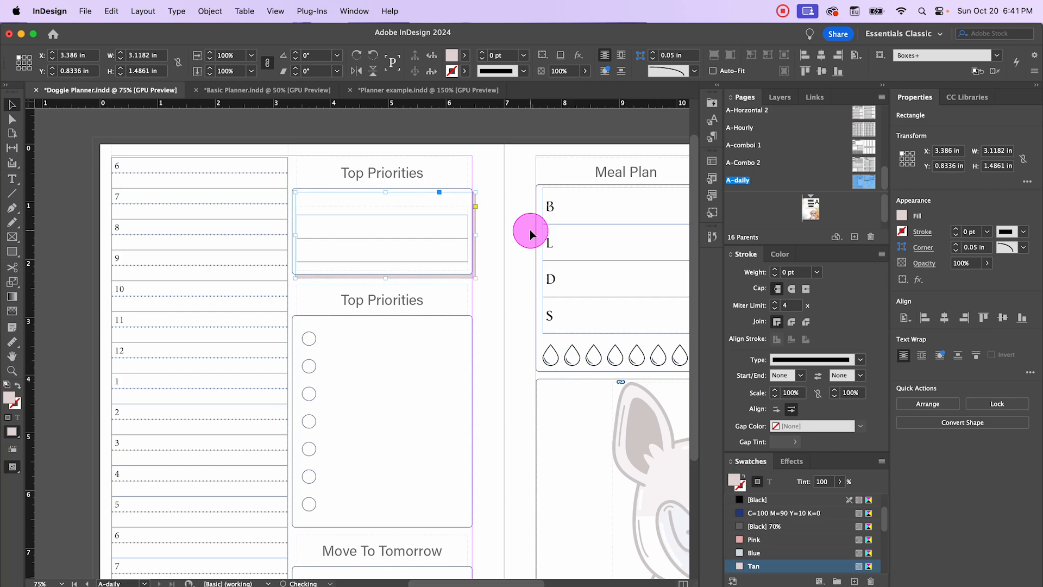
key("Up")
left_click(502, 228)
left_click_drag(499, 223, 438, 282)
left_click(485, 173)
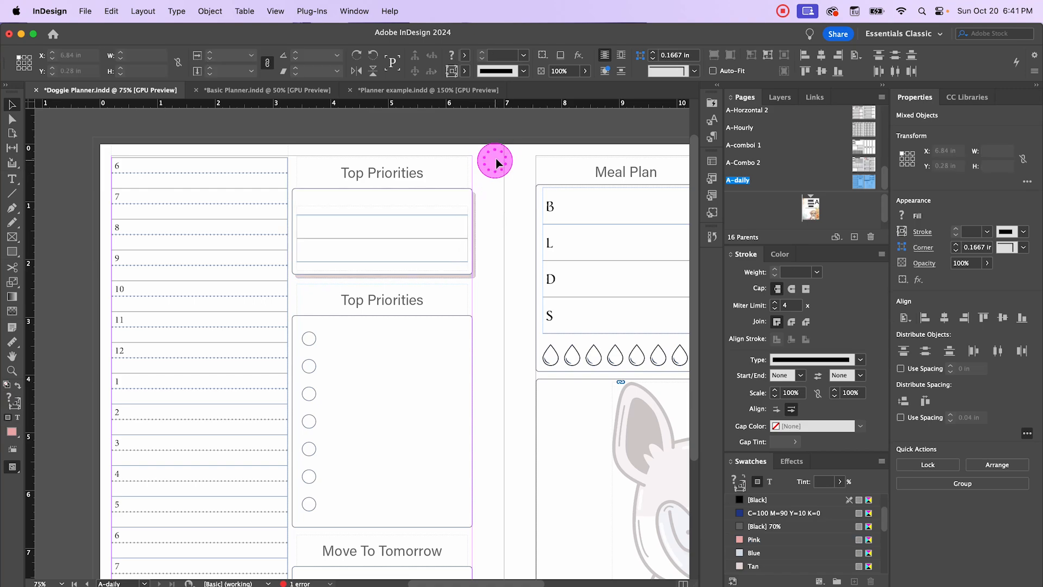
left_click_drag(496, 157, 326, 264)
left_click(509, 180)
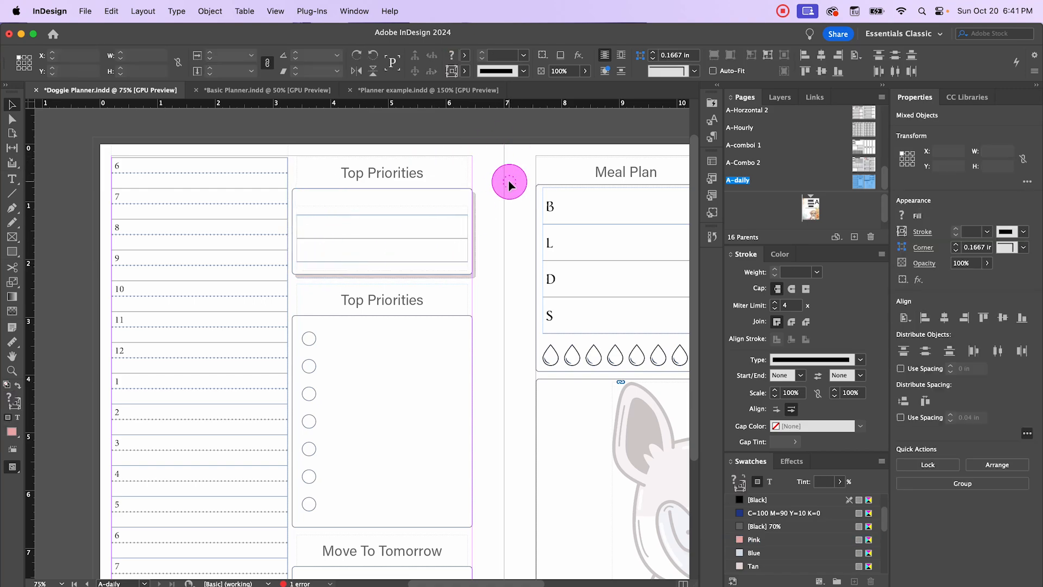
scroll(514, 271, "down", 1)
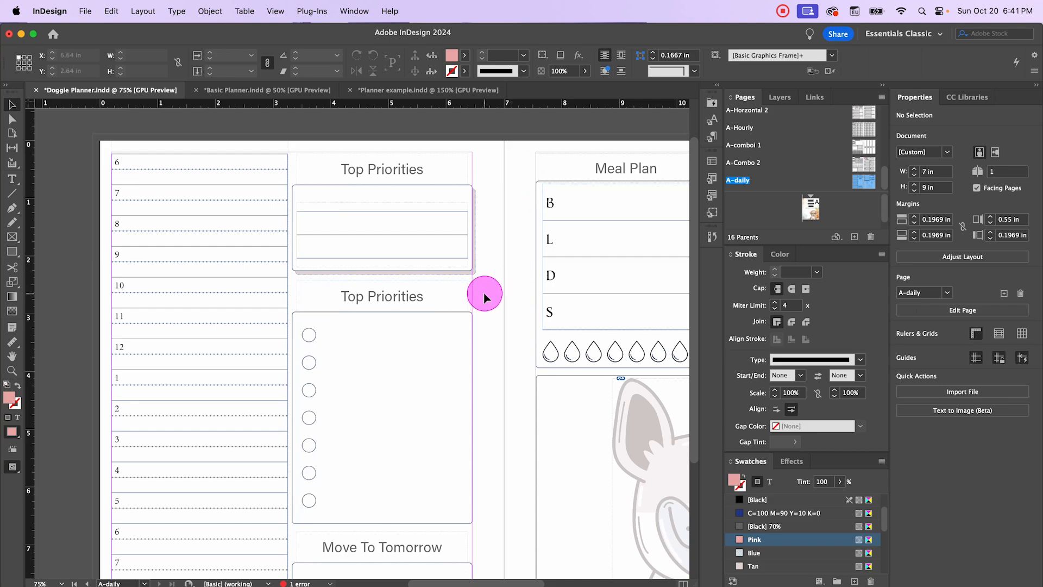
- Duplicate the Tan shadow down to the lower Top Priorities box and stretch it upward to a height of about 3.67 in
key("super+minus")
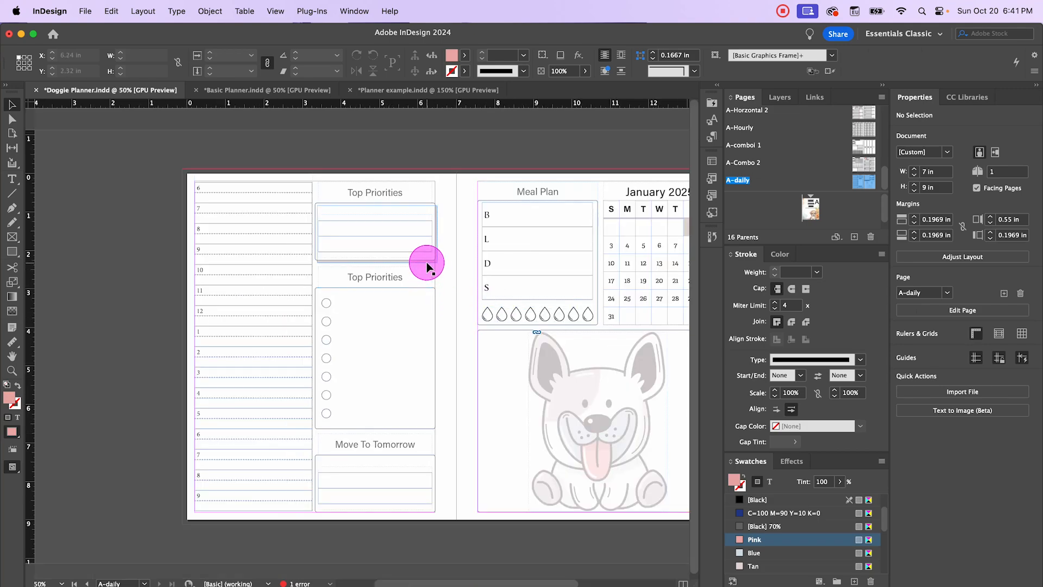
left_click(427, 267)
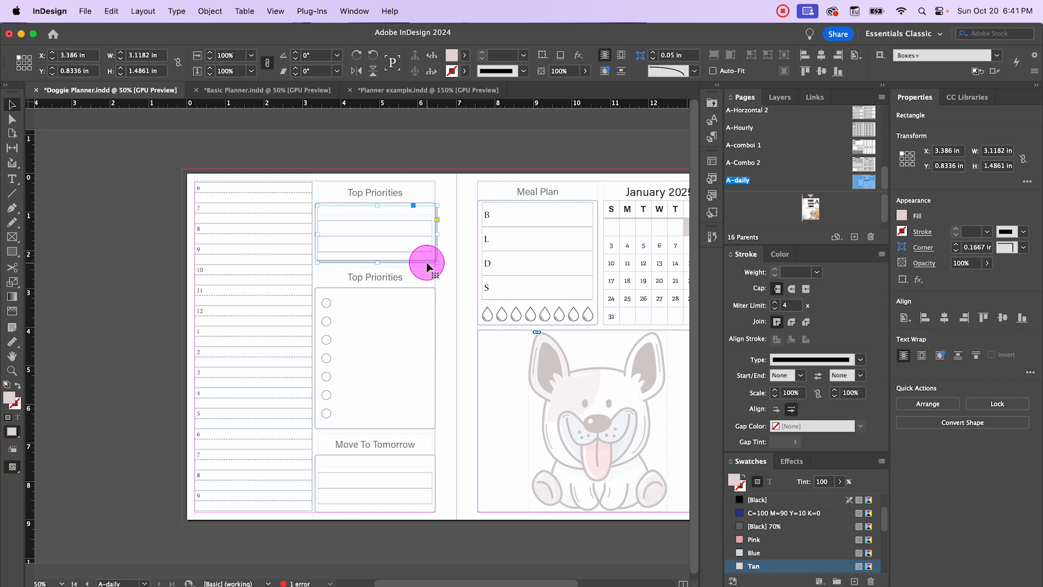
left_click_drag(427, 267, 425, 434)
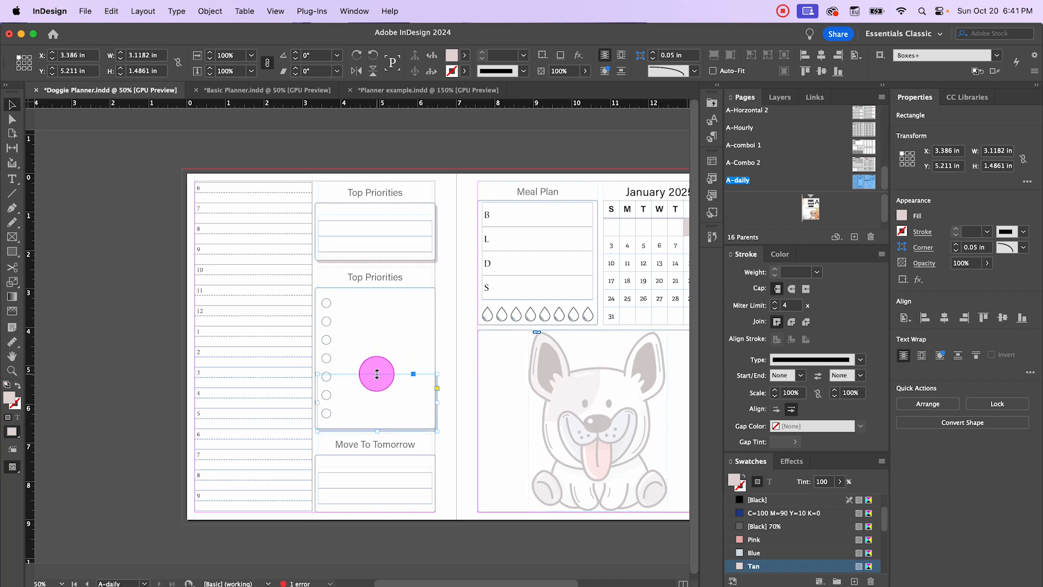
left_click_drag(375, 374, 377, 292)
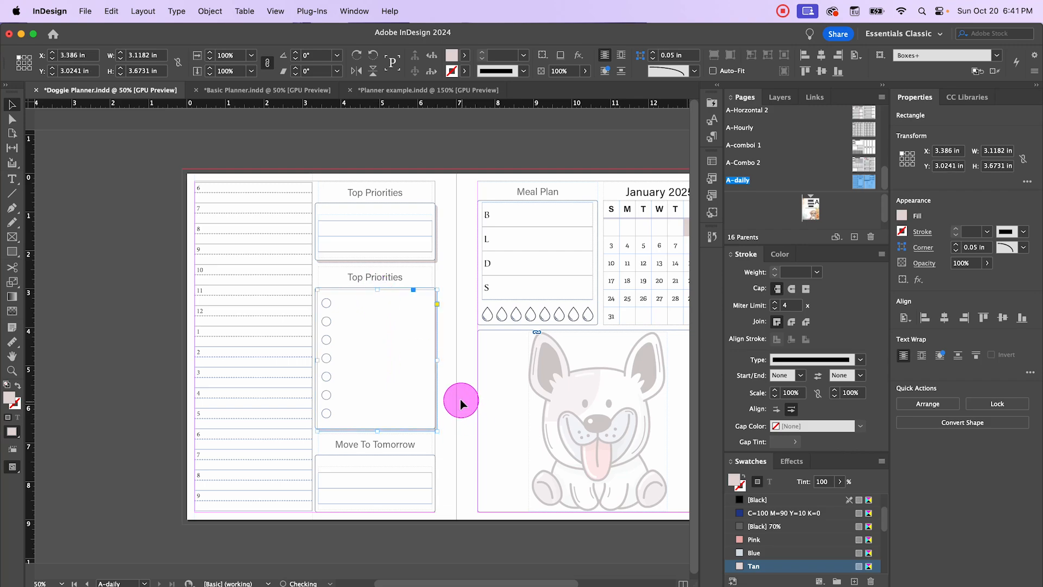
left_click(480, 441)
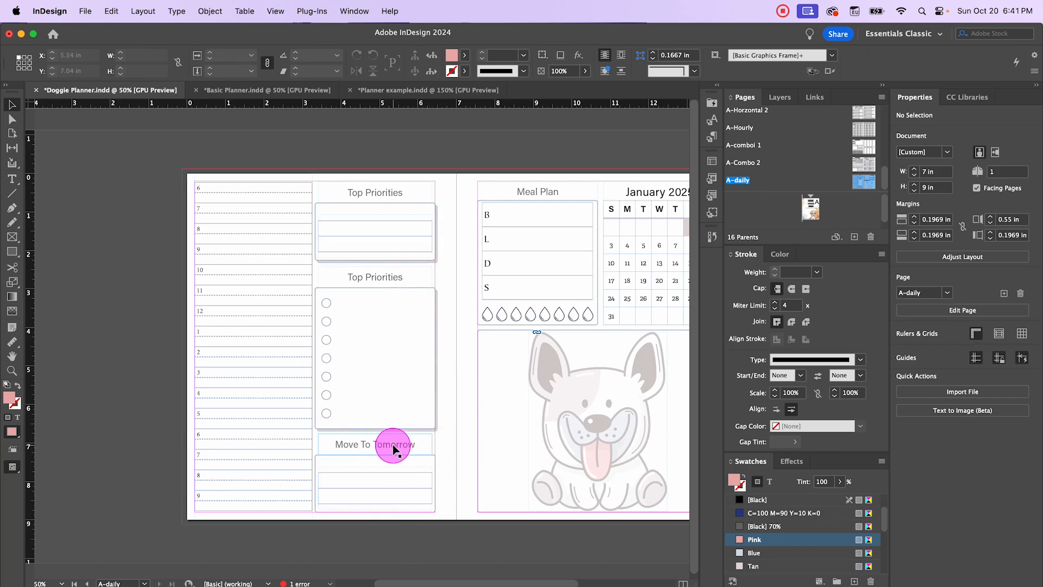
- Duplicate the upper box's Tan shadow behind the Move To Tomorrow box, offset slightly downward at Y 7.3725 in
left_click(421, 265)
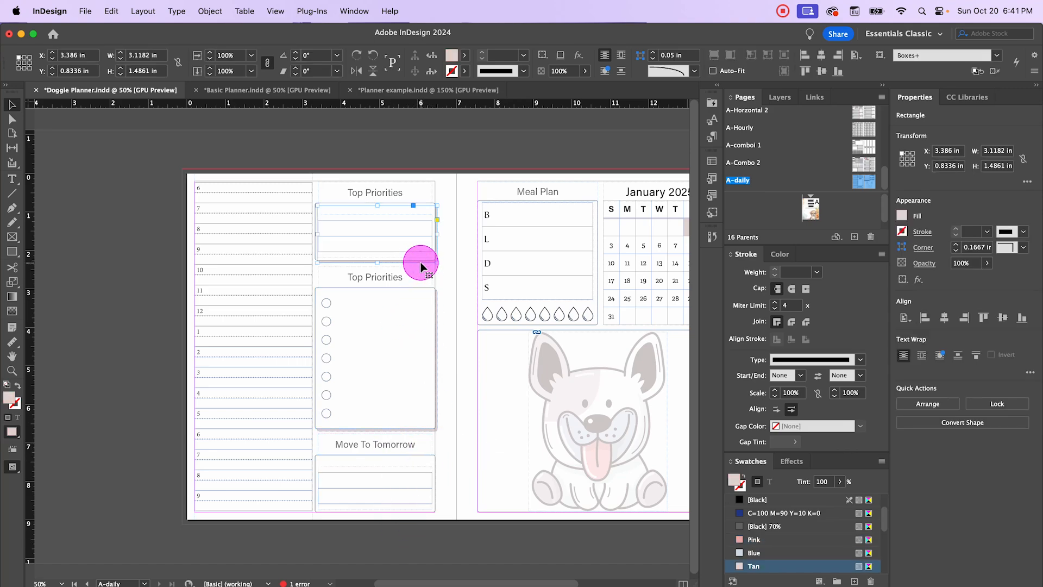
left_click_drag(421, 266, 438, 514)
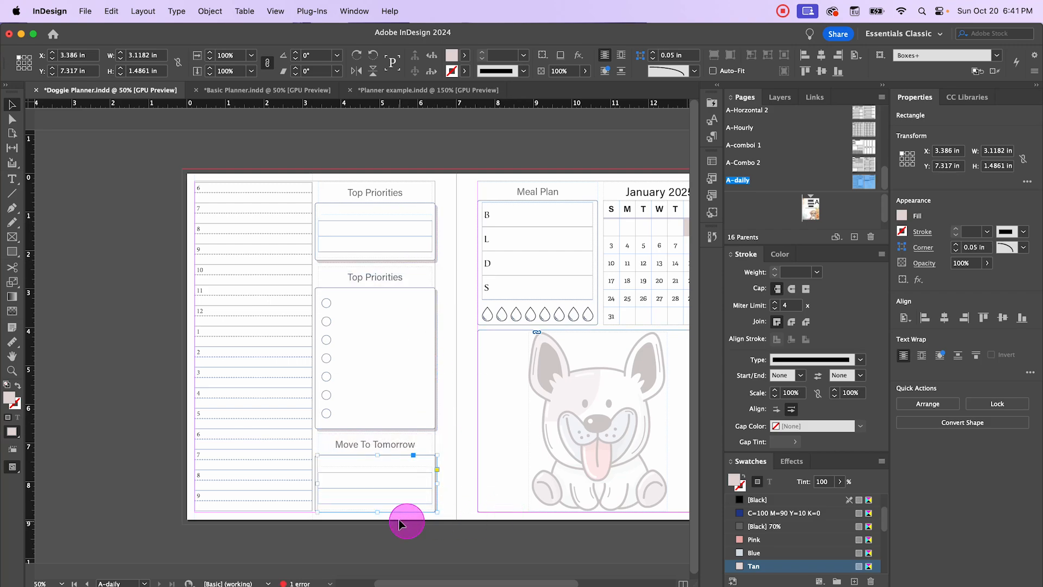
scroll(400, 510, "up", 1)
scroll(399, 511, "up", 2)
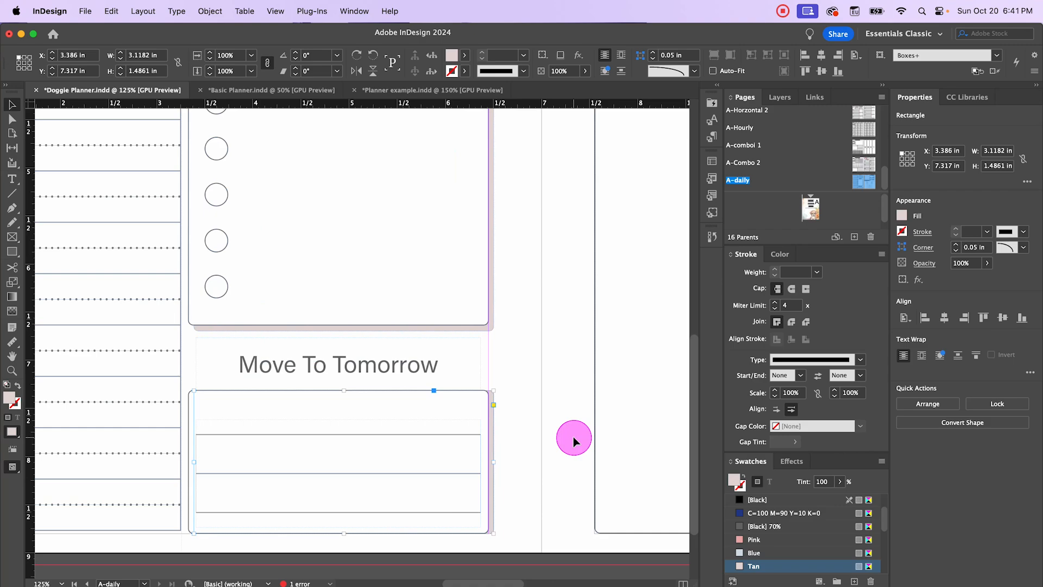
key("Down")
key("Down")
key("Down")
key("Down")
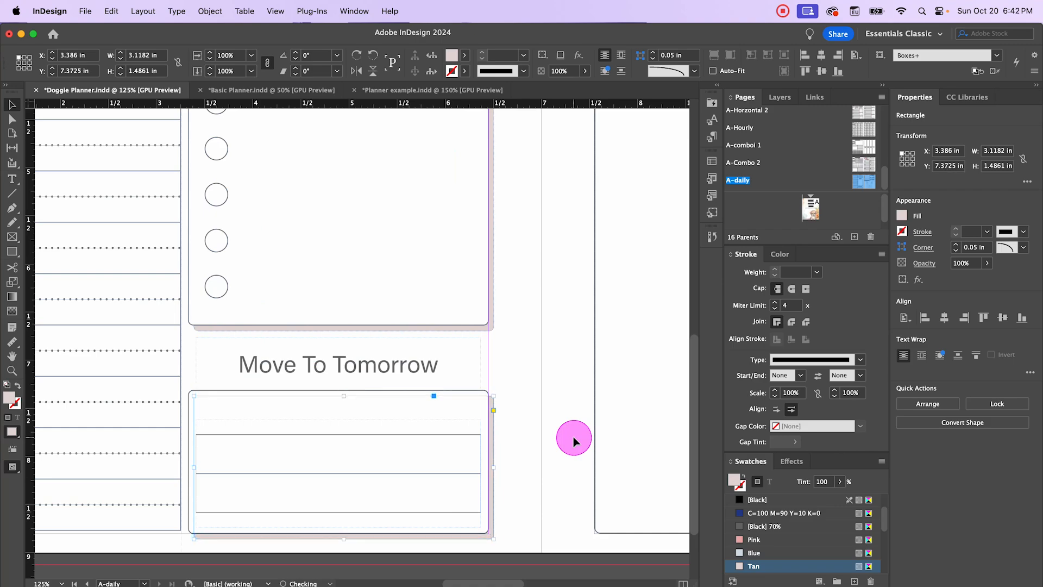
left_click(535, 440)
scroll(529, 441, "down", 2)
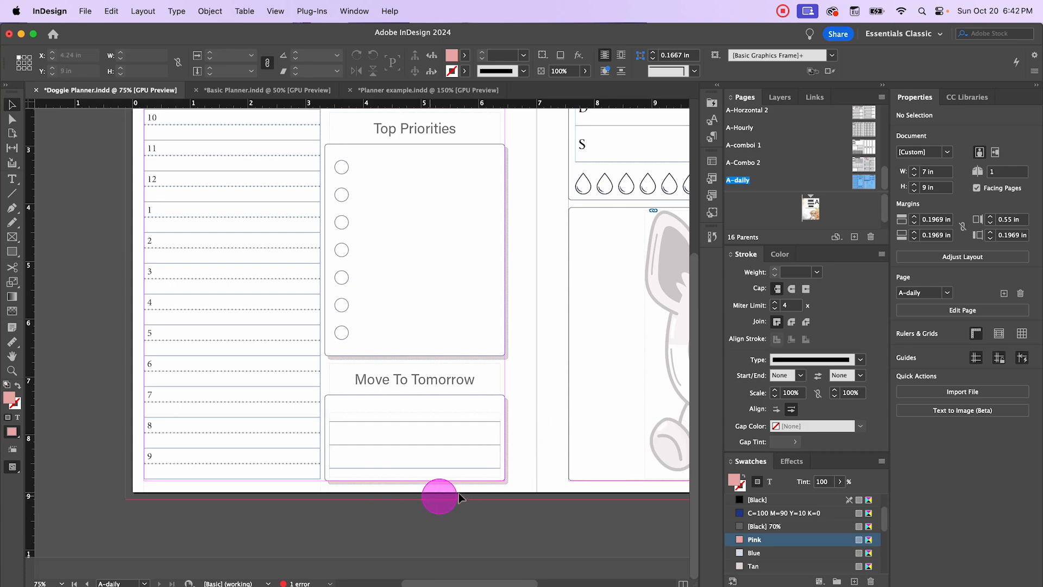
- Move the Move To Tomorrow heading, box, lines and shadow up together to Y 6.6971 in
left_click_drag(527, 391, 357, 443)
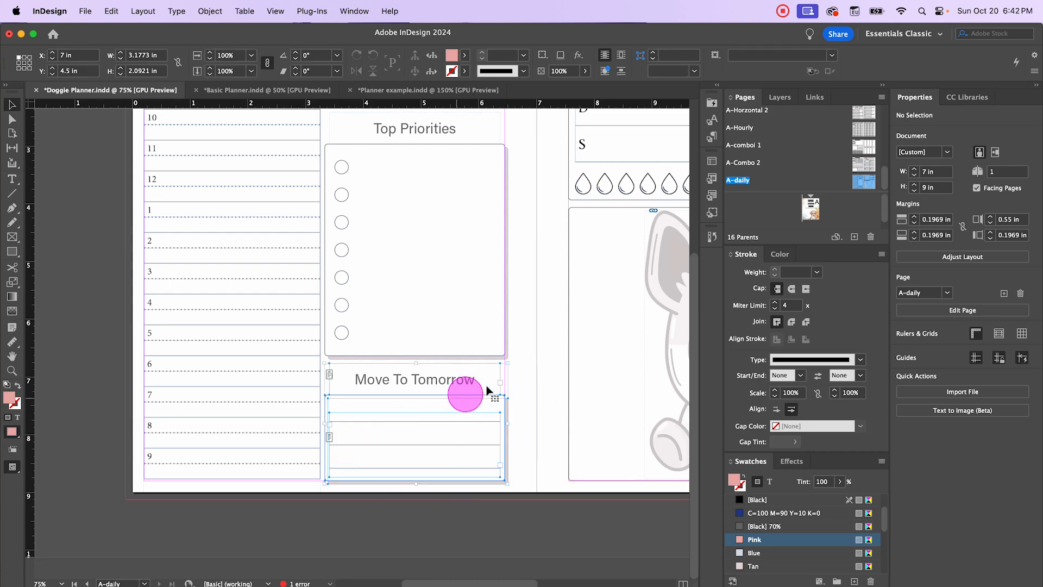
left_click_drag(535, 373, 353, 482)
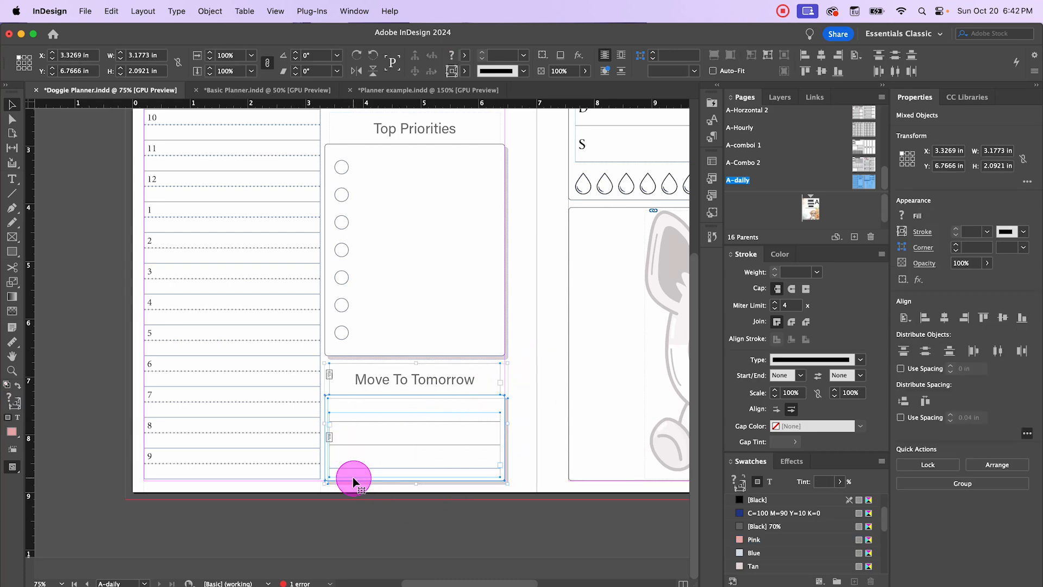
key("Up")
key("Up")
key("Up")
key("Up")
key("Up")
key("Up")
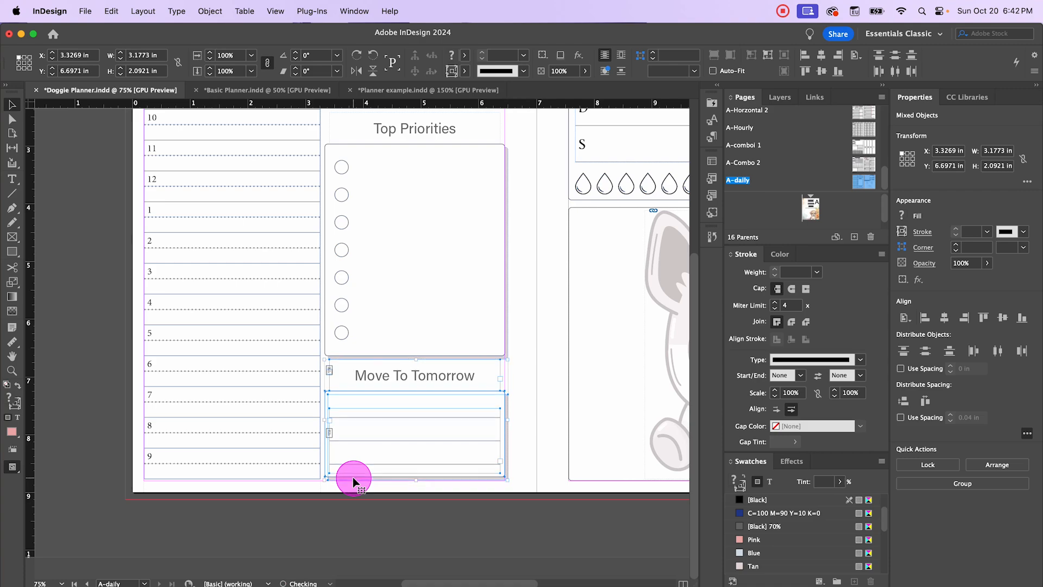
key("Down")
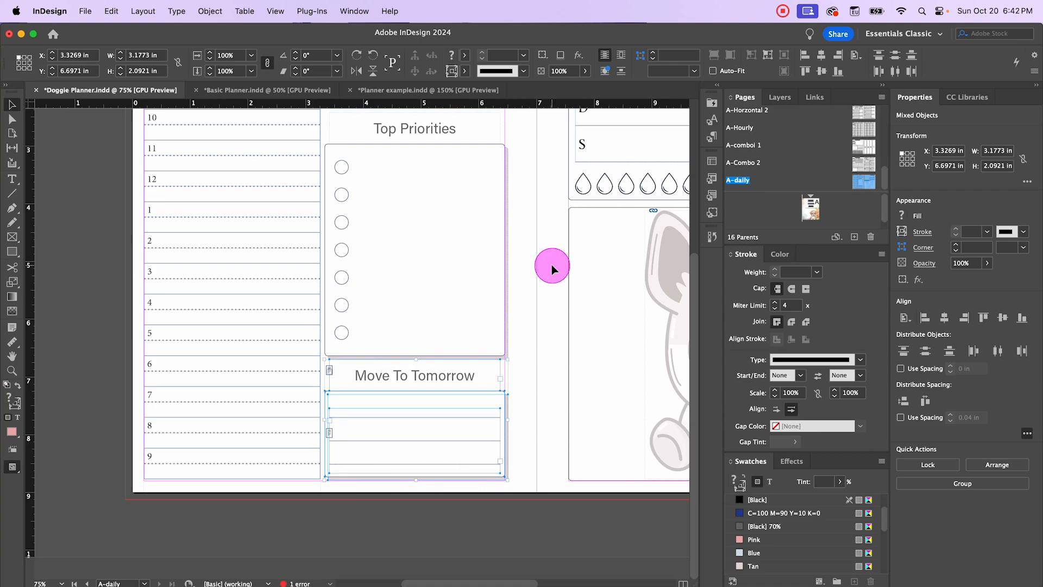
- Move the lower Top Priorities heading, box, circles and shadow up together to Y 2.3801 in
scroll(551, 265, "up", 1)
scroll(551, 265, "up", 1)
left_click_drag(539, 190, 367, 299)
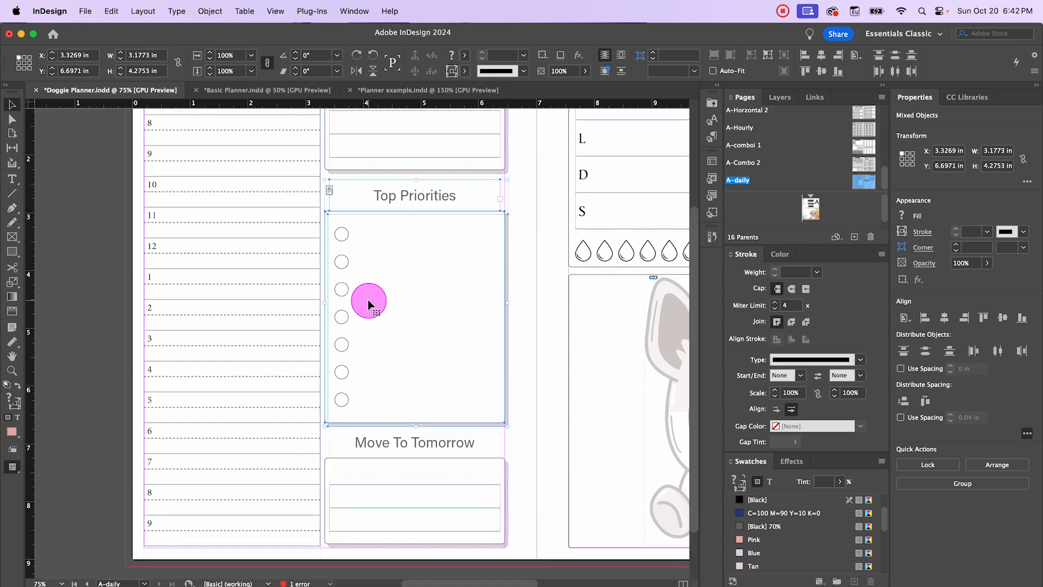
left_click(345, 260)
left_click(526, 199)
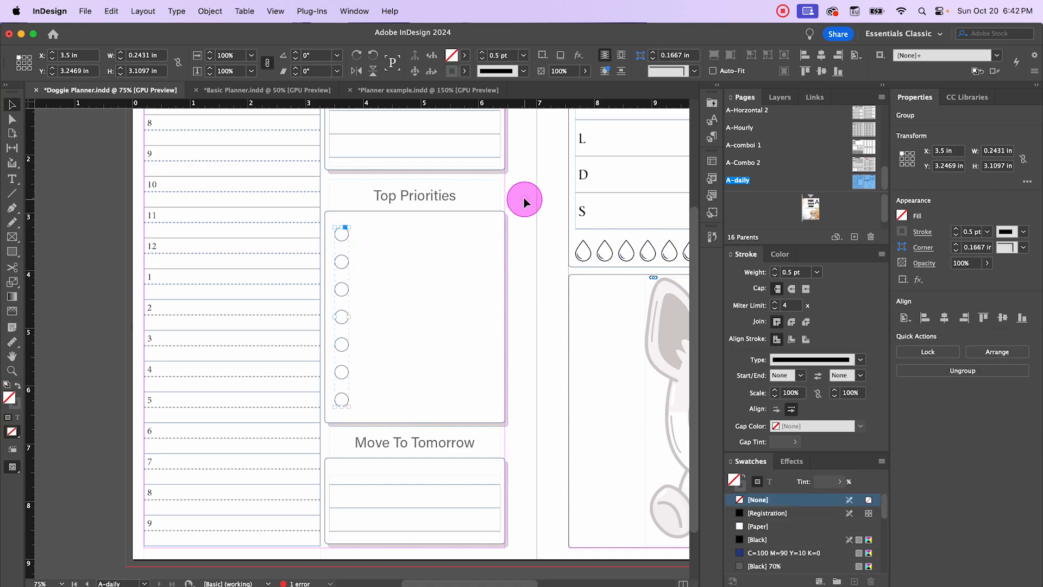
left_click_drag(528, 179, 336, 429)
key("Up")
key("Up")
key("Up")
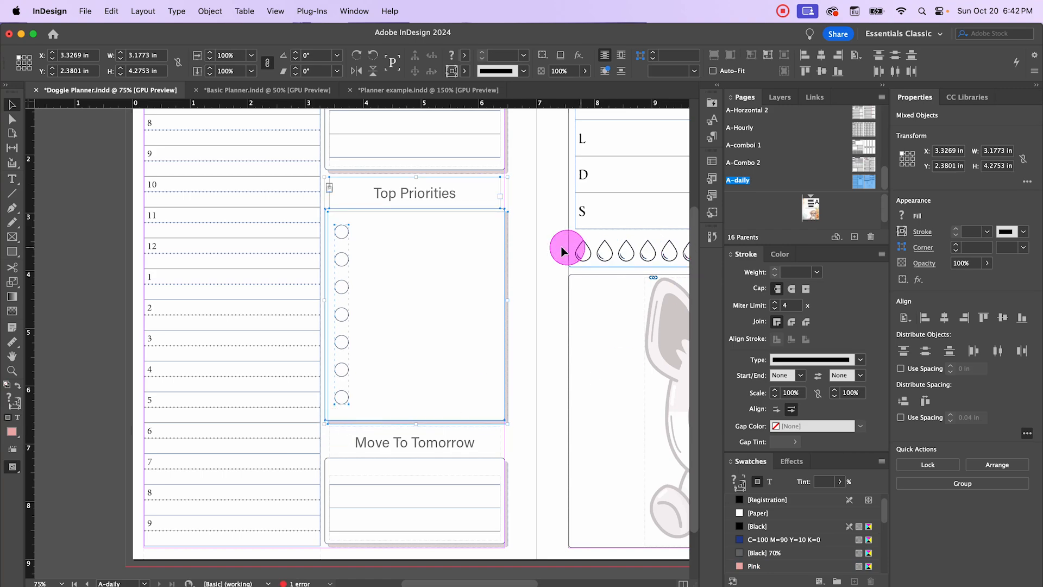
left_click(531, 256)
key("super+minus")
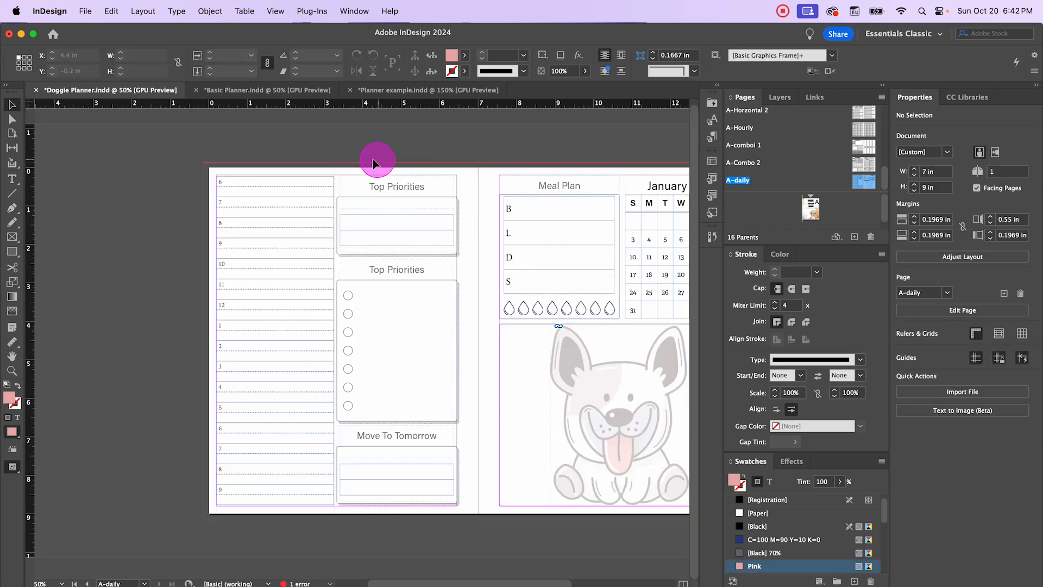
- Shift the whole Top Priorities and Move To Tomorrow column toward the schedule to X 3.2991 in, and preview the spread without guides
left_click_drag(347, 158, 454, 537)
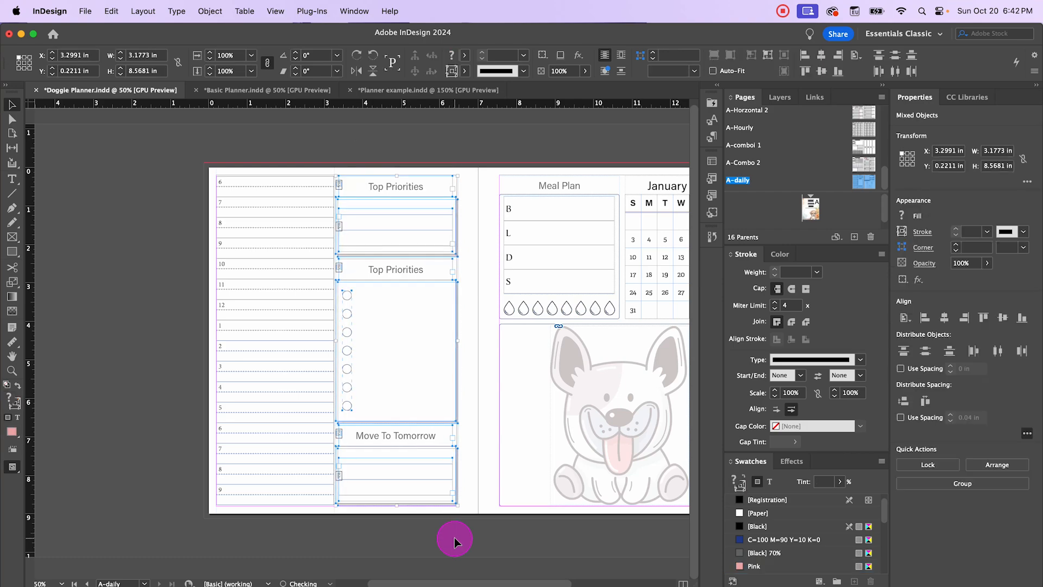
left_click(438, 147)
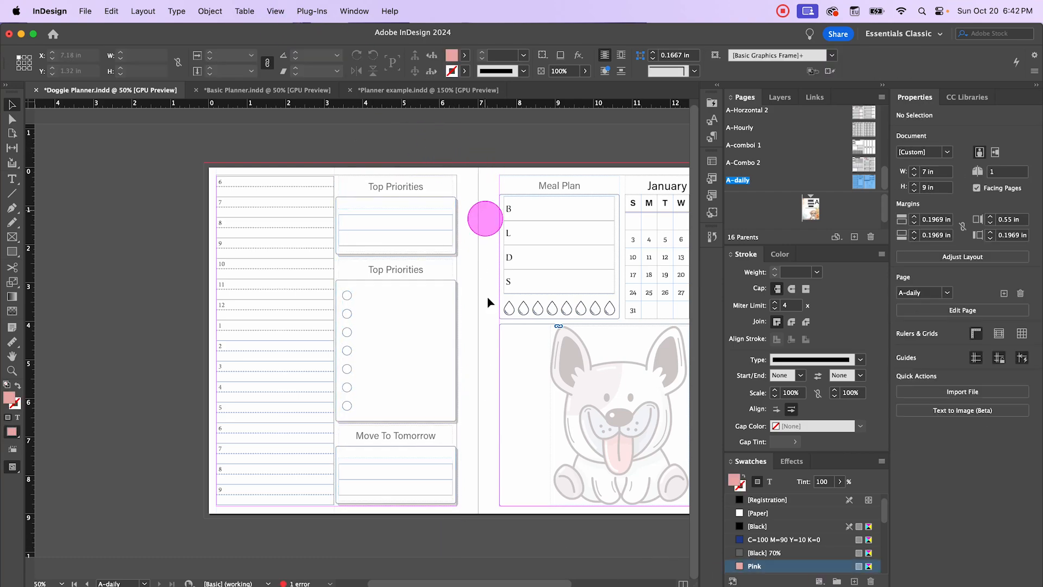
scroll(465, 259, "up", 1)
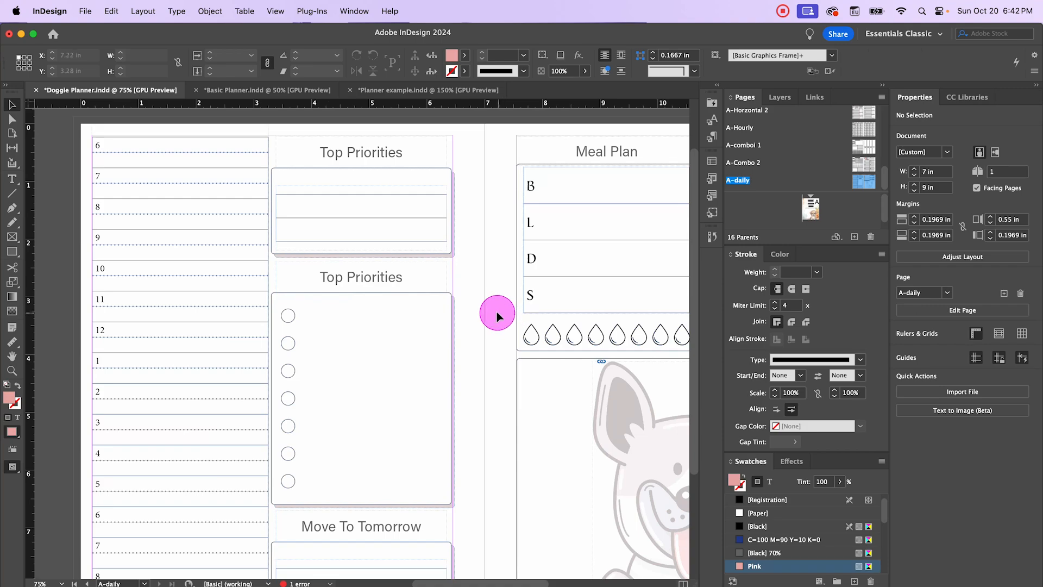
scroll(498, 314, "down", 2)
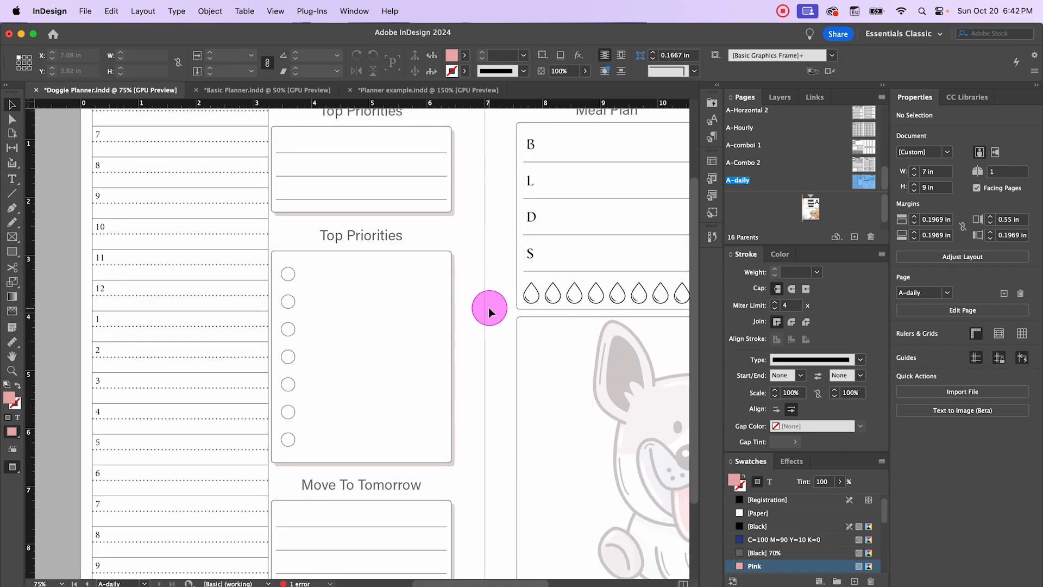
key("super+minus")
left_click_drag(501, 140, 411, 147)
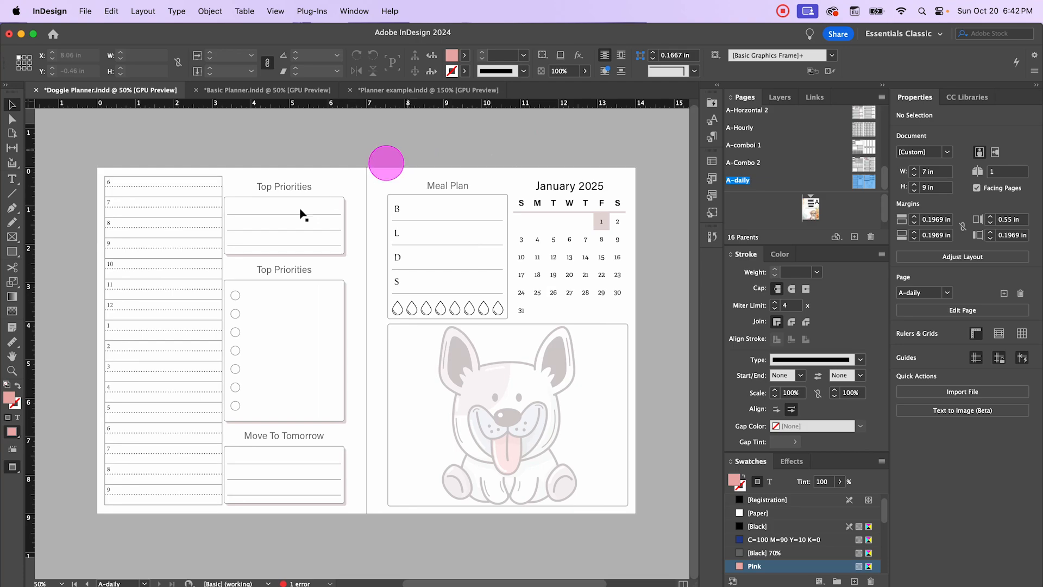
- Narrow the hourly schedule table slightly at its inner edge to leave a gap beside the Top Priorities column
scroll(134, 257, "up", 1)
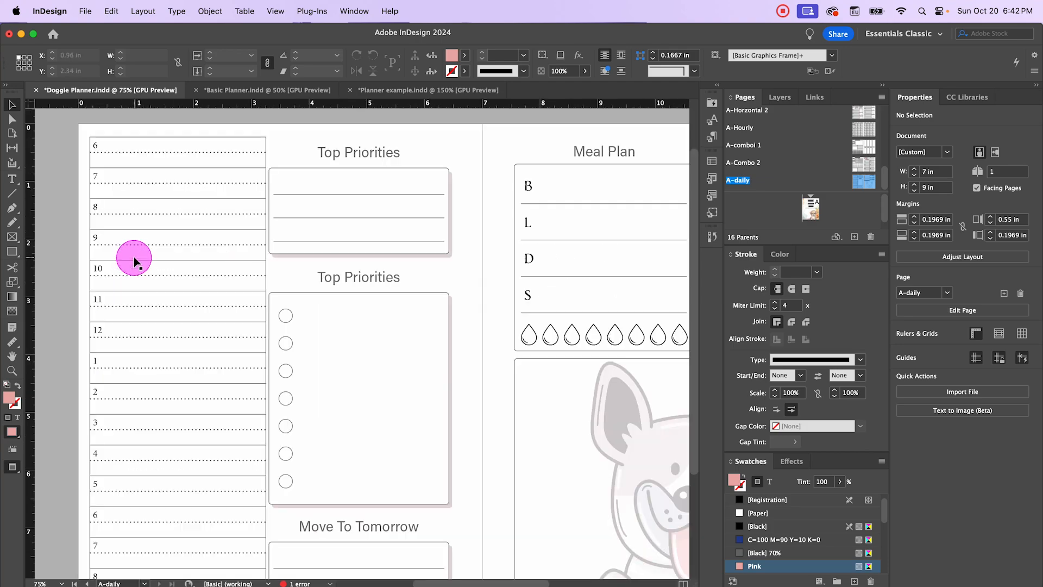
left_click(261, 275)
left_click(262, 275)
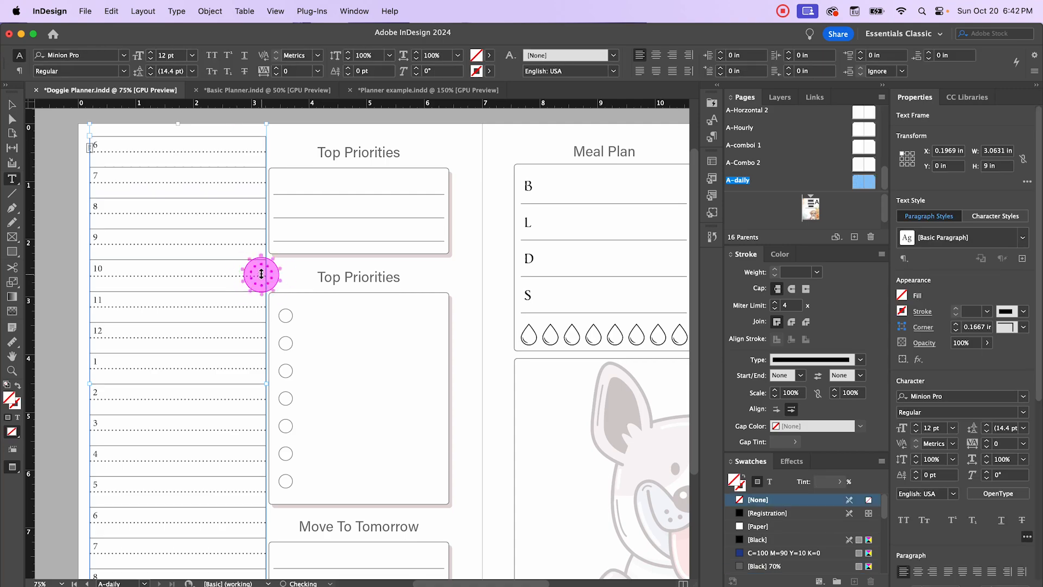
left_click_drag(261, 275, 258, 275)
key("Escape")
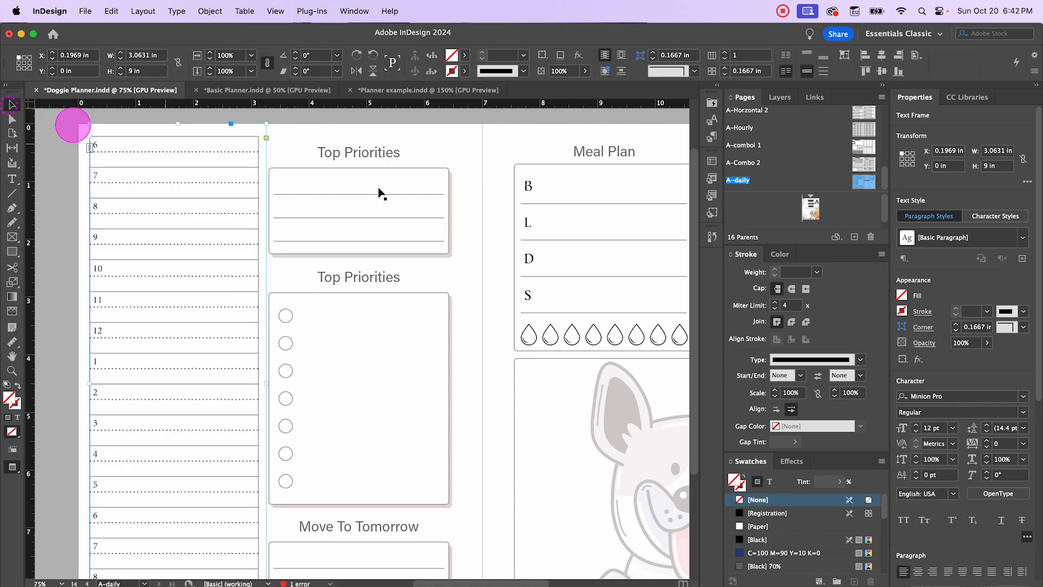
left_click(465, 201)
key("super+minus")
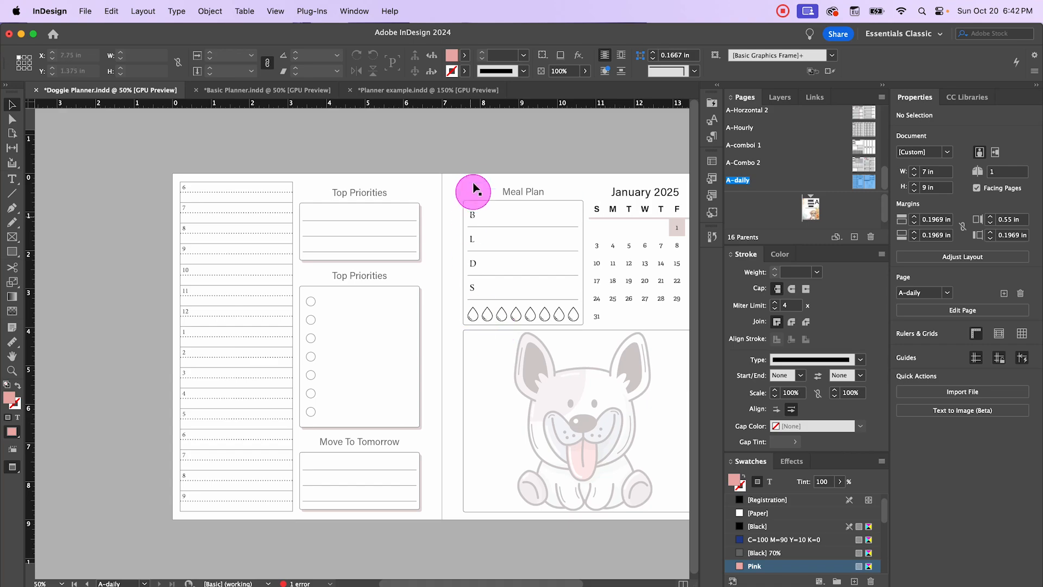
left_click_drag(475, 158, 443, 160)
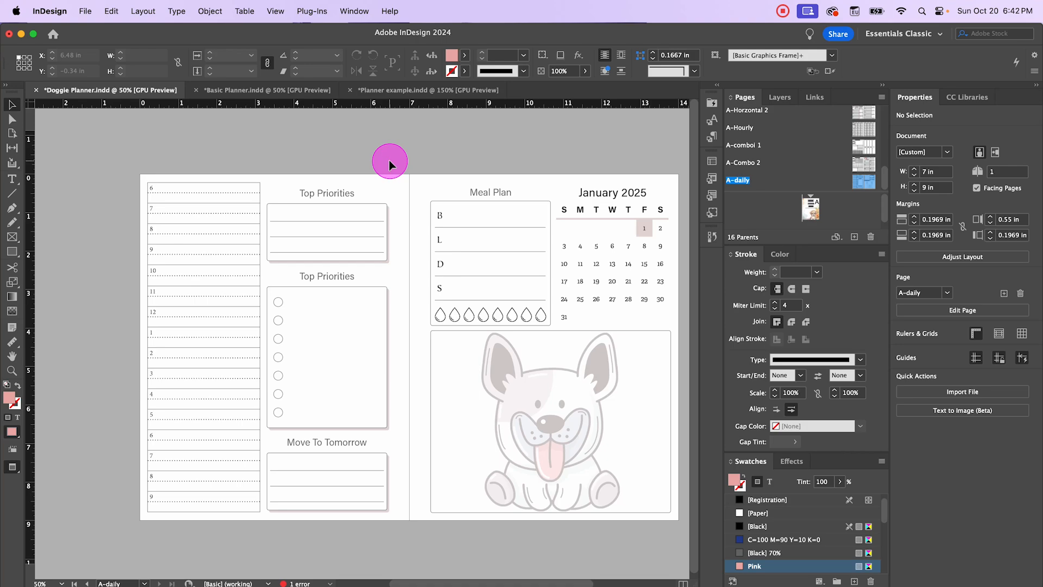
- Compare the Basic Planner's A-daily 1 spread in preview mode with the Doggie Planner's styled daily spread
left_click(279, 97)
left_click(337, 144)
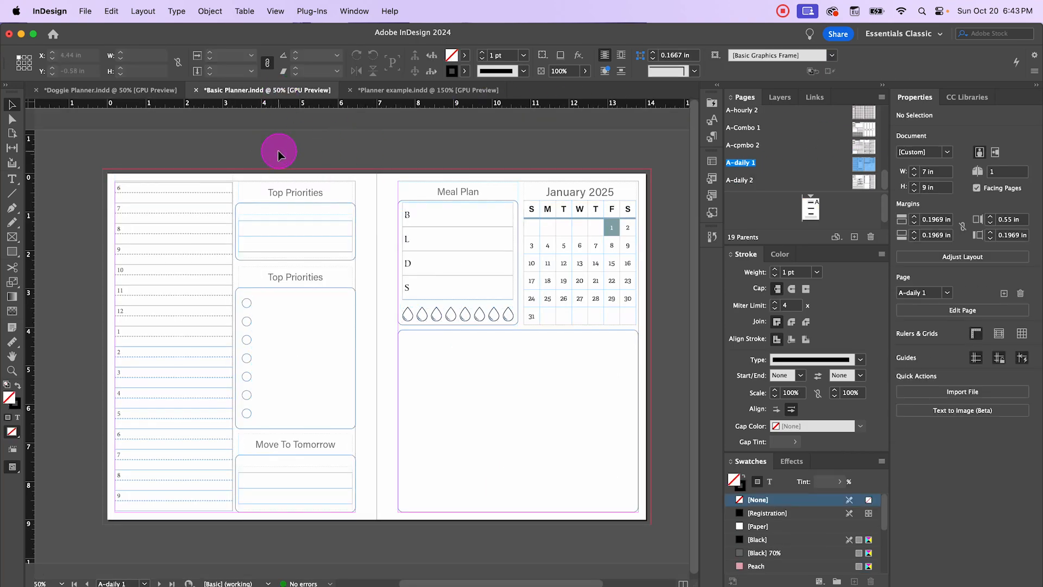
key("w")
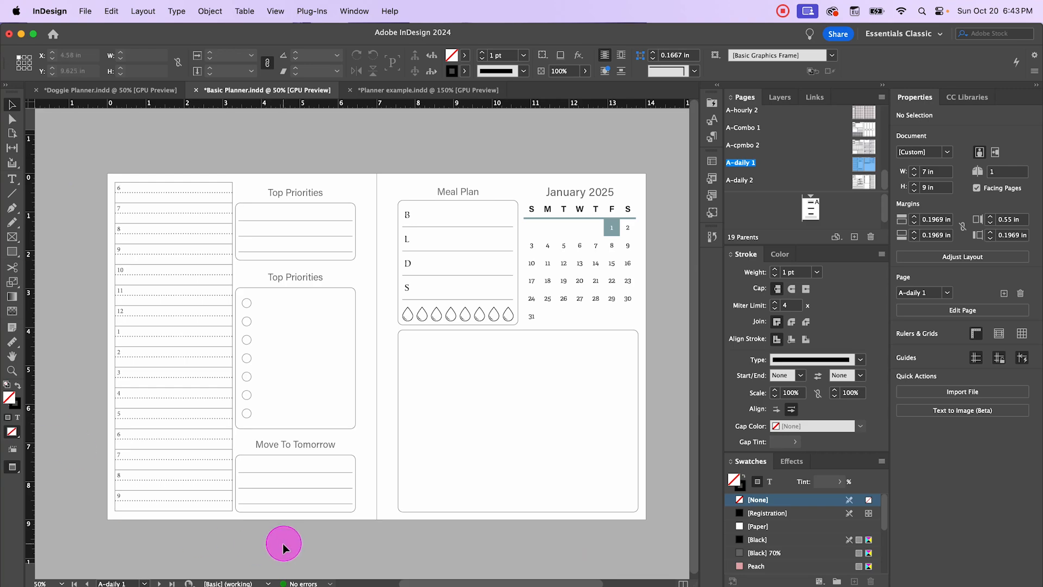
left_click(112, 89)
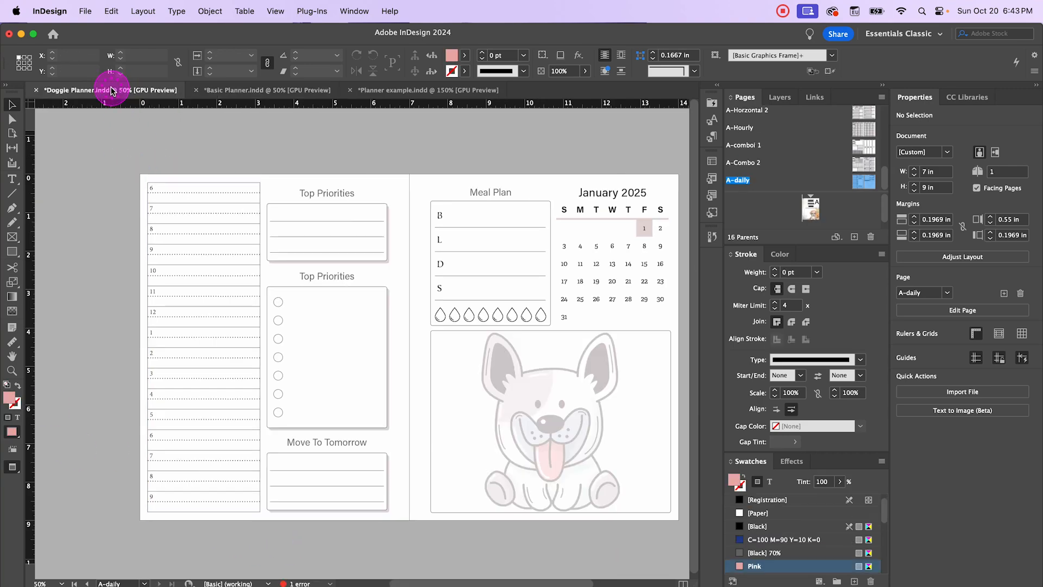